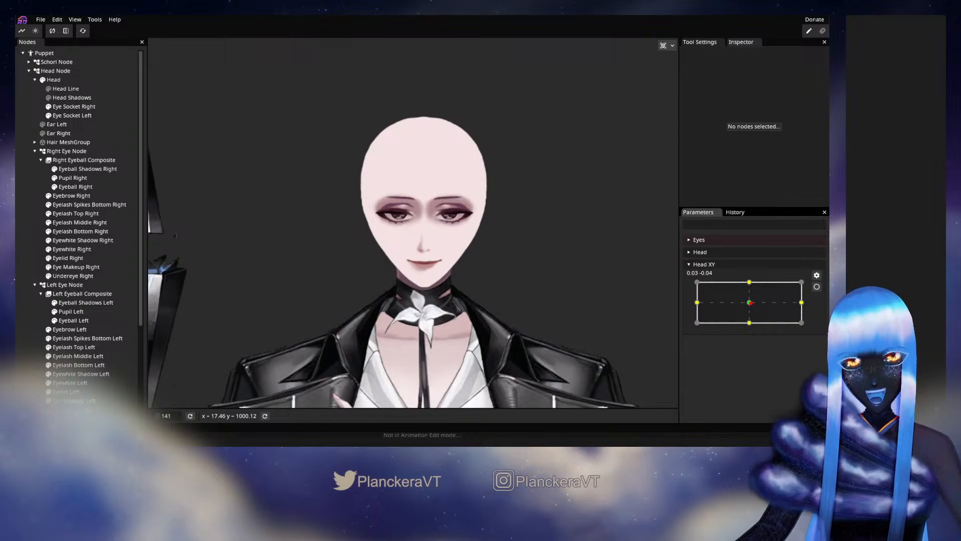
# - Unset the existing bindings at the upper centre keypoint (0.00, 1.00) of the Head XY parameter with recording armed
pyautogui.moveTo(750, 302)
pyautogui.mouseDown()
pyautogui.moveTo(751, 311)
pyautogui.moveTo(750, 284)
pyautogui.mouseUp()
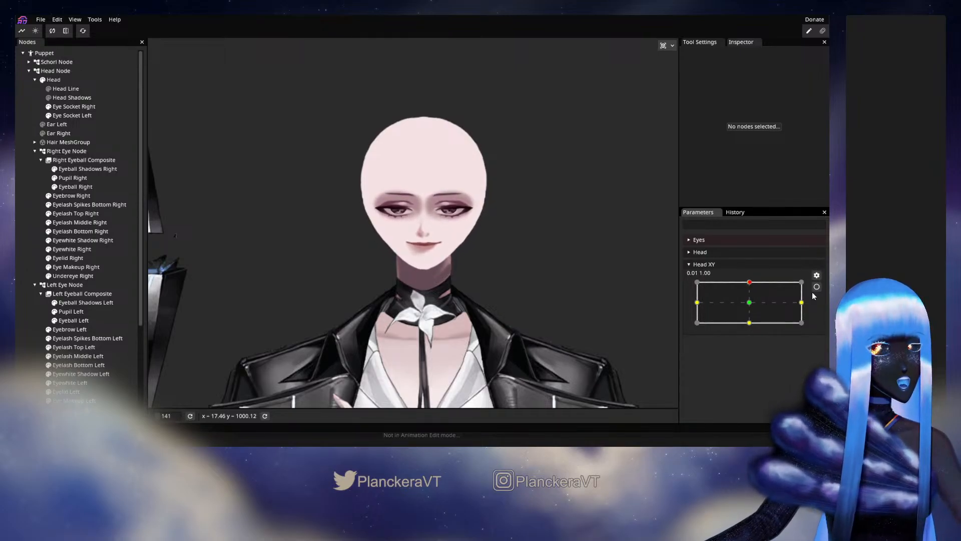
pyautogui.click(816, 287)
pyautogui.rightClick(745, 258)
pyautogui.moveTo(763, 302)
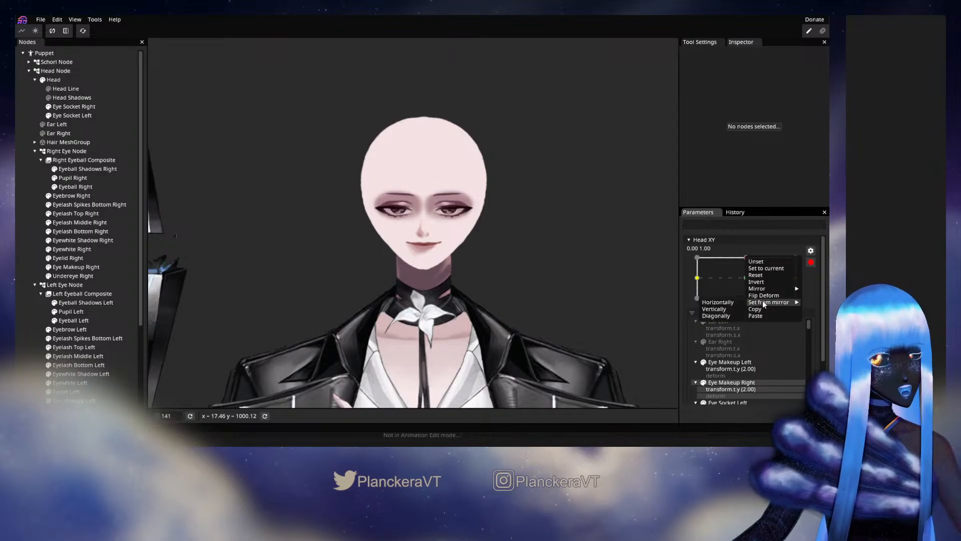
pyautogui.click(756, 261)
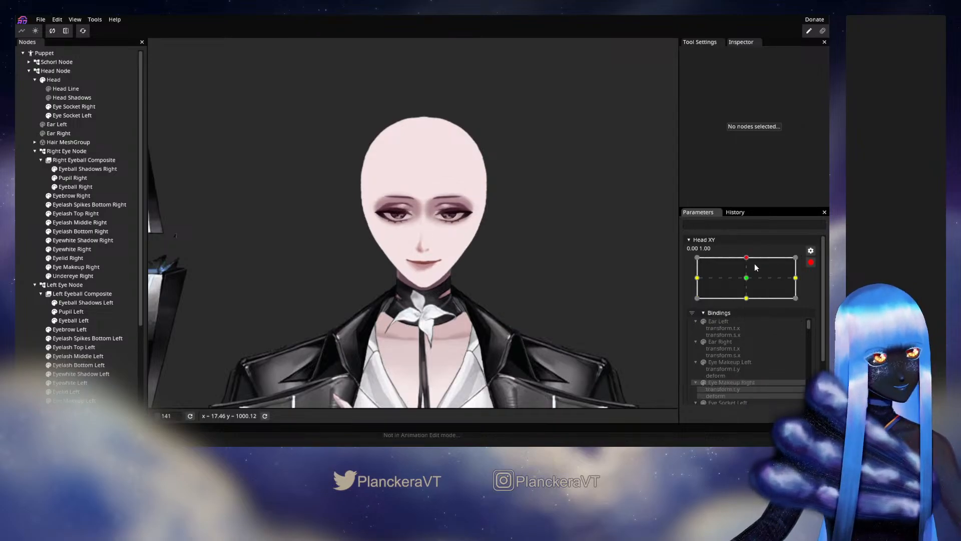
# - Set the Y translation of the Right Eye Node and the Left Eye Node to -10 for the upward head pose
pyautogui.scroll(2, 509, 309)
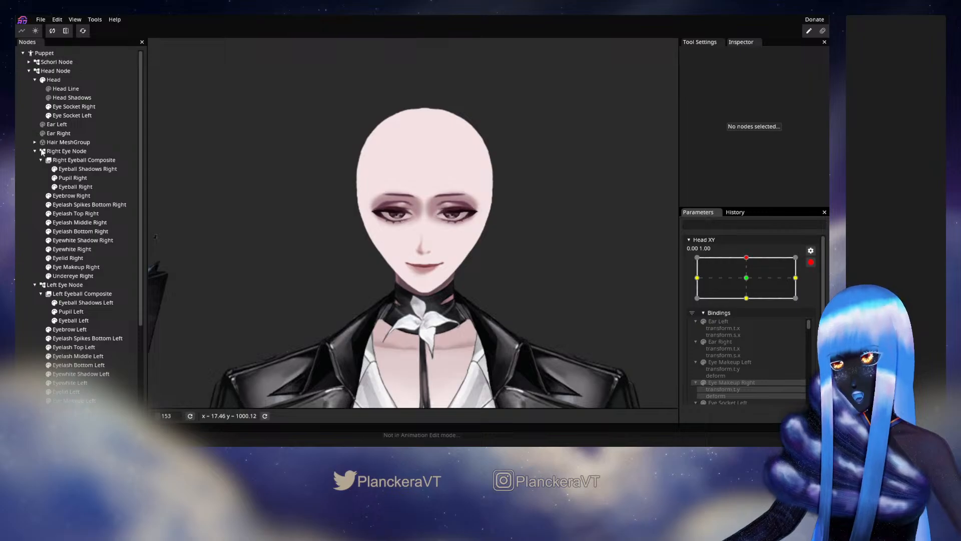
pyautogui.moveTo(347, 203); pyautogui.dragTo(315, 227)
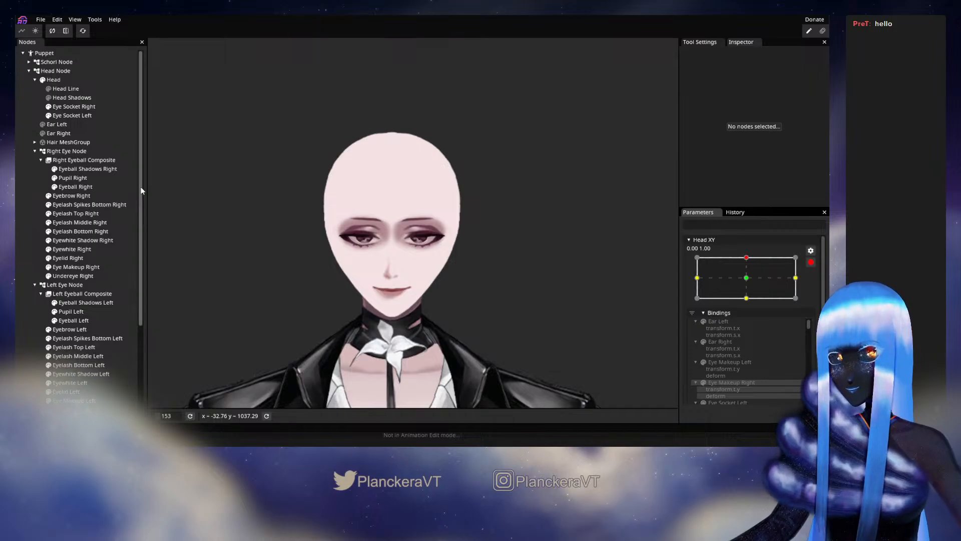
pyautogui.click(108, 150)
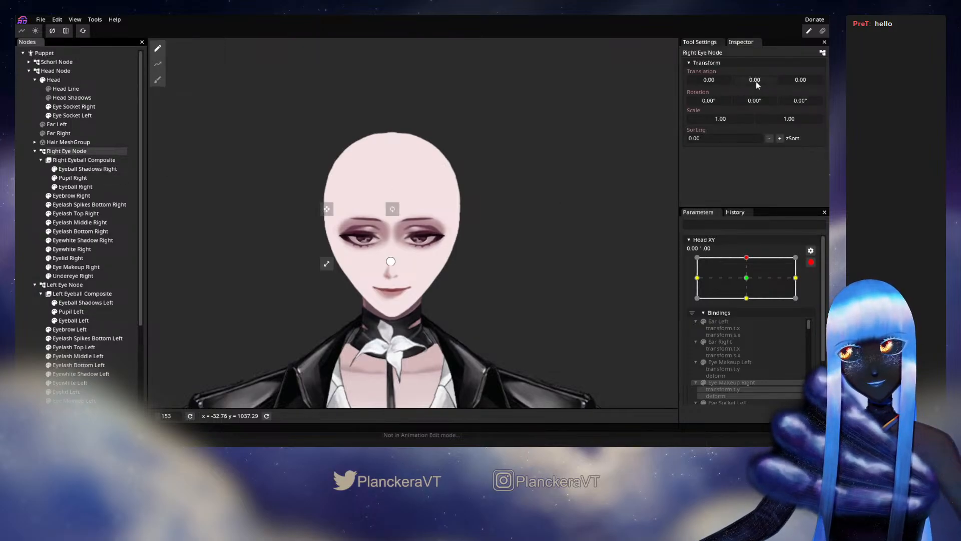
pyautogui.moveTo(756, 81); pyautogui.dragTo(752, 83)
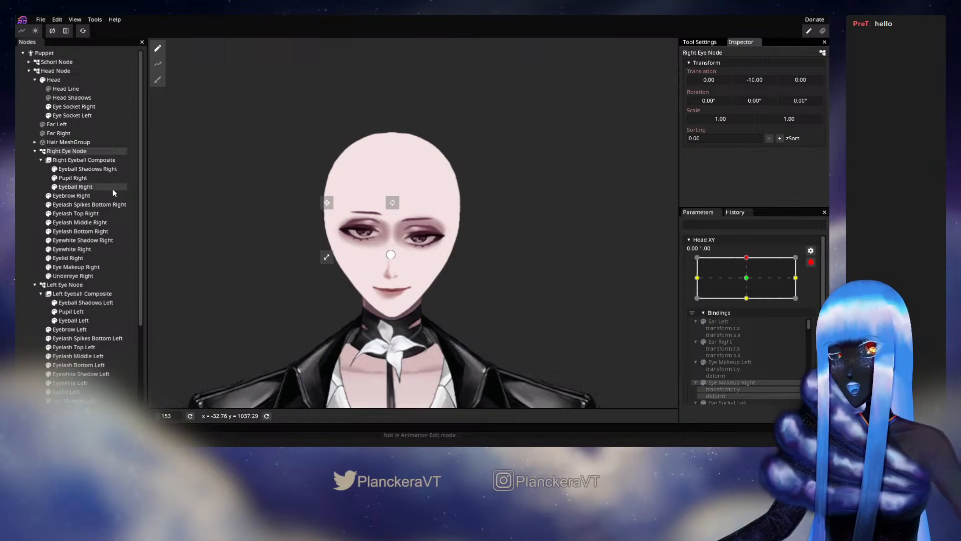
pyautogui.click(110, 284)
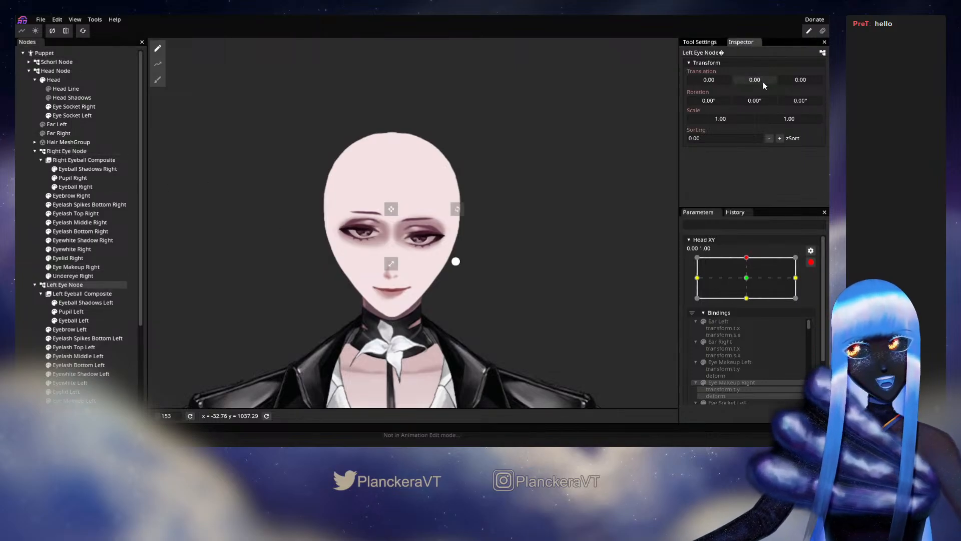
pyautogui.moveTo(763, 82); pyautogui.dragTo(758, 88)
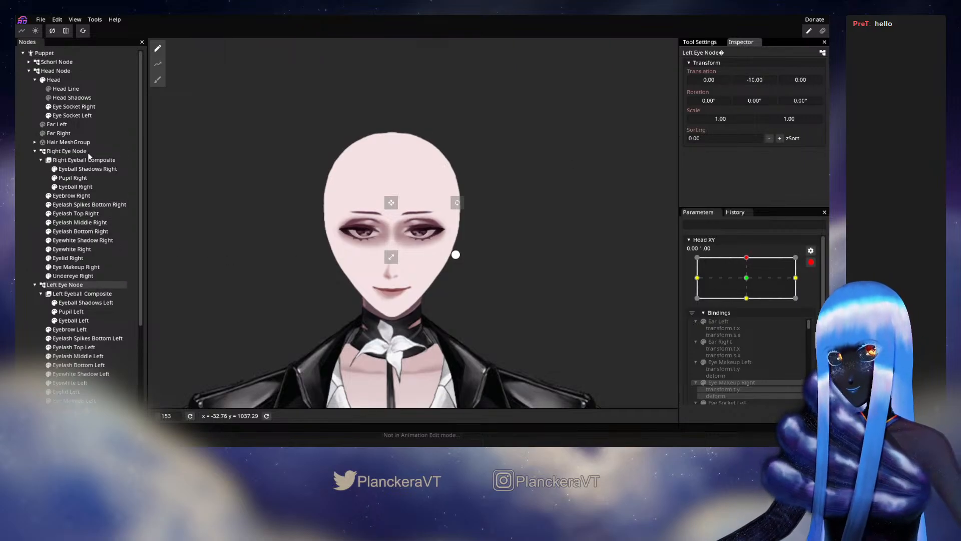
# - Set the Y translation of Eye Socket Left to -7 and Eye Socket Right to -10, stop recording and preview the upward motion
pyautogui.click(76, 117)
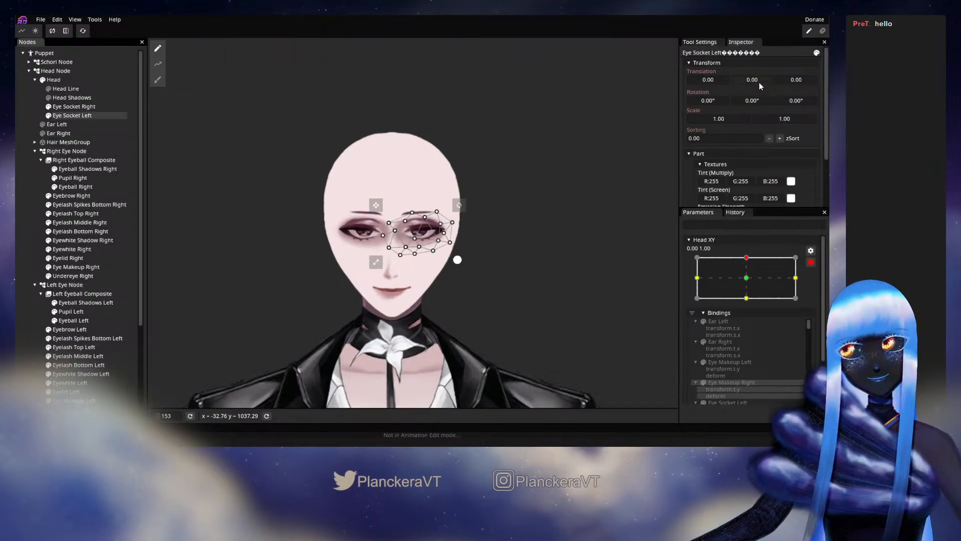
pyautogui.moveTo(758, 82); pyautogui.dragTo(755, 85)
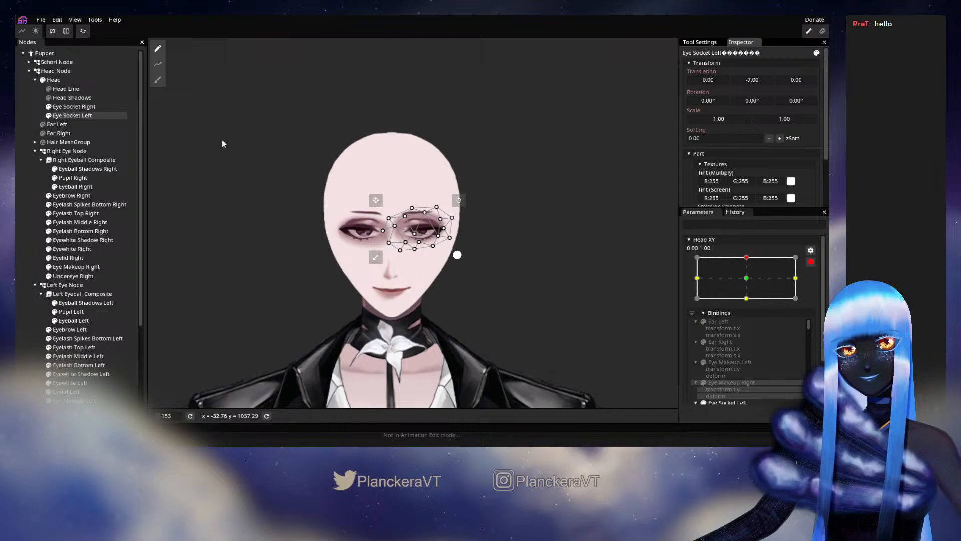
pyautogui.moveTo(757, 82); pyautogui.dragTo(754, 84)
pyautogui.click(100, 107)
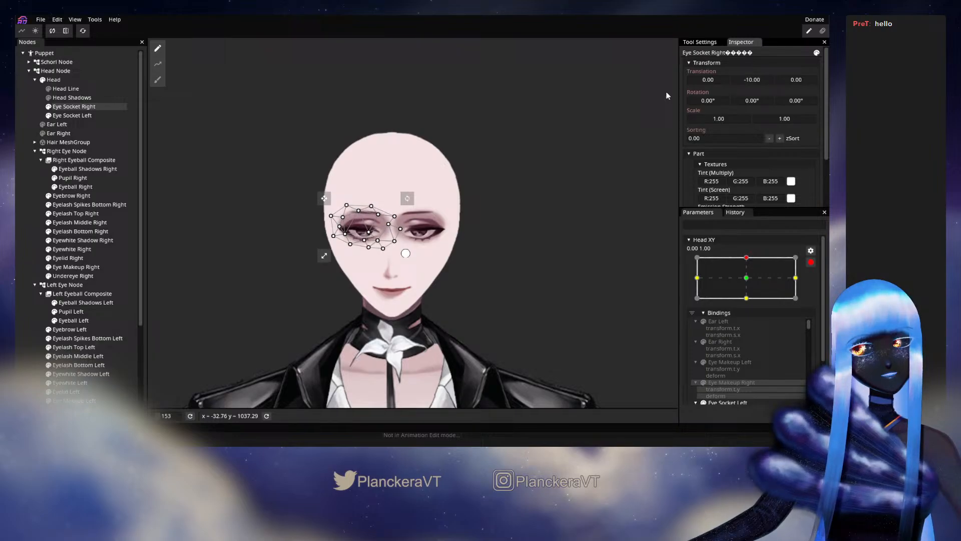
pyautogui.click(26, 213)
pyautogui.click(810, 263)
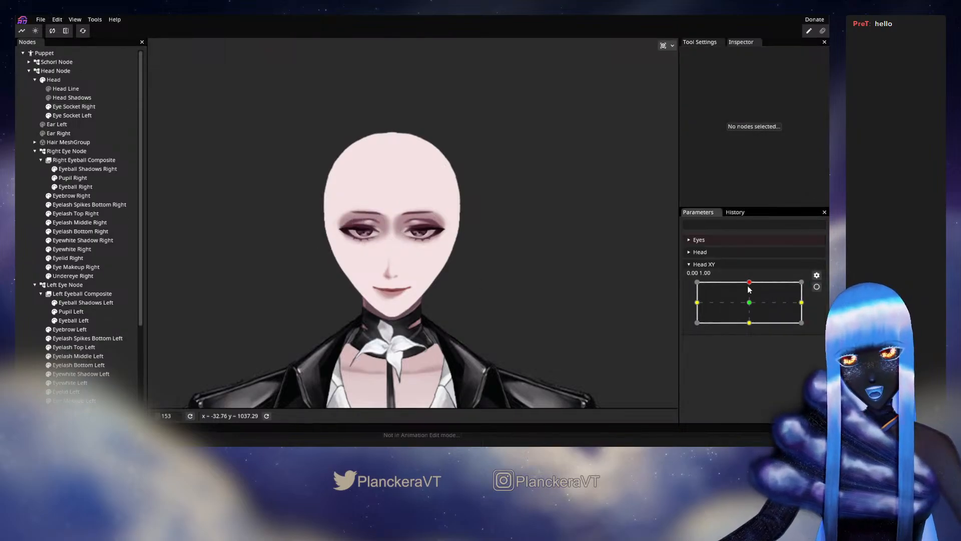
pyautogui.moveTo(749, 288)
pyautogui.mouseDown()
pyautogui.moveTo(749, 306)
pyautogui.moveTo(750, 286)
pyautogui.mouseUp()
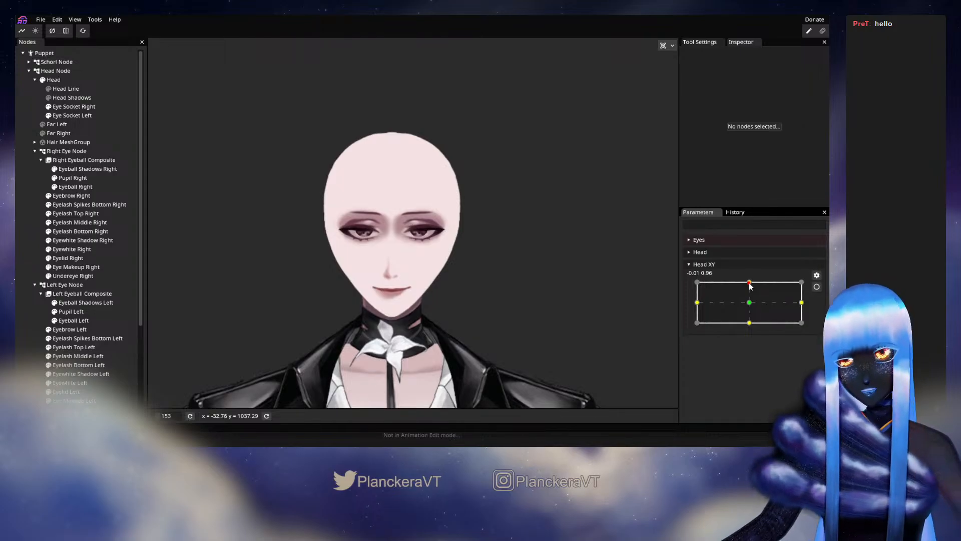
pyautogui.moveTo(749, 284)
pyautogui.mouseDown()
pyautogui.moveTo(752, 292)
pyautogui.moveTo(749, 282)
pyautogui.mouseUp()
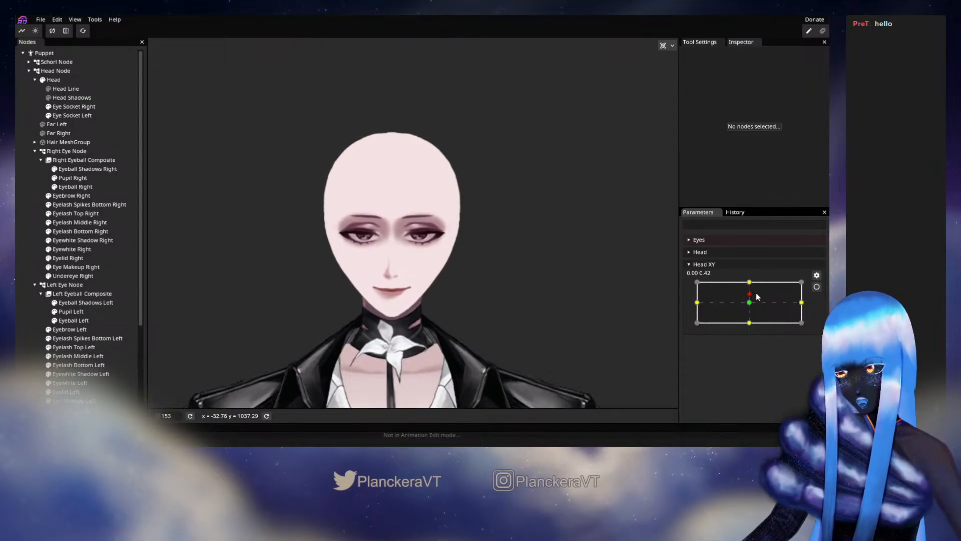
# - Re-arm Head XY at the upward keypoint and set the Nose Node's Y translation to -15
pyautogui.click(814, 289)
pyautogui.scroll(3, 373, 284)
pyautogui.scroll(3, 373, 284)
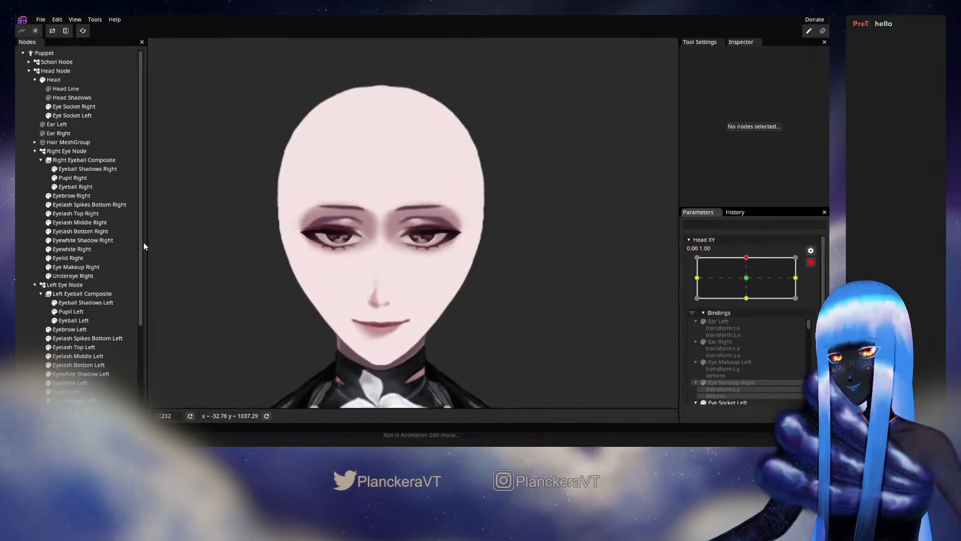
pyautogui.scroll(-2, 98, 205)
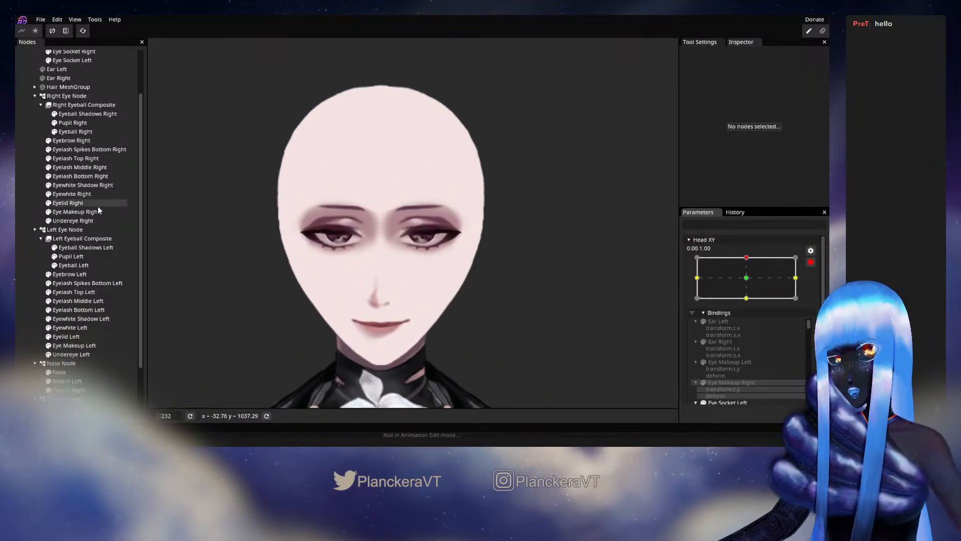
pyautogui.click(75, 314)
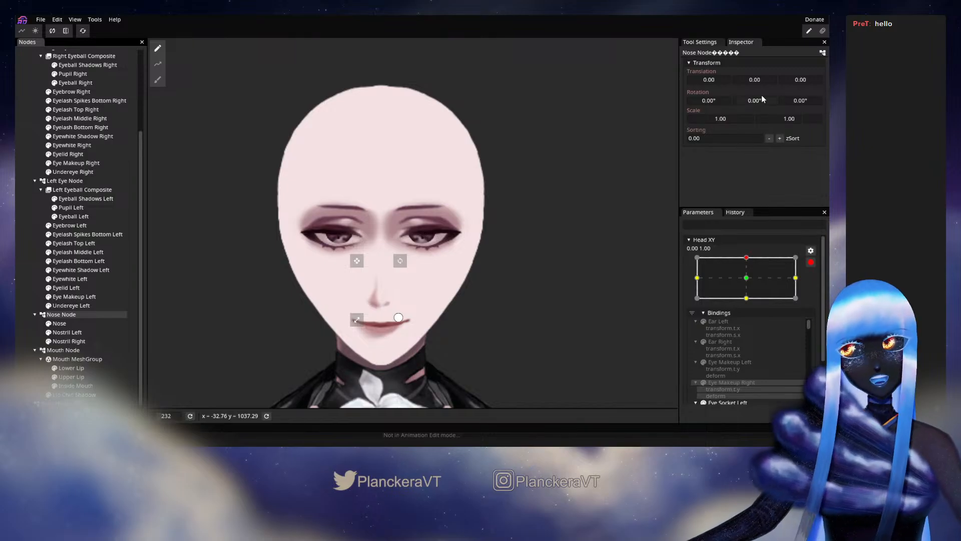
pyautogui.moveTo(761, 80); pyautogui.dragTo(753, 83)
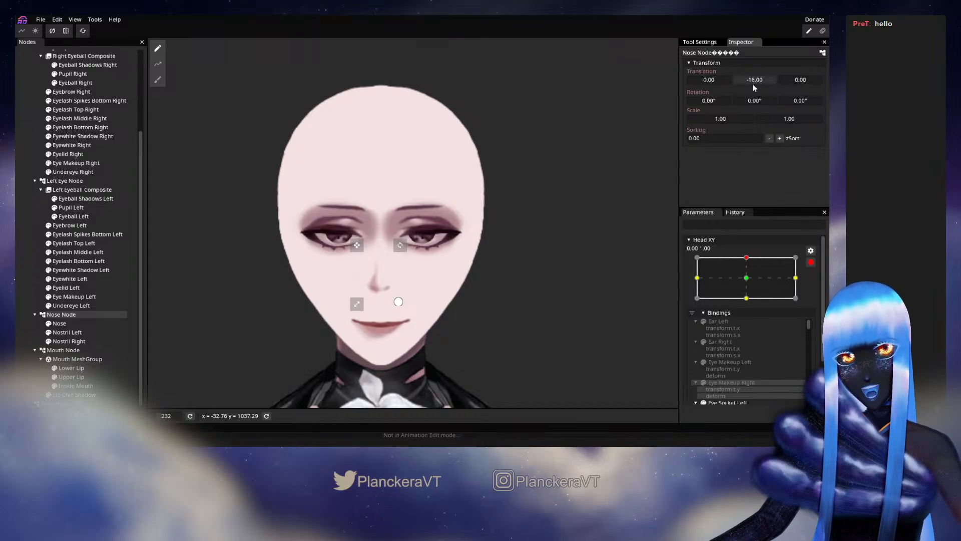
pyautogui.moveTo(753, 83); pyautogui.dragTo(753, 83)
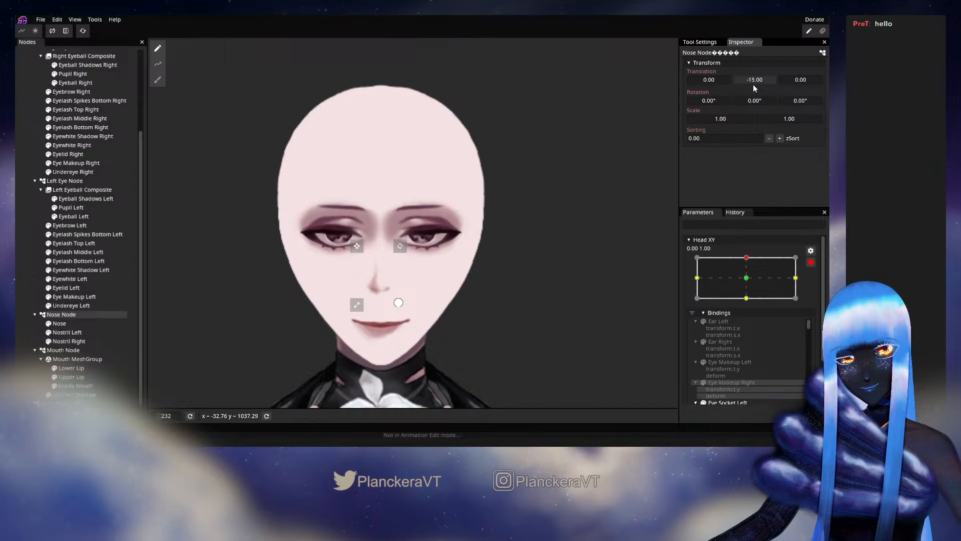
# - Set the Mouth Node's Y translation to -12, stop recording and preview the upward head motion
pyautogui.click(80, 350)
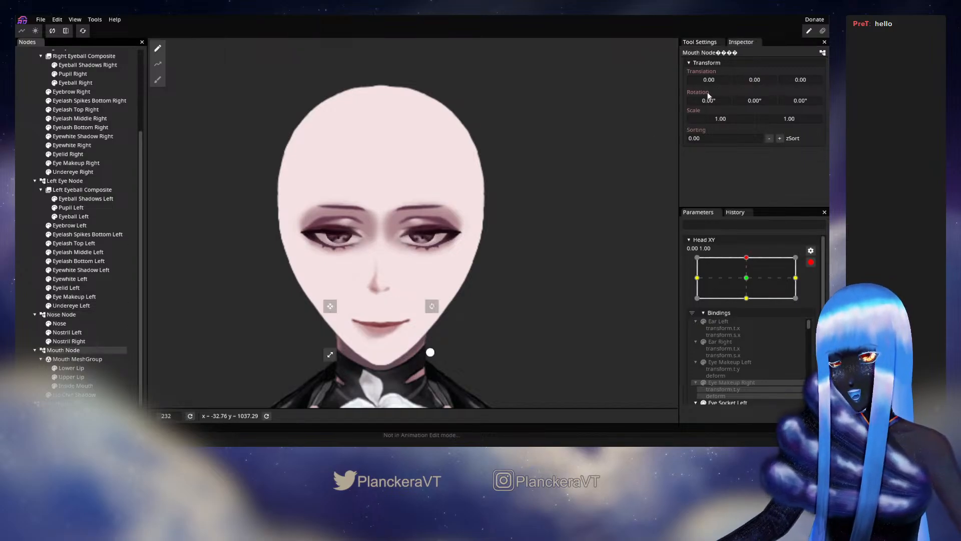
pyautogui.moveTo(759, 81); pyautogui.dragTo(752, 83)
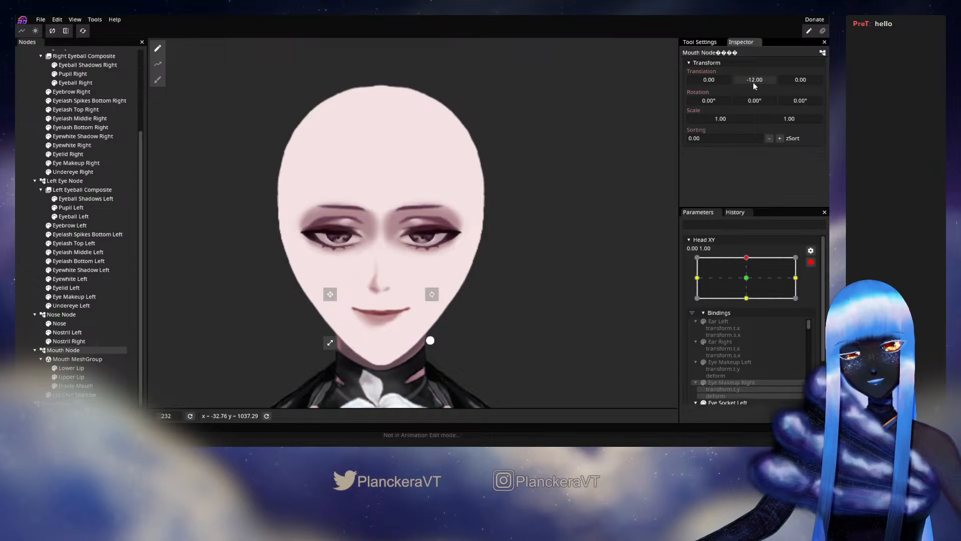
pyautogui.click(528, 284)
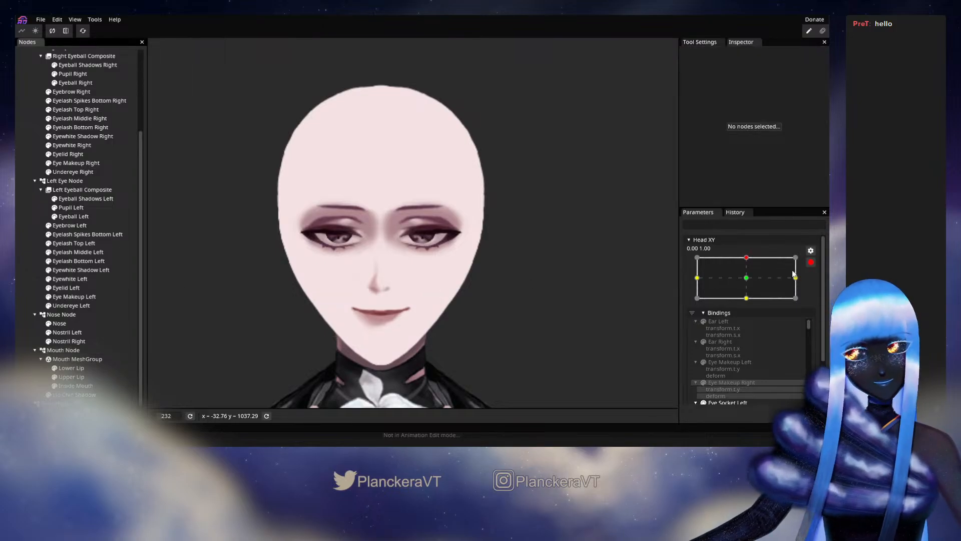
pyautogui.click(811, 262)
pyautogui.moveTo(750, 283)
pyautogui.mouseDown()
pyautogui.moveTo(750, 307)
pyautogui.moveTo(751, 286)
pyautogui.mouseUp()
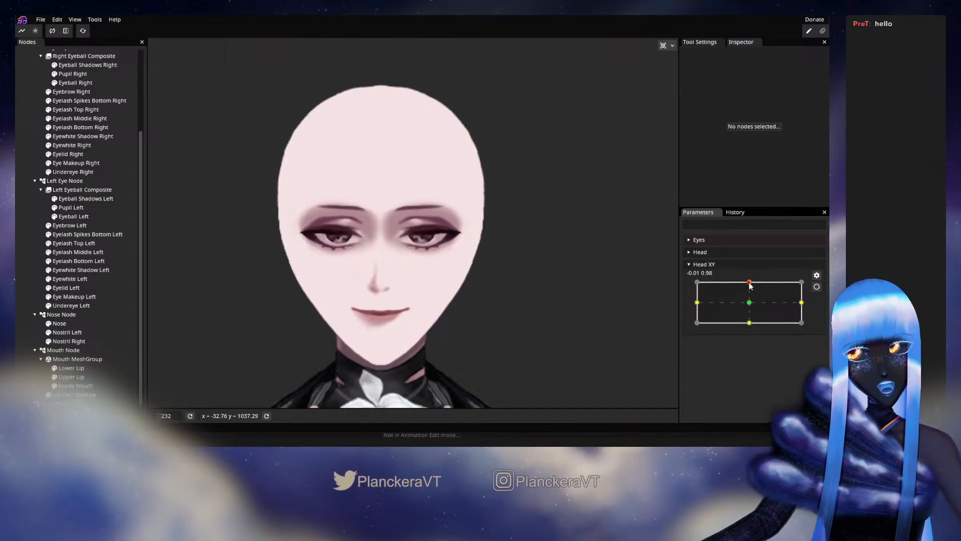
# - Push the chin vertices of the Head mesh upward with a size 80 Circle Brush at the upward Head XY keypoint
pyautogui.click(816, 286)
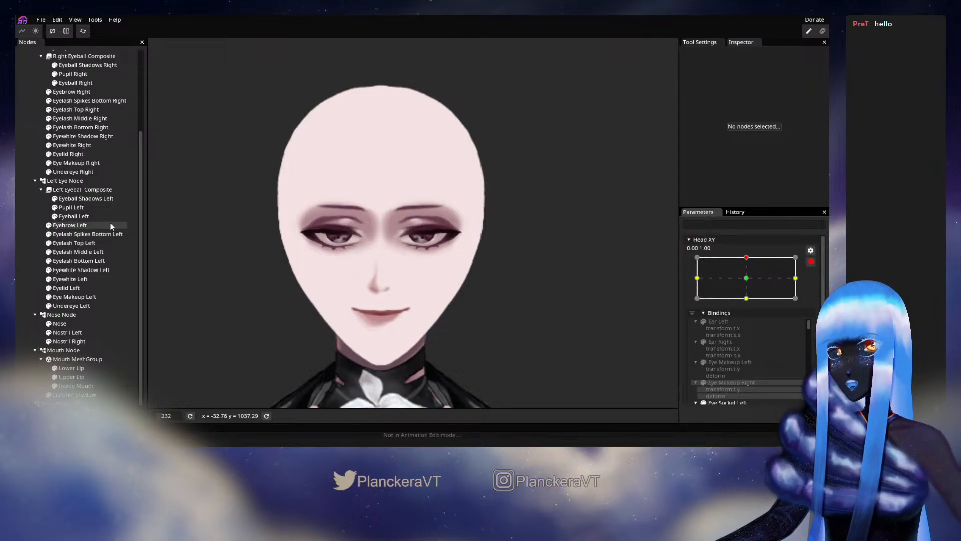
pyautogui.scroll(5, 107, 220)
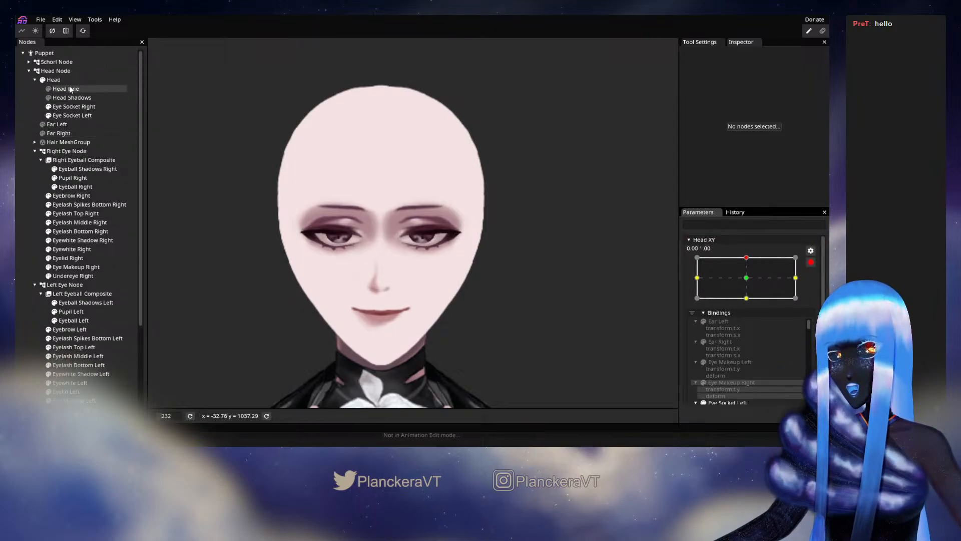
pyautogui.doubleClick(55, 80)
pyautogui.click(158, 80)
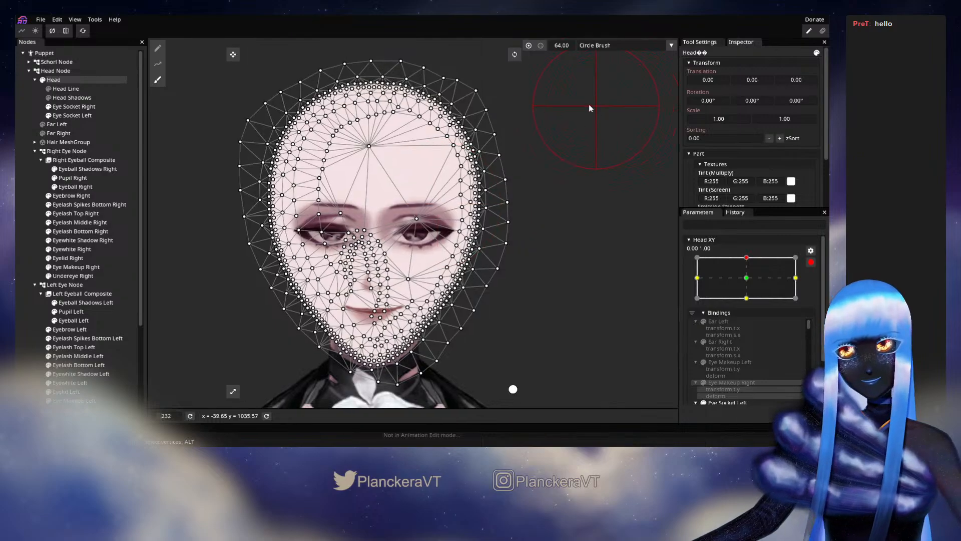
pyautogui.moveTo(589, 106); pyautogui.dragTo(571, 98)
pyautogui.moveTo(569, 48); pyautogui.dragTo(574, 47)
pyautogui.moveTo(587, 206); pyautogui.dragTo(601, 180)
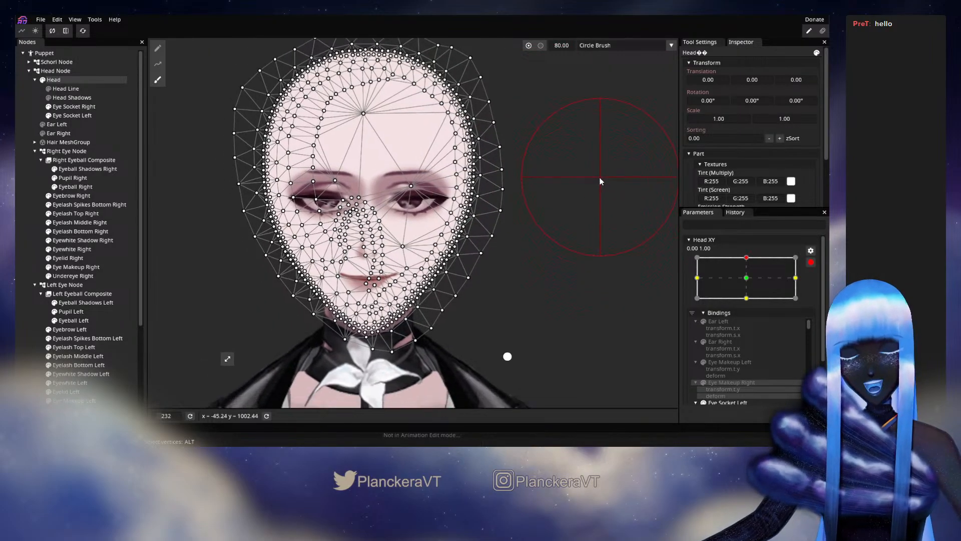
pyautogui.moveTo(370, 351); pyautogui.dragTo(378, 335)
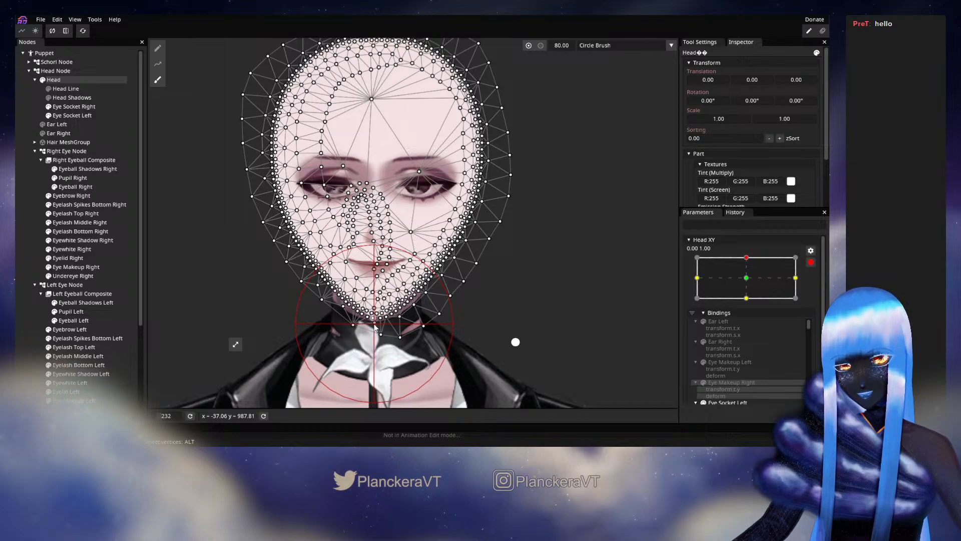
pyautogui.moveTo(375, 326); pyautogui.dragTo(374, 309)
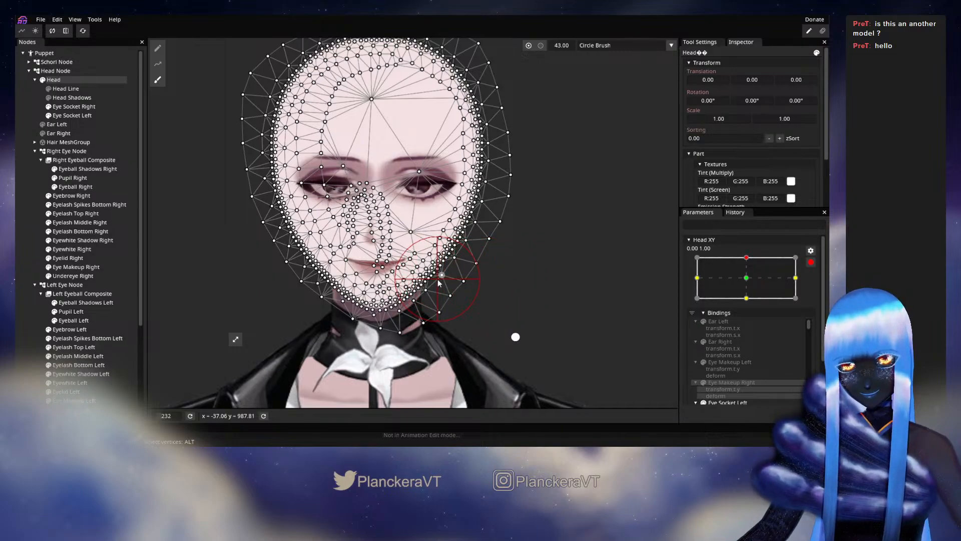
# - Refine the jawline vertices below the left cheek with a size 43 Circle Brush, stop recording and preview the head motion
pyautogui.moveTo(438, 283); pyautogui.dragTo(441, 285)
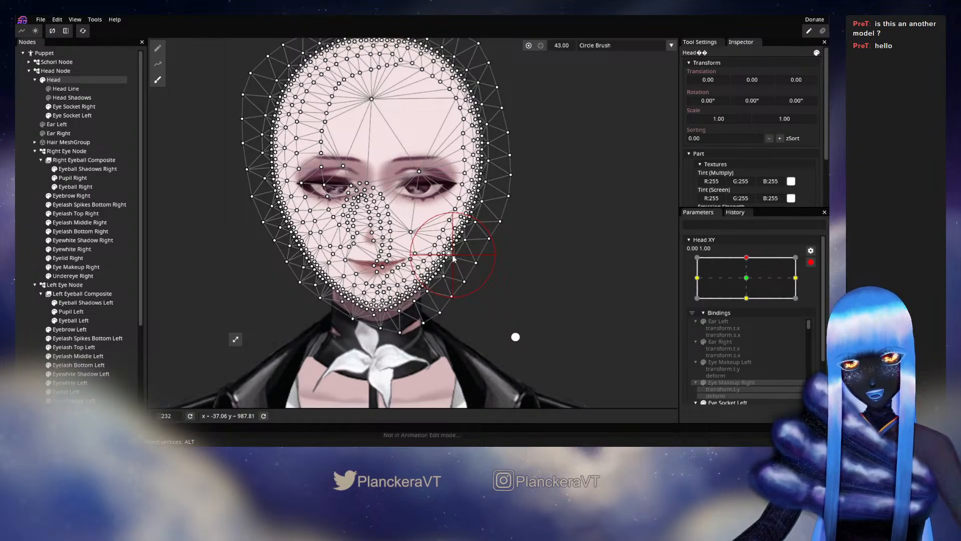
pyautogui.click(542, 279)
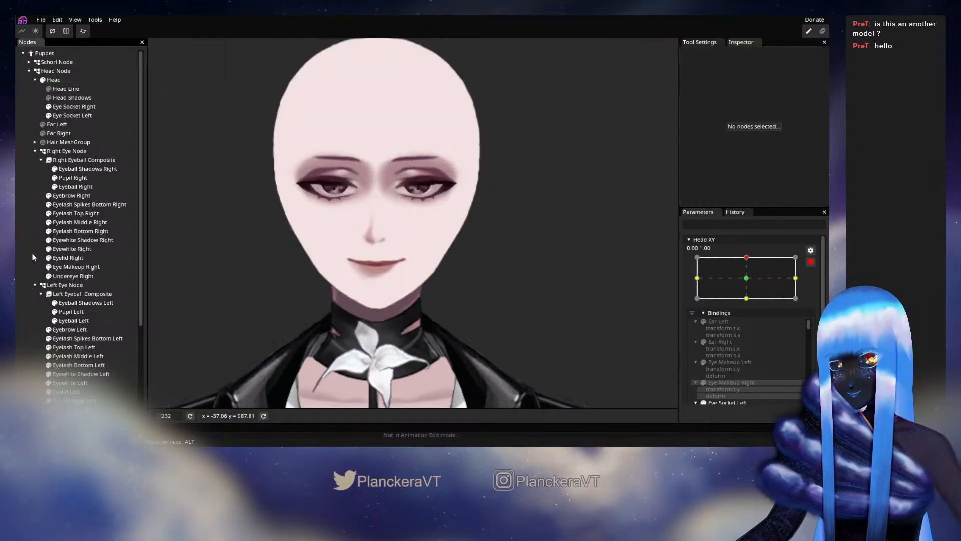
pyautogui.click(811, 262)
pyautogui.click(749, 304)
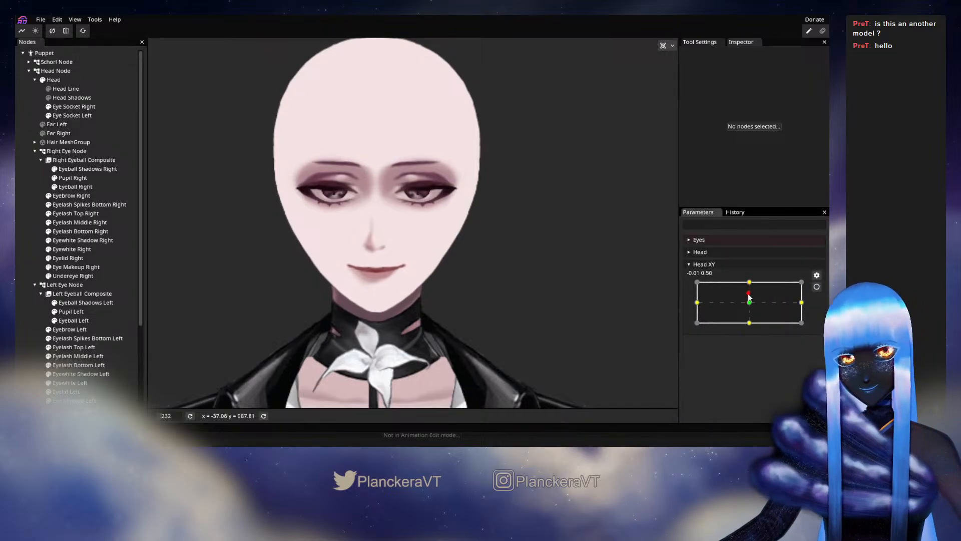
pyautogui.moveTo(749, 303); pyautogui.dragTo(761, 284)
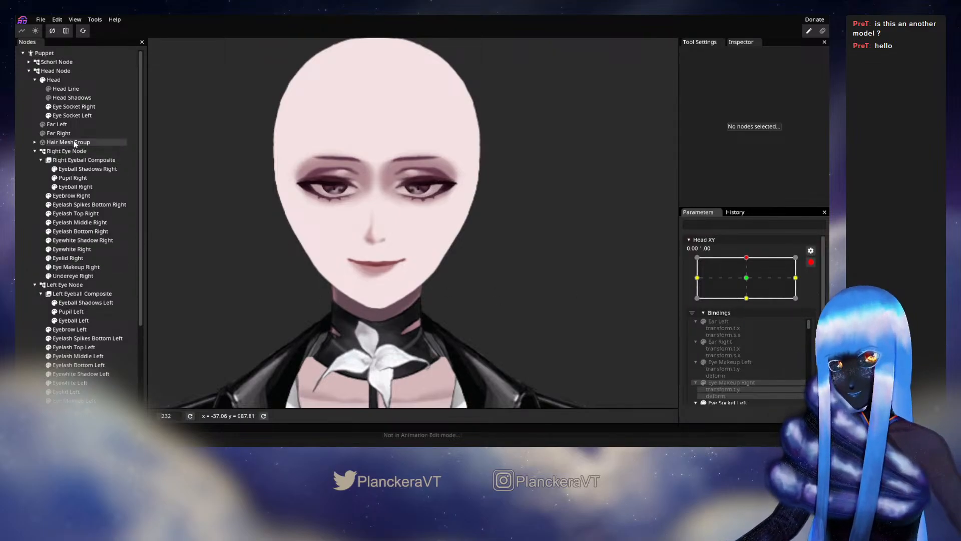
# - Nudge the side vertices of the Head mesh at eye level inward with a size 46 Circle Brush, stop recording and preview the head motion
pyautogui.click(60, 80)
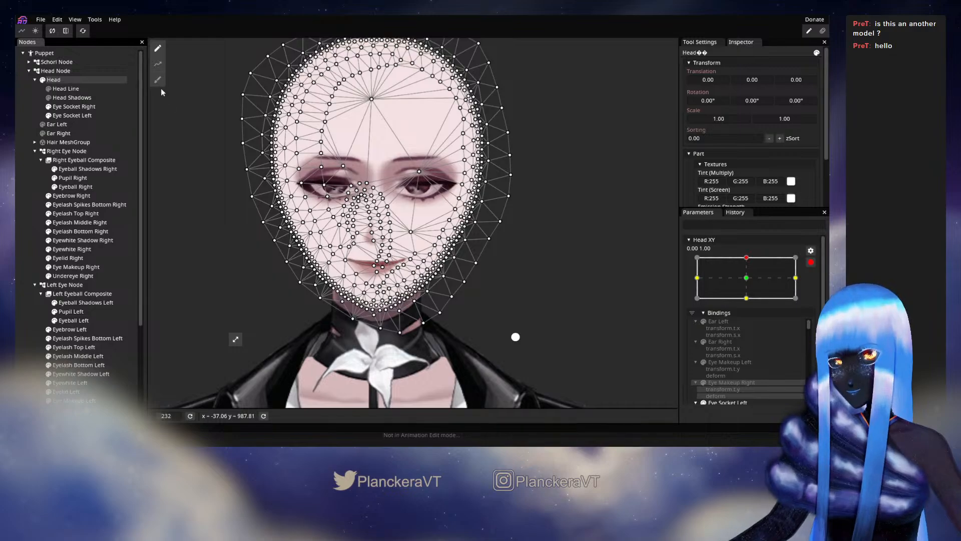
pyautogui.click(158, 81)
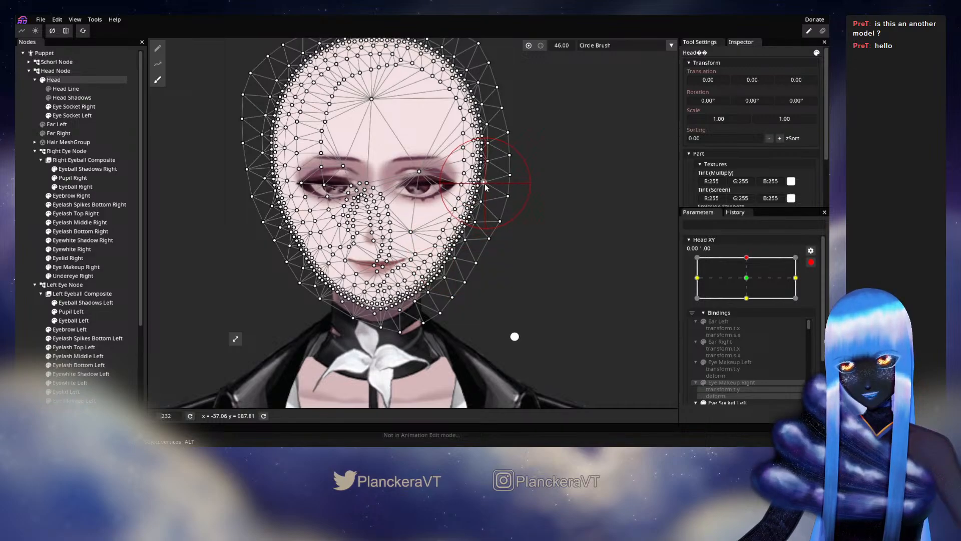
pyautogui.moveTo(267, 197); pyautogui.dragTo(273, 195)
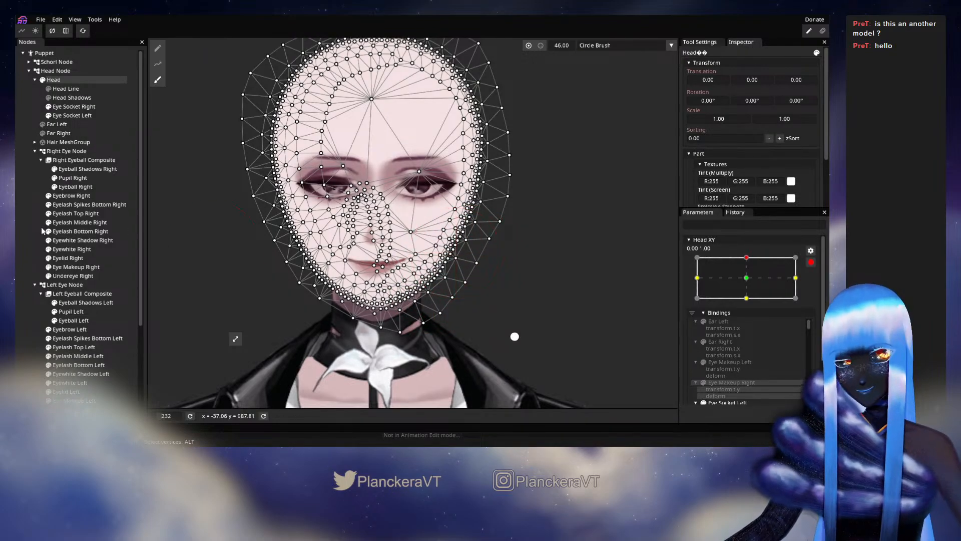
pyautogui.click(28, 224)
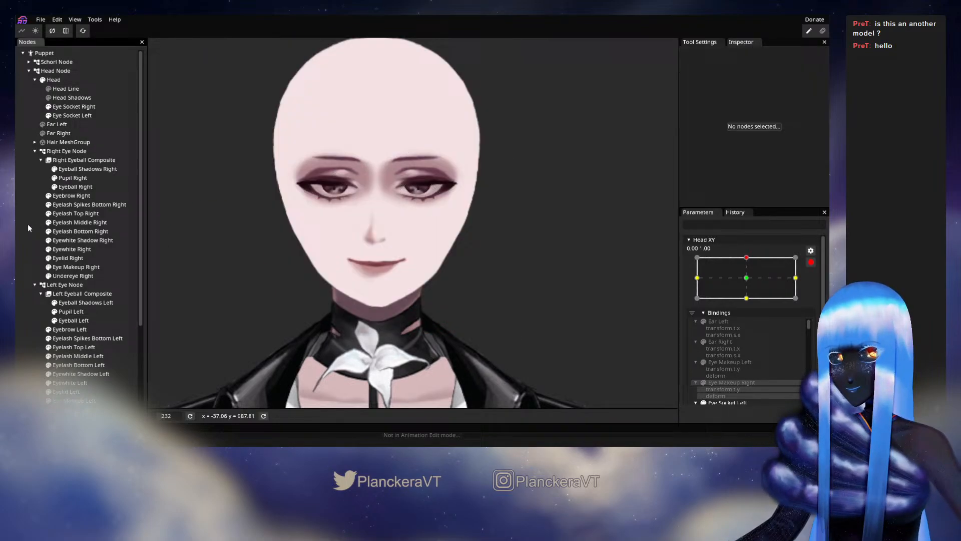
pyautogui.click(811, 261)
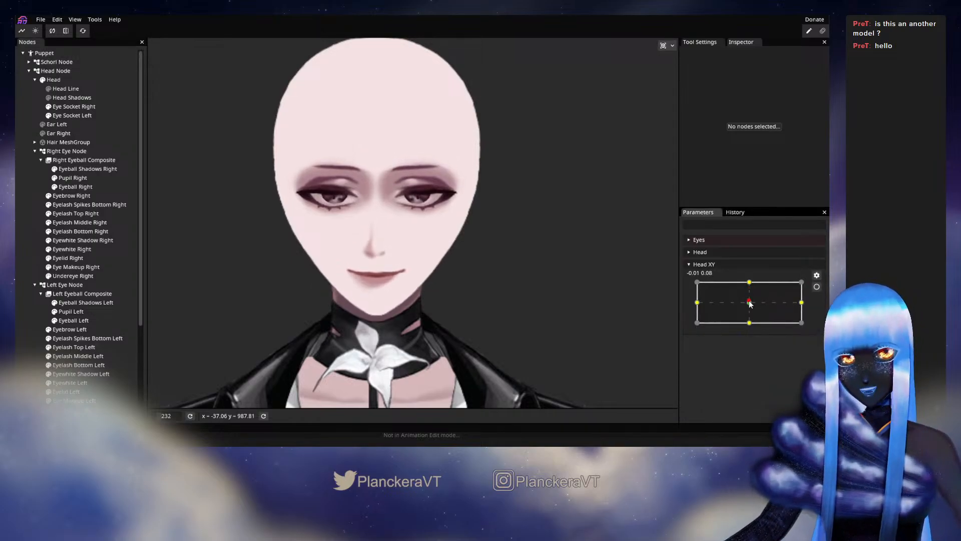
pyautogui.moveTo(750, 282)
pyautogui.mouseDown()
pyautogui.moveTo(749, 304)
pyautogui.moveTo(753, 284)
pyautogui.mouseUp()
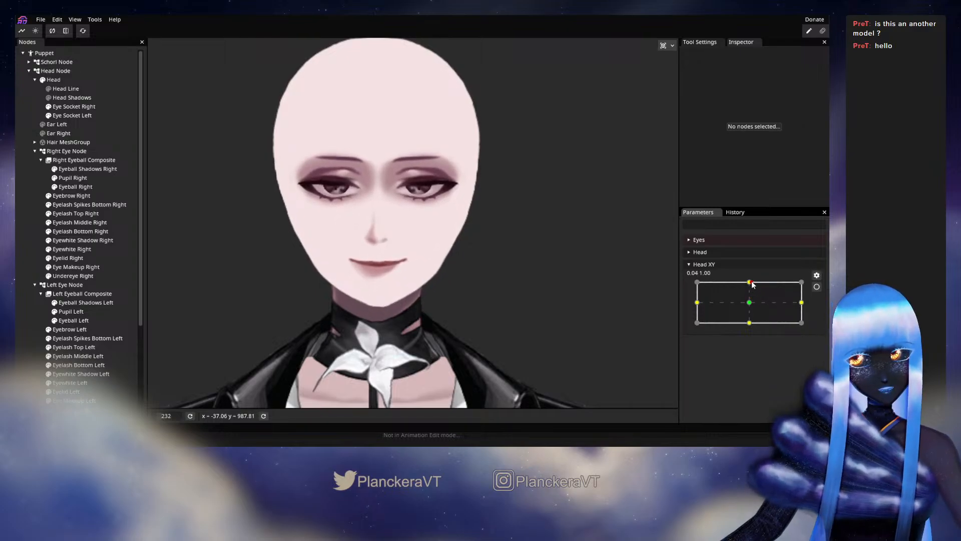
# - Re-arm Head XY at the upward keypoint and set the Y translation of the Right Eye Node and Left Eye Node to -14
pyautogui.click(817, 287)
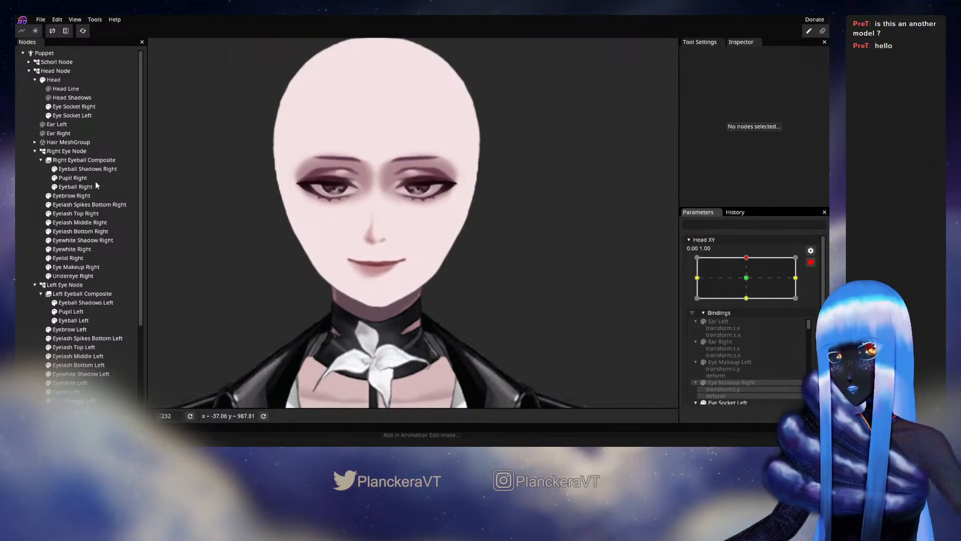
pyautogui.click(73, 152)
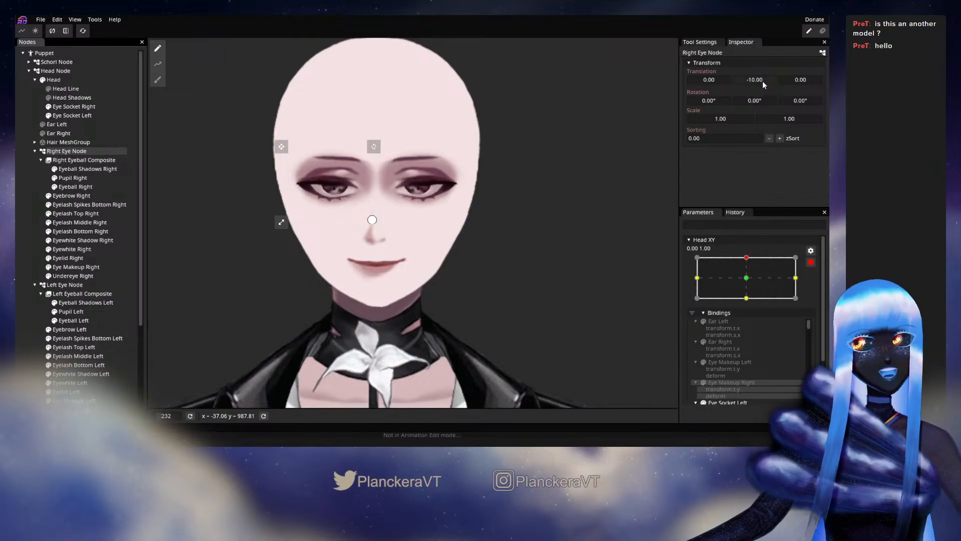
pyautogui.moveTo(762, 84); pyautogui.dragTo(761, 84)
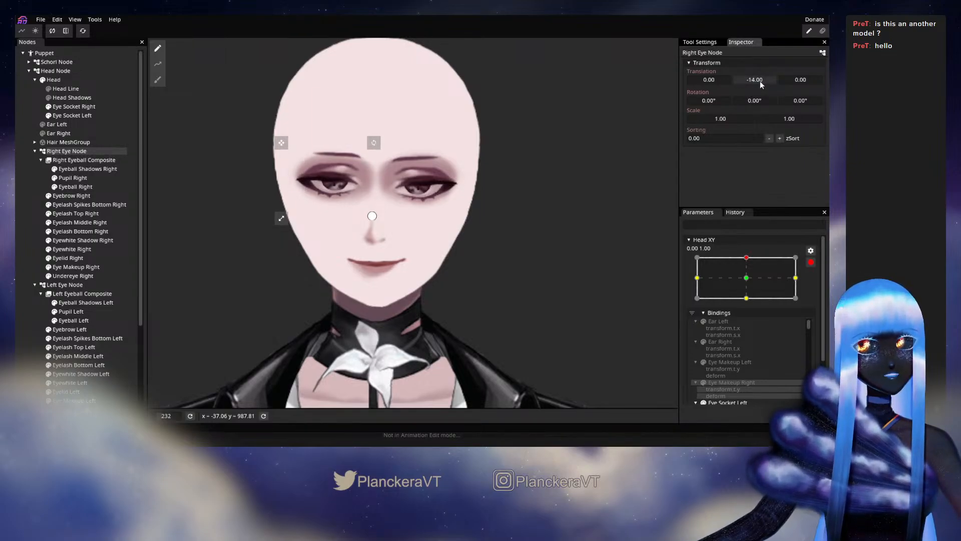
pyautogui.click(70, 284)
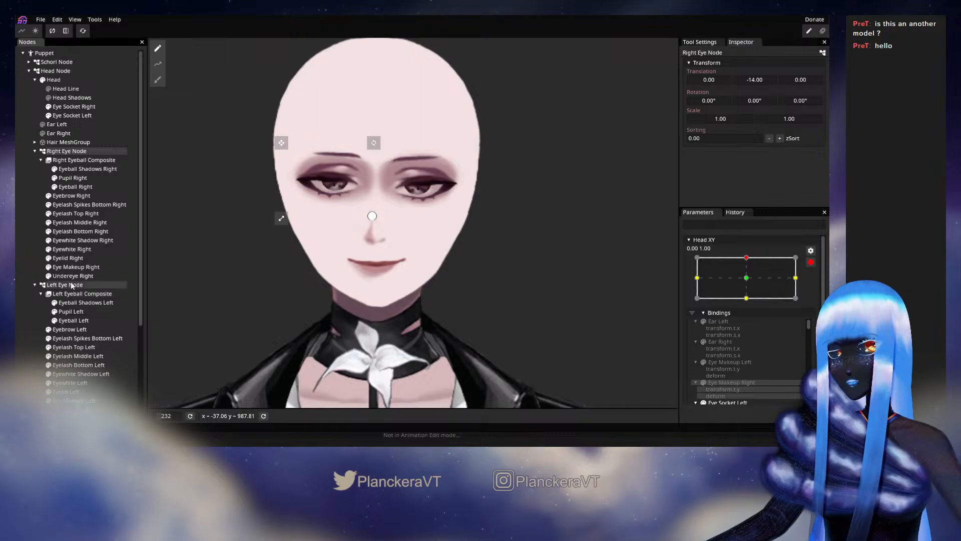
pyautogui.moveTo(759, 83); pyautogui.dragTo(756, 83)
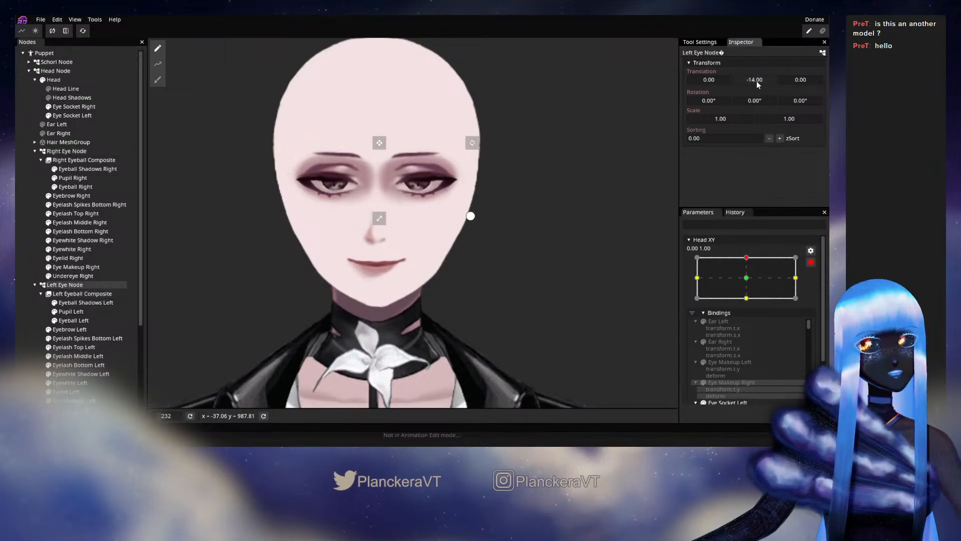
# - Set the Y translation of Eye Socket Right and Eye Socket Left to -15 at the upward keypoint
pyautogui.click(88, 107)
pyautogui.moveTo(761, 77); pyautogui.dragTo(759, 80)
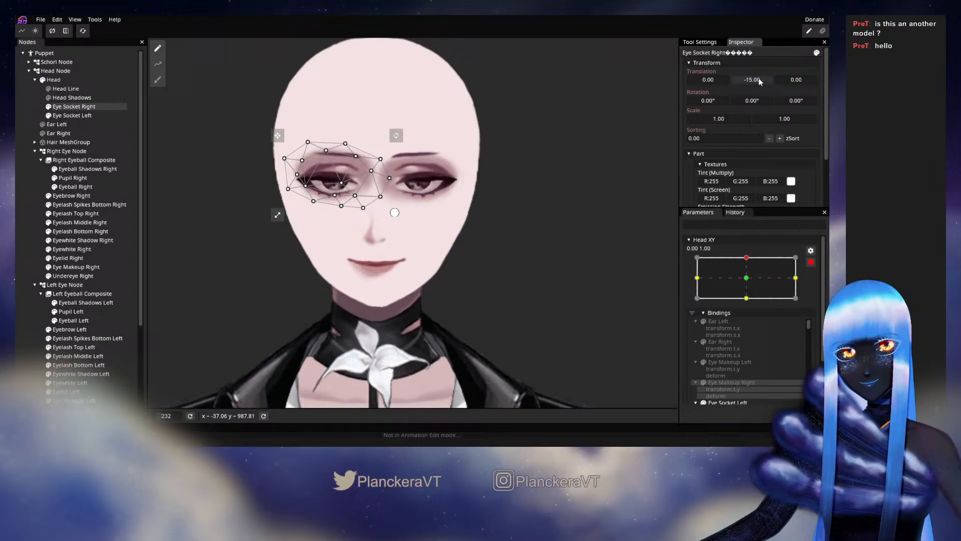
pyautogui.click(87, 116)
pyautogui.moveTo(761, 82); pyautogui.dragTo(759, 83)
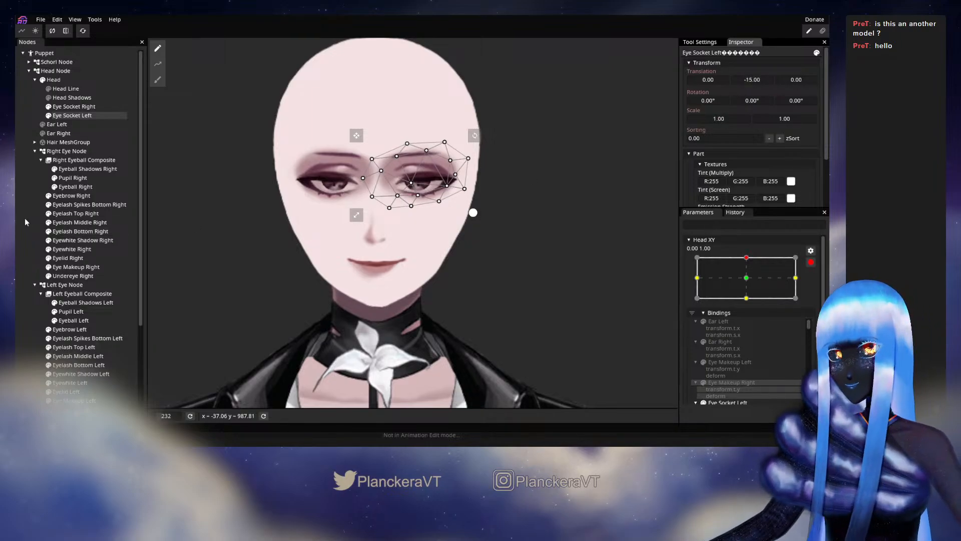
# - Set the Nose Node's Y translation to -18 at the upward Head XY keypoint
pyautogui.scroll(-4, 76, 314)
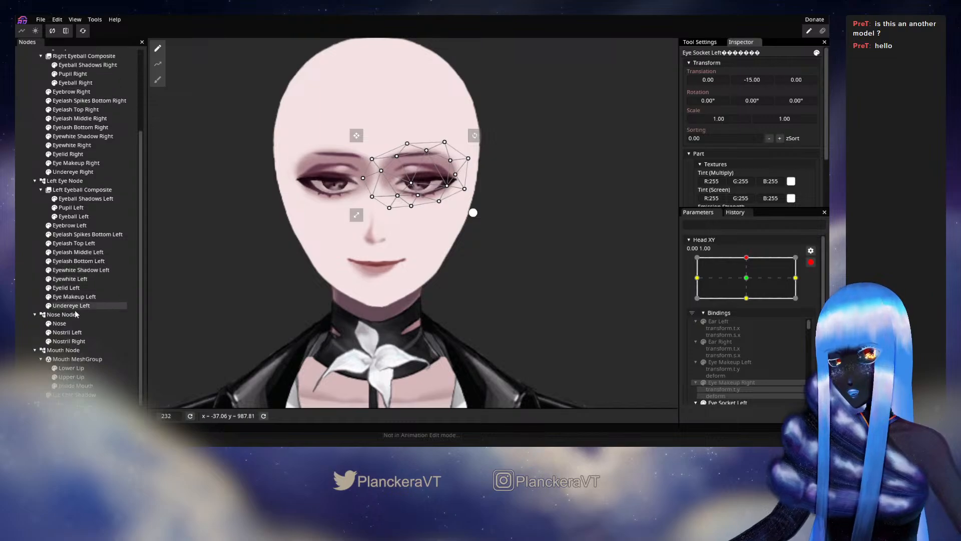
pyautogui.click(77, 314)
pyautogui.click(763, 81)
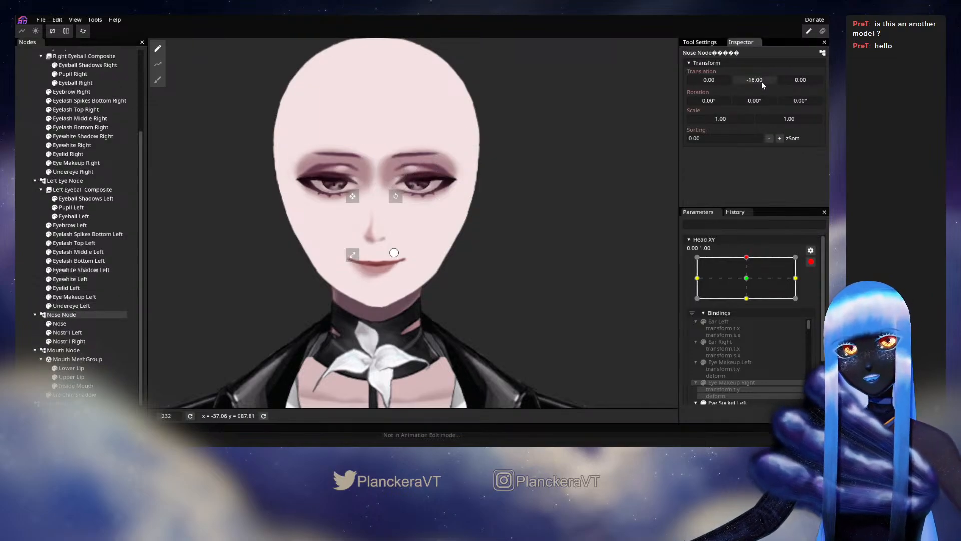
pyautogui.moveTo(761, 81); pyautogui.dragTo(760, 82)
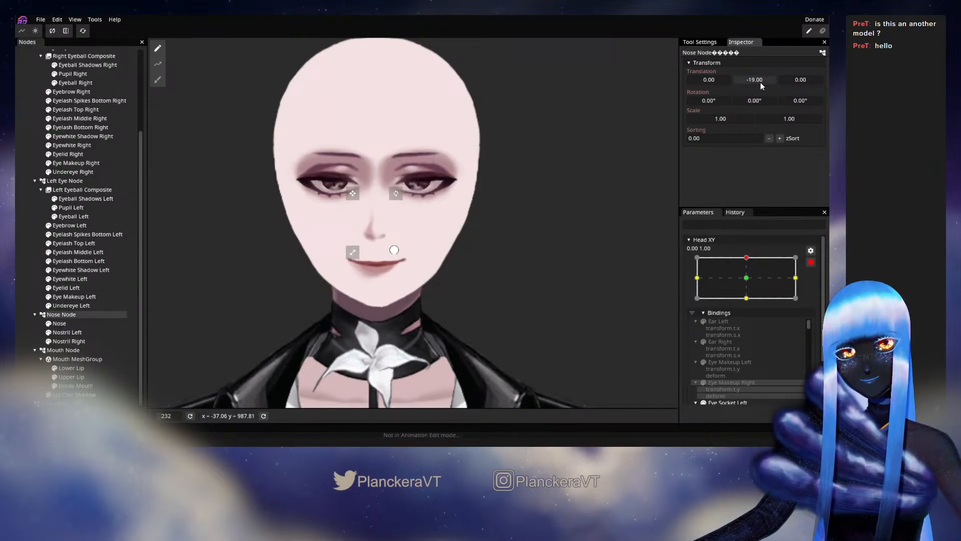
# - Set the Mouth Node's Y translation to -14, stop recording and preview the upward head motion
pyautogui.click(63, 350)
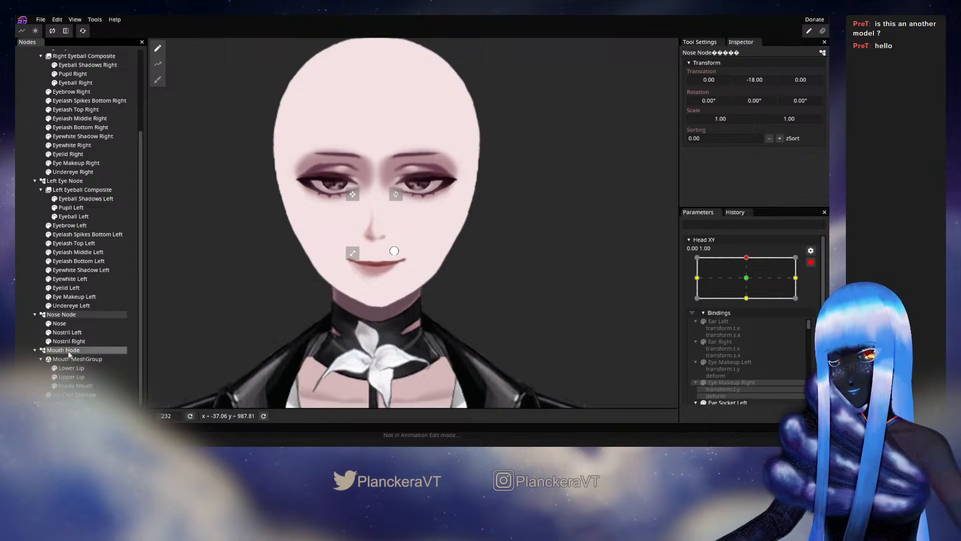
pyautogui.moveTo(760, 80); pyautogui.dragTo(759, 80)
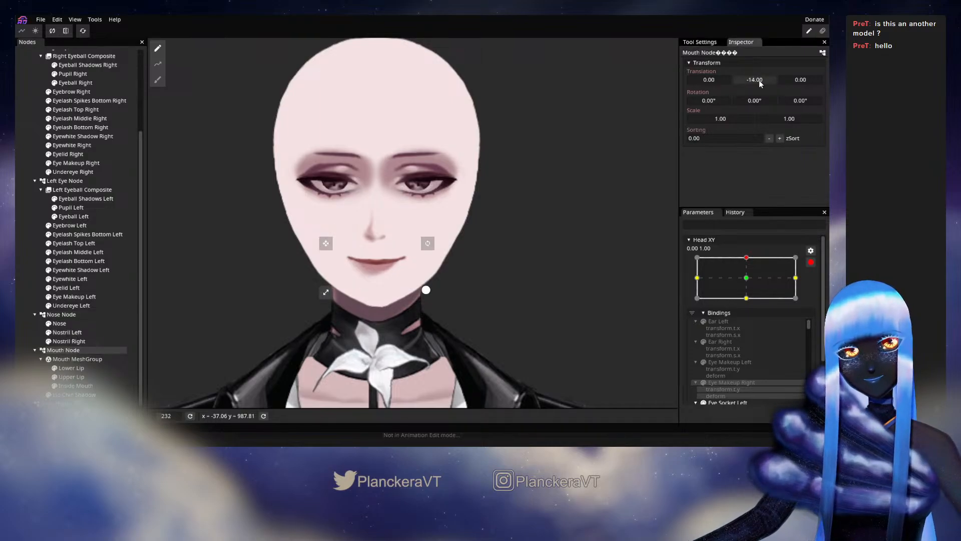
pyautogui.click(192, 263)
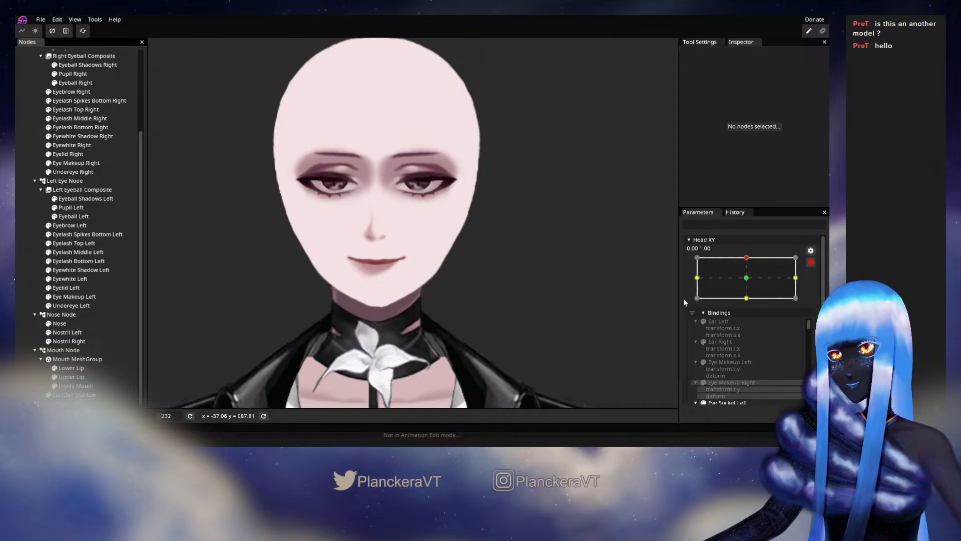
pyautogui.click(811, 262)
pyautogui.moveTo(749, 283)
pyautogui.mouseDown()
pyautogui.moveTo(751, 299)
pyautogui.moveTo(751, 281)
pyautogui.mouseUp()
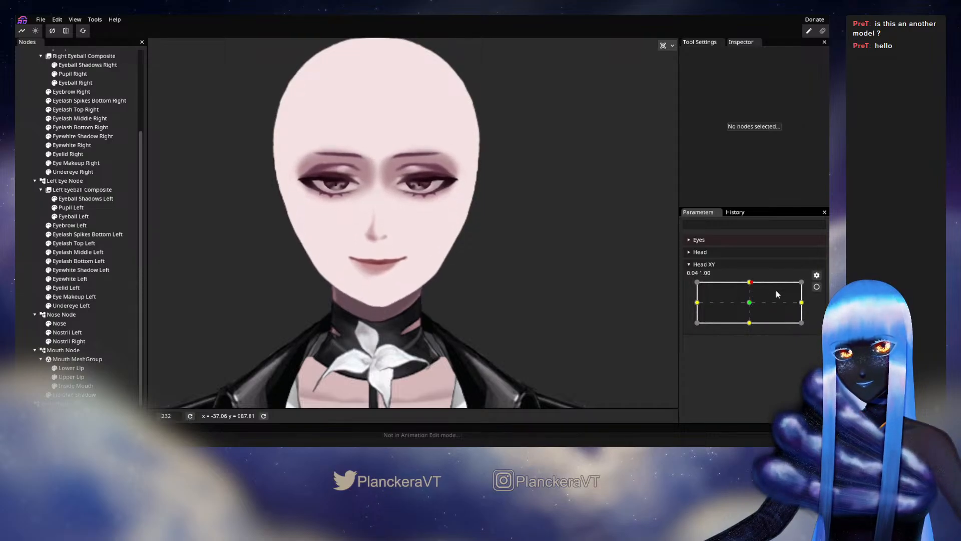
# - Re-arm Head XY at the upward keypoint and set the Y scale of the Left Eye Node and Right Eye Node to 0.90
pyautogui.click(817, 288)
pyautogui.scroll(3, 363, 262)
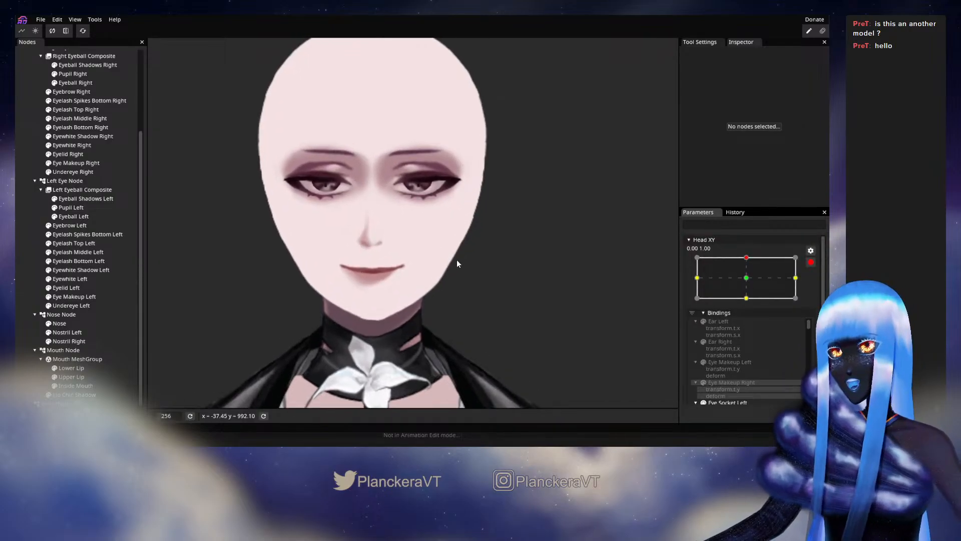
pyautogui.scroll(1, 74, 217)
pyautogui.click(64, 208)
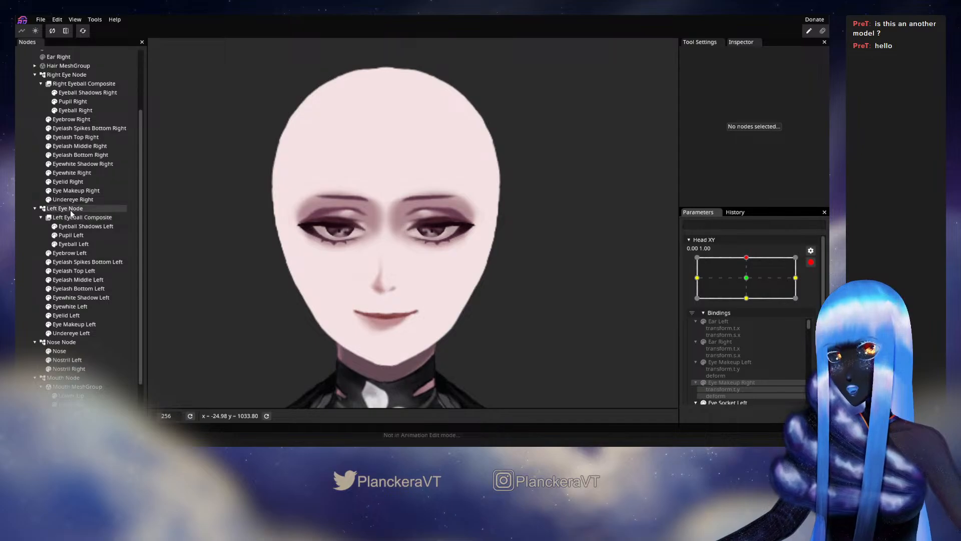
pyautogui.click(797, 119)
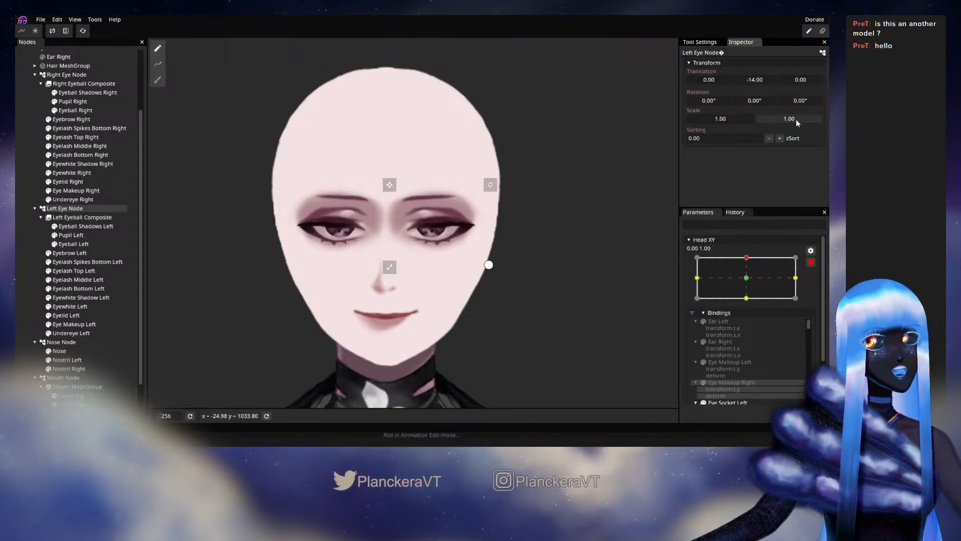
pyautogui.moveTo(795, 120); pyautogui.dragTo(795, 120)
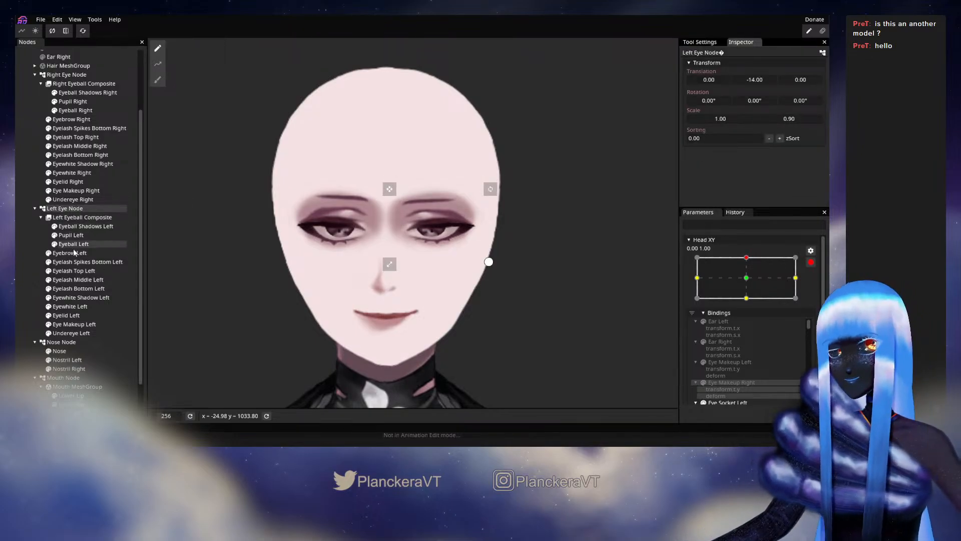
pyautogui.click(67, 74)
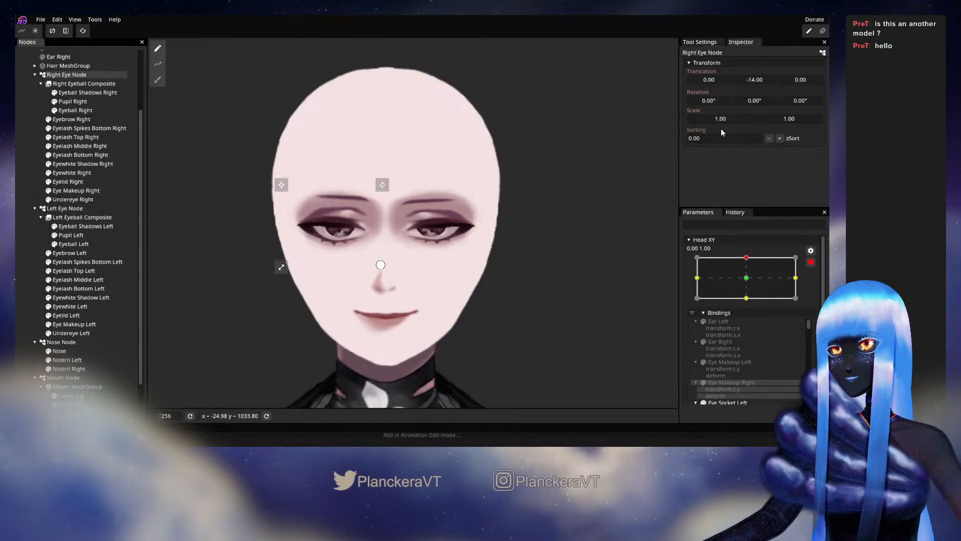
pyautogui.click(800, 101)
pyautogui.moveTo(800, 118); pyautogui.dragTo(798, 120)
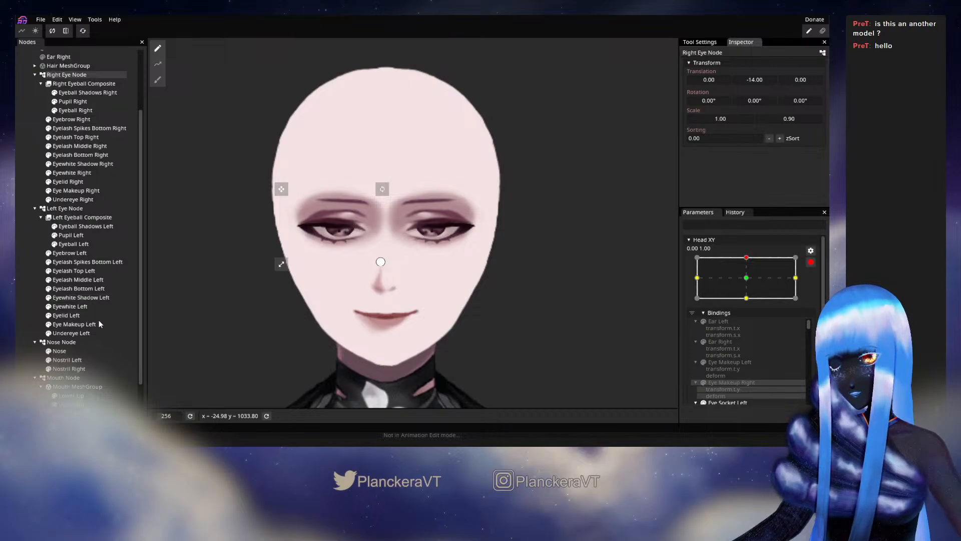
# - Set the Y translation of Eyelid Left to -3 at the upward keypoint and save the puppet file
pyautogui.click(72, 316)
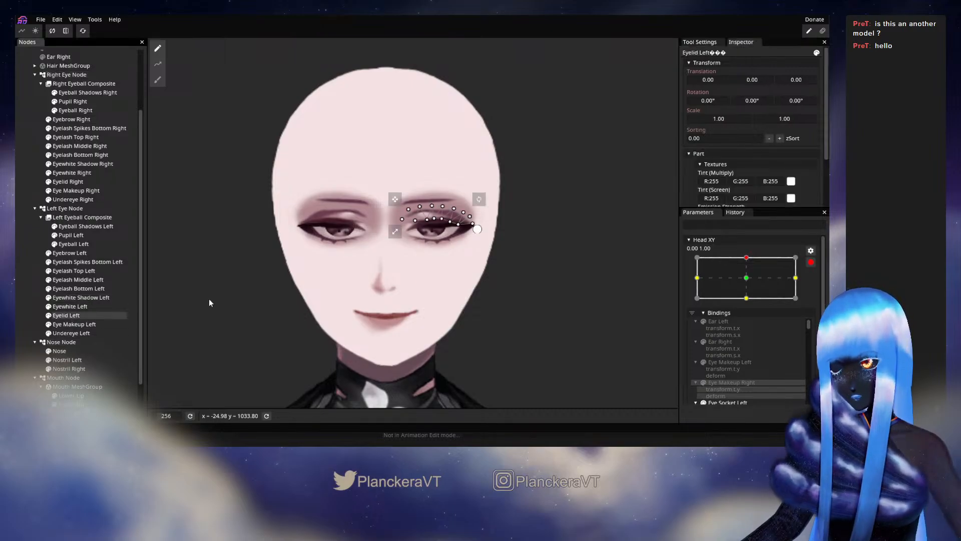
pyautogui.moveTo(761, 82); pyautogui.dragTo(759, 83)
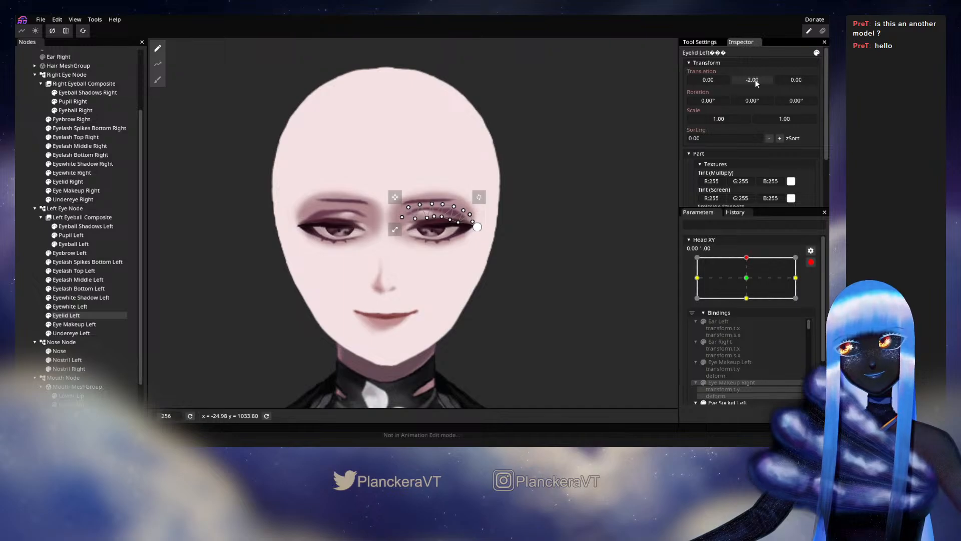
pyautogui.moveTo(757, 83); pyautogui.dragTo(757, 83)
pyautogui.hotkey('ctrl', 's')
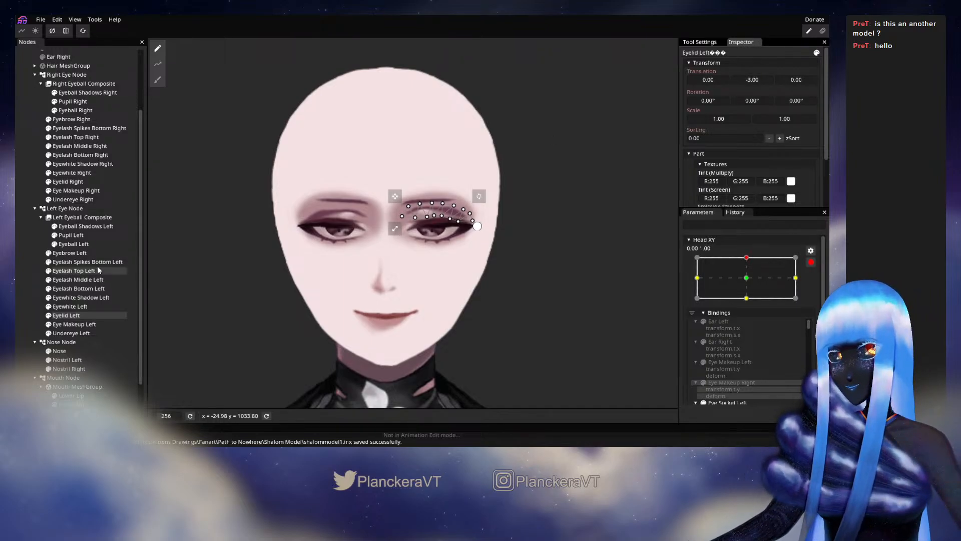
# - Set the Y translation of Eyelid Right to -3, stop recording and preview the Head XY motion
pyautogui.click(85, 179)
pyautogui.moveTo(762, 81); pyautogui.dragTo(761, 80)
pyautogui.click(22, 251)
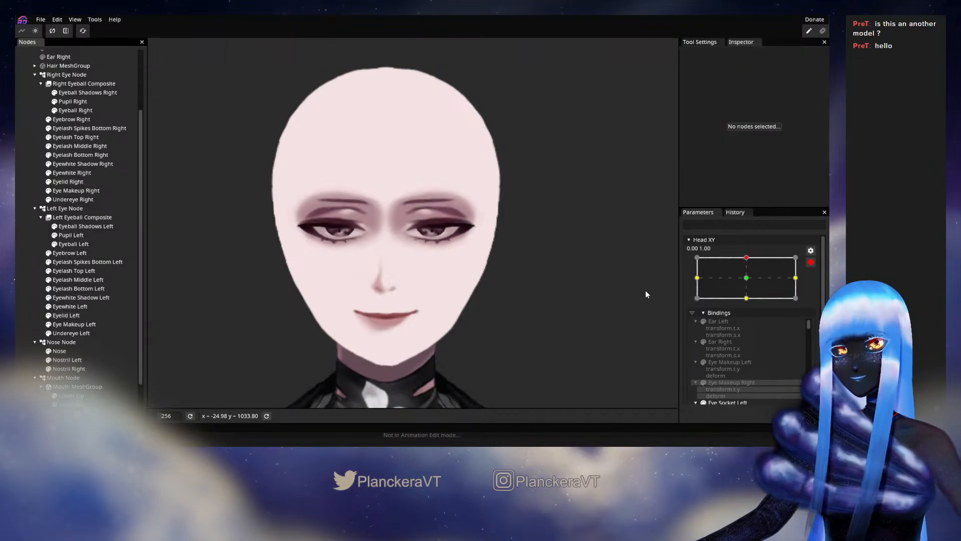
pyautogui.click(810, 263)
pyautogui.moveTo(750, 283)
pyautogui.mouseDown()
pyautogui.moveTo(750, 301)
pyautogui.moveTo(752, 284)
pyautogui.mouseUp()
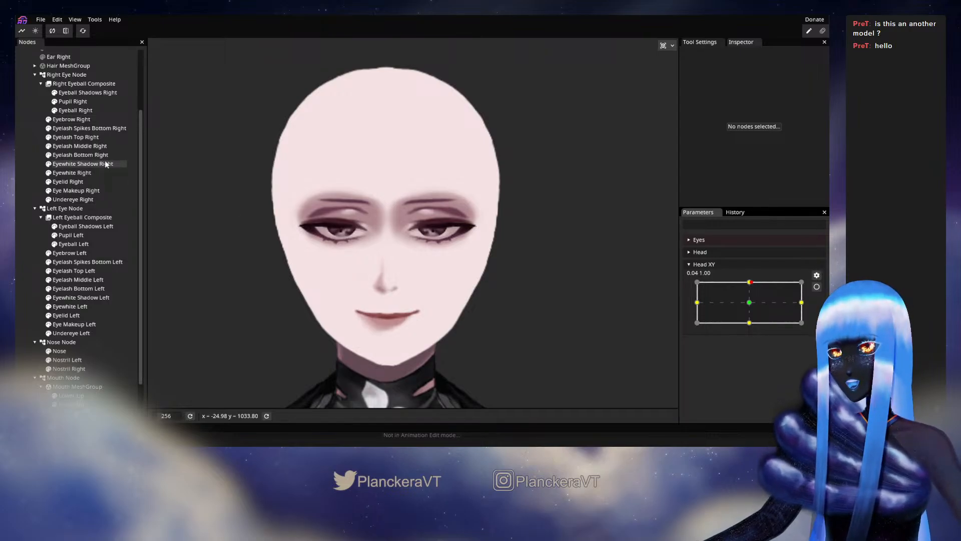
# - Re-arm Head XY at the upward keypoint and unset the transform.t.y binding of Eyelid Left
pyautogui.click(816, 286)
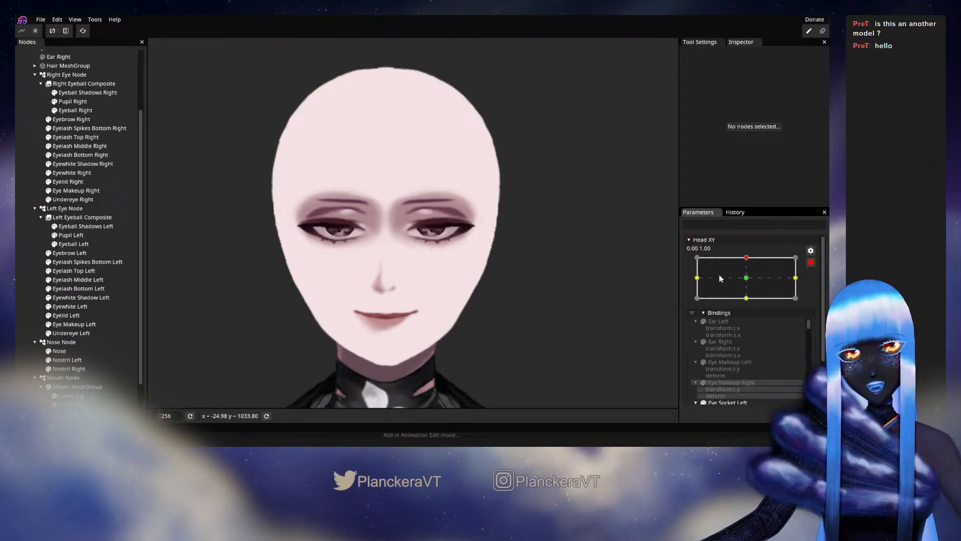
pyautogui.scroll(-10, 769, 357)
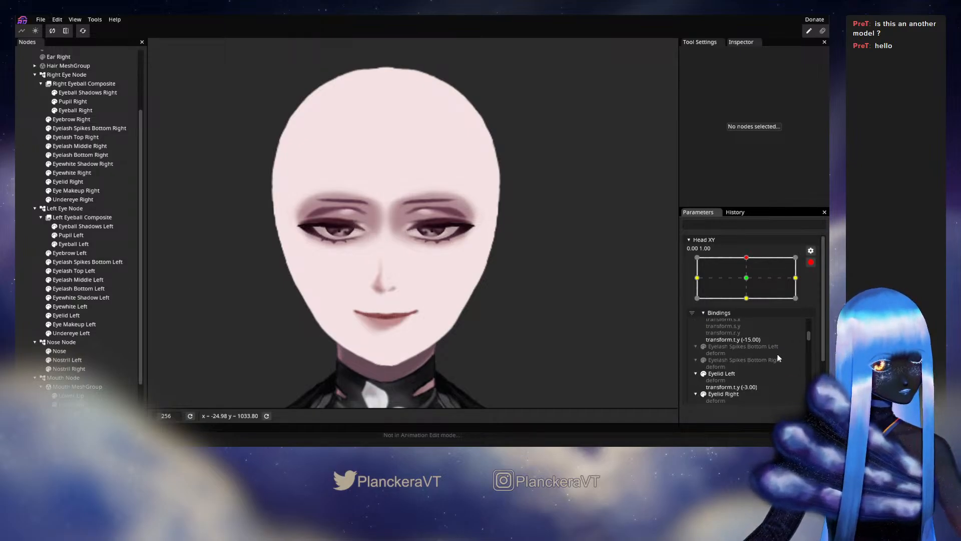
pyautogui.scroll(-2, 779, 358)
pyautogui.rightClick(753, 360)
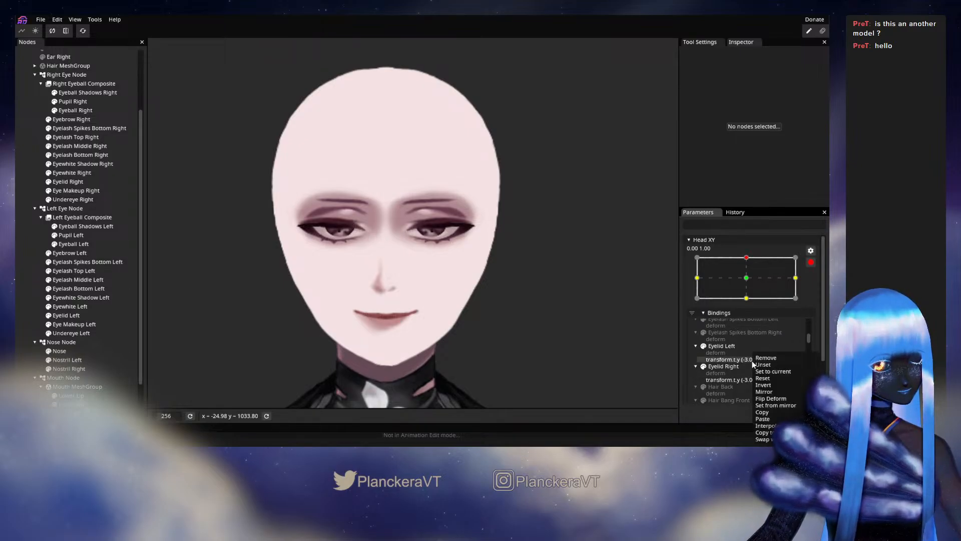
pyautogui.click(774, 365)
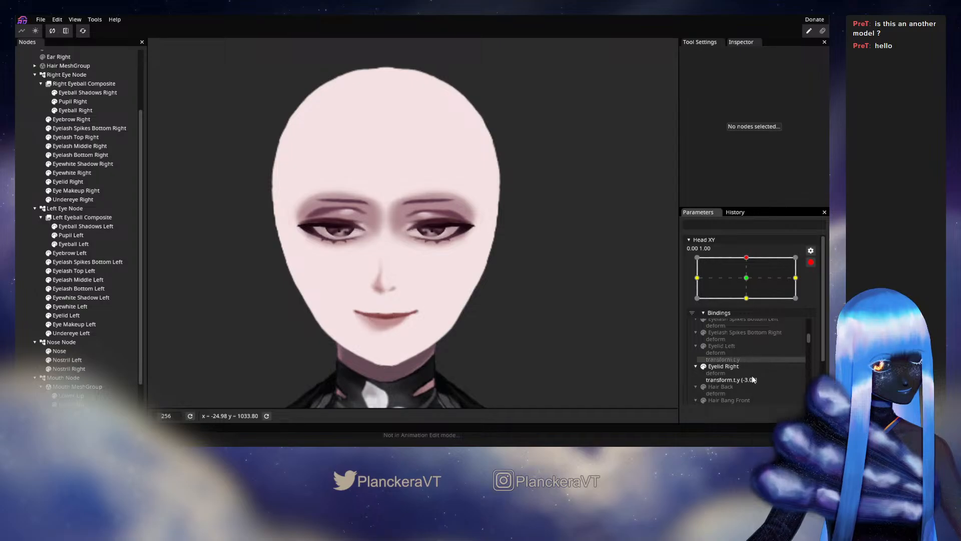
# - Unset the transform.t.y binding of Eyelid Right at the upward keypoint and compare the upward and downward Head XY poses
pyautogui.rightClick(752, 380)
pyautogui.click(766, 364)
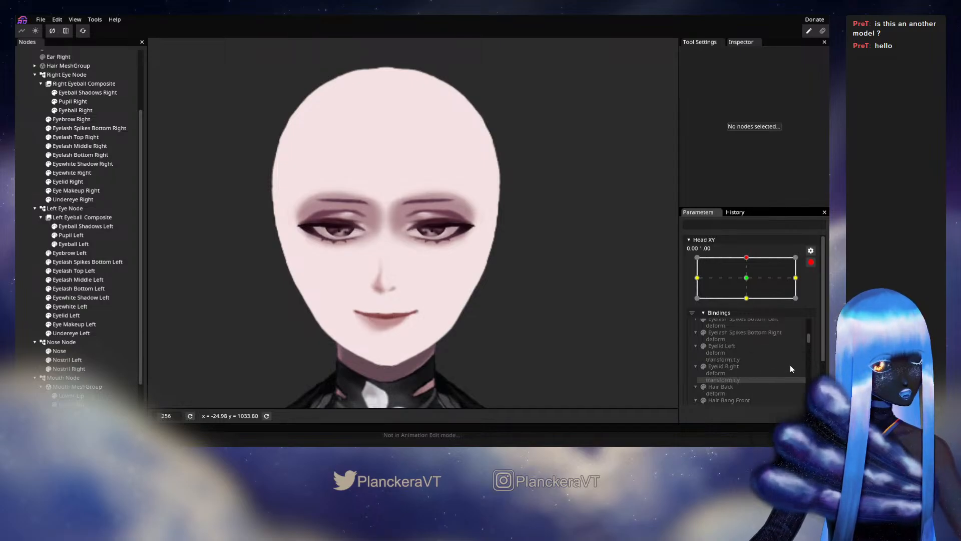
pyautogui.click(746, 297)
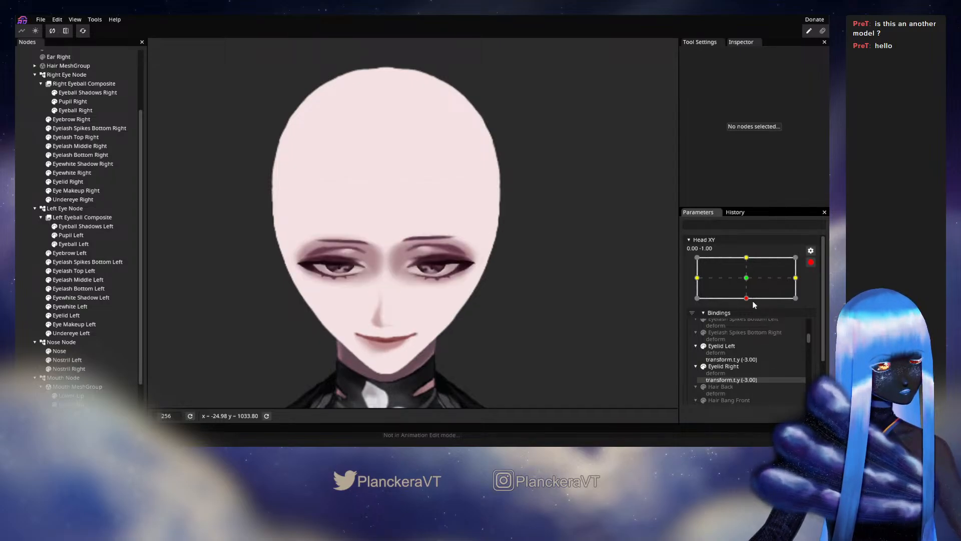
pyautogui.click(749, 258)
pyautogui.click(750, 299)
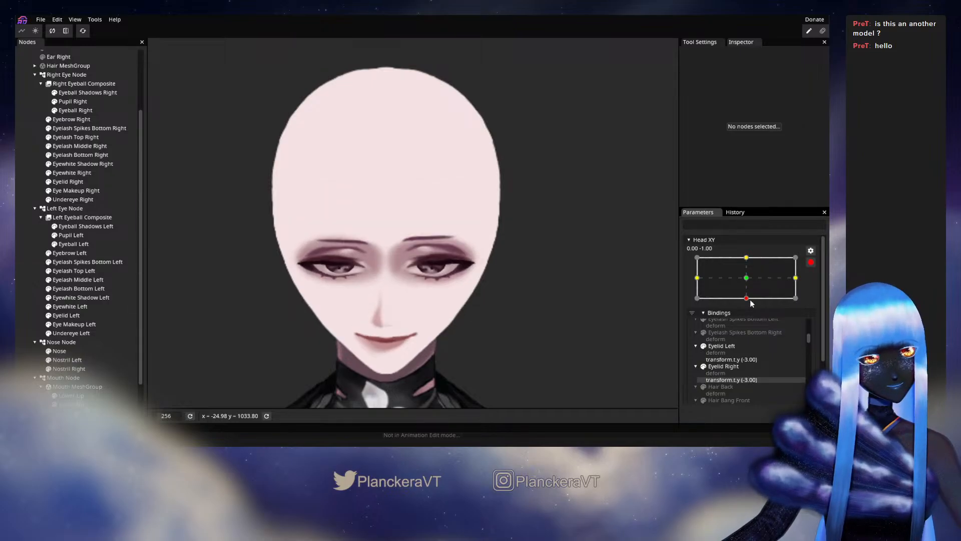
pyautogui.click(748, 258)
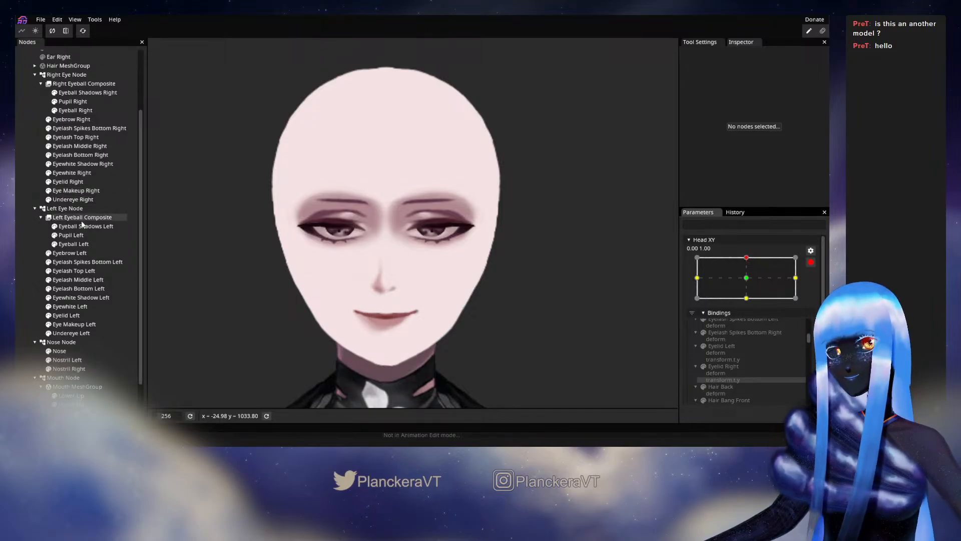
# - Set the Y translation of Eyelid Left and Eyelid Right to 3 at the upward Head XY keypoint
pyautogui.click(70, 315)
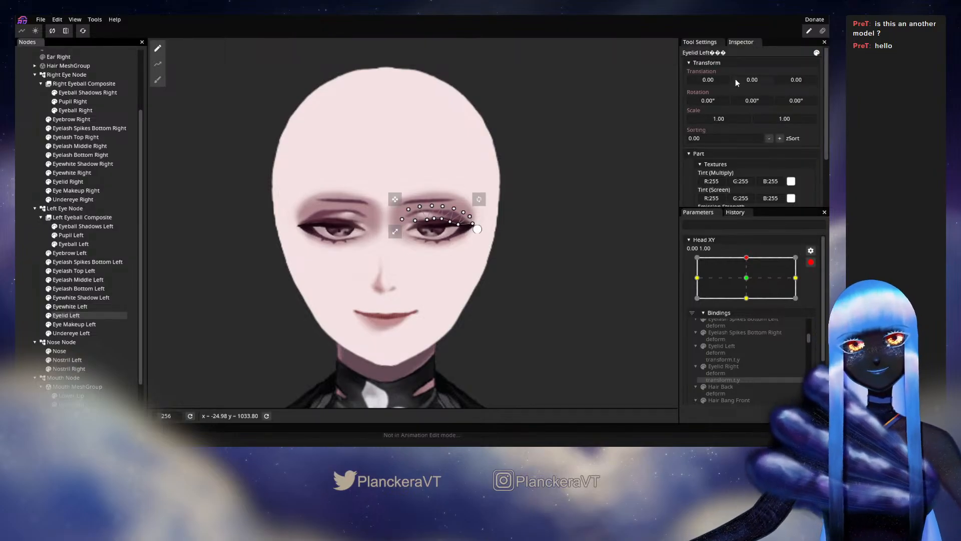
pyautogui.moveTo(749, 83); pyautogui.dragTo(752, 83)
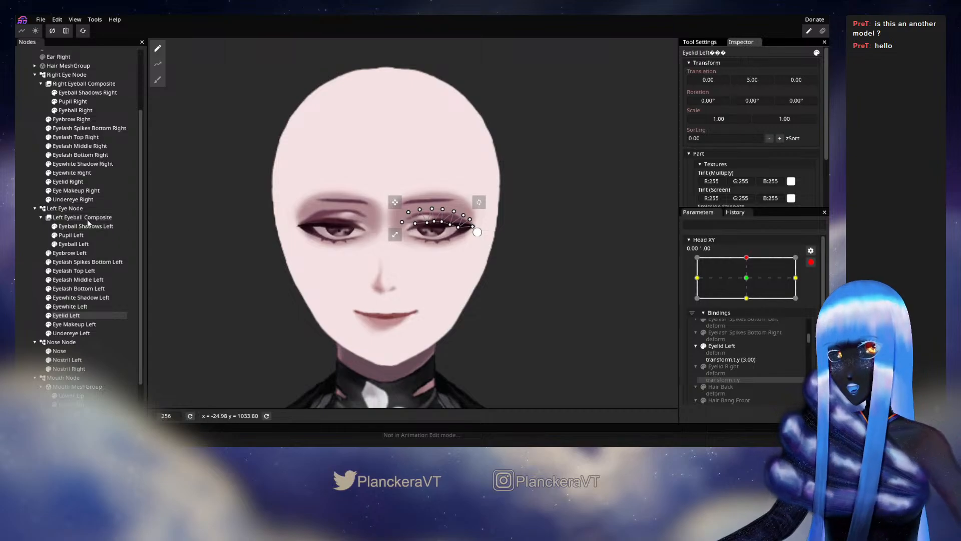
pyautogui.click(77, 184)
pyautogui.moveTo(751, 80); pyautogui.dragTo(755, 84)
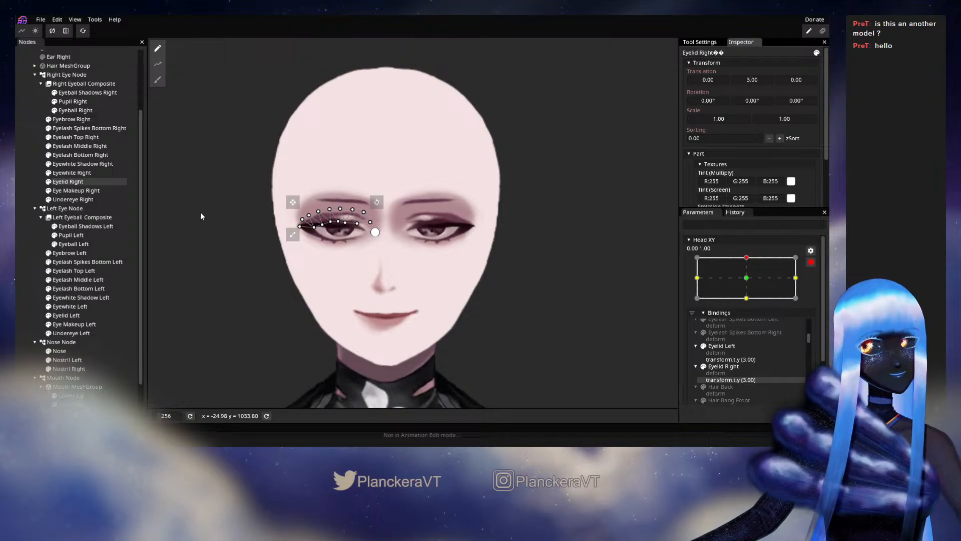
# - Set the Y translation of Eye Makeup Left and Eye Makeup Right to 2 at the upward keypoint
pyautogui.click(81, 325)
pyautogui.moveTo(755, 82); pyautogui.dragTo(758, 82)
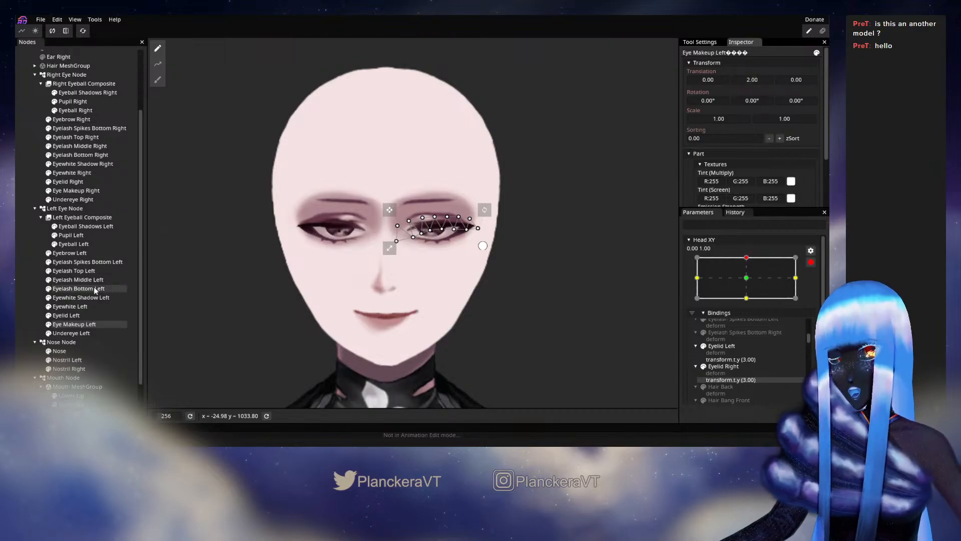
pyautogui.click(75, 191)
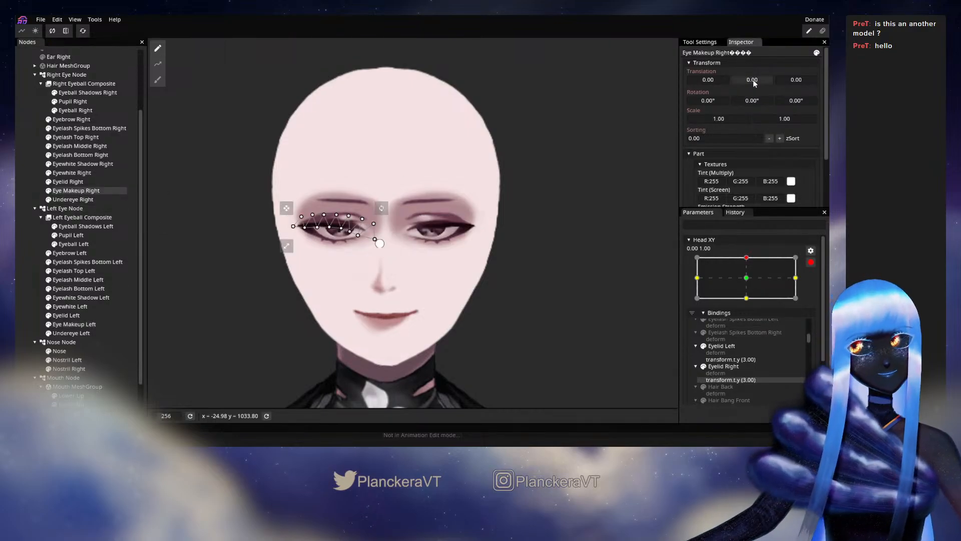
pyautogui.moveTo(755, 83); pyautogui.dragTo(756, 83)
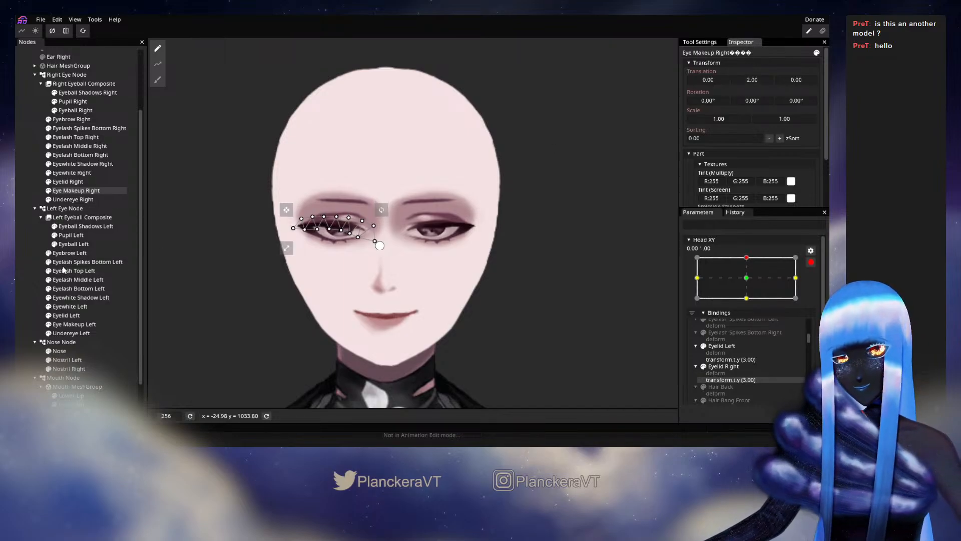
pyautogui.click(25, 284)
# - Set the Y scale of Nostril Left and Nostril Right to 1.50 at the upward keypoint
pyautogui.scroll(5, 356, 276)
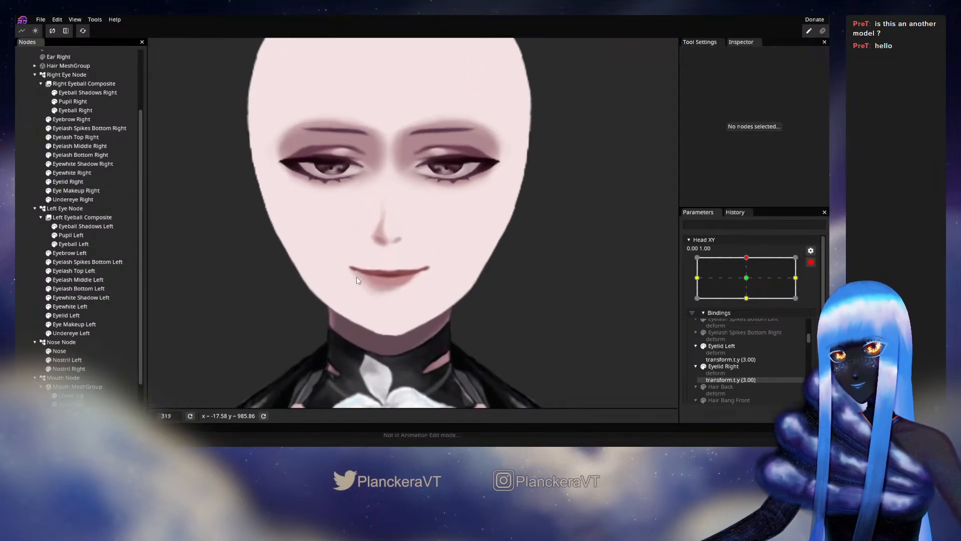
pyautogui.scroll(-1, 63, 330)
pyautogui.click(68, 332)
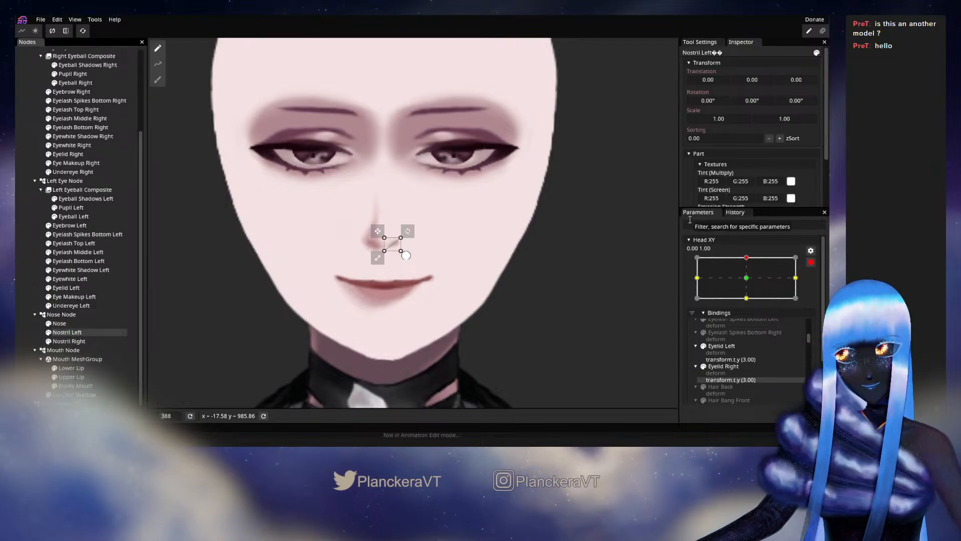
pyautogui.moveTo(784, 119); pyautogui.dragTo(785, 119)
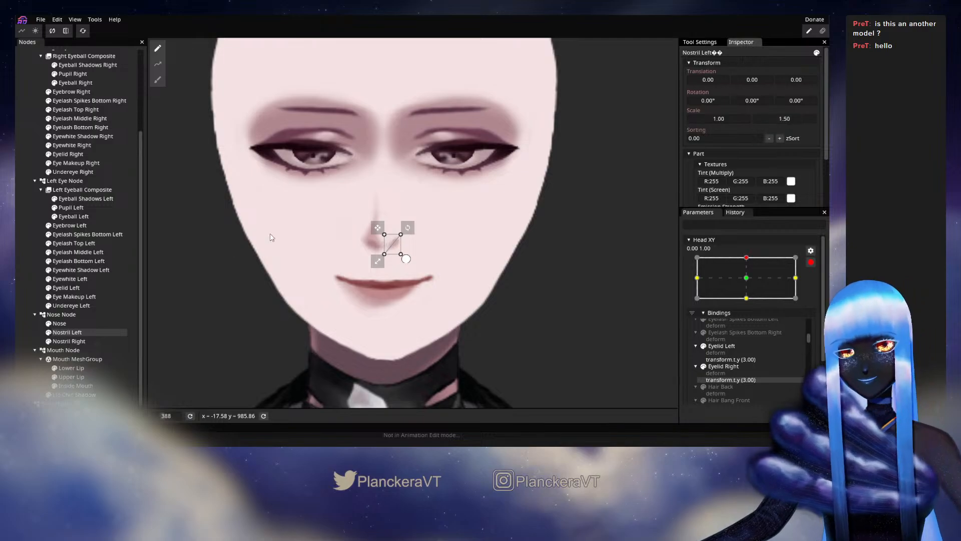
pyautogui.click(86, 339)
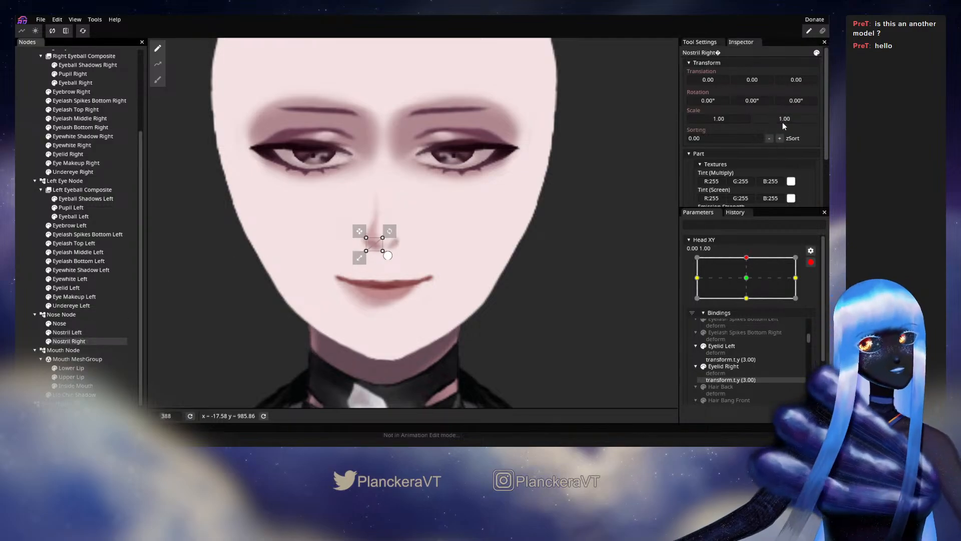
pyautogui.moveTo(783, 123); pyautogui.dragTo(771, 125)
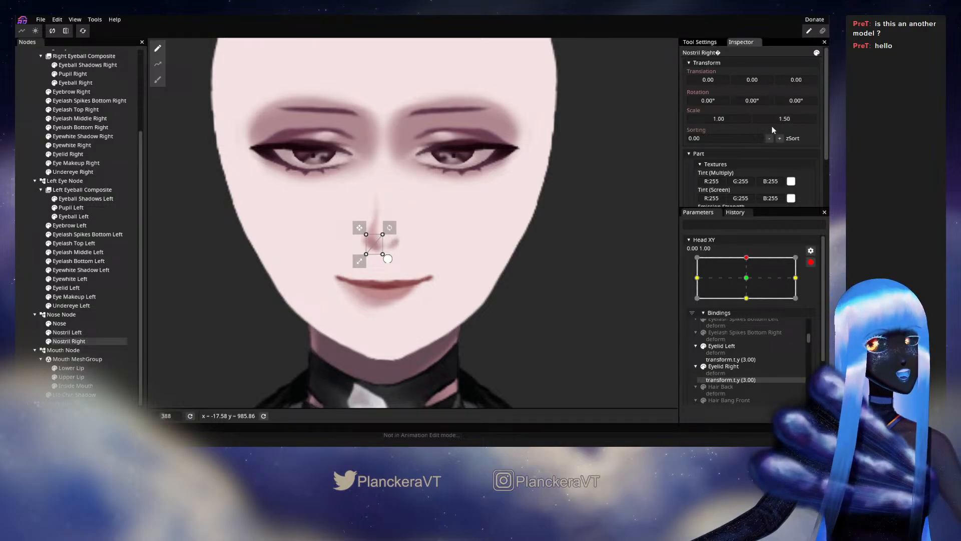
# - Push the tip and both nostril sides of the Nose mesh slightly upward using the Circle Brush at size 8
pyautogui.click(76, 322)
pyautogui.scroll(5, 391, 300)
pyautogui.scroll(6, 391, 300)
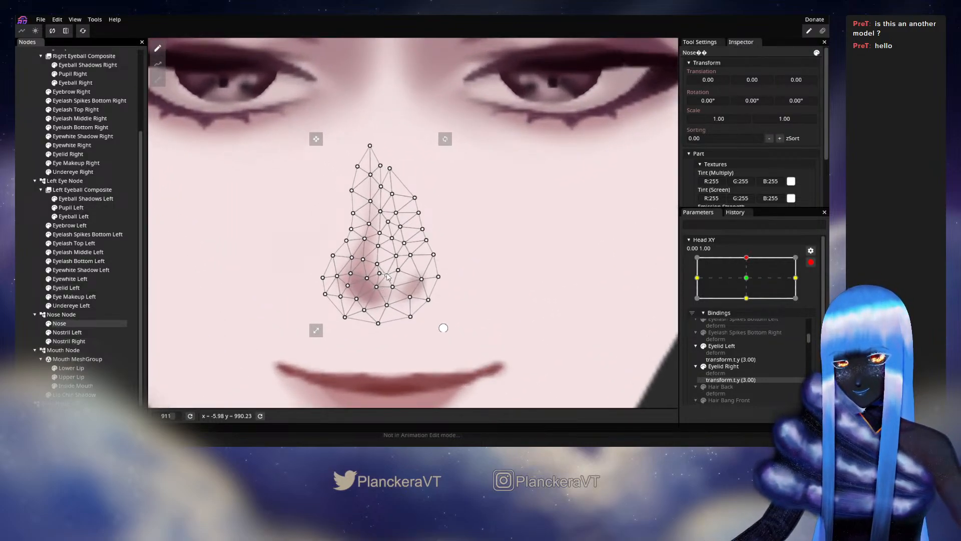
pyautogui.click(158, 78)
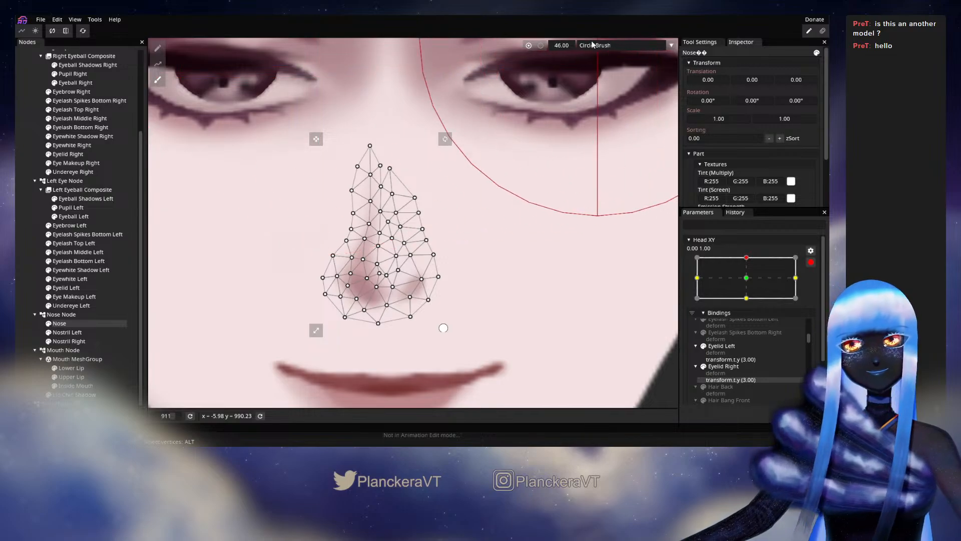
pyautogui.moveTo(565, 45); pyautogui.dragTo(551, 44)
pyautogui.moveTo(444, 207); pyautogui.dragTo(562, 131)
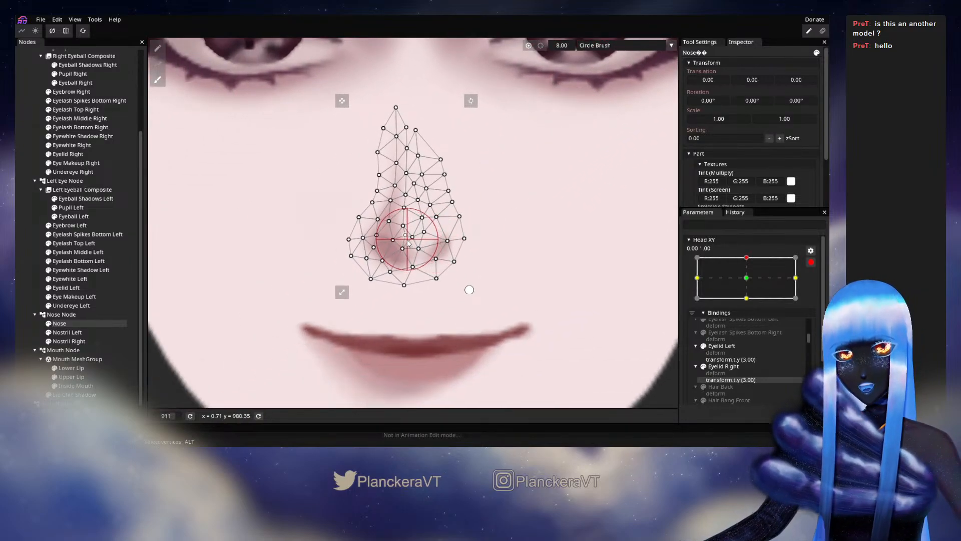
pyautogui.moveTo(407, 240); pyautogui.dragTo(415, 222)
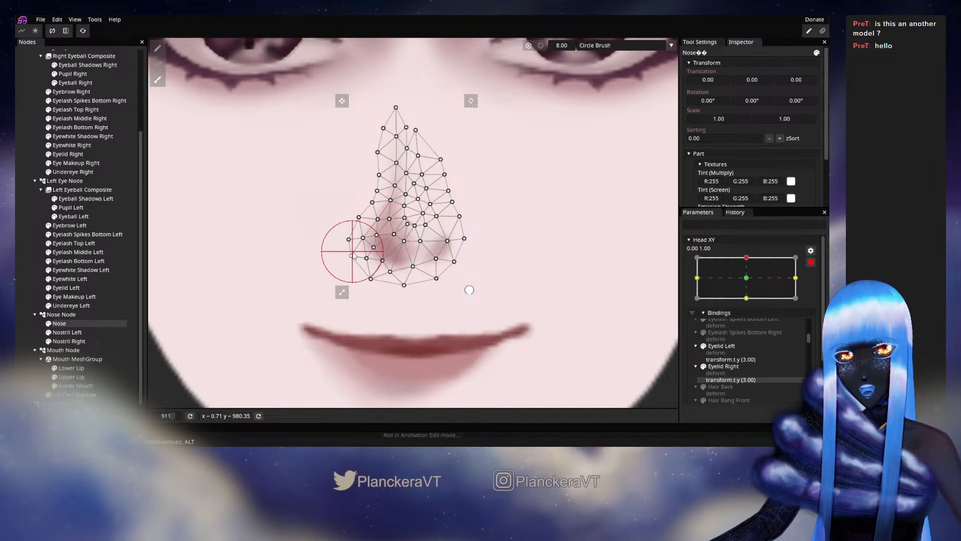
pyautogui.moveTo(357, 243); pyautogui.dragTo(357, 240)
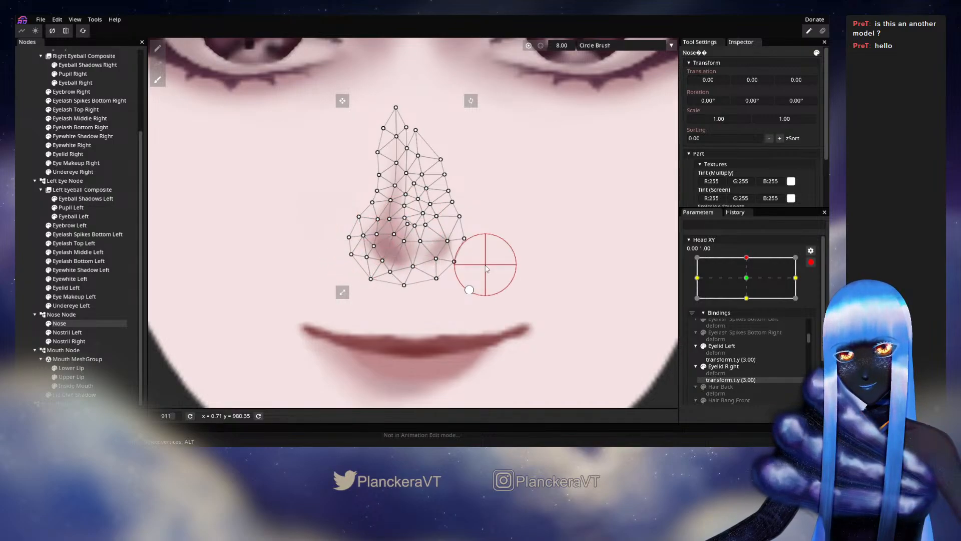
pyautogui.moveTo(451, 239); pyautogui.dragTo(447, 234)
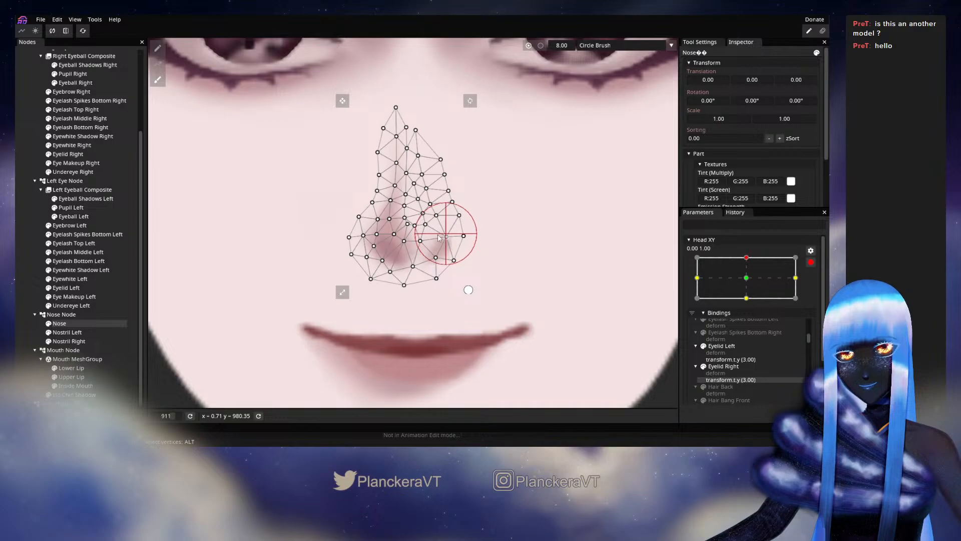
pyautogui.click(30, 222)
# - Adjust individual vertices around the centre of the nose tip in the Nose mesh and check the shape
pyautogui.scroll(-1, 537, 282)
pyautogui.scroll(-3, 538, 285)
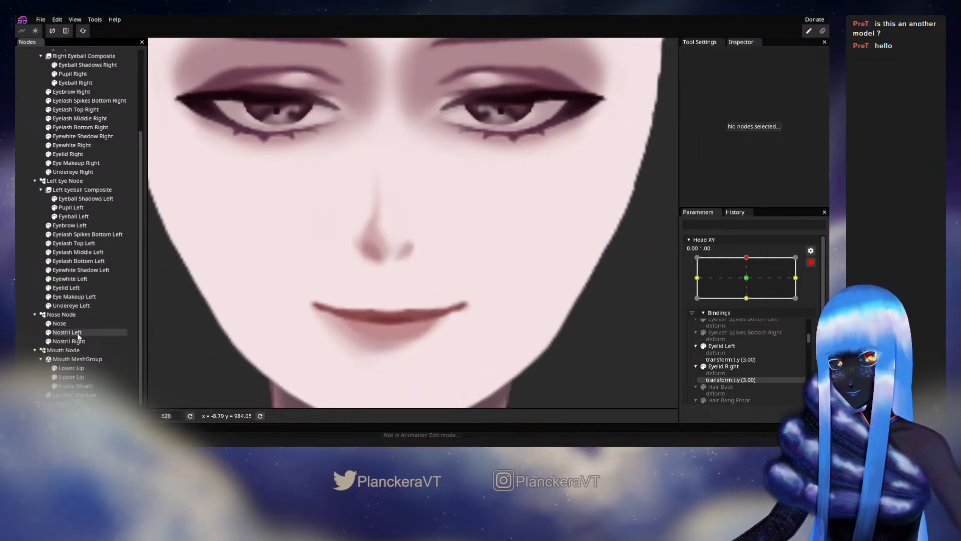
pyautogui.click(71, 325)
pyautogui.scroll(3, 390, 255)
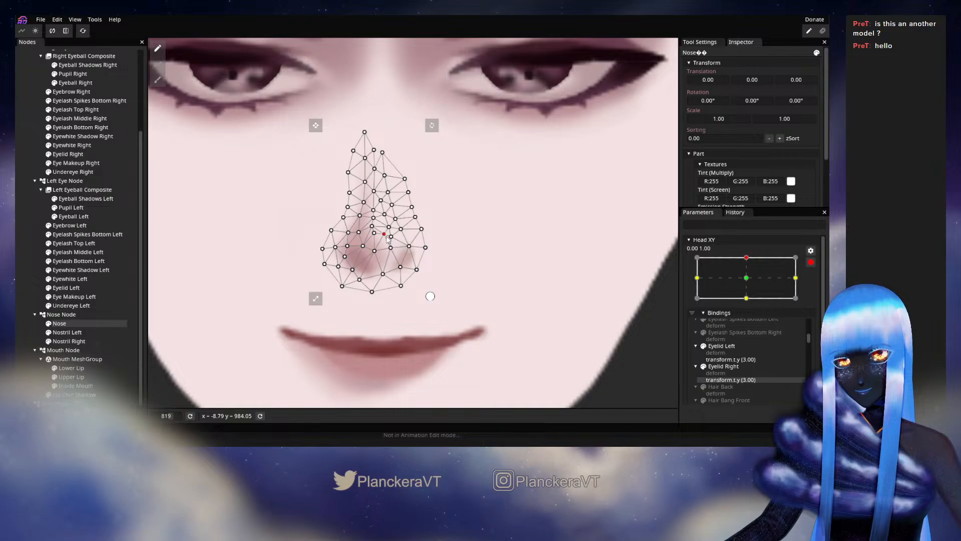
pyautogui.click(39, 240)
pyautogui.scroll(-5, 424, 304)
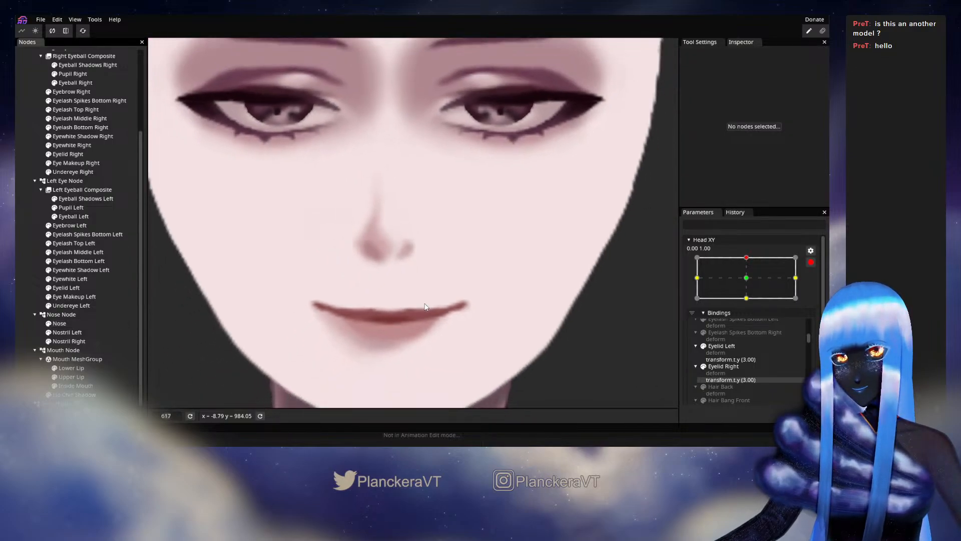
pyautogui.scroll(-3, 425, 303)
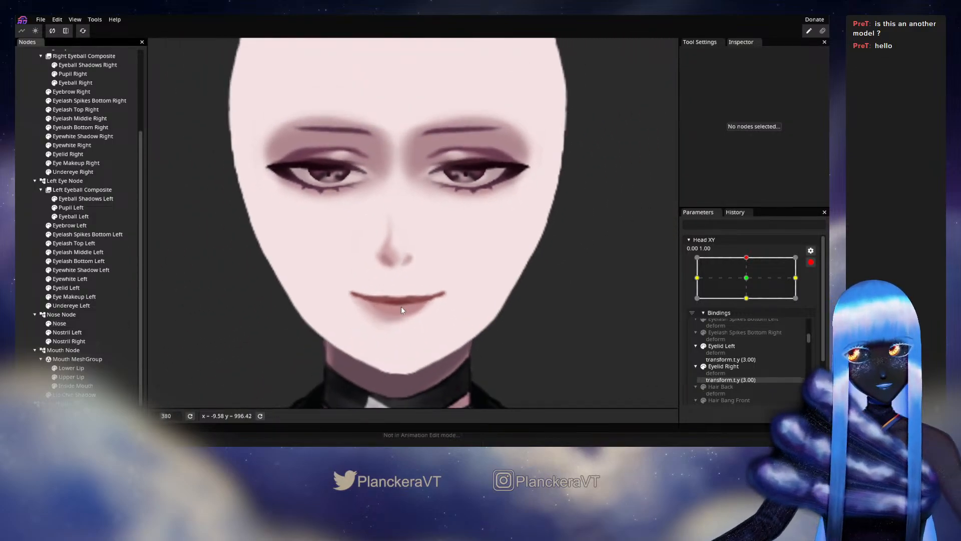
pyautogui.scroll(7, 401, 304)
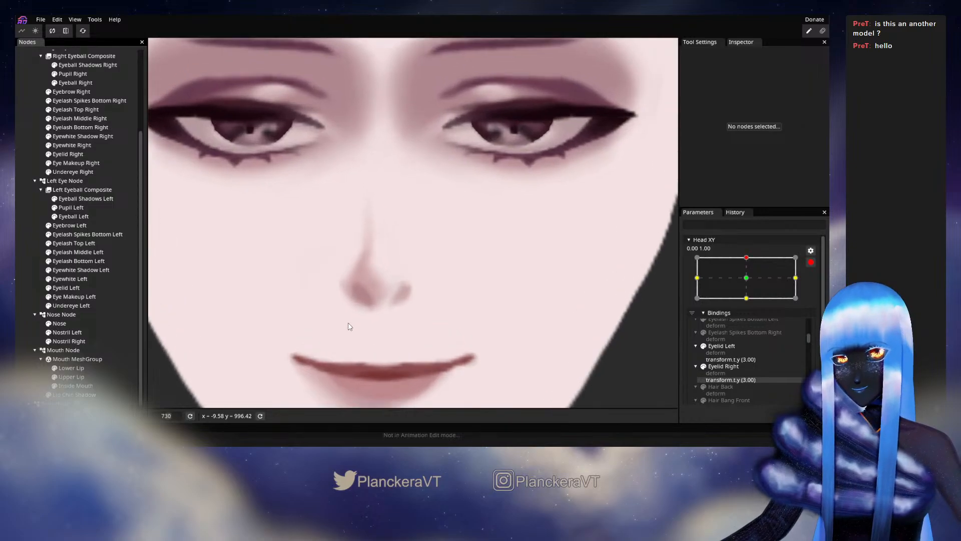
pyautogui.scroll(2, 369, 281)
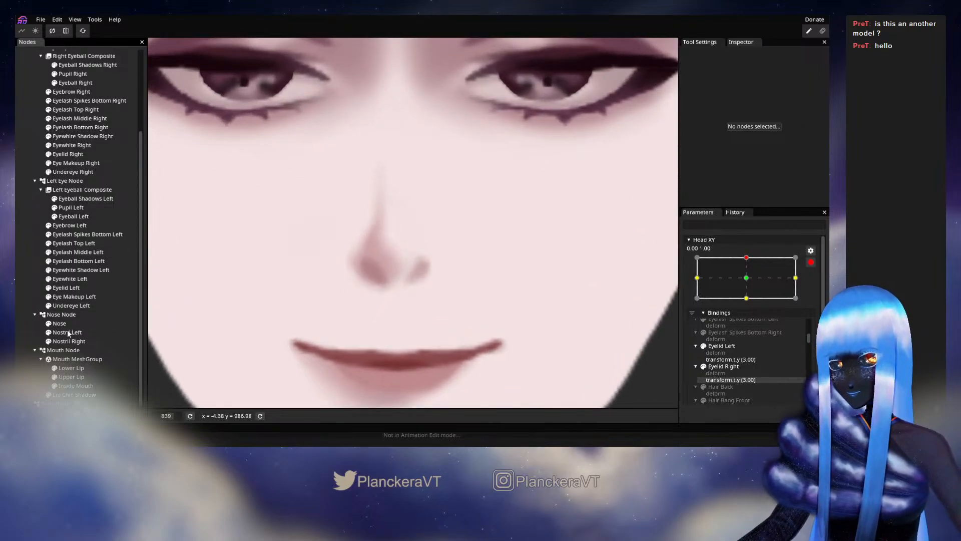
# - Nudge two central nose-tip vertices of the Nose mesh slightly to refine the area between the nostrils
pyautogui.click(59, 323)
pyautogui.scroll(3, 434, 261)
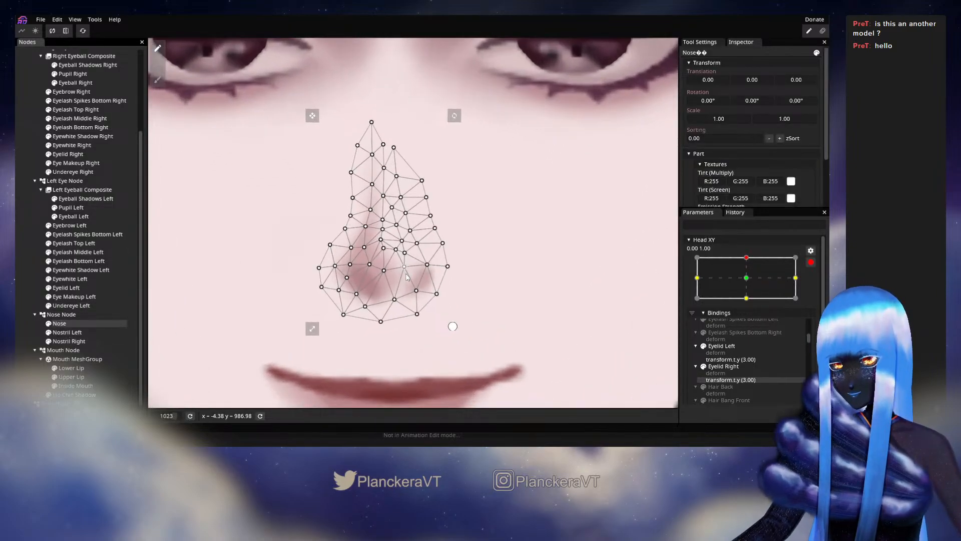
pyautogui.click(384, 270)
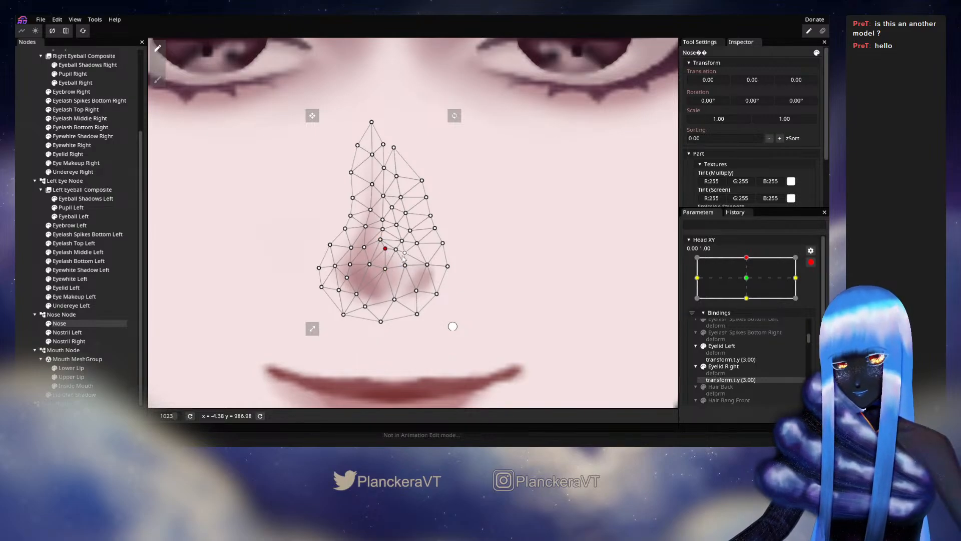
pyautogui.click(422, 305)
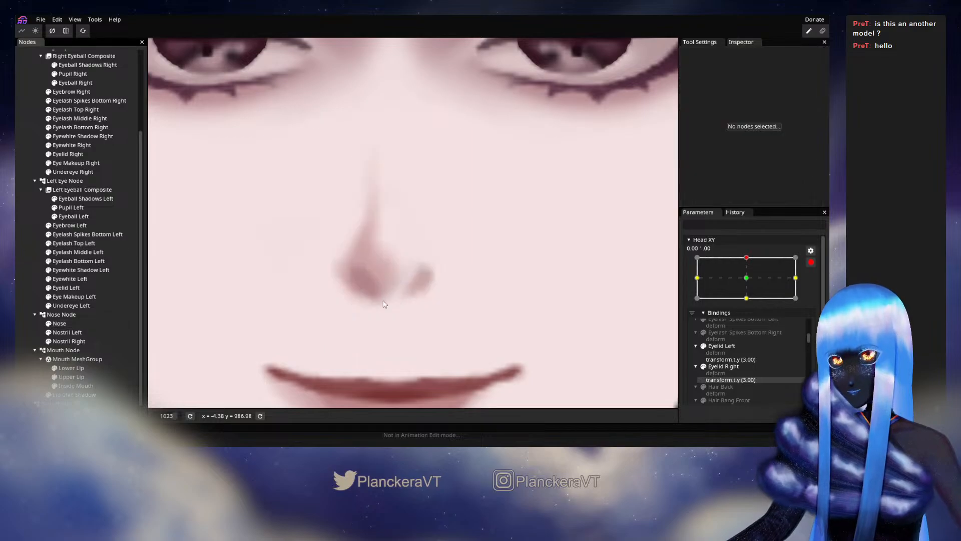
pyautogui.scroll(-3, 422, 306)
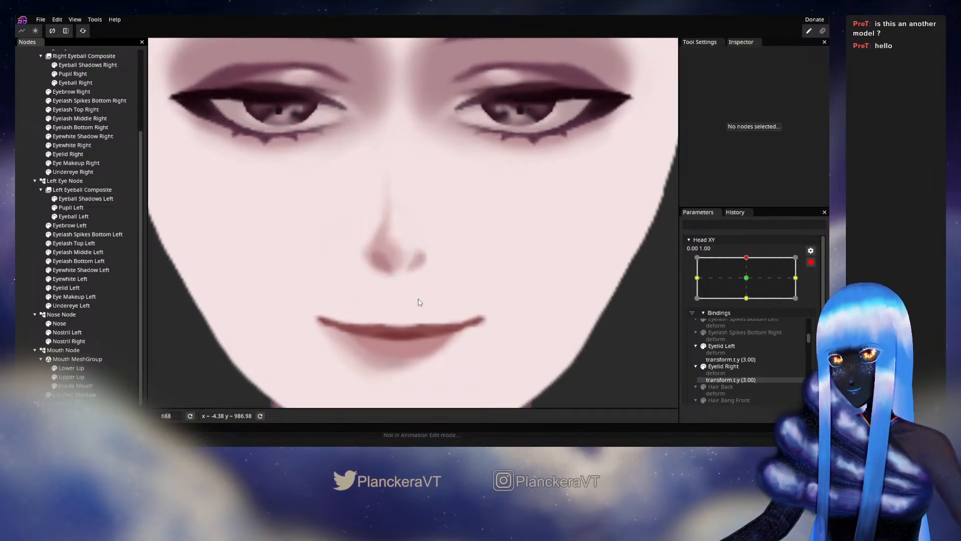
# - Examine the deformed Nose mesh up close and the upward pose of the whole face
pyautogui.scroll(2, 388, 300)
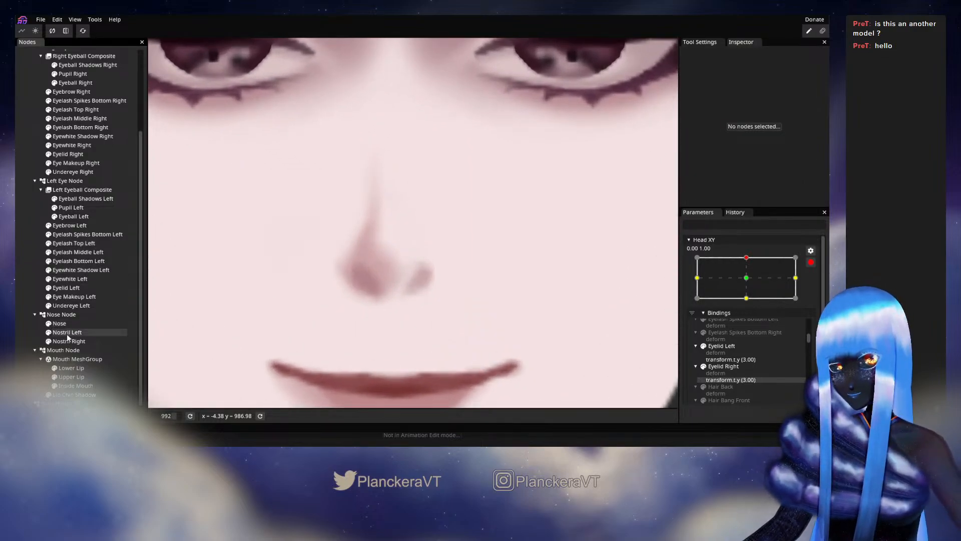
pyautogui.click(62, 324)
pyautogui.scroll(1, 361, 267)
pyautogui.scroll(1, 362, 266)
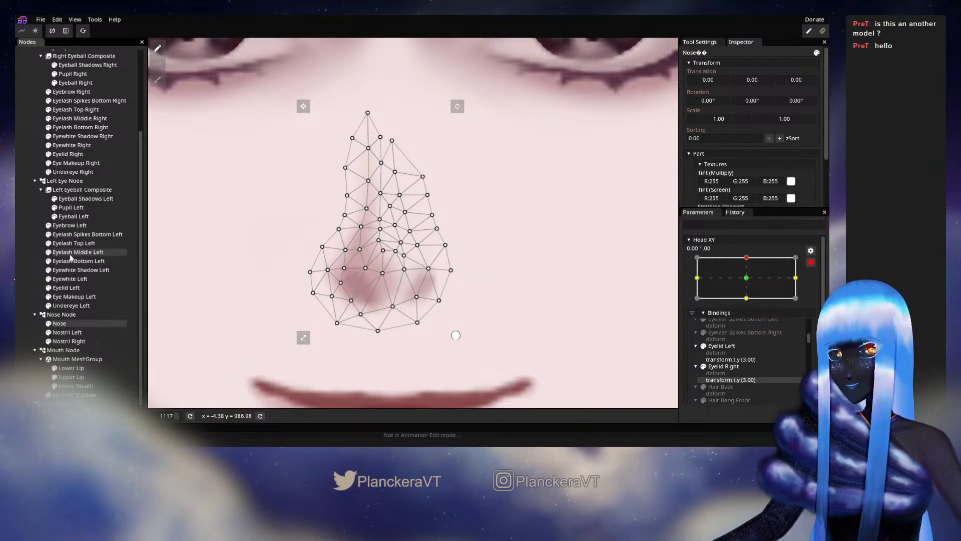
pyautogui.click(134, 244)
pyautogui.scroll(-1, 407, 276)
pyautogui.scroll(-10, 406, 270)
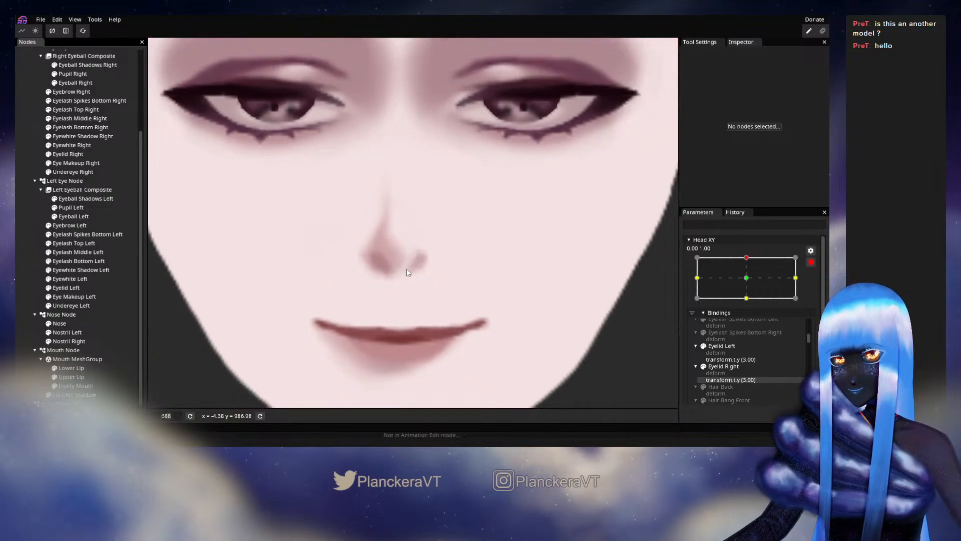
pyautogui.scroll(-9, 512, 266)
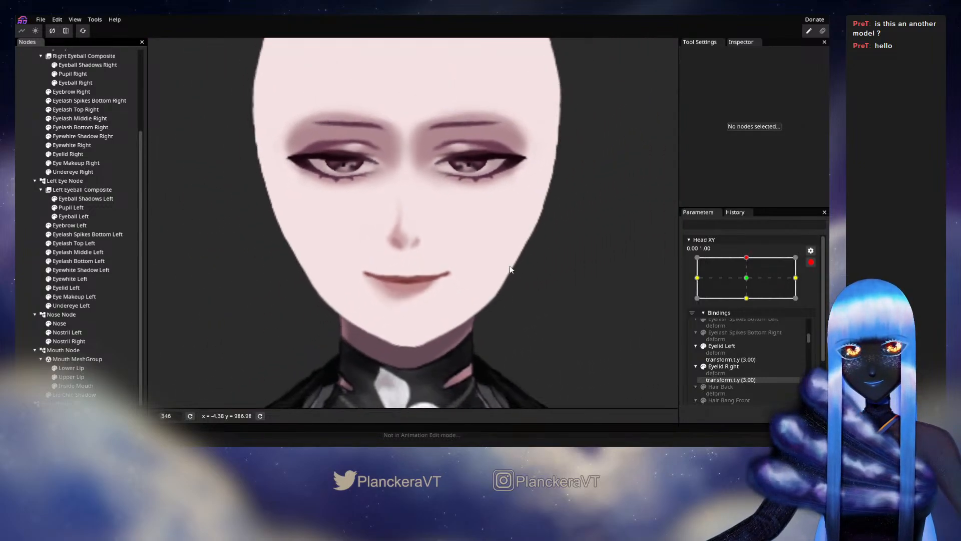
# - Set the Left Eye Node's Z rotation to 2.00° in the upward Head XY pose
pyautogui.scroll(-1, 564, 286)
pyautogui.click(811, 262)
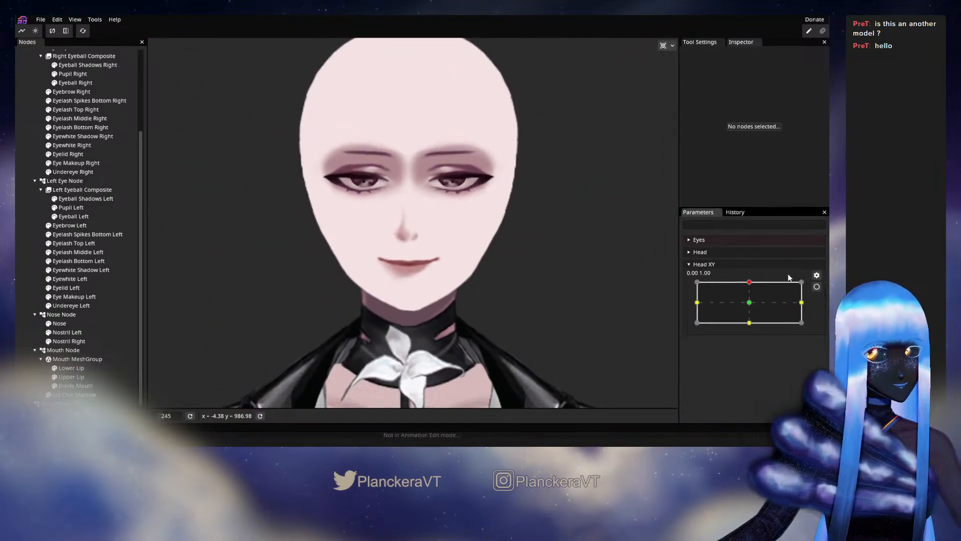
pyautogui.moveTo(748, 282)
pyautogui.mouseDown()
pyautogui.moveTo(750, 303)
pyautogui.moveTo(750, 282)
pyautogui.mouseUp()
pyautogui.click(817, 286)
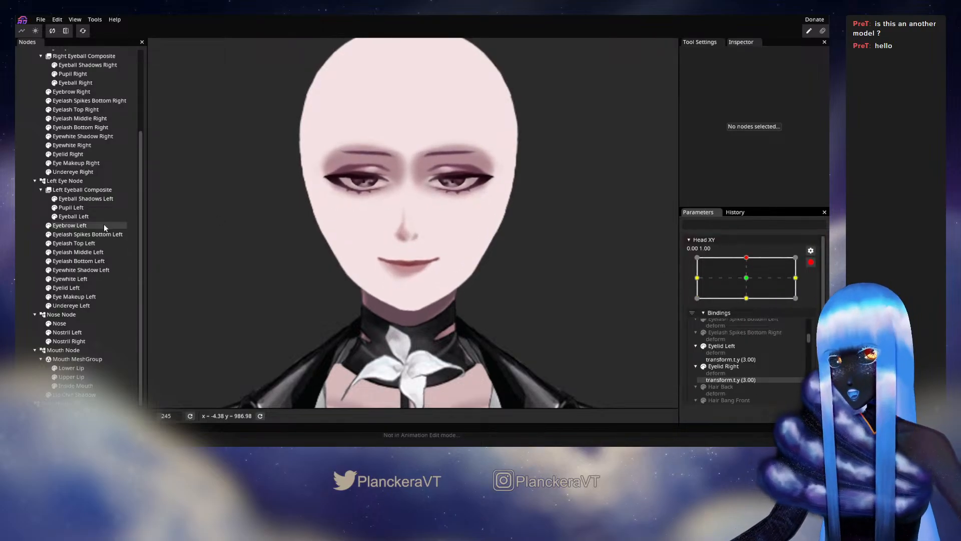
pyautogui.click(64, 181)
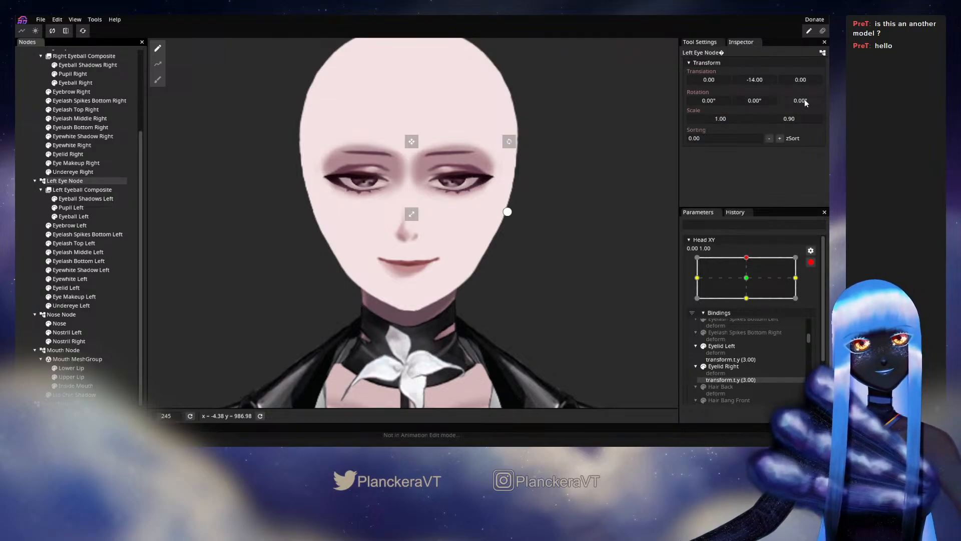
pyautogui.moveTo(804, 99); pyautogui.dragTo(806, 99)
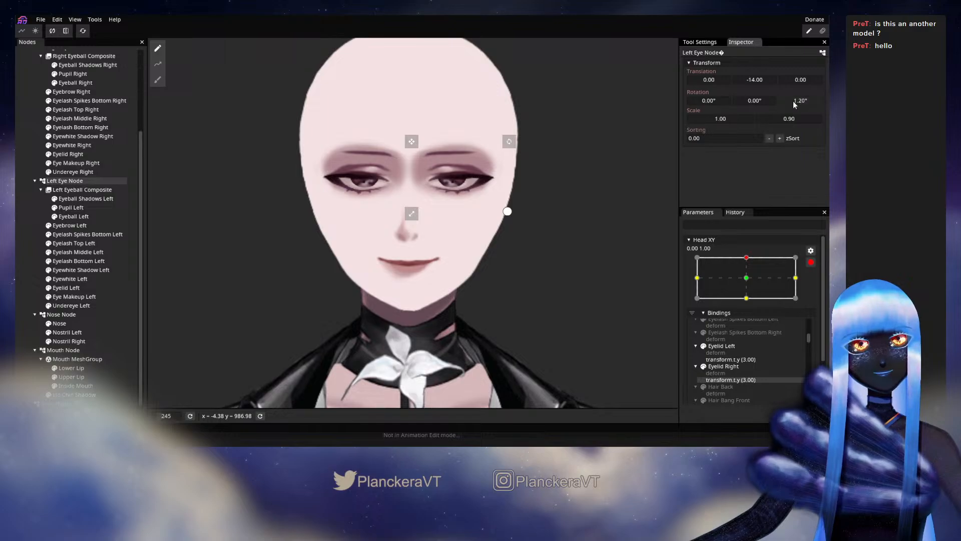
pyautogui.moveTo(804, 100); pyautogui.dragTo(801, 104)
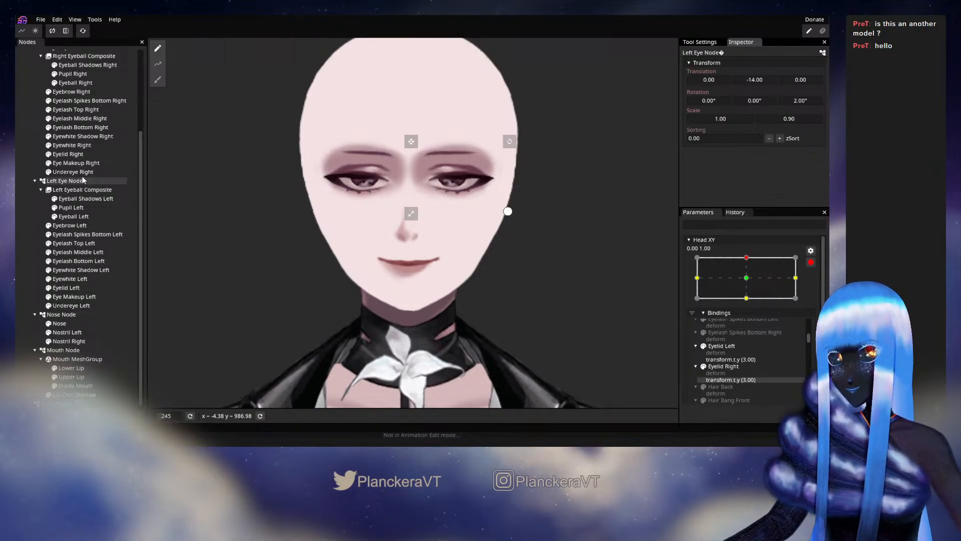
# - Set the Right Eye Node's Z rotation to -2.00° and preview the Head XY movement
pyautogui.scroll(2, 75, 201)
pyautogui.click(74, 104)
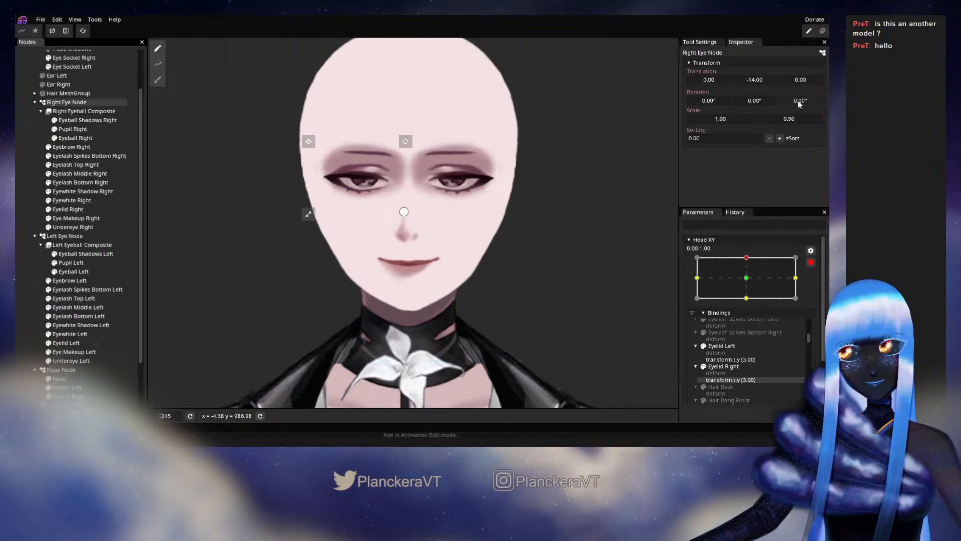
pyautogui.moveTo(802, 100); pyautogui.dragTo(793, 100)
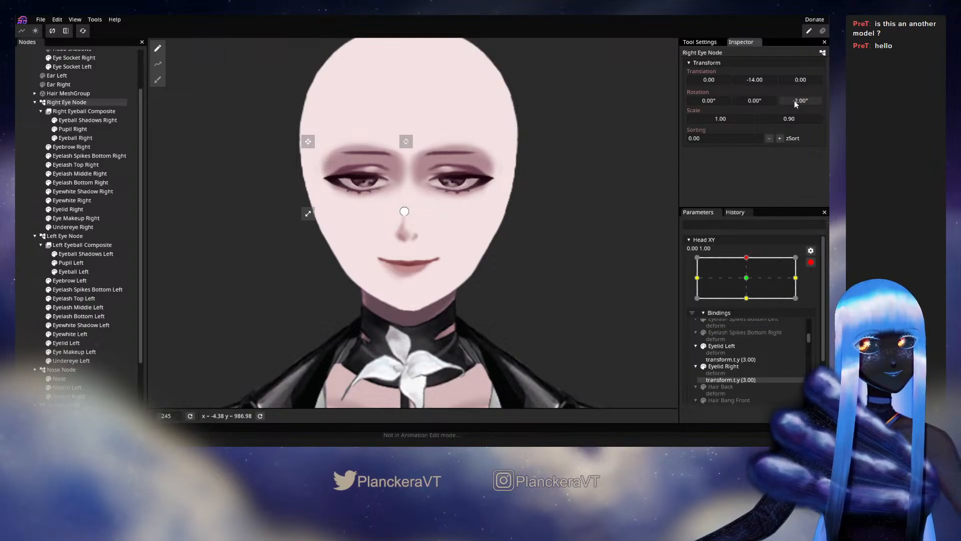
pyautogui.click(29, 239)
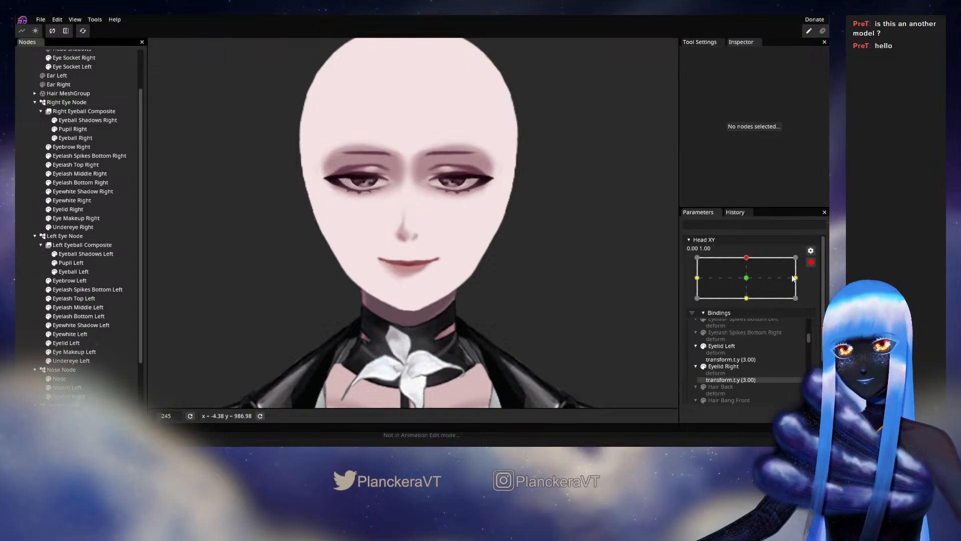
pyautogui.moveTo(750, 281)
pyautogui.mouseDown()
pyautogui.moveTo(748, 307)
pyautogui.moveTo(748, 282)
pyautogui.mouseUp()
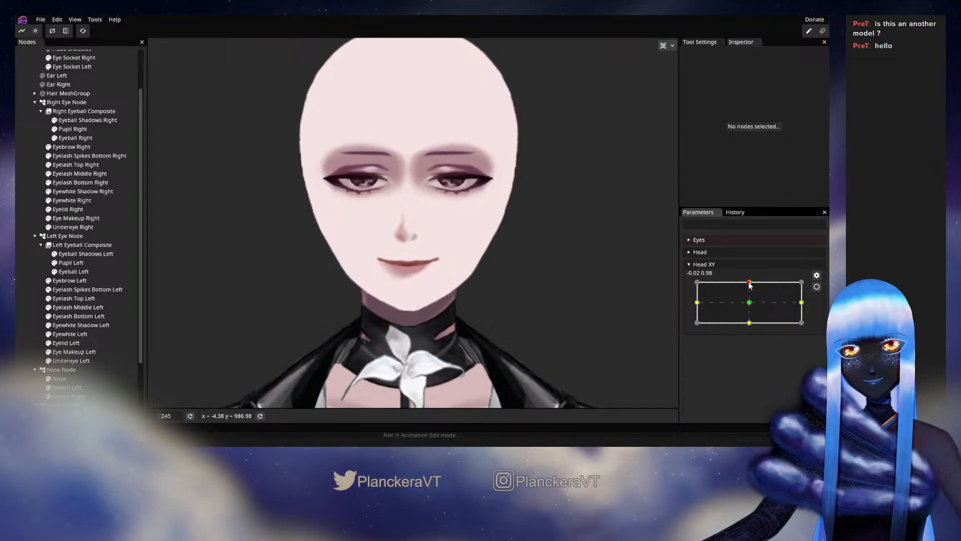
# - Set the Right Eye Node's Y scale to 0.95 in the upward Head XY pose
pyautogui.click(816, 286)
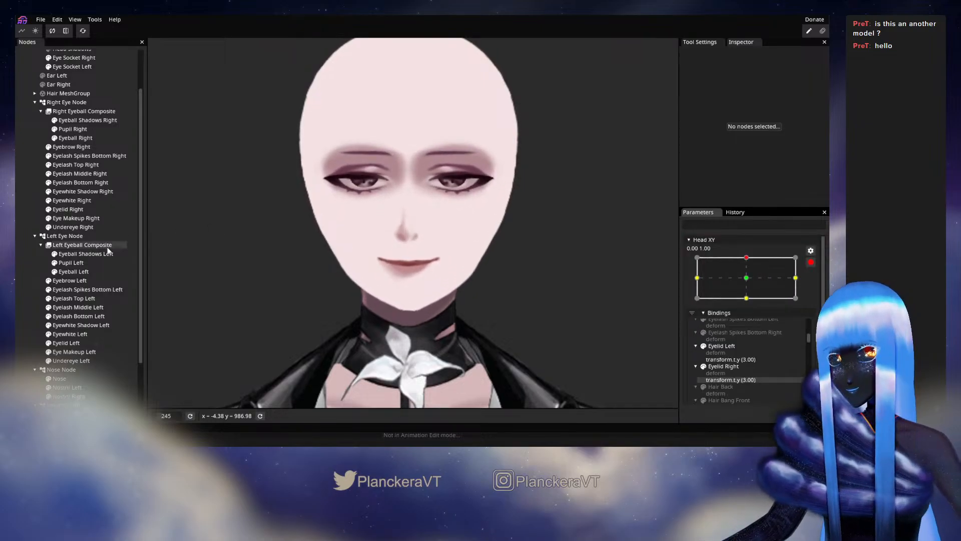
pyautogui.click(56, 102)
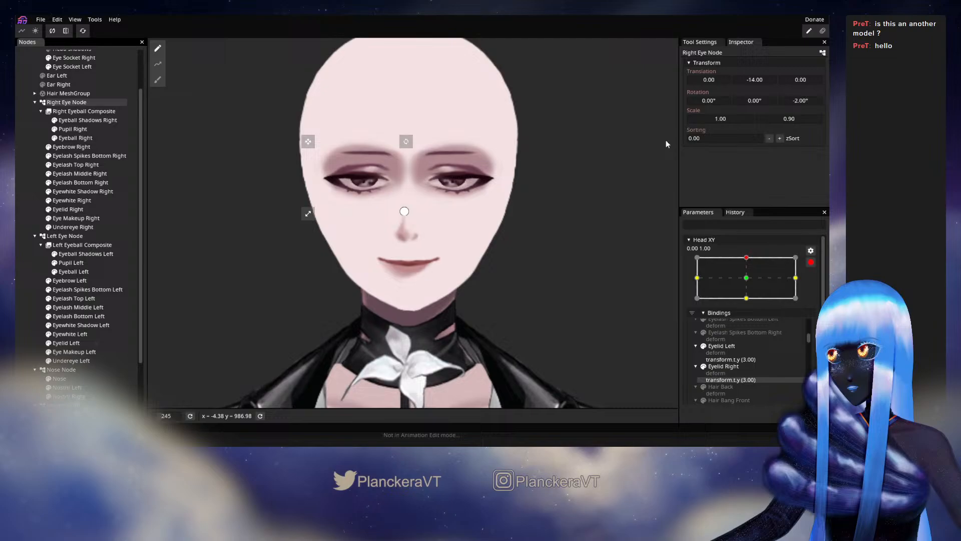
pyautogui.doubleClick(796, 118)
pyautogui.click(797, 118)
pyautogui.write('5')
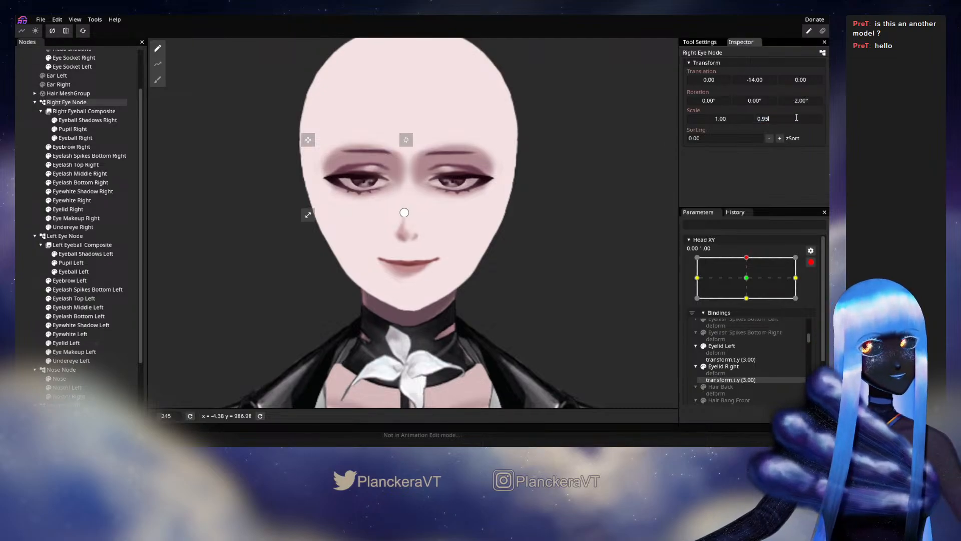
# - Set the Left Eye Node's Y scale to 0.95 and preview the Head XY movement
pyautogui.click(64, 236)
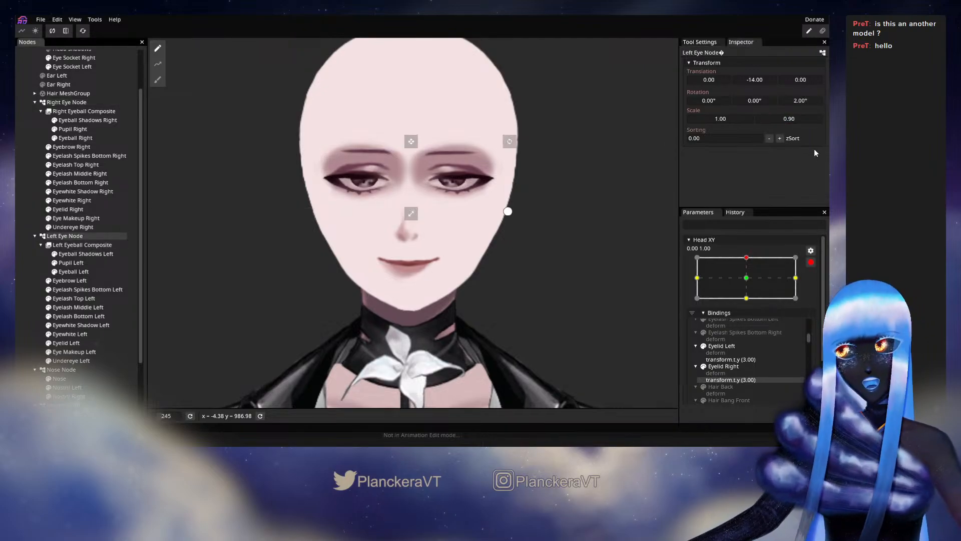
pyautogui.doubleClick(796, 118)
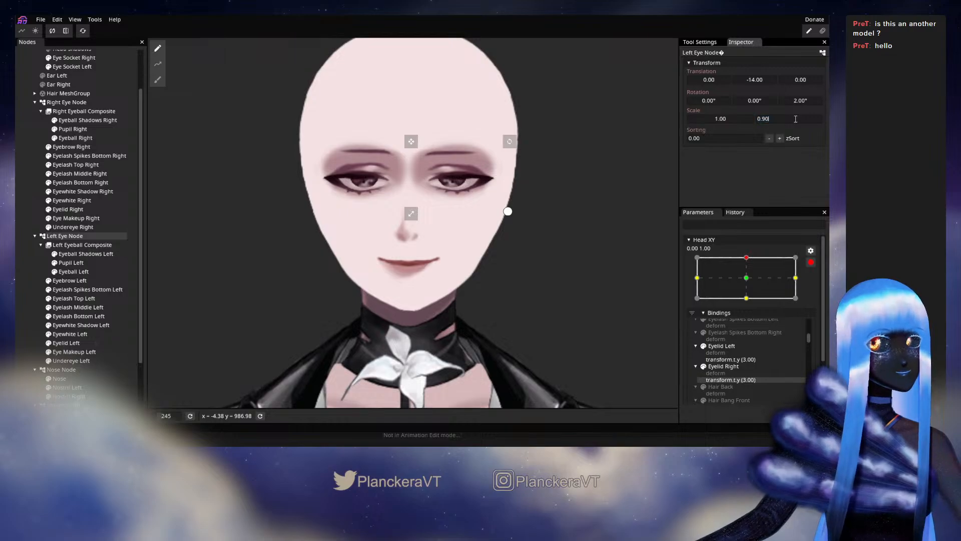
pyautogui.write('5')
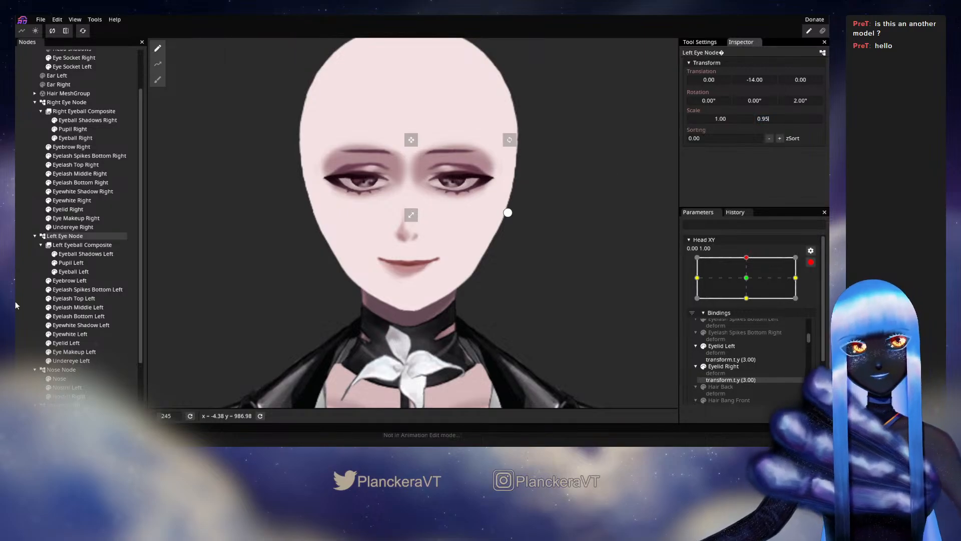
pyautogui.click(598, 345)
pyautogui.click(811, 262)
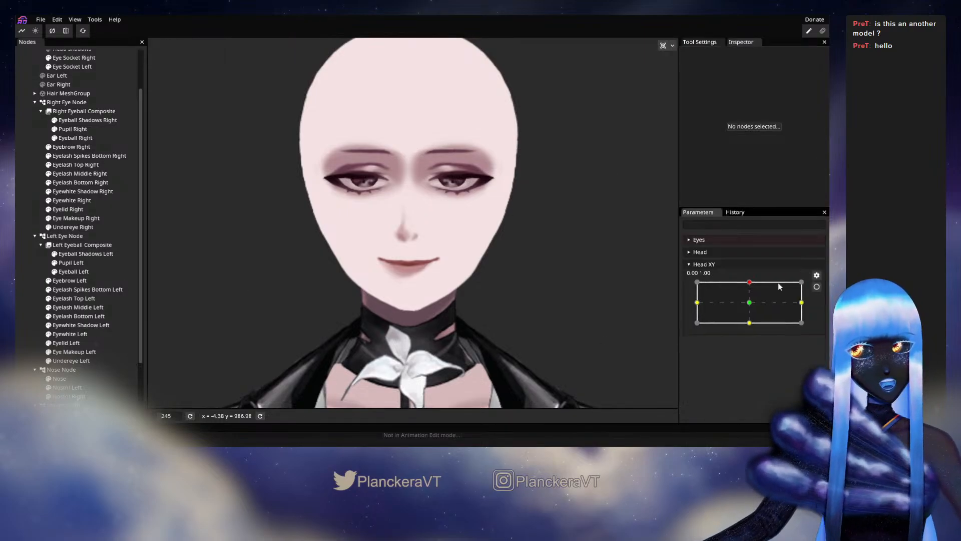
pyautogui.moveTo(752, 285)
pyautogui.mouseDown()
pyautogui.moveTo(750, 301)
pyautogui.moveTo(750, 283)
pyautogui.mouseUp()
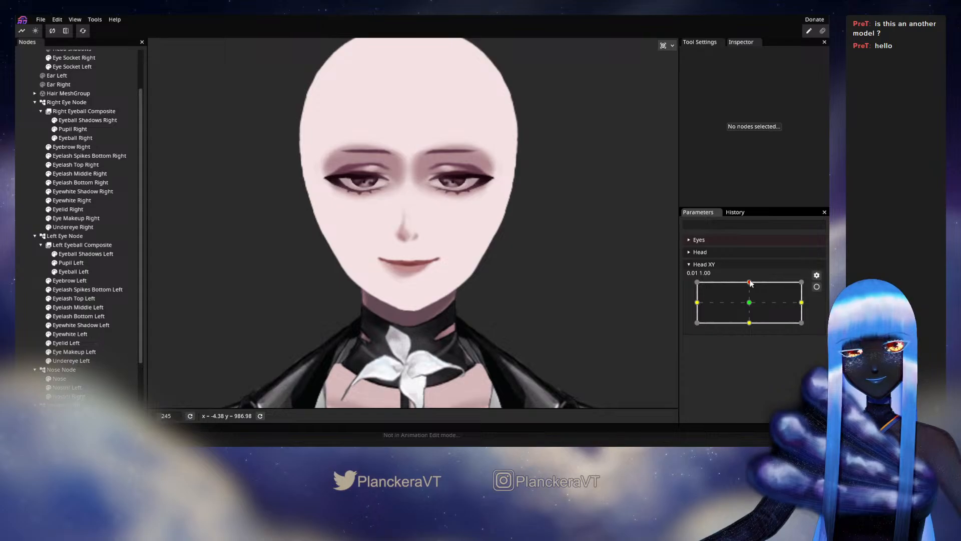
# - Set the Eye Socket Right's Y translation to -13.00 in the upward Head XY pose
pyautogui.click(816, 286)
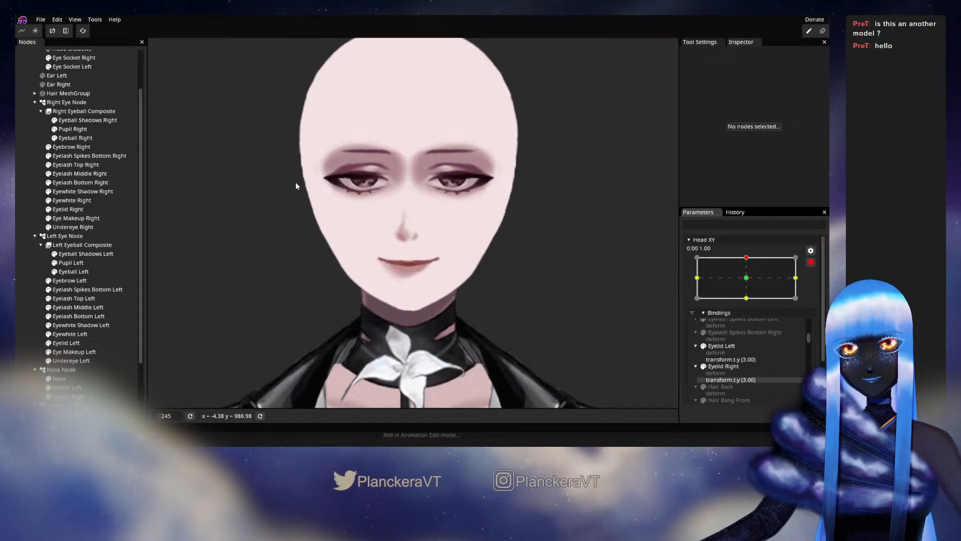
pyautogui.scroll(3, 79, 130)
pyautogui.click(74, 107)
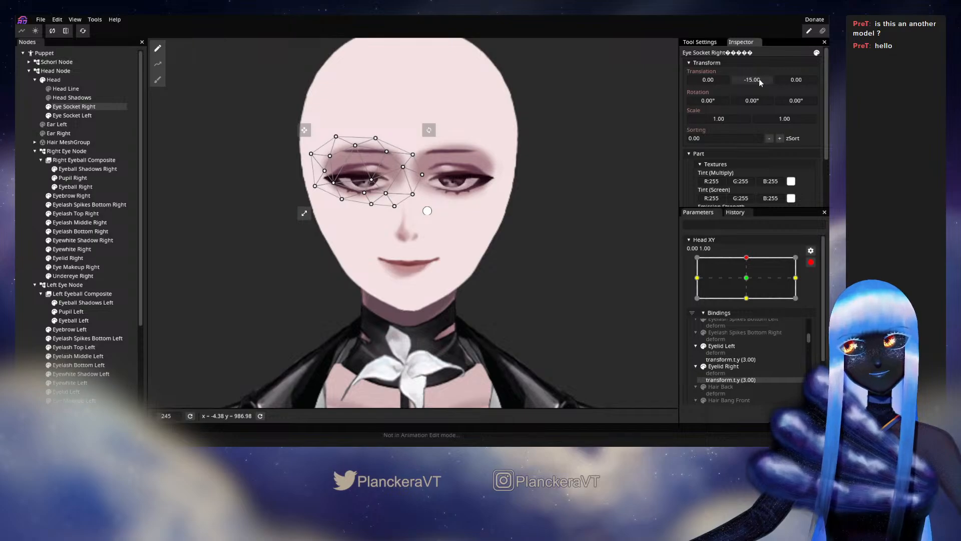
pyautogui.moveTo(759, 82); pyautogui.dragTo(759, 82)
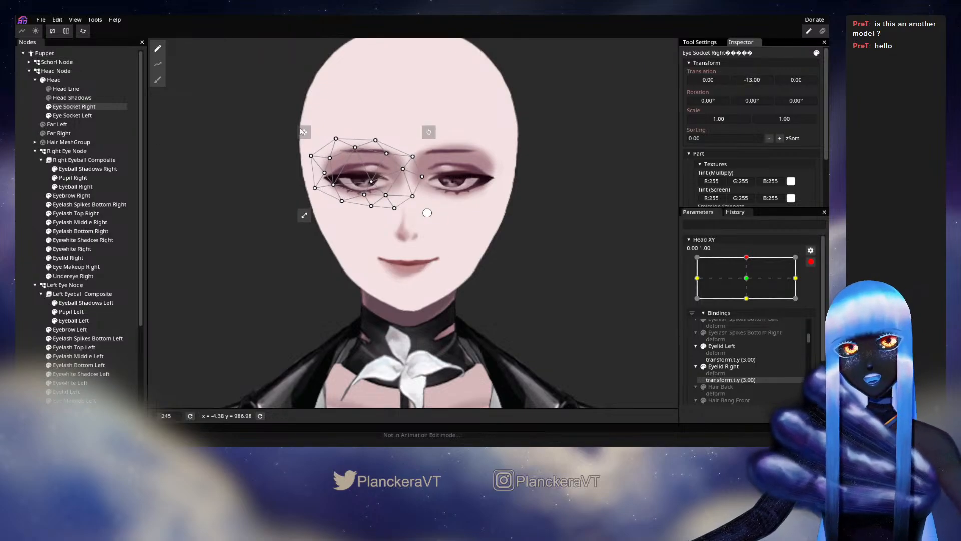
# - Set the Eye Socket Left's Y translation to -13.00 and preview the head moving between neutral and upward
pyautogui.click(71, 115)
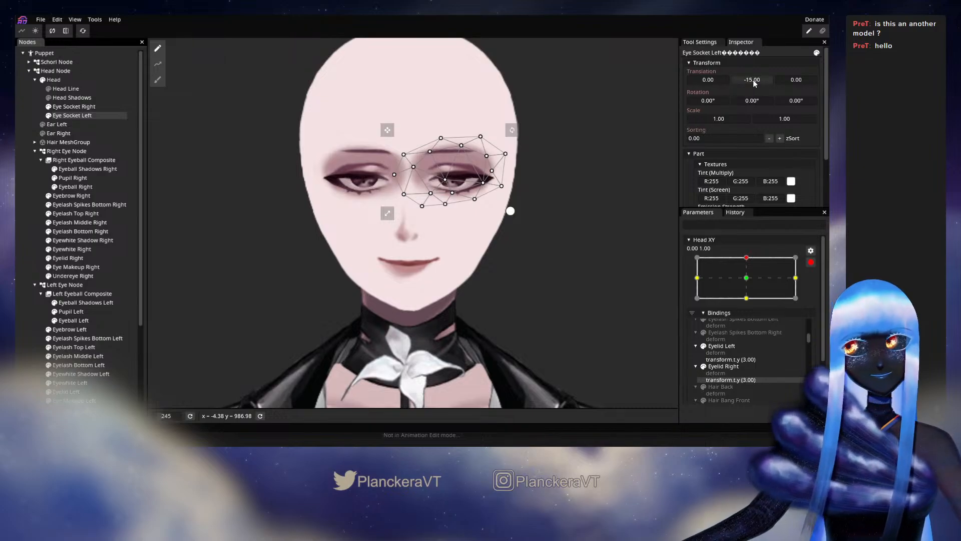
pyautogui.moveTo(753, 79); pyautogui.dragTo(755, 83)
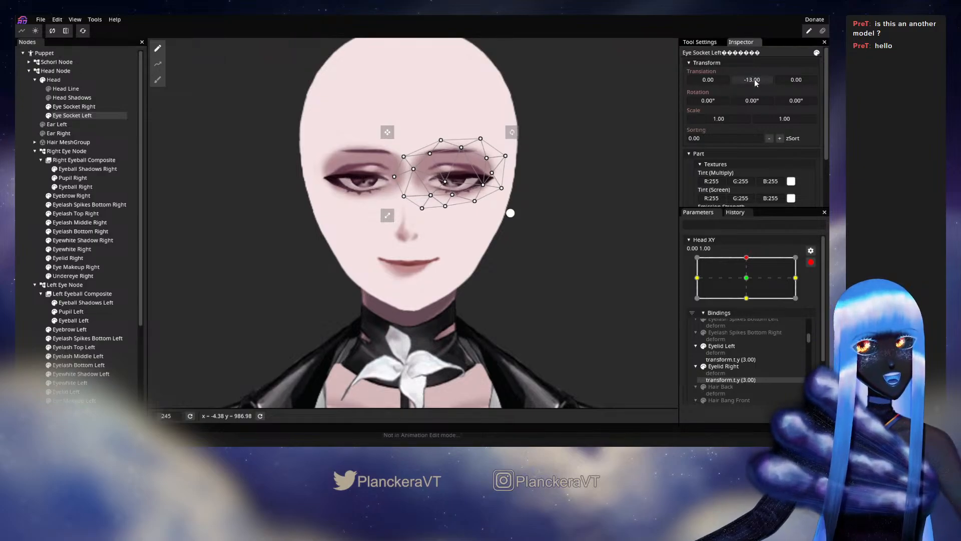
pyautogui.click(592, 280)
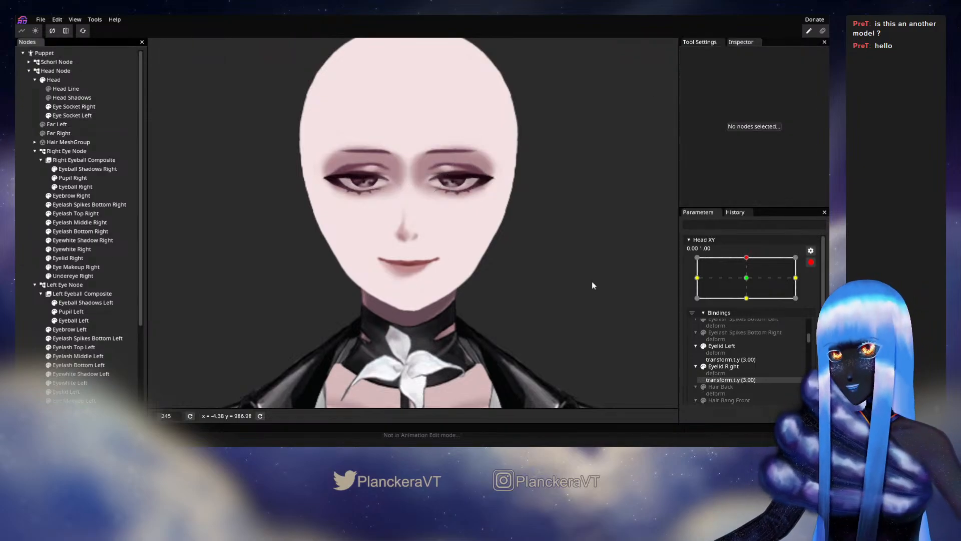
pyautogui.click(811, 263)
pyautogui.moveTo(749, 282)
pyautogui.mouseDown()
pyautogui.moveTo(750, 304)
pyautogui.moveTo(748, 287)
pyautogui.moveTo(746, 296)
pyautogui.mouseUp()
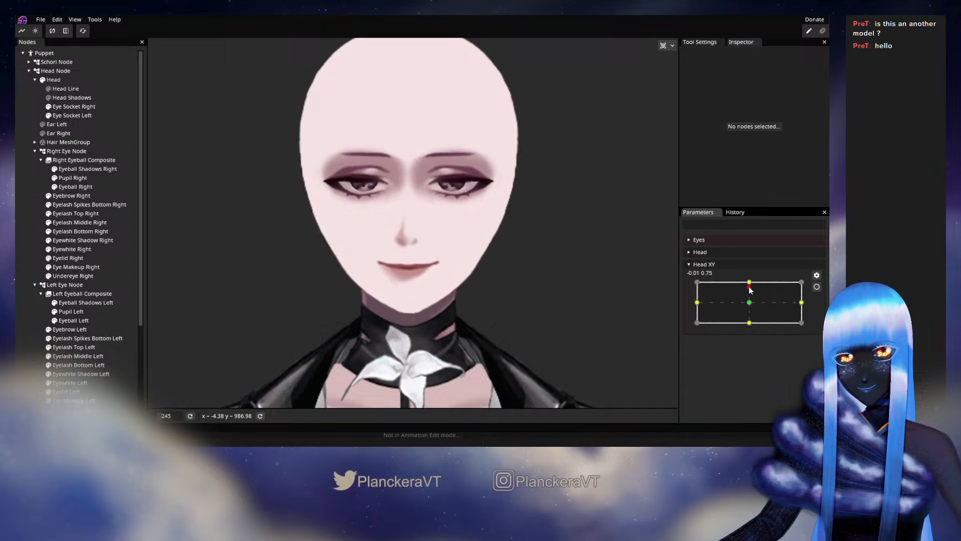
pyautogui.moveTo(750, 304); pyautogui.dragTo(750, 283)
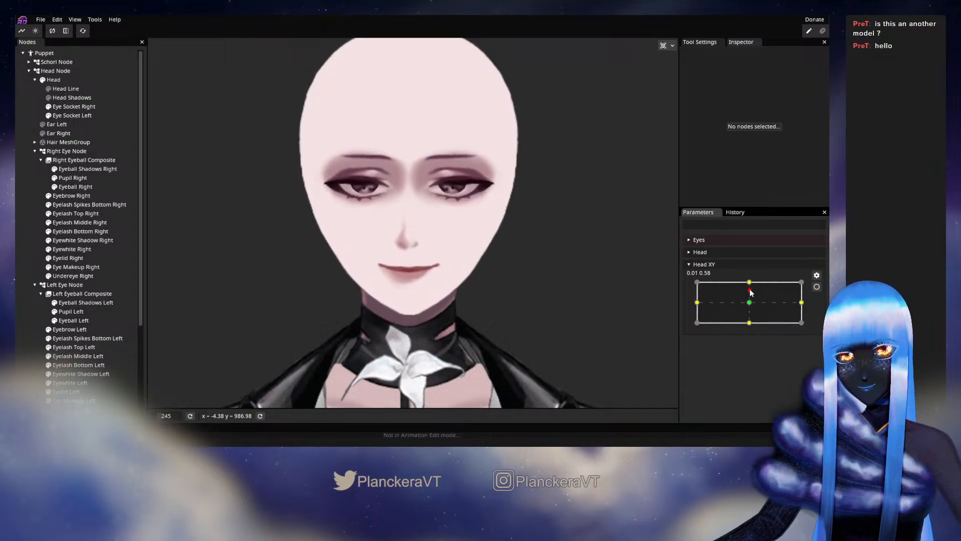
# - Set the Mouth Node's Y translation to -16.00 in the upward pose and preview the head's vertical movement
pyautogui.click(817, 287)
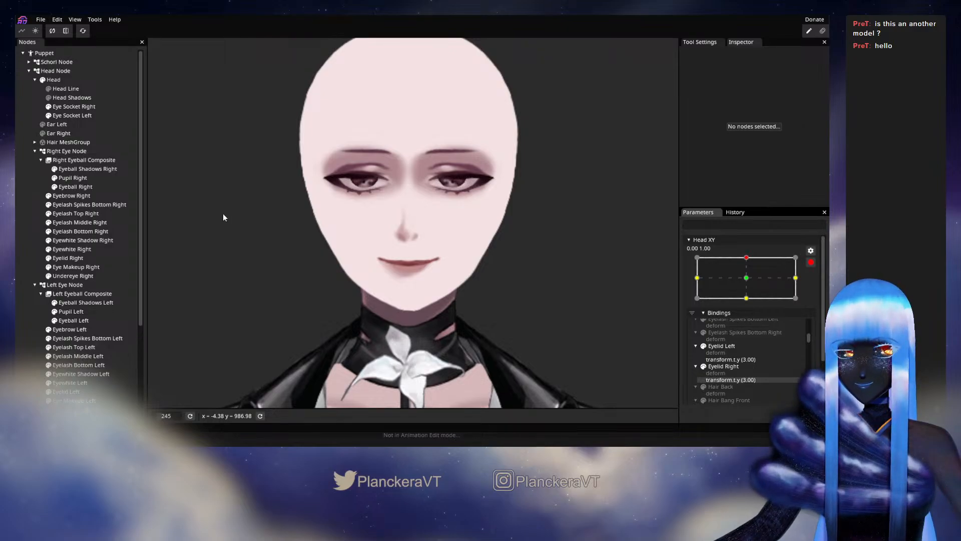
pyautogui.scroll(-4, 89, 316)
pyautogui.click(63, 350)
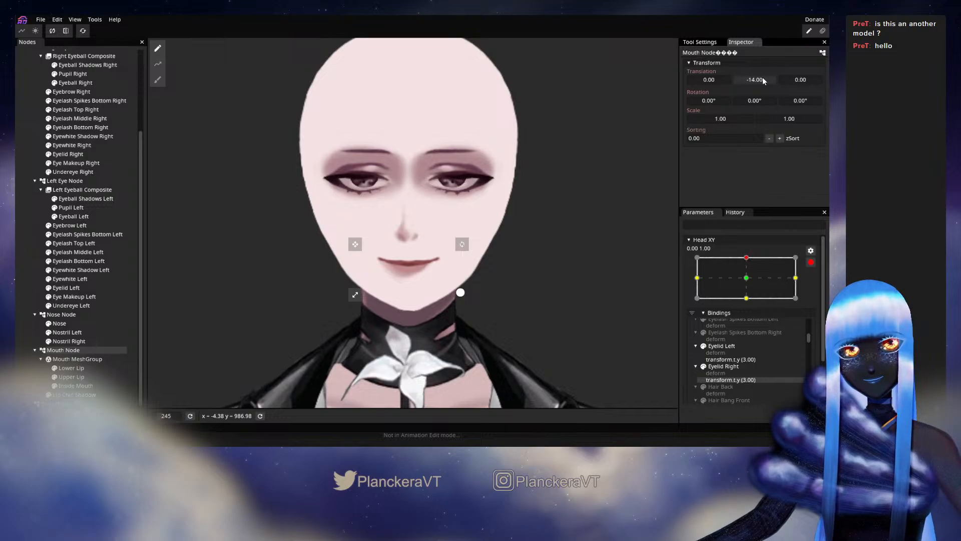
pyautogui.moveTo(762, 82); pyautogui.dragTo(761, 81)
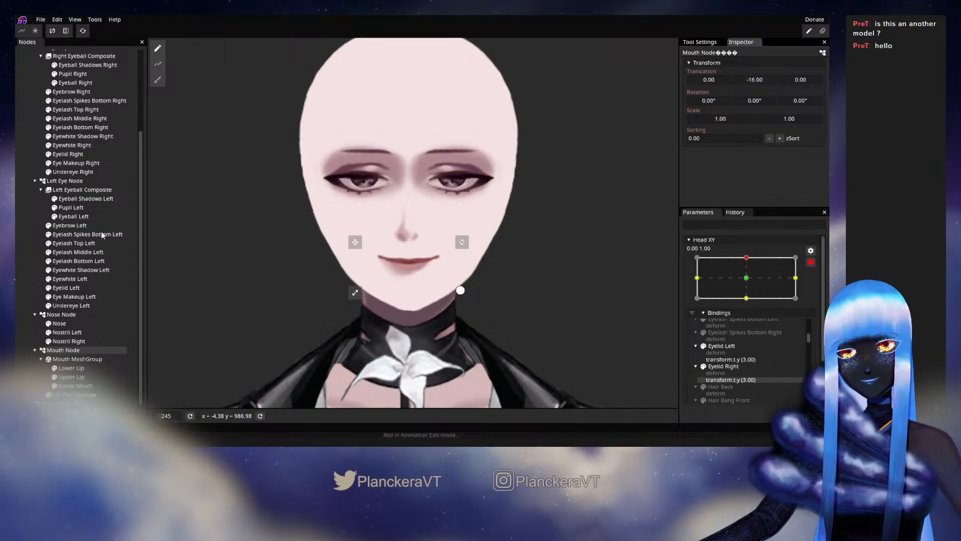
pyautogui.click(205, 278)
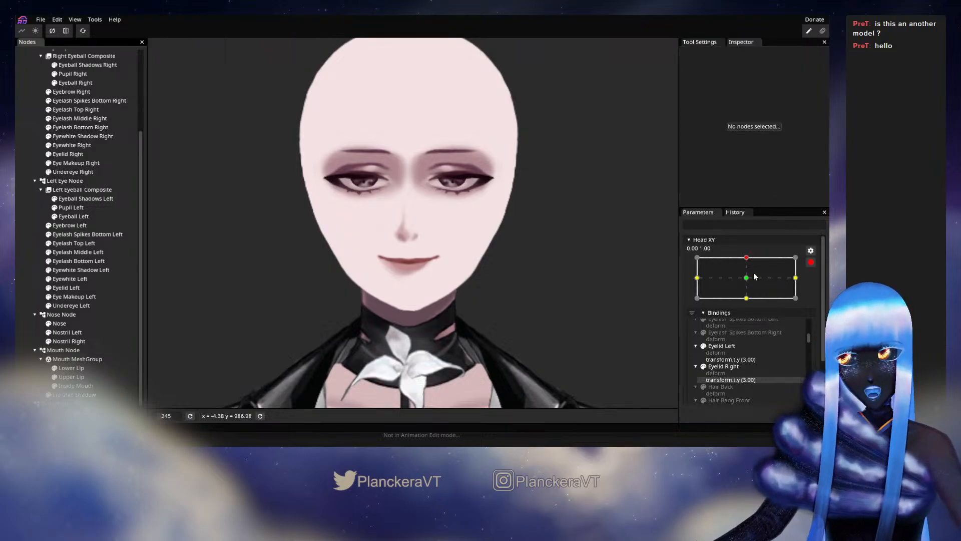
pyautogui.click(811, 263)
pyautogui.moveTo(749, 283); pyautogui.dragTo(750, 293)
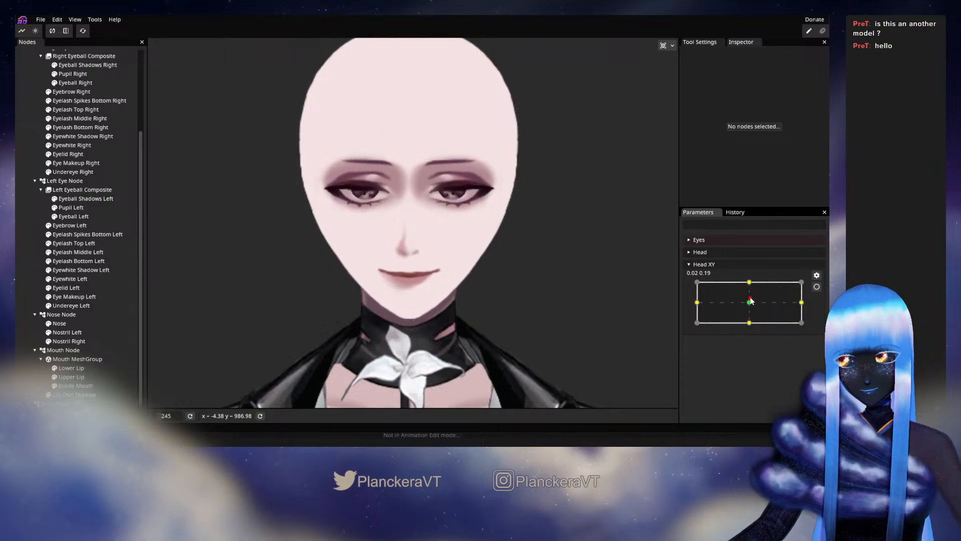
pyautogui.moveTo(751, 300); pyautogui.dragTo(751, 285)
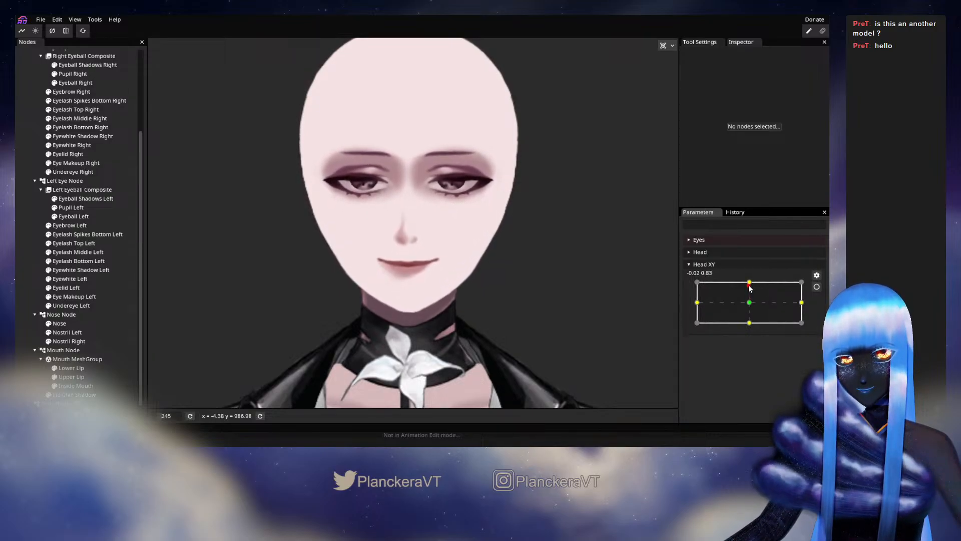
pyautogui.moveTo(750, 285)
pyautogui.mouseDown()
pyautogui.moveTo(749, 297)
pyautogui.moveTo(750, 288)
pyautogui.mouseUp()
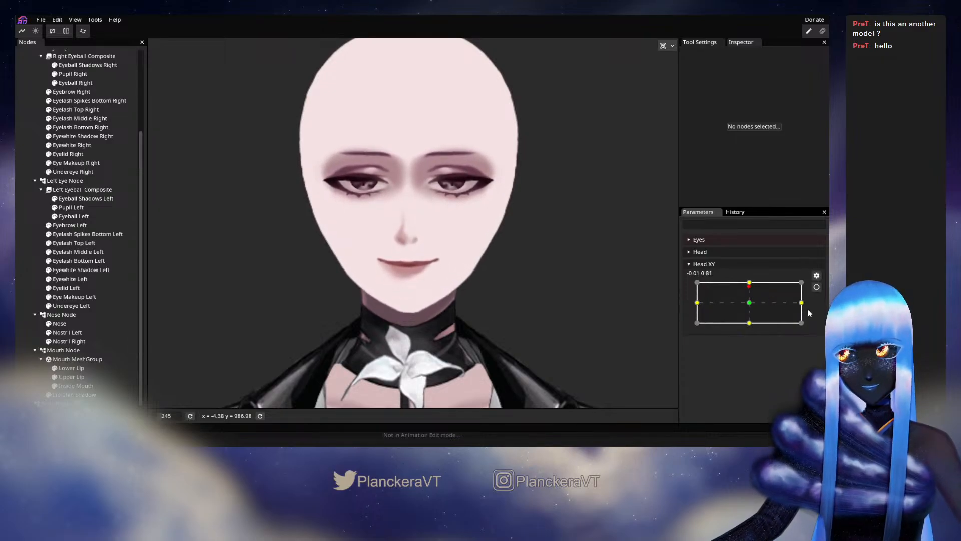
# - Shift both eye sockets slightly down in the upward pose, setting the Eye Socket Left's Y translation to -10.00
pyautogui.click(816, 286)
pyautogui.scroll(4, 95, 139)
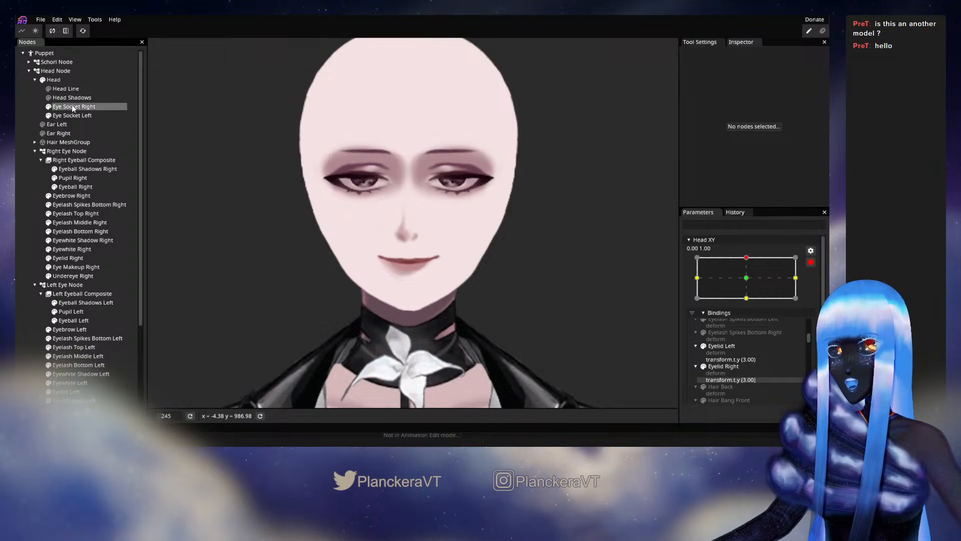
pyautogui.click(72, 106)
pyautogui.moveTo(758, 86); pyautogui.dragTo(762, 80)
pyautogui.click(72, 115)
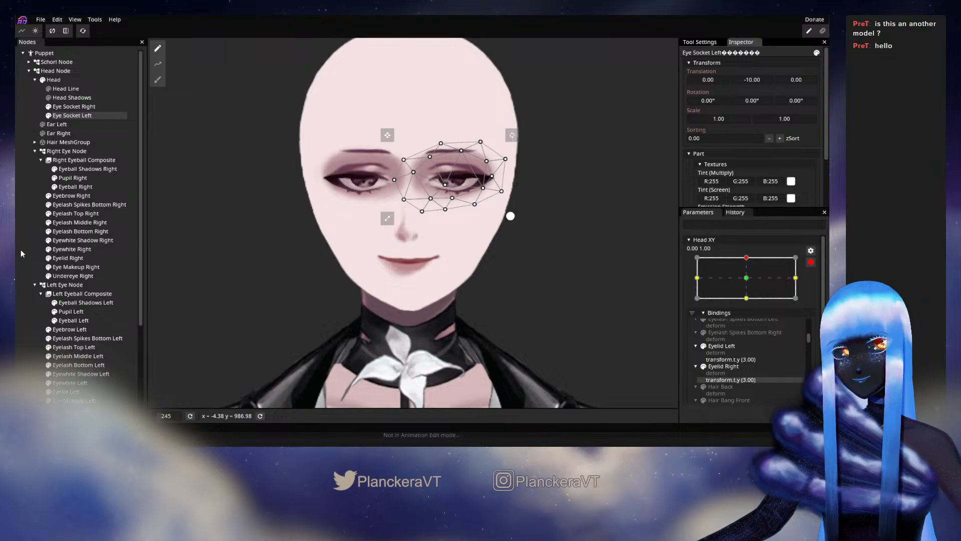
pyautogui.click(638, 288)
pyautogui.click(811, 263)
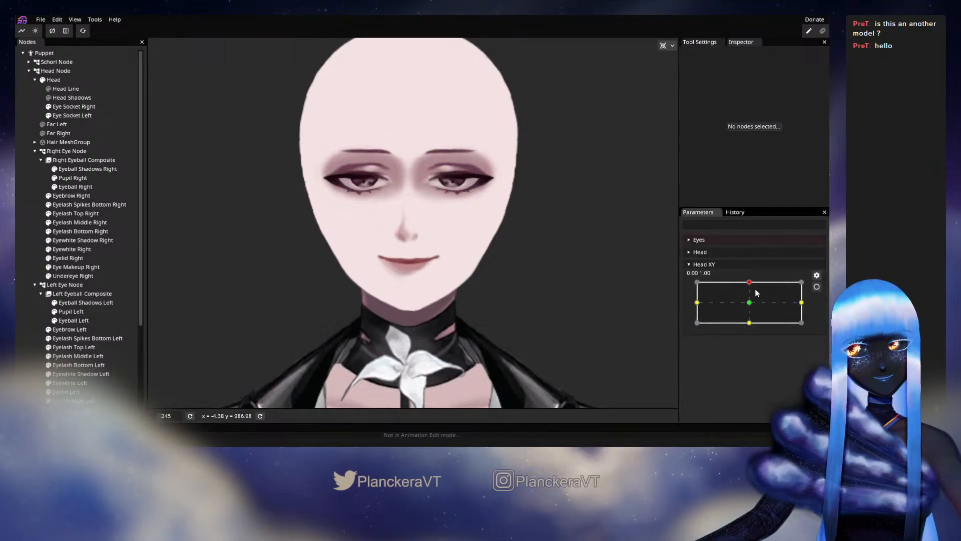
# - Set the Y translation of Eye Socket Right and Eye Socket Left to -11.00 in the upward Head XY pose and preview the head movement
pyautogui.moveTo(754, 289); pyautogui.dragTo(747, 281)
pyautogui.click(817, 286)
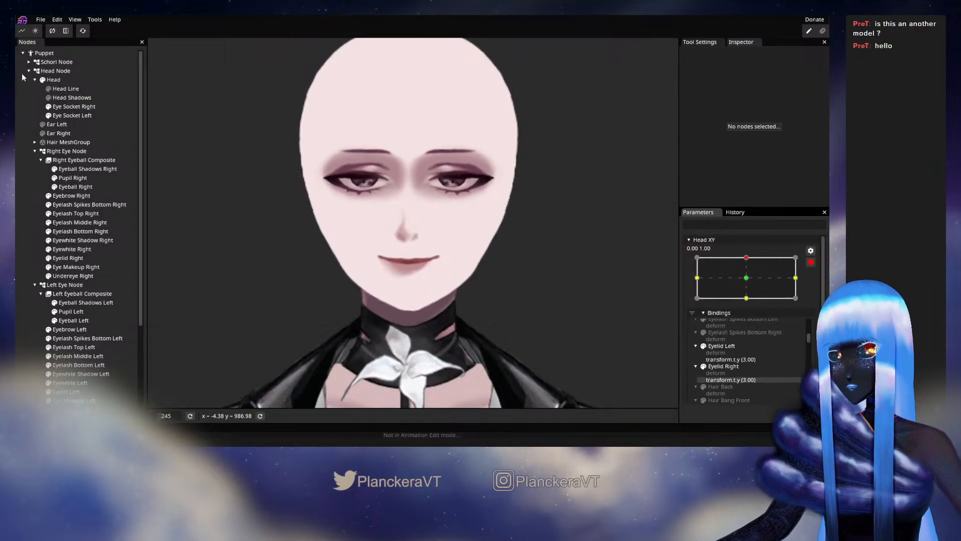
pyautogui.click(74, 106)
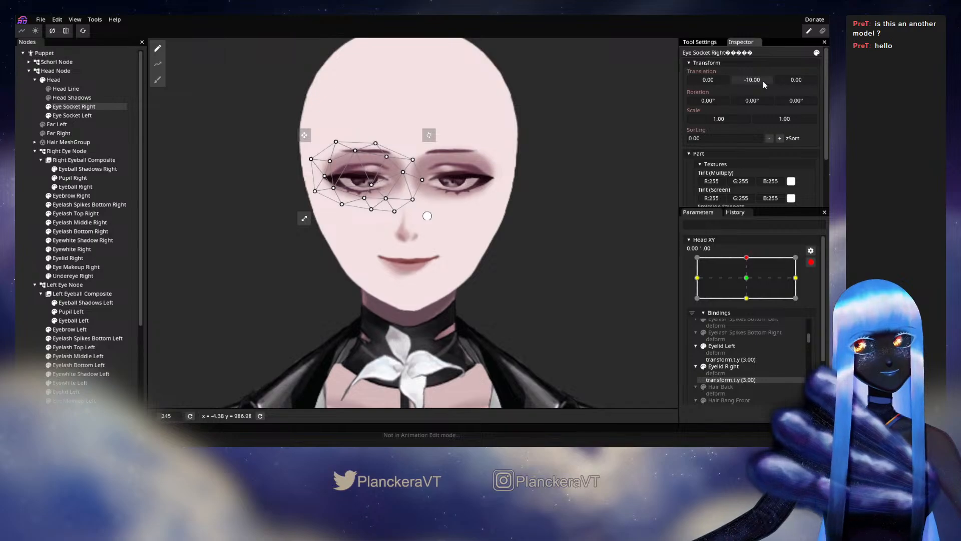
pyautogui.moveTo(763, 81); pyautogui.dragTo(762, 81)
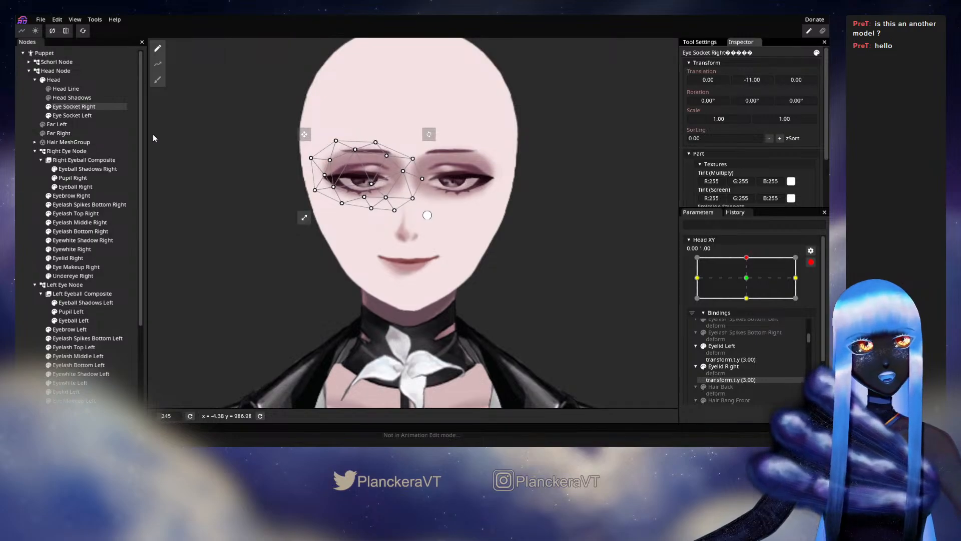
pyautogui.click(72, 115)
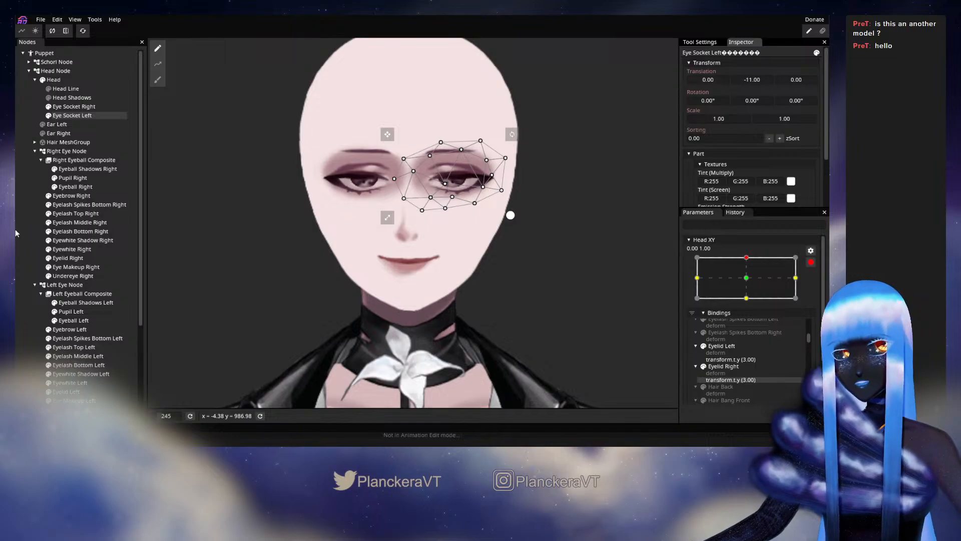
pyautogui.click(365, 277)
pyautogui.click(810, 262)
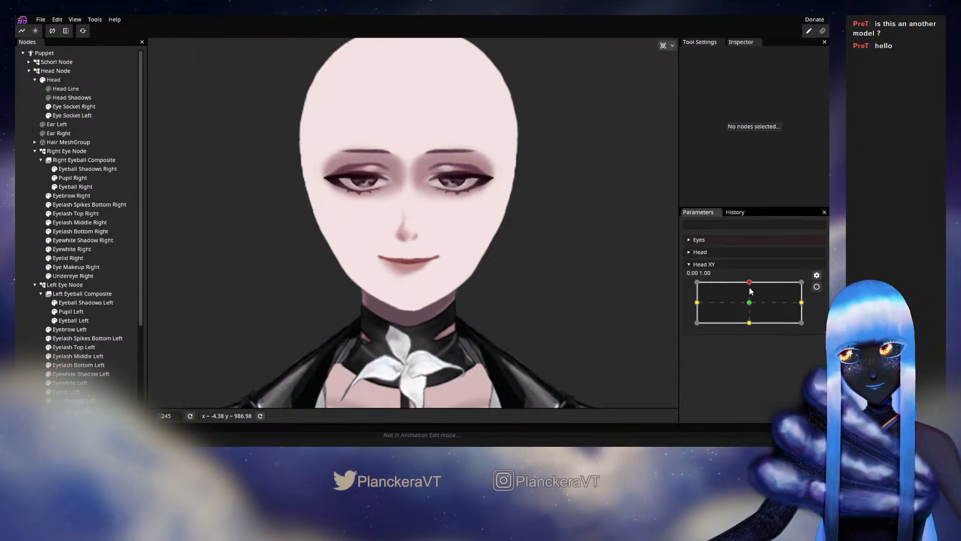
pyautogui.moveTo(749, 284)
pyautogui.mouseDown()
pyautogui.moveTo(749, 307)
pyautogui.moveTo(747, 284)
pyautogui.mouseUp()
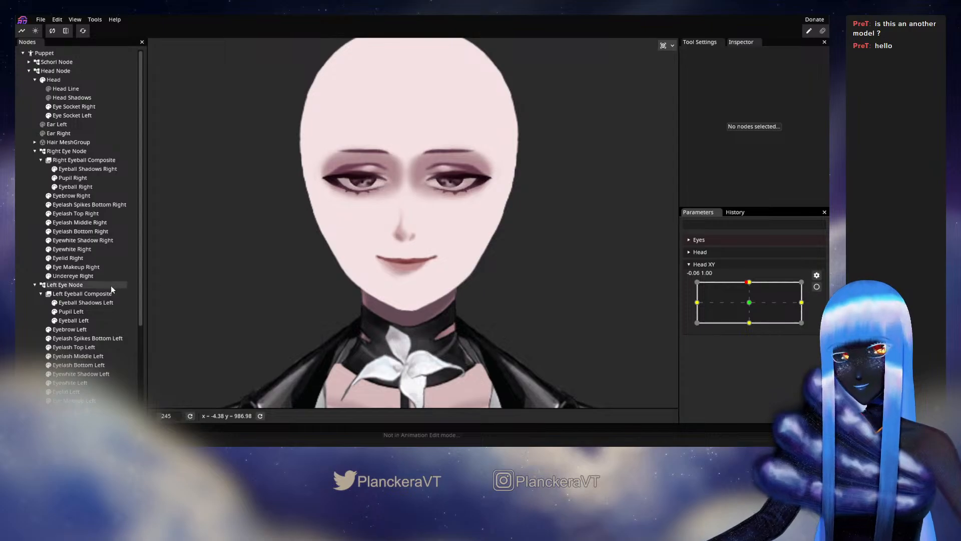
# - Set the Nose Node's Y translation to -20.00 in the upward Head XY pose
pyautogui.scroll(-3, 111, 289)
pyautogui.click(70, 315)
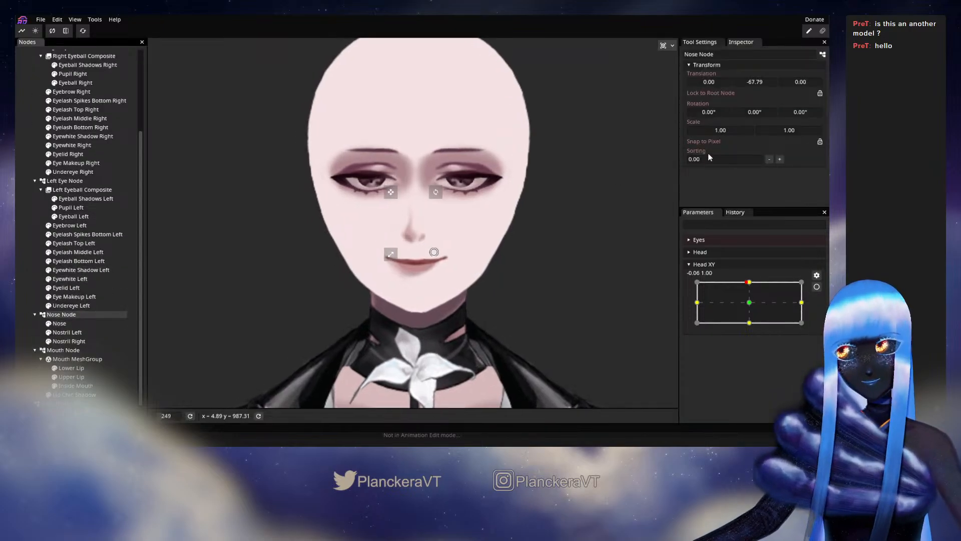
pyautogui.click(816, 286)
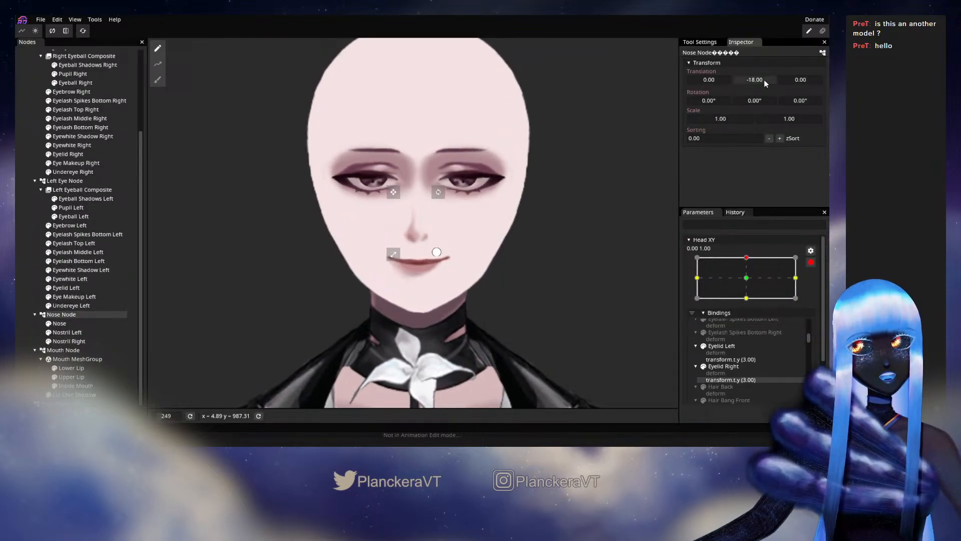
pyautogui.moveTo(764, 80); pyautogui.dragTo(764, 80)
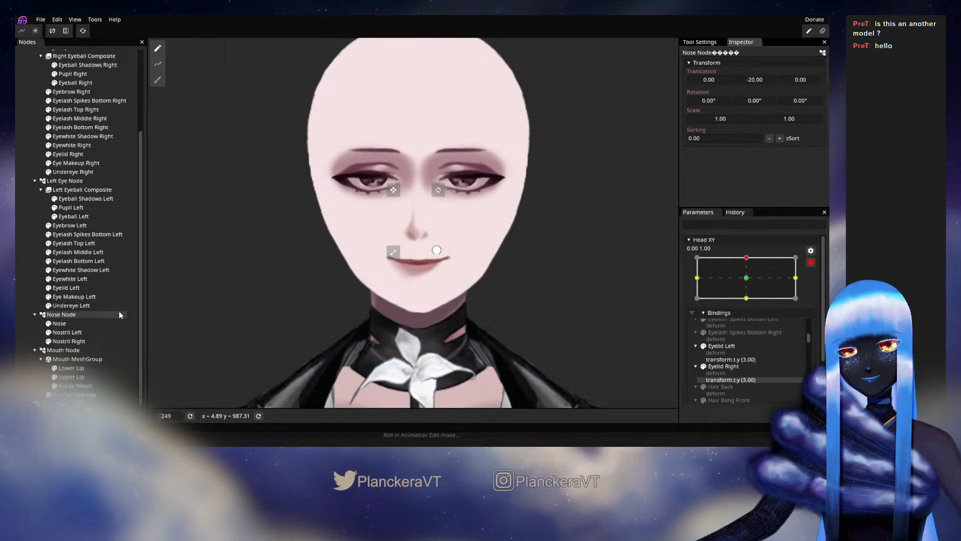
# - Set the Mouth Node's Y translation to -17.00 in the upward pose and preview the head's vertical movement
pyautogui.click(63, 349)
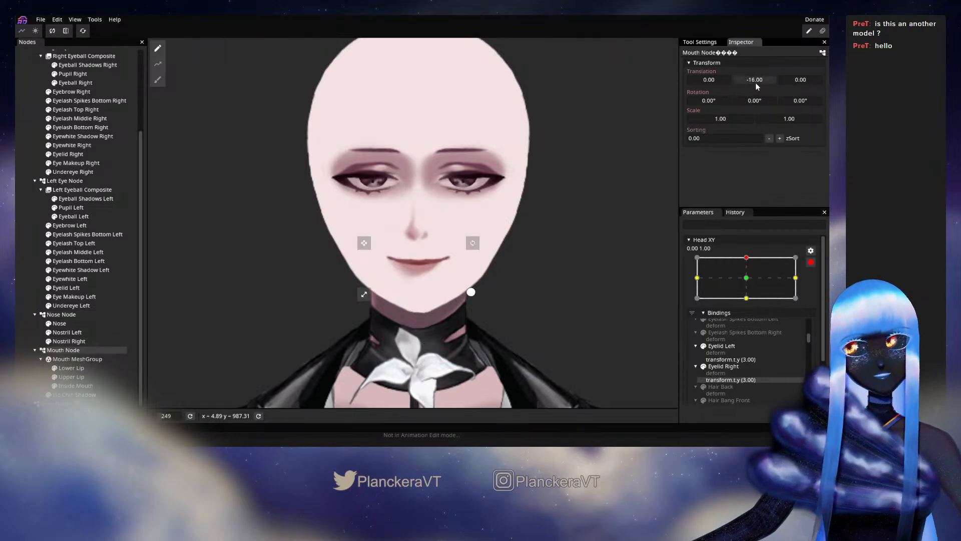
pyautogui.moveTo(755, 83); pyautogui.dragTo(755, 84)
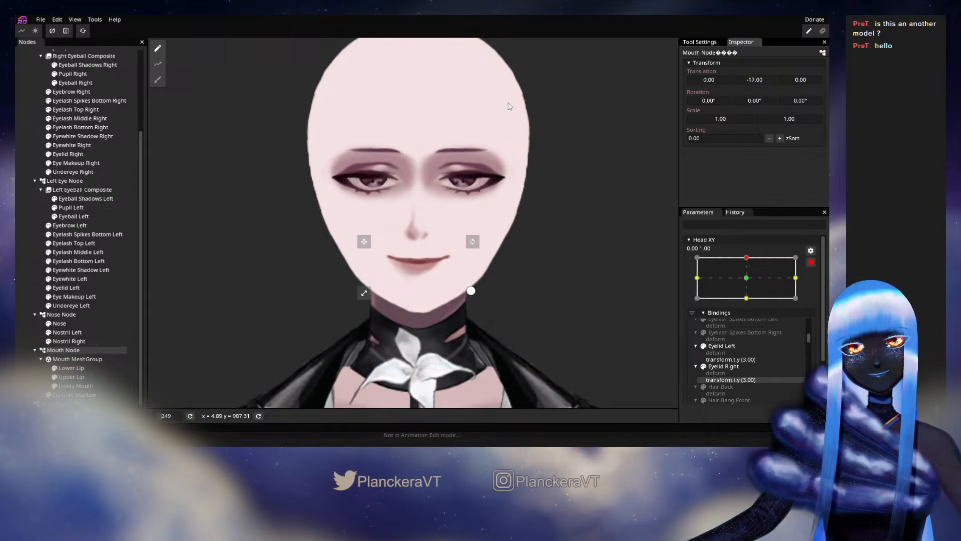
pyautogui.click(19, 260)
pyautogui.click(811, 263)
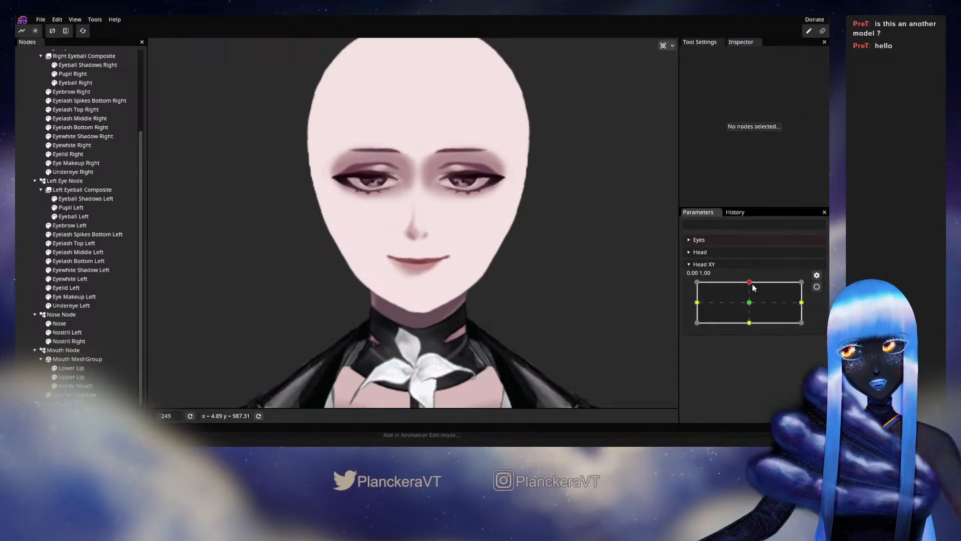
pyautogui.moveTo(750, 282)
pyautogui.mouseDown()
pyautogui.moveTo(748, 316)
pyautogui.moveTo(749, 282)
pyautogui.mouseUp()
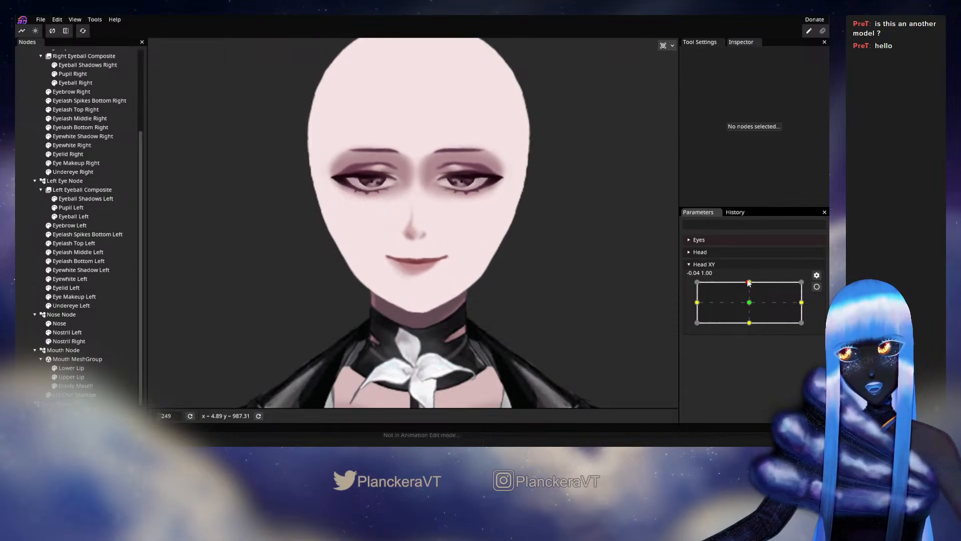
# - Set the Y translation of Eyelid Left and Eyelid Right to 4.00 in the upward Head XY pose and preview the motion
pyautogui.click(816, 286)
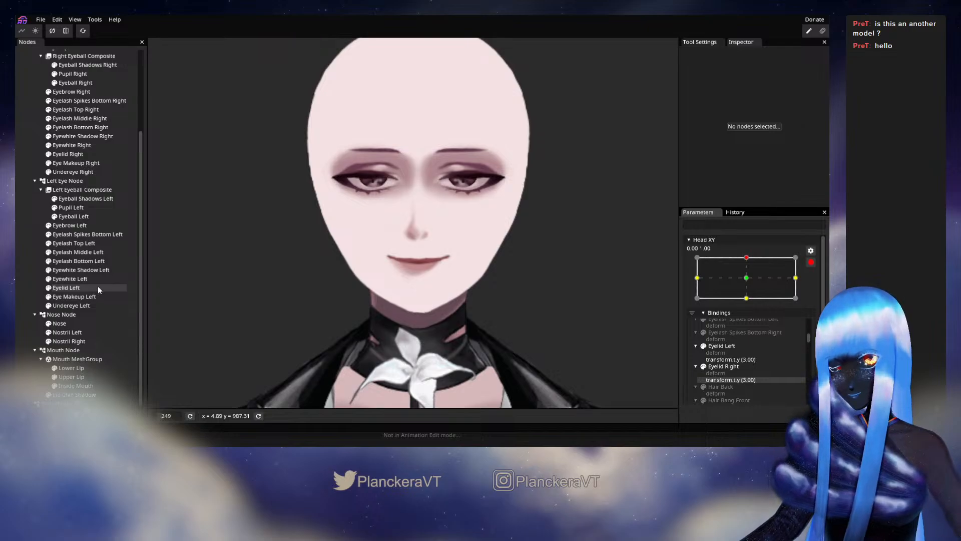
pyautogui.click(83, 283)
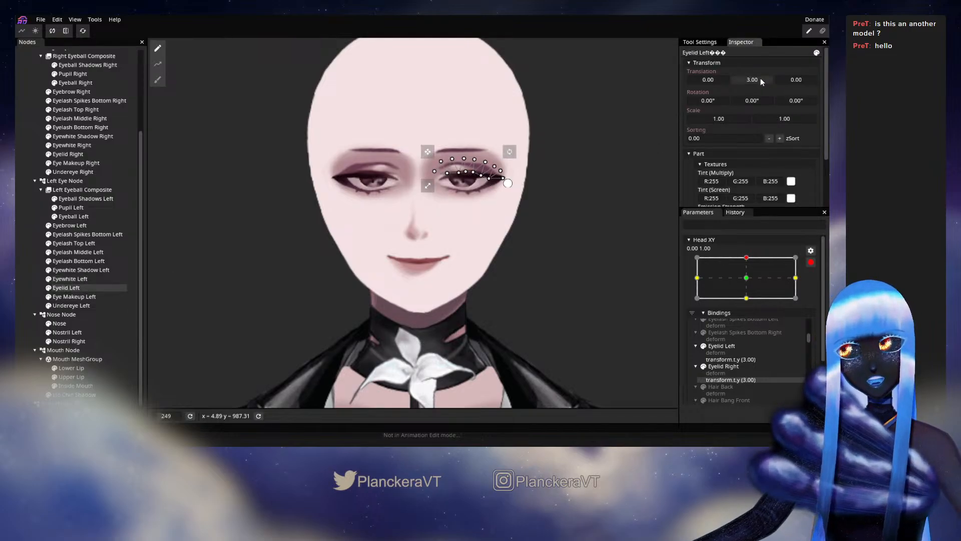
pyautogui.moveTo(761, 78); pyautogui.dragTo(759, 81)
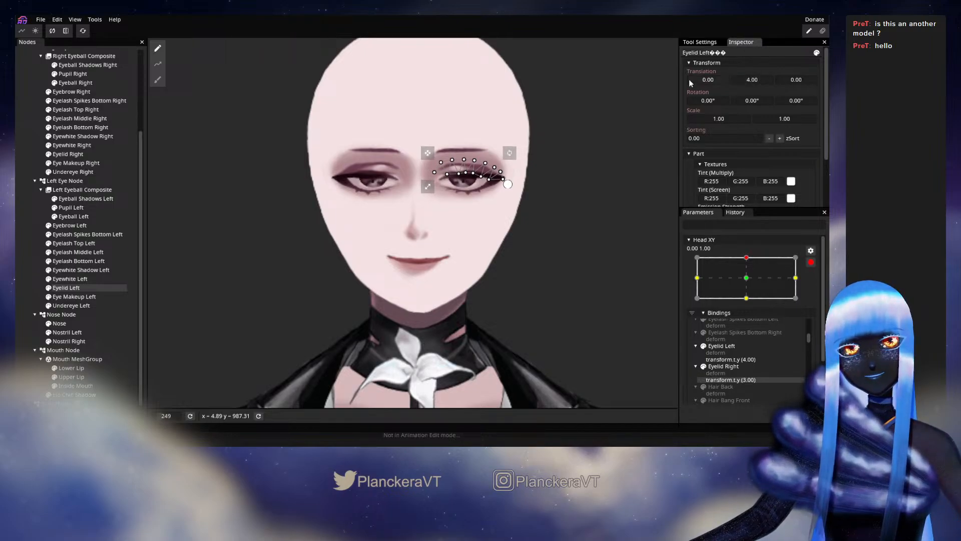
pyautogui.click(87, 154)
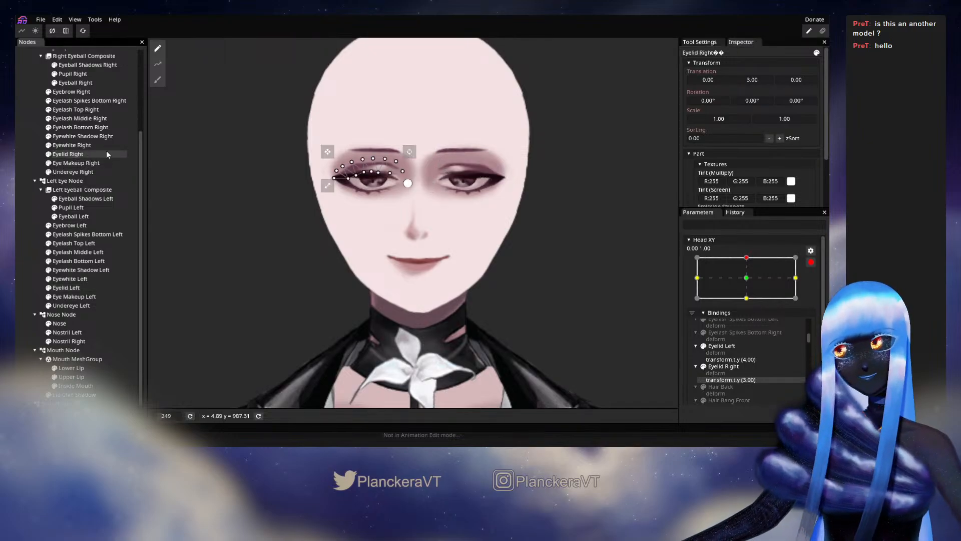
pyautogui.moveTo(757, 80); pyautogui.dragTo(758, 81)
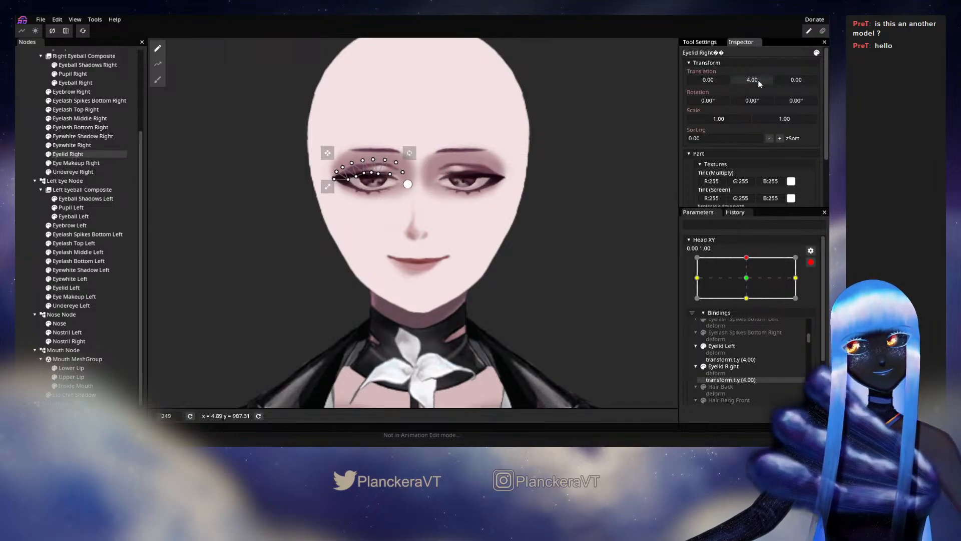
pyautogui.click(449, 305)
pyautogui.click(811, 261)
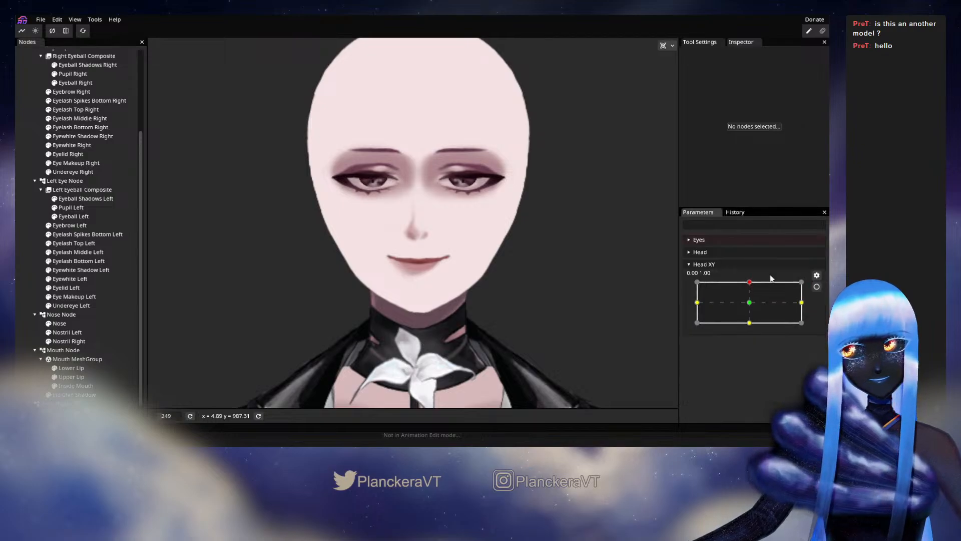
pyautogui.moveTo(749, 286)
pyautogui.mouseDown()
pyautogui.moveTo(750, 308)
pyautogui.moveTo(749, 283)
pyautogui.mouseUp()
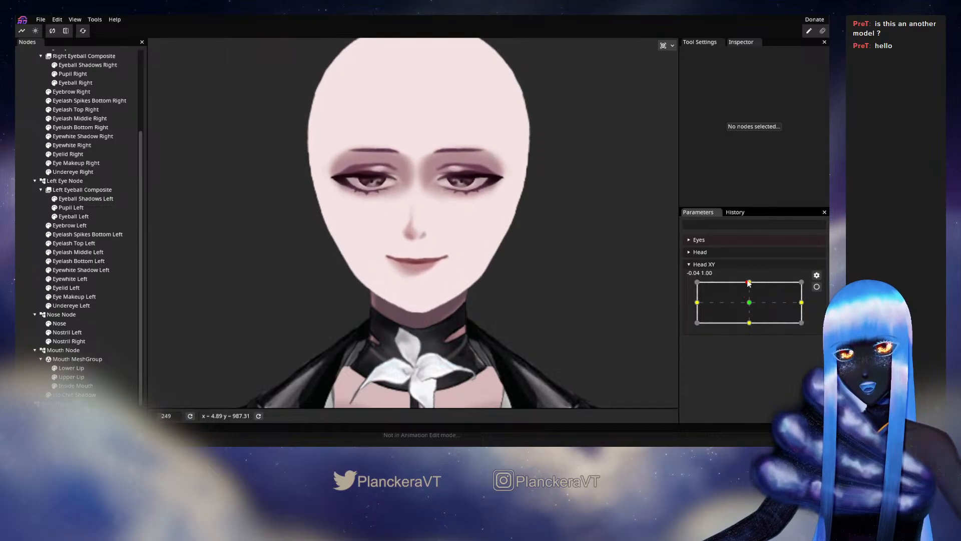
# - Nudge the three upper-middle vertices of the Mouth MeshGroup upward in the upward Head XY pose
pyautogui.click(816, 286)
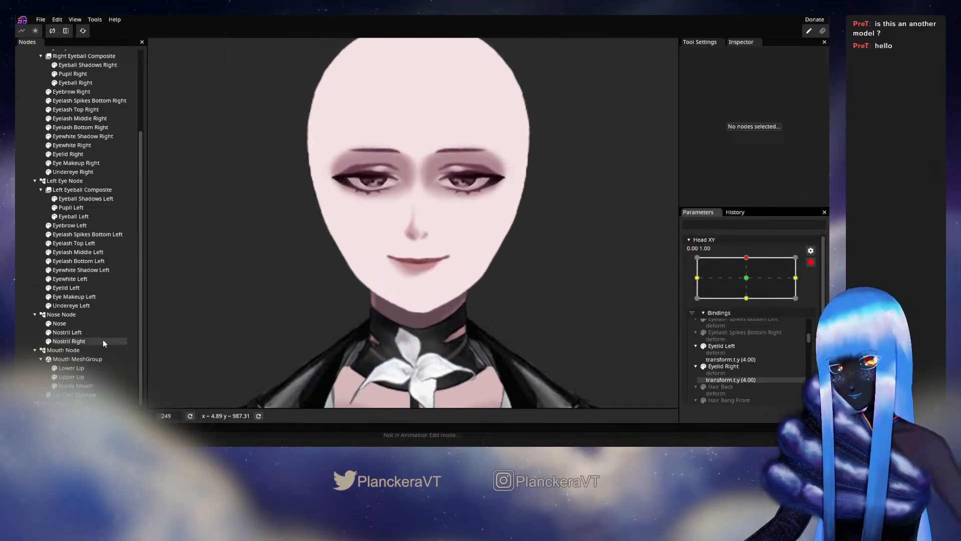
pyautogui.click(87, 360)
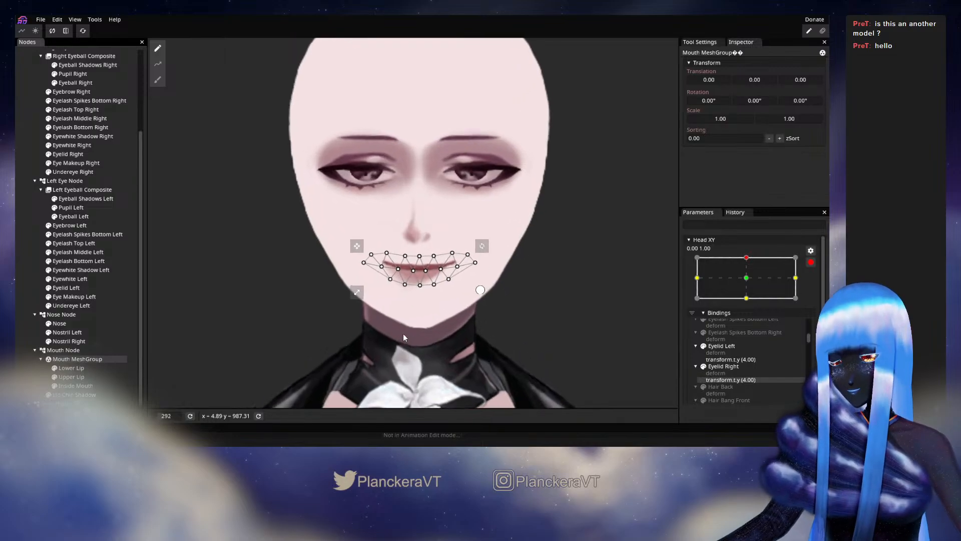
pyautogui.scroll(1, 403, 336)
pyautogui.moveTo(384, 225); pyautogui.dragTo(443, 264)
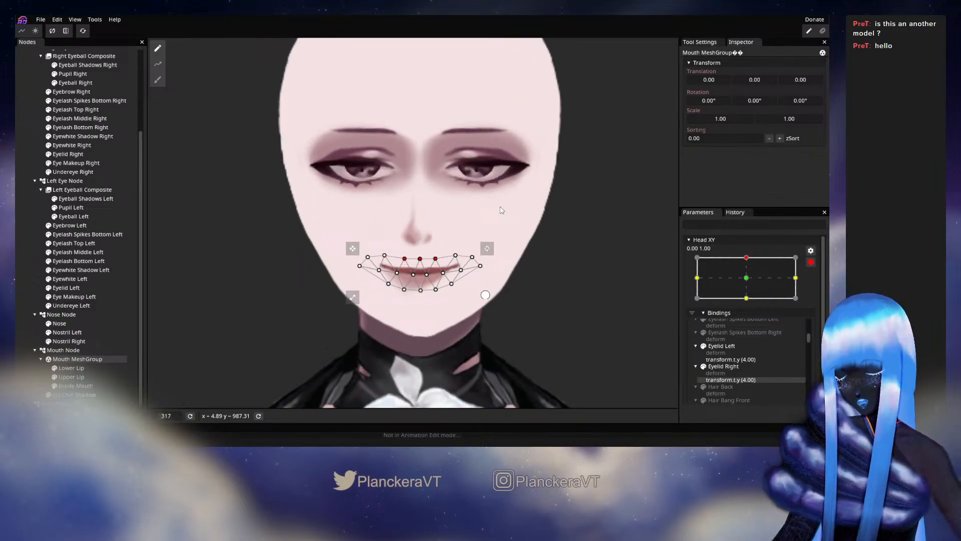
pyautogui.press('Up')
pyautogui.press('Up')
pyautogui.press('Up')
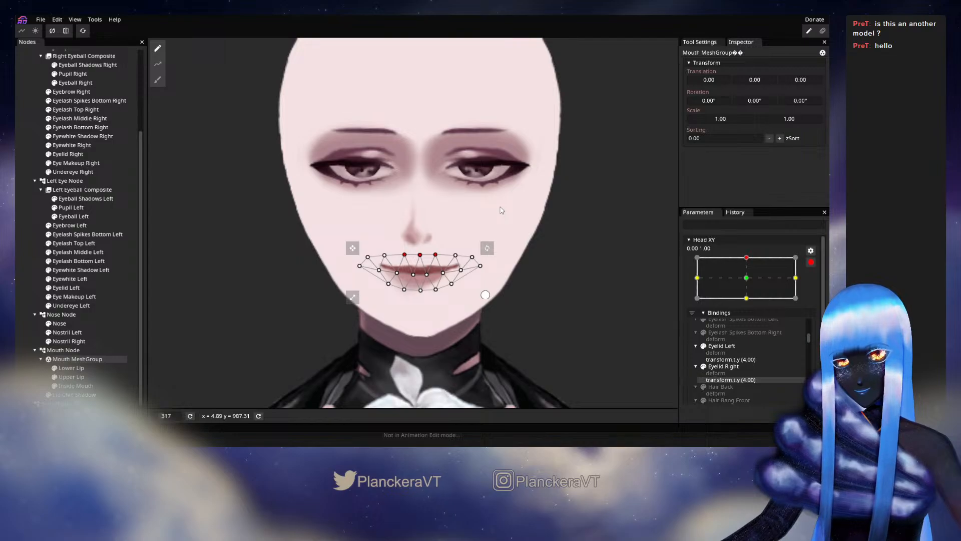
pyautogui.click(429, 252)
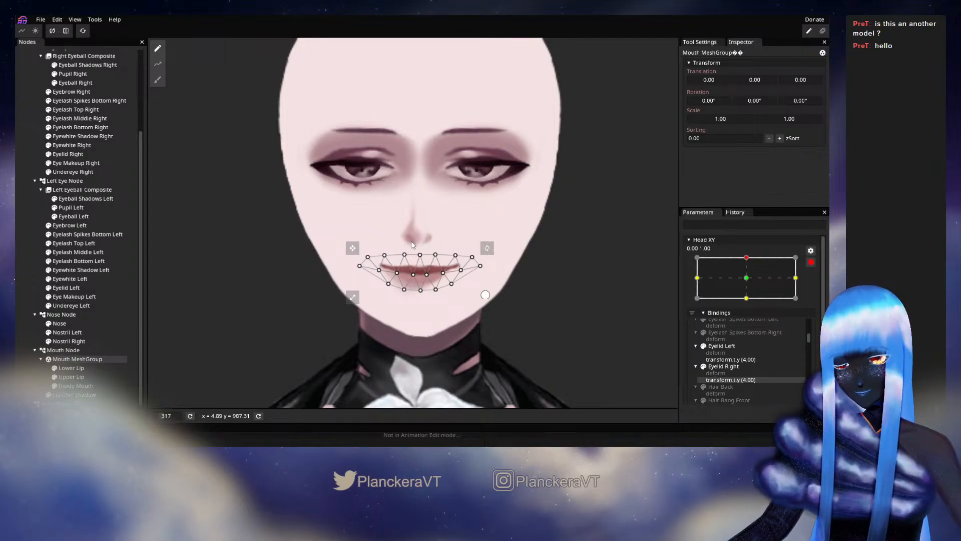
# - Nudge the vertices around both mouth corners of the Mouth MeshGroup slightly down in the upward pose and preview the head movement
pyautogui.moveTo(329, 214); pyautogui.dragTo(395, 299)
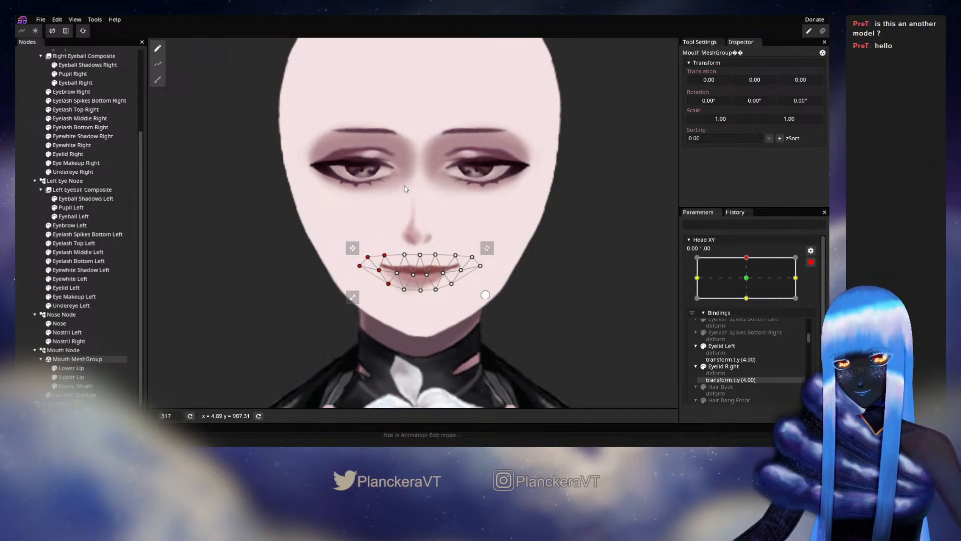
pyautogui.moveTo(557, 213); pyautogui.dragTo(450, 311)
pyautogui.press('Down')
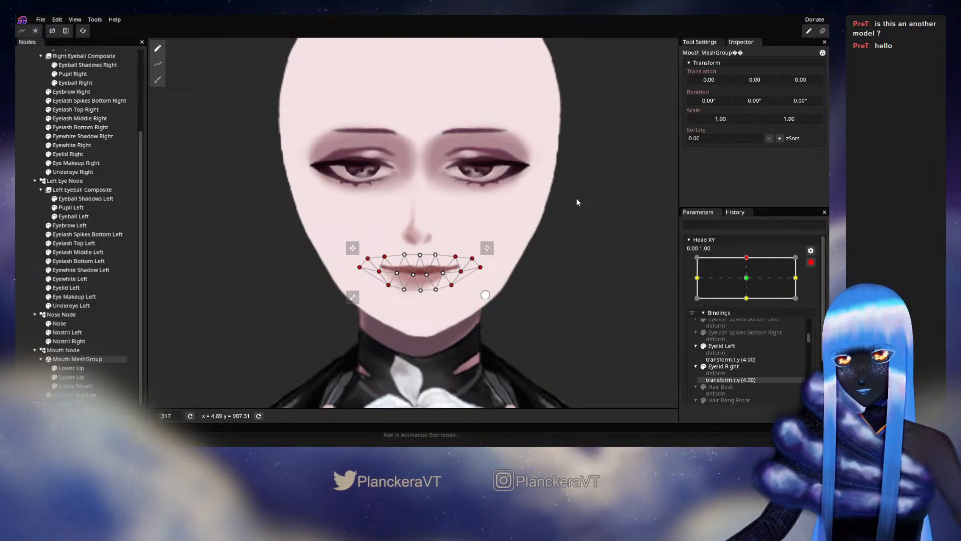
pyautogui.click(24, 274)
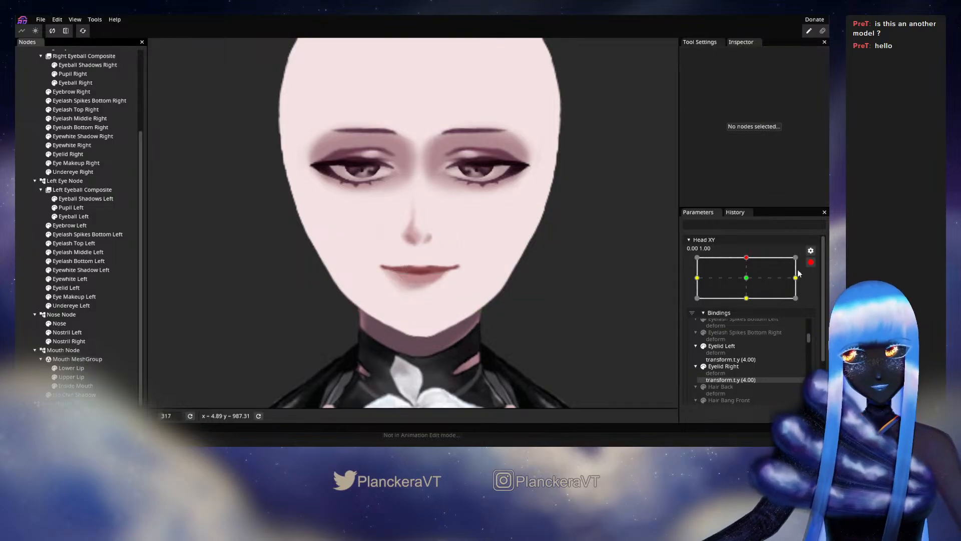
pyautogui.click(810, 262)
pyautogui.moveTo(749, 282)
pyautogui.mouseDown()
pyautogui.moveTo(748, 307)
pyautogui.moveTo(749, 284)
pyautogui.mouseUp()
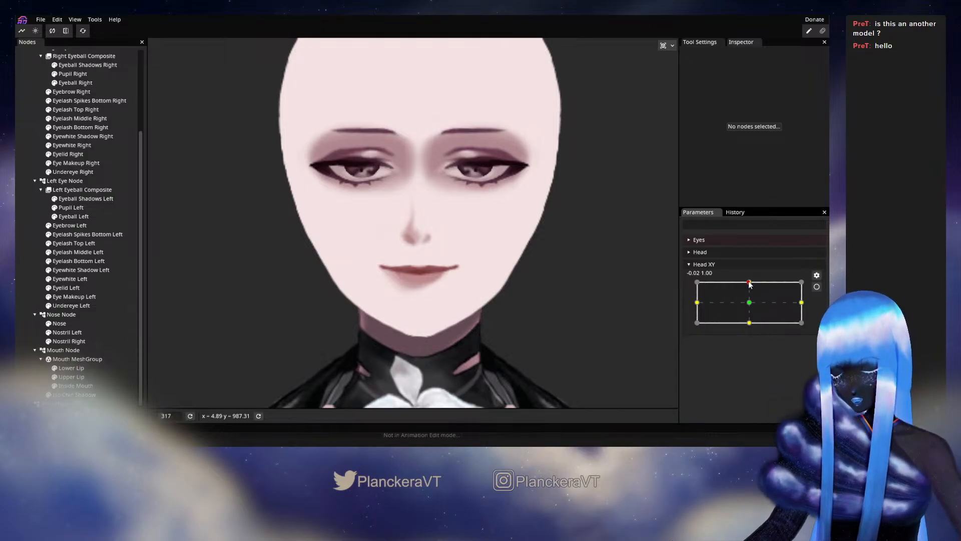
# - Pull the lower-left vertices of the Lip Chin Shadow mesh slightly outward and down in the upward Head XY pose
pyautogui.click(815, 288)
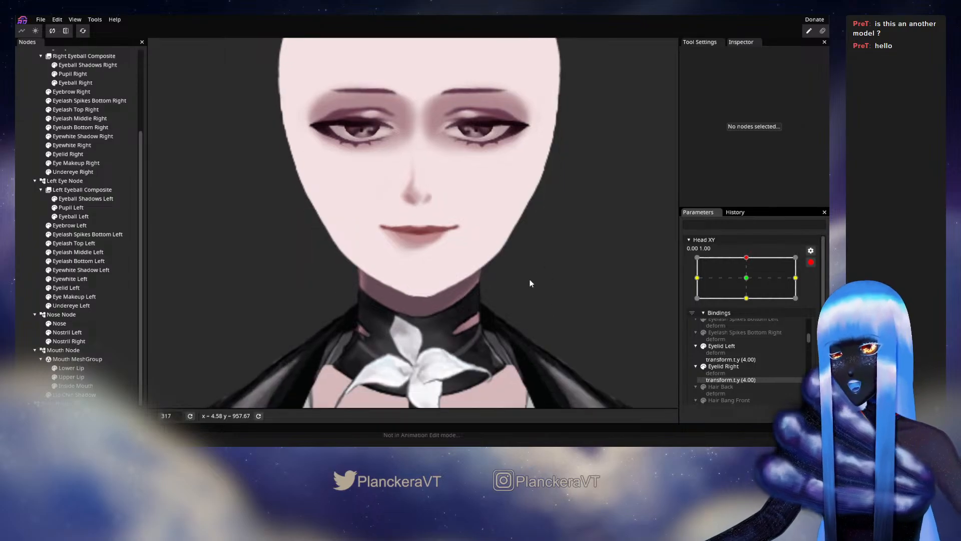
pyautogui.click(90, 395)
pyautogui.scroll(5, 315, 276)
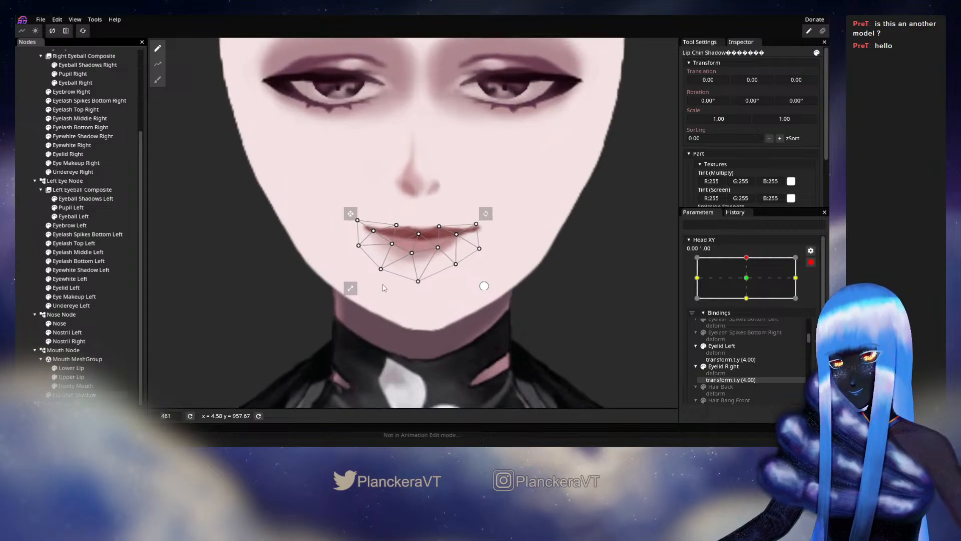
pyautogui.moveTo(382, 277); pyautogui.dragTo(377, 287)
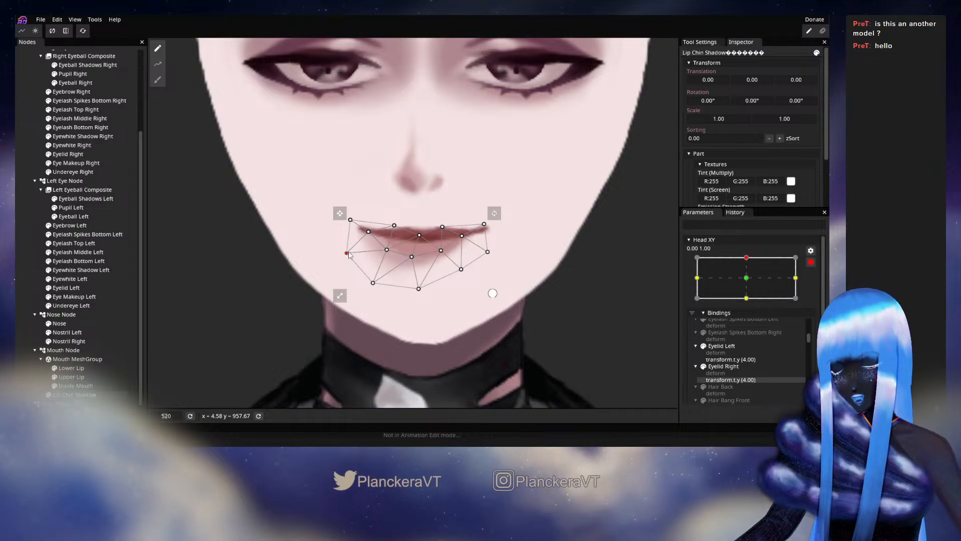
pyautogui.moveTo(450, 174); pyautogui.dragTo(440, 209)
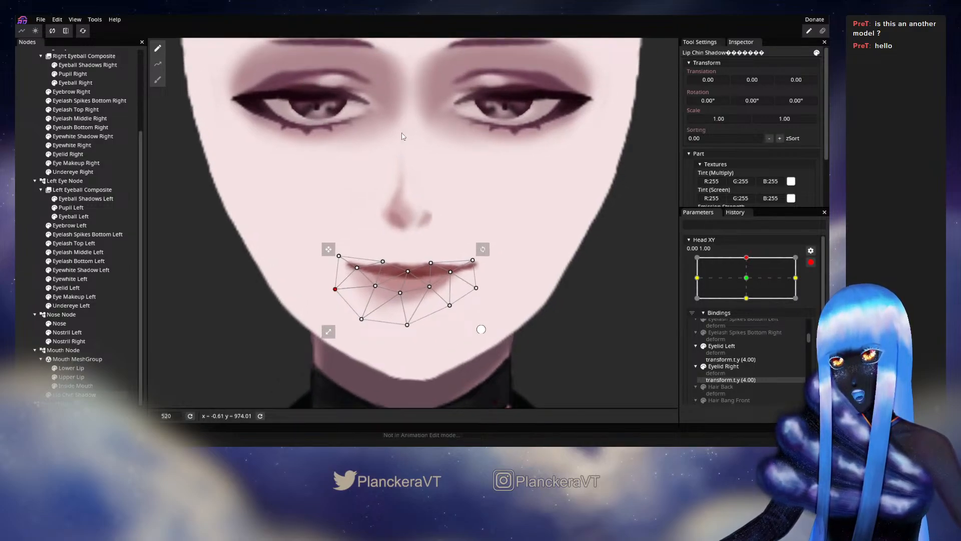
pyautogui.moveTo(379, 291); pyautogui.dragTo(379, 266)
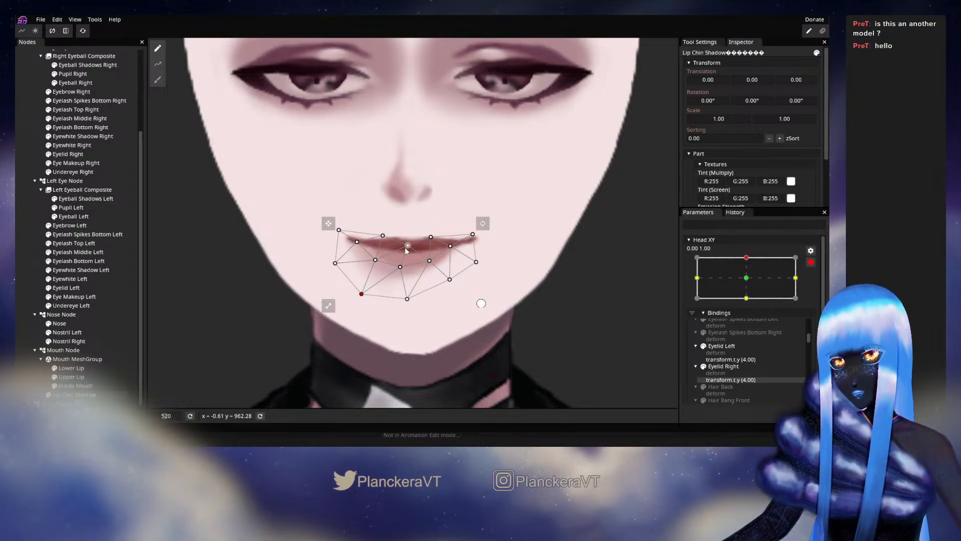
pyautogui.click(32, 263)
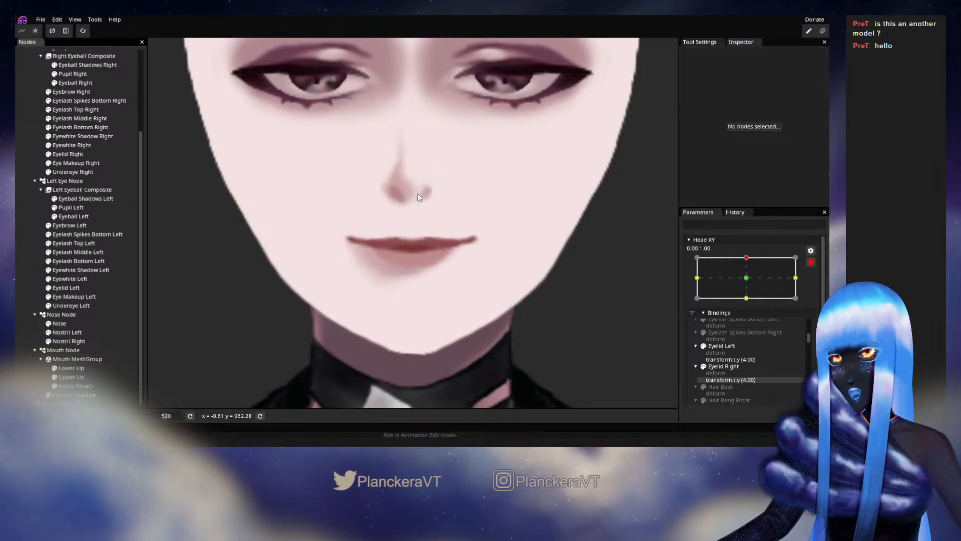
# - Adjust the outer-left vertex of the Lip Chin Shadow mesh in the upward Head XY pose and preview the head movement
pyautogui.scroll(-4, 531, 281)
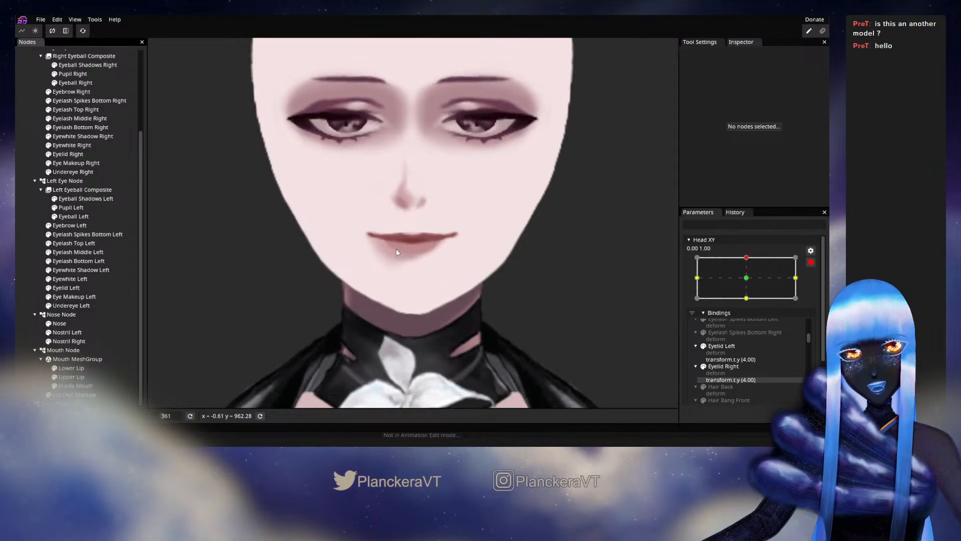
pyautogui.scroll(3, 406, 260)
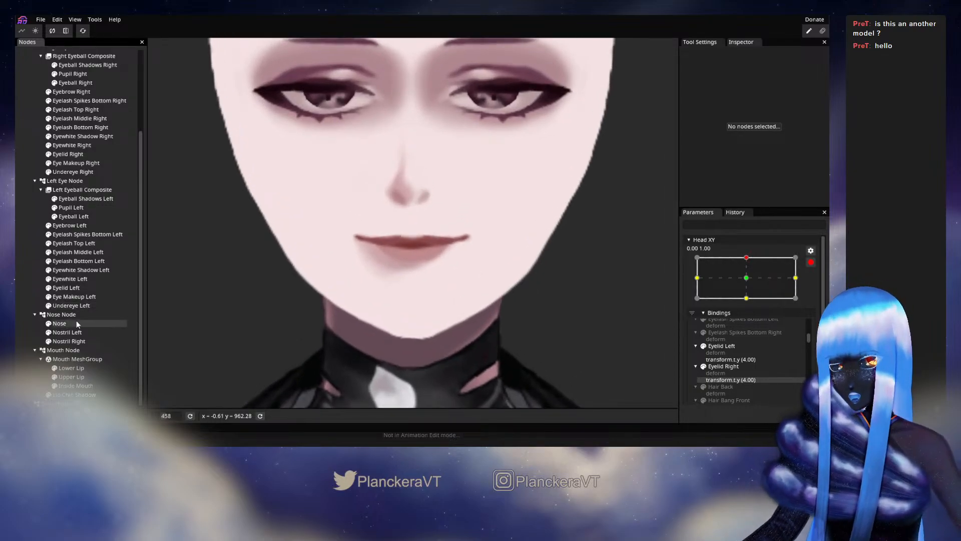
pyautogui.click(65, 394)
pyautogui.scroll(1, 406, 301)
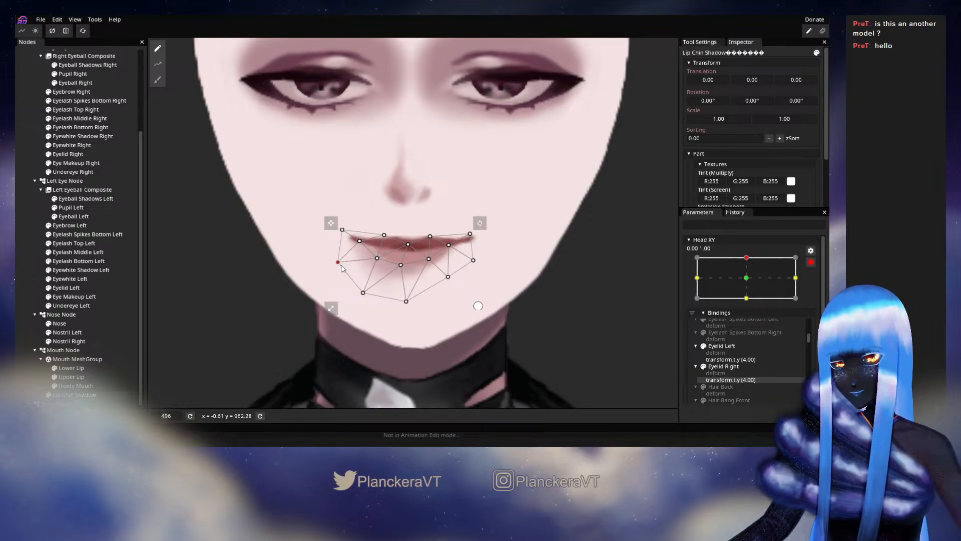
pyautogui.click(26, 280)
pyautogui.scroll(-7, 441, 289)
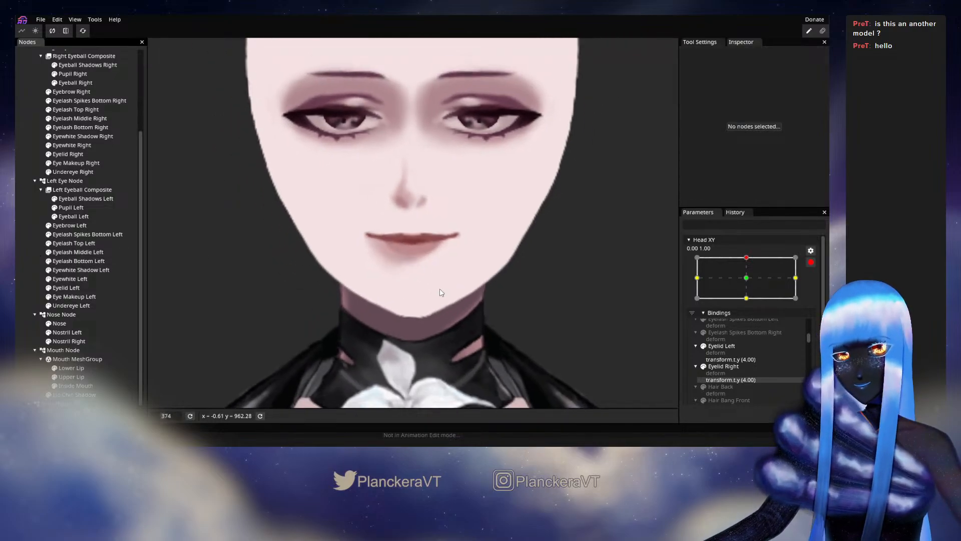
pyautogui.scroll(-4, 516, 290)
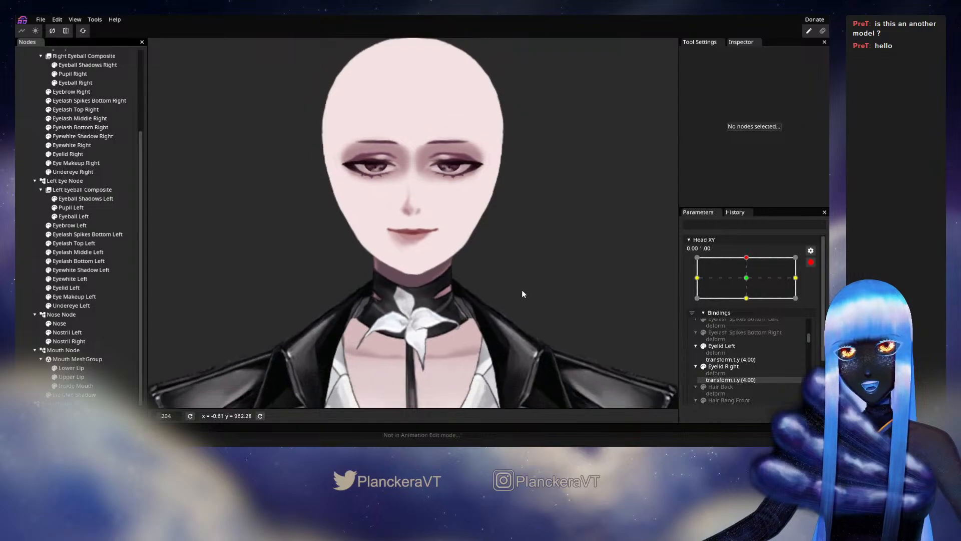
pyautogui.moveTo(522, 289); pyautogui.dragTo(522, 308)
pyautogui.click(811, 261)
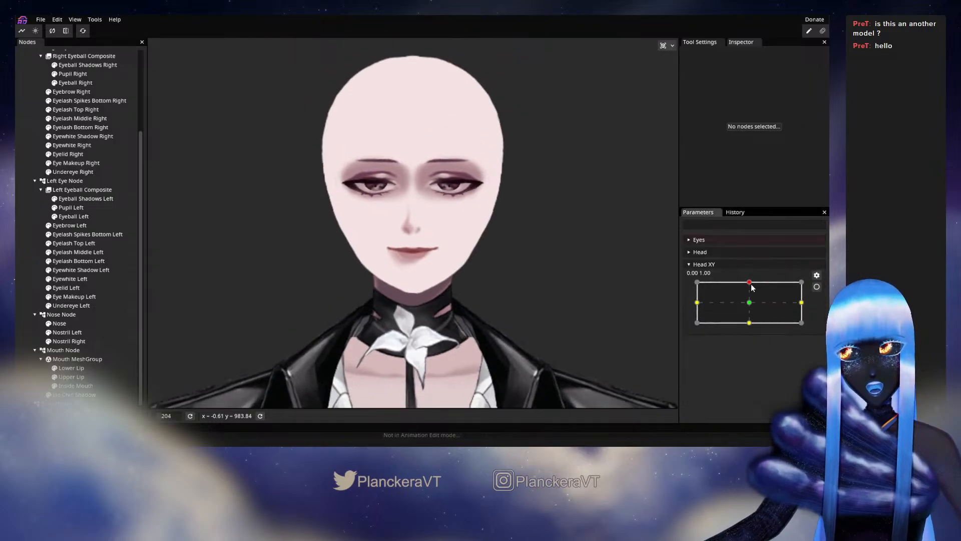
pyautogui.moveTo(750, 284)
pyautogui.mouseDown()
pyautogui.moveTo(750, 302)
pyautogui.moveTo(749, 284)
pyautogui.mouseUp()
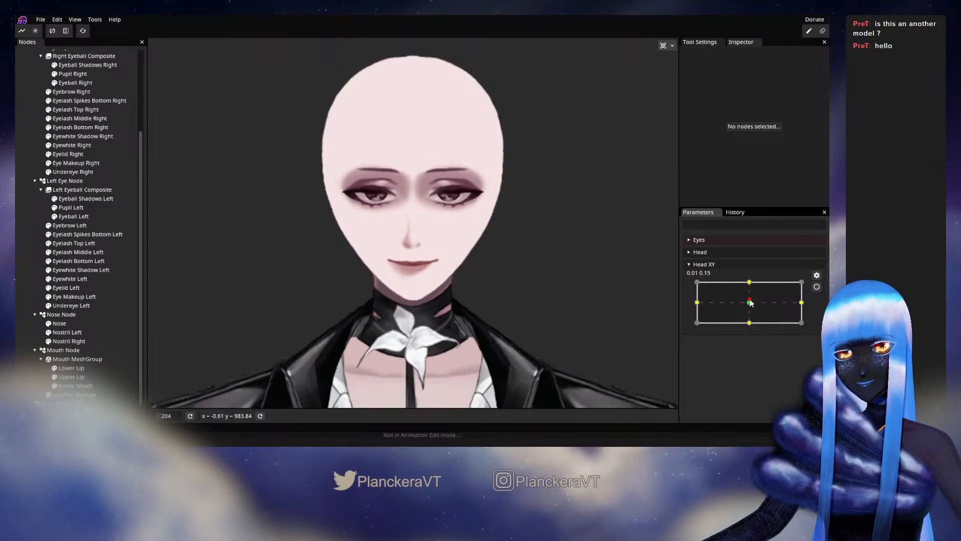
# - Set the Y translation of the Nose Node to -22.00 and the Mouth Node to -18.00 in the upward pose, checking the motion
pyautogui.click(816, 287)
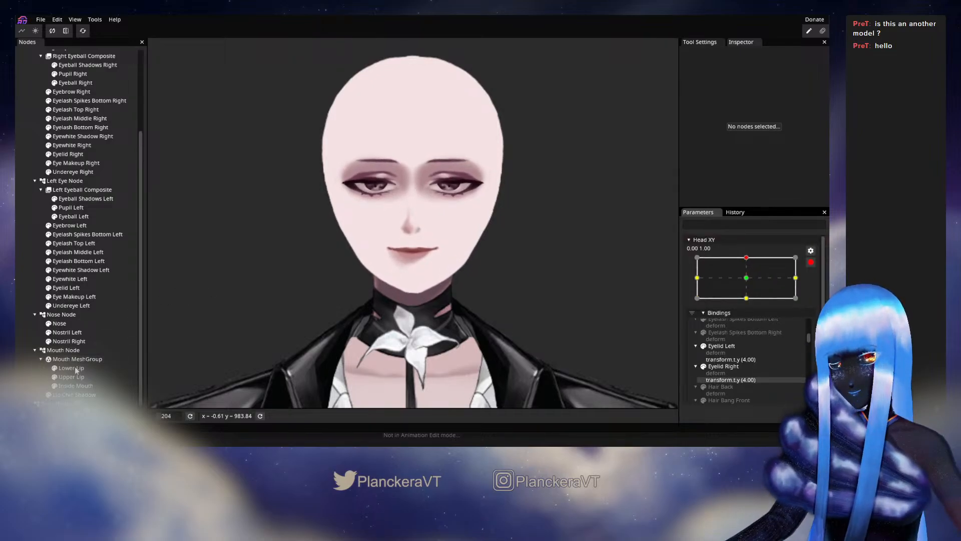
pyautogui.click(67, 315)
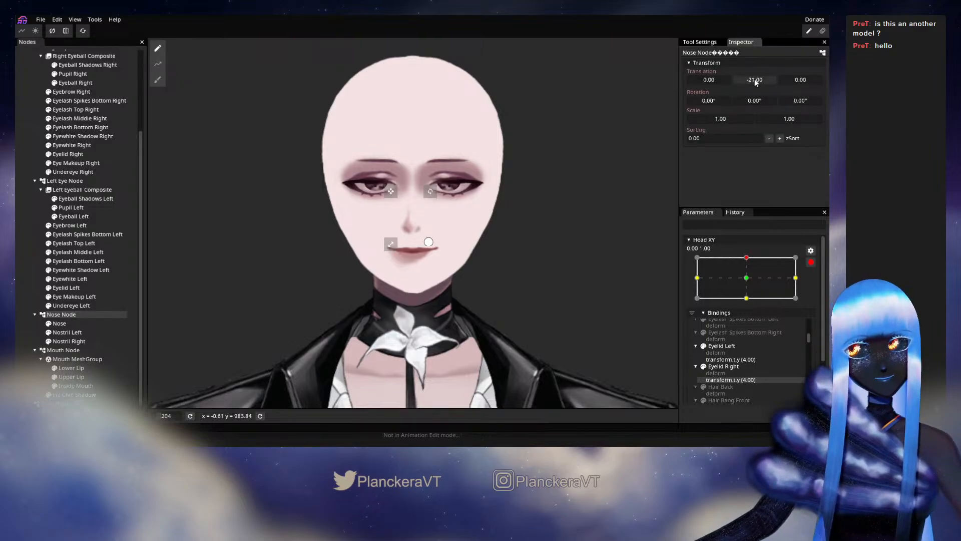
pyautogui.moveTo(755, 80); pyautogui.dragTo(754, 80)
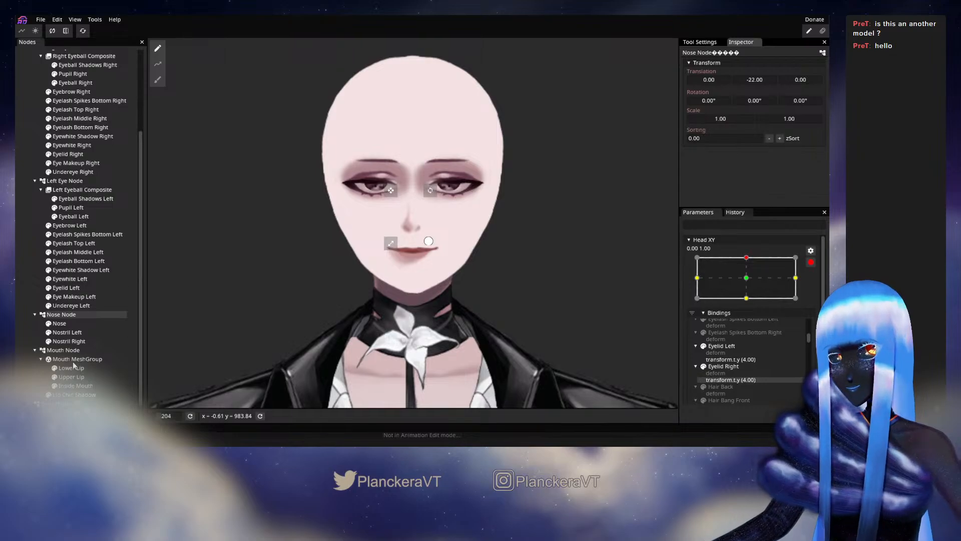
pyautogui.click(68, 350)
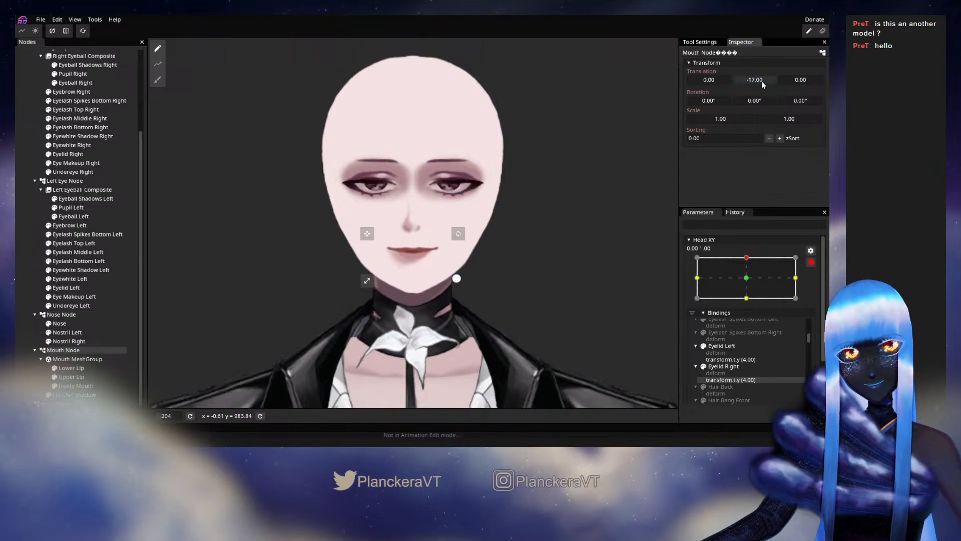
pyautogui.moveTo(761, 80); pyautogui.dragTo(761, 80)
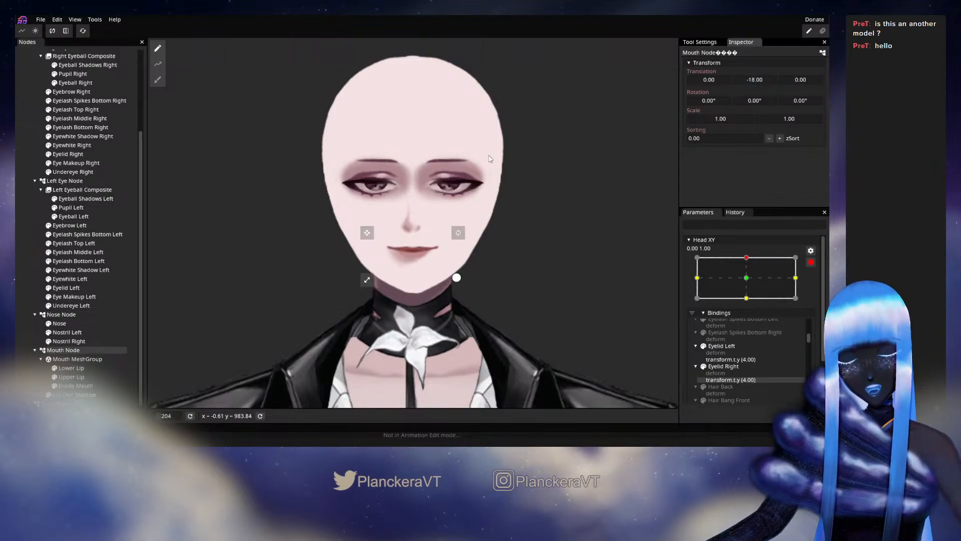
pyautogui.click(20, 271)
pyautogui.click(811, 262)
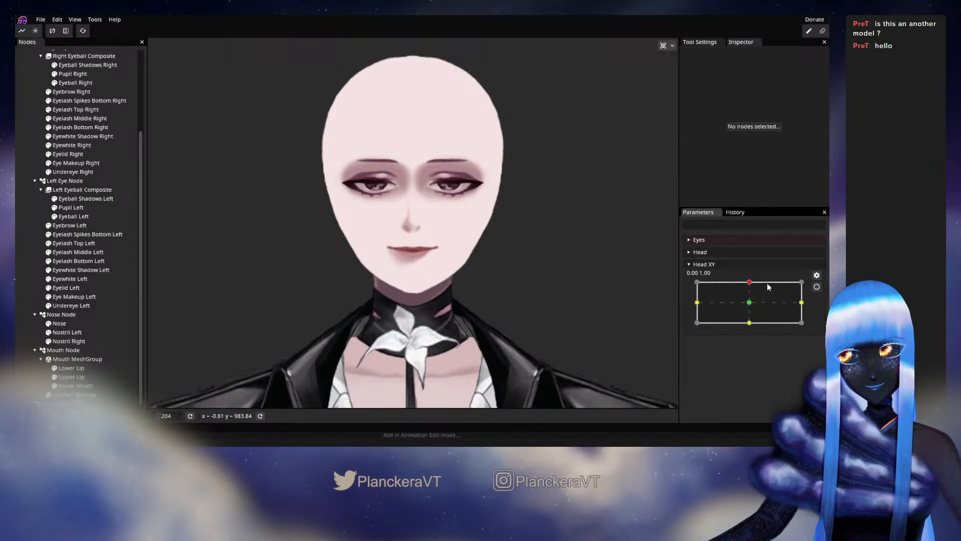
pyautogui.moveTo(749, 281)
pyautogui.mouseDown()
pyautogui.moveTo(749, 303)
pyautogui.moveTo(750, 281)
pyautogui.mouseUp()
# - Push the chin area of the Head mesh slightly upward with a 140.00 circle brush in the upward pose and preview the motion
pyautogui.click(816, 287)
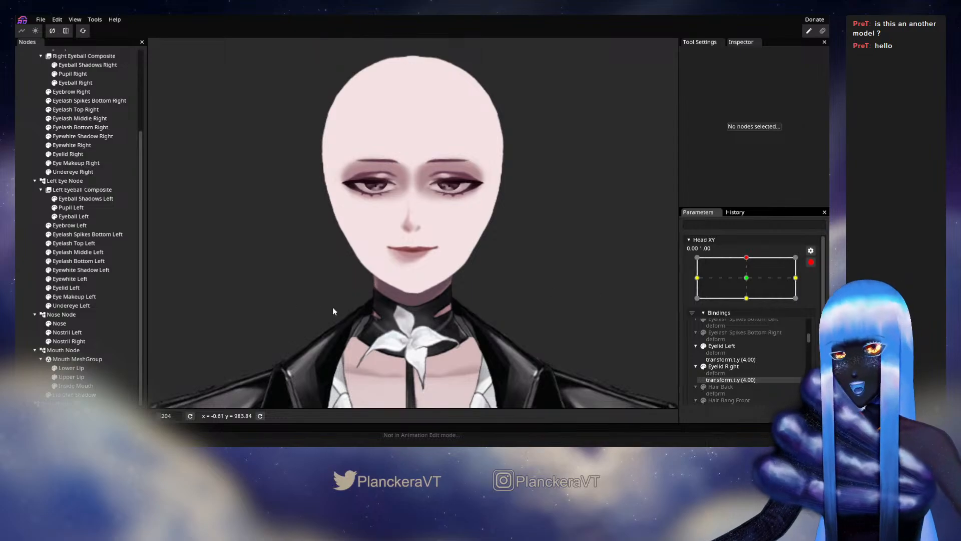
pyautogui.scroll(3, 88, 314)
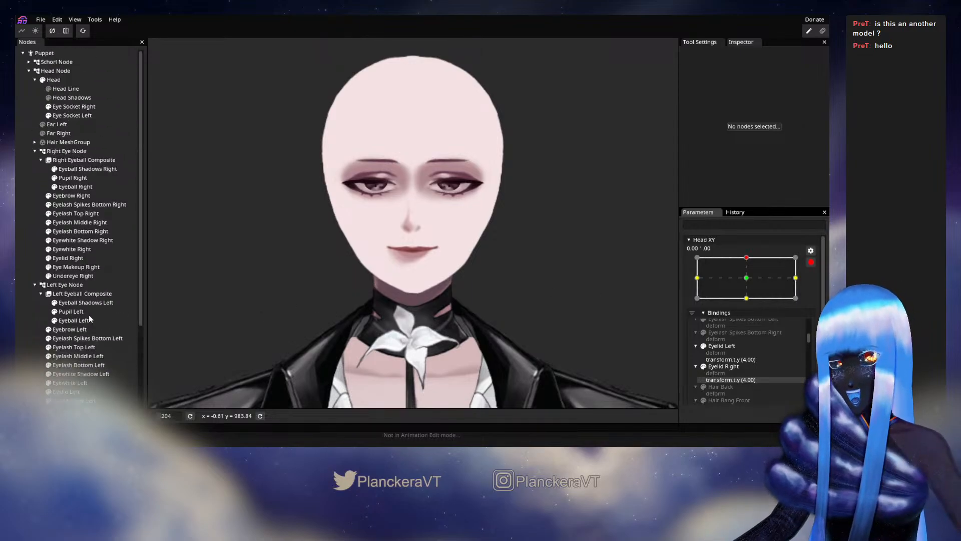
pyautogui.click(55, 80)
pyautogui.scroll(4, 323, 310)
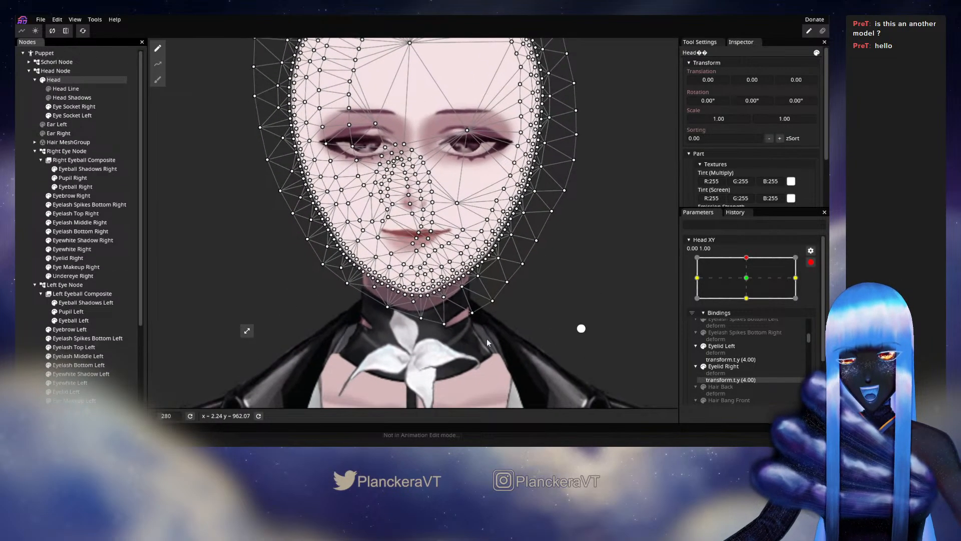
pyautogui.scroll(1, 423, 375)
pyautogui.moveTo(534, 351); pyautogui.dragTo(307, 238)
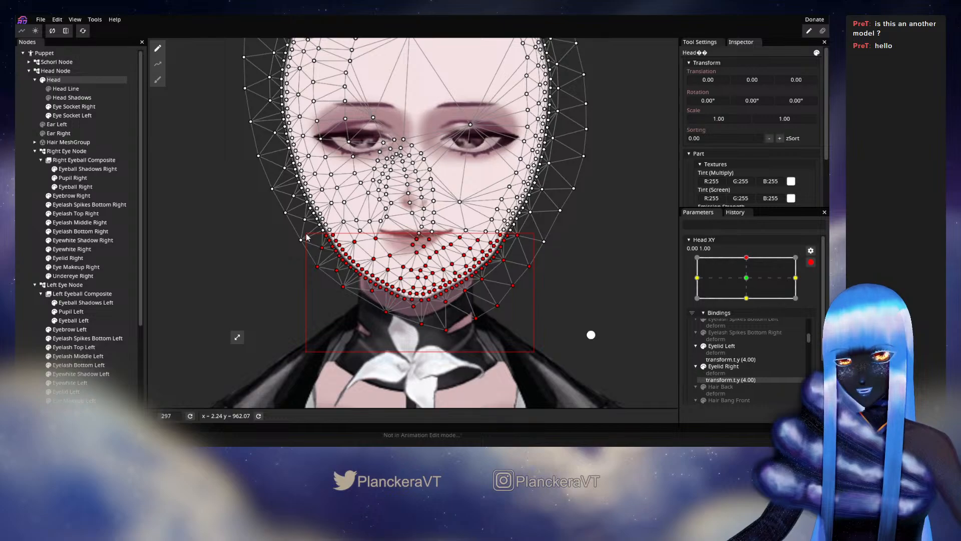
pyautogui.click(224, 247)
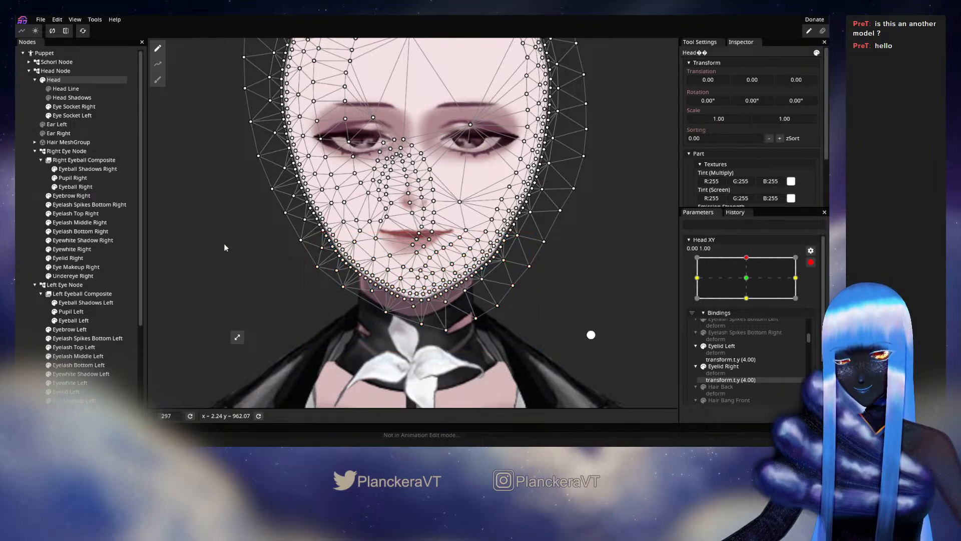
pyautogui.click(156, 89)
pyautogui.scroll(-3, 581, 255)
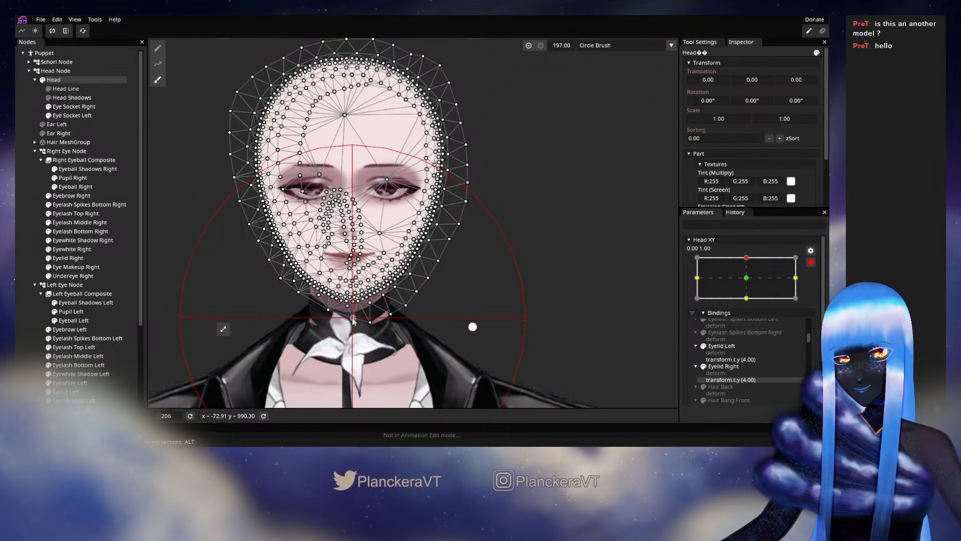
pyautogui.moveTo(640, 84)
pyautogui.mouseDown()
pyautogui.moveTo(614, 81)
pyautogui.moveTo(585, 52)
pyautogui.mouseUp()
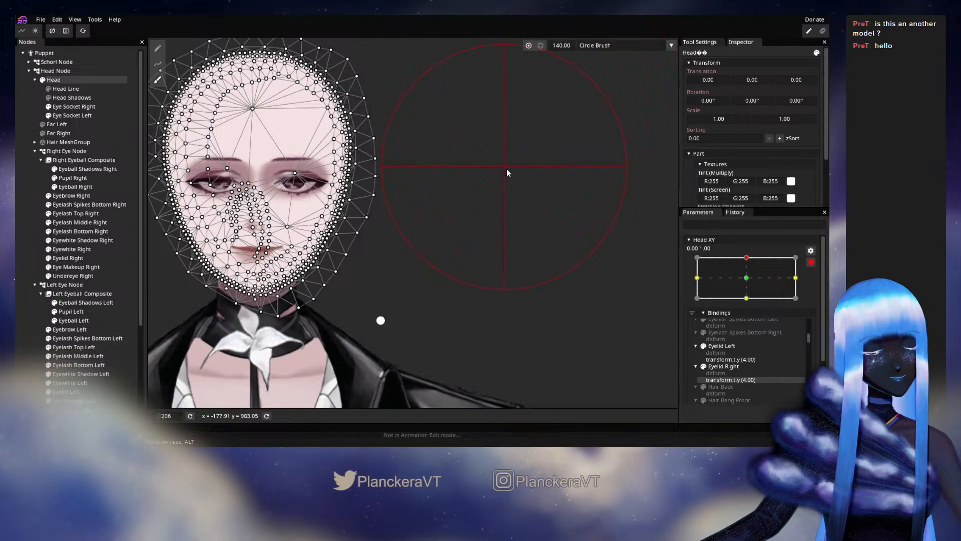
pyautogui.moveTo(270, 312); pyautogui.dragTo(437, 308)
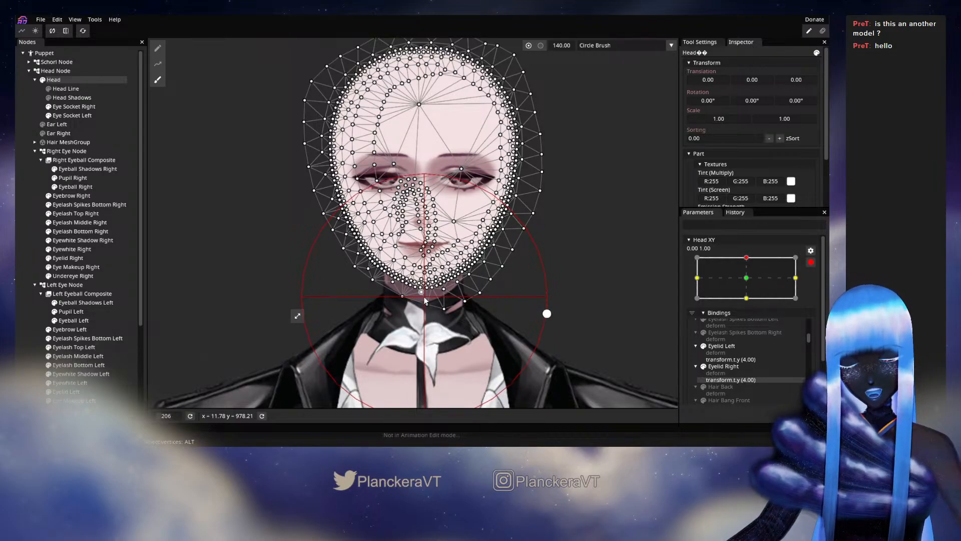
pyautogui.click(31, 264)
pyautogui.click(810, 262)
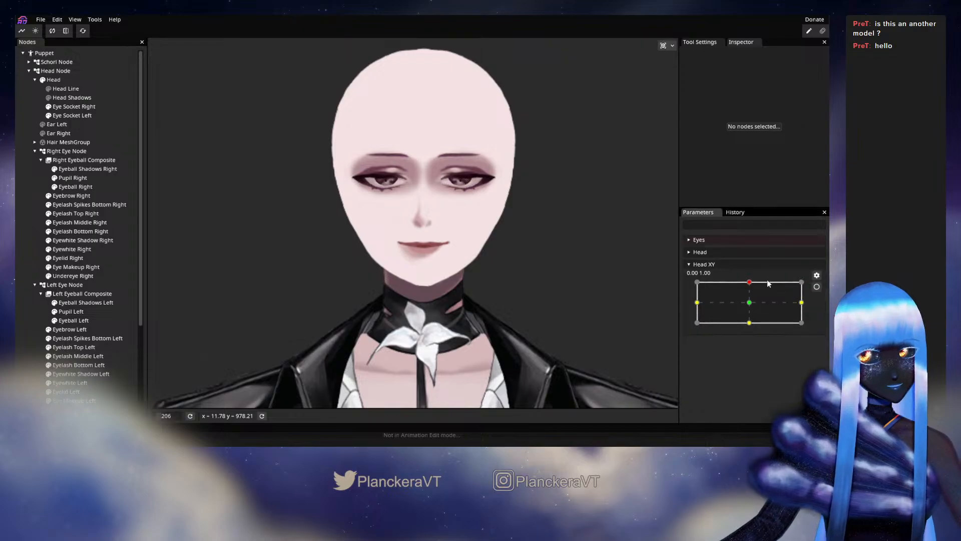
pyautogui.moveTo(751, 283); pyautogui.dragTo(752, 284)
# - Set the Y scale of the Mouth Node to 0.90 in the upward Head XY pose and preview the movement
pyautogui.click(817, 286)
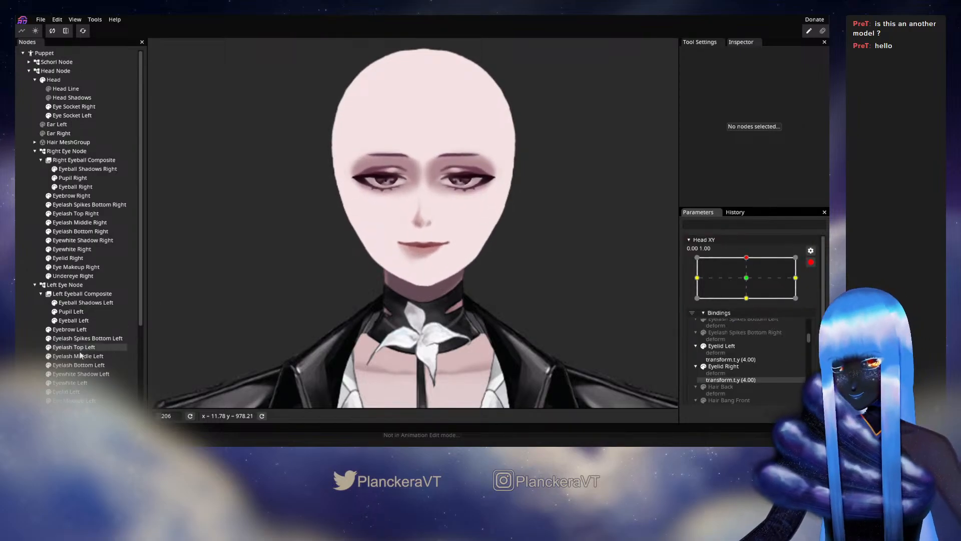
pyautogui.scroll(-4, 89, 327)
pyautogui.click(62, 350)
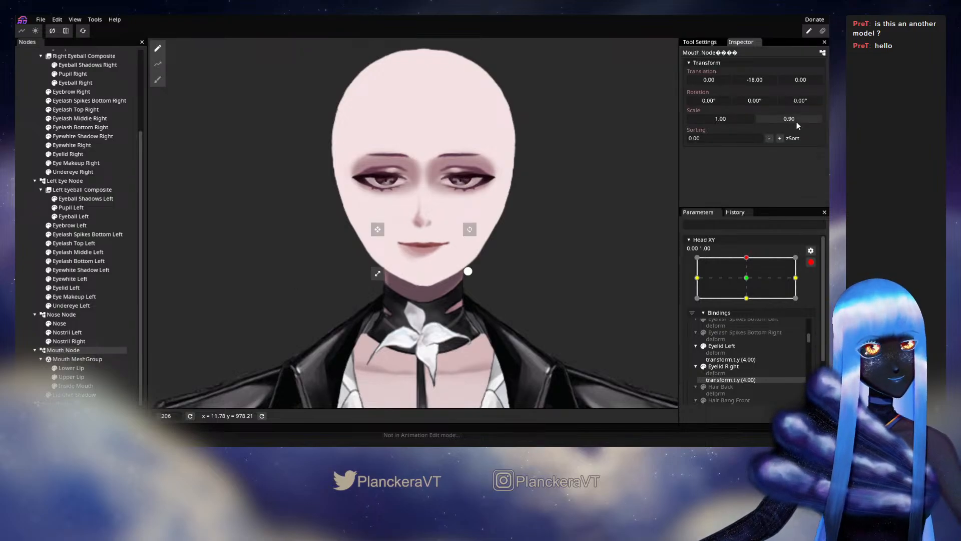
pyautogui.click(39, 294)
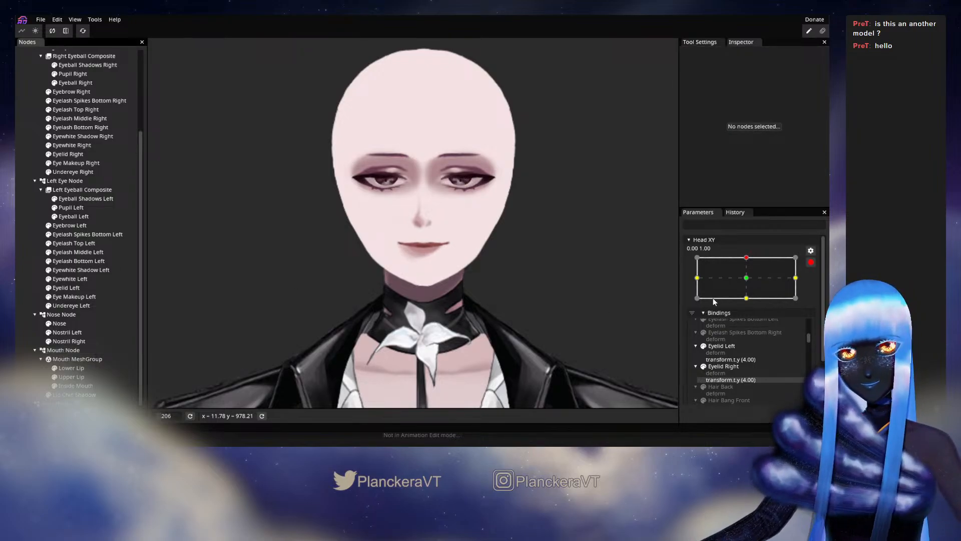
pyautogui.click(811, 262)
pyautogui.click(749, 289)
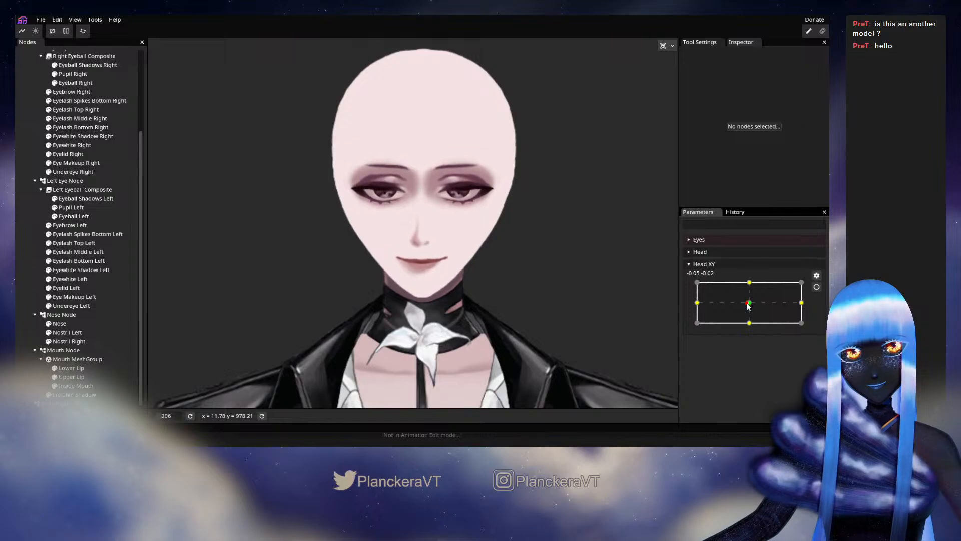
pyautogui.moveTo(748, 290); pyautogui.dragTo(749, 282)
# - Set the Y translation of the Mouth Node to -19.00 in the upward Head XY pose and preview the motion
pyautogui.click(816, 289)
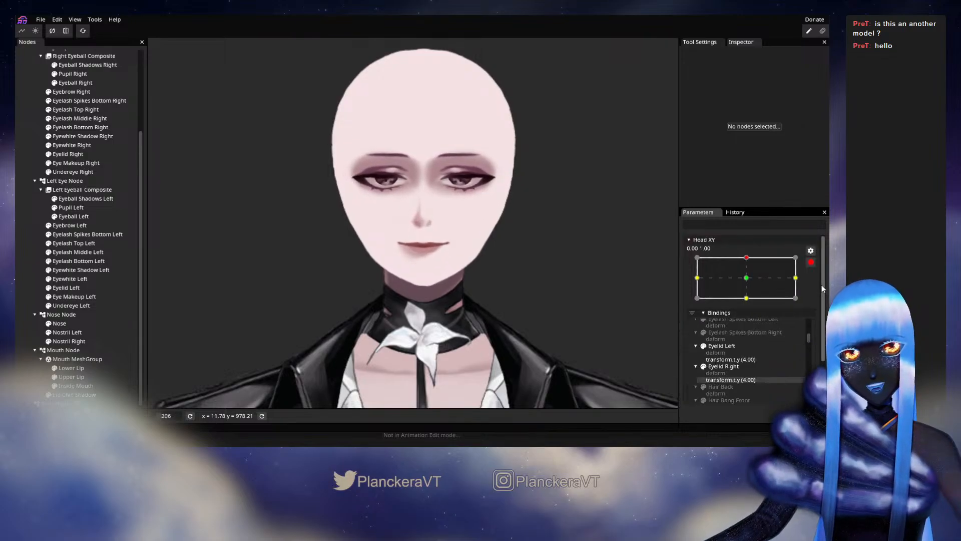
pyautogui.click(62, 351)
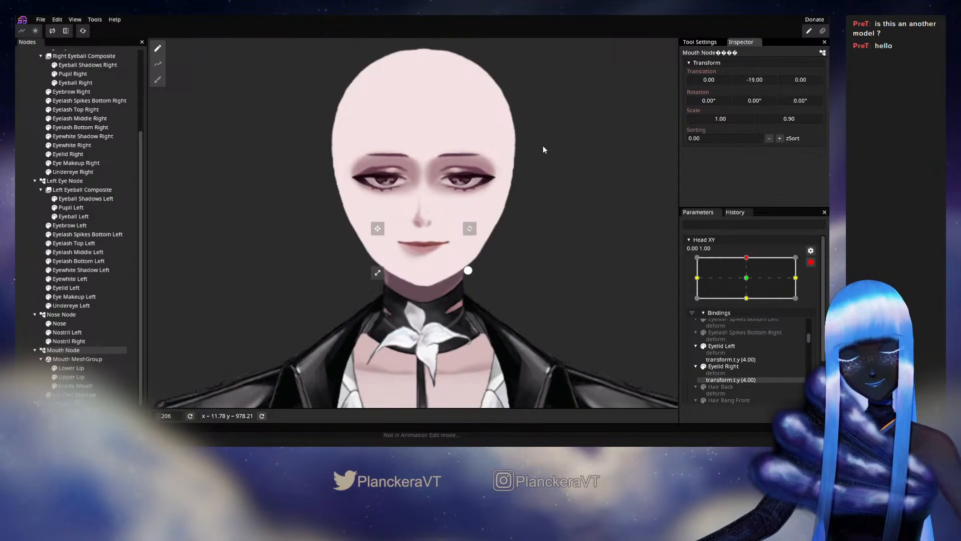
pyautogui.click(19, 295)
pyautogui.click(810, 262)
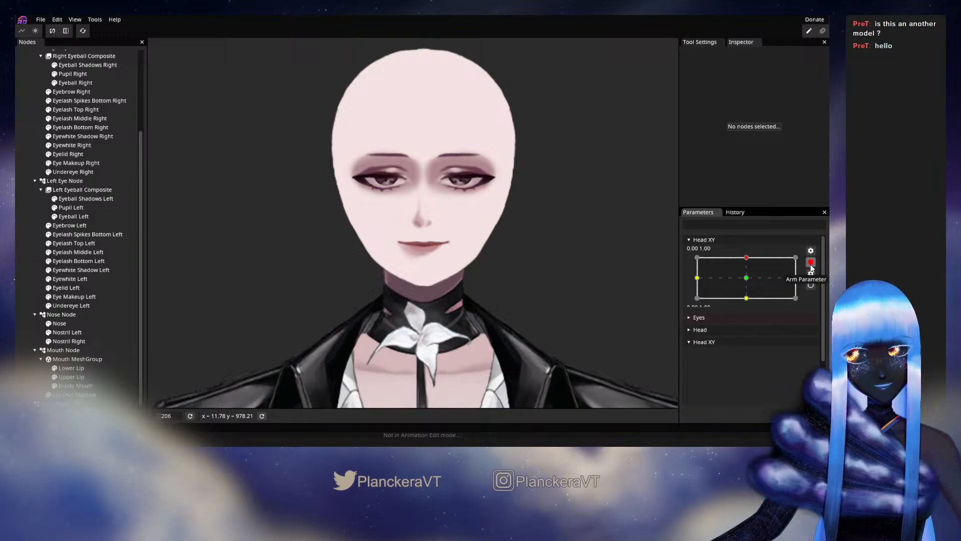
pyautogui.moveTo(749, 281)
pyautogui.mouseDown()
pyautogui.moveTo(750, 305)
pyautogui.moveTo(749, 282)
pyautogui.mouseUp()
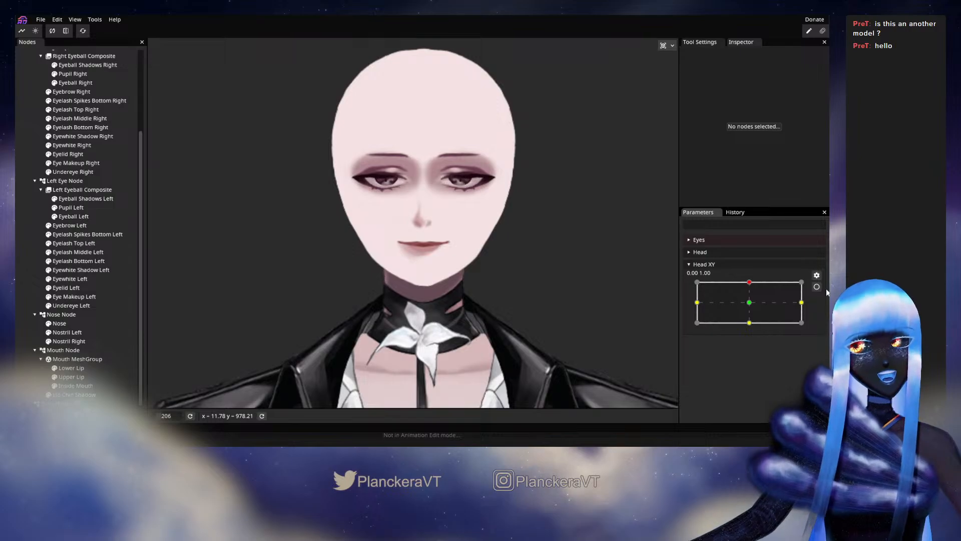
# - Raise the chin of the Head mesh a little further with the 140.00 circle brush in the upward Head XY pose
pyautogui.click(816, 287)
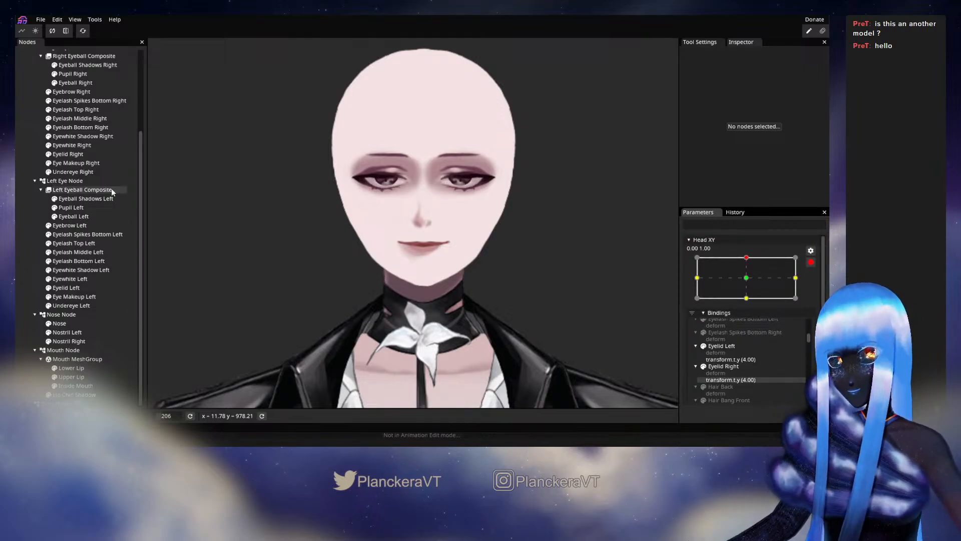
pyautogui.scroll(4, 112, 186)
pyautogui.click(60, 81)
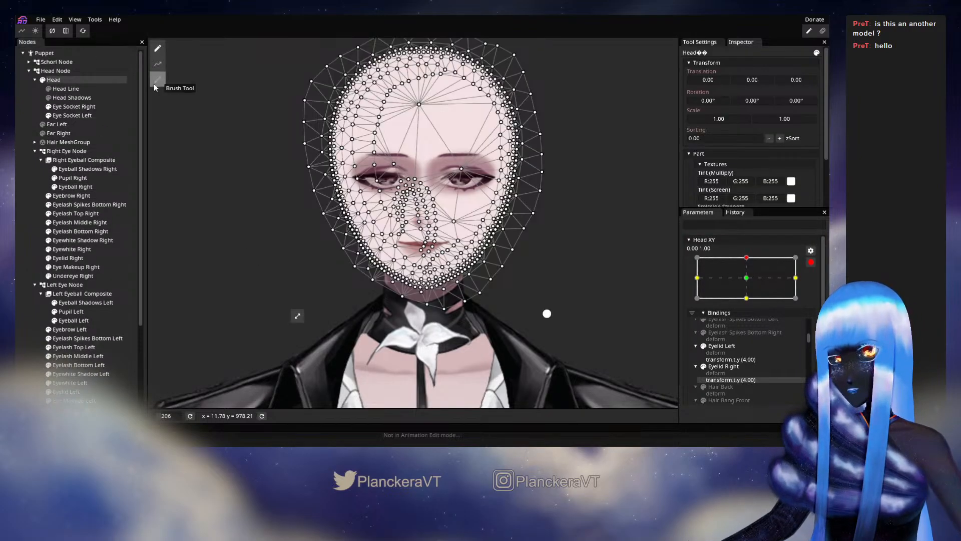
pyautogui.click(157, 81)
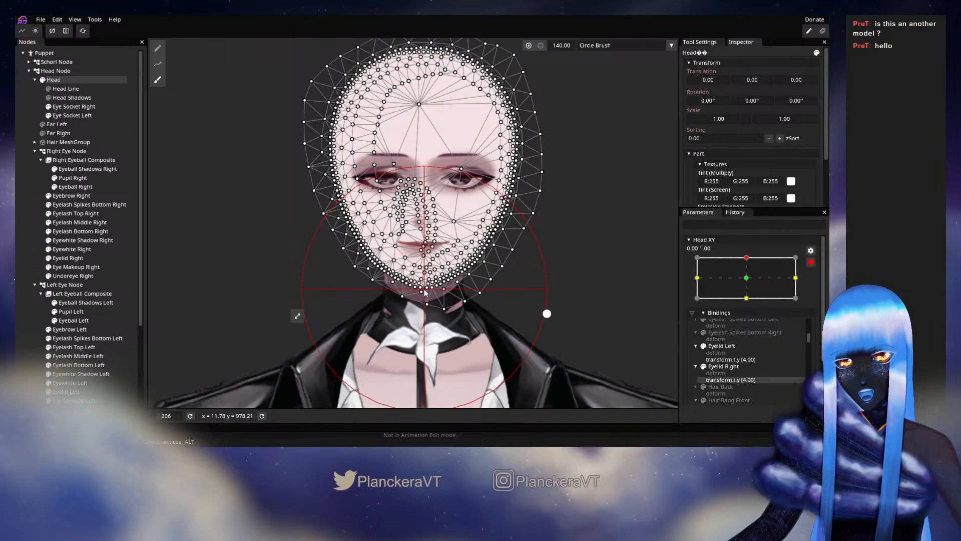
pyautogui.moveTo(424, 289); pyautogui.dragTo(424, 287)
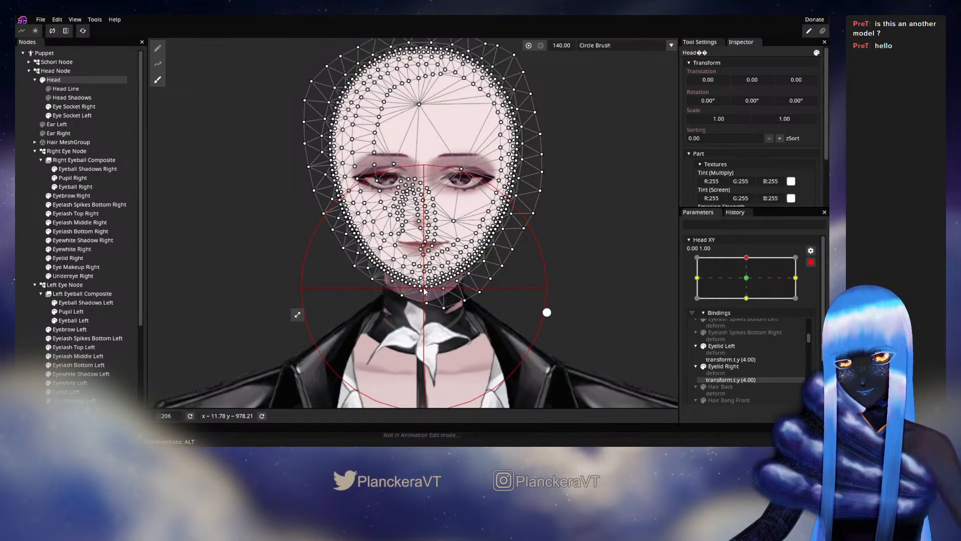
pyautogui.click(20, 228)
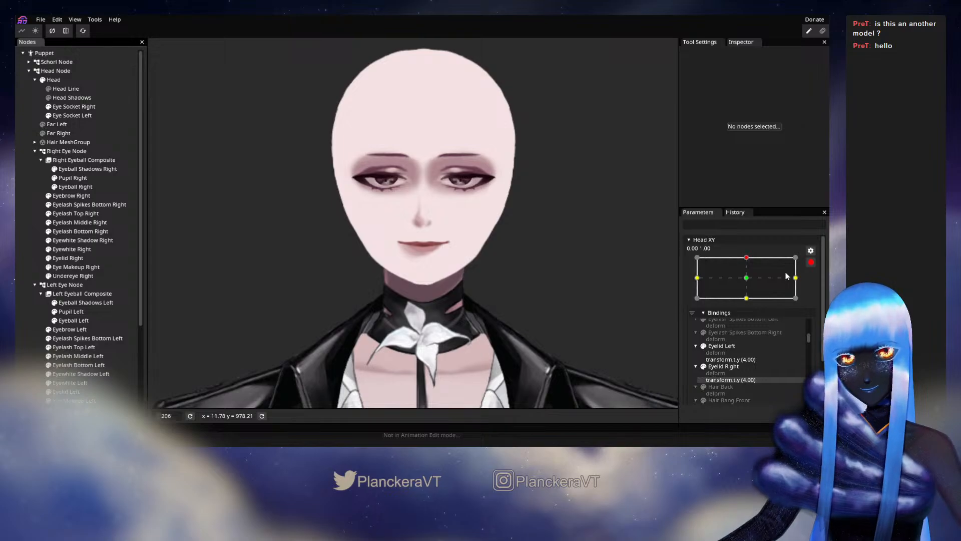
# - Preview the head's upward movement on Head XY and return to editing the upward pose
pyautogui.click(811, 262)
pyautogui.moveTo(750, 282)
pyautogui.mouseDown()
pyautogui.moveTo(751, 304)
pyautogui.moveTo(749, 282)
pyautogui.mouseUp()
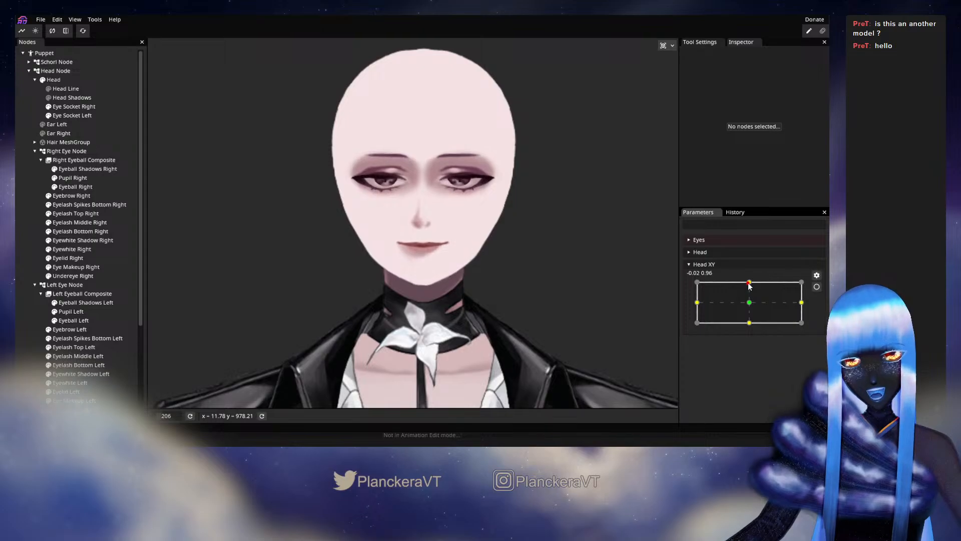
pyautogui.click(816, 286)
# - Push the jawline on the viewer's right of the Head mesh slightly outward with a 59.00 circle brush
pyautogui.scroll(2, 419, 389)
pyautogui.moveTo(396, 353); pyautogui.dragTo(403, 313)
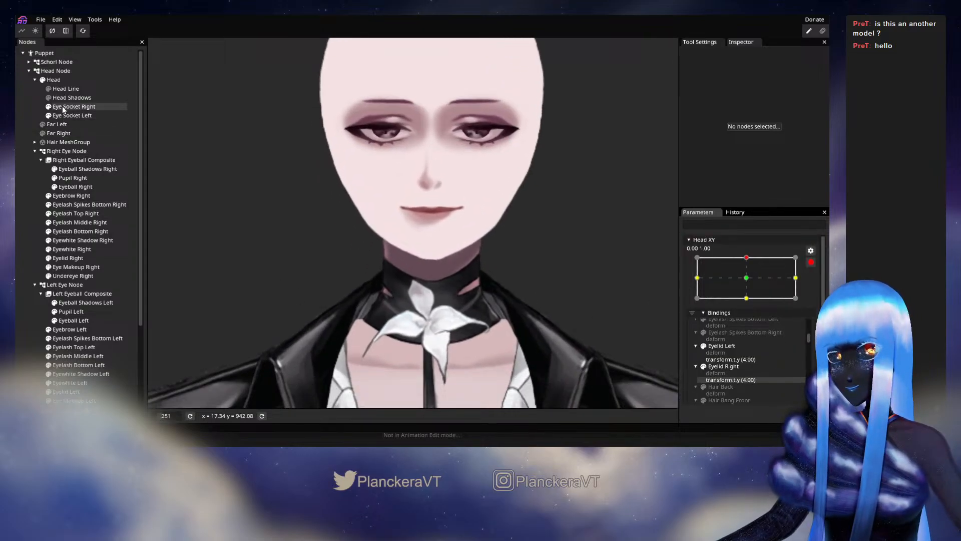
pyautogui.click(55, 82)
pyautogui.click(158, 80)
pyautogui.moveTo(606, 122); pyautogui.dragTo(324, 198)
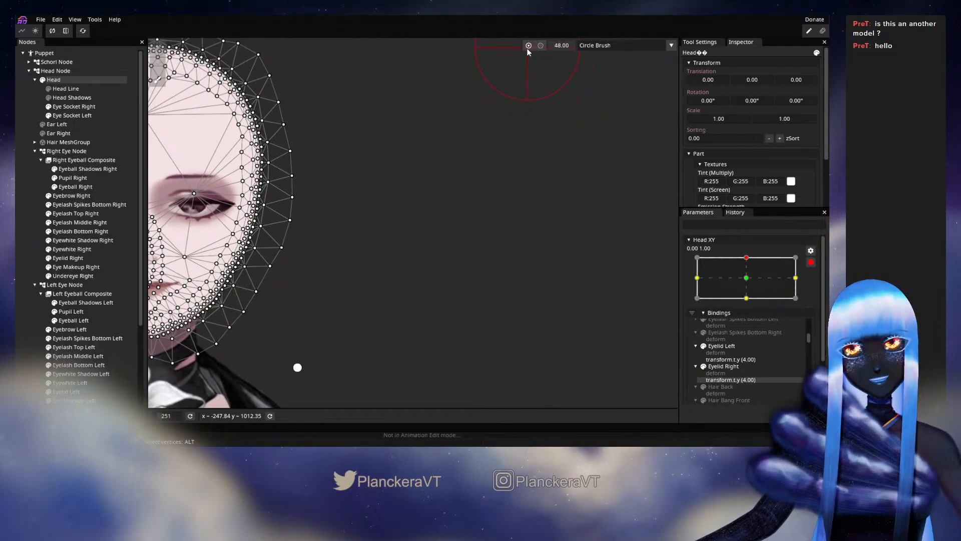
pyautogui.moveTo(563, 44); pyautogui.dragTo(562, 43)
pyautogui.moveTo(413, 262); pyautogui.dragTo(552, 224)
pyautogui.moveTo(453, 299); pyautogui.dragTo(529, 287)
pyautogui.scroll(3, 530, 287)
pyautogui.scroll(1, 531, 286)
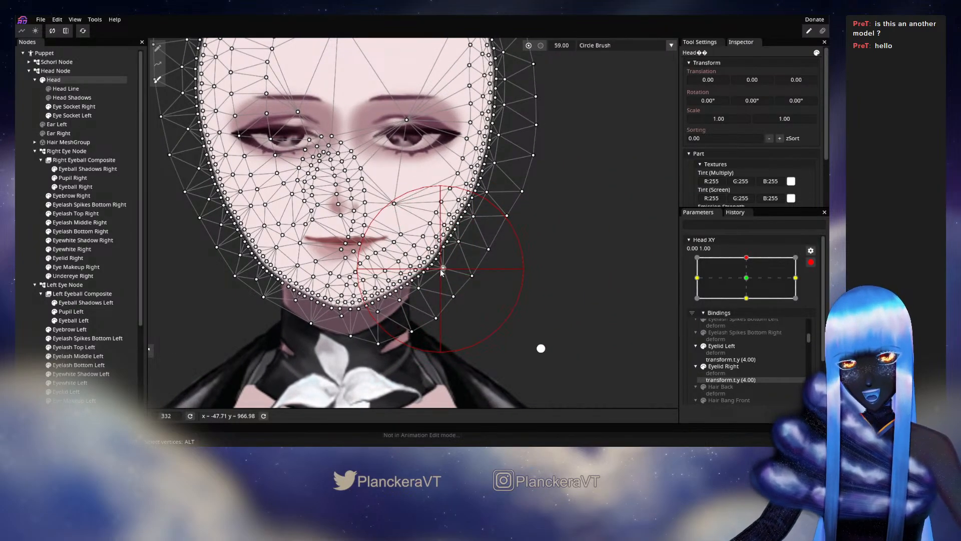
pyautogui.moveTo(440, 266); pyautogui.dragTo(452, 255)
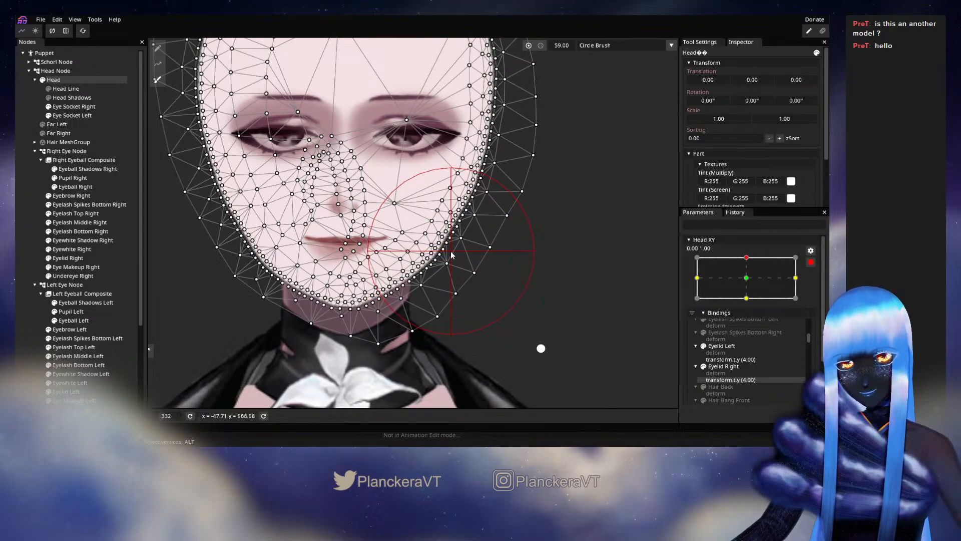
# - Nudge the cheek contours on both sides of the Head mesh slightly inward with the 59.00 circle brush and preview the motion
pyautogui.moveTo(260, 277)
pyautogui.mouseDown()
pyautogui.moveTo(253, 260)
pyautogui.moveTo(349, 313)
pyautogui.mouseUp()
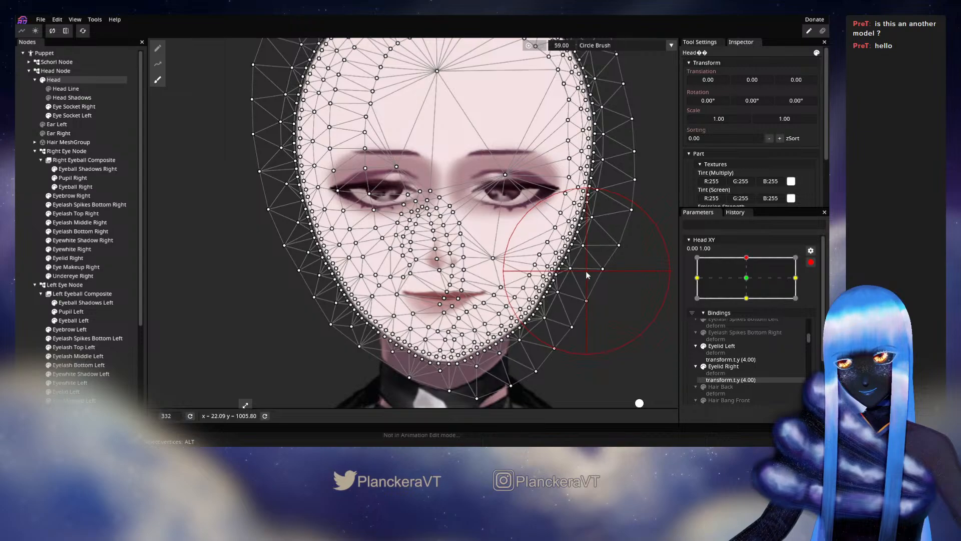
pyautogui.moveTo(616, 206); pyautogui.dragTo(614, 209)
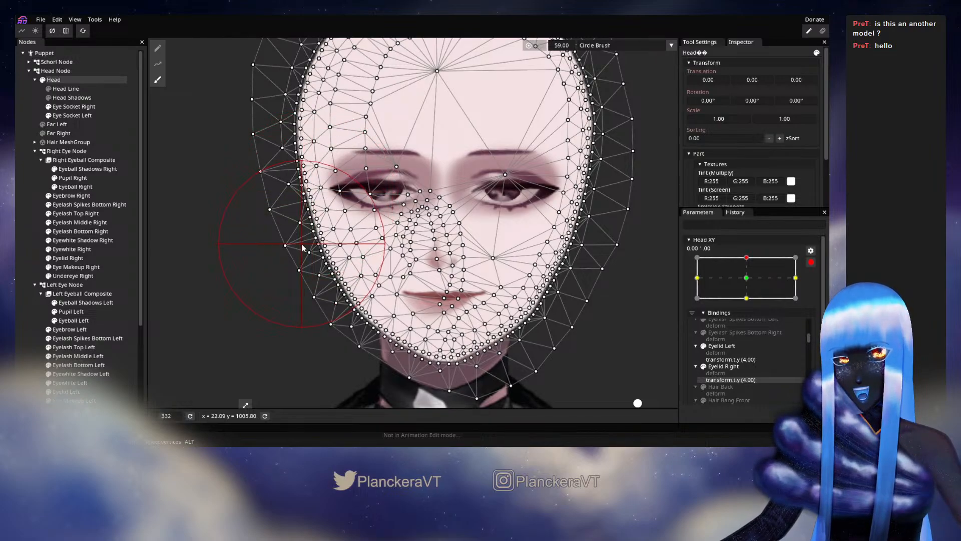
pyautogui.moveTo(318, 251); pyautogui.dragTo(320, 250)
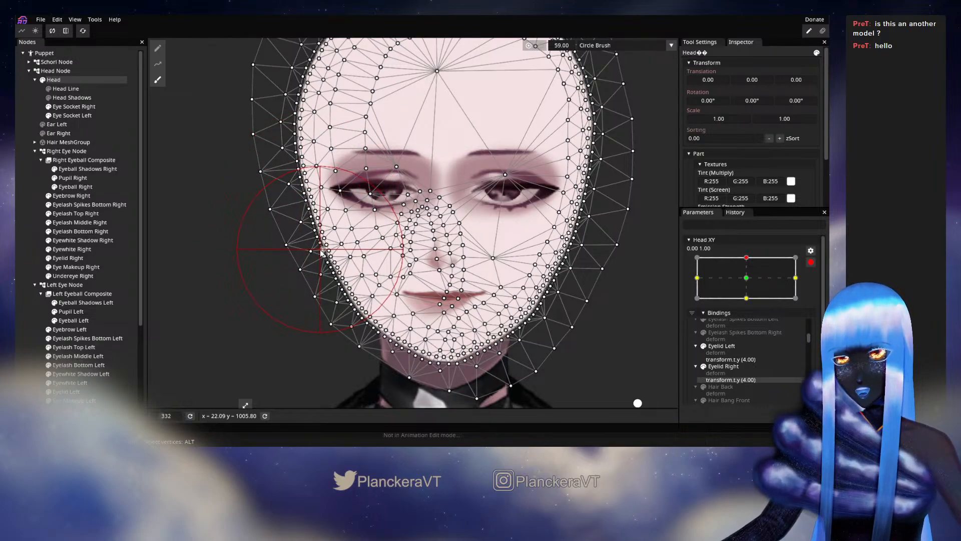
pyautogui.click(26, 248)
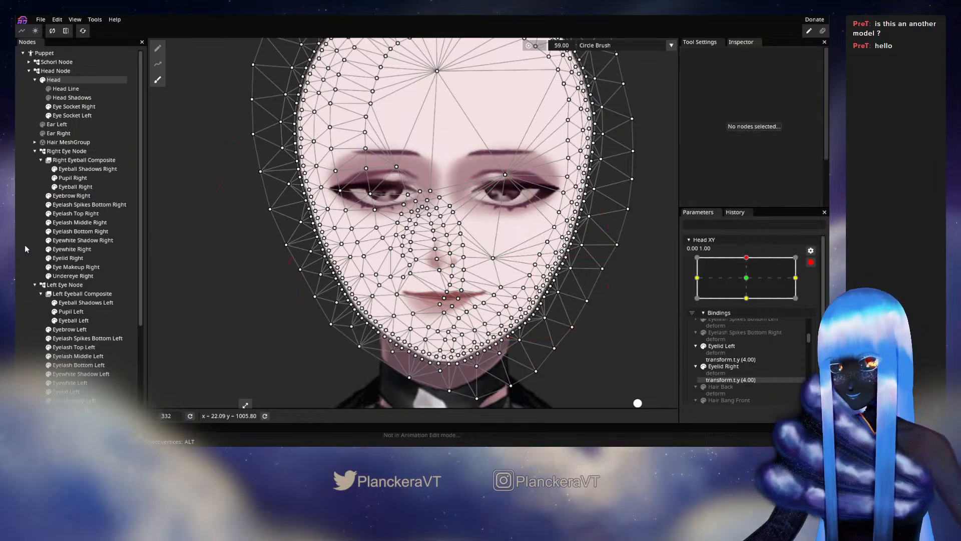
pyautogui.scroll(-3, 584, 294)
pyautogui.moveTo(574, 310); pyautogui.dragTo(576, 295)
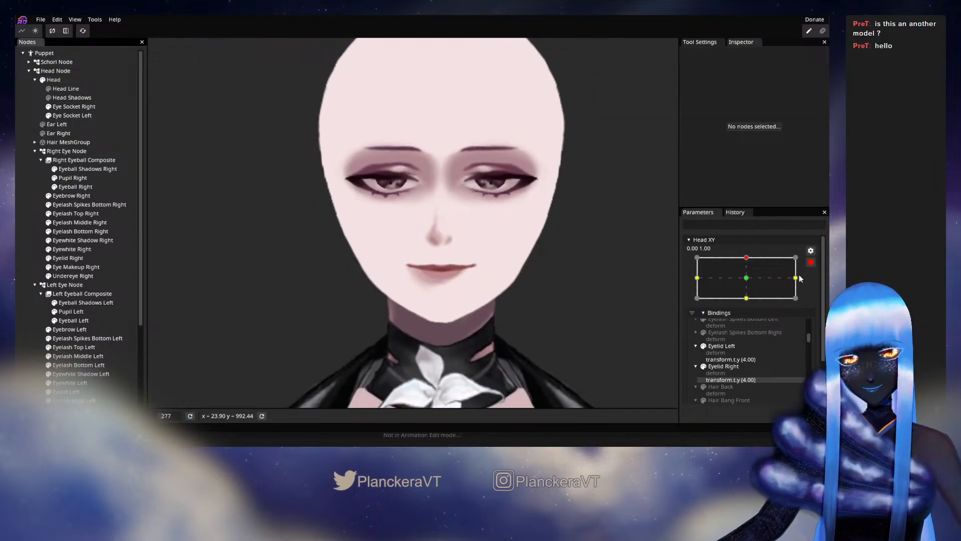
pyautogui.click(810, 262)
pyautogui.moveTo(749, 283)
pyautogui.mouseDown()
pyautogui.moveTo(748, 304)
pyautogui.moveTo(749, 283)
pyautogui.mouseUp()
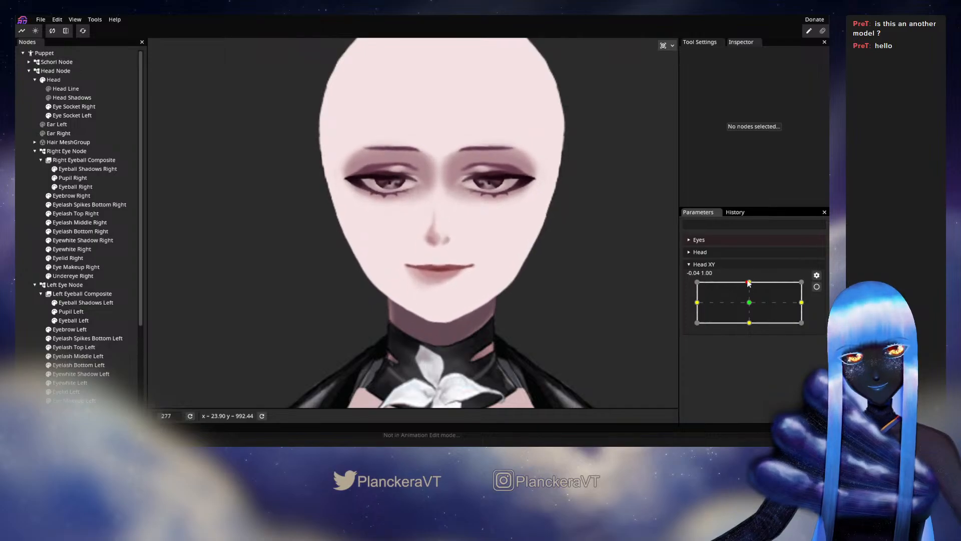
pyautogui.click(816, 287)
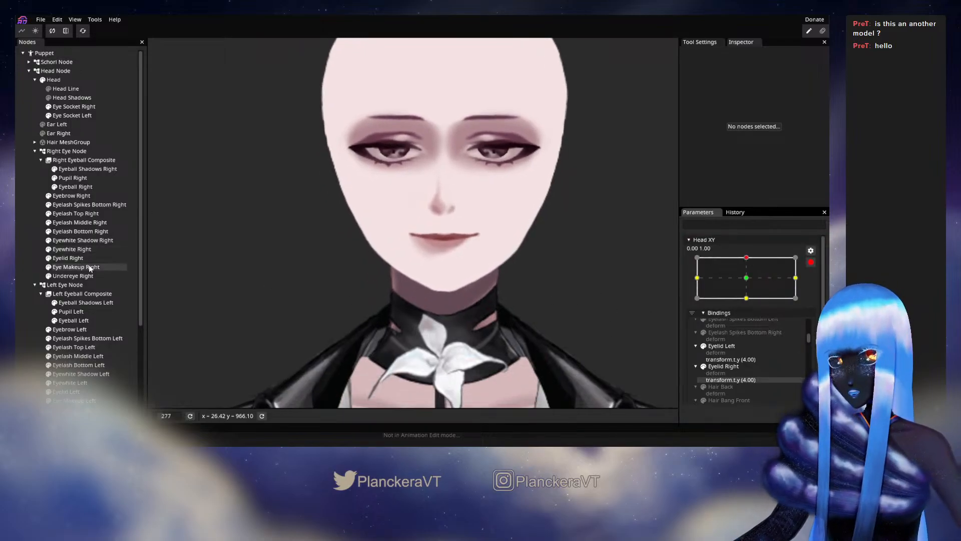
# - Examine the Head Line mesh and the lower face outline up close in the upward Head XY pose
pyautogui.click(65, 89)
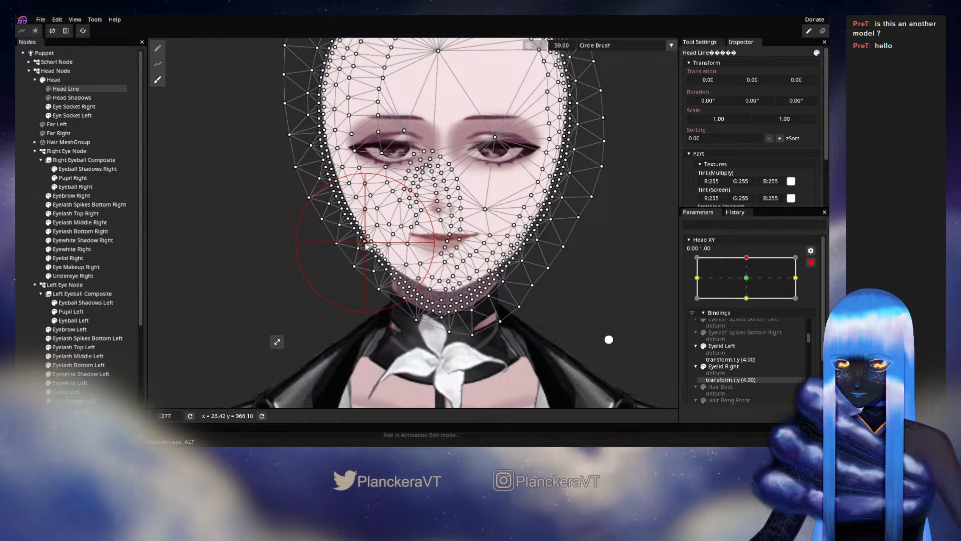
pyautogui.click(27, 245)
pyautogui.scroll(4, 293, 288)
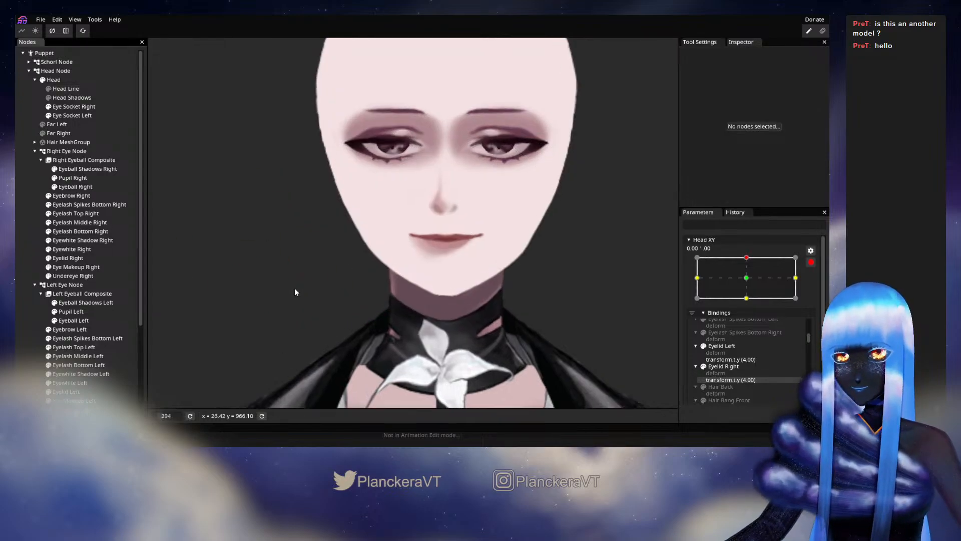
pyautogui.scroll(1, 321, 293)
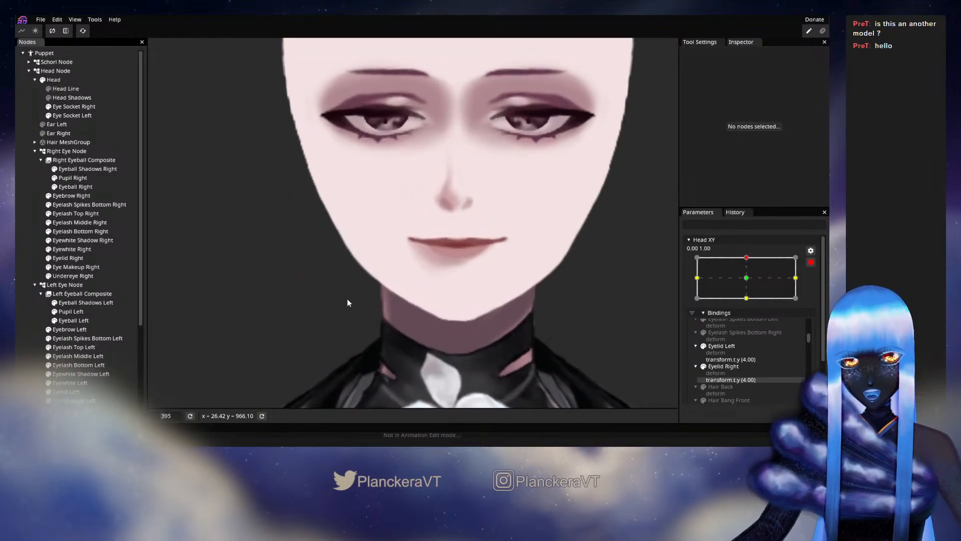
pyautogui.moveTo(347, 298); pyautogui.dragTo(299, 301)
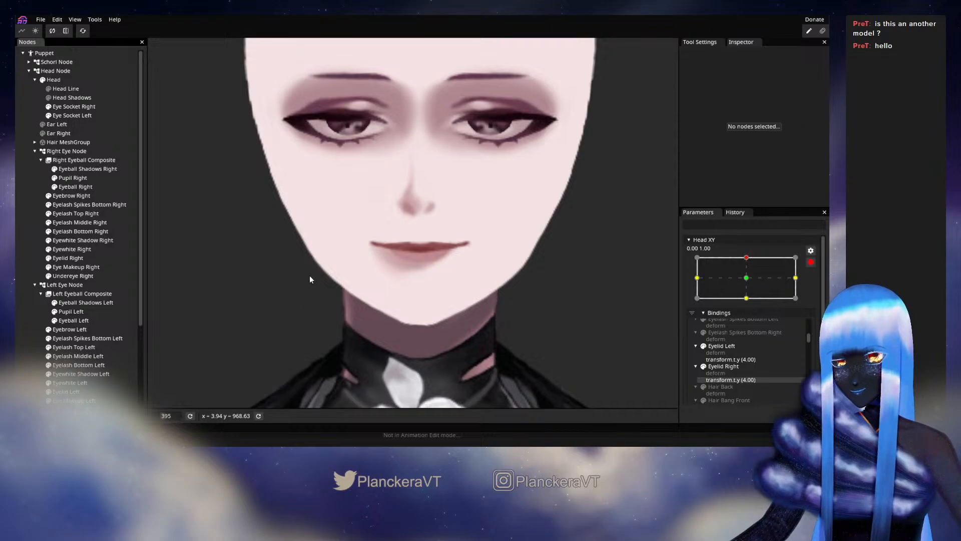
pyautogui.scroll(1, 197, 238)
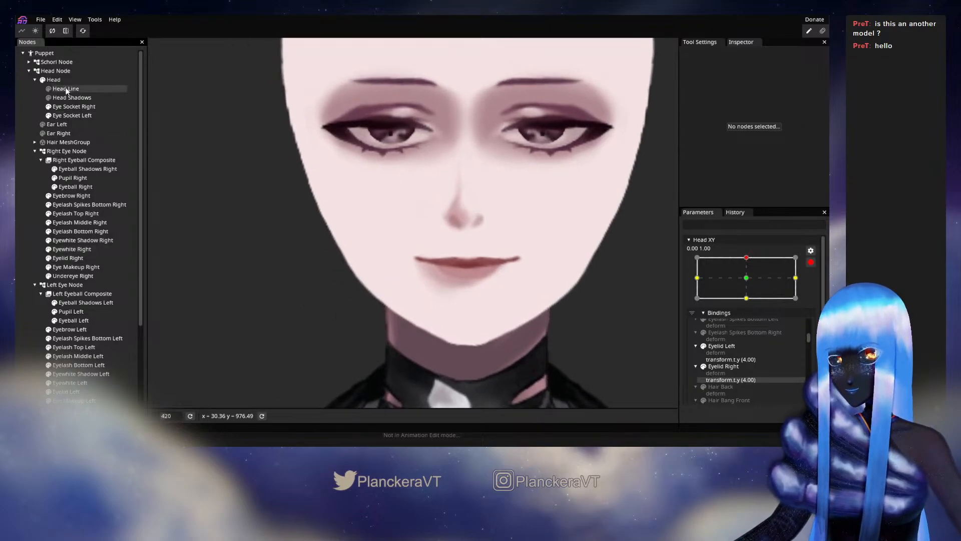
# - Refine the jawline on the viewer's left of the Head mesh with a 32.00 circle brush in the upward pose
pyautogui.click(54, 80)
pyautogui.click(158, 80)
pyautogui.scroll(1, 231, 232)
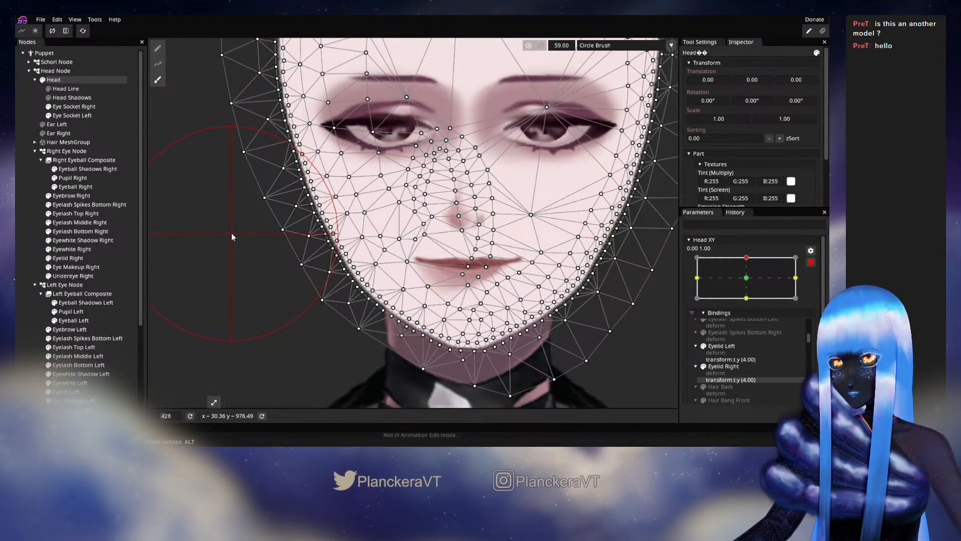
pyautogui.click(157, 48)
pyautogui.scroll(4, 359, 271)
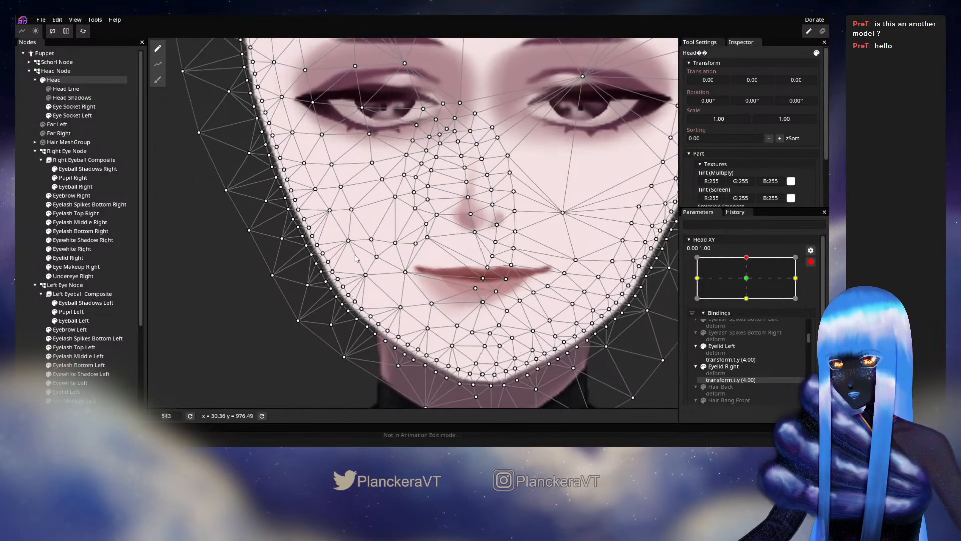
pyautogui.scroll(4, 359, 270)
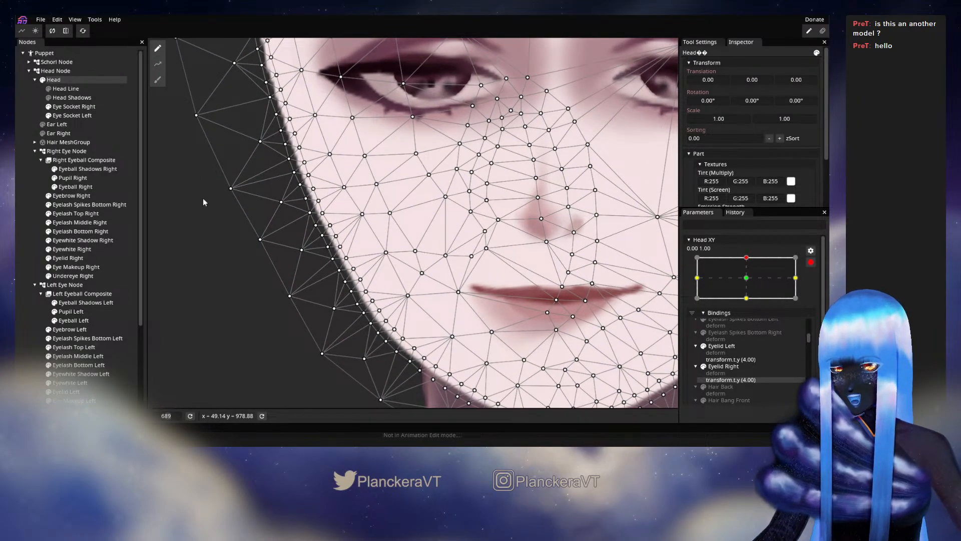
pyautogui.click(165, 77)
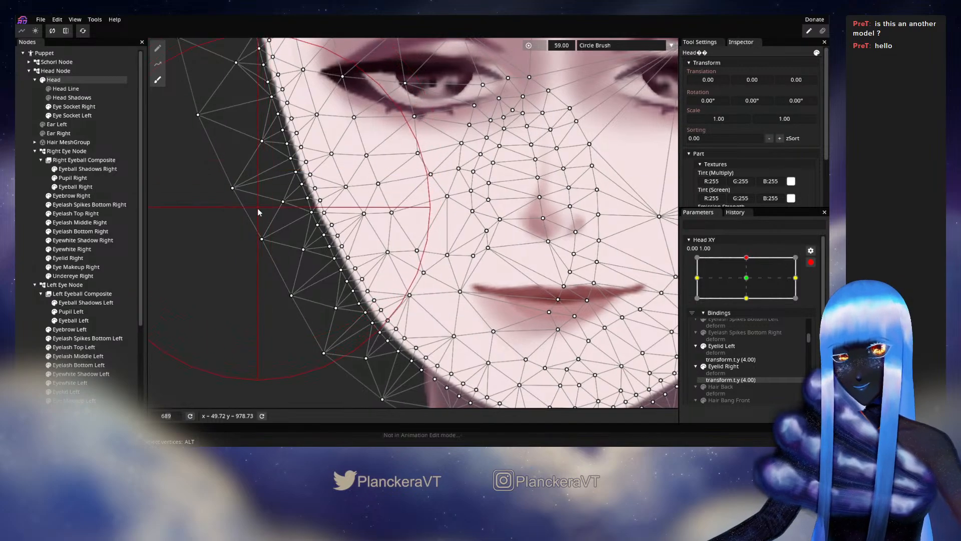
pyautogui.moveTo(286, 220)
pyautogui.mouseDown()
pyautogui.moveTo(435, 211)
pyautogui.moveTo(388, 200)
pyautogui.mouseUp()
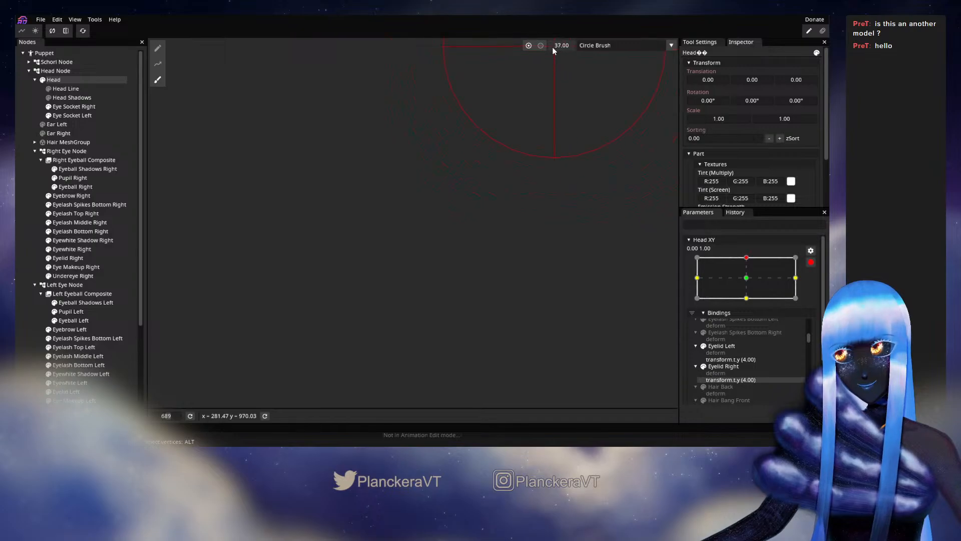
pyautogui.moveTo(552, 49); pyautogui.dragTo(550, 49)
pyautogui.moveTo(555, 147); pyautogui.dragTo(399, 221)
pyautogui.moveTo(475, 208); pyautogui.dragTo(364, 238)
pyautogui.moveTo(430, 205); pyautogui.dragTo(366, 257)
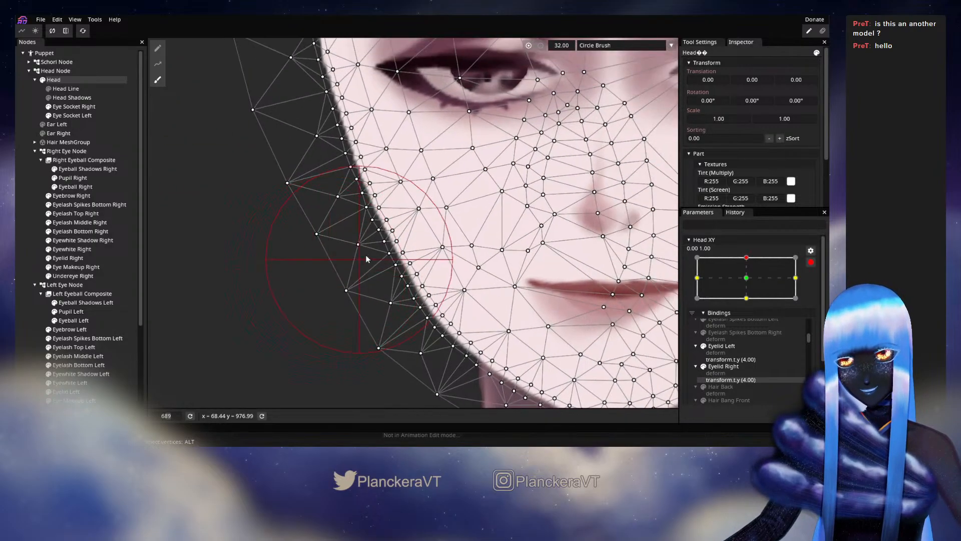
pyautogui.moveTo(369, 219); pyautogui.dragTo(372, 218)
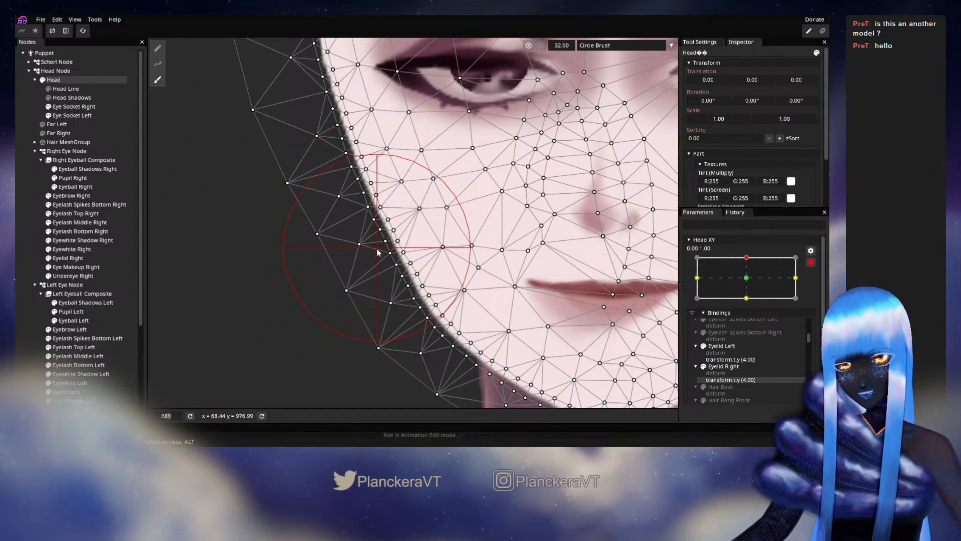
# - Adjust individual vertices along the viewer's left cheek and jaw edge of the Head mesh with the Vertex Tool
pyautogui.click(155, 52)
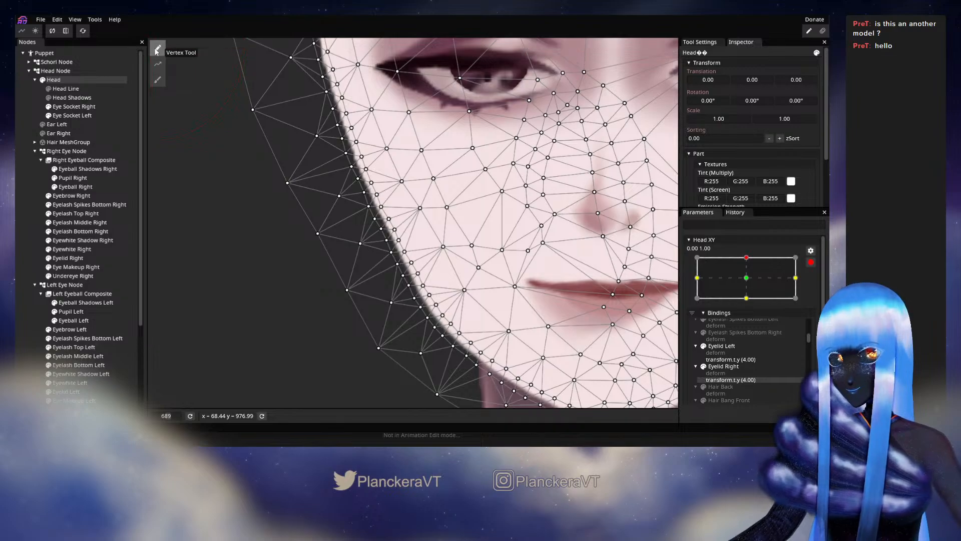
pyautogui.scroll(2, 428, 288)
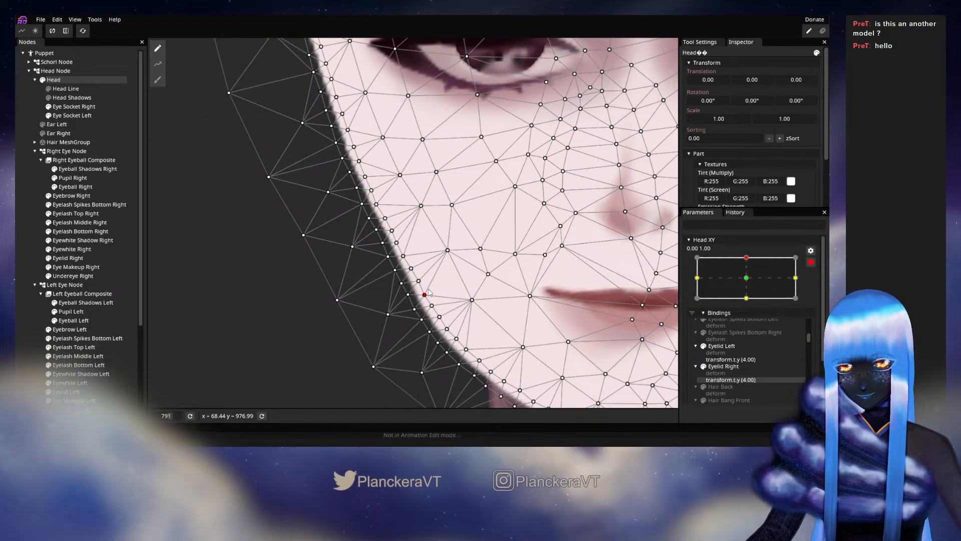
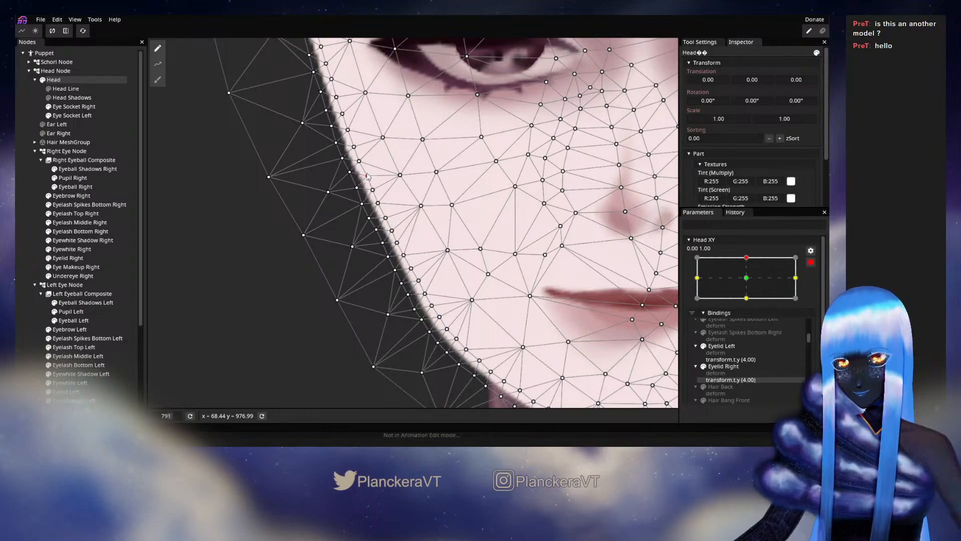
pyautogui.moveTo(367, 176); pyautogui.dragTo(372, 237)
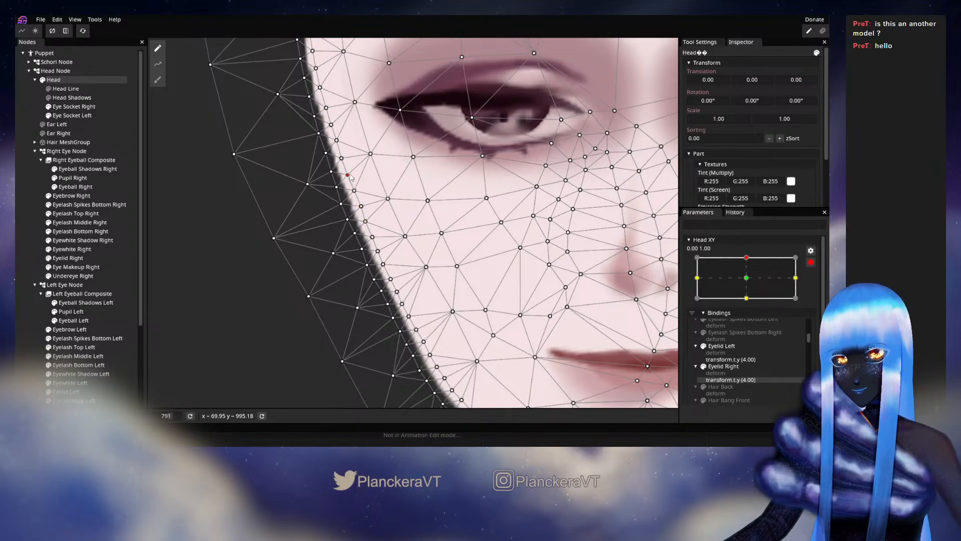
pyautogui.moveTo(479, 316); pyautogui.dragTo(336, 213)
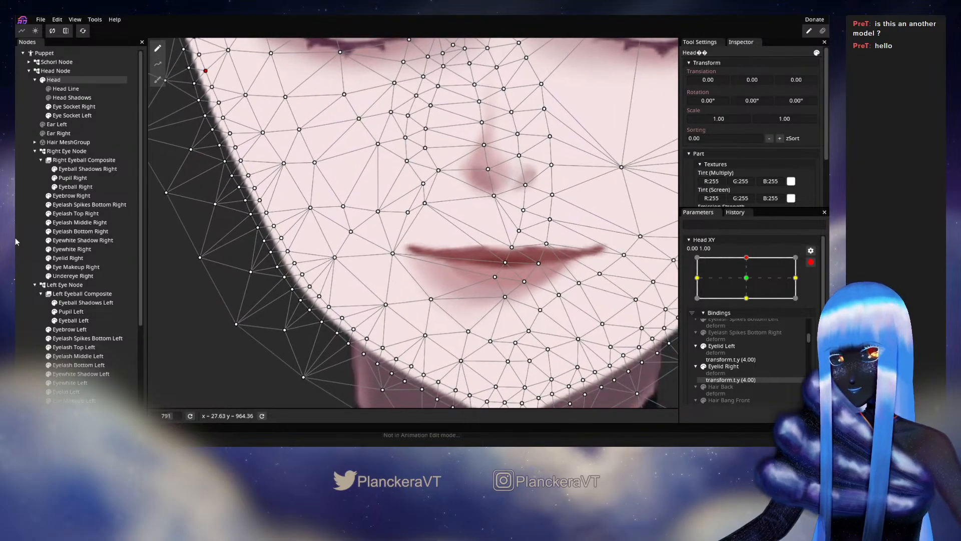
pyautogui.click(286, 322)
pyautogui.scroll(-1, 371, 324)
pyautogui.scroll(-5, 371, 325)
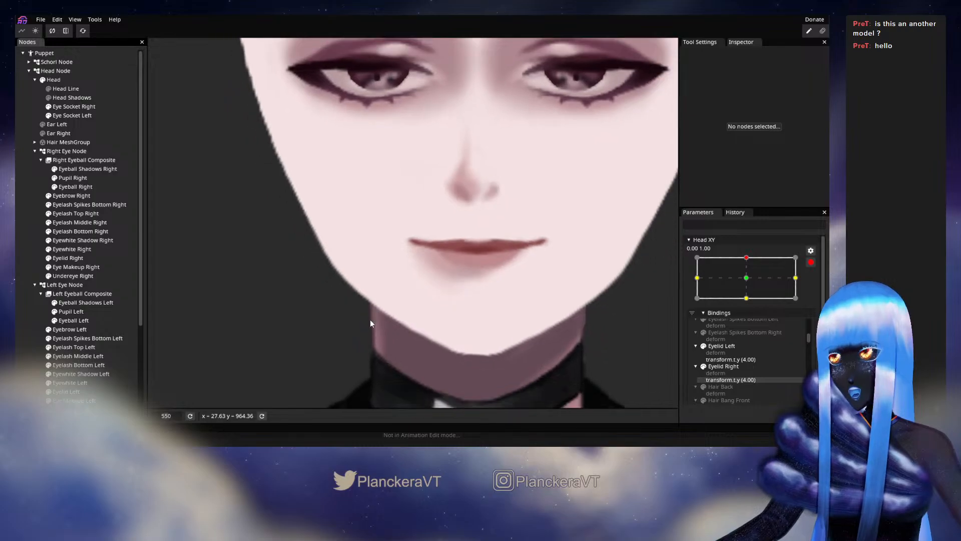
pyautogui.scroll(-5, 369, 317)
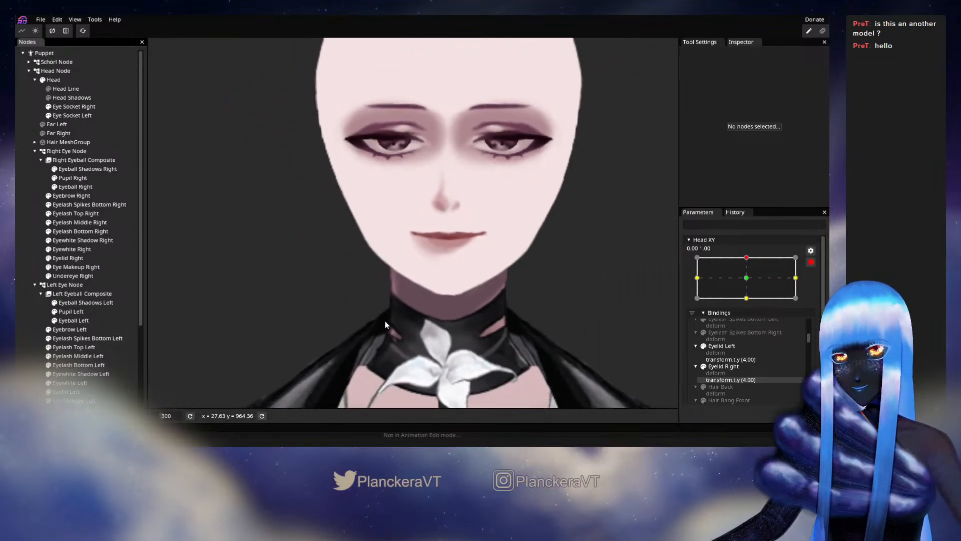
pyautogui.scroll(-2, 484, 325)
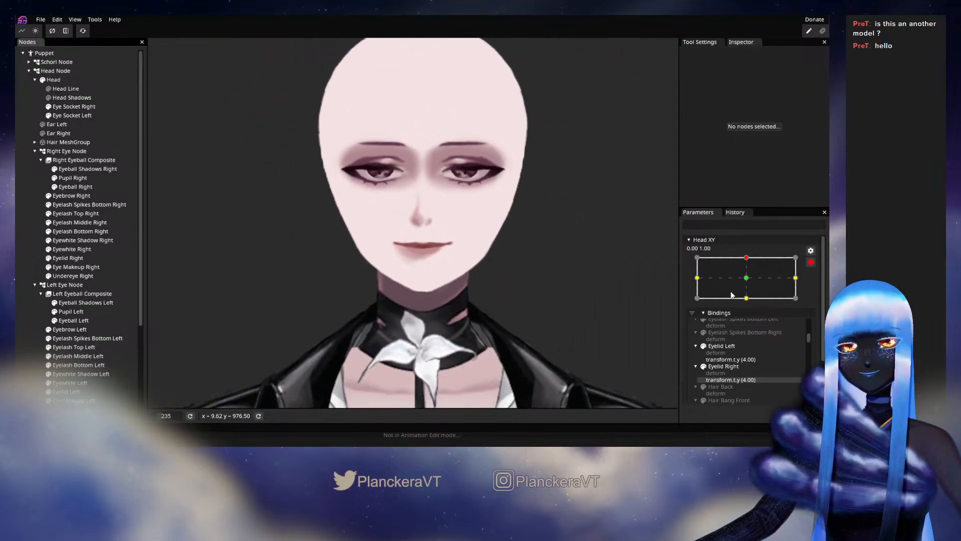
# - Preview the upward head movement with the reshaped jaw, return to editing the upward pose and inspect the chin closely
pyautogui.click(810, 262)
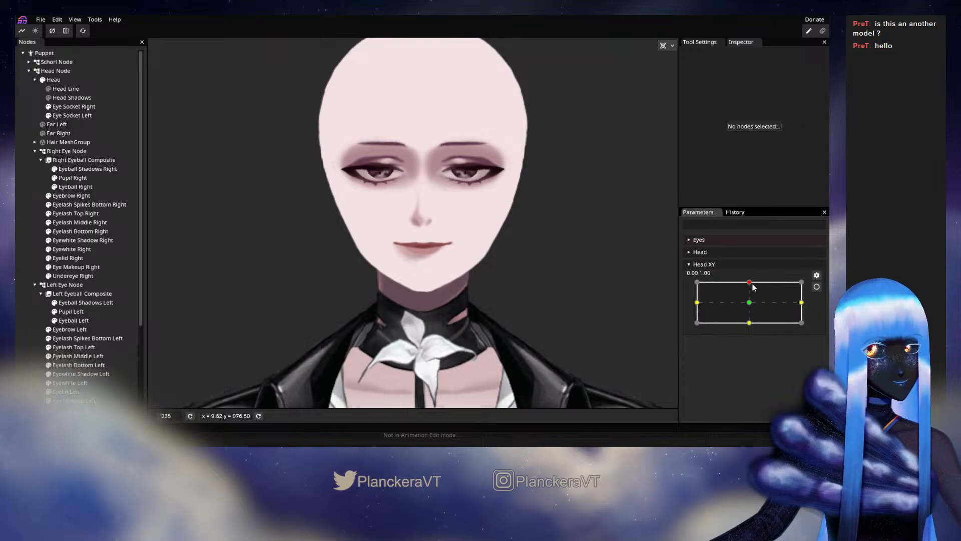
pyautogui.moveTo(753, 287)
pyautogui.mouseDown()
pyautogui.moveTo(749, 303)
pyautogui.moveTo(744, 292)
pyautogui.moveTo(750, 304)
pyautogui.moveTo(750, 283)
pyautogui.moveTo(750, 304)
pyautogui.moveTo(749, 283)
pyautogui.mouseUp()
pyautogui.click(815, 287)
pyautogui.scroll(5, 320, 242)
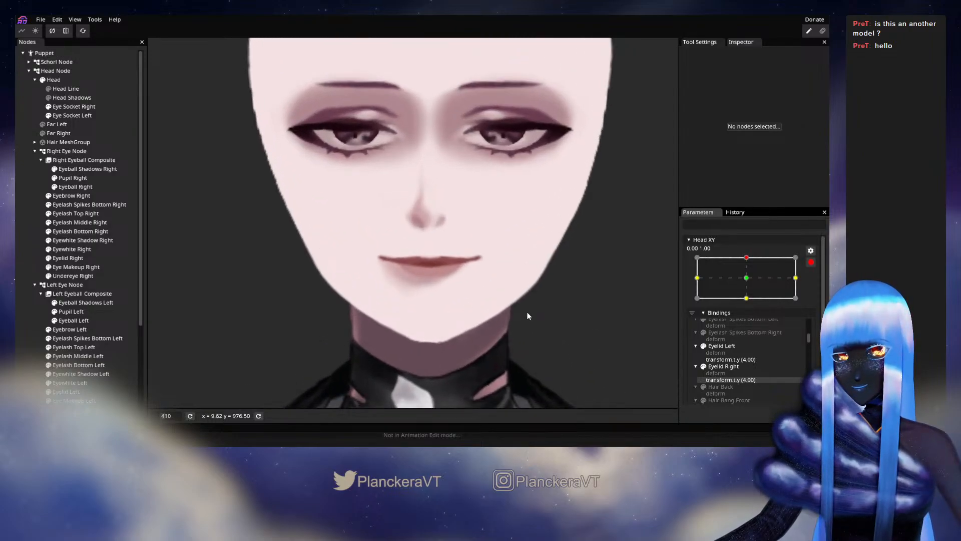
pyautogui.moveTo(519, 314); pyautogui.dragTo(503, 297)
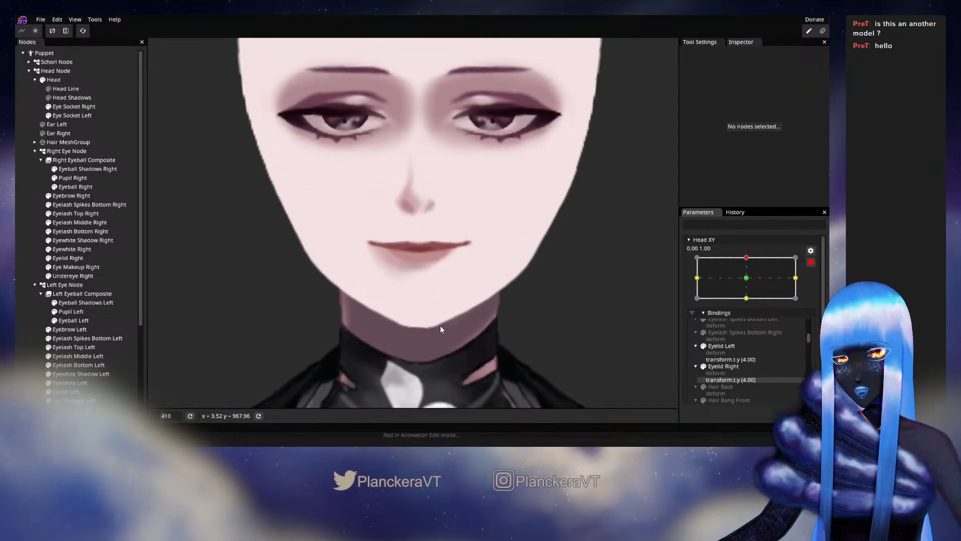
# - Examine the Head mesh around the jaw and chin in the upward Head XY pose
pyautogui.moveTo(459, 348); pyautogui.dragTo(468, 309)
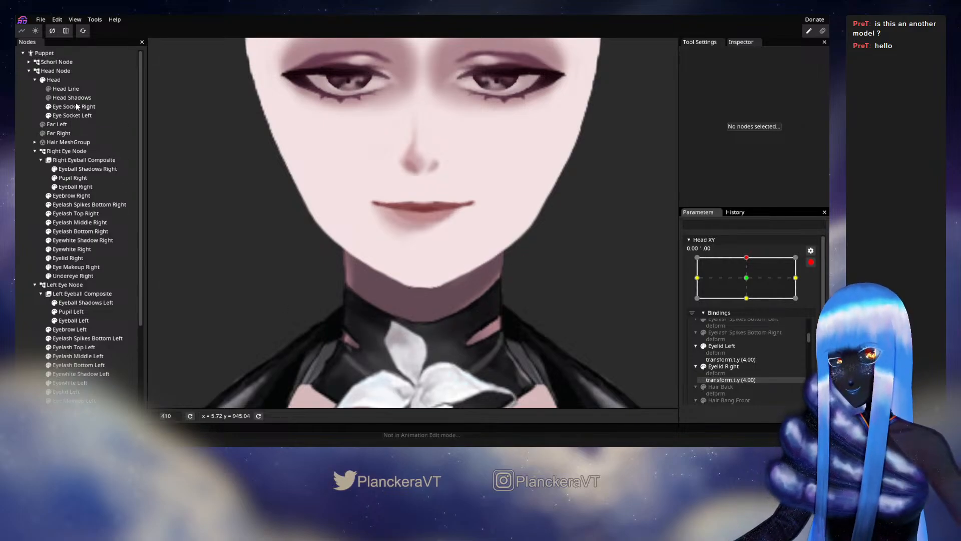
pyautogui.doubleClick(59, 81)
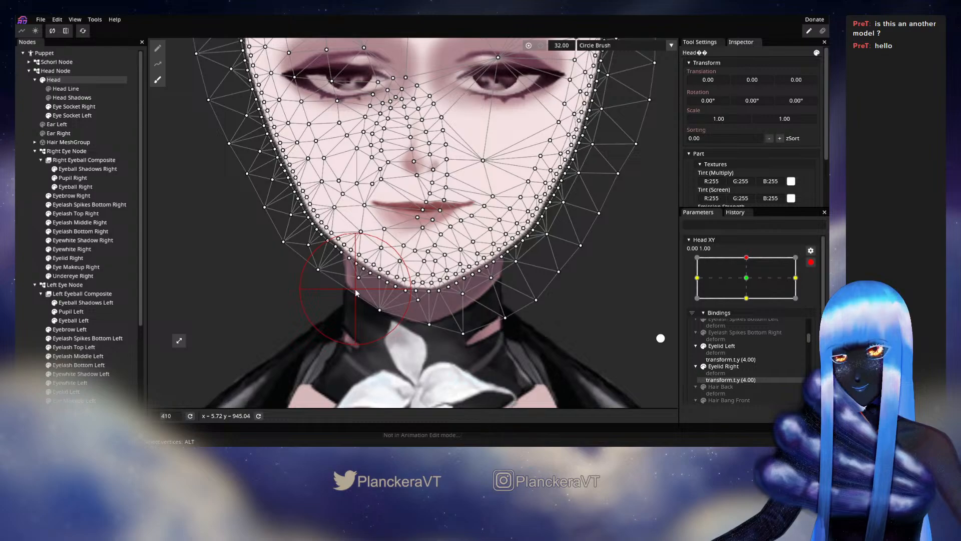
pyautogui.click(29, 235)
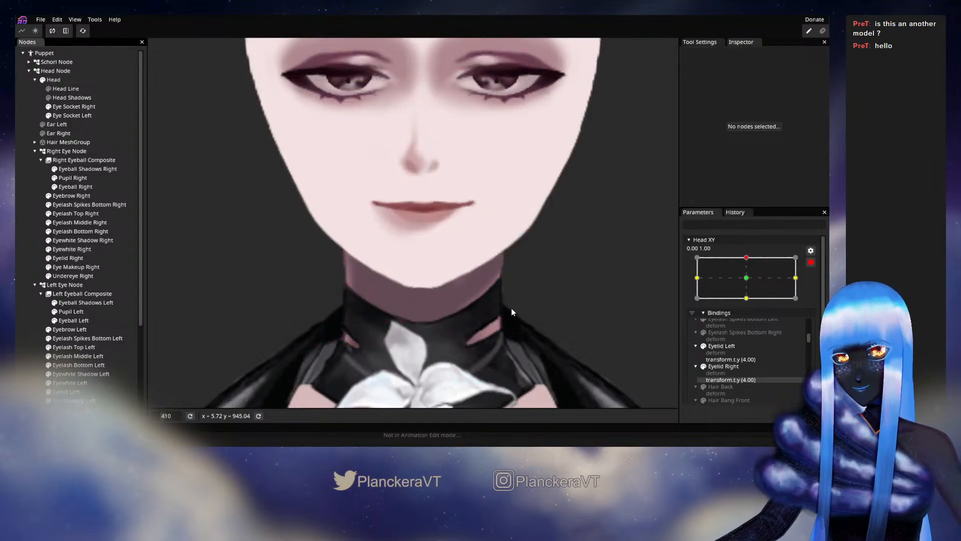
# - Stop editing the Head XY pose and mirror the Head node horizontally by making its X scale negative, toggling the sign to compare
pyautogui.click(807, 264)
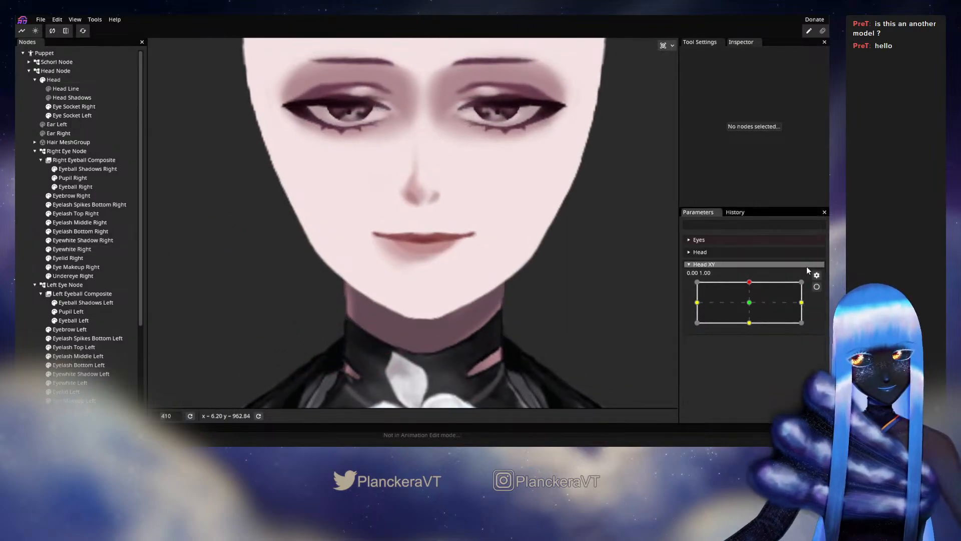
pyautogui.moveTo(749, 282)
pyautogui.mouseDown()
pyautogui.moveTo(747, 302)
pyautogui.moveTo(750, 284)
pyautogui.mouseUp()
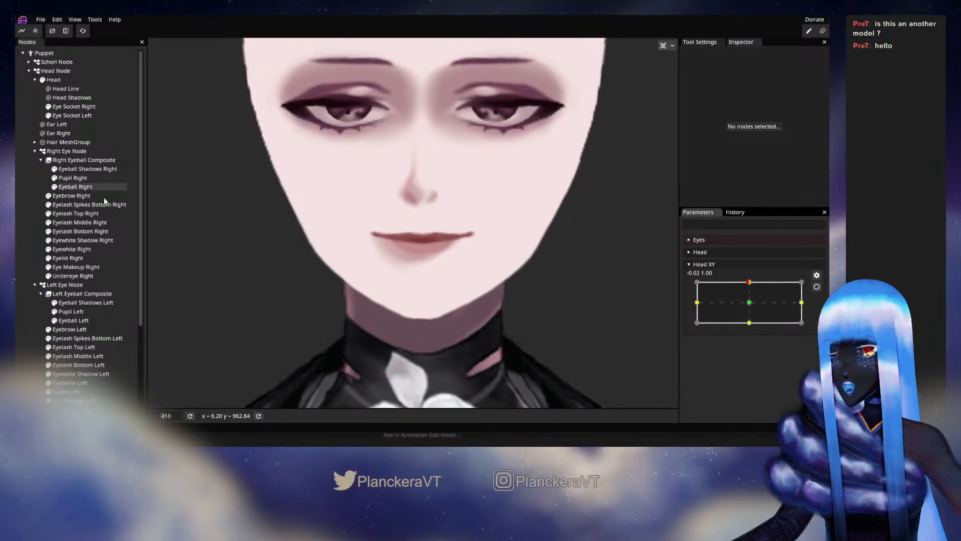
pyautogui.scroll(-3, 81, 320)
pyautogui.scroll(3, 83, 320)
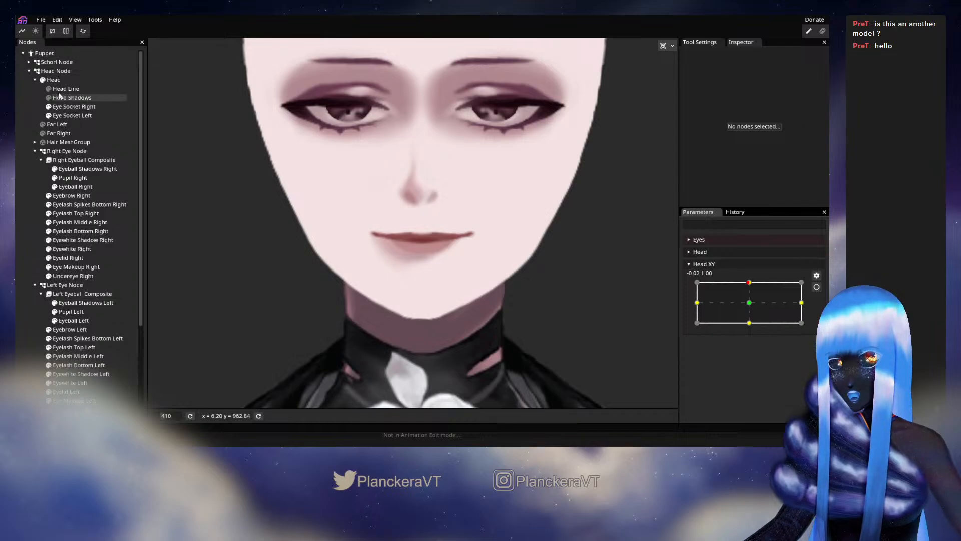
pyautogui.click(54, 80)
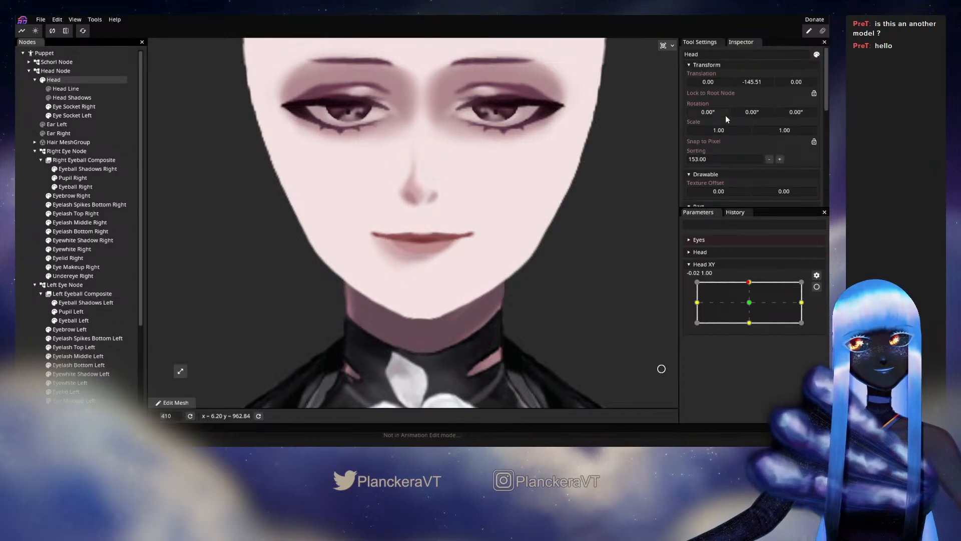
pyautogui.doubleClick(717, 130)
pyautogui.press('Home')
pyautogui.write('-')
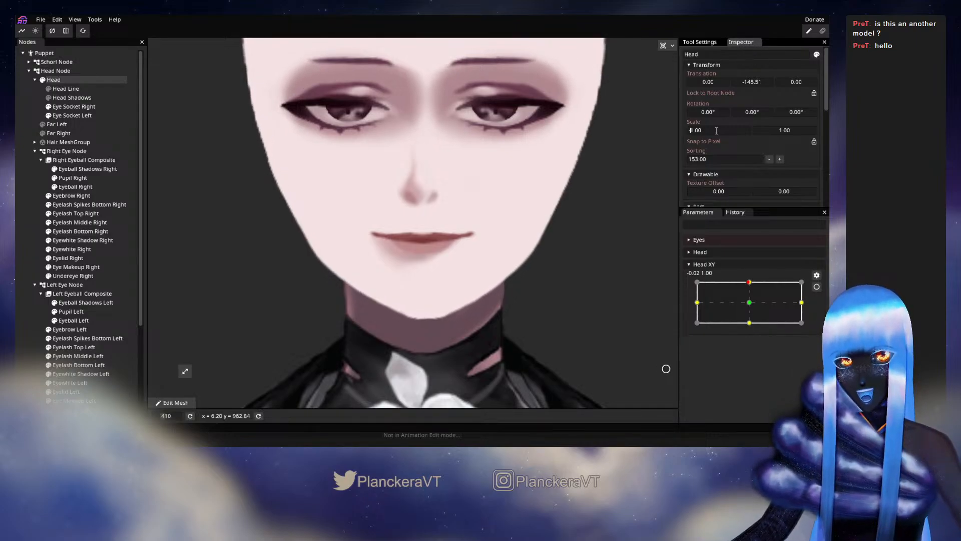
pyautogui.press('BackSpace')
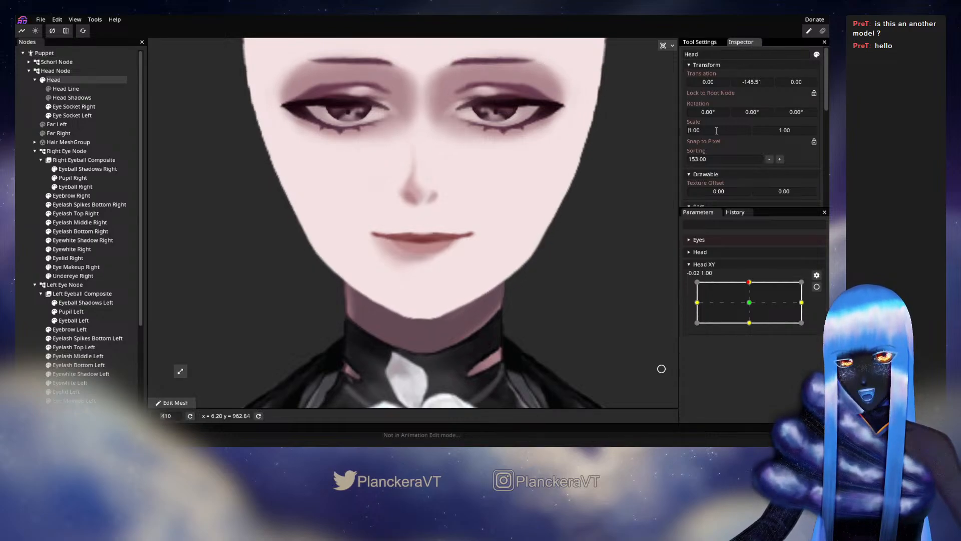
pyautogui.write('-')
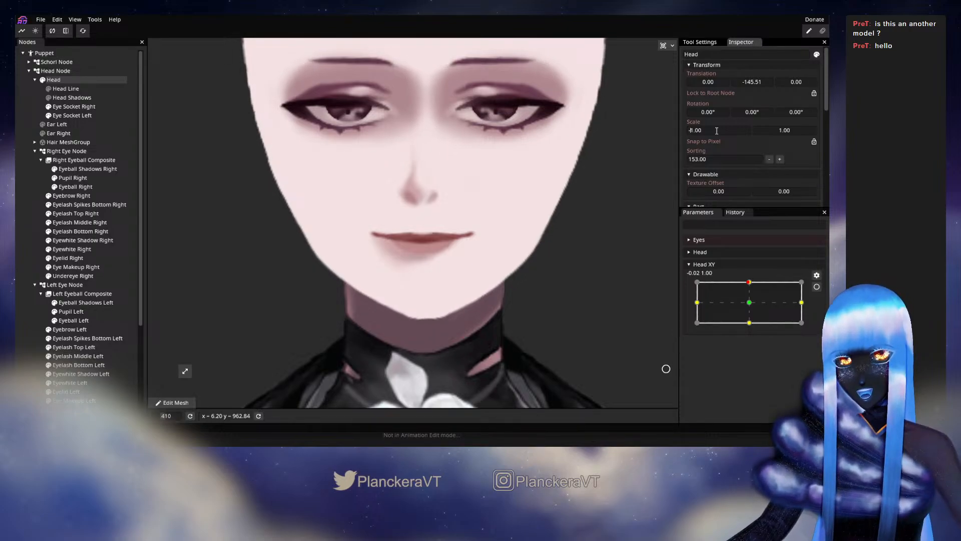
# - Resume editing the upward Head XY pose and nudge the chin of the mirrored Head mesh with the 32.00 circle brush
pyautogui.click(816, 286)
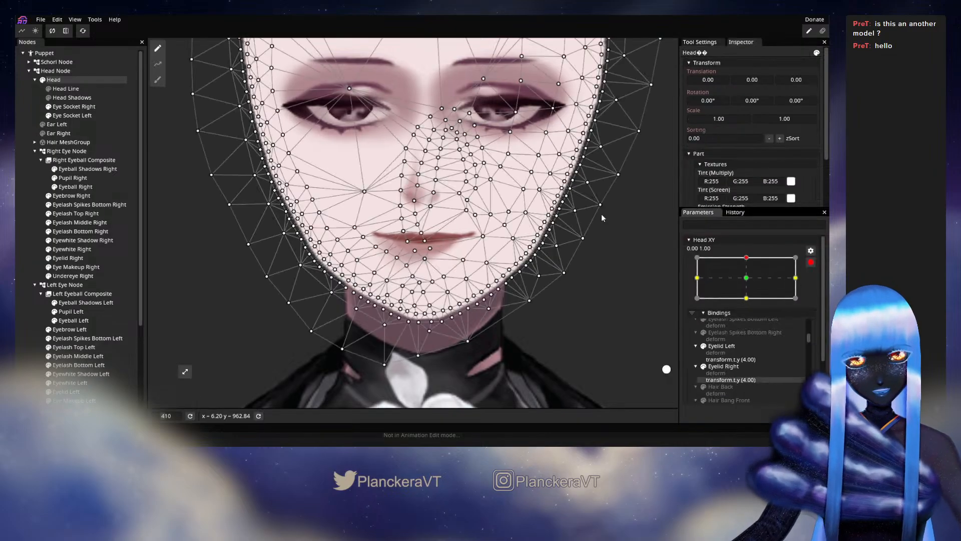
pyautogui.click(158, 80)
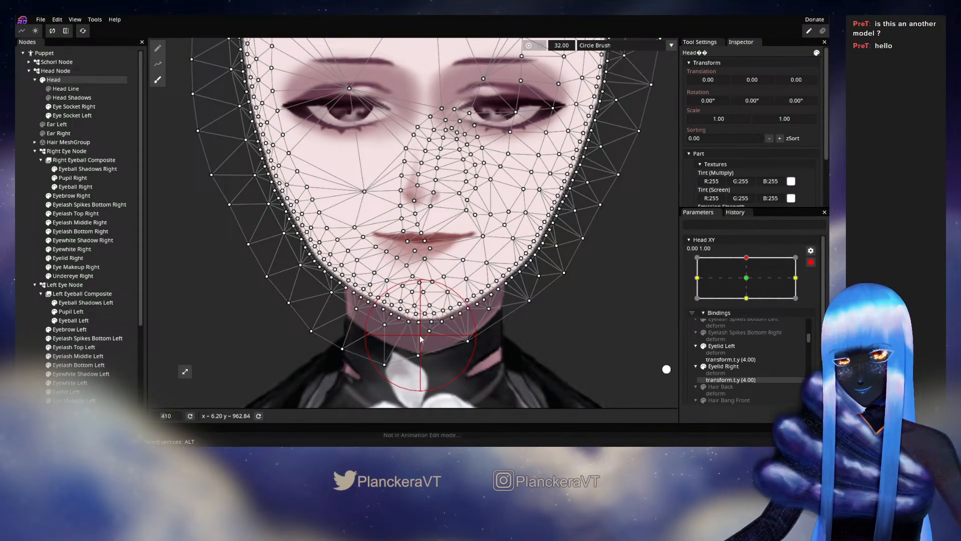
pyautogui.moveTo(421, 339); pyautogui.dragTo(421, 336)
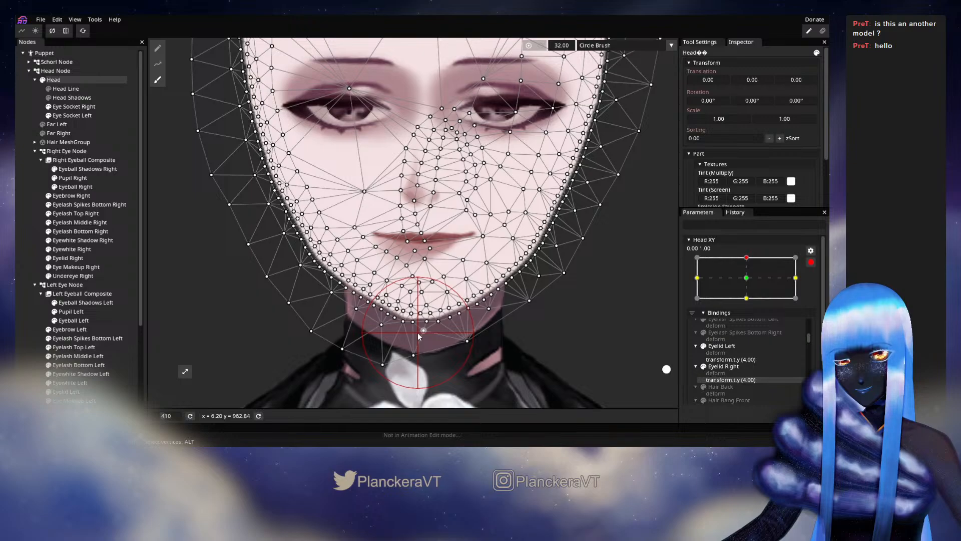
pyautogui.click(157, 48)
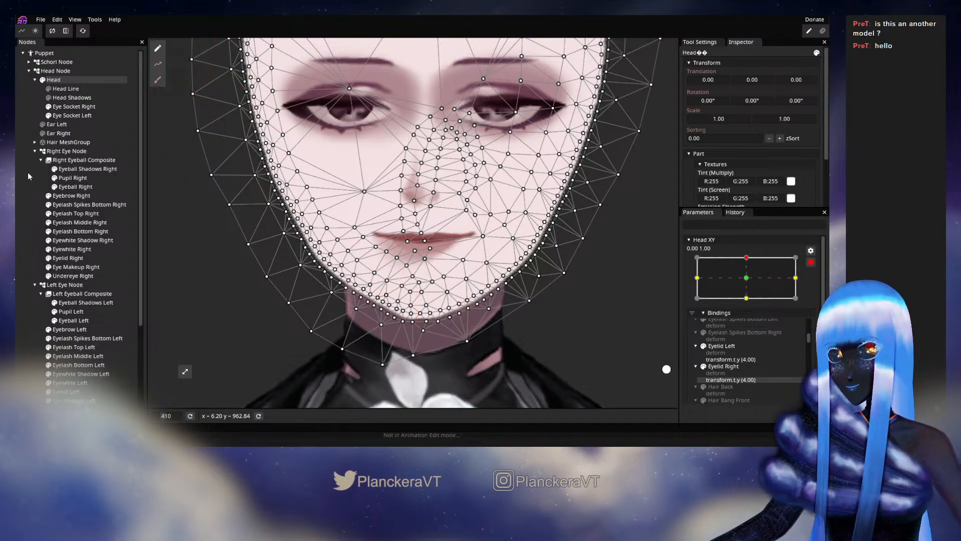
pyautogui.click(431, 358)
# - Fine-tune individual vertices along the chin edge of the Head mesh with the Vertex Tool
pyautogui.scroll(2, 441, 353)
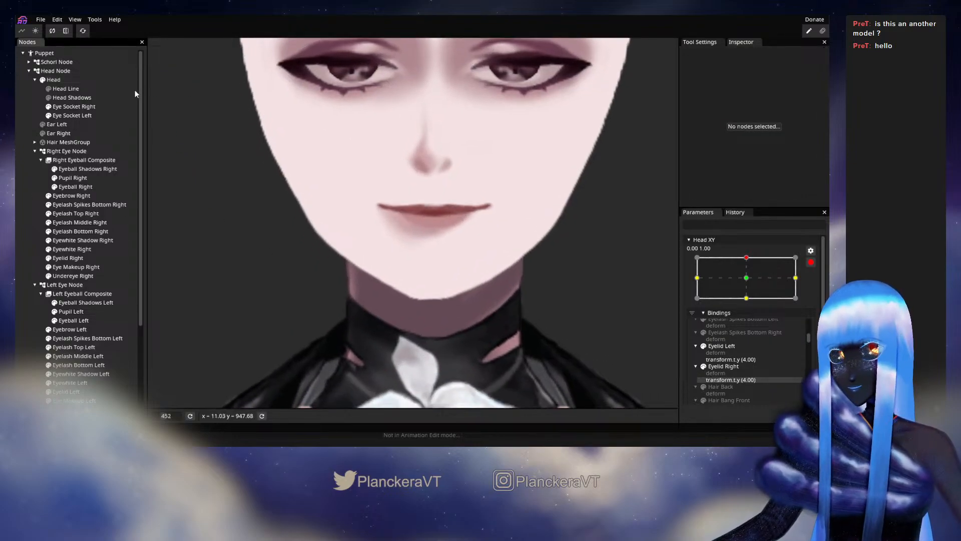
pyautogui.scroll(1, 225, 260)
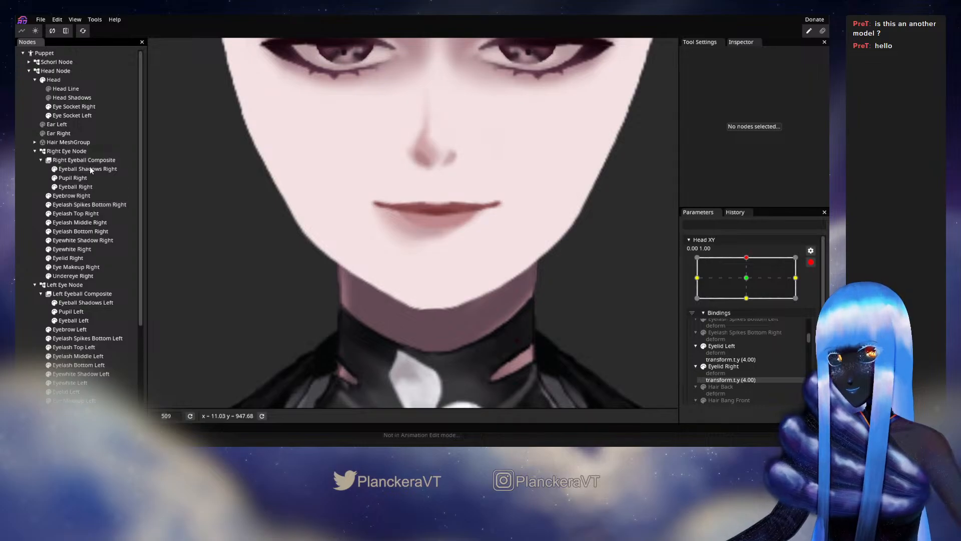
pyautogui.click(52, 80)
pyautogui.scroll(3, 443, 314)
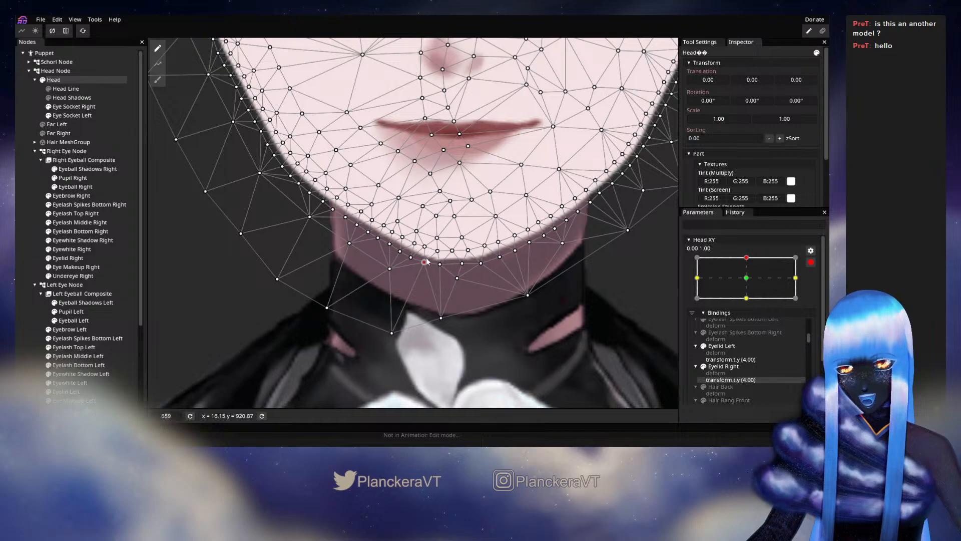
pyautogui.click(410, 256)
pyautogui.click(414, 242)
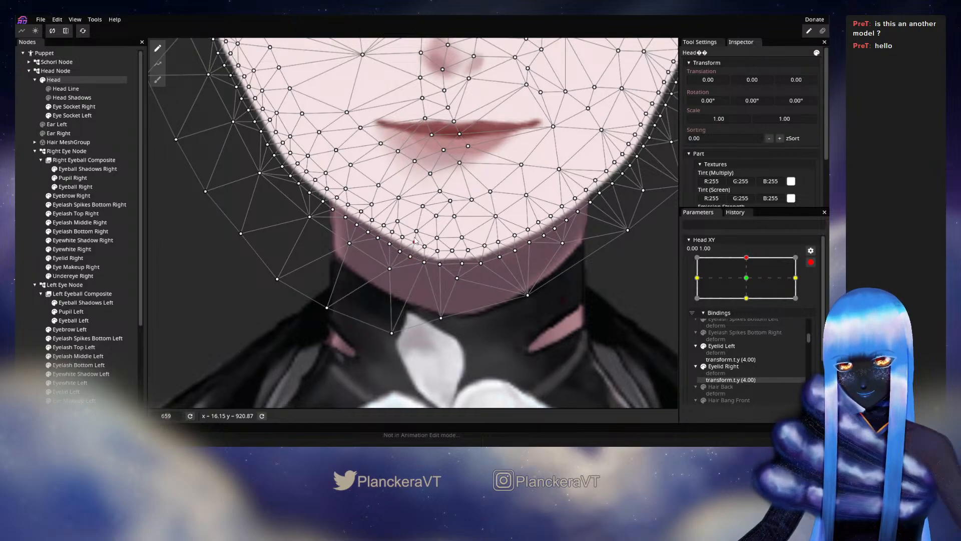
pyautogui.click(461, 265)
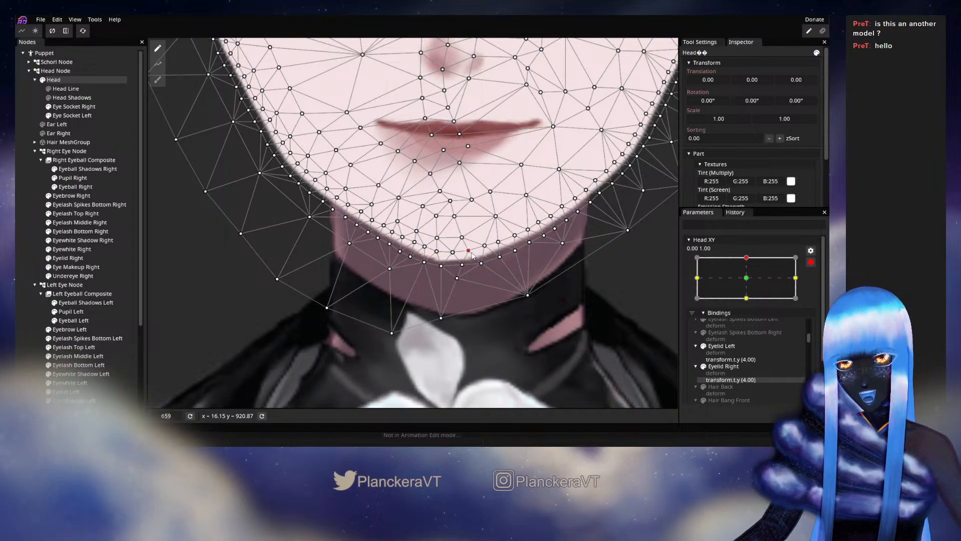
pyautogui.click(453, 253)
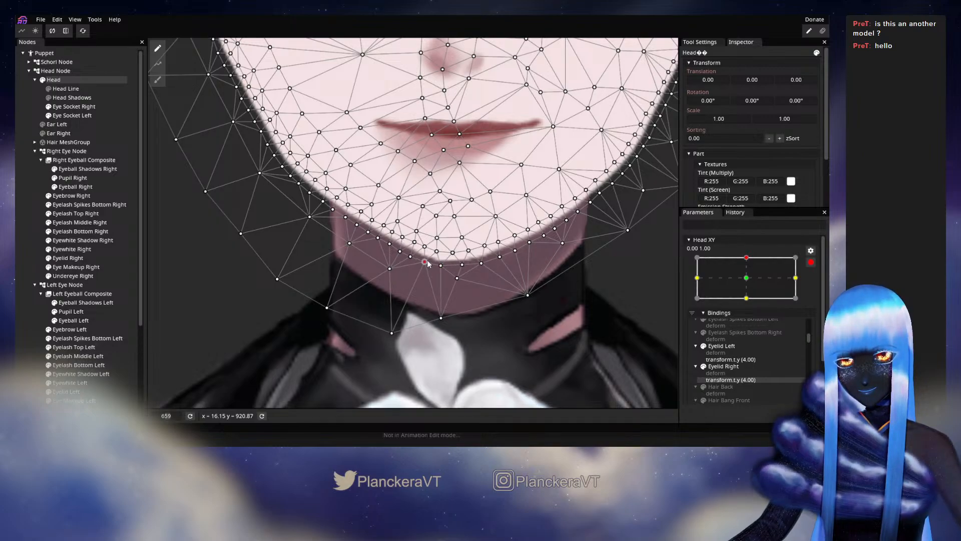
pyautogui.click(481, 264)
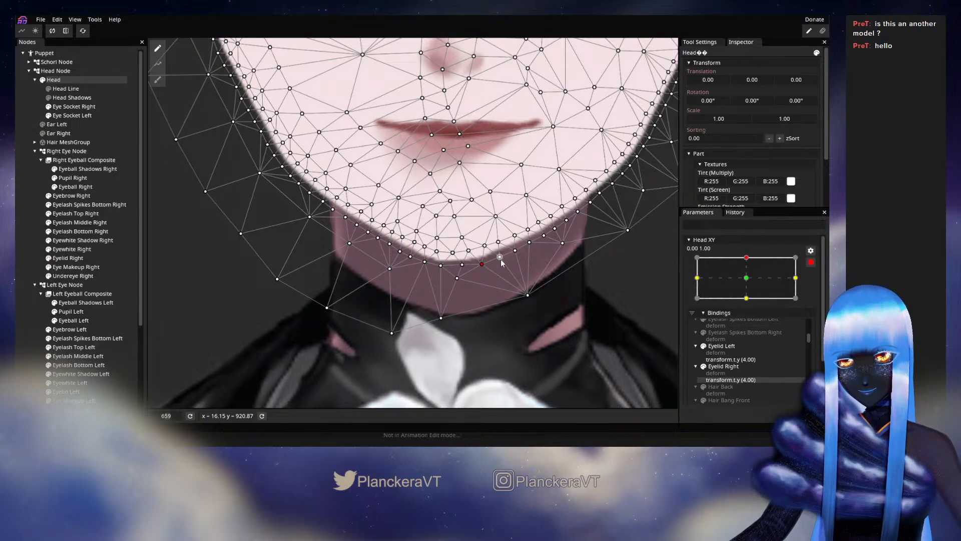
pyautogui.click(501, 241)
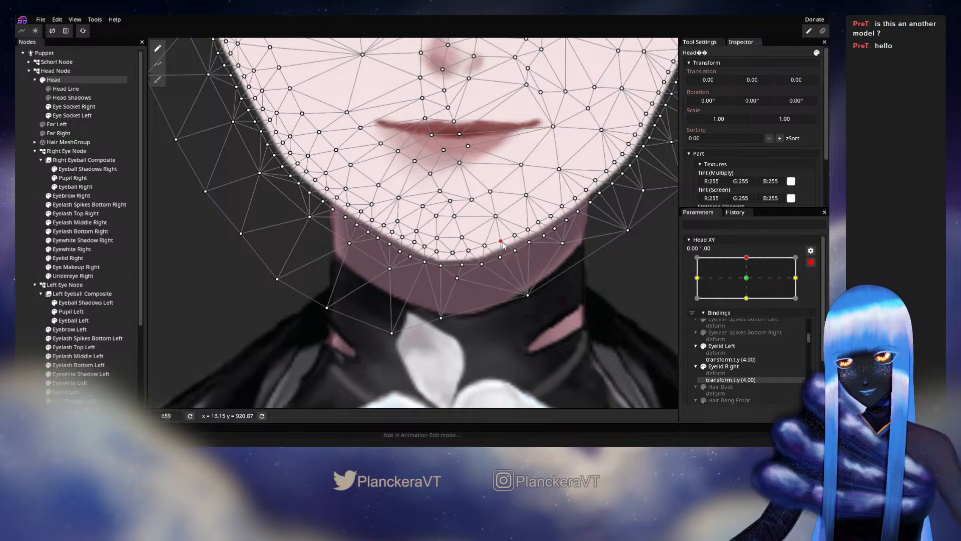
pyautogui.click(436, 252)
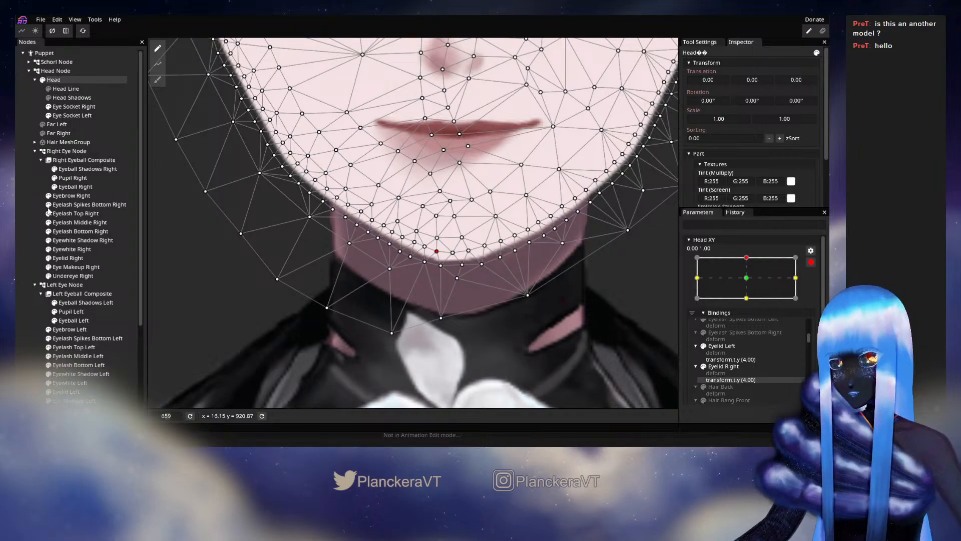
pyautogui.click(35, 218)
pyautogui.scroll(-5, 466, 267)
pyautogui.scroll(-3, 464, 267)
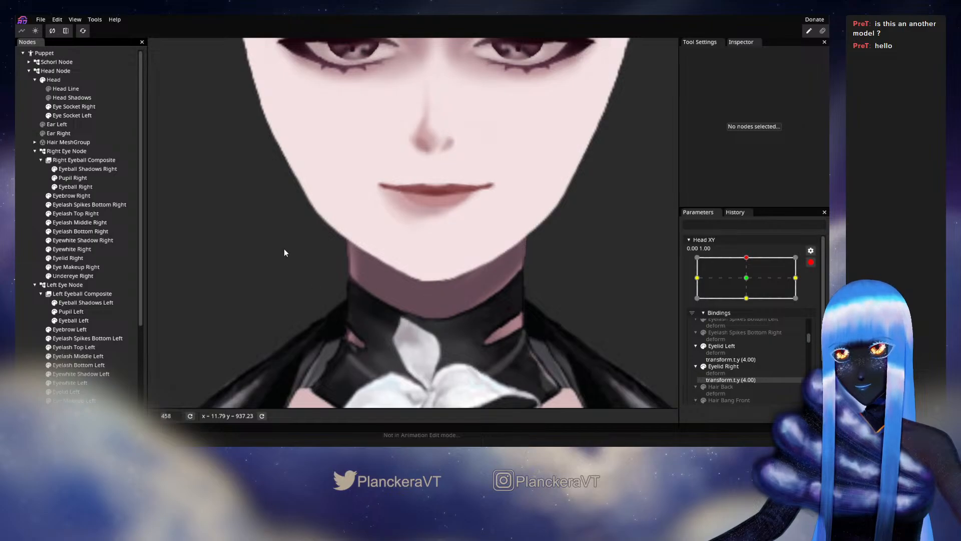
# - Push the lower jaw edge on the viewer's right of the Head mesh slightly inward with the 32.00 circle brush
pyautogui.click(61, 78)
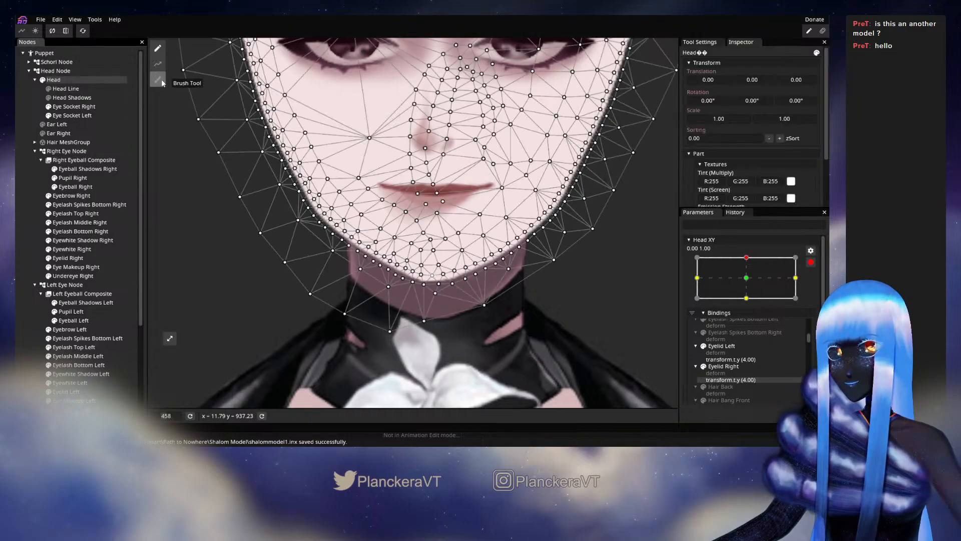
pyautogui.click(158, 80)
pyautogui.moveTo(546, 283); pyautogui.dragTo(539, 280)
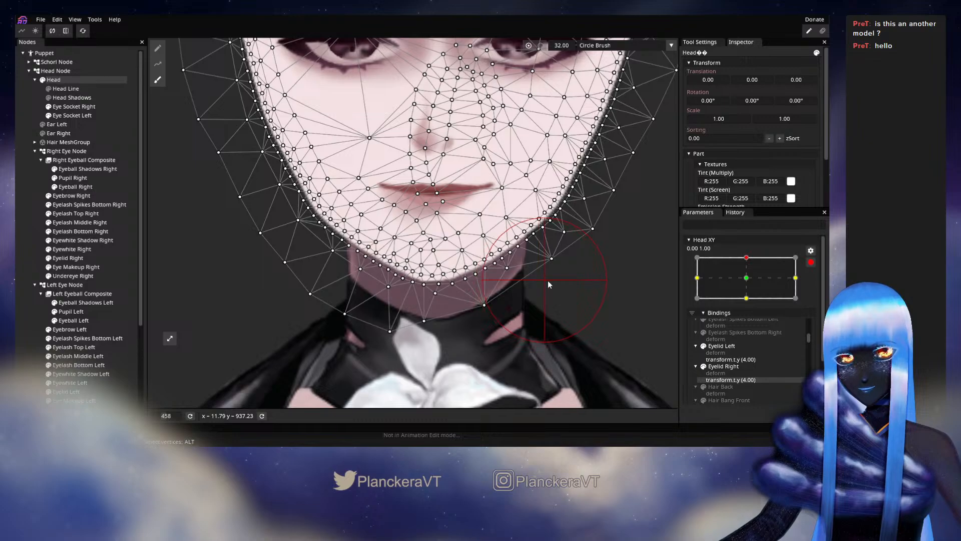
pyautogui.click(24, 233)
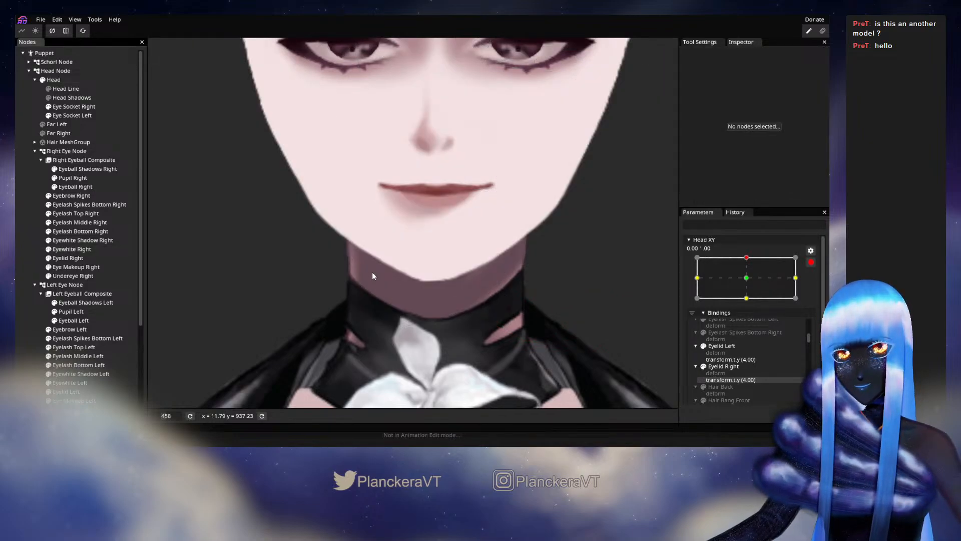
# - Nudge the left and right cheek and jaw edges of the Head mesh slightly with the 32.00 circle brush
pyautogui.moveTo(371, 273); pyautogui.dragTo(397, 294)
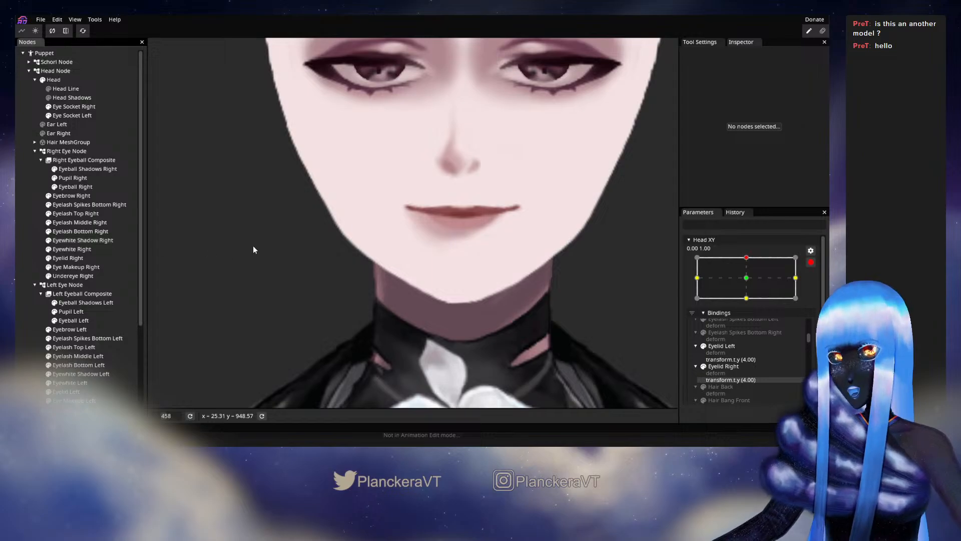
pyautogui.moveTo(254, 246); pyautogui.dragTo(272, 293)
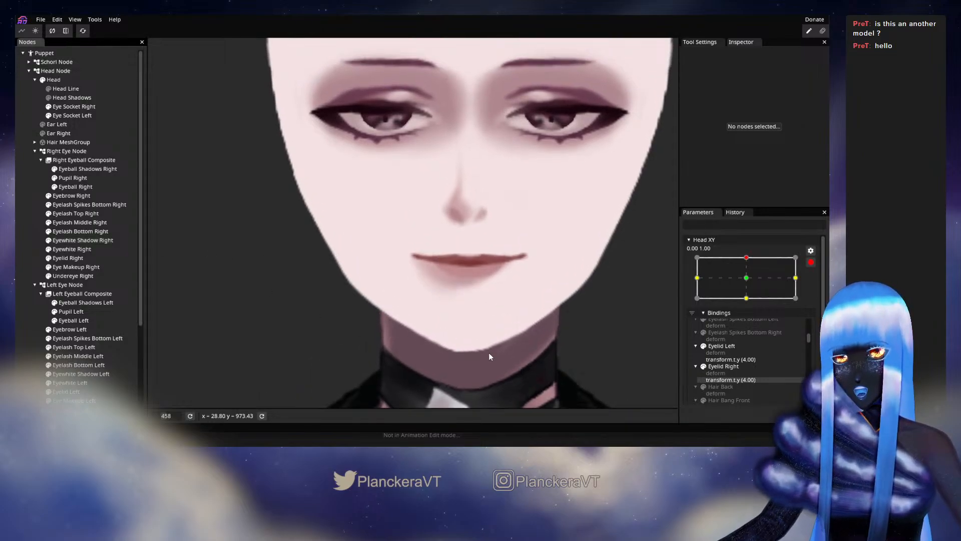
pyautogui.moveTo(470, 354); pyautogui.dragTo(440, 332)
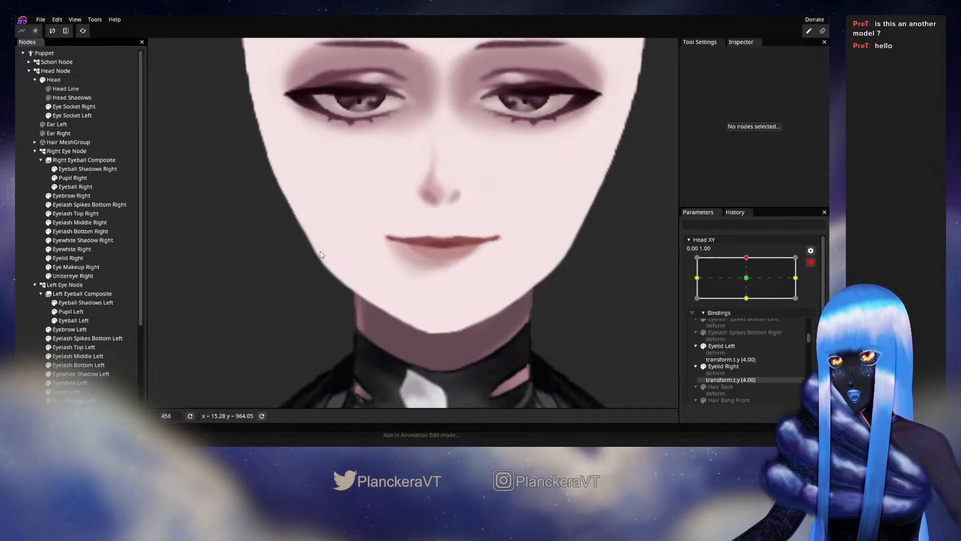
pyautogui.moveTo(292, 303); pyautogui.dragTo(250, 343)
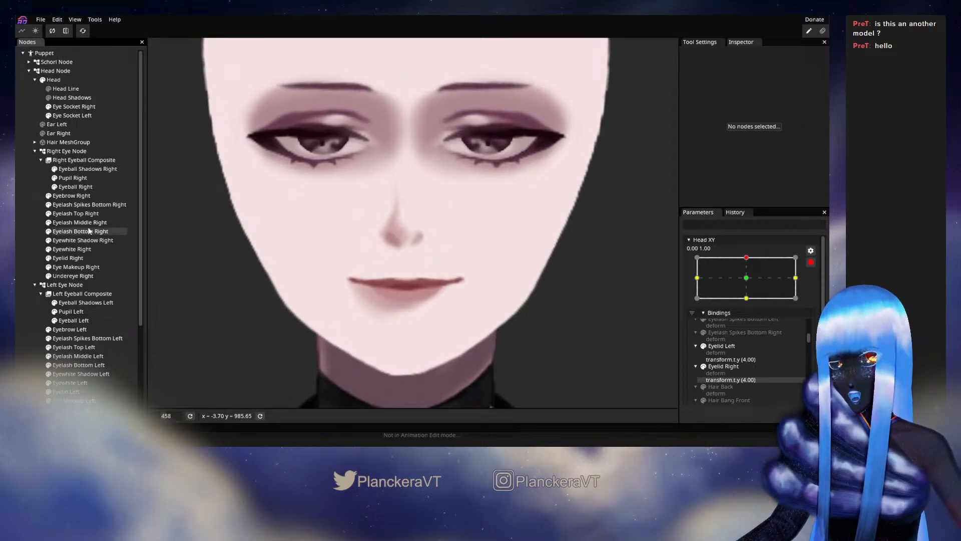
pyautogui.click(108, 80)
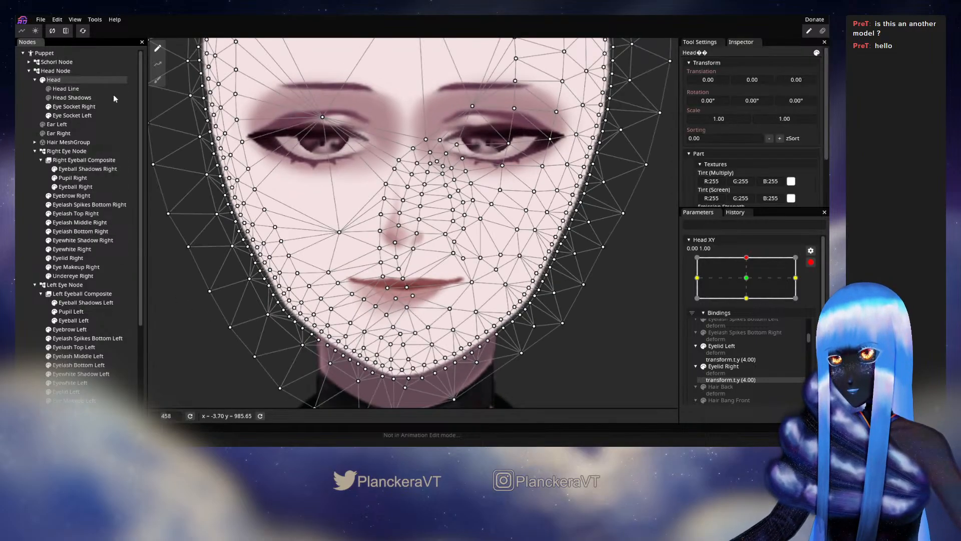
pyautogui.click(157, 80)
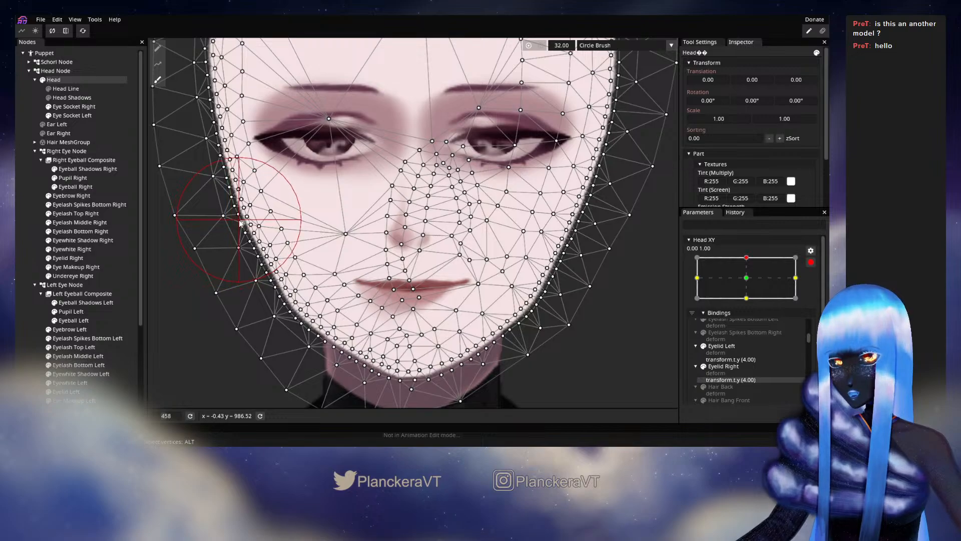
pyautogui.moveTo(240, 219); pyautogui.dragTo(244, 219)
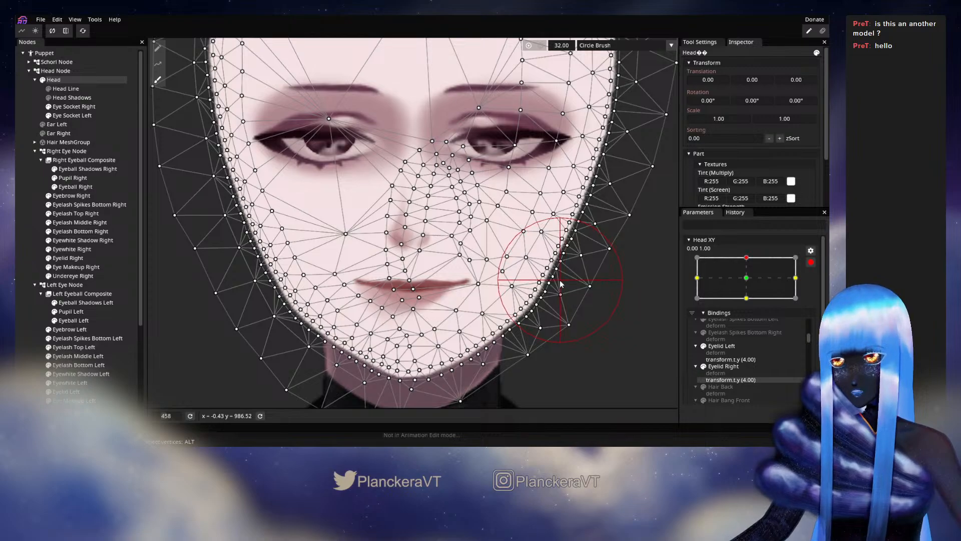
pyautogui.moveTo(563, 281); pyautogui.dragTo(564, 281)
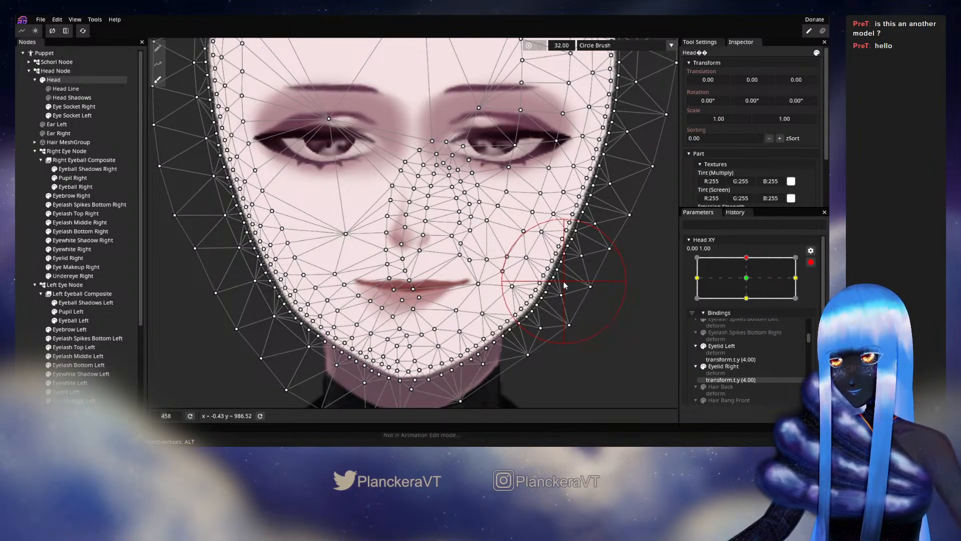
pyautogui.click(27, 275)
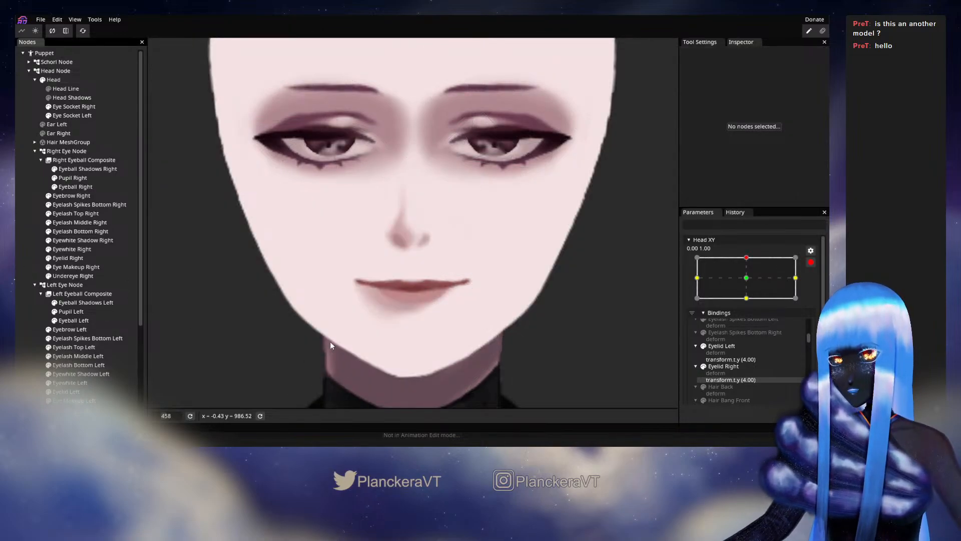
# - Push the chin of the Head mesh slightly toward the viewer's left and touch up the adjoining jaw edge with the 32.00 circle brush
pyautogui.moveTo(352, 367); pyautogui.dragTo(343, 323)
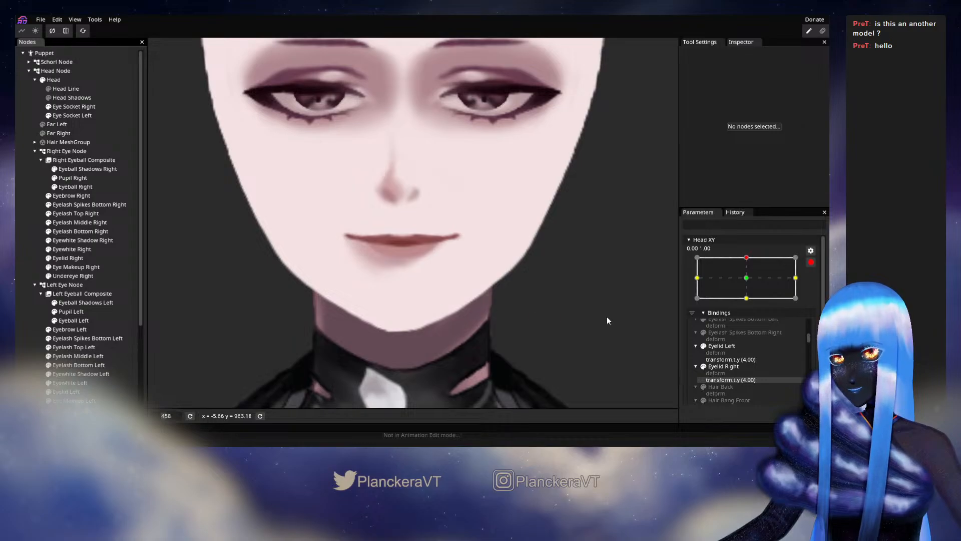
pyautogui.moveTo(469, 351); pyautogui.dragTo(487, 307)
pyautogui.moveTo(419, 355); pyautogui.dragTo(429, 330)
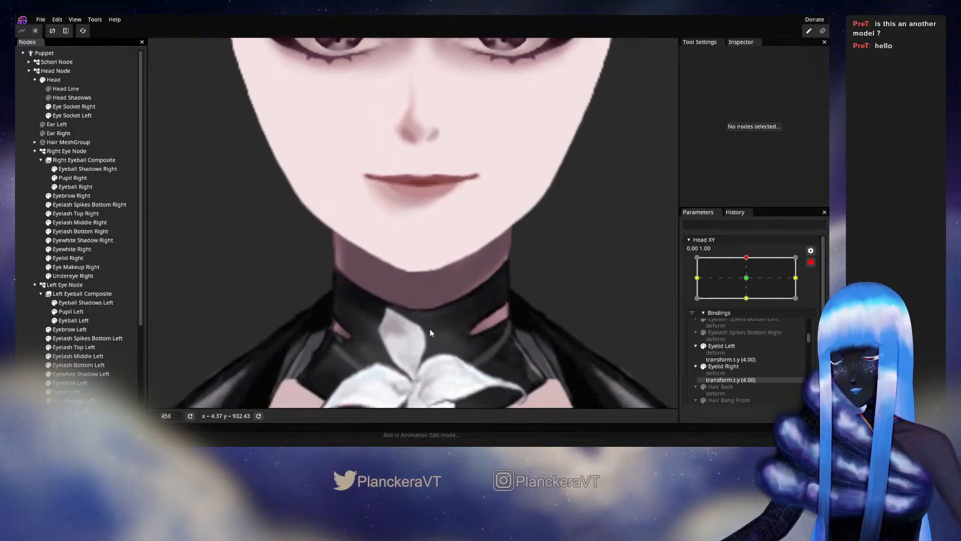
pyautogui.scroll(4, 444, 339)
pyautogui.scroll(3, 443, 348)
pyautogui.rightClick(470, 323)
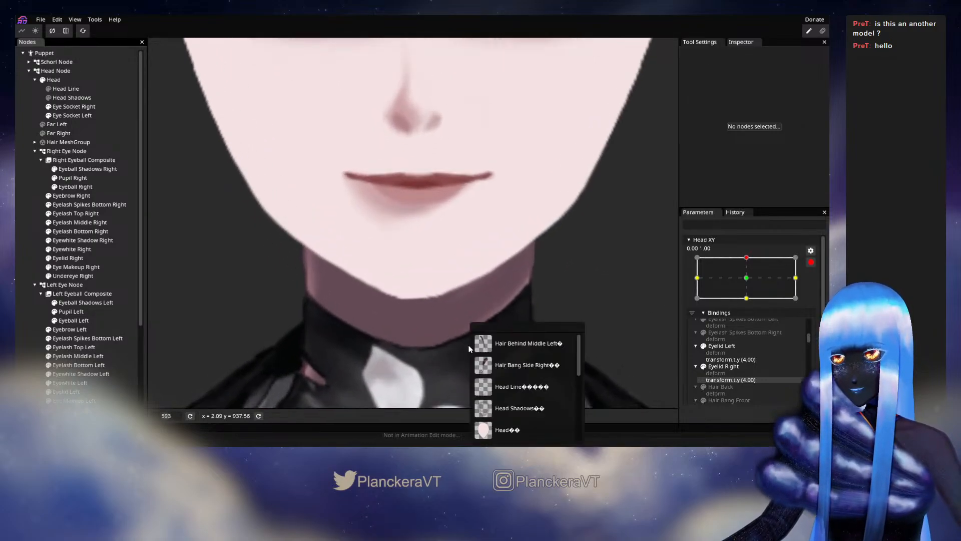
pyautogui.click(53, 80)
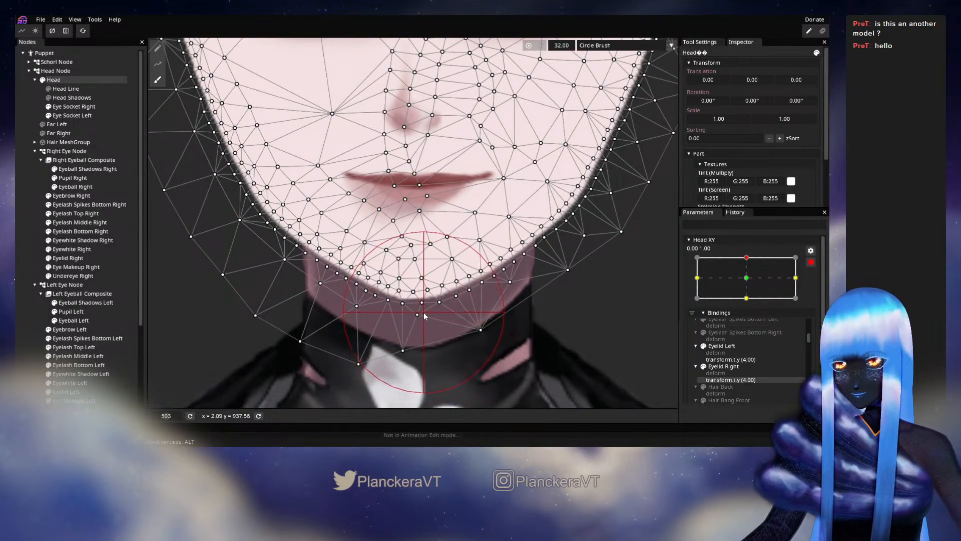
pyautogui.moveTo(420, 315); pyautogui.dragTo(395, 317)
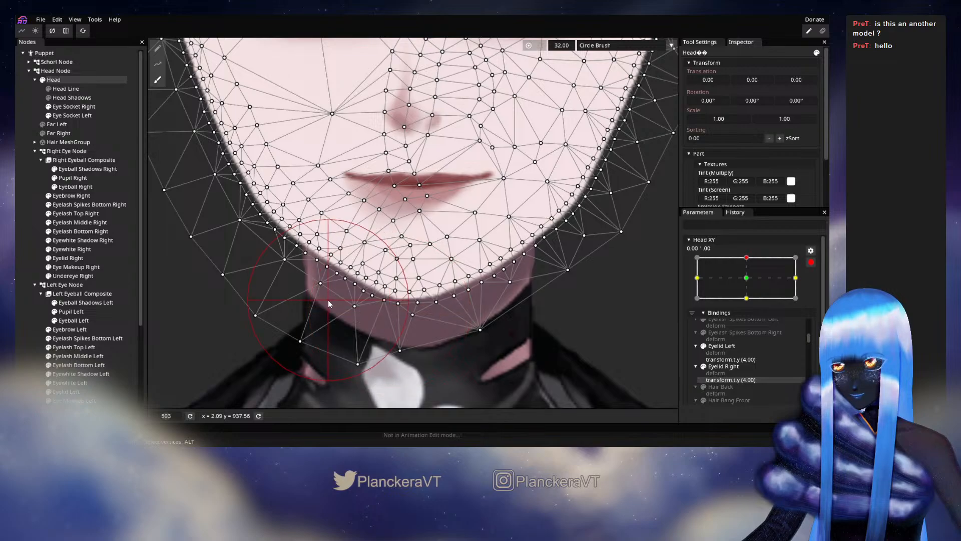
pyautogui.moveTo(256, 246); pyautogui.dragTo(254, 245)
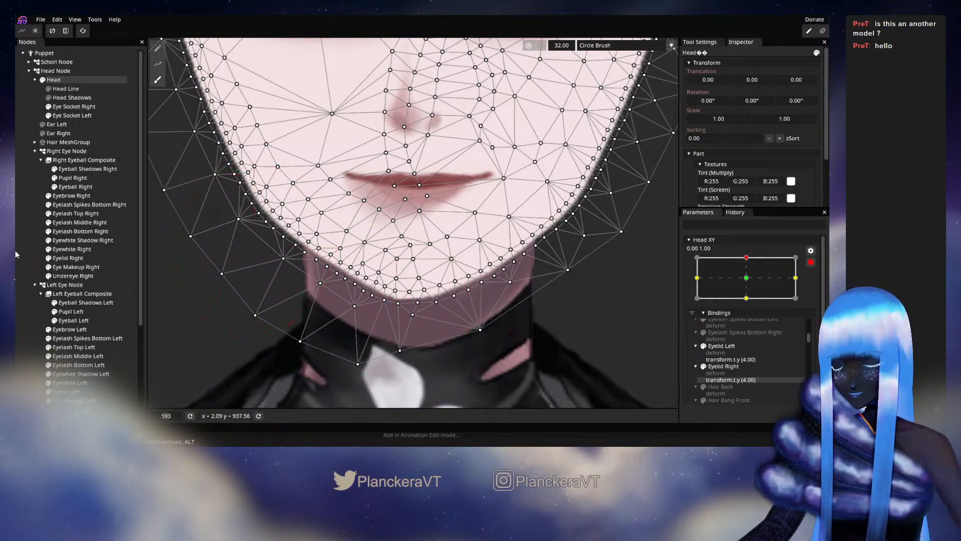
pyautogui.click(17, 234)
pyautogui.click(16, 219)
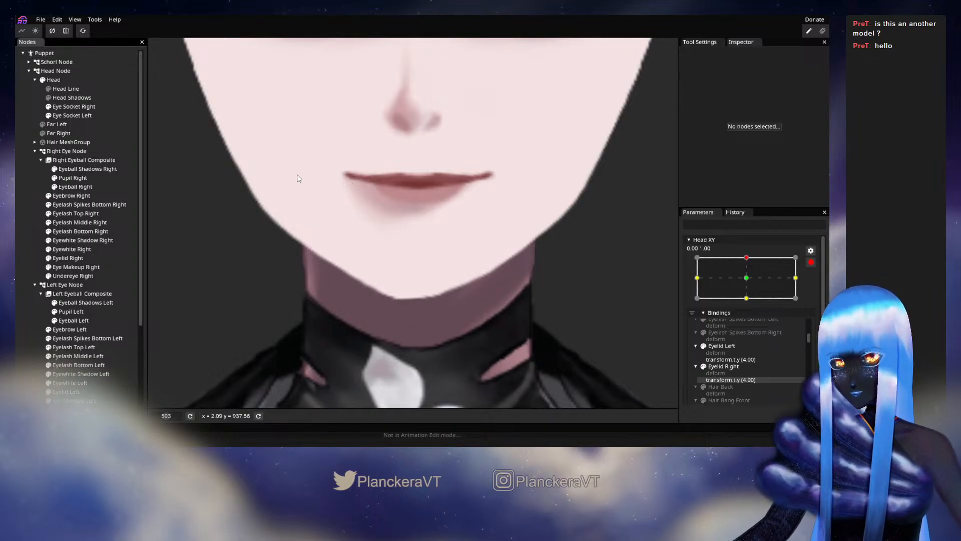
# - Adjust individual vertices along the lower jaw edge on the viewer's right of the Head mesh with the Vertex Tool
pyautogui.moveTo(418, 322); pyautogui.dragTo(420, 312)
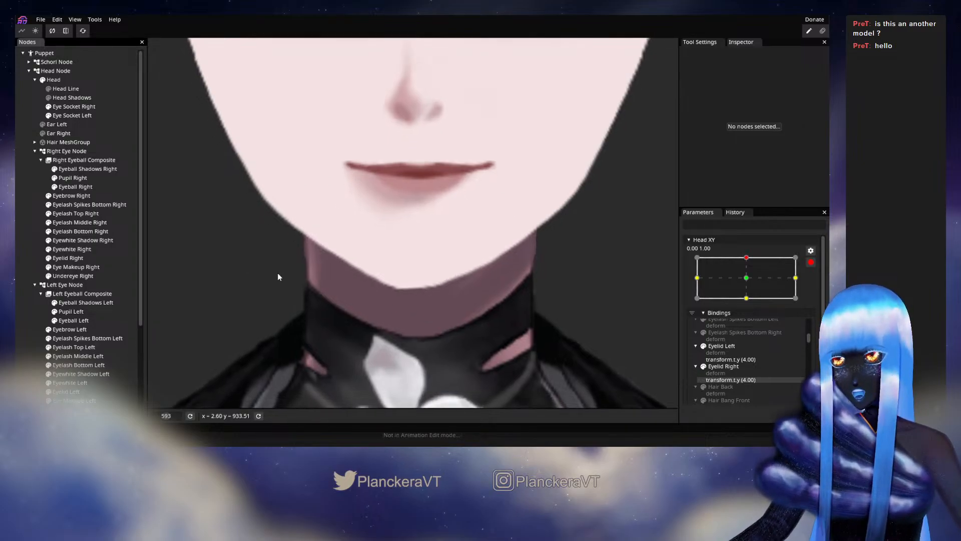
pyautogui.click(57, 84)
pyautogui.scroll(3, 528, 299)
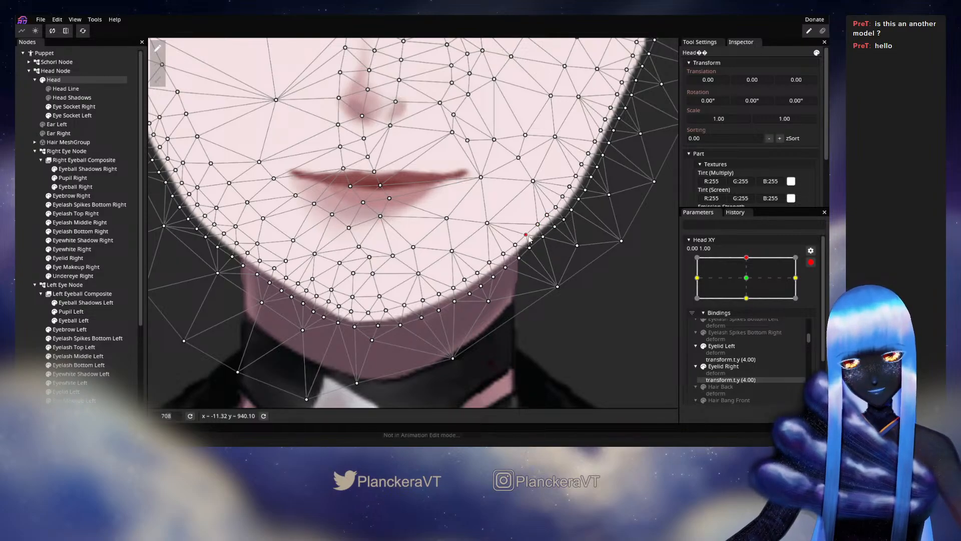
pyautogui.click(504, 251)
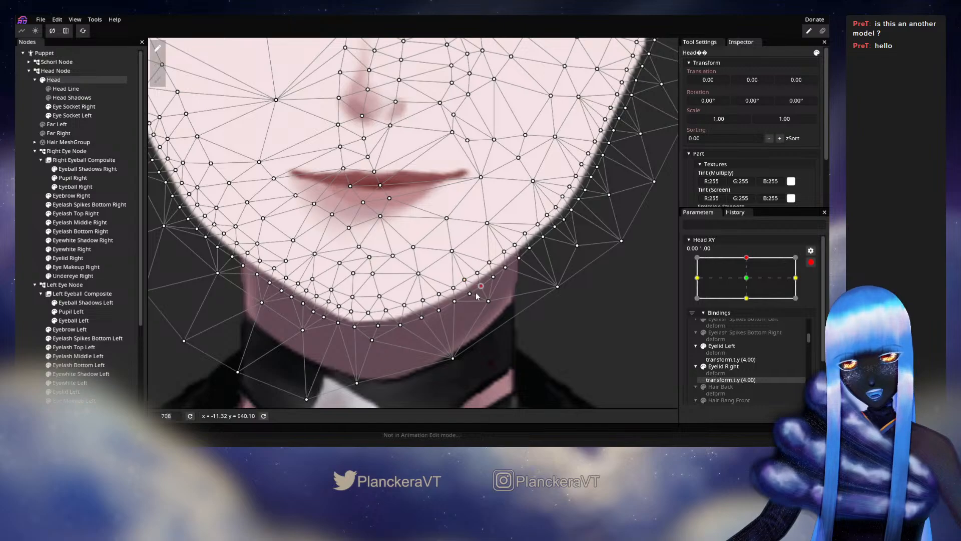
pyautogui.moveTo(467, 294); pyautogui.dragTo(464, 295)
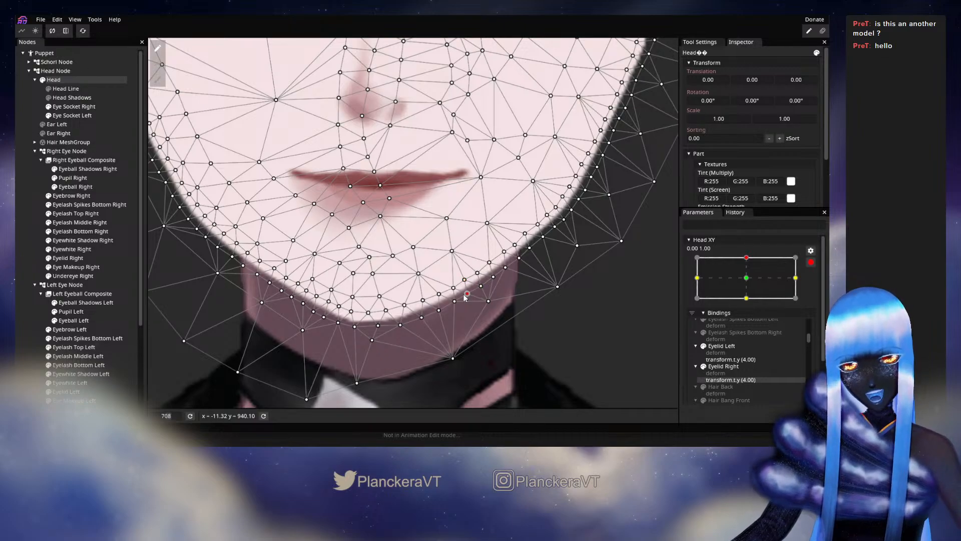
pyautogui.click(453, 287)
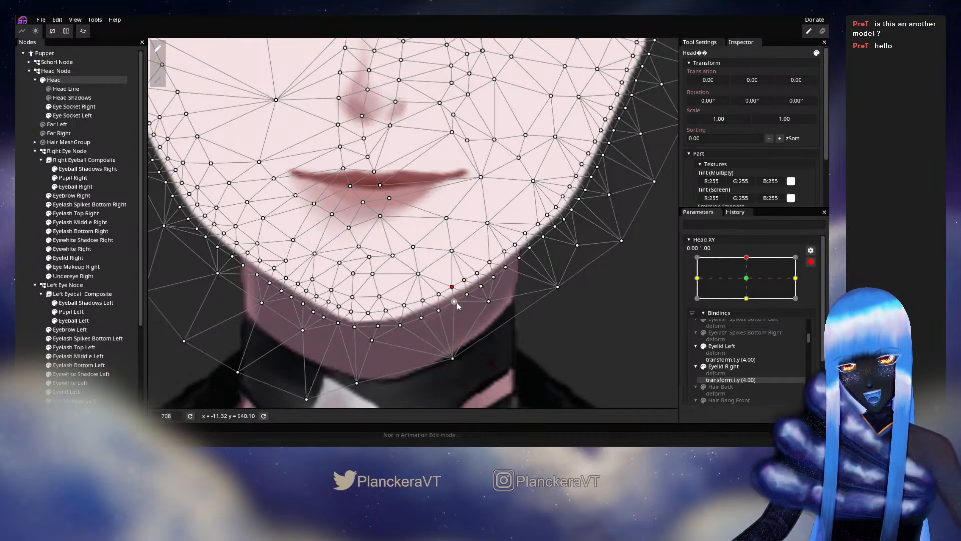
pyautogui.click(32, 213)
pyautogui.scroll(-3, 443, 319)
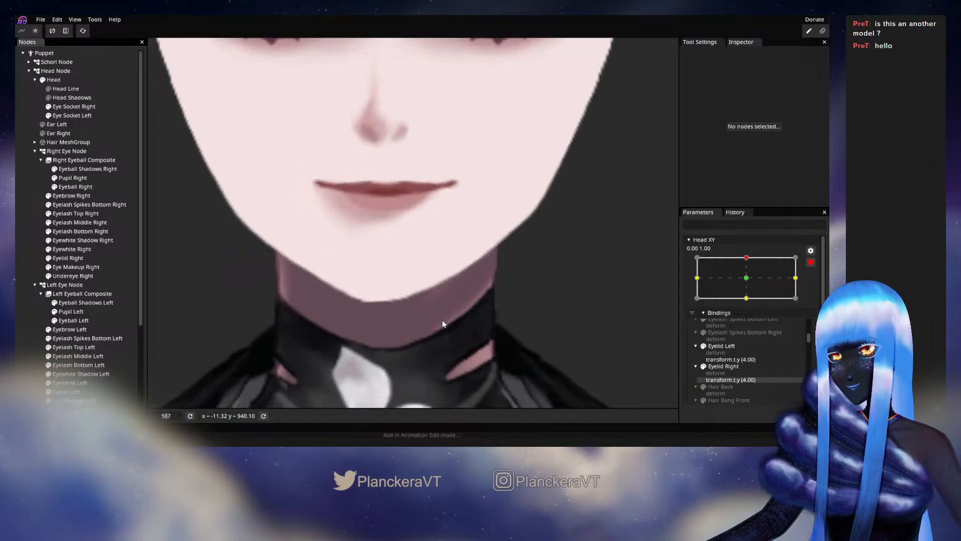
# - Reshape the jaw edge on the viewer's left of the Head mesh with the 32.00 circle brush
pyautogui.scroll(-1, 442, 319)
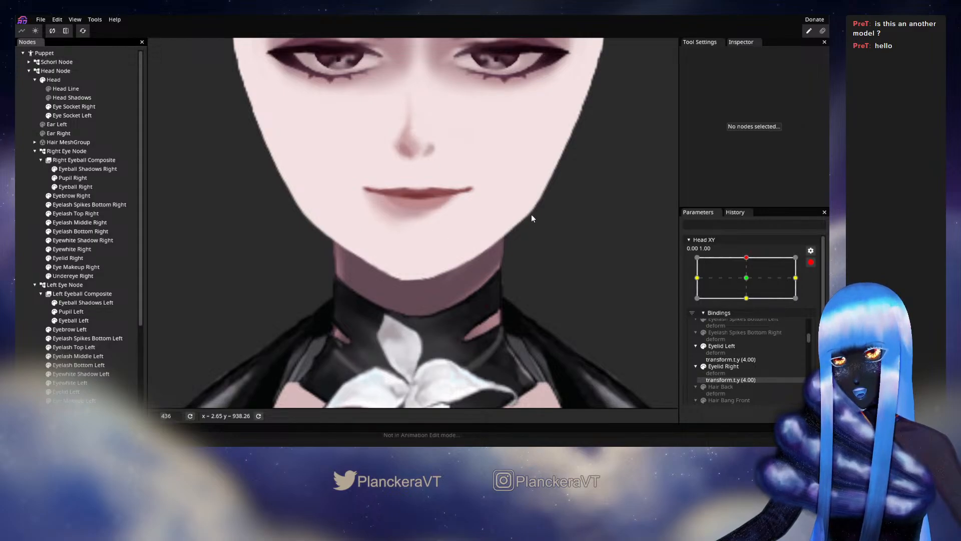
pyautogui.moveTo(323, 267); pyautogui.dragTo(315, 356)
pyautogui.scroll(-2, 315, 356)
pyautogui.scroll(-1, 316, 359)
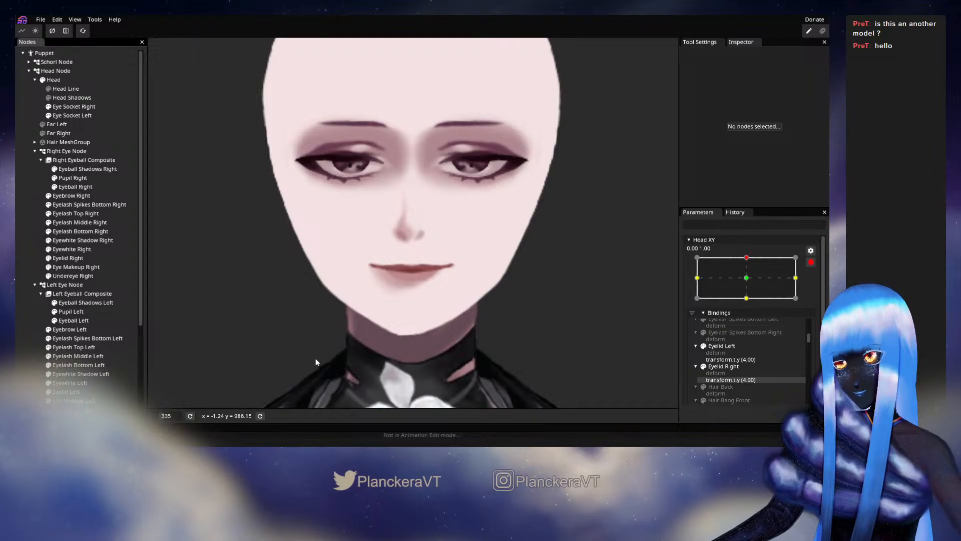
pyautogui.scroll(3, 440, 300)
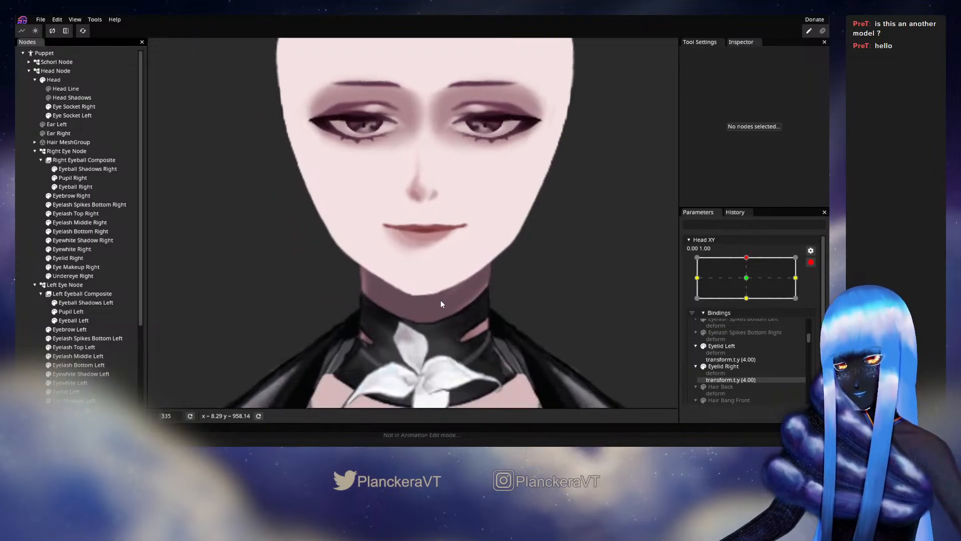
pyautogui.click(65, 80)
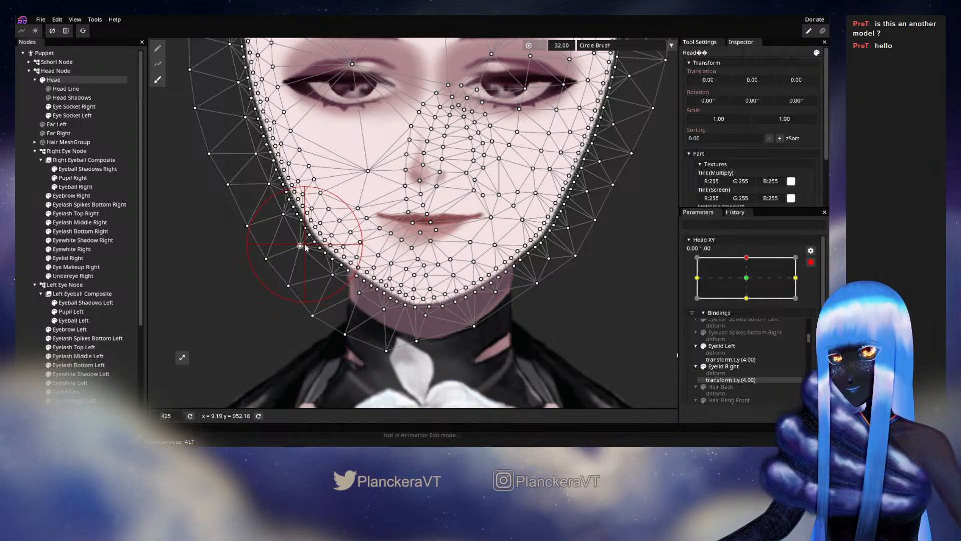
pyautogui.moveTo(289, 209); pyautogui.dragTo(310, 239)
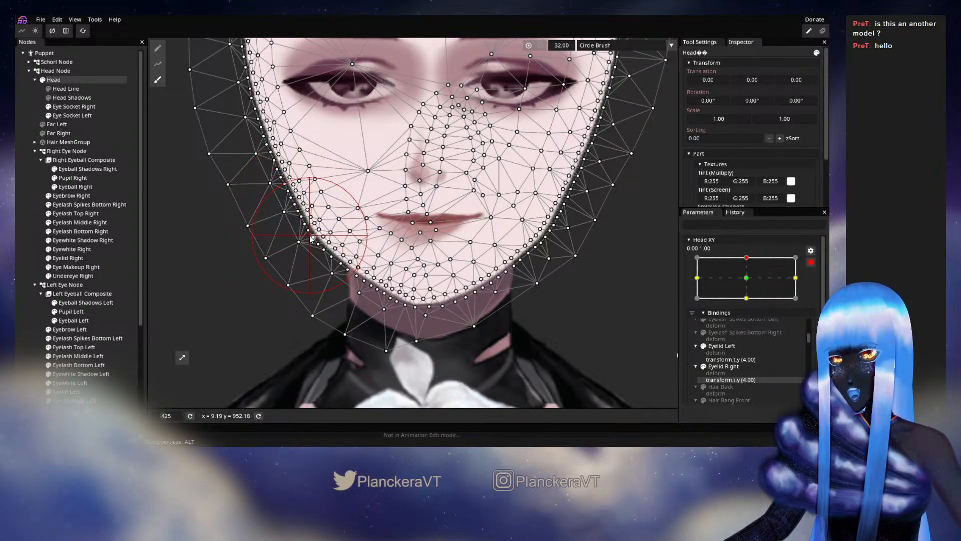
pyautogui.click(21, 174)
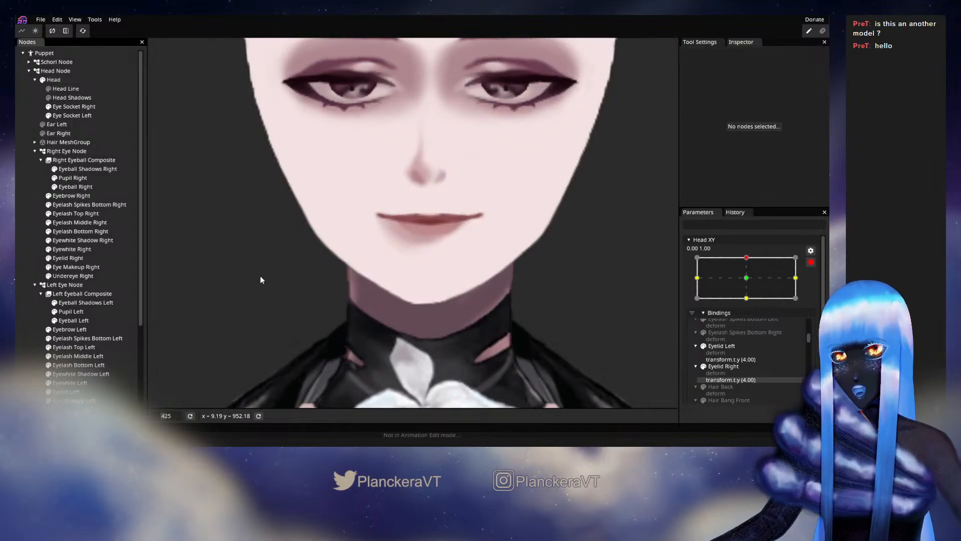
# - Fine-tune individual vertices at the tip of the chin on the Head mesh with the Vertex Tool
pyautogui.moveTo(294, 290); pyautogui.dragTo(264, 280)
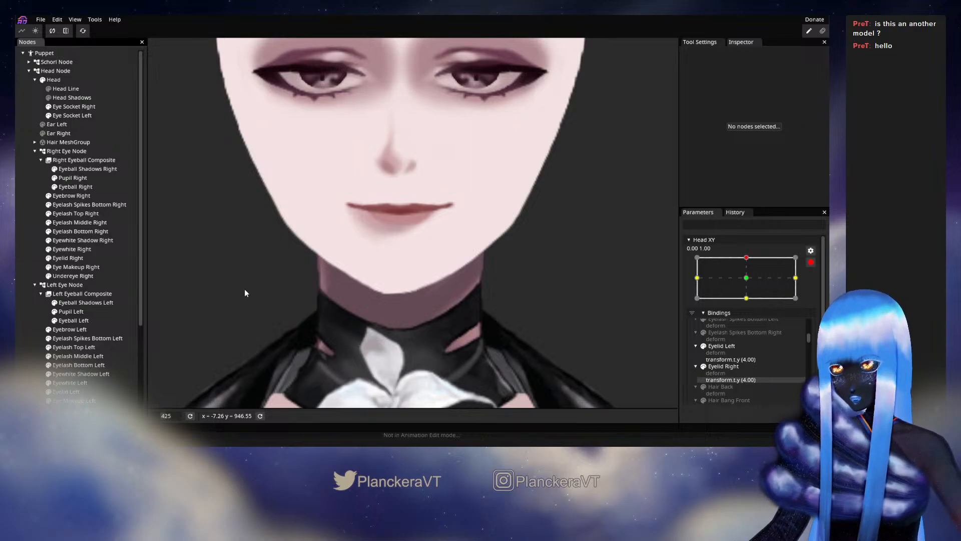
pyautogui.click(54, 80)
pyautogui.scroll(3, 424, 342)
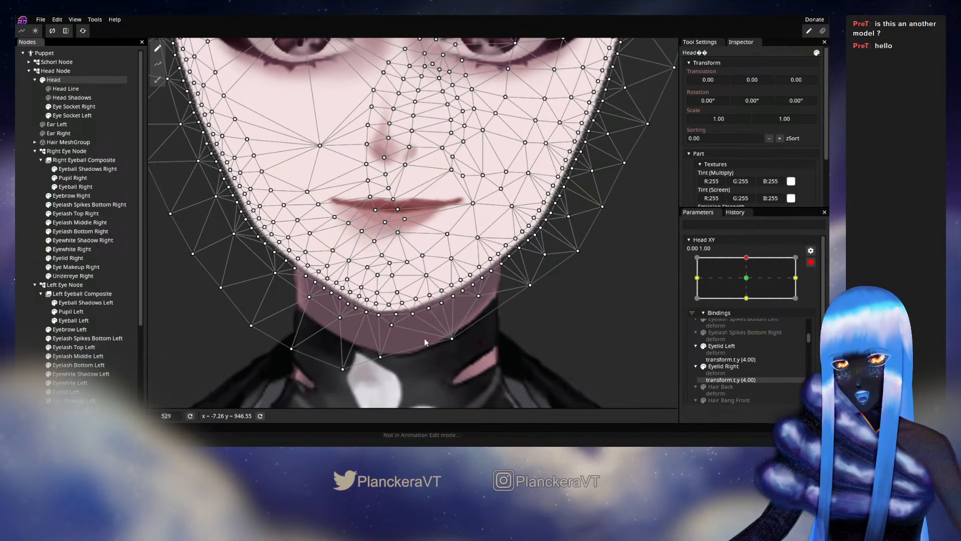
pyautogui.scroll(4, 458, 319)
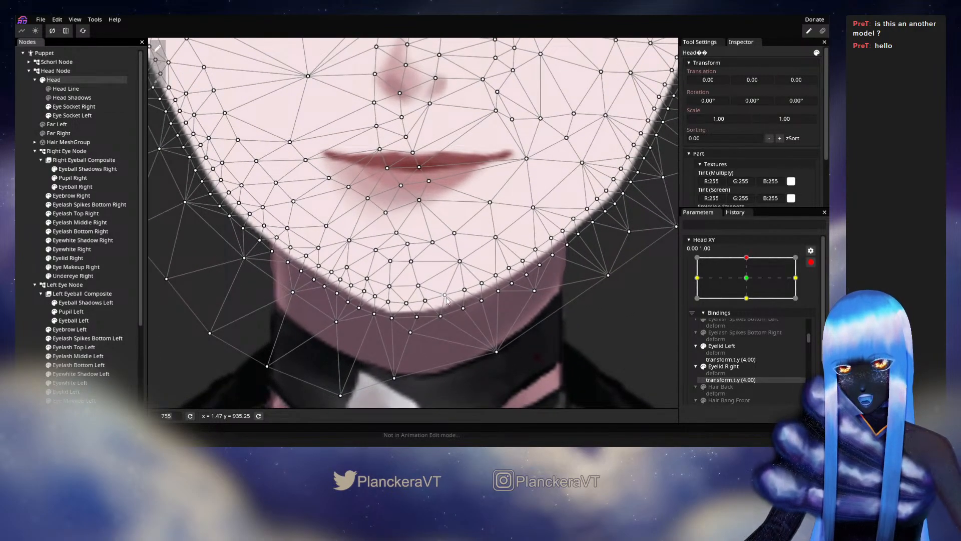
pyautogui.moveTo(388, 301)
pyautogui.mouseDown()
pyautogui.moveTo(364, 289)
pyautogui.moveTo(375, 313)
pyautogui.moveTo(393, 316)
pyautogui.mouseUp()
pyautogui.click(374, 313)
pyautogui.click(417, 317)
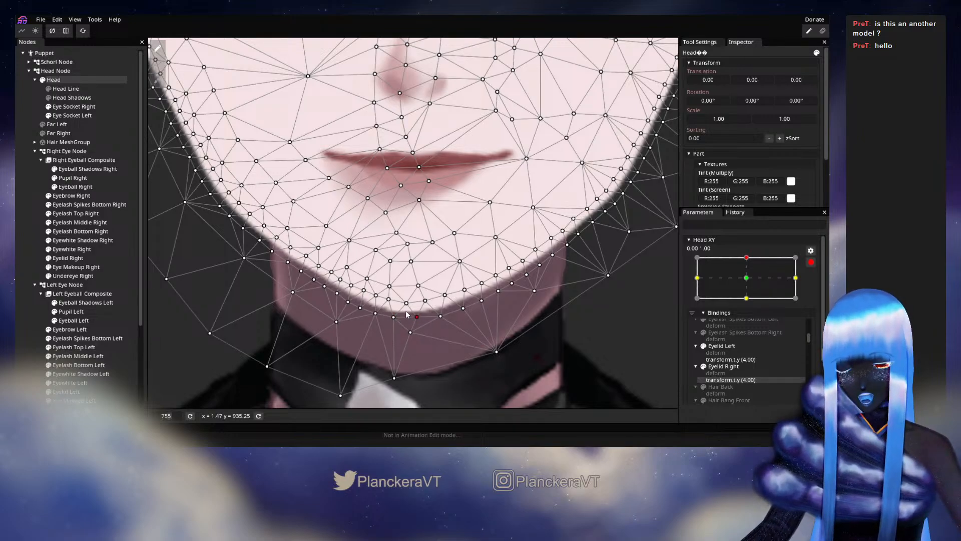
# - Adjust the vertices at the tip of the chin in the Head mesh deformation for Head XY 0.00, 1.00
pyautogui.click(406, 303)
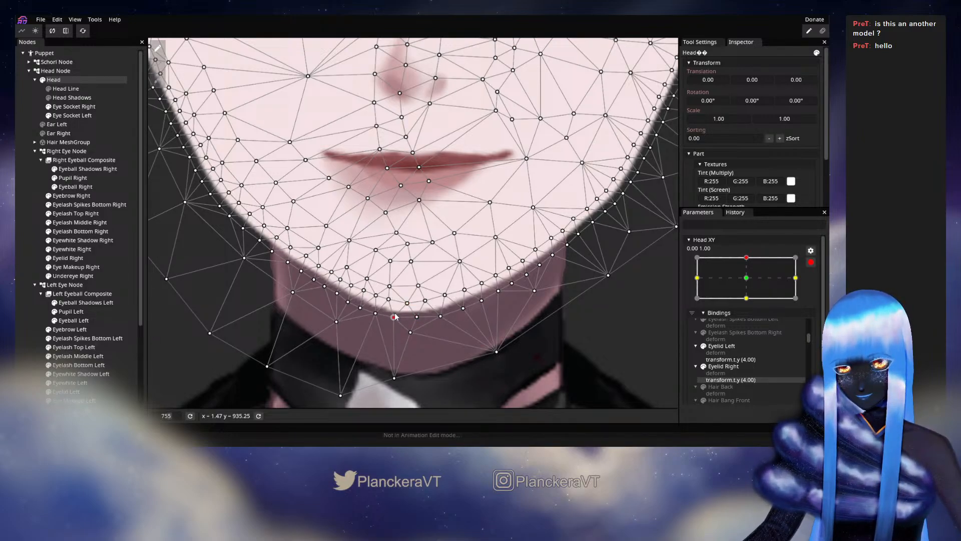
pyautogui.click(393, 317)
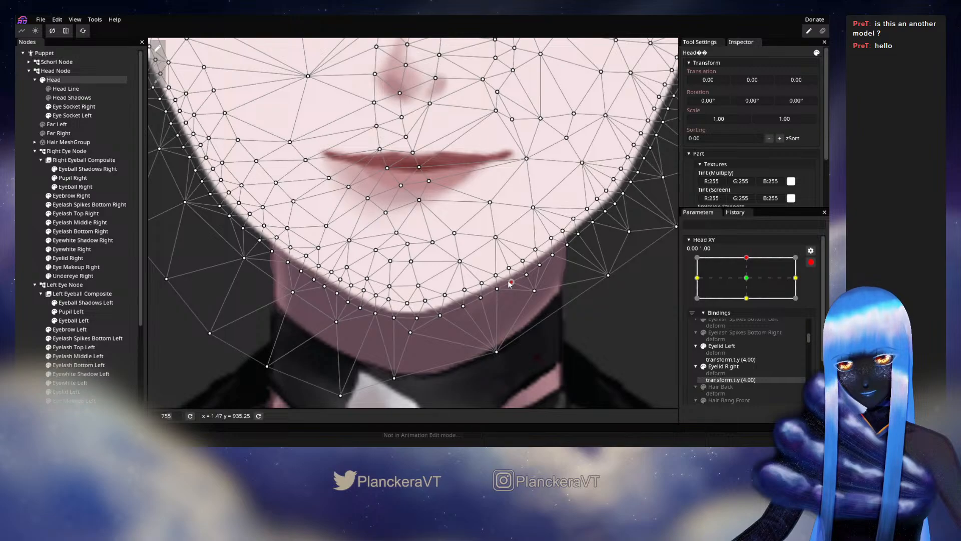
pyautogui.press('Escape')
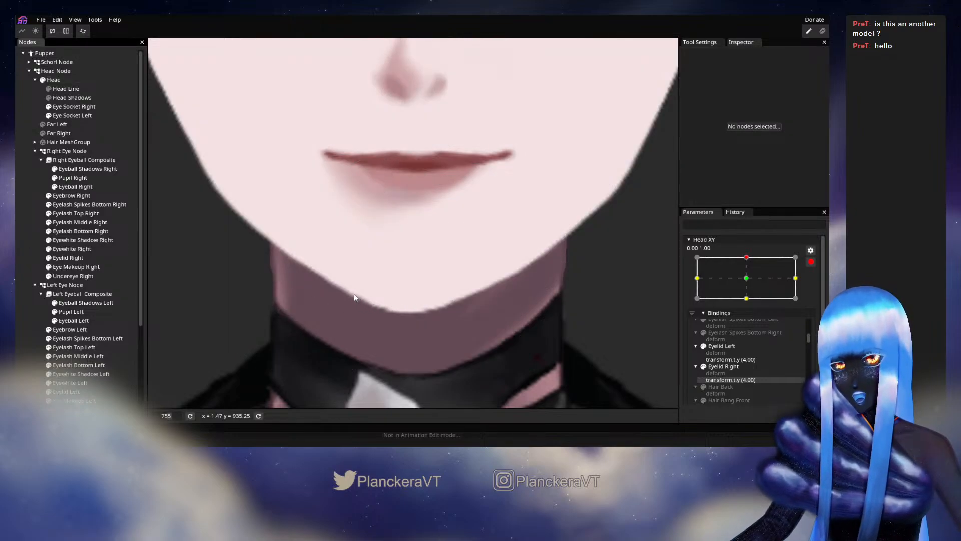
pyautogui.scroll(-5, 435, 338)
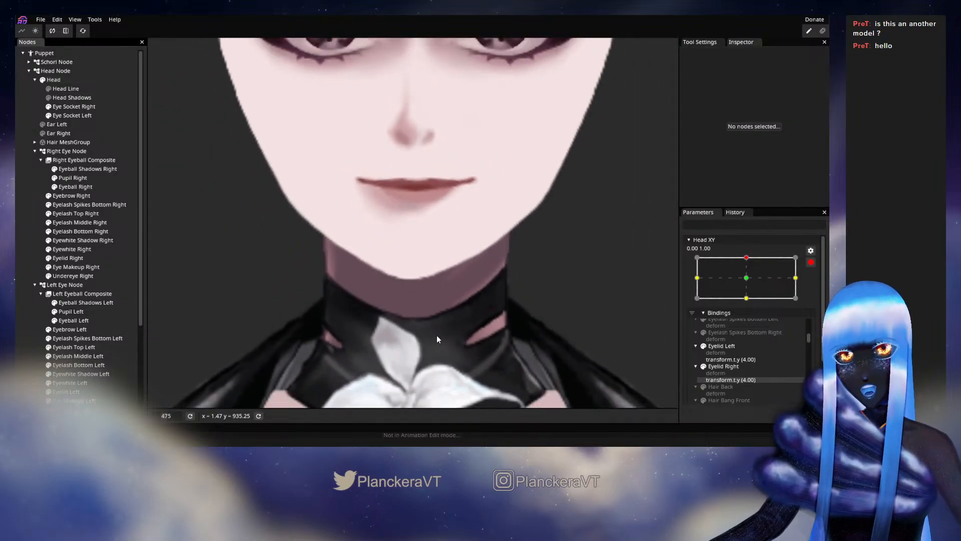
pyautogui.scroll(-1, 437, 338)
# - Leave keypoint editing and set the Head node's X scale to 1.00
pyautogui.click(811, 262)
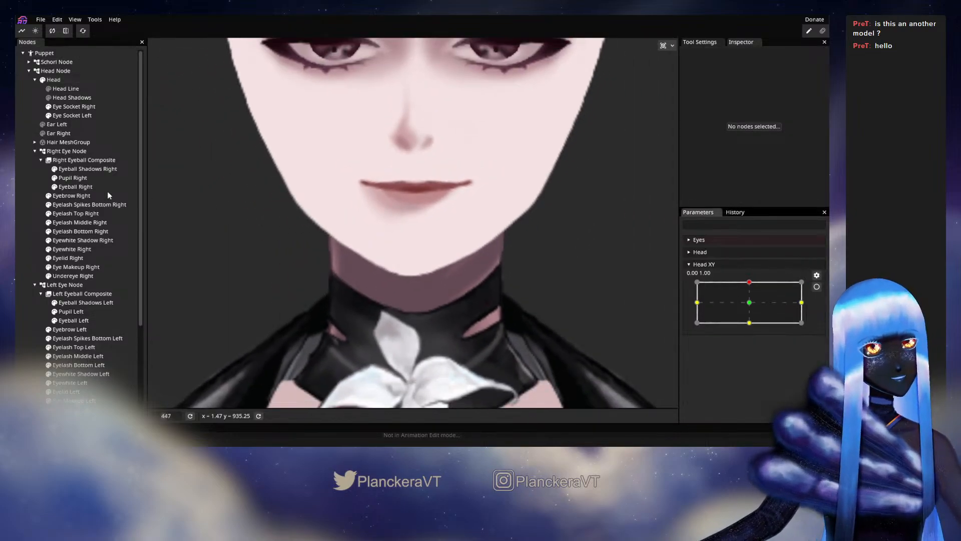
pyautogui.click(53, 79)
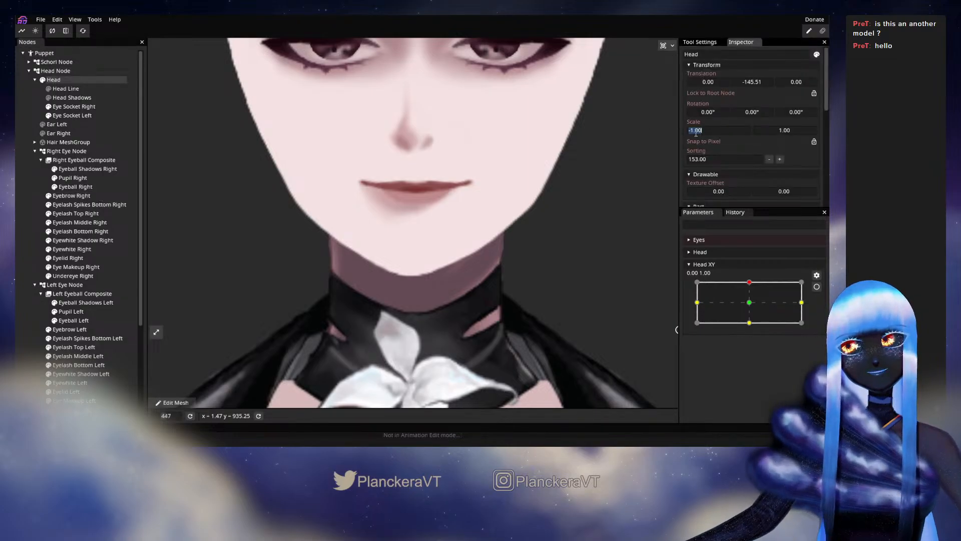
pyautogui.press('BackSpace')
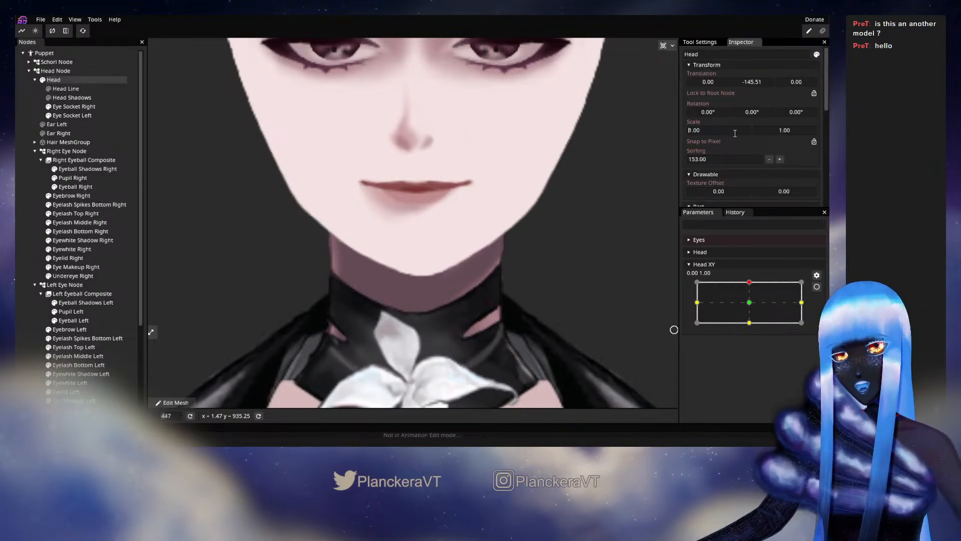
# - Reshape the chin of the Head mesh with the Circle Brush at size 32 for the Head XY keypoint 0.00, 1.00
pyautogui.click(816, 286)
pyautogui.click(157, 79)
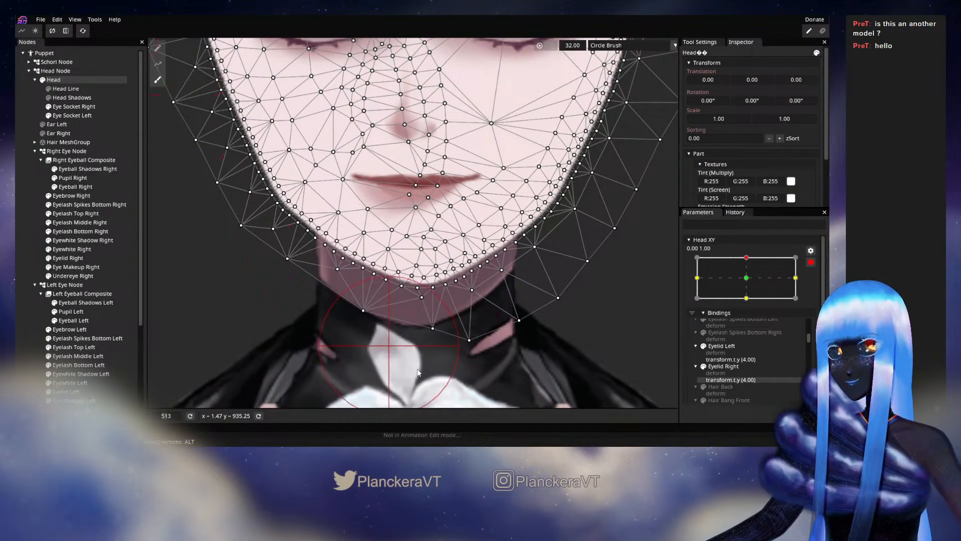
pyautogui.moveTo(433, 311)
pyautogui.mouseDown()
pyautogui.moveTo(335, 299)
pyautogui.moveTo(349, 315)
pyautogui.mouseUp()
pyautogui.click(17, 239)
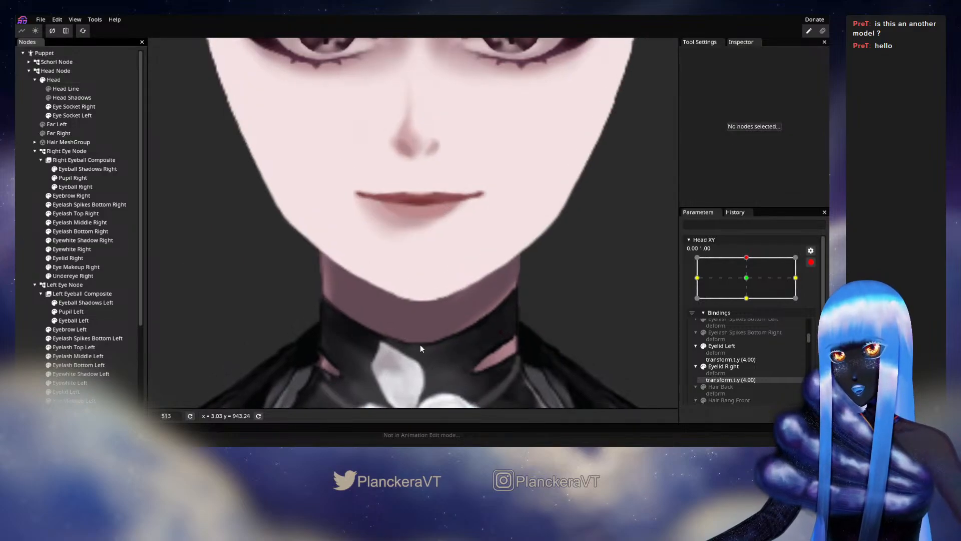
# - Mirror the Head node outside keypoint editing by setting its X scale to -1.00
pyautogui.click(54, 80)
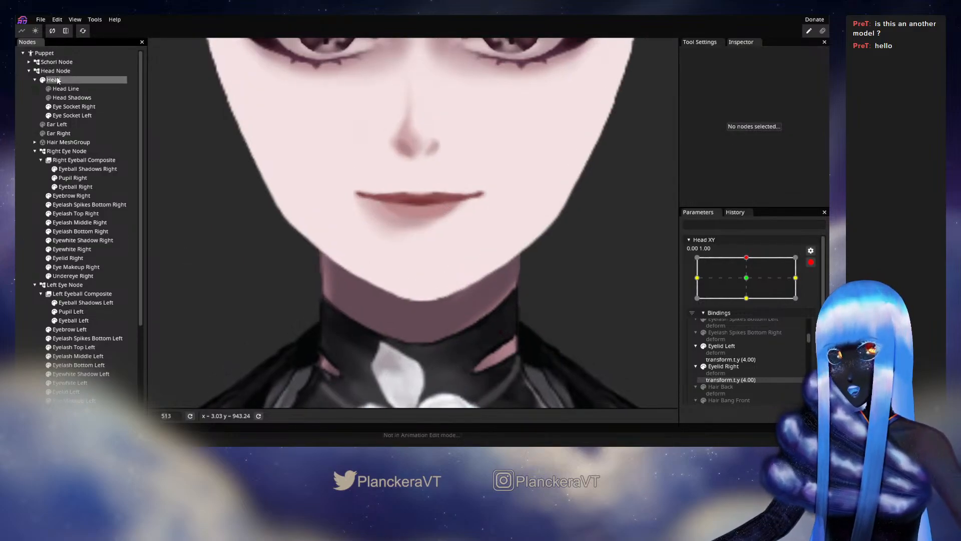
pyautogui.click(811, 262)
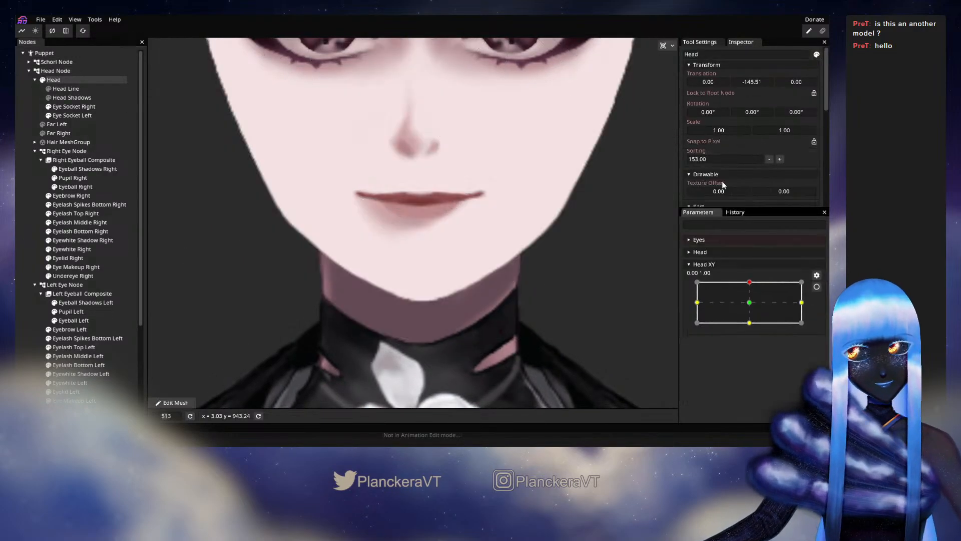
pyautogui.doubleClick(706, 130)
pyautogui.press('Left')
pyautogui.write('-')
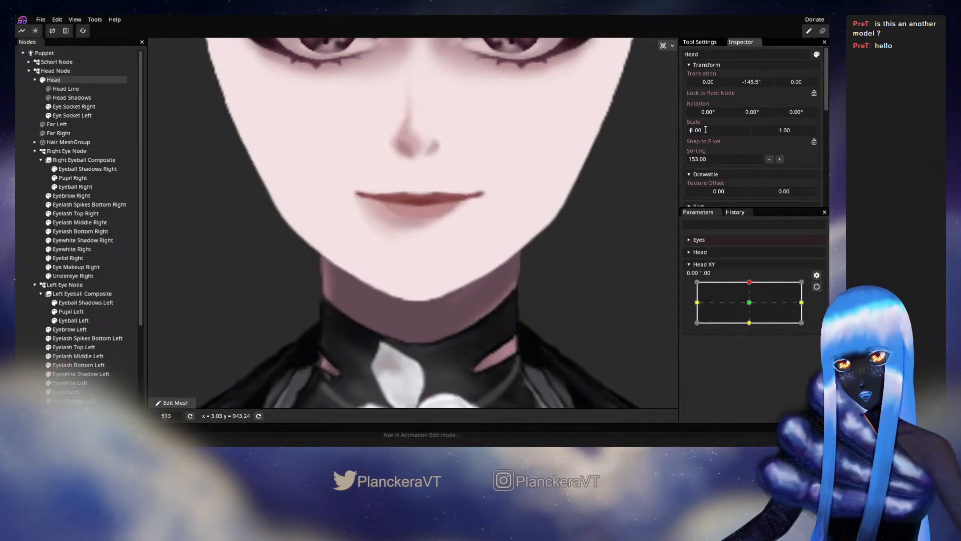
pyautogui.press('Return')
# - Touch up the mirrored Head mesh's chin with the Circle Brush for the Head XY keypoint 0.00, 1.00
pyautogui.click(816, 287)
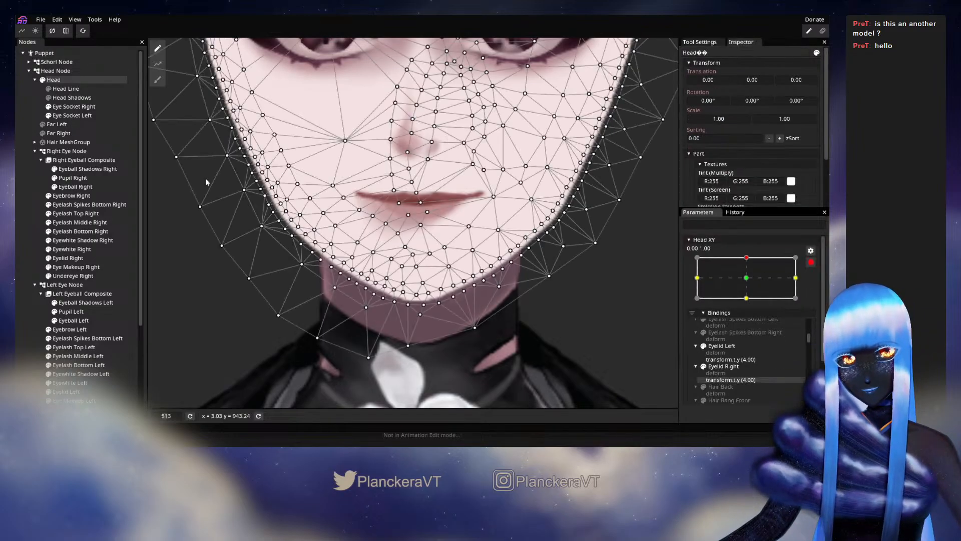
pyautogui.click(158, 80)
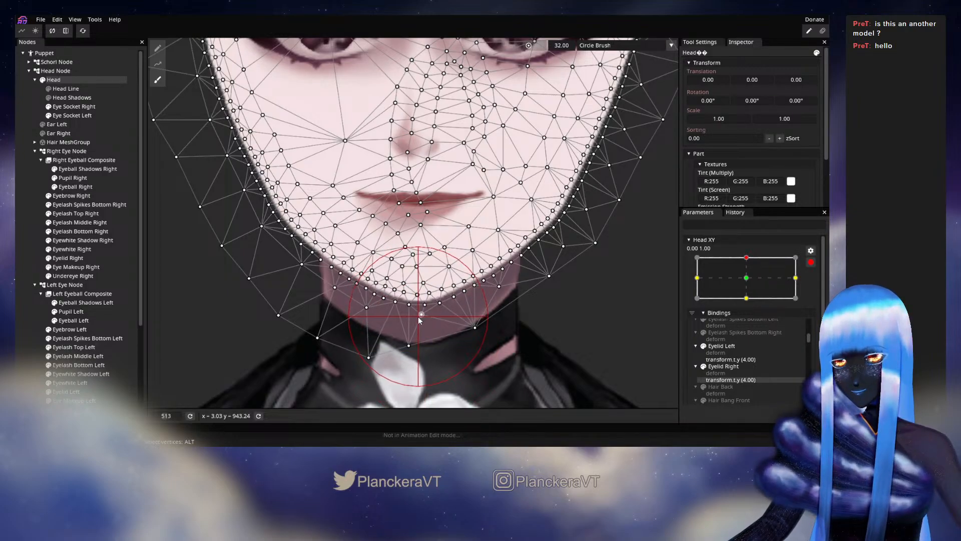
pyautogui.click(36, 238)
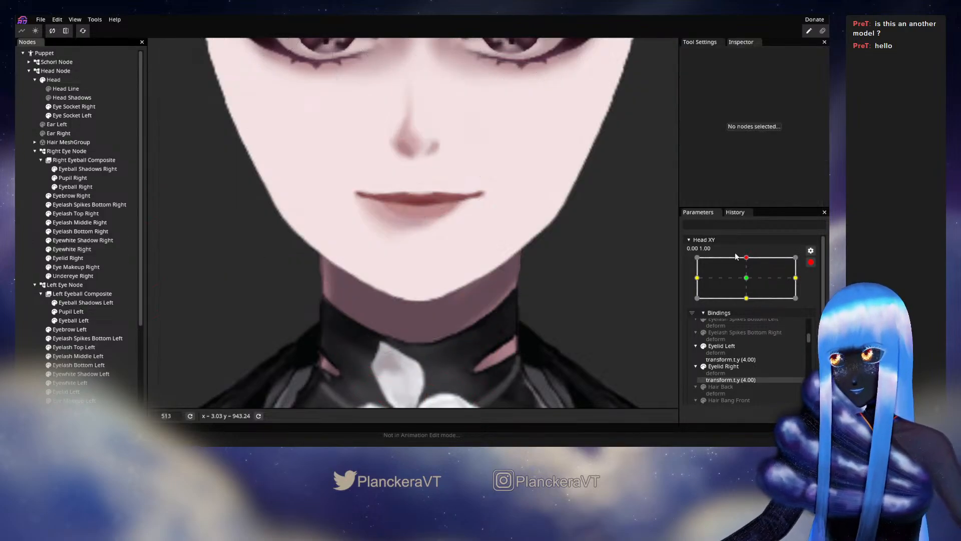
# - Flip the Head node's X scale repeatedly between 1.00 and -1.00 to compare the jaw's symmetry, finishing at 1.00
pyautogui.click(811, 263)
pyautogui.click(70, 80)
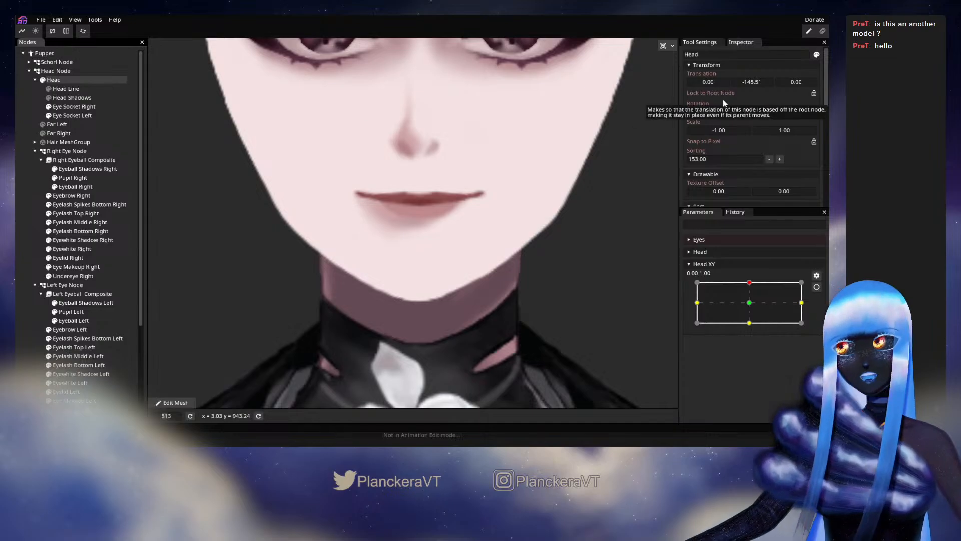
pyautogui.doubleClick(714, 129)
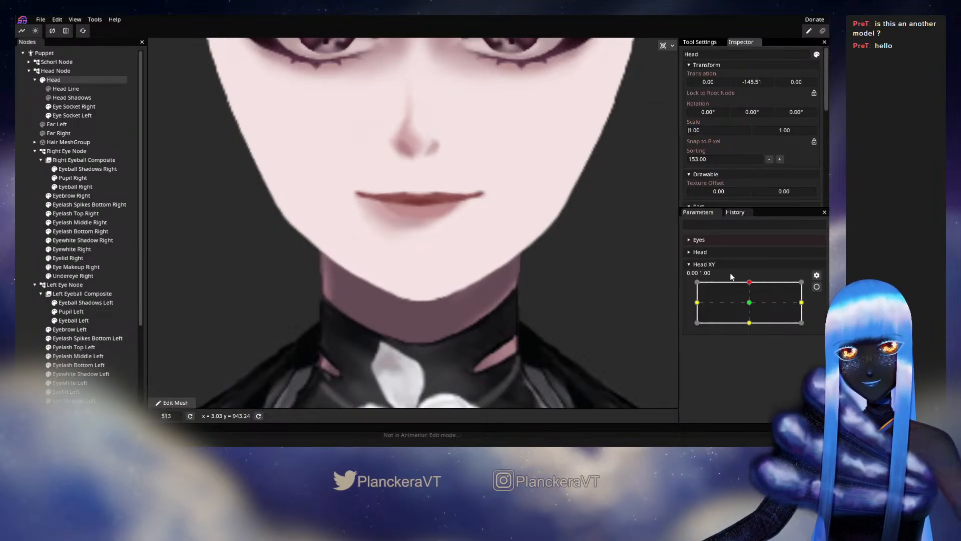
pyautogui.write('-')
pyautogui.press('BackSpace')
pyautogui.write('-')
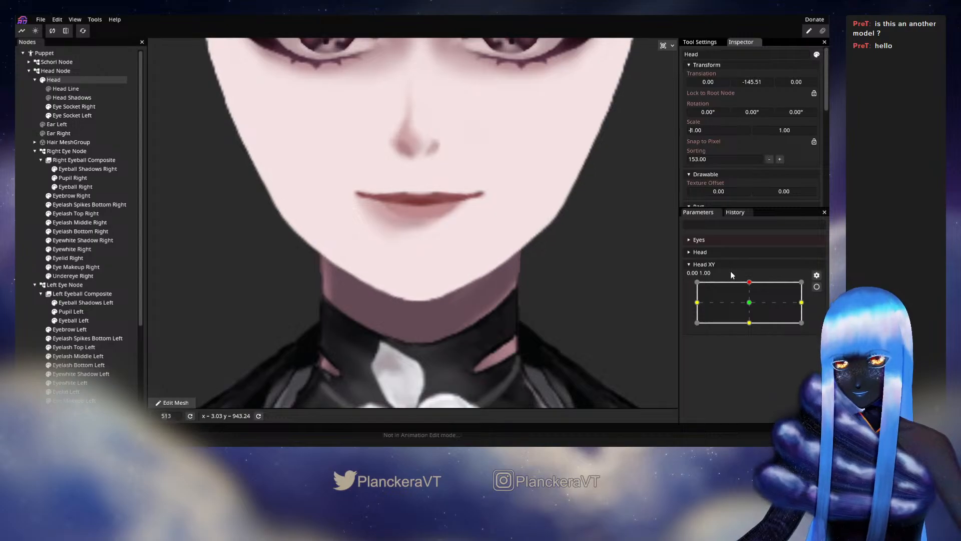
pyautogui.press('BackSpace')
pyautogui.write('-')
pyautogui.press('BackSpace')
pyautogui.write('-')
pyautogui.press('BackSpace')
pyautogui.write('-')
pyautogui.press('BackSpace')
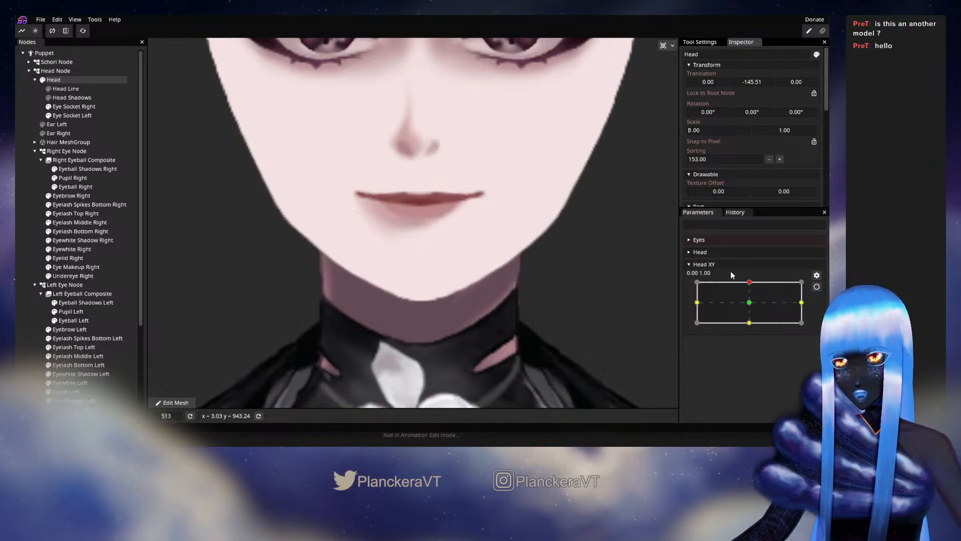
pyautogui.write('-')
pyautogui.press('BackSpace')
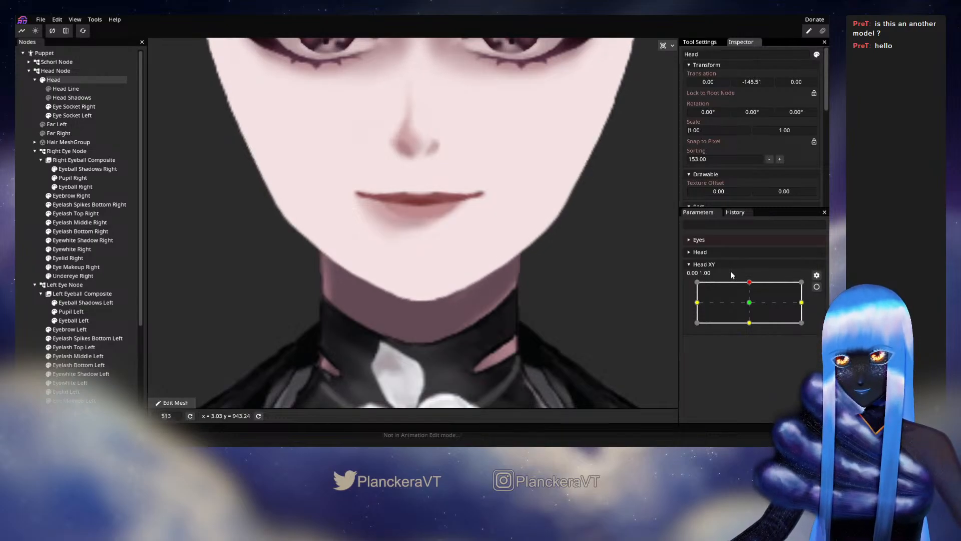
pyautogui.write('-')
pyautogui.press('BackSpace')
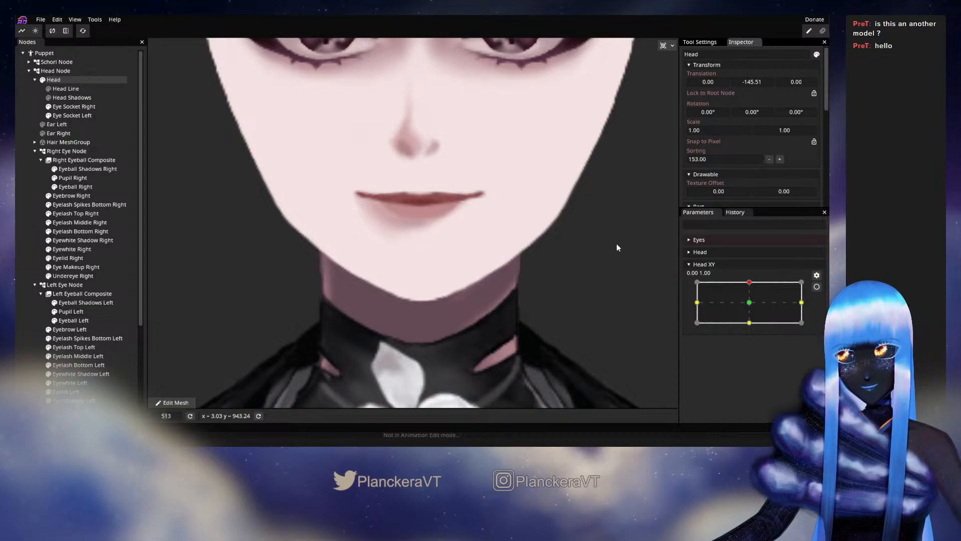
pyautogui.write('-')
pyautogui.press('BackSpace')
pyautogui.write('-')
pyautogui.press('BackSpace')
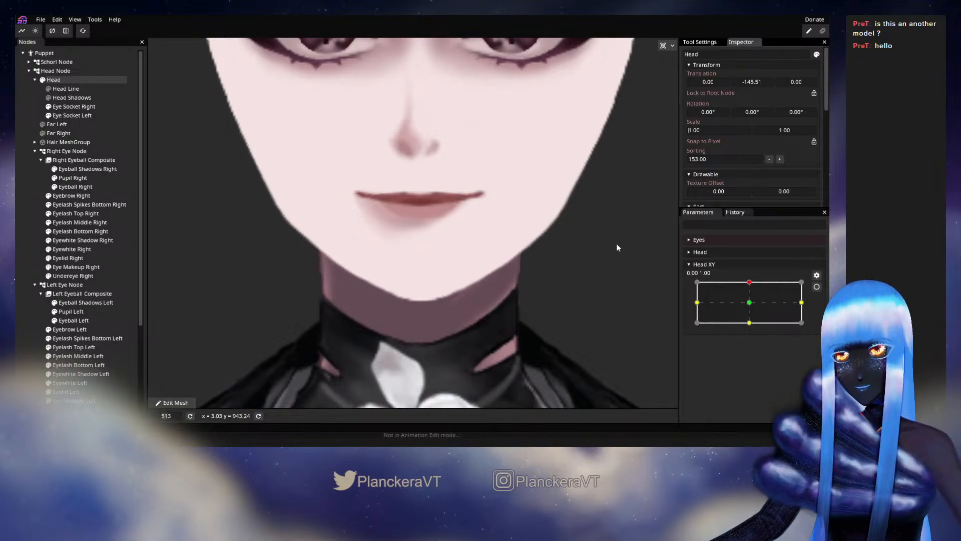
pyautogui.write('-')
pyautogui.press('BackSpace')
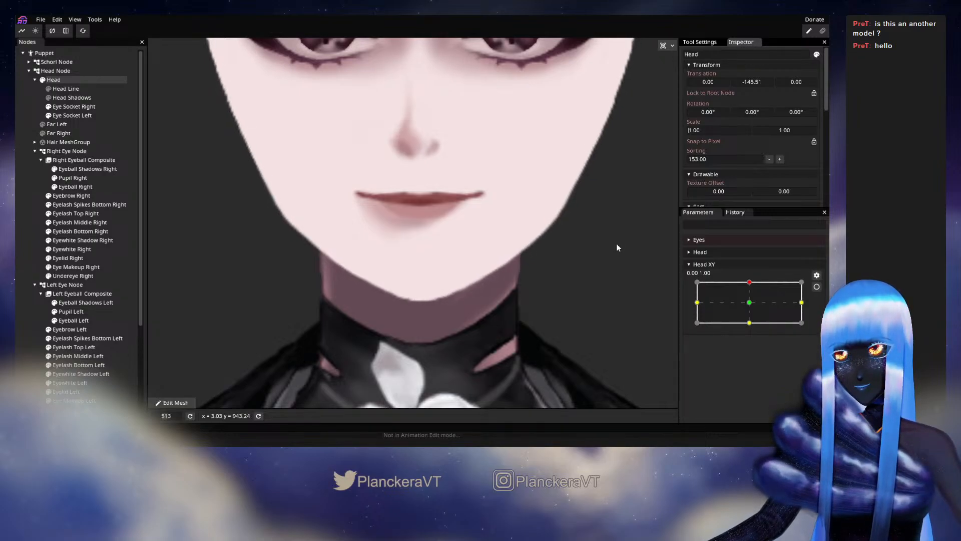
pyautogui.write('-')
pyautogui.press('BackSpace')
pyautogui.write('-')
pyautogui.press('BackSpace')
pyautogui.write('-')
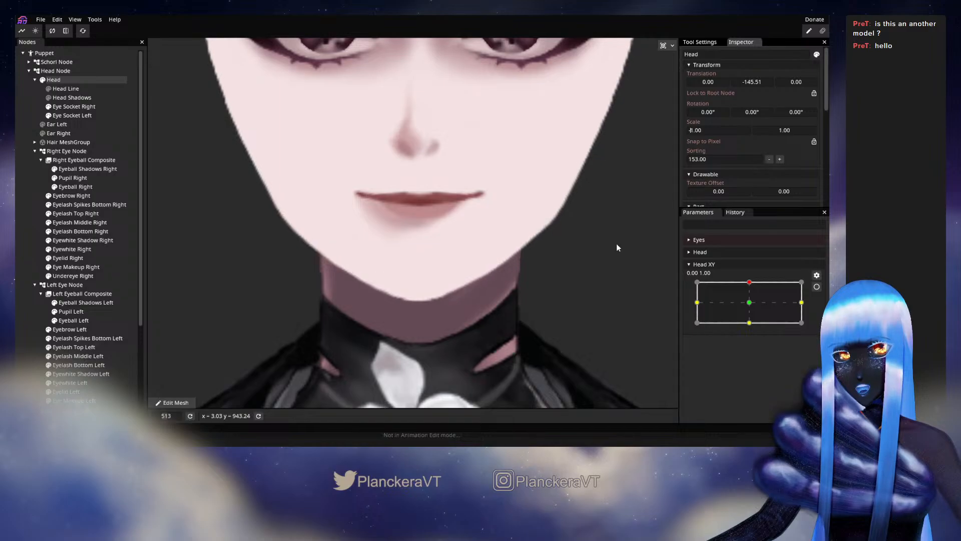
pyautogui.press('BackSpace')
pyautogui.write('-')
pyautogui.press('BackSpace')
pyautogui.write('-')
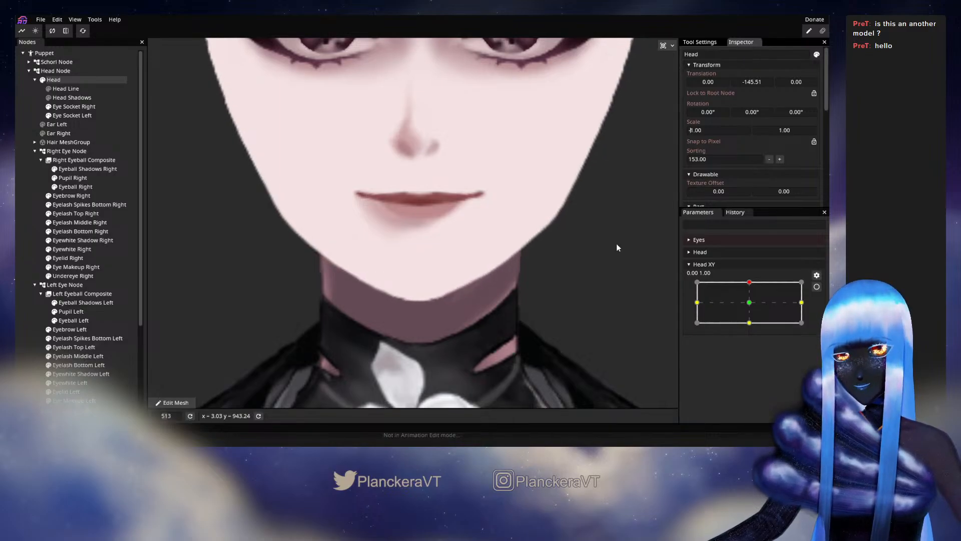
pyautogui.press('BackSpace')
pyautogui.write('-')
pyautogui.press('BackSpace')
pyautogui.write('-')
pyautogui.press('BackSpace')
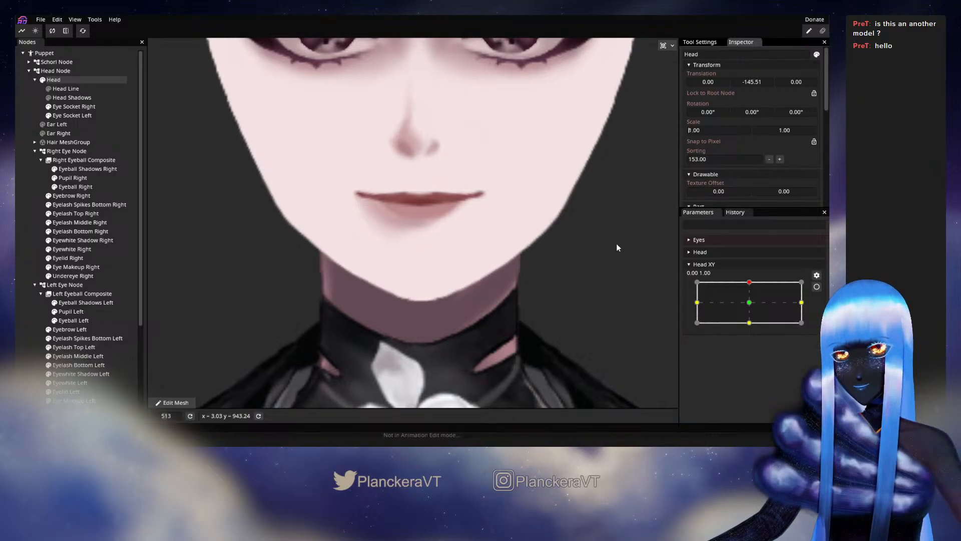
pyautogui.write('-')
pyautogui.press('BackSpace')
pyautogui.write('-')
pyautogui.press('BackSpace')
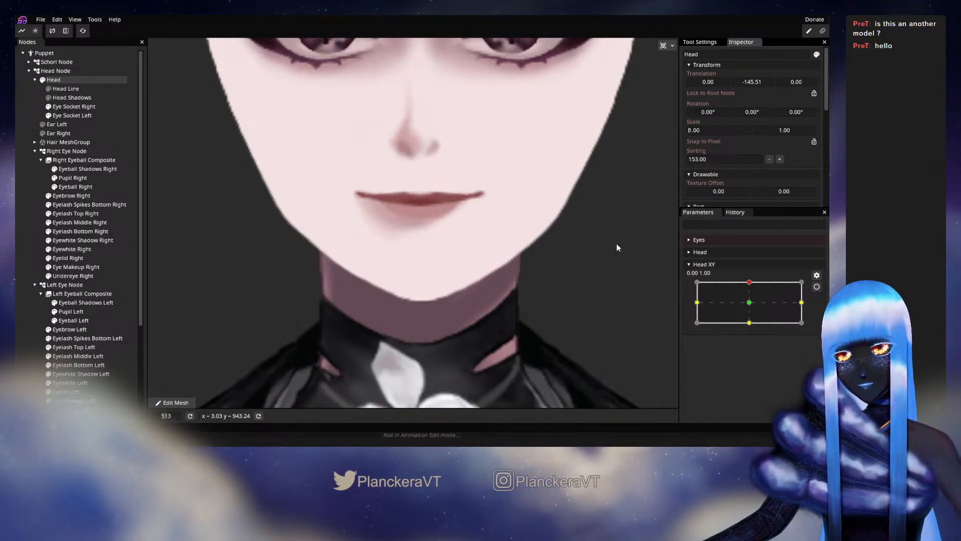
# - Refine the jaw outline of the Head mesh with the Circle Brush at size 18 for the Head XY keypoint 0.00, 1.00
pyautogui.scroll(1, 525, 311)
pyautogui.scroll(1, 524, 311)
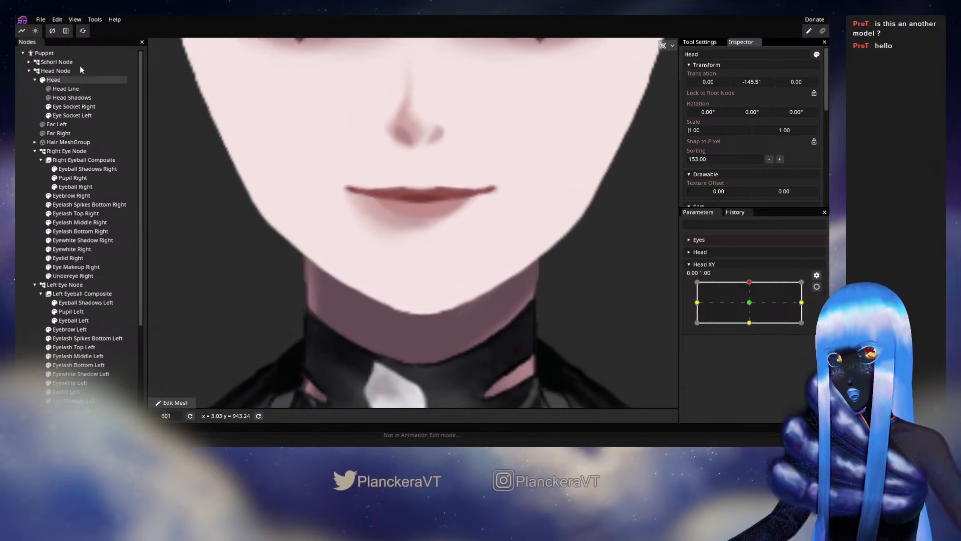
pyautogui.click(816, 286)
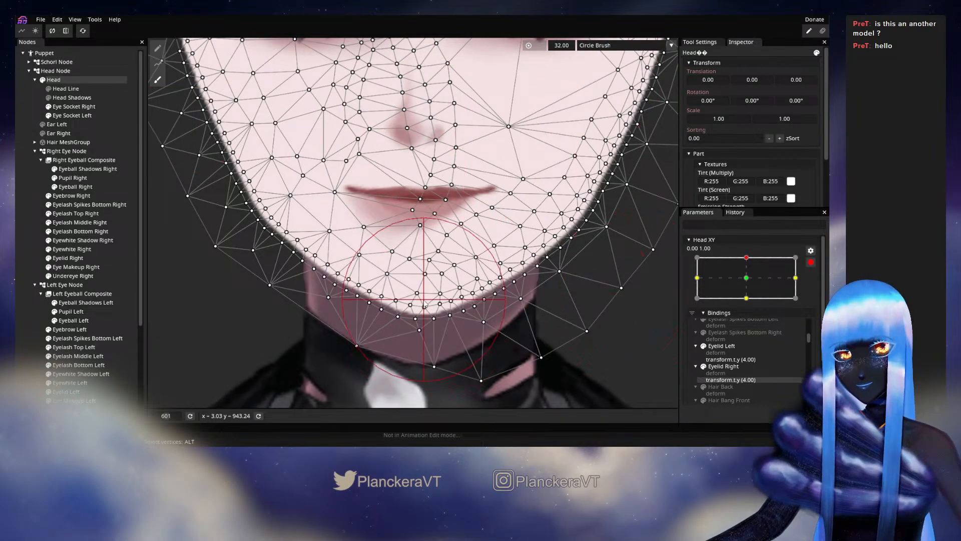
pyautogui.moveTo(427, 295); pyautogui.dragTo(592, 163)
pyautogui.moveTo(276, 331); pyautogui.dragTo(459, 230)
pyautogui.moveTo(434, 287); pyautogui.dragTo(500, 231)
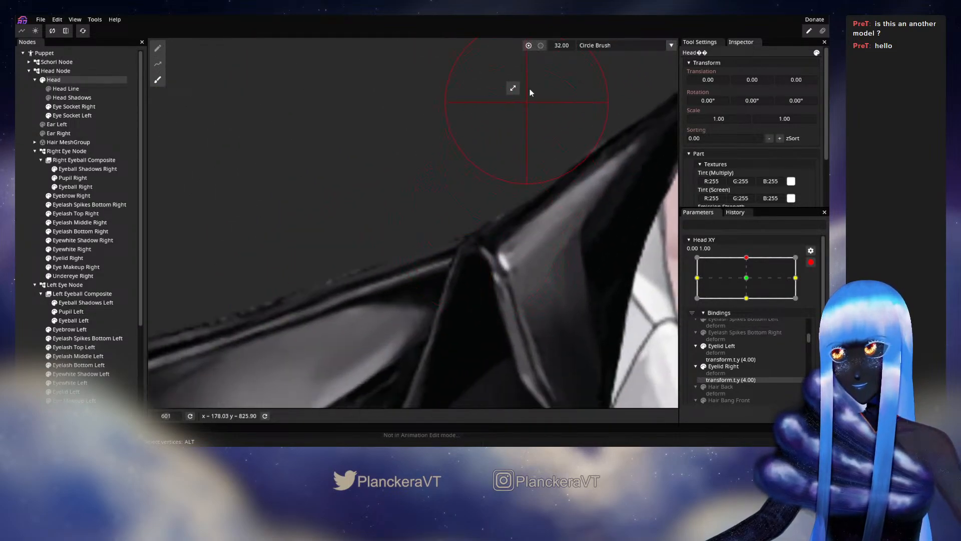
pyautogui.moveTo(568, 123); pyautogui.dragTo(399, 251)
pyautogui.moveTo(568, 186); pyautogui.dragTo(387, 325)
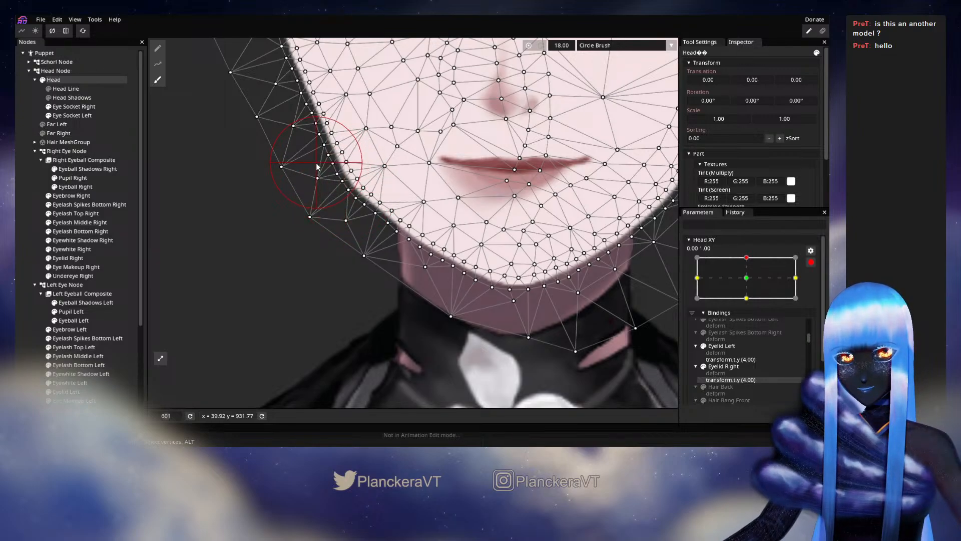
pyautogui.moveTo(520, 203); pyautogui.dragTo(401, 213)
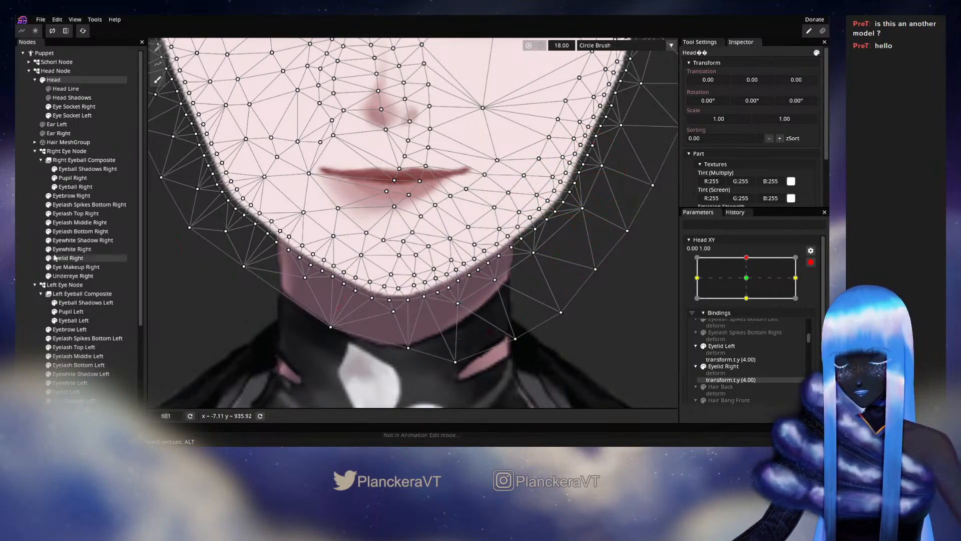
pyautogui.click(25, 242)
# - Leave keypoint editing and preview the face by moving the Head XY parameter around its 0.00, 1.00 keypoint
pyautogui.moveTo(468, 326); pyautogui.dragTo(499, 338)
pyautogui.scroll(-5, 516, 314)
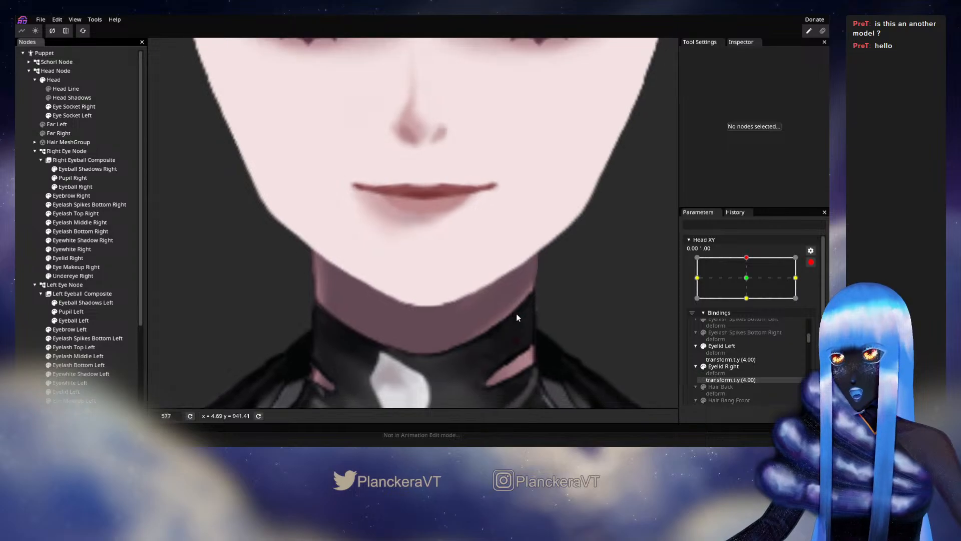
pyautogui.scroll(-3, 518, 305)
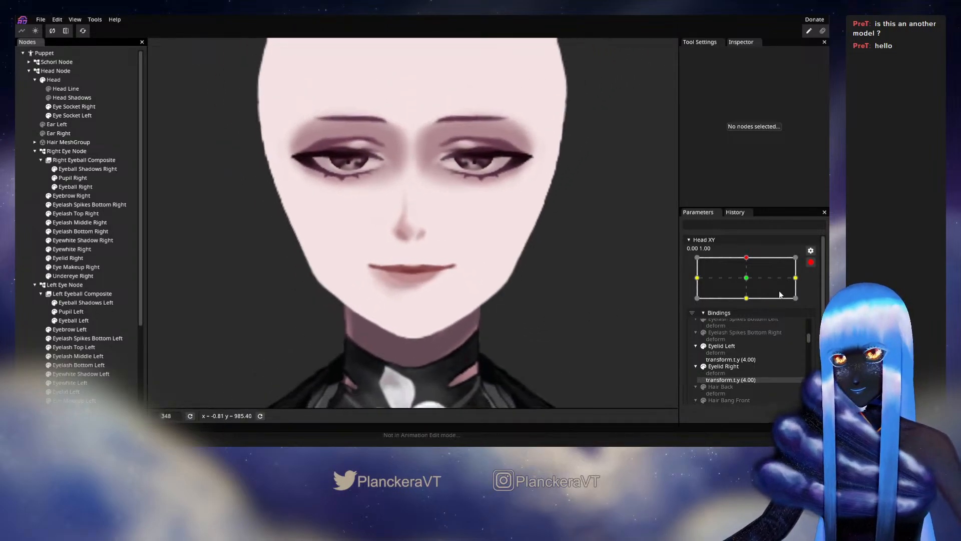
pyautogui.click(811, 262)
pyautogui.click(748, 288)
pyautogui.moveTo(749, 289)
pyautogui.mouseDown()
pyautogui.moveTo(749, 300)
pyautogui.moveTo(748, 281)
pyautogui.moveTo(749, 300)
pyautogui.moveTo(750, 282)
pyautogui.mouseUp()
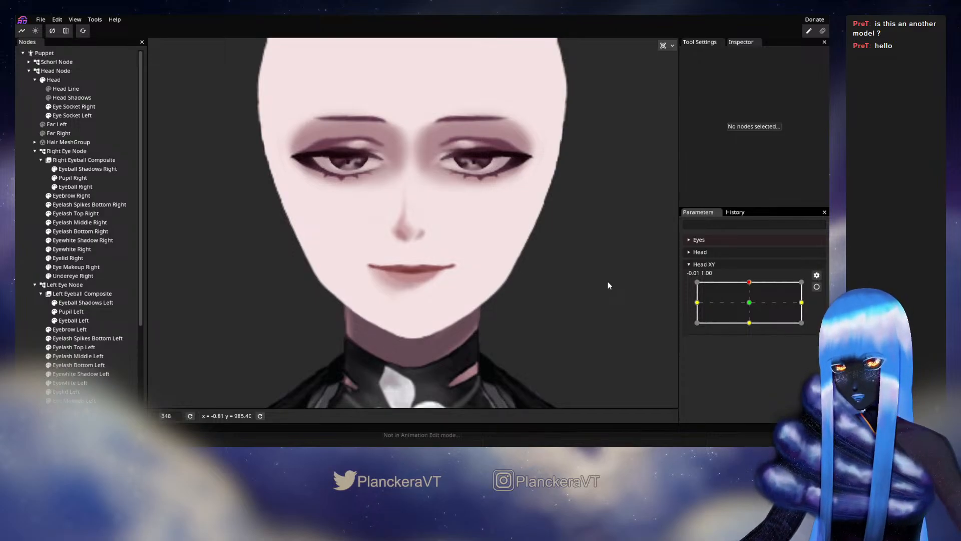
# - Preview the face by moving the Head XY parameter around its 0.00, 1.00 keypoint after checking the undo history
pyautogui.click(735, 212)
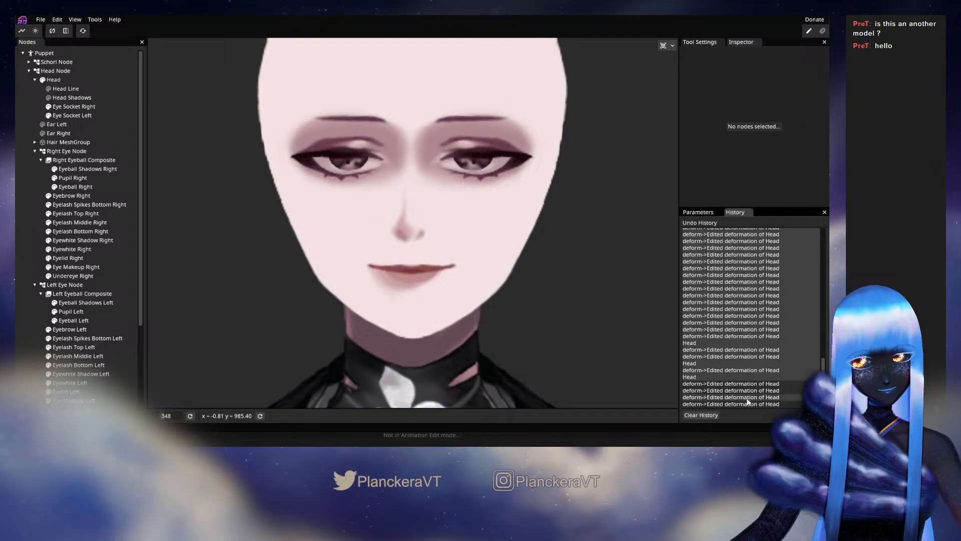
pyautogui.click(698, 212)
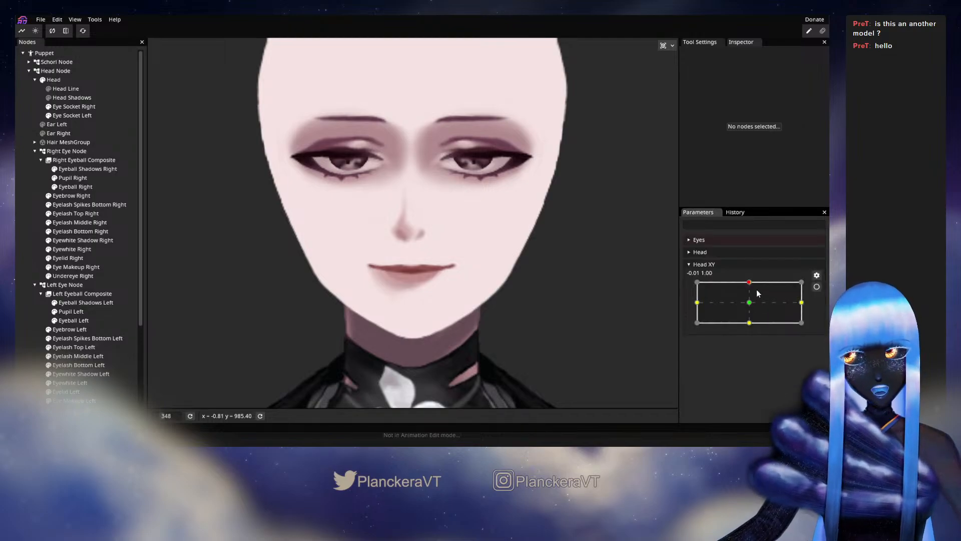
pyautogui.moveTo(749, 282)
pyautogui.mouseDown()
pyautogui.moveTo(749, 306)
pyautogui.moveTo(748, 281)
pyautogui.mouseUp()
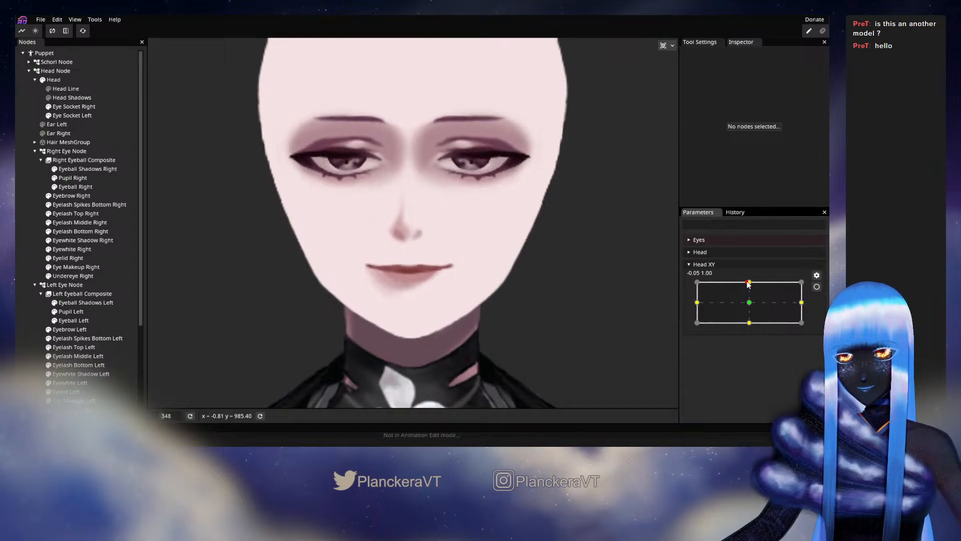
pyautogui.moveTo(748, 283)
pyautogui.mouseDown()
pyautogui.moveTo(749, 302)
pyautogui.moveTo(745, 282)
pyautogui.mouseUp()
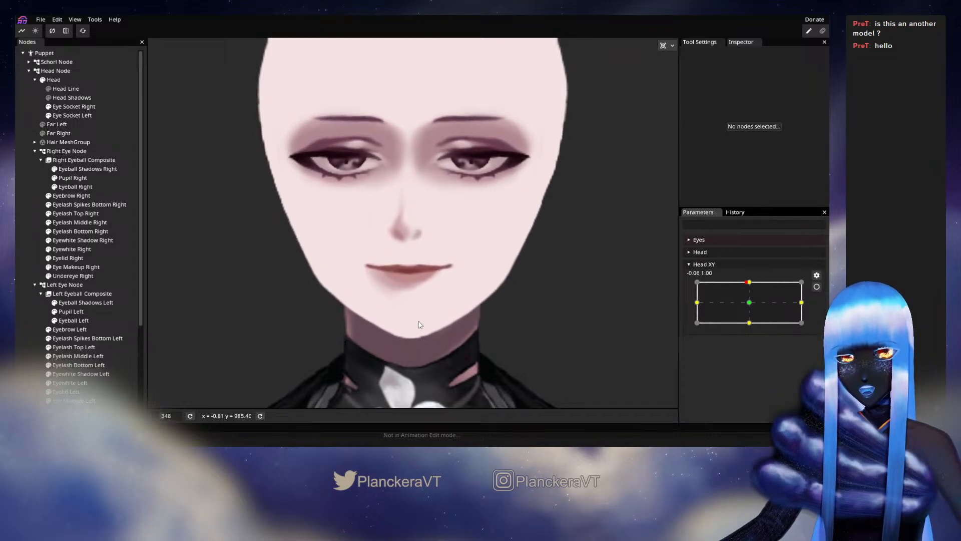
pyautogui.moveTo(495, 362); pyautogui.dragTo(501, 318)
pyautogui.moveTo(744, 288)
pyautogui.mouseDown()
pyautogui.moveTo(745, 307)
pyautogui.moveTo(749, 287)
pyautogui.mouseUp()
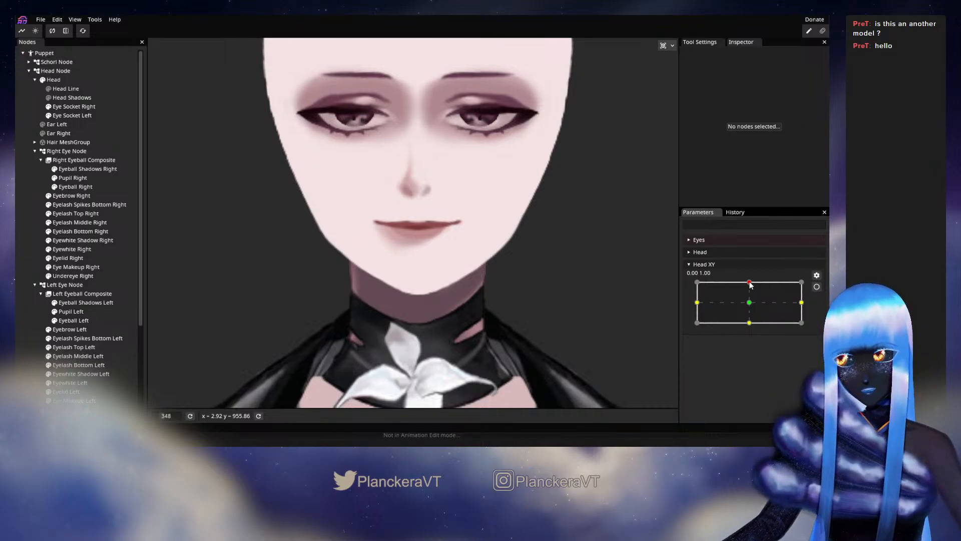
pyautogui.moveTo(750, 285); pyautogui.dragTo(750, 306)
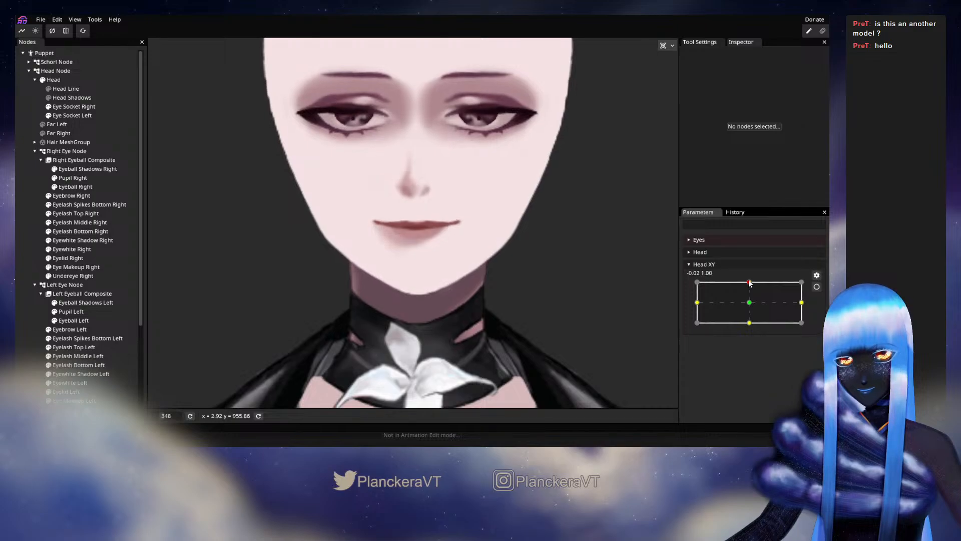
pyautogui.moveTo(751, 307); pyautogui.dragTo(749, 282)
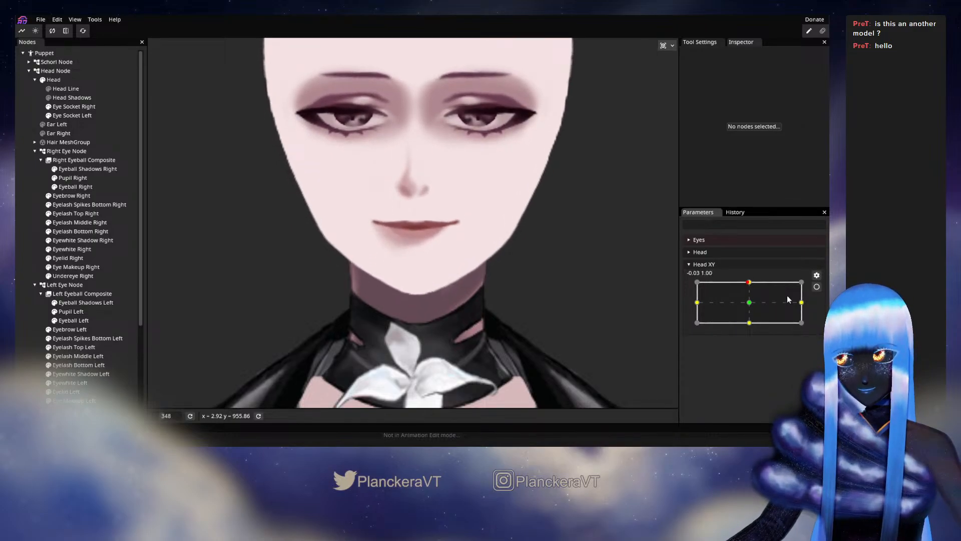
pyautogui.moveTo(749, 281)
pyautogui.mouseDown()
pyautogui.moveTo(749, 303)
pyautogui.moveTo(748, 283)
pyautogui.mouseUp()
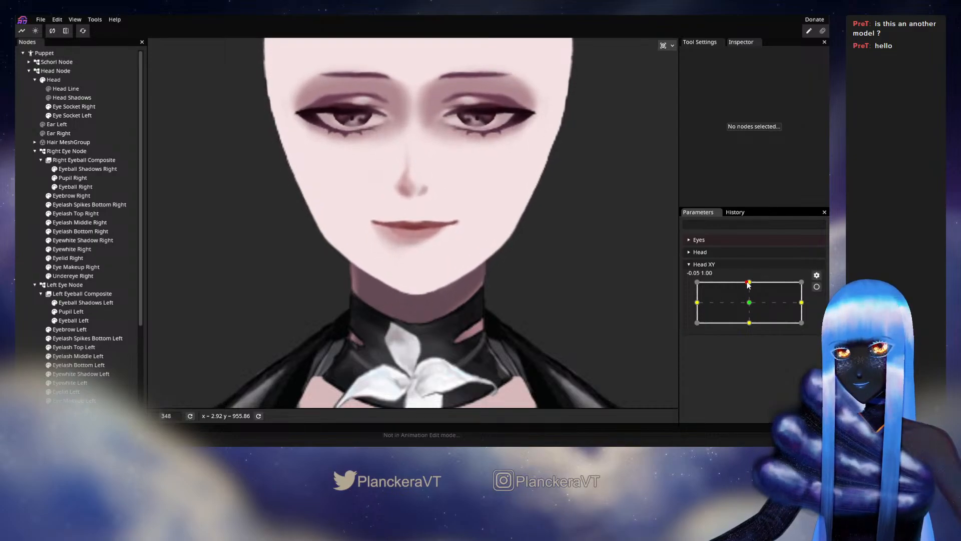
# - Push the top of the Nose mesh slightly down with the Circle Brush at size 35 for the Head XY keypoint 0.00, 1.00
pyautogui.click(817, 286)
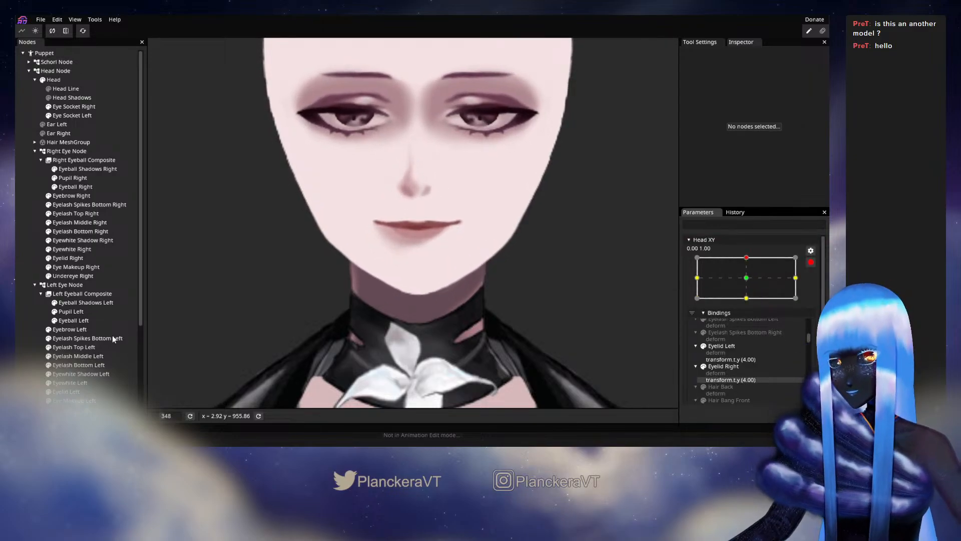
pyautogui.scroll(-4, 112, 335)
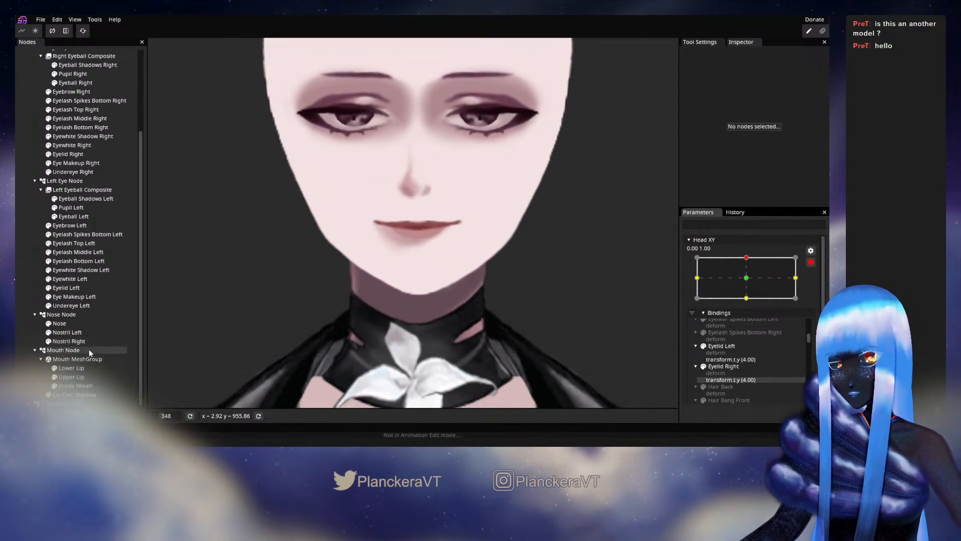
pyautogui.click(70, 323)
pyautogui.click(156, 80)
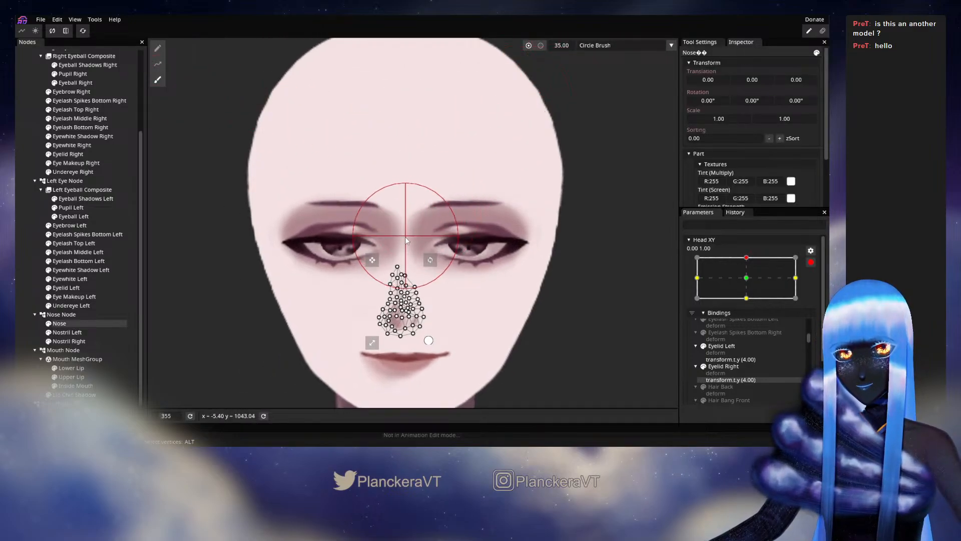
pyautogui.moveTo(404, 238); pyautogui.dragTo(405, 252)
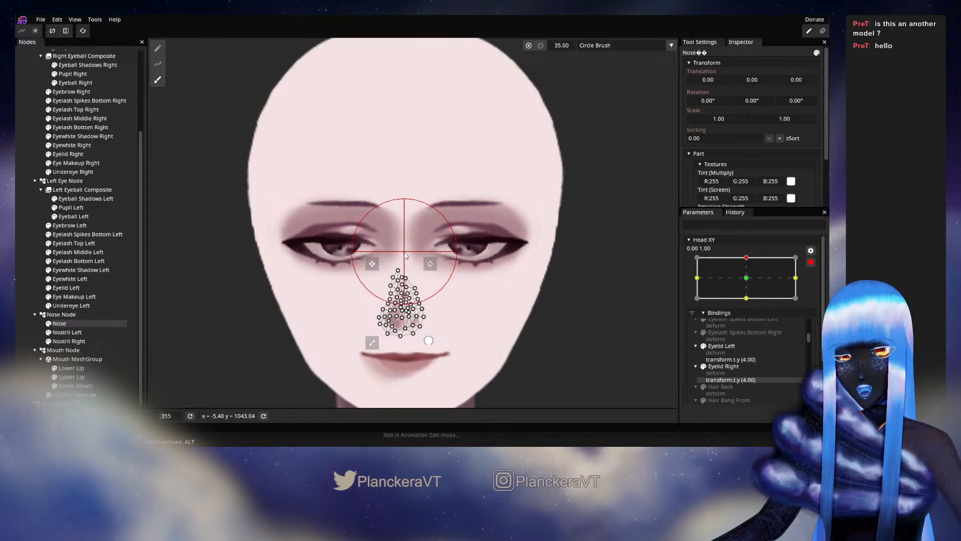
pyautogui.click(21, 272)
pyautogui.moveTo(451, 335); pyautogui.dragTo(457, 282)
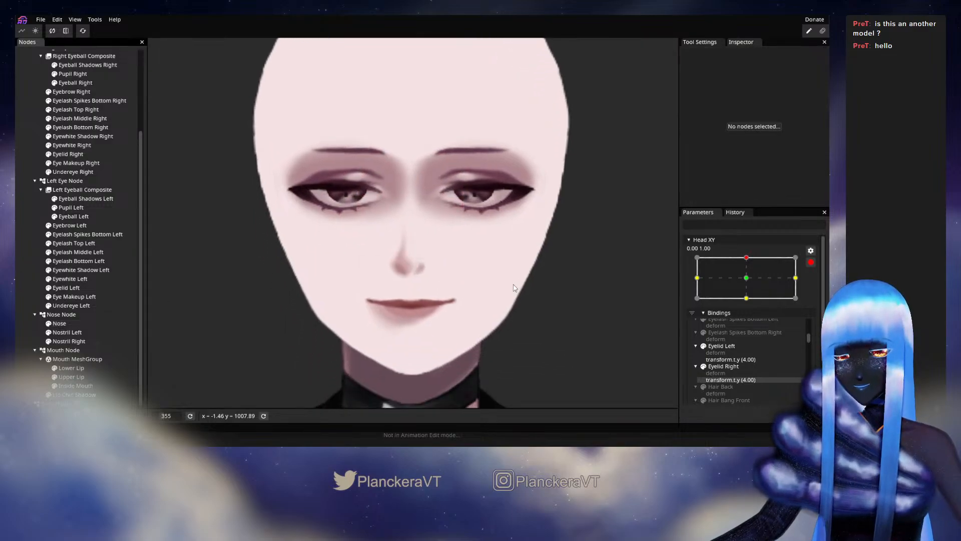
# - Leave keypoint editing and preview the head's vertical movement by sweeping Head XY between its upper and lower keypoints
pyautogui.click(811, 262)
pyautogui.moveTo(749, 281); pyautogui.dragTo(750, 326)
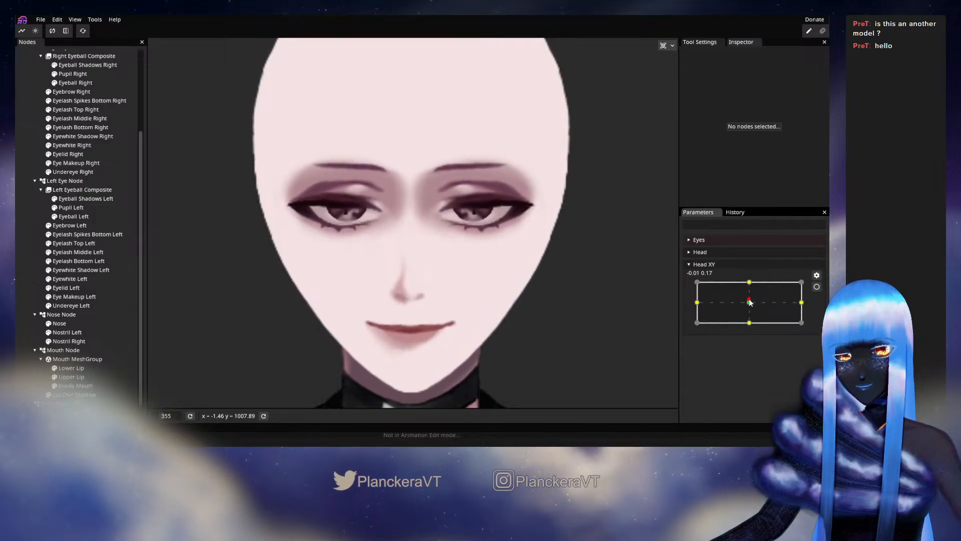
pyautogui.moveTo(752, 306); pyautogui.dragTo(754, 328)
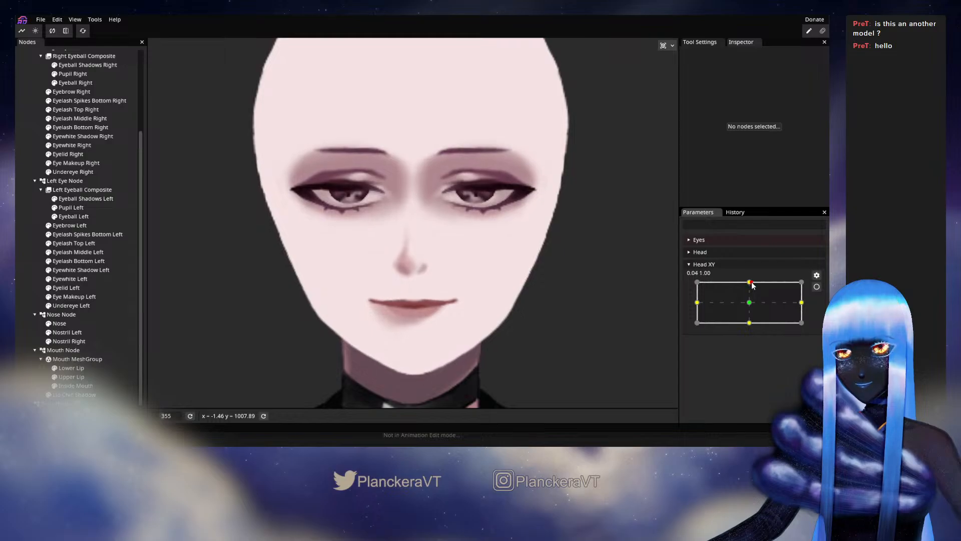
pyautogui.moveTo(754, 293); pyautogui.dragTo(750, 306)
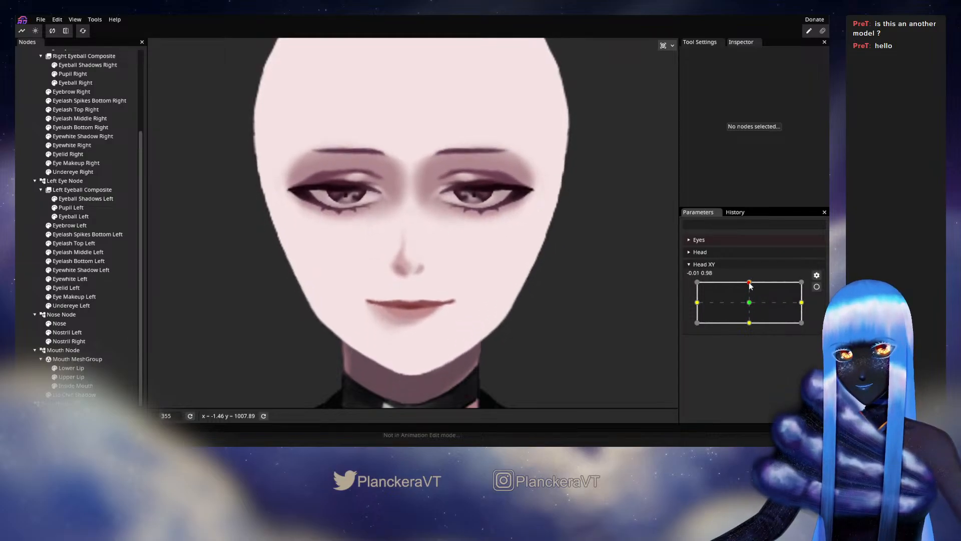
pyautogui.moveTo(751, 282)
pyautogui.mouseDown()
pyautogui.moveTo(752, 306)
pyautogui.moveTo(751, 285)
pyautogui.mouseUp()
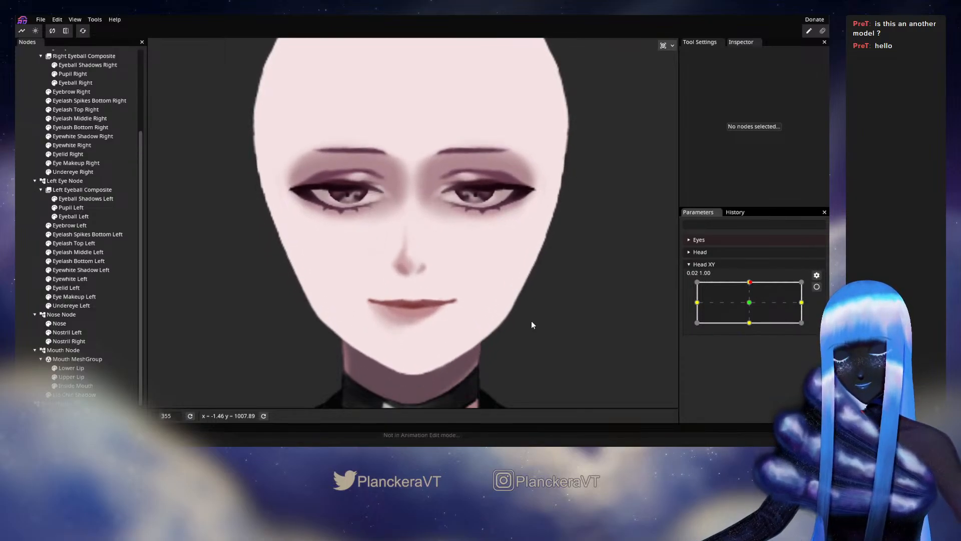
pyautogui.scroll(5, 541, 305)
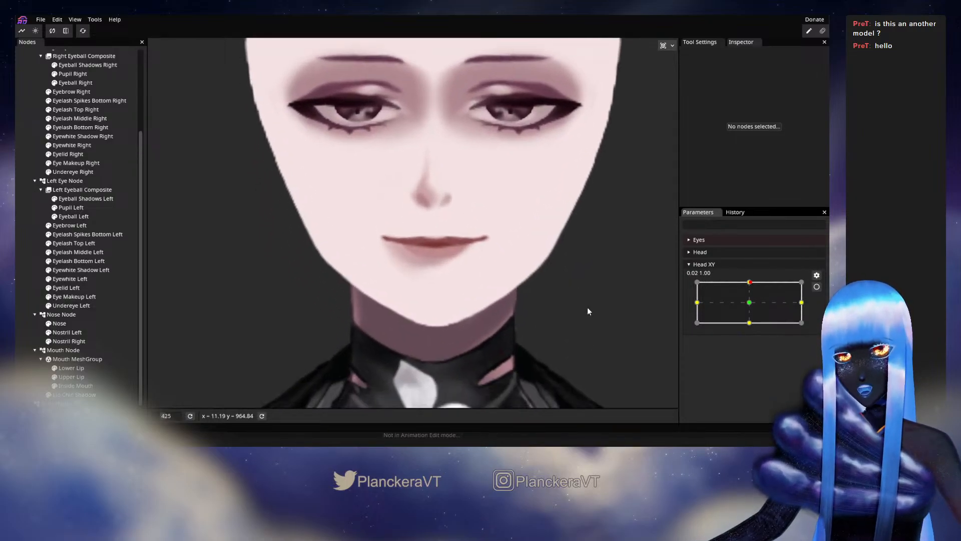
pyautogui.moveTo(750, 281)
pyautogui.mouseDown()
pyautogui.moveTo(750, 302)
pyautogui.moveTo(748, 281)
pyautogui.mouseUp()
pyautogui.moveTo(562, 304); pyautogui.dragTo(534, 305)
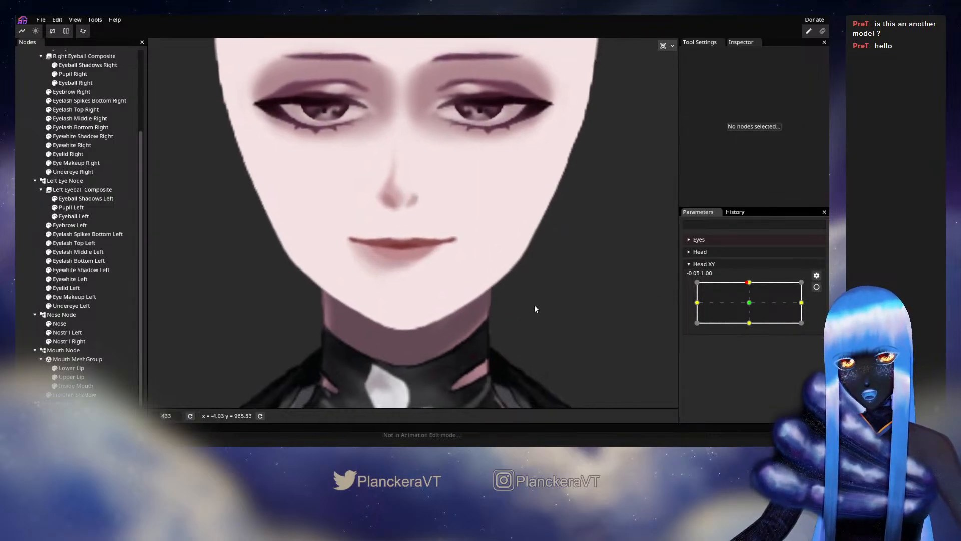
pyautogui.scroll(4, 100, 230)
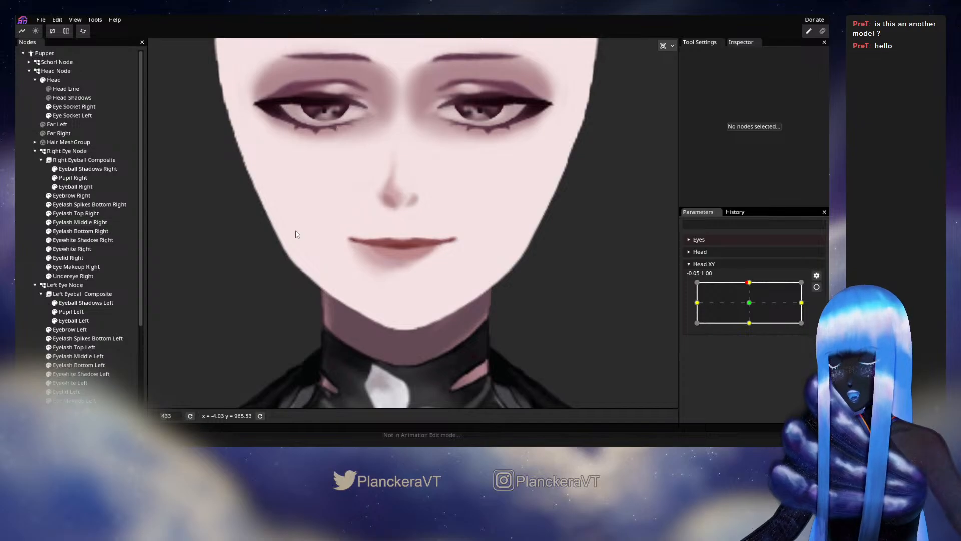
# - Flip the Head node's X scale repeatedly between 1.00 and -1.00 to compare the jaw's symmetry, finishing at -1.00
pyautogui.click(817, 287)
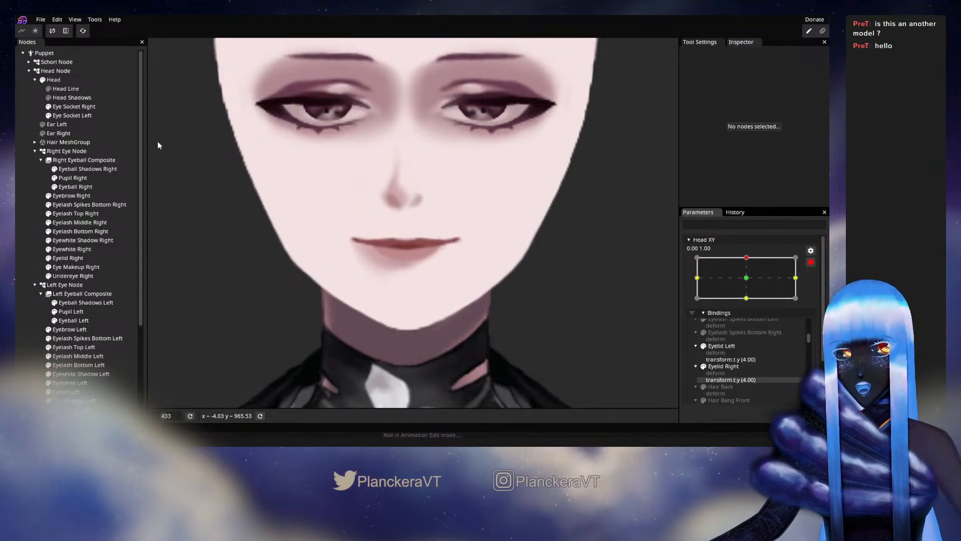
pyautogui.click(55, 80)
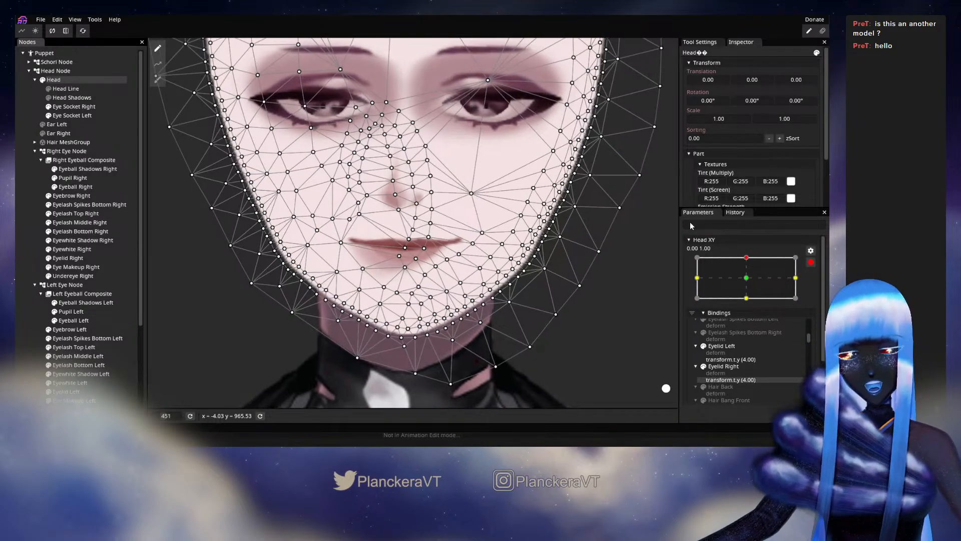
pyautogui.scroll(3, 647, 238)
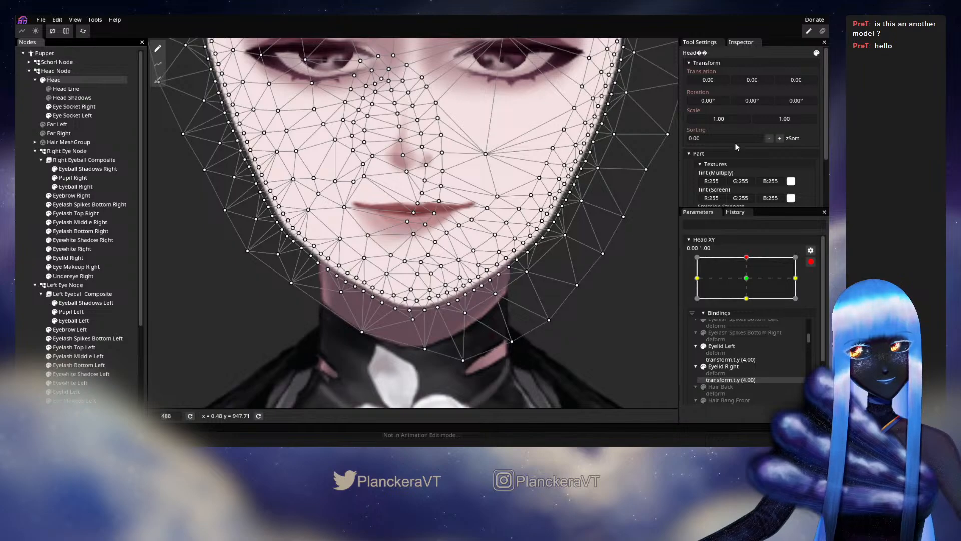
pyautogui.click(811, 262)
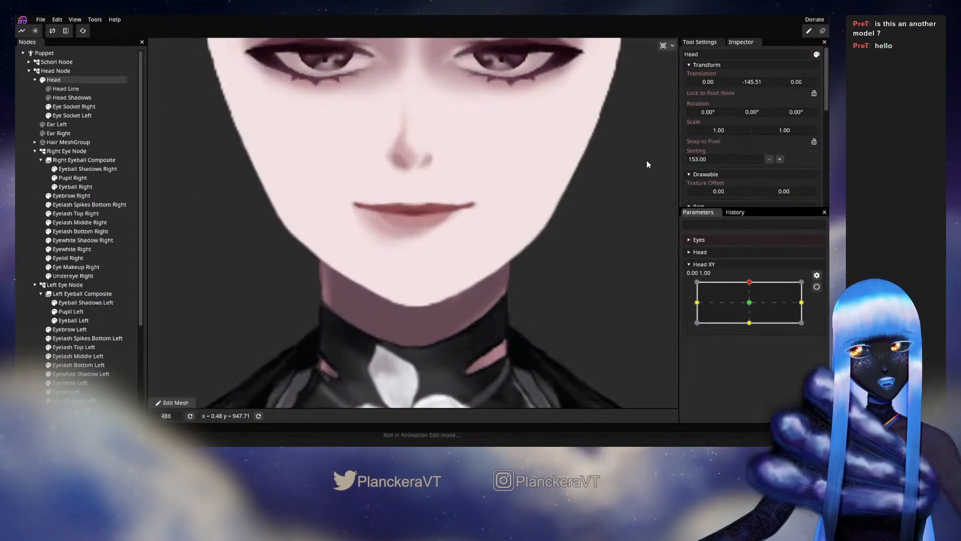
pyautogui.doubleClick(710, 131)
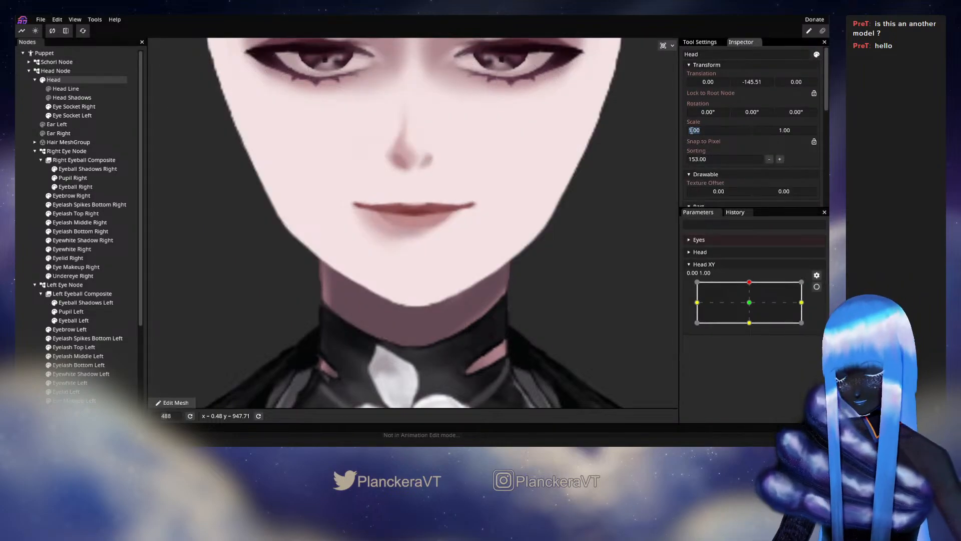
pyautogui.write('-')
pyautogui.press('BackSpace')
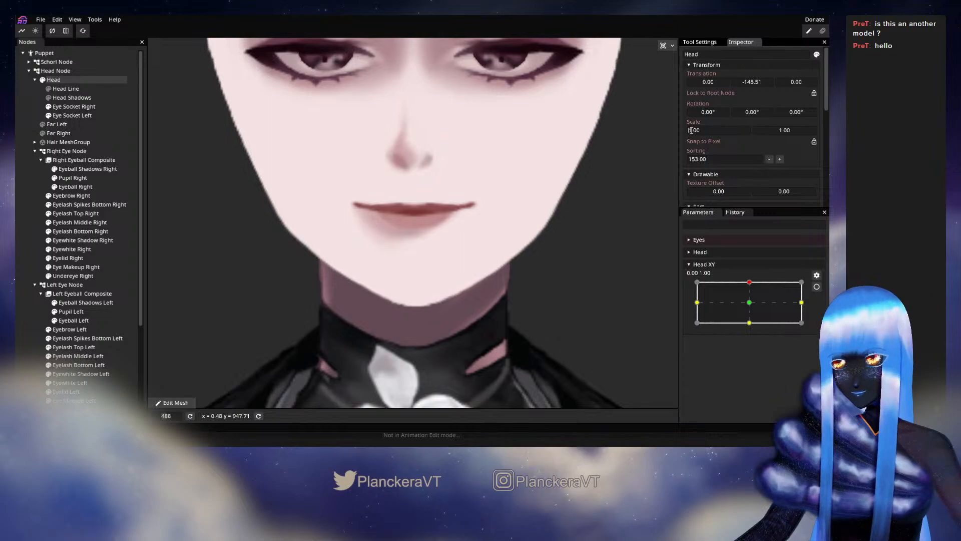
pyautogui.write('-')
pyautogui.press('BackSpace')
pyautogui.write('-')
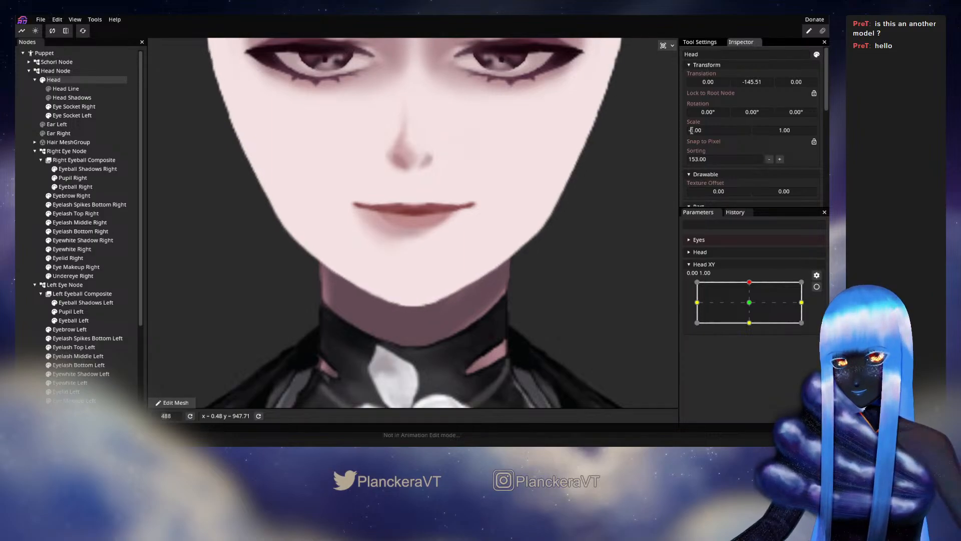
pyautogui.press('BackSpace')
pyautogui.write('-')
pyautogui.press('BackSpace')
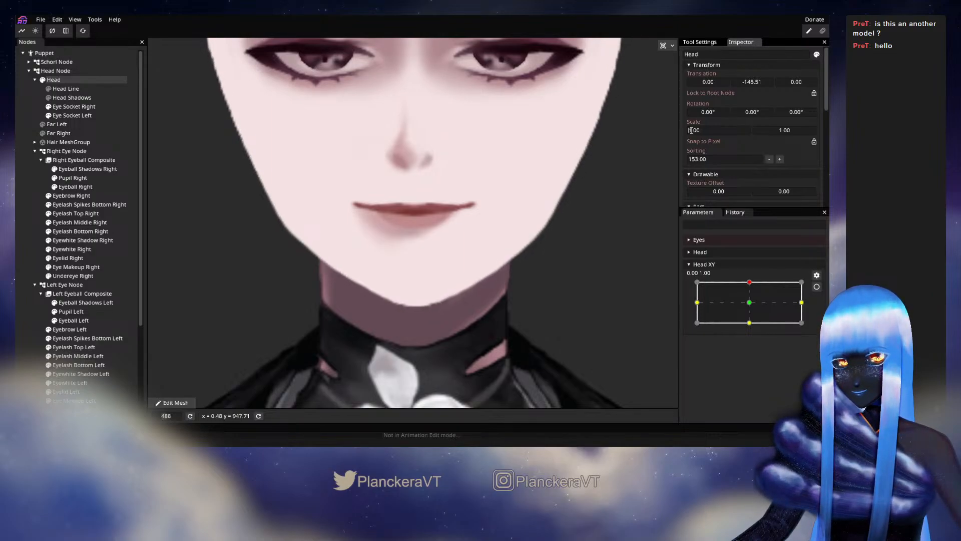
pyautogui.write('-')
pyautogui.press('BackSpace')
pyautogui.write('-')
pyautogui.press('BackSpace')
pyautogui.write('-')
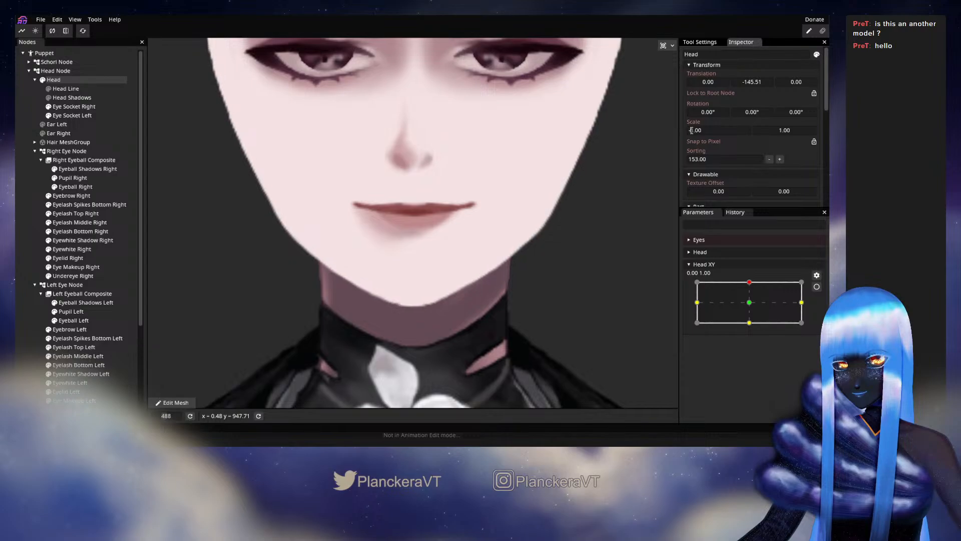
pyautogui.click(816, 286)
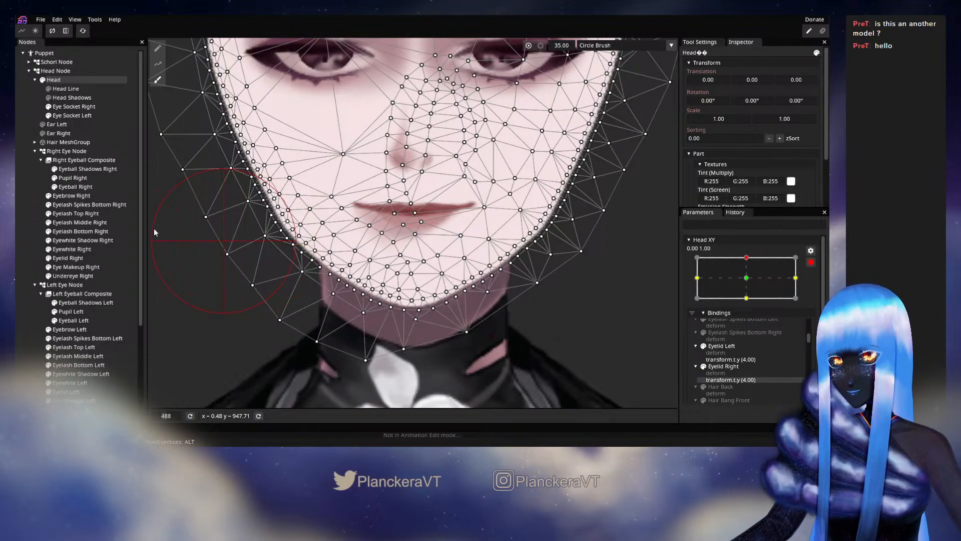
pyautogui.click(21, 191)
pyautogui.click(810, 260)
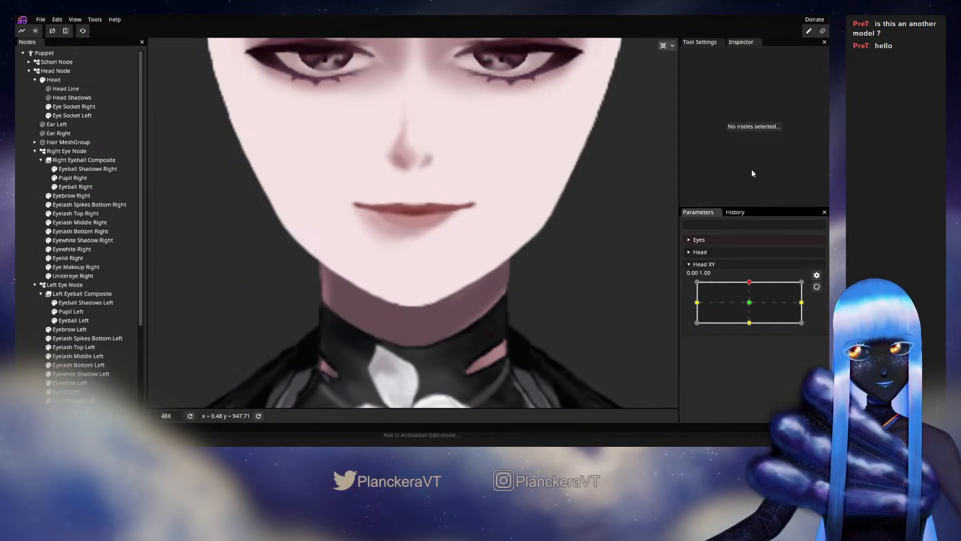
# - Compare the mirrored Head outline again by toggling the Head node's X scale between -1.00 and 1.00, finishing at 1.00
pyautogui.click(55, 81)
pyautogui.click(705, 128)
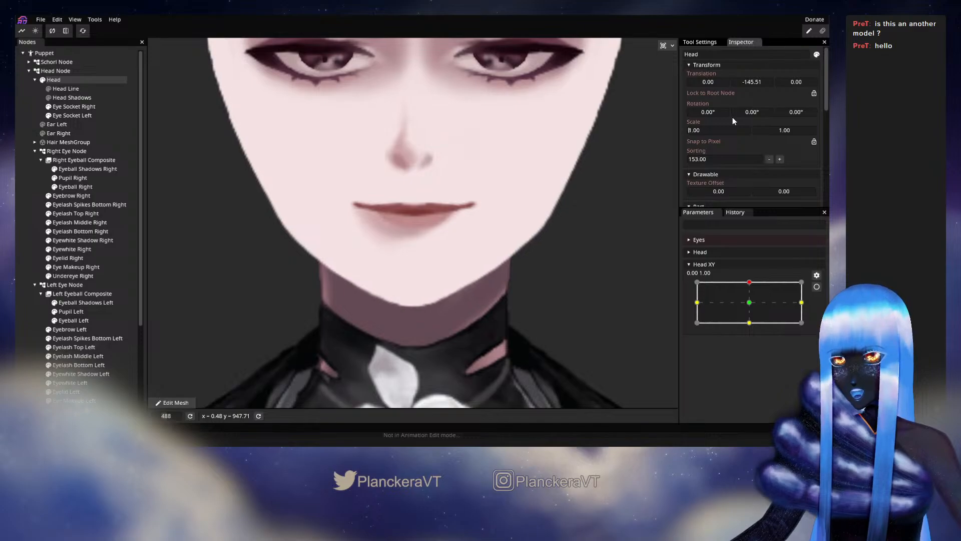
pyautogui.press('BackSpace')
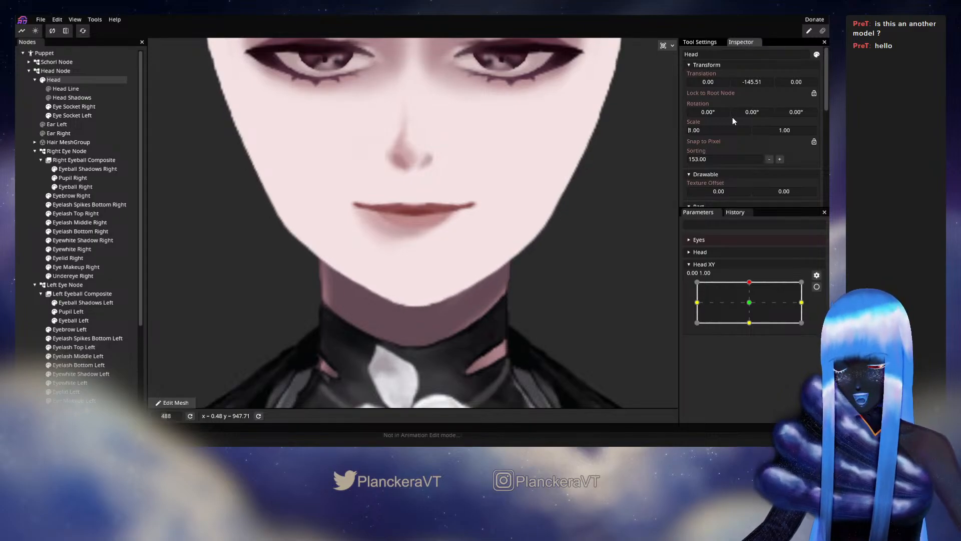
pyautogui.write('-')
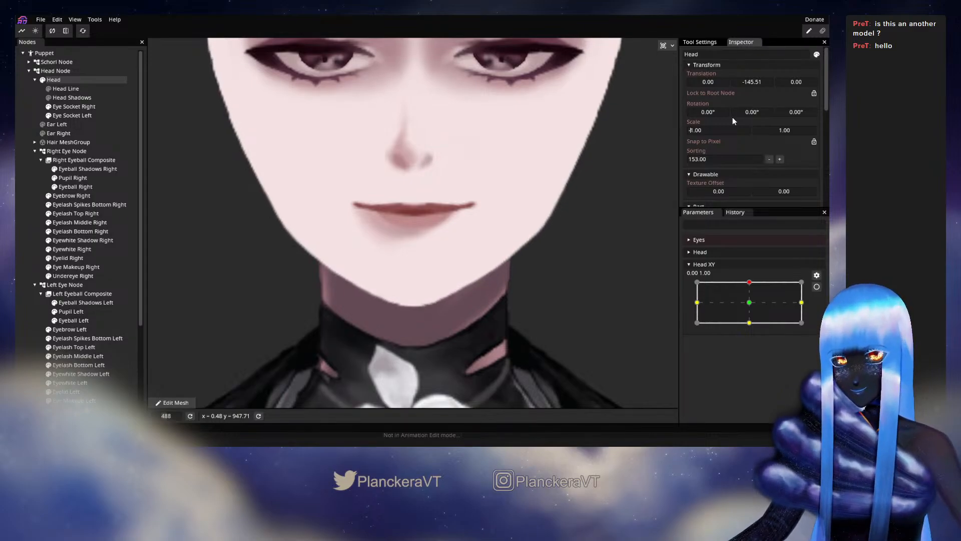
pyautogui.press('BackSpace')
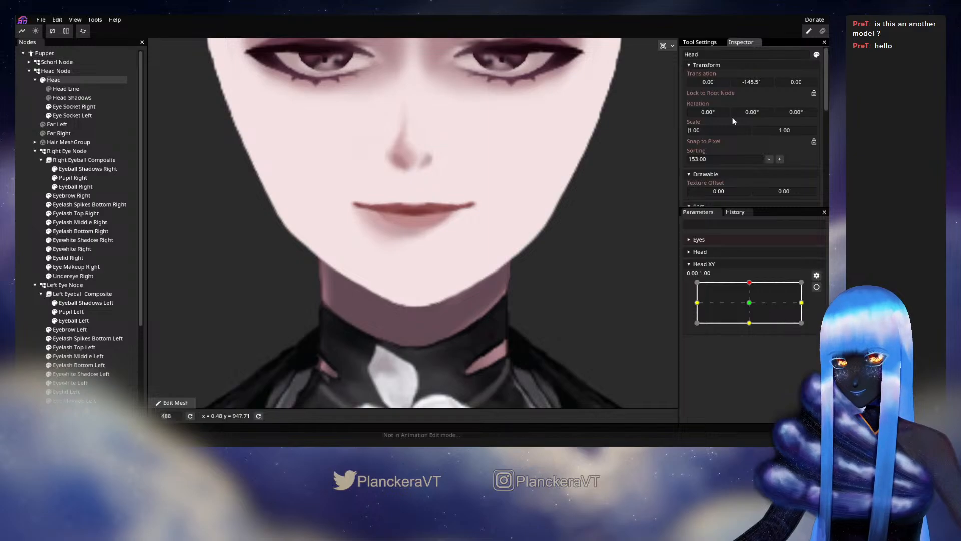
# - Compare the jaw outline once more by toggling the Head node's X scale, finishing at -1.00
pyautogui.write('-')
pyautogui.press('BackSpace')
pyautogui.write('-')
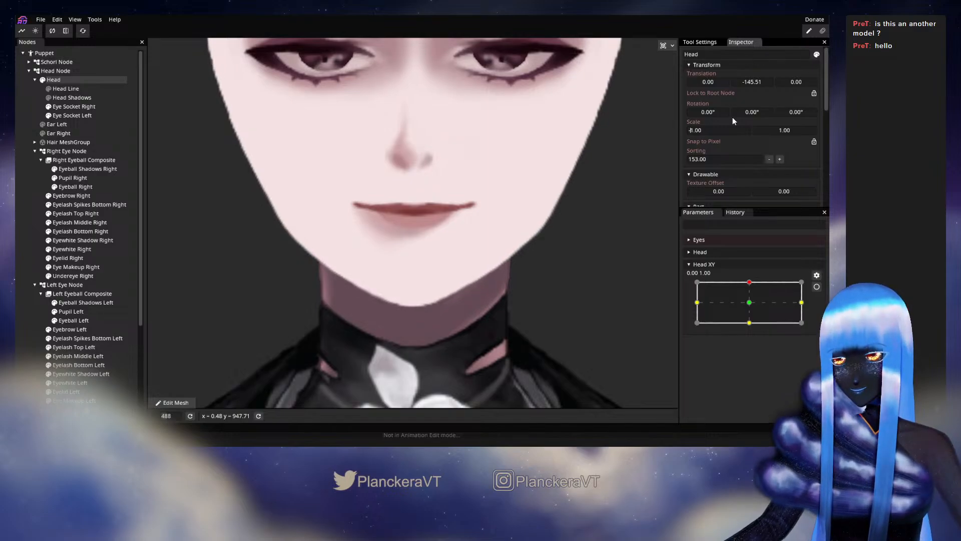
# - Nudge the Head mesh's outline vertices where the left jaw meets the neck for keypoint 0.00, 1.00, and check the result without the mesh
pyautogui.click(816, 287)
pyautogui.scroll(2, 206, 271)
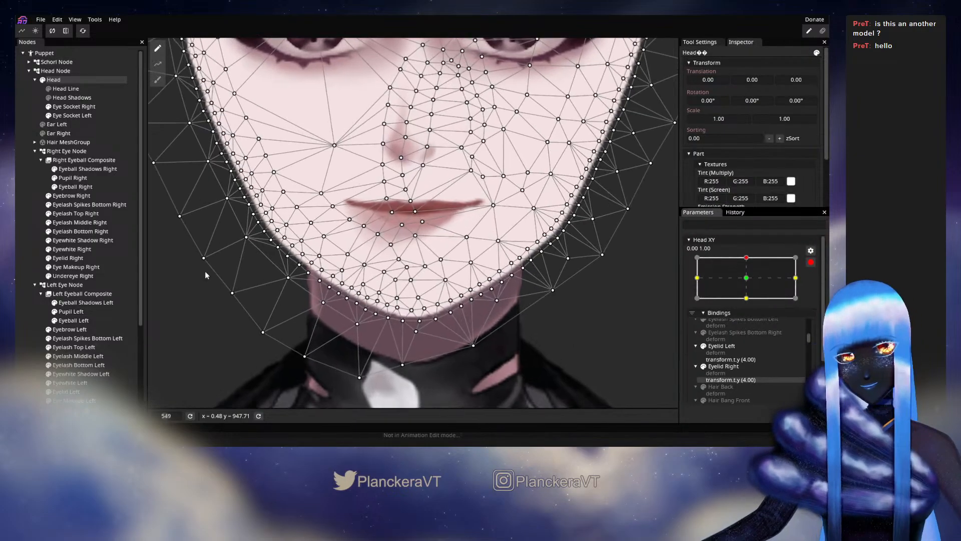
pyautogui.moveTo(303, 326); pyautogui.dragTo(332, 311)
pyautogui.scroll(1, 368, 308)
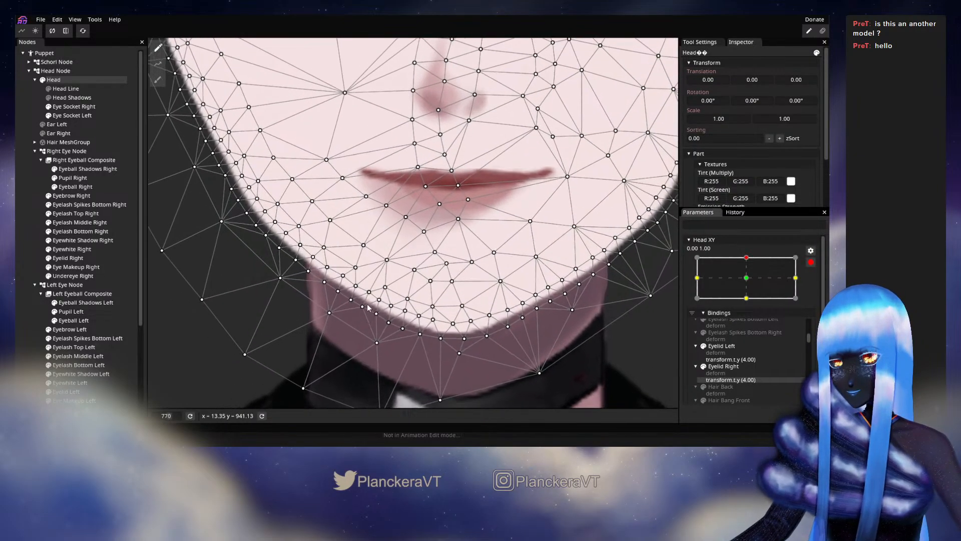
pyautogui.click(328, 269)
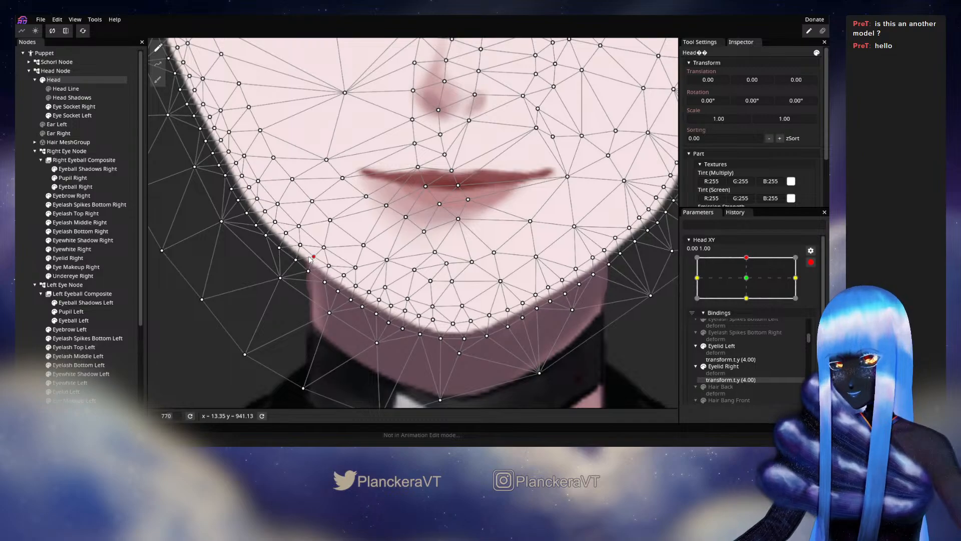
pyautogui.moveTo(303, 249); pyautogui.dragTo(305, 246)
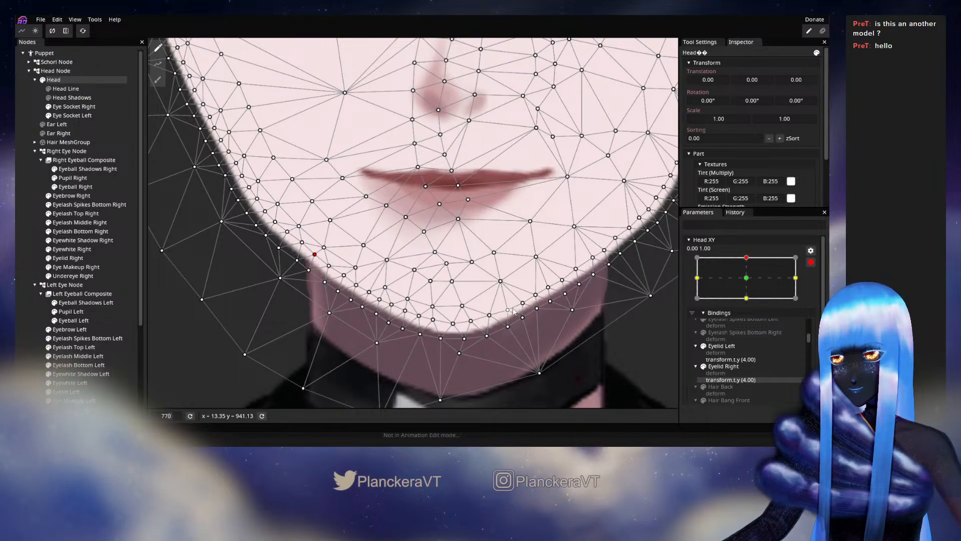
pyautogui.moveTo(512, 309); pyautogui.dragTo(366, 302)
pyautogui.click(24, 243)
pyautogui.scroll(-5, 438, 313)
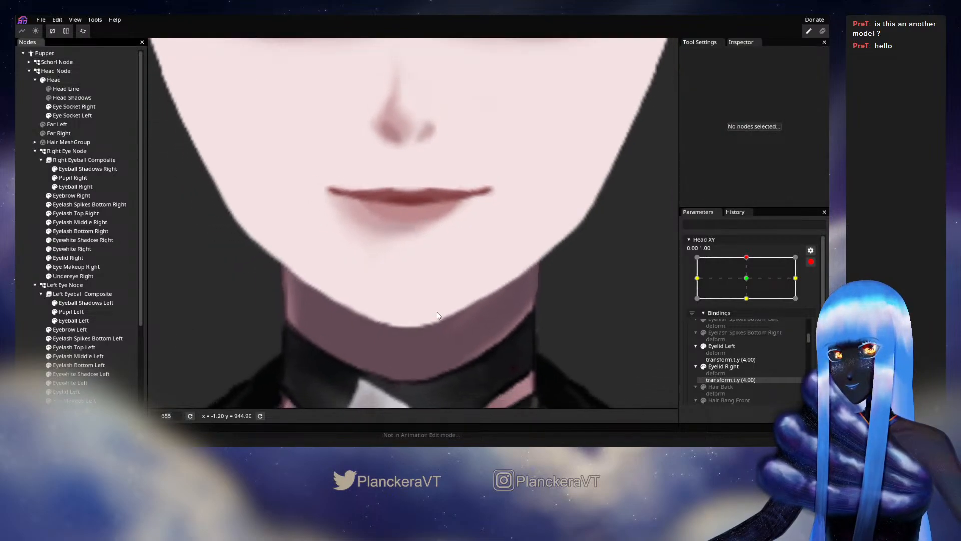
pyautogui.scroll(6, 371, 295)
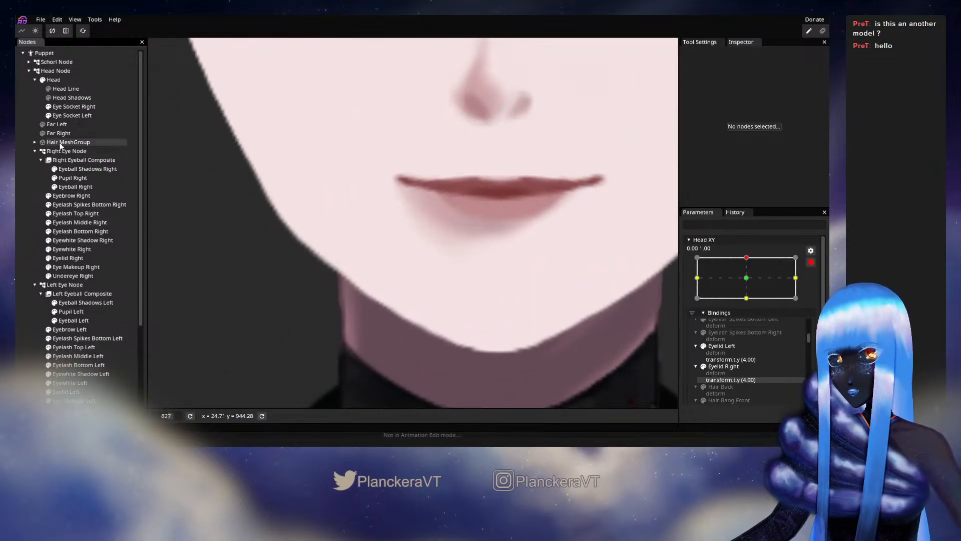
# - Adjust the Head mesh's outline vertices between the left jaw and chin for the same keypoint, and deselect the node to view the contour
pyautogui.click(95, 79)
pyautogui.scroll(1, 329, 338)
pyautogui.scroll(1, 329, 340)
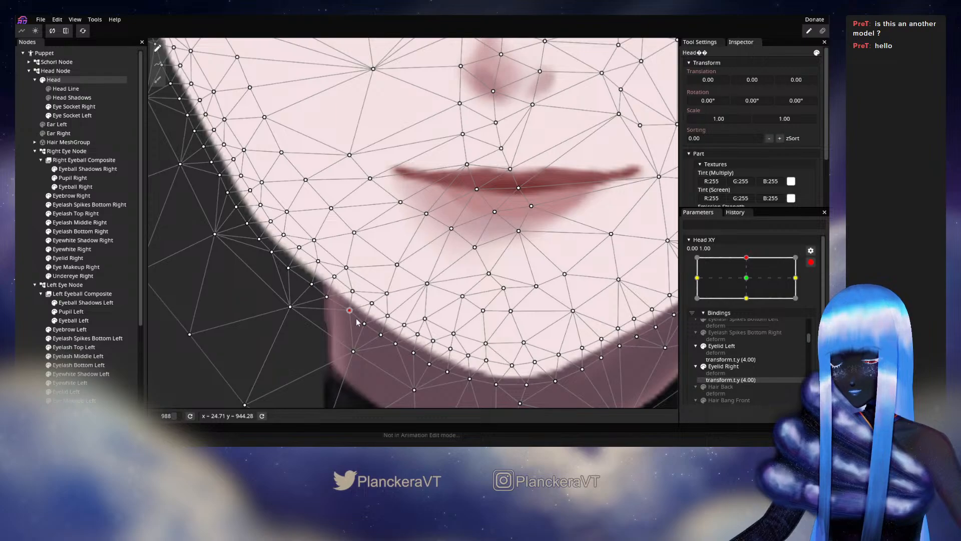
pyautogui.moveTo(369, 326); pyautogui.dragTo(370, 326)
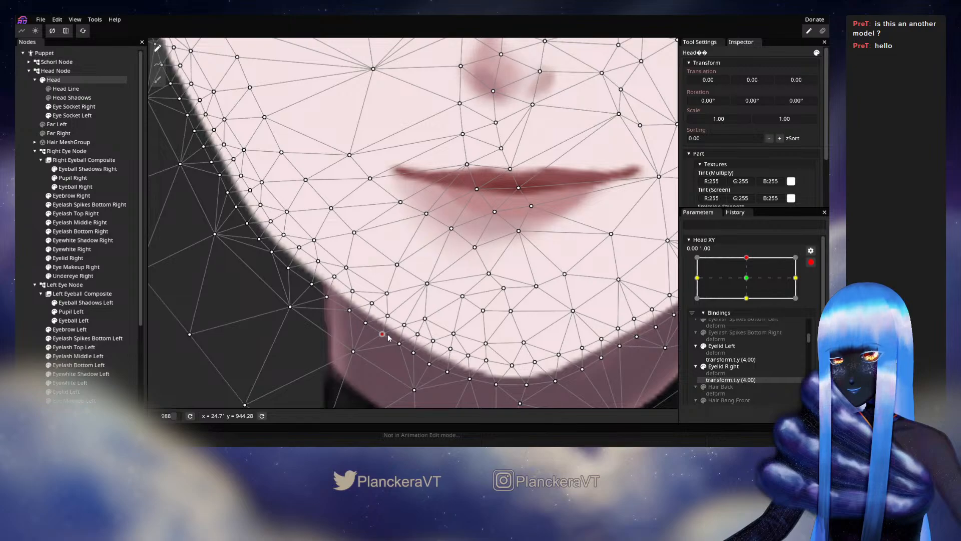
pyautogui.click(36, 223)
pyautogui.scroll(-3, 481, 333)
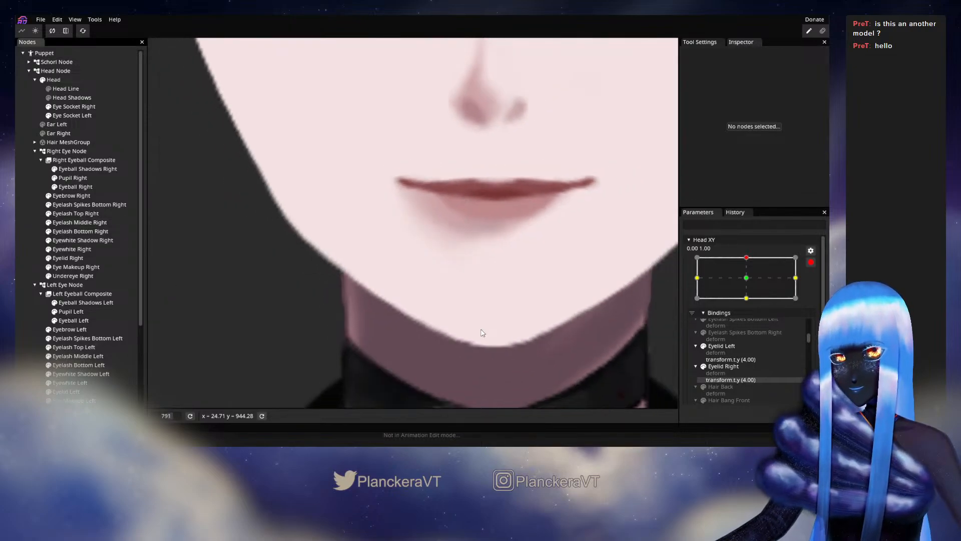
pyautogui.scroll(-2, 480, 332)
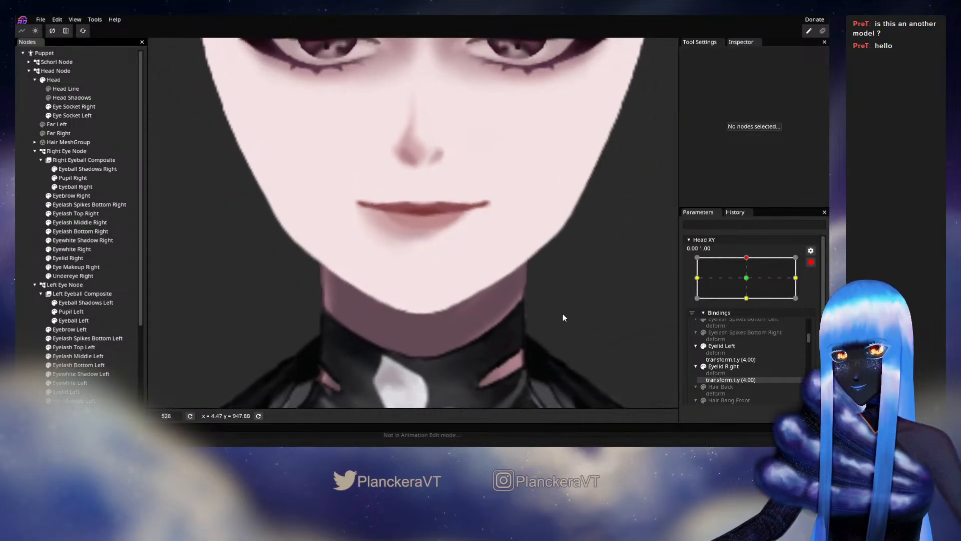
# - Leave keypoint editing and compare the mirrored Head outline by switching its X scale between -1.00 and 1.00, finishing at 1.00
pyautogui.click(811, 262)
pyautogui.moveTo(752, 283)
pyautogui.mouseDown()
pyautogui.moveTo(749, 299)
pyautogui.moveTo(747, 280)
pyautogui.mouseUp()
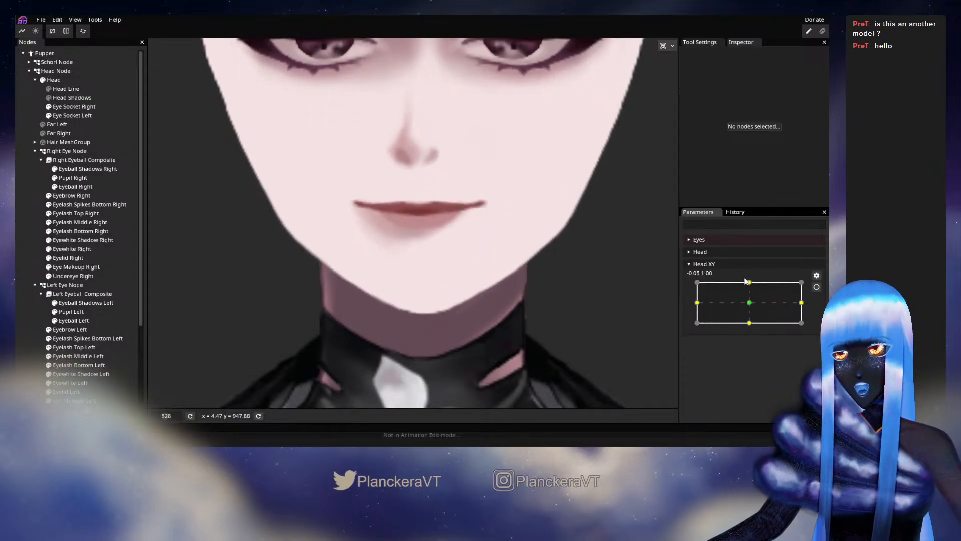
pyautogui.click(47, 79)
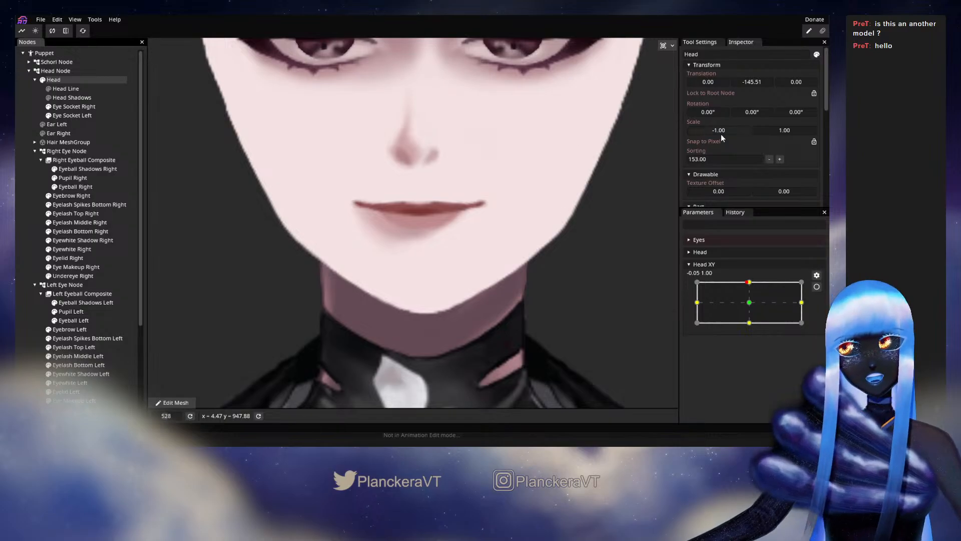
pyautogui.doubleClick(703, 131)
pyautogui.click(691, 130)
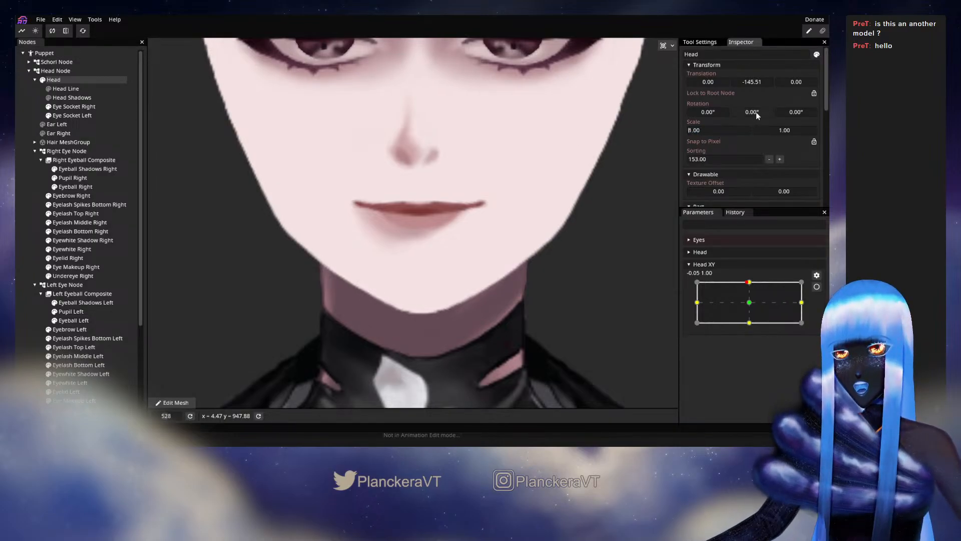
pyautogui.press('BackSpace')
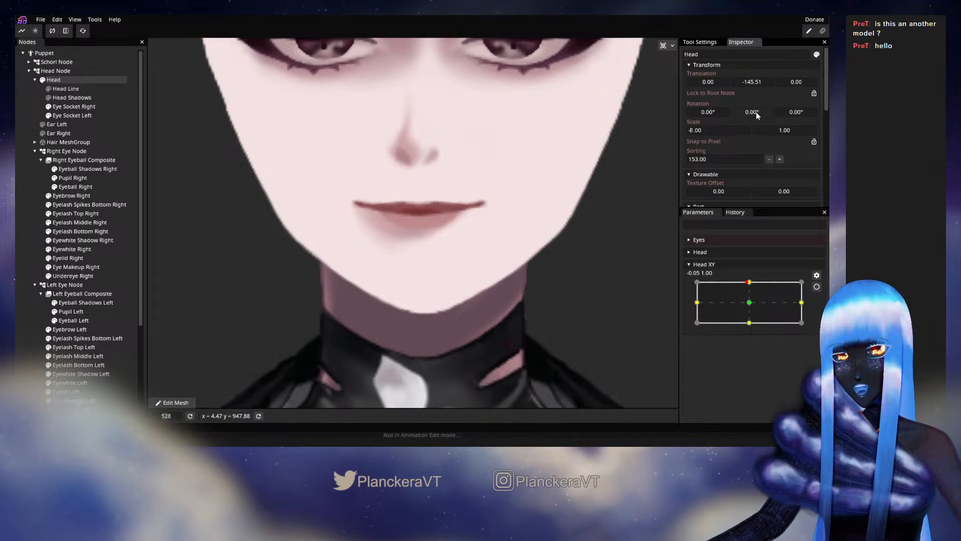
pyautogui.write('-')
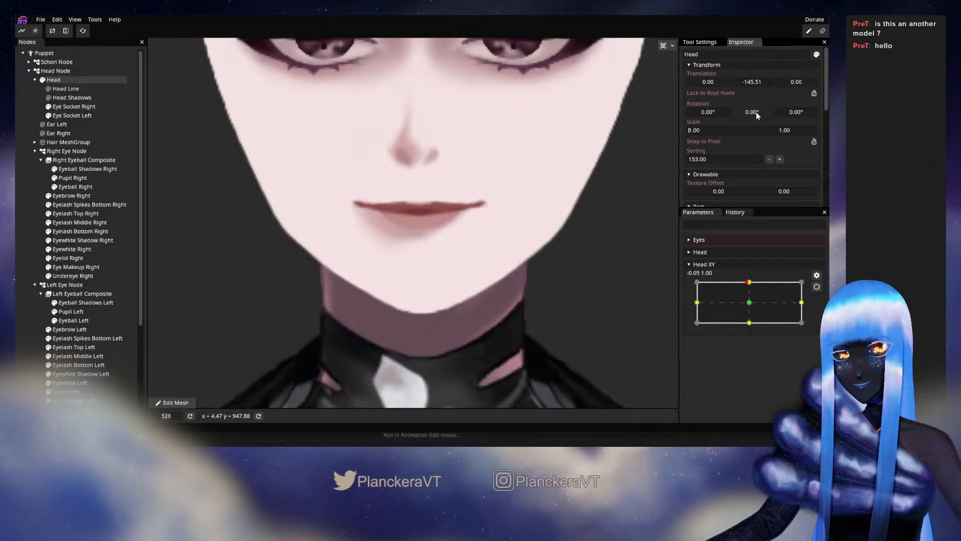
pyautogui.press('BackSpace')
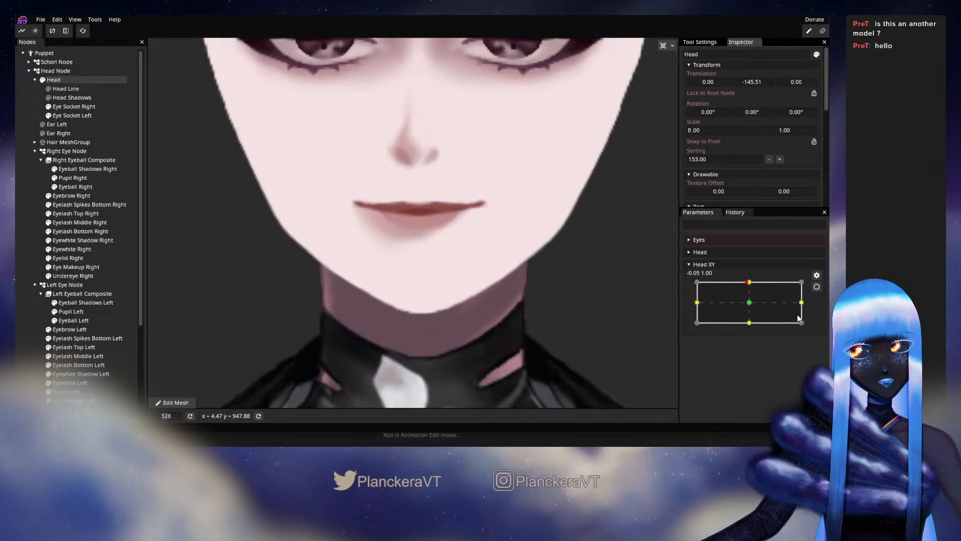
pyautogui.click(815, 286)
pyautogui.click(158, 79)
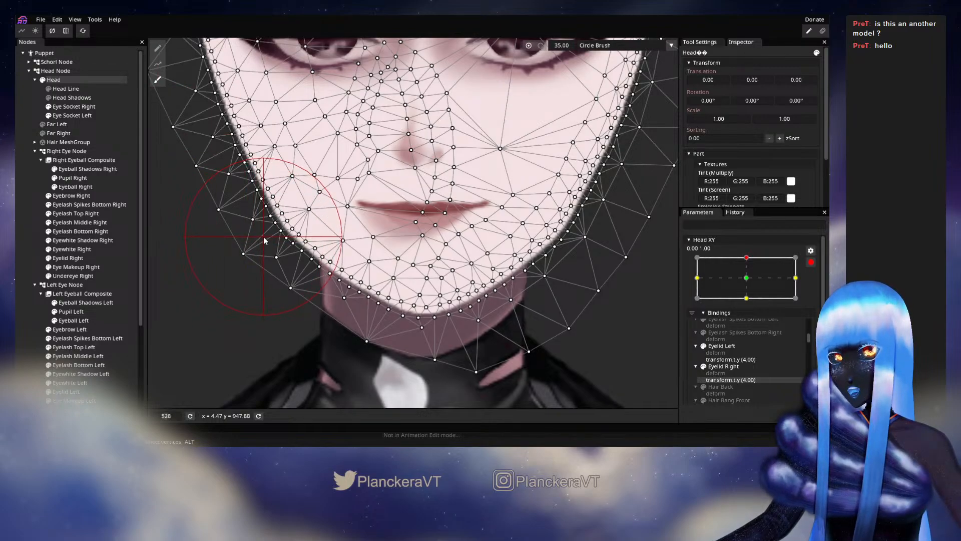
pyautogui.click(39, 240)
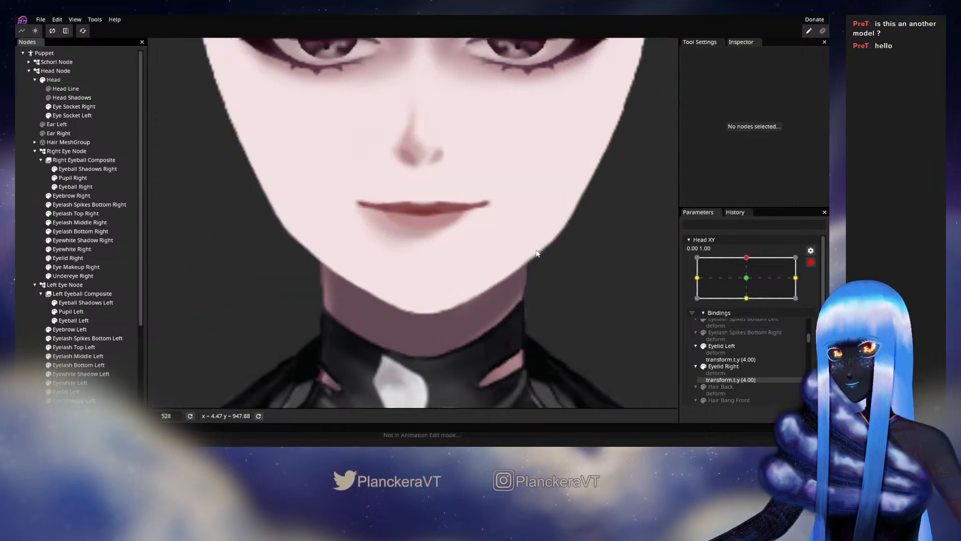
pyautogui.click(811, 262)
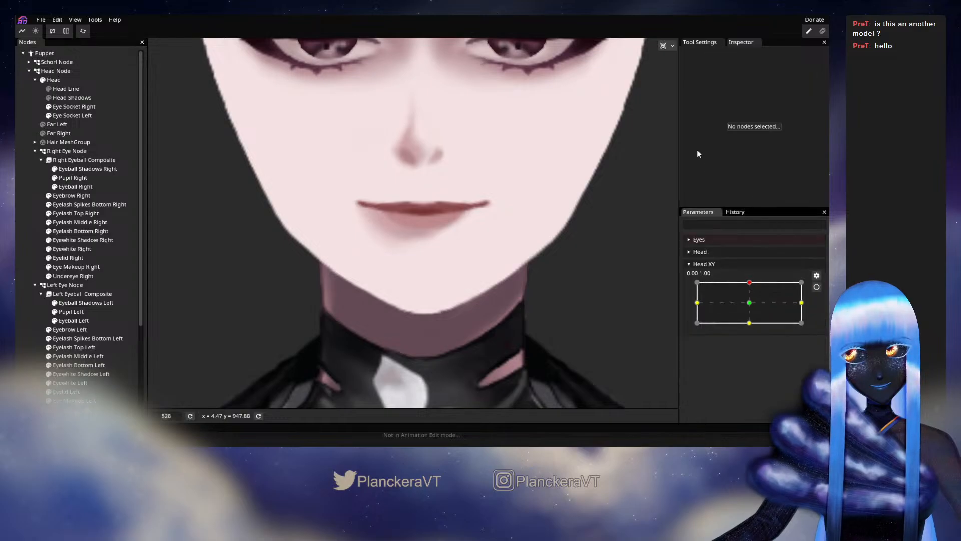
# - Recheck the jaw's symmetry by repeatedly alternating the Head node's X scale between 1.00 and -1.00, finishing at -1.00
pyautogui.click(53, 80)
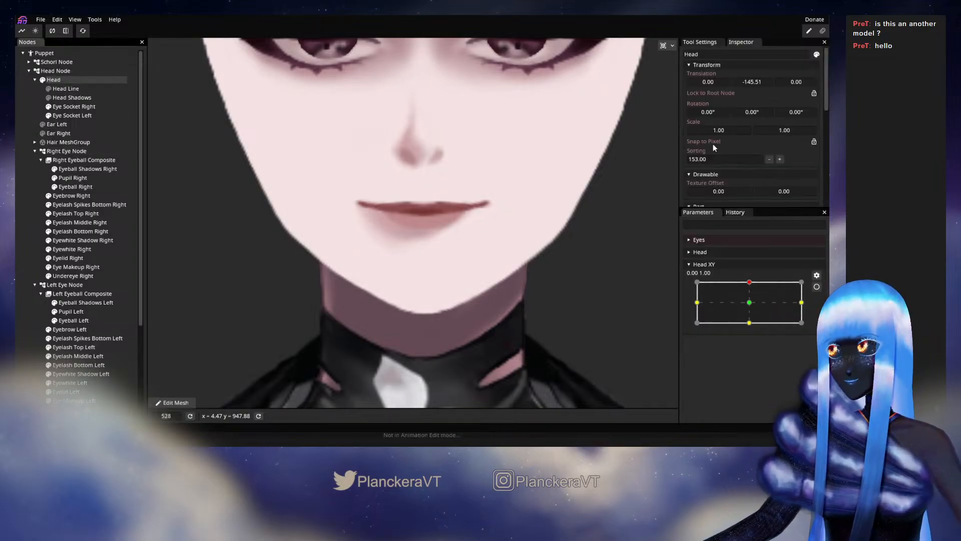
pyautogui.doubleClick(695, 130)
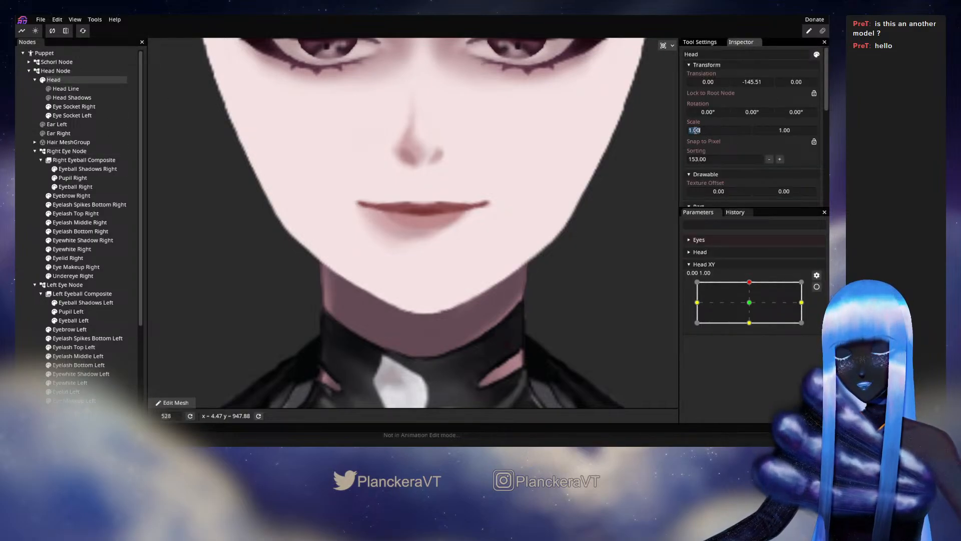
pyautogui.press('Left')
pyautogui.write('-')
pyautogui.press('BackSpace')
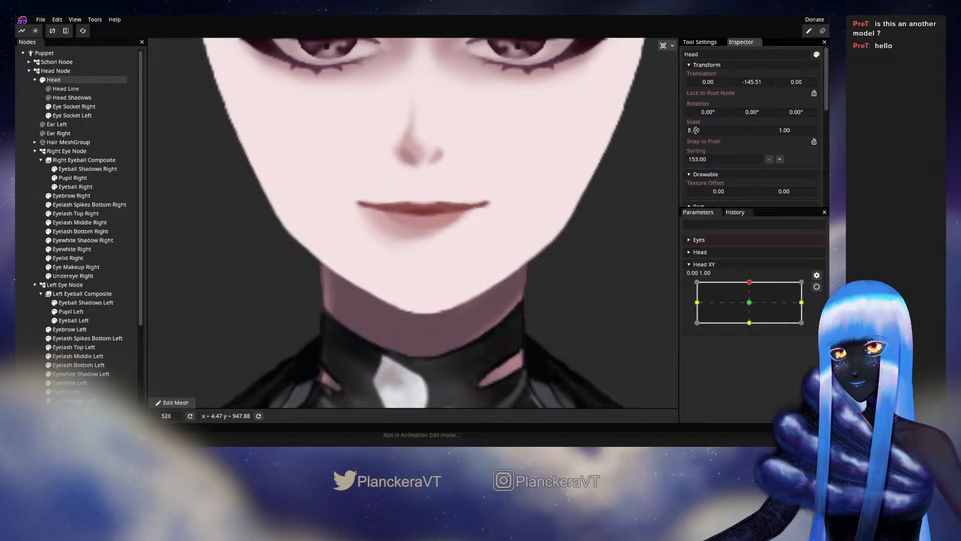
pyautogui.write('-')
pyautogui.press('BackSpace')
pyautogui.write('-')
pyautogui.press('BackSpace')
pyautogui.write('-')
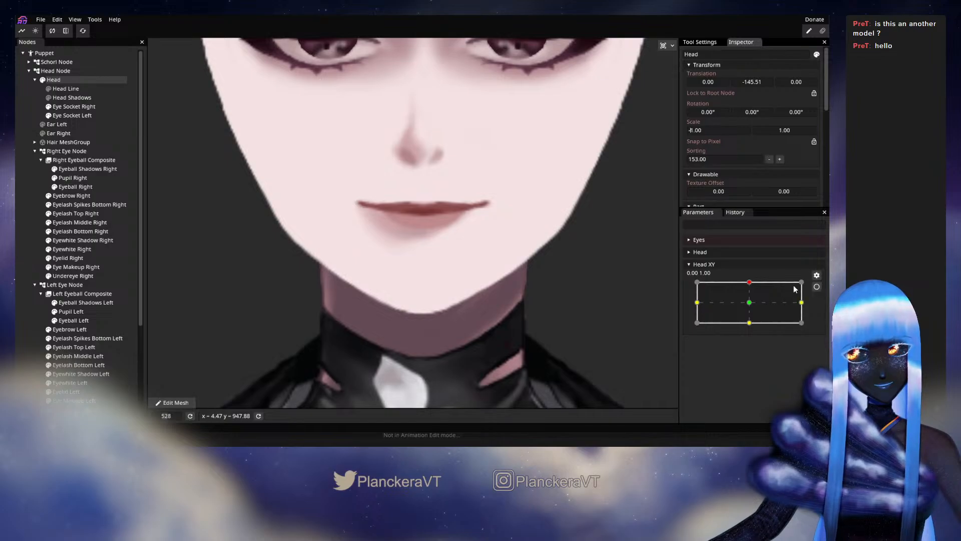
# - Nudge the Head mesh's outline vertices on the right side of the chin for Head XY keypoint 0.00, 1.00, and inspect the face without the mesh
pyautogui.click(816, 286)
pyautogui.scroll(3, 499, 350)
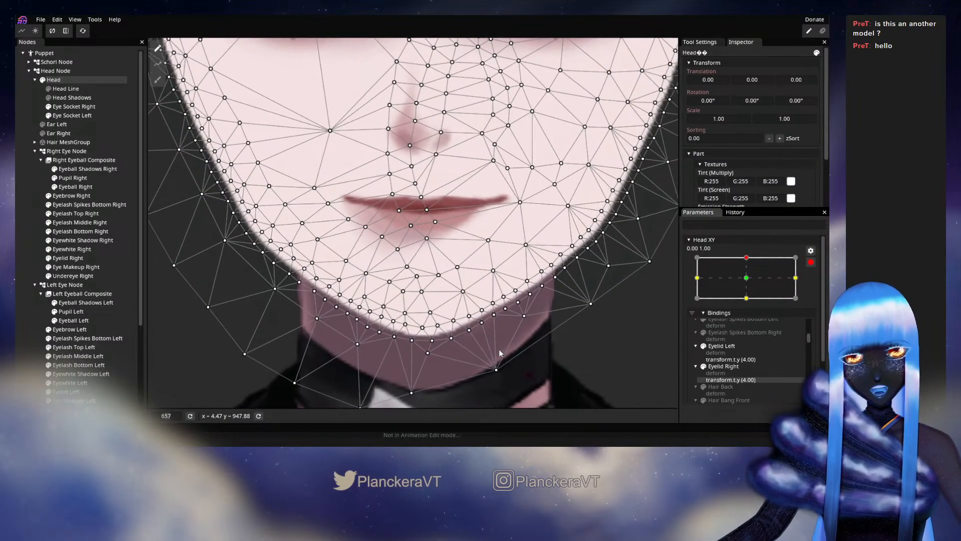
pyautogui.scroll(1, 490, 300)
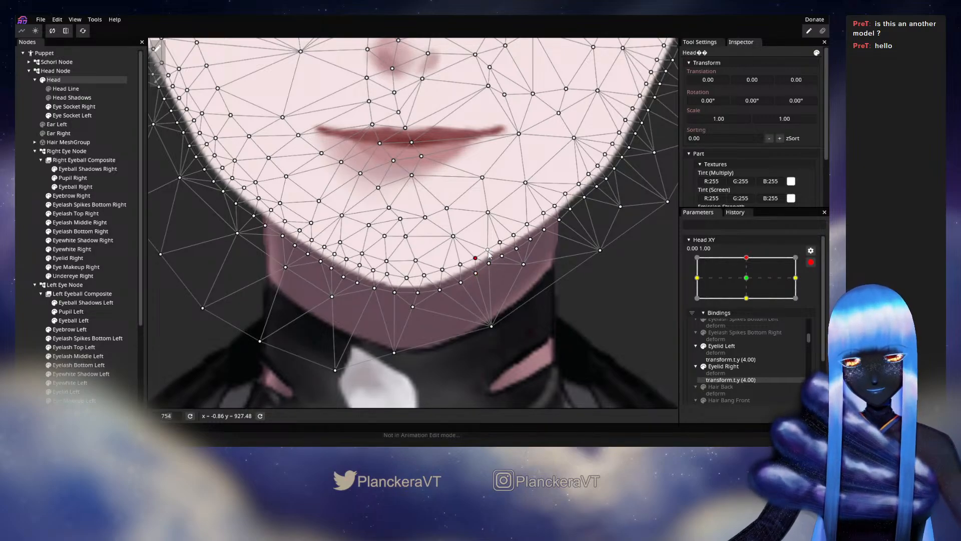
pyautogui.moveTo(488, 253); pyautogui.dragTo(492, 255)
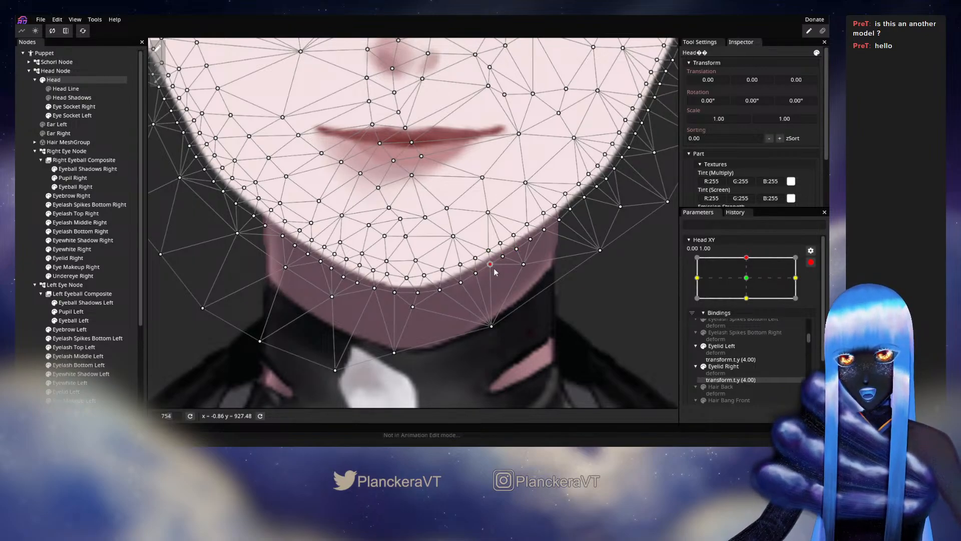
pyautogui.moveTo(531, 274); pyautogui.dragTo(500, 296)
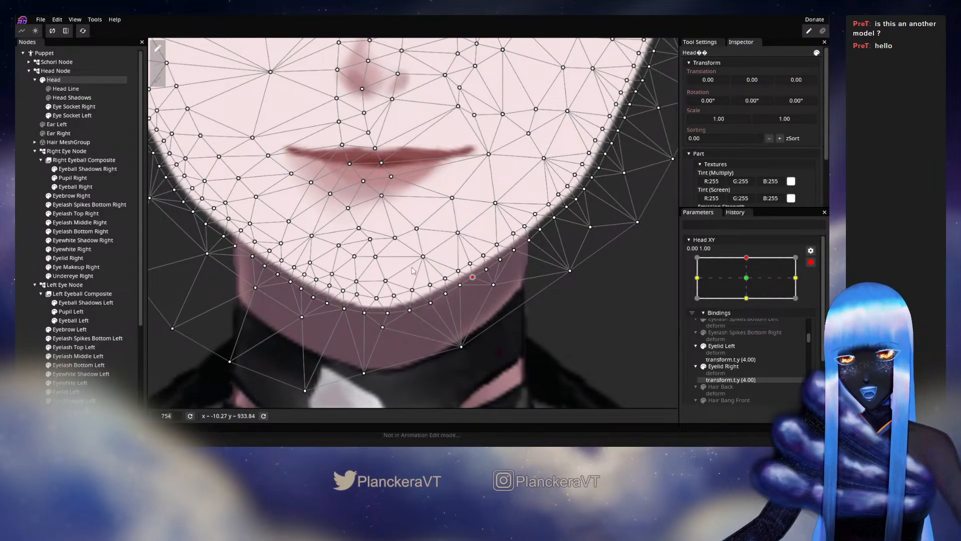
pyautogui.click(43, 233)
pyautogui.scroll(-4, 470, 302)
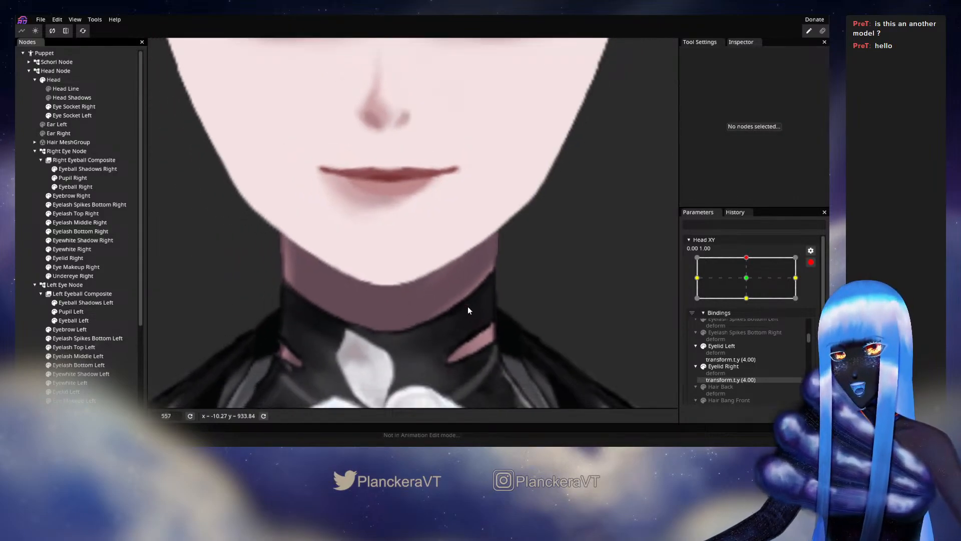
pyautogui.scroll(-3, 461, 303)
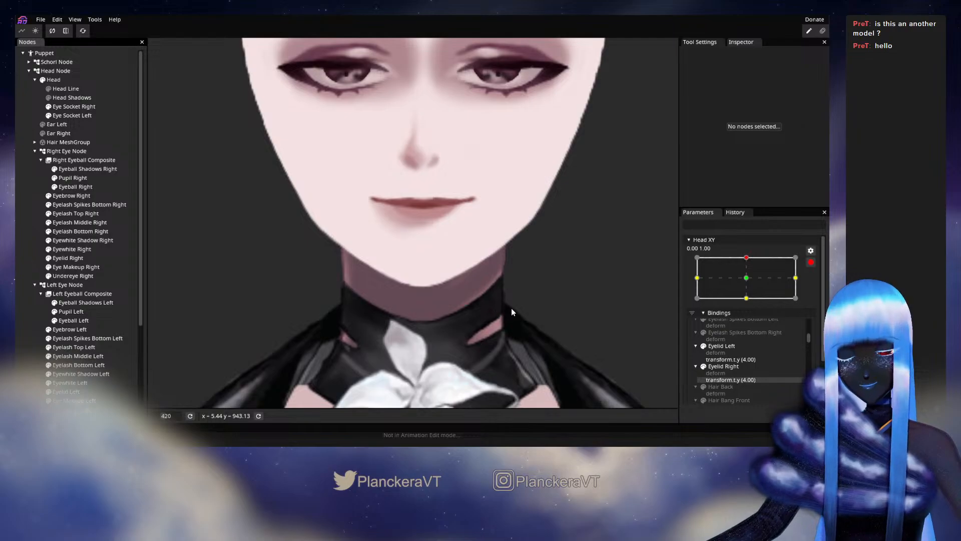
# - Leave keypoint editing and set the Head node's X scale to 1.00 to compare the outline unmirrored
pyautogui.click(810, 262)
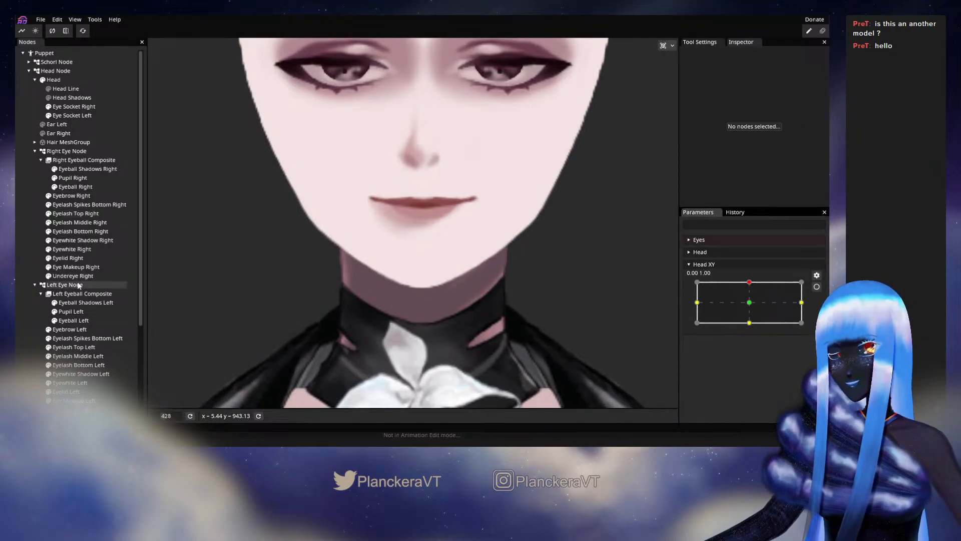
pyautogui.click(55, 80)
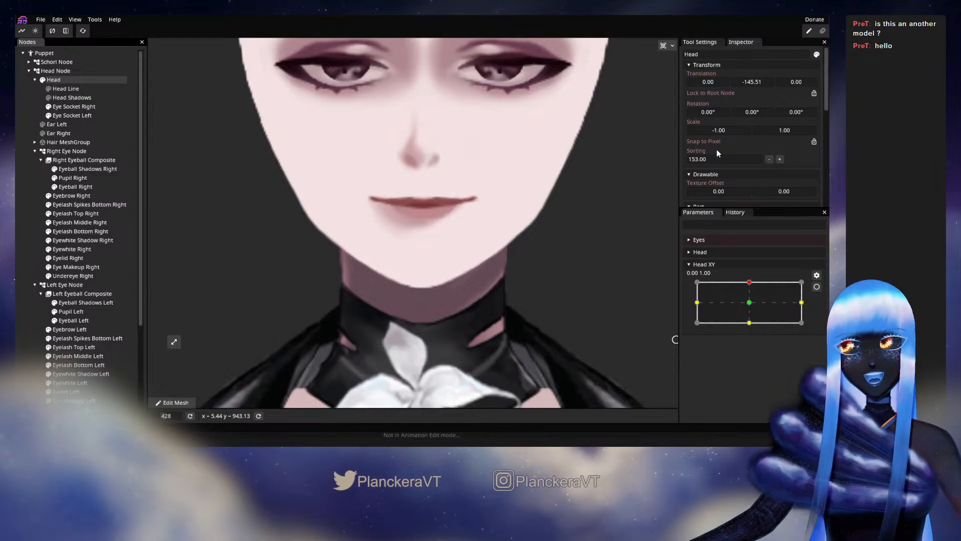
pyautogui.doubleClick(698, 130)
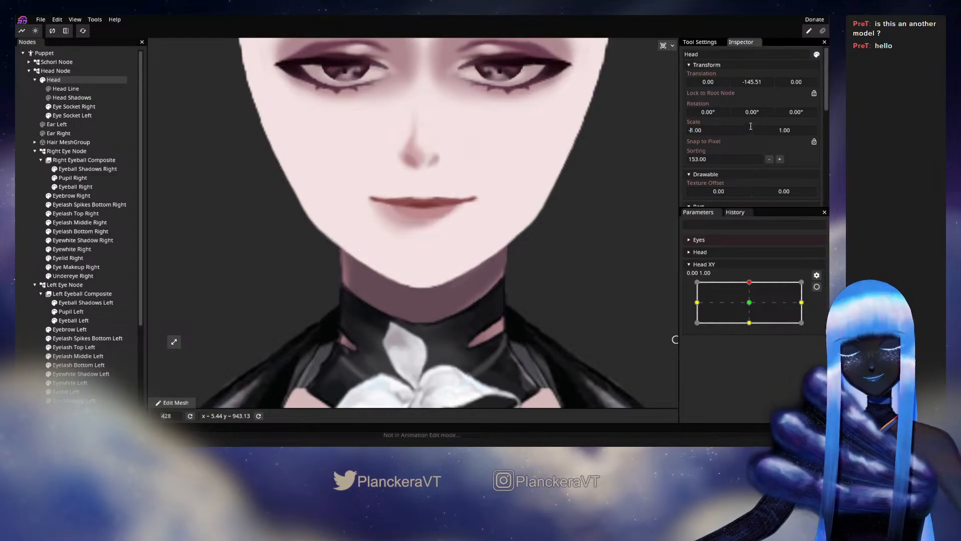
pyautogui.press('BackSpace')
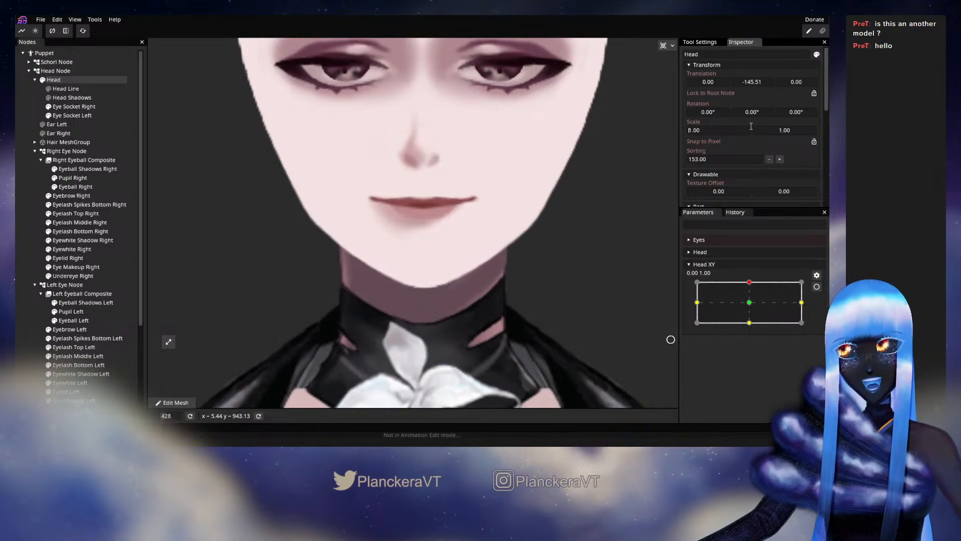
# - Shift the Head mesh's lower-right chin vertices slightly with the 85.00 Circle Brush for Head XY keypoint 0.00, 1.00, and inspect the face without the mesh
pyautogui.click(816, 287)
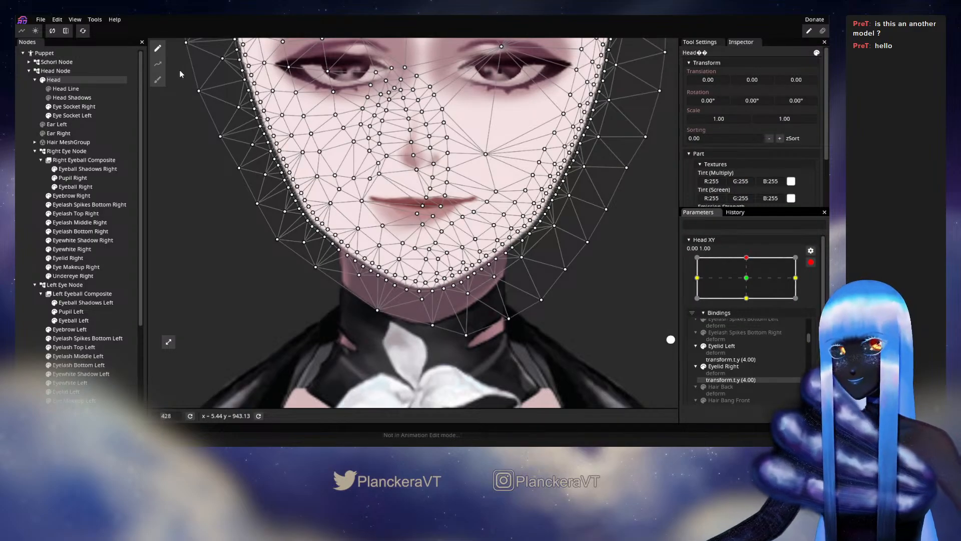
pyautogui.moveTo(615, 160); pyautogui.dragTo(537, 155)
pyautogui.moveTo(602, 56)
pyautogui.mouseDown()
pyautogui.moveTo(575, 48)
pyautogui.moveTo(592, 48)
pyautogui.mouseUp()
pyautogui.moveTo(511, 234); pyautogui.dragTo(618, 212)
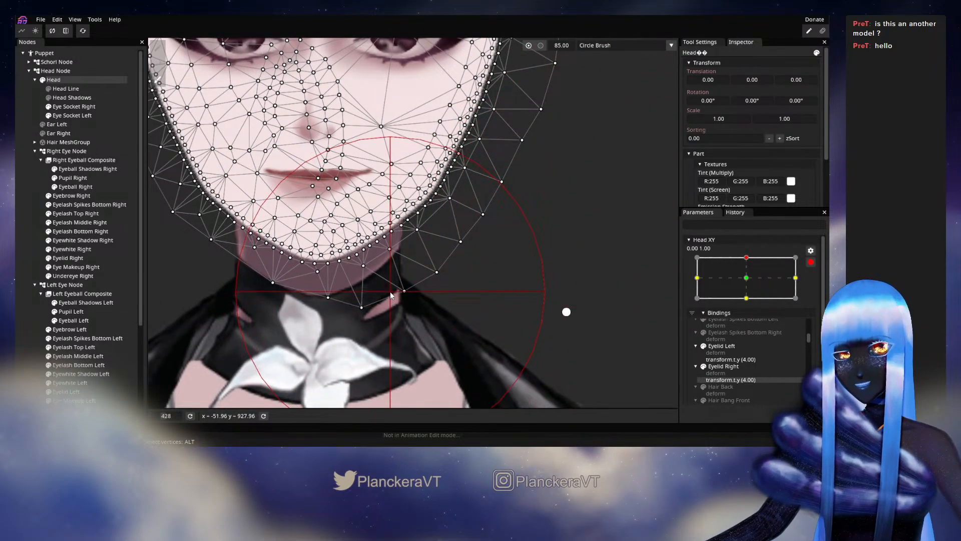
pyautogui.moveTo(386, 291); pyautogui.dragTo(385, 290)
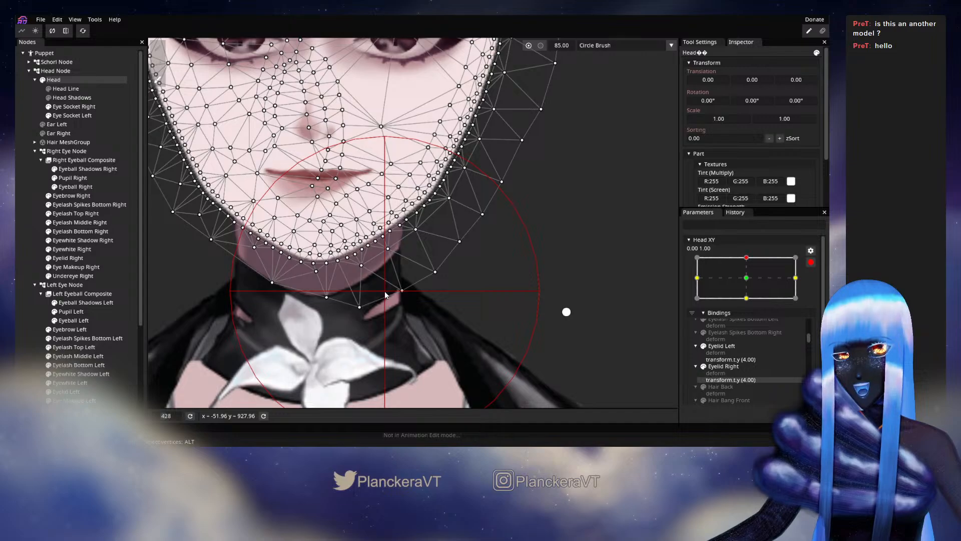
pyautogui.click(33, 216)
pyautogui.moveTo(361, 249); pyautogui.dragTo(502, 294)
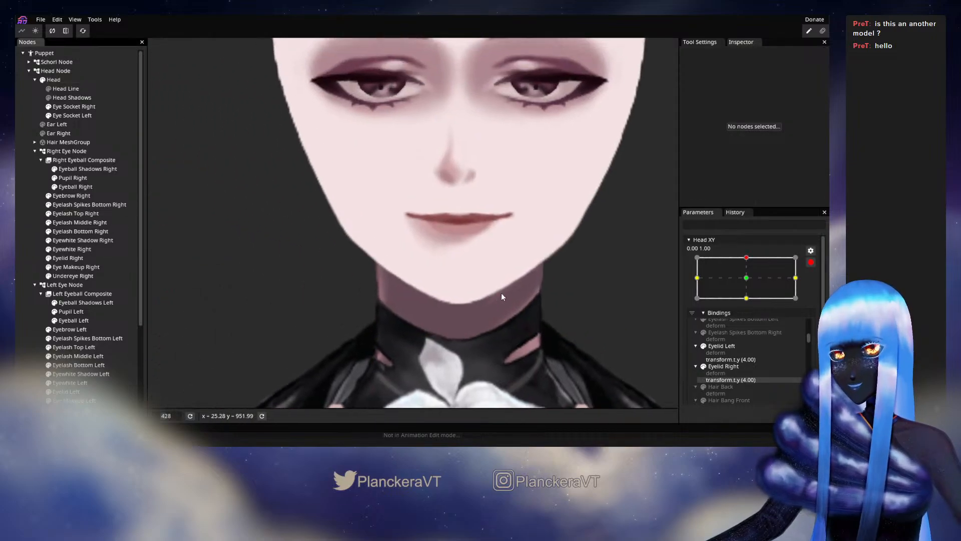
# - Leave keypoint editing and test the Head XY parameter around 0.10, 0.85, returning it to about -0.03, 1.00
pyautogui.click(811, 263)
pyautogui.moveTo(749, 283)
pyautogui.mouseDown()
pyautogui.moveTo(750, 302)
pyautogui.moveTo(756, 288)
pyautogui.mouseUp()
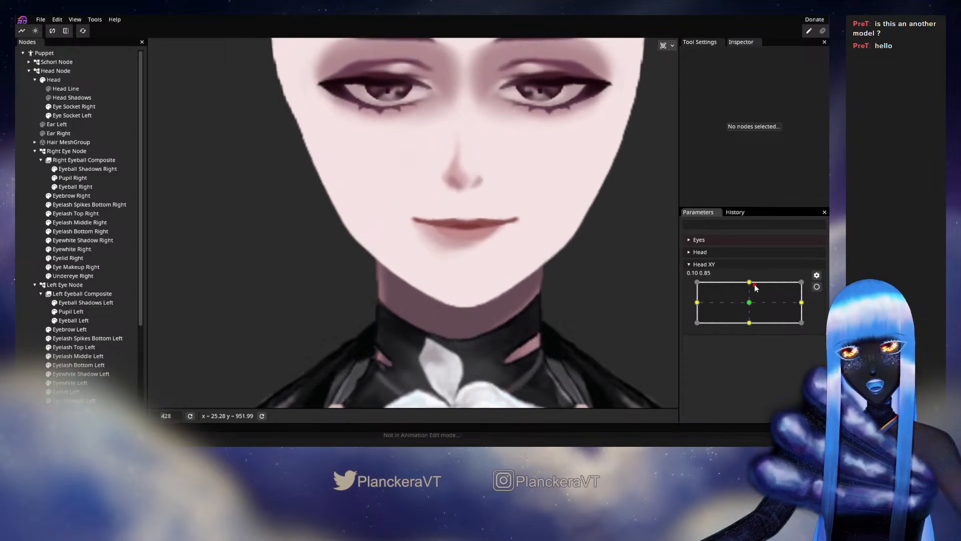
pyautogui.moveTo(755, 288)
pyautogui.mouseDown()
pyautogui.moveTo(750, 299)
pyautogui.moveTo(749, 282)
pyautogui.mouseUp()
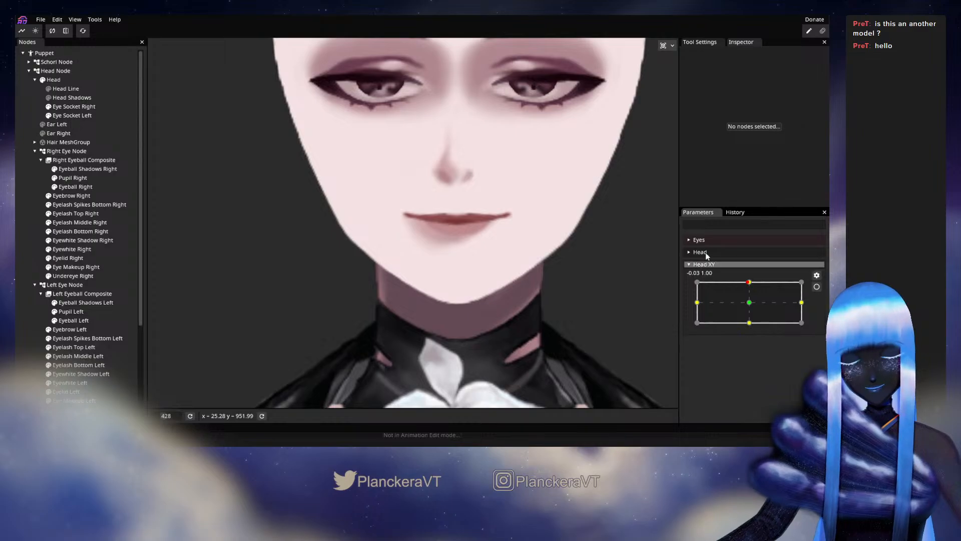
# - Compare the Head's left and right jaw contours by alternating its X scale between -1.00 and 1.00, finishing at 1.00
pyautogui.click(55, 79)
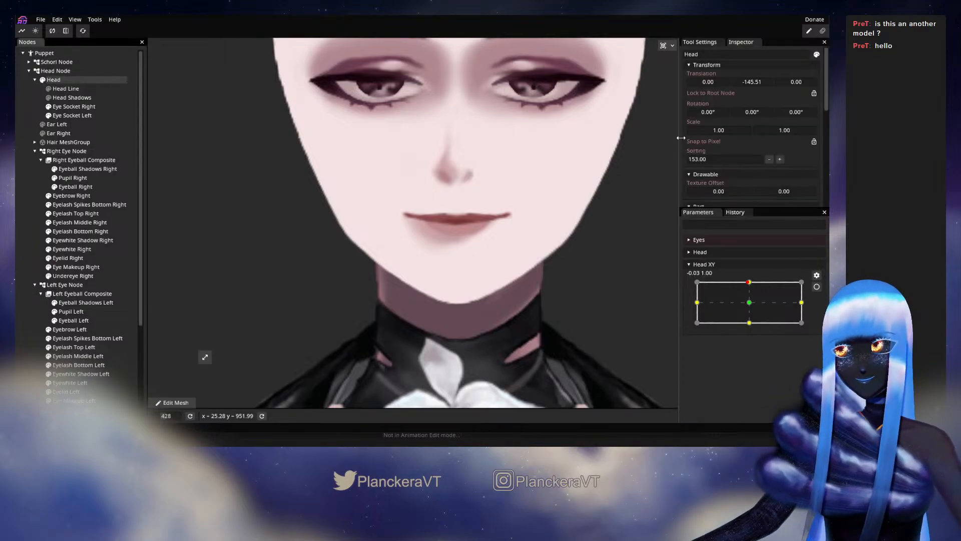
pyautogui.click(707, 129)
pyautogui.write('-')
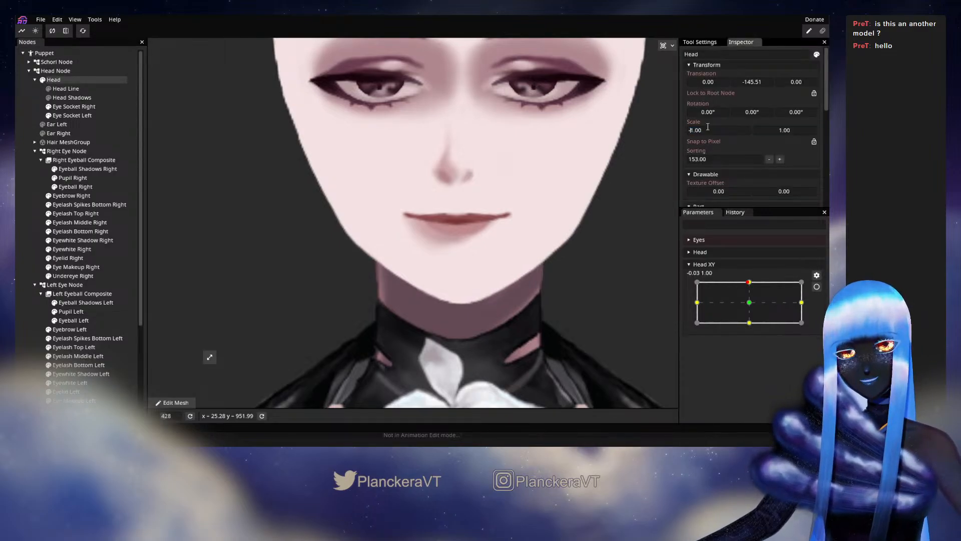
pyautogui.press('BackSpace')
pyautogui.write('-')
pyautogui.press('BackSpace')
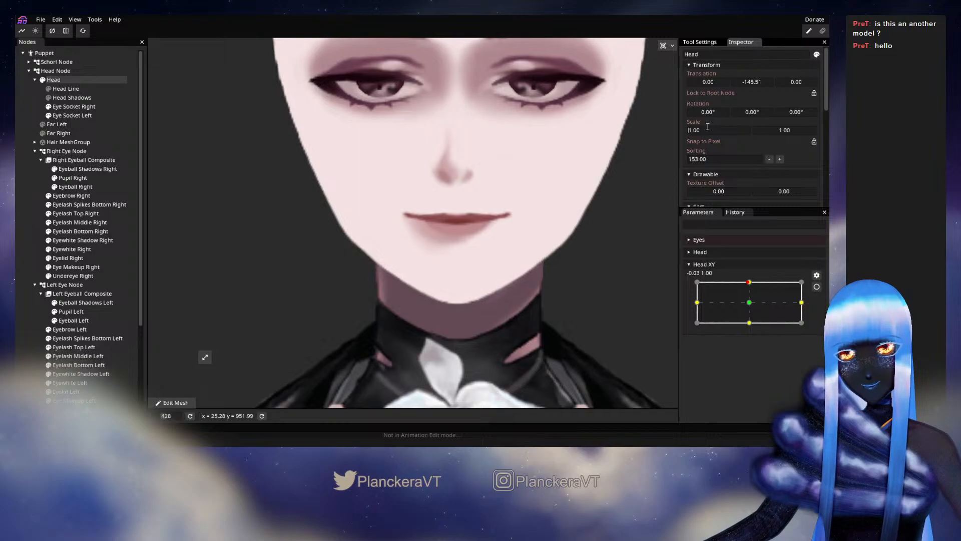
pyautogui.write('-')
pyautogui.press('BackSpace')
pyautogui.write('-')
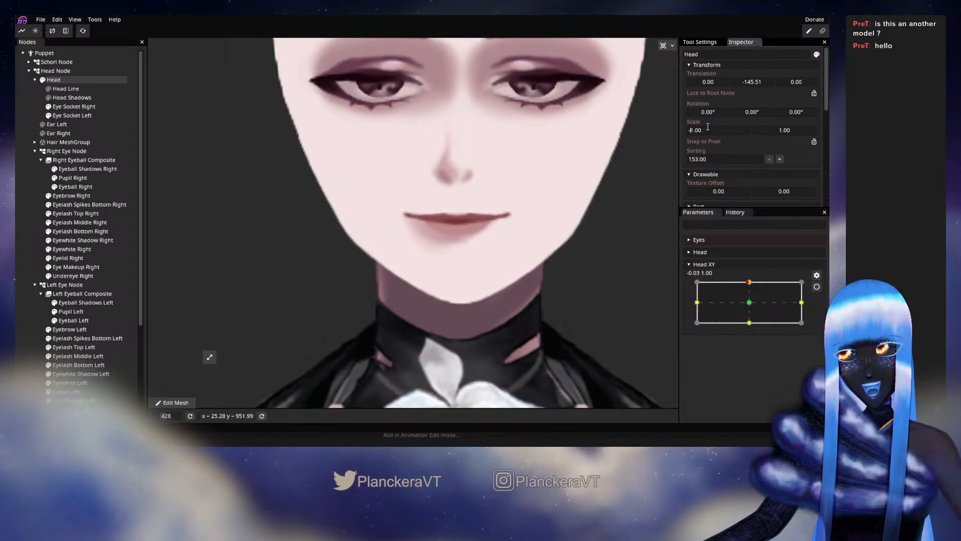
pyautogui.press('BackSpace')
pyautogui.write('-')
pyautogui.press('BackSpace')
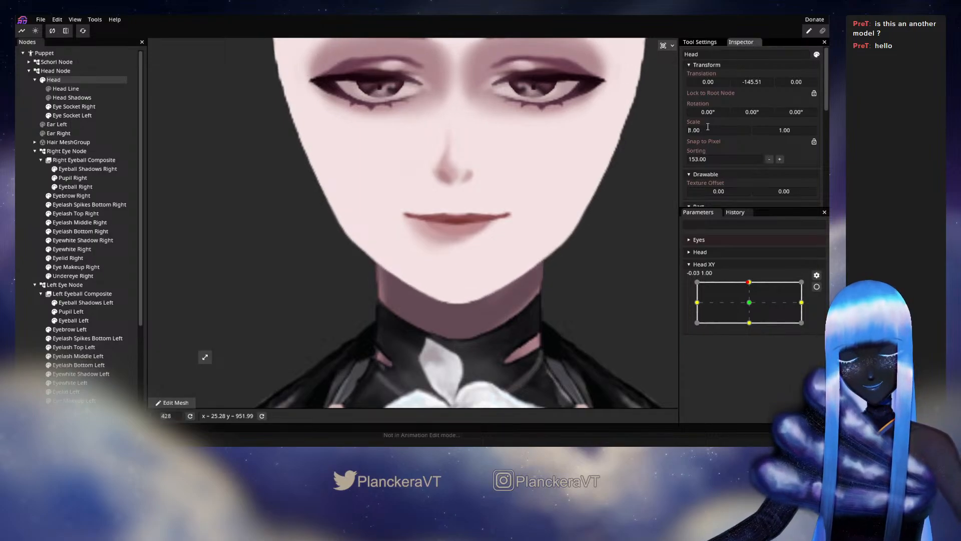
# - Nudge the Head mesh's outline vertices along the chin, mainly its left side, for Head XY keypoint 0.00, 1.00, and inspect the whole face without the mesh
pyautogui.click(816, 286)
pyautogui.scroll(5, 471, 326)
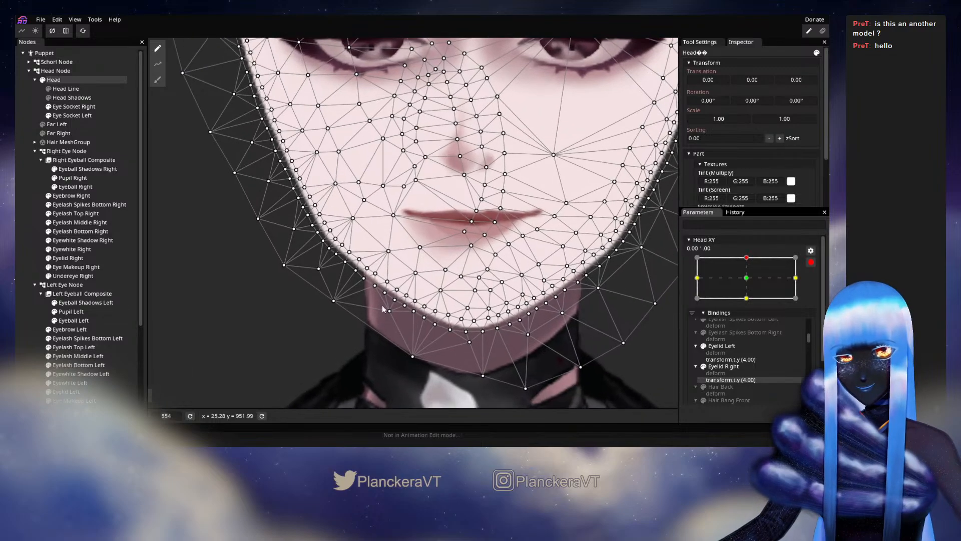
pyautogui.scroll(8, 382, 308)
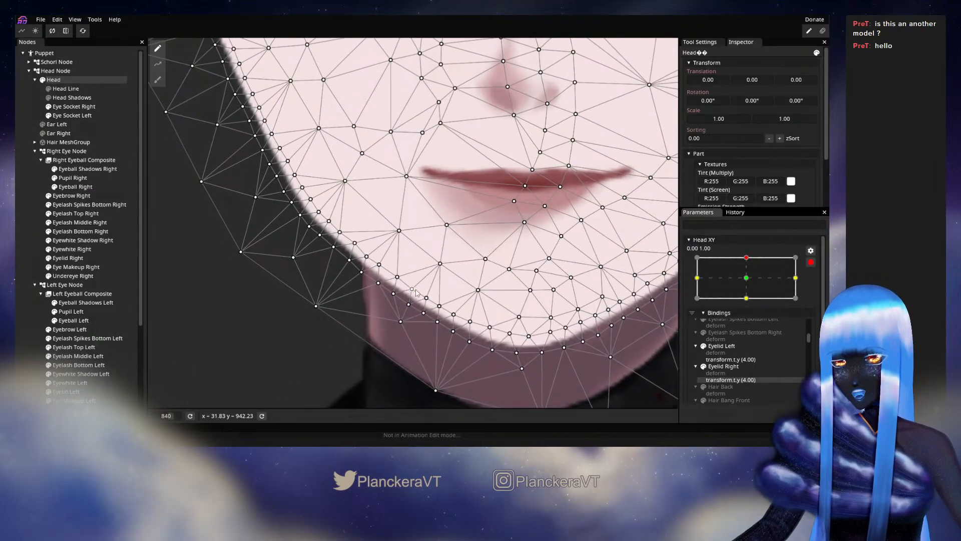
pyautogui.click(412, 290)
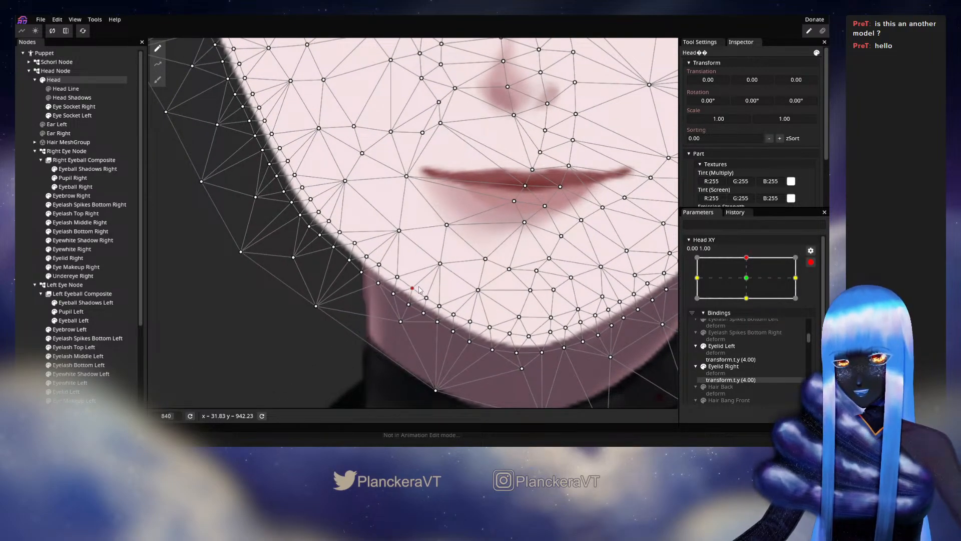
pyautogui.click(426, 298)
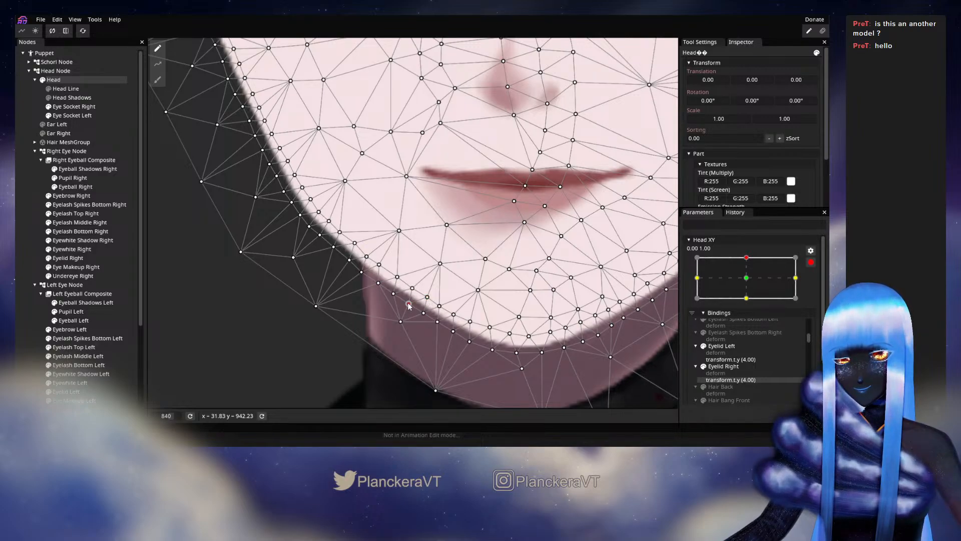
pyautogui.click(424, 313)
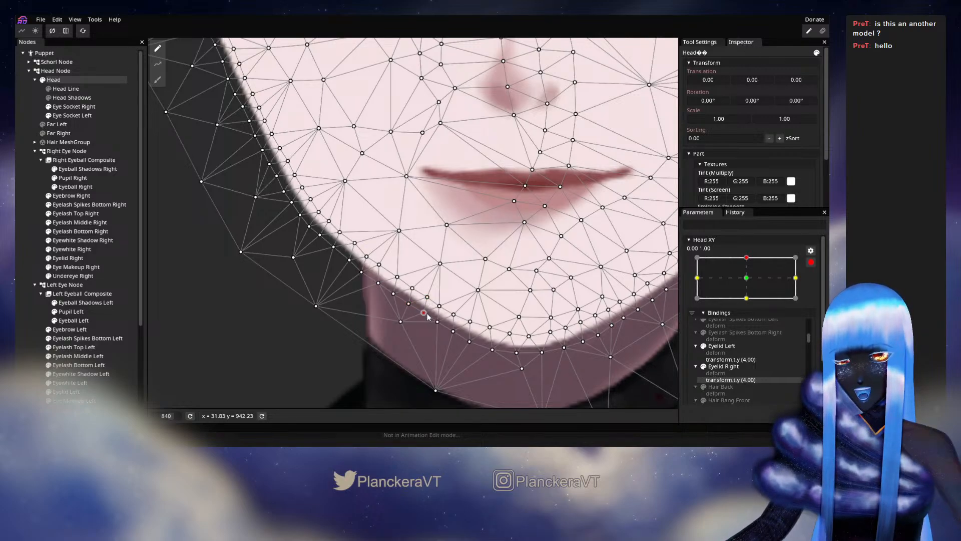
pyautogui.click(439, 305)
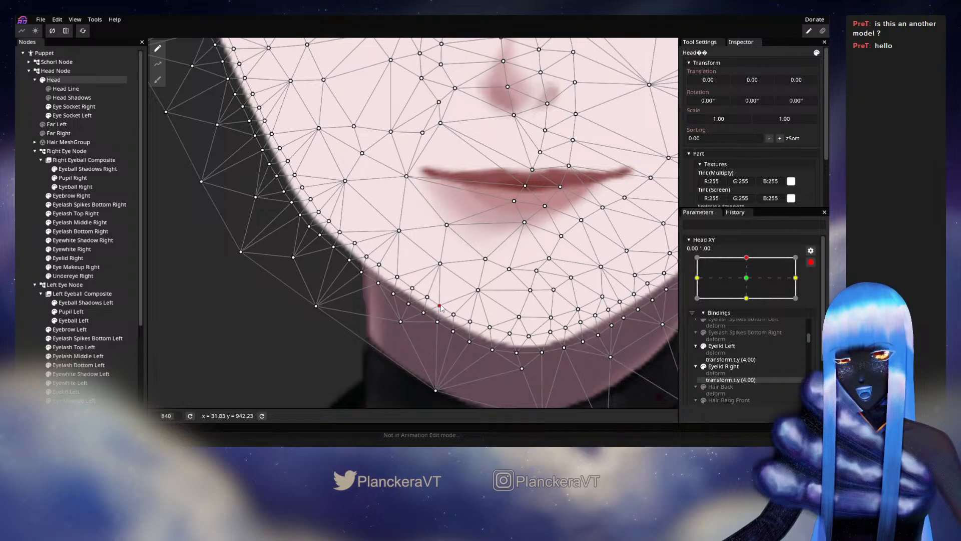
pyautogui.click(437, 321)
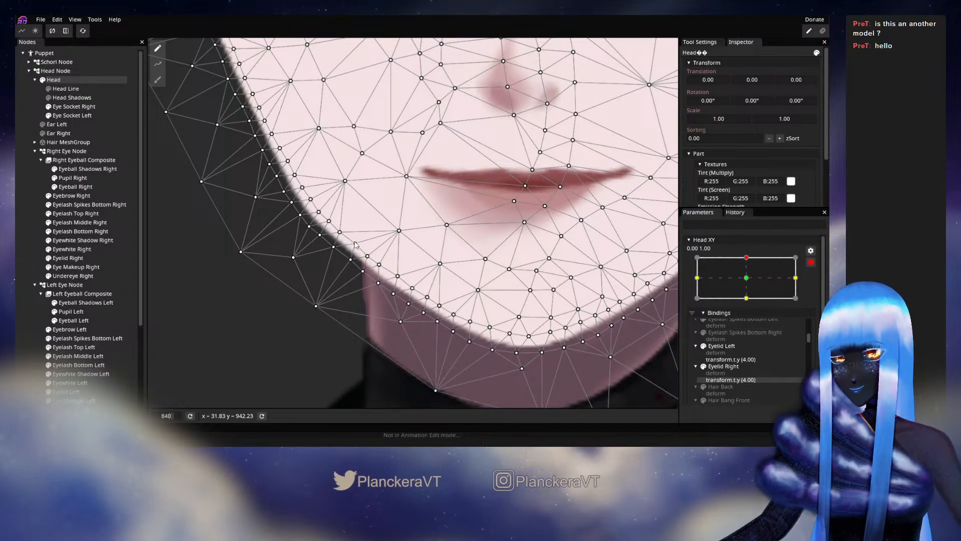
pyautogui.moveTo(660, 322); pyautogui.dragTo(515, 322)
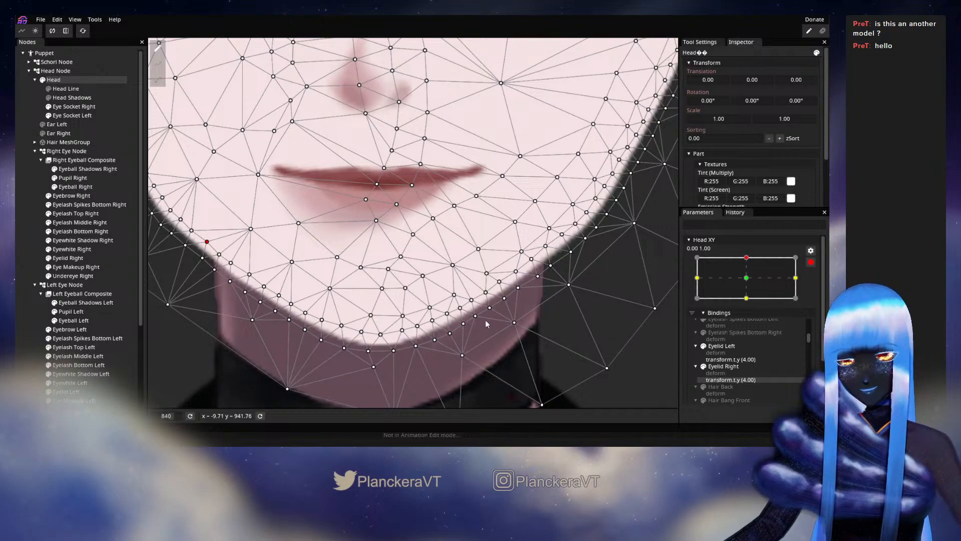
pyautogui.moveTo(442, 355); pyautogui.dragTo(441, 319)
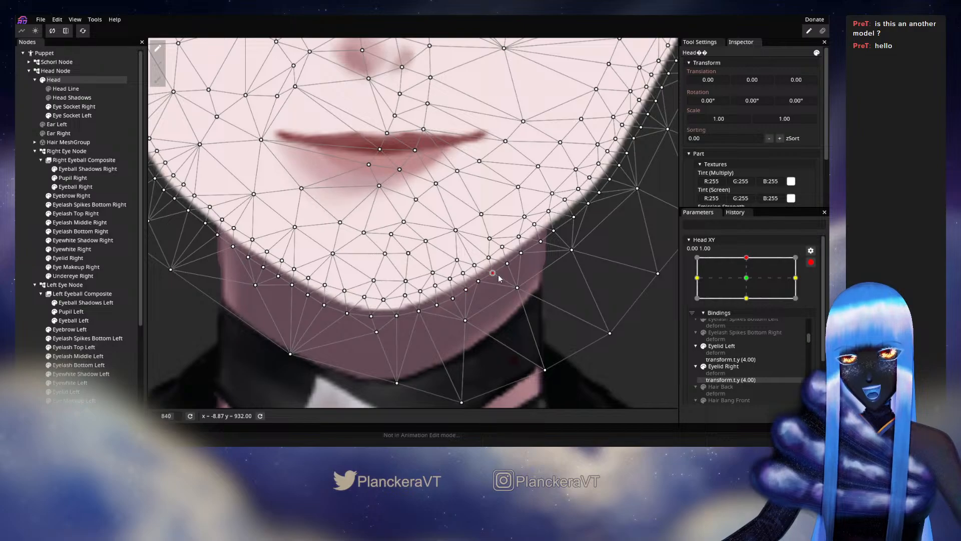
pyautogui.click(27, 231)
pyautogui.scroll(-12, 578, 275)
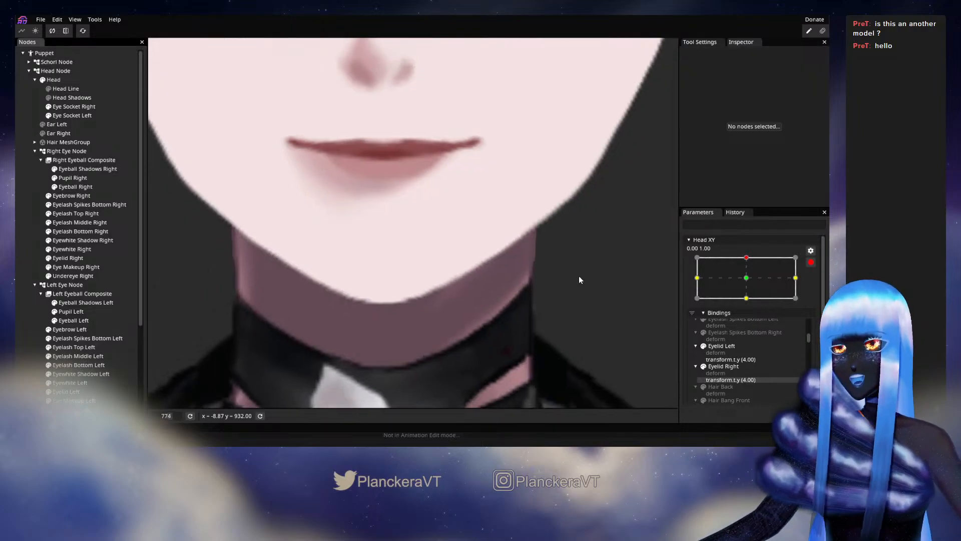
pyautogui.scroll(-10, 542, 284)
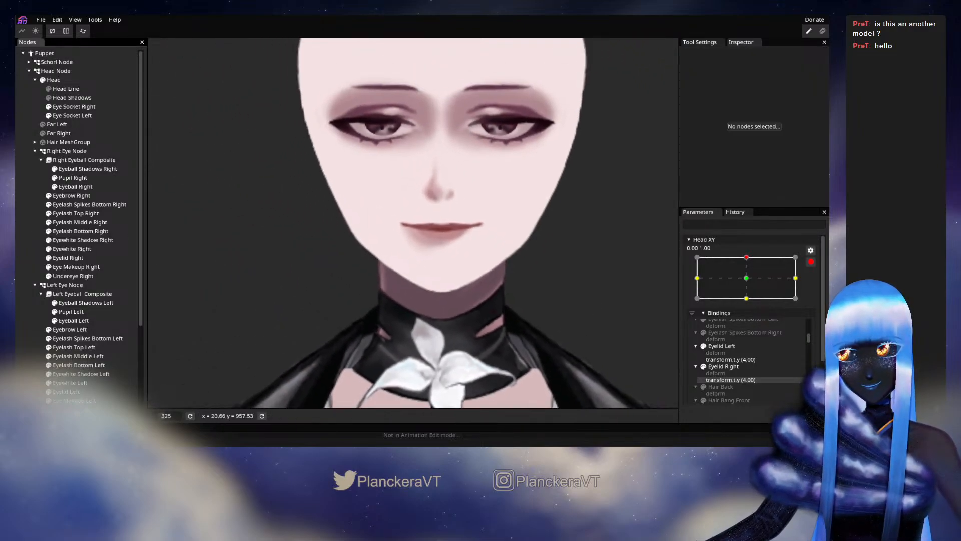
# - Leave keypoint editing, shift Head XY to 0.03, 1.00, and switch the Head's X scale between -1.00 and 1.00, finishing at -1.00
pyautogui.click(811, 262)
pyautogui.moveTo(749, 285); pyautogui.dragTo(751, 284)
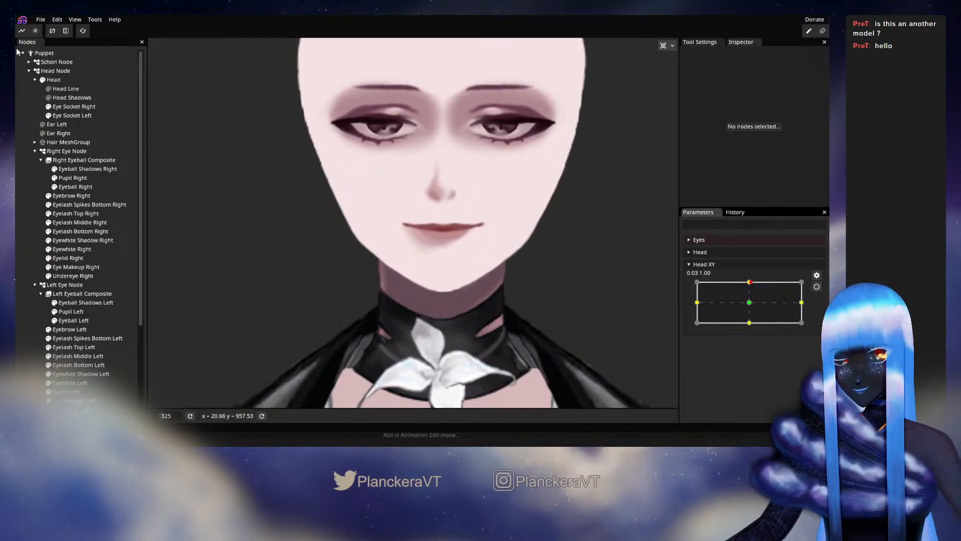
pyautogui.click(72, 82)
pyautogui.click(705, 131)
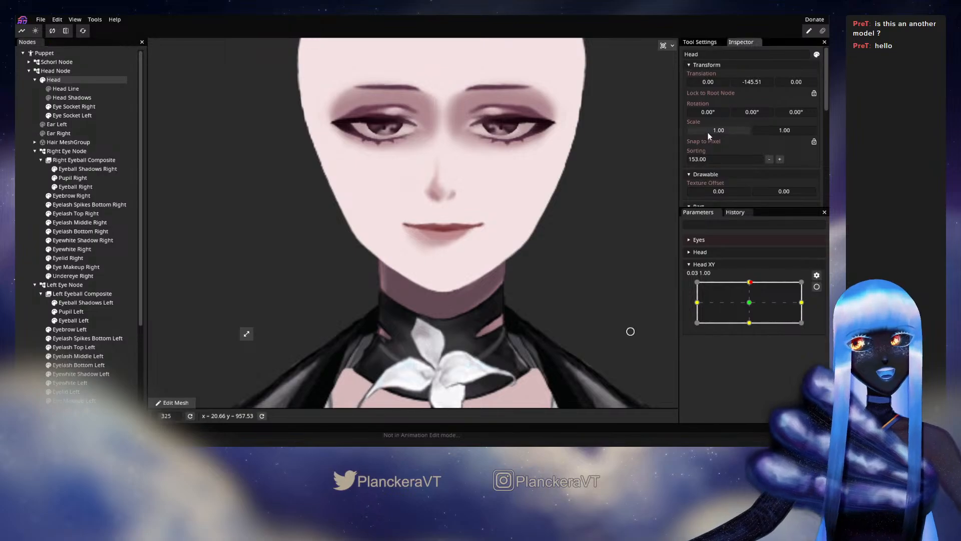
pyautogui.write('-')
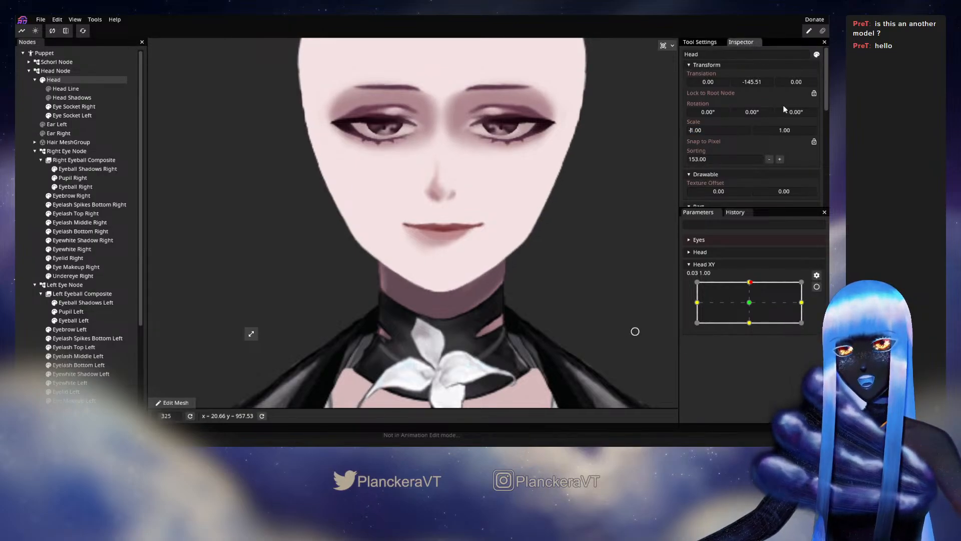
pyautogui.press('BackSpace')
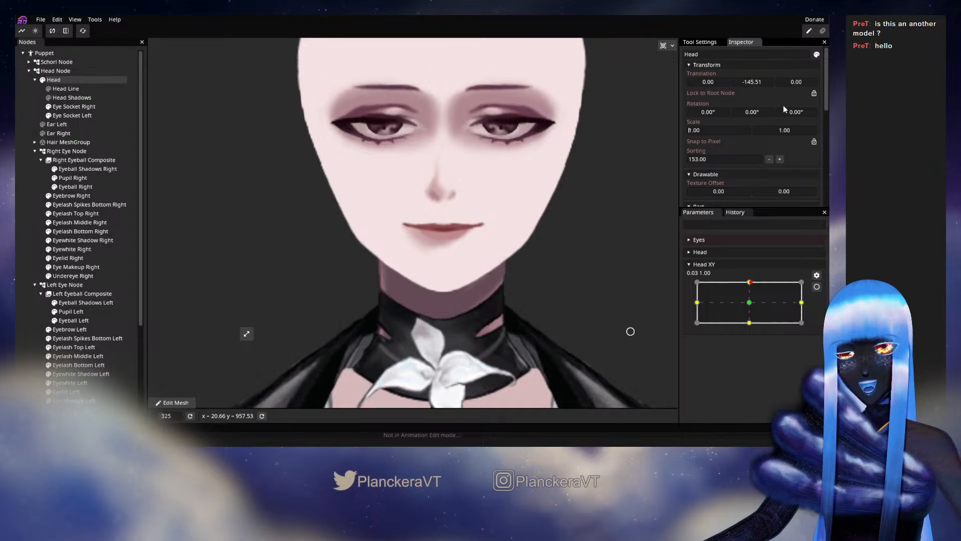
pyautogui.write('-')
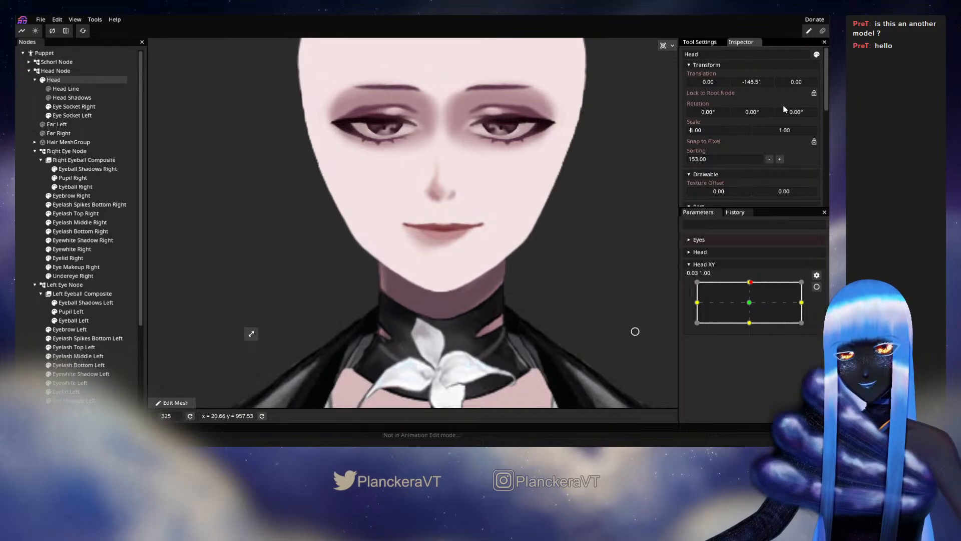
# - Inspect the mirrored Head mesh's jaw at Head XY keypoint 0.00, 1.00 with the 85.00 Circle Brush active, and deselect the Head
pyautogui.click(818, 287)
pyautogui.click(158, 80)
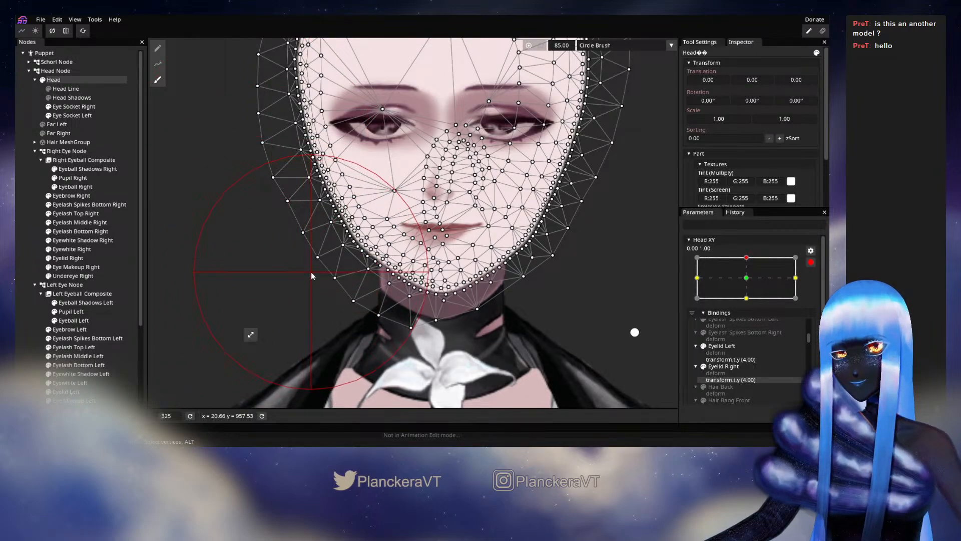
pyautogui.click(53, 79)
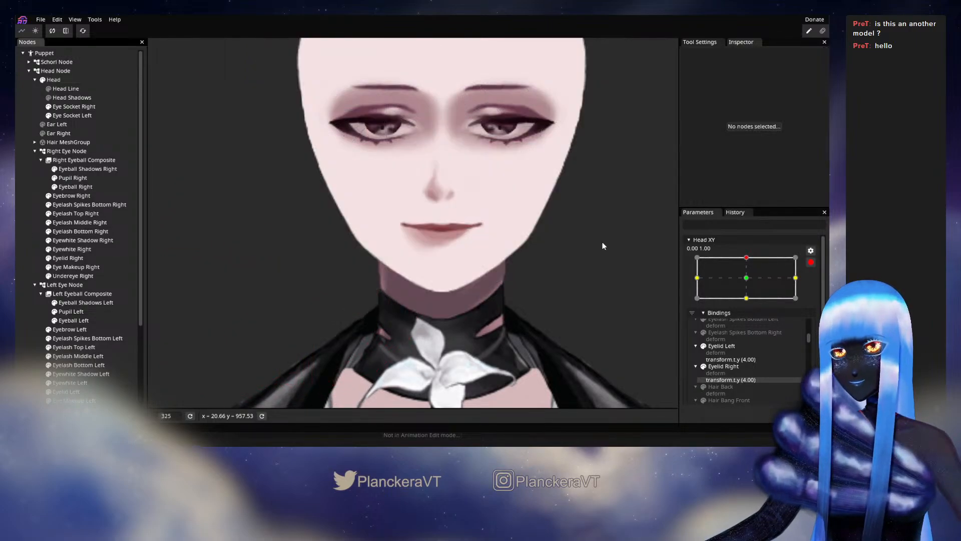
# - Leave keypoint editing and recheck the face outline at Head XY 0.00, 1.00 by repeatedly flipping the Head's X scale, finishing at -1.00
pyautogui.click(811, 261)
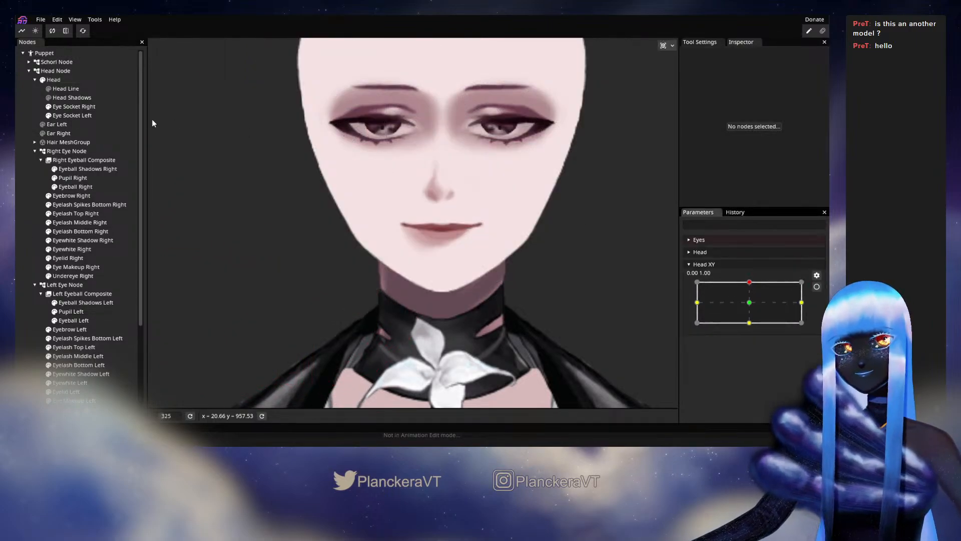
pyautogui.click(61, 79)
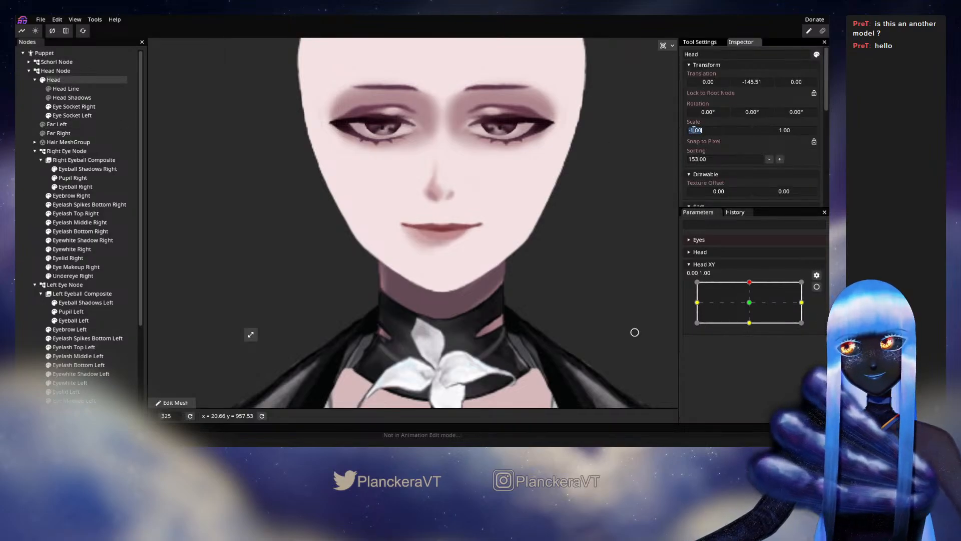
pyautogui.press('BackSpace')
pyautogui.write('-')
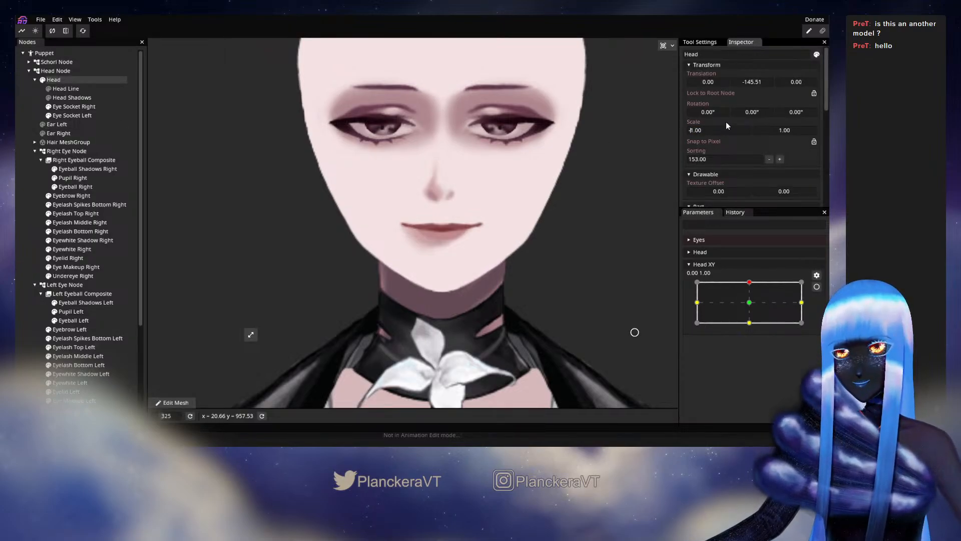
pyautogui.press('BackSpace')
pyautogui.write('-')
pyautogui.press('BackSpace')
pyautogui.write('-')
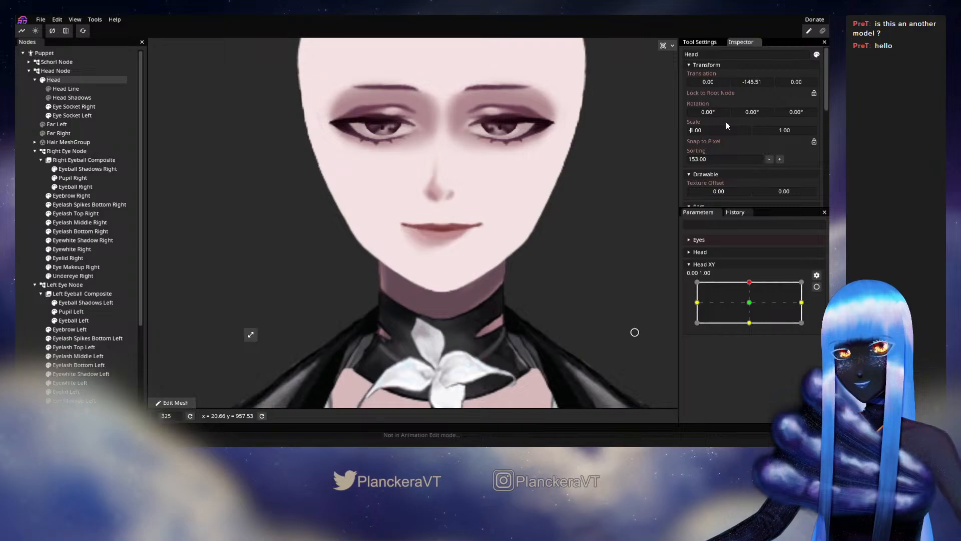
pyautogui.press('BackSpace')
pyautogui.write('-')
pyautogui.press('BackSpace')
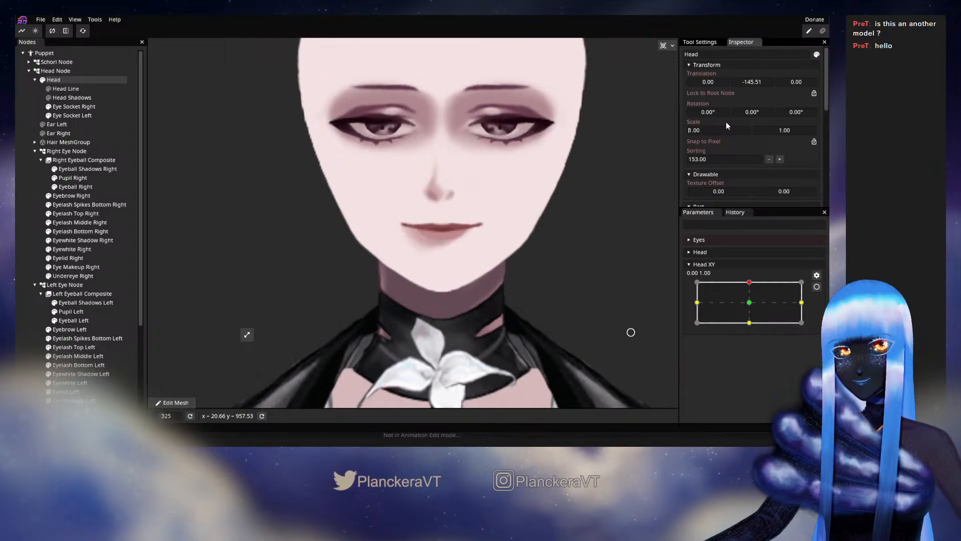
pyautogui.write('-')
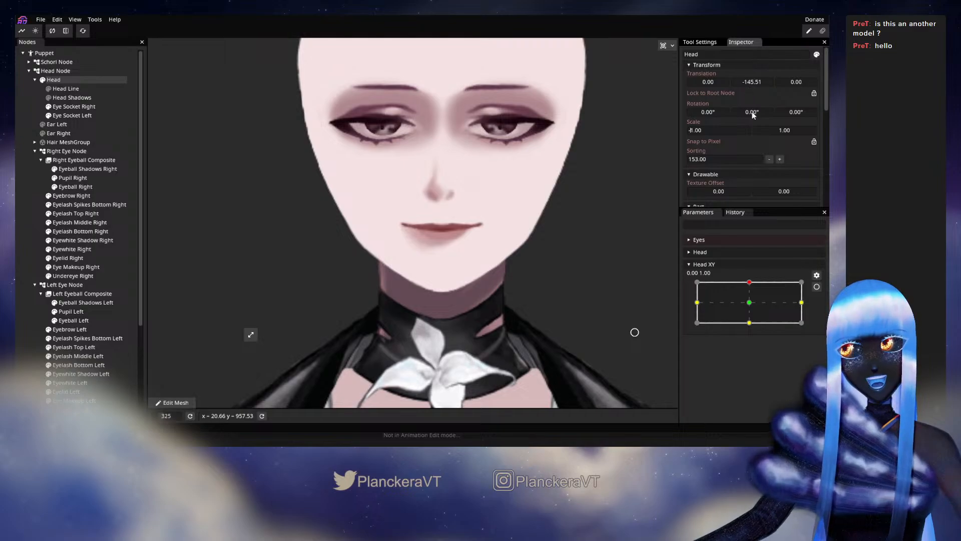
# - Inspect the Head mesh's cheek outline at Head XY keypoint 0.00, 1.00 with the 85.00 Circle Brush active, and deselect the Head
pyautogui.moveTo(749, 288)
pyautogui.mouseDown()
pyautogui.moveTo(749, 302)
pyautogui.moveTo(753, 285)
pyautogui.mouseUp()
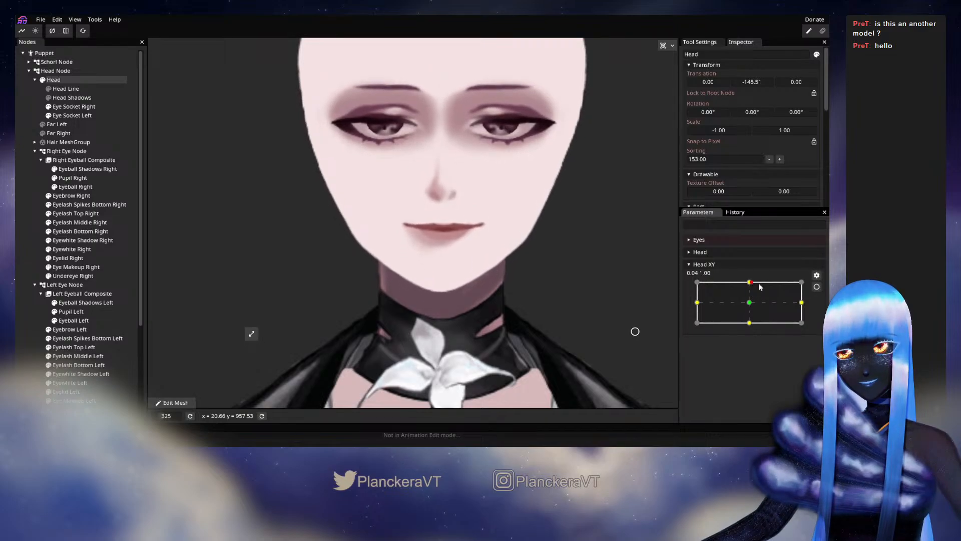
pyautogui.click(817, 286)
pyautogui.click(158, 79)
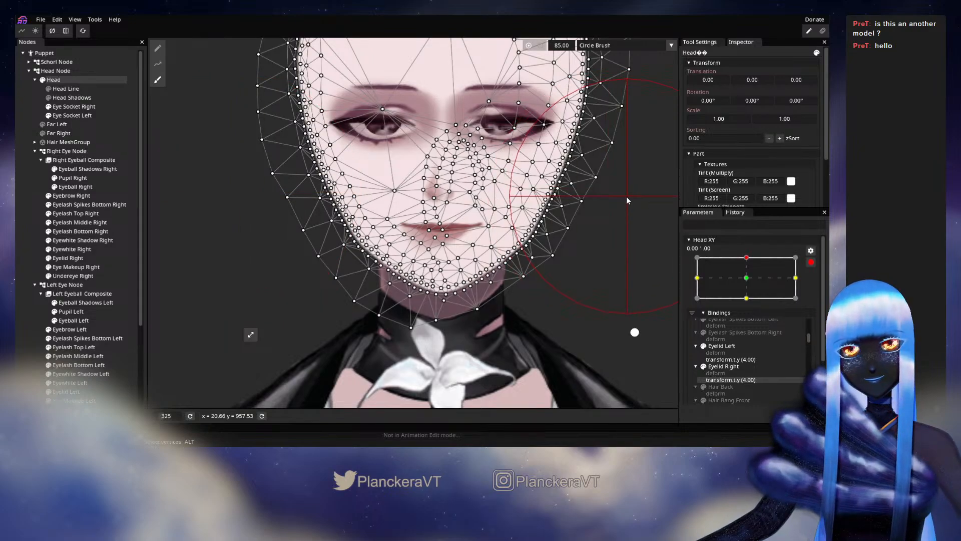
pyautogui.moveTo(626, 196); pyautogui.dragTo(628, 185)
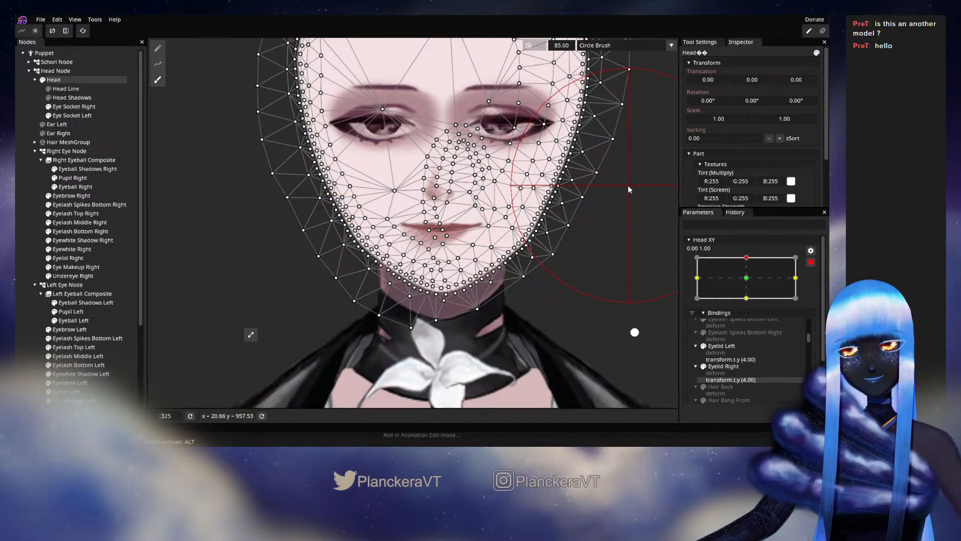
pyautogui.click(25, 219)
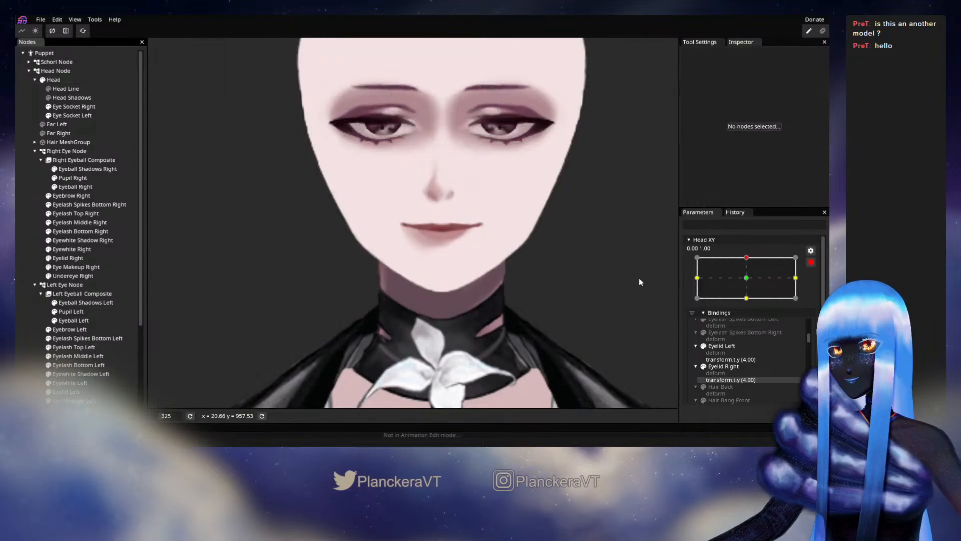
# - Leave keypoint editing, preview the face at Head XY -1.00, 1.00, and bring Head XY back near its center
pyautogui.click(810, 263)
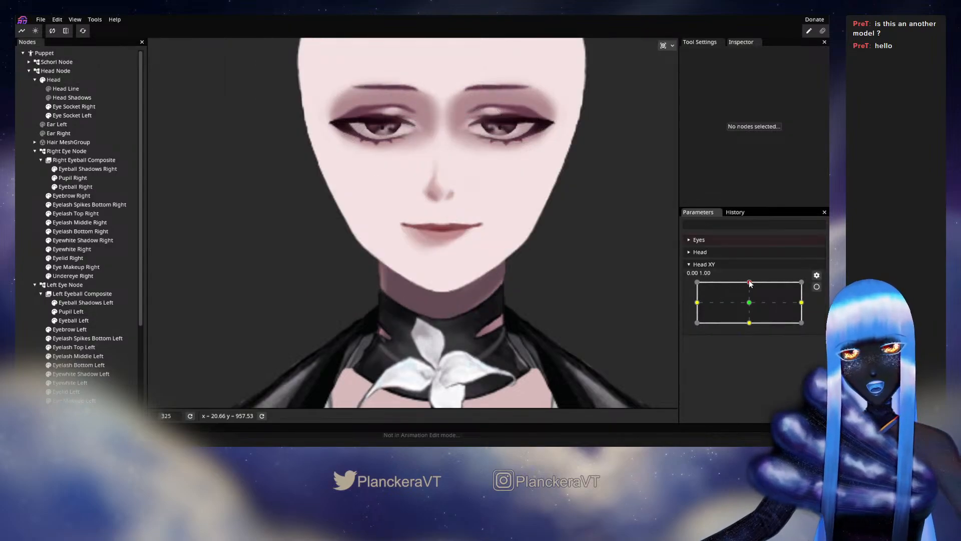
pyautogui.moveTo(749, 283); pyautogui.dragTo(696, 284)
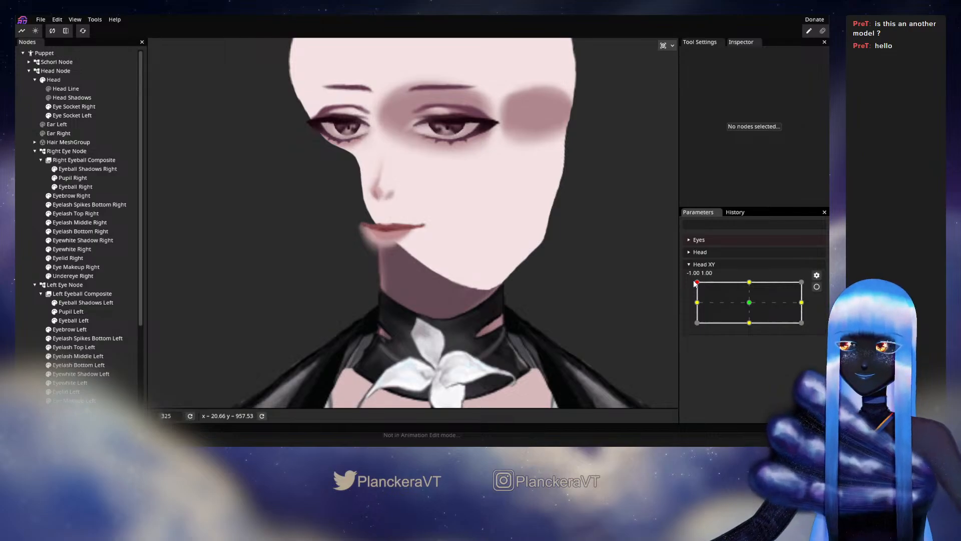
pyautogui.moveTo(696, 283); pyautogui.dragTo(750, 305)
# - Select the Head and flip its X scale repeatedly between -1.00 and 1.00 to compare the neutral outline, finishing at 1.00
pyautogui.click(61, 81)
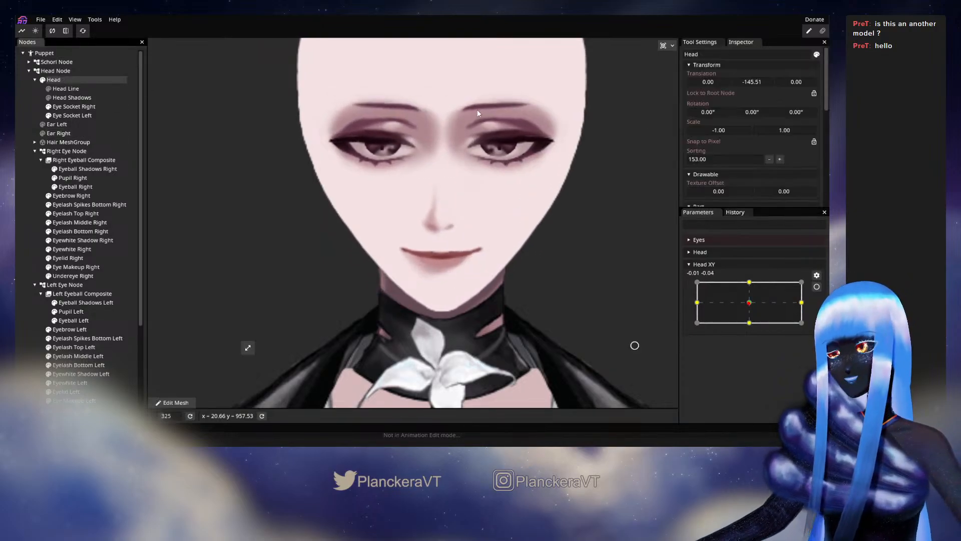
pyautogui.doubleClick(714, 131)
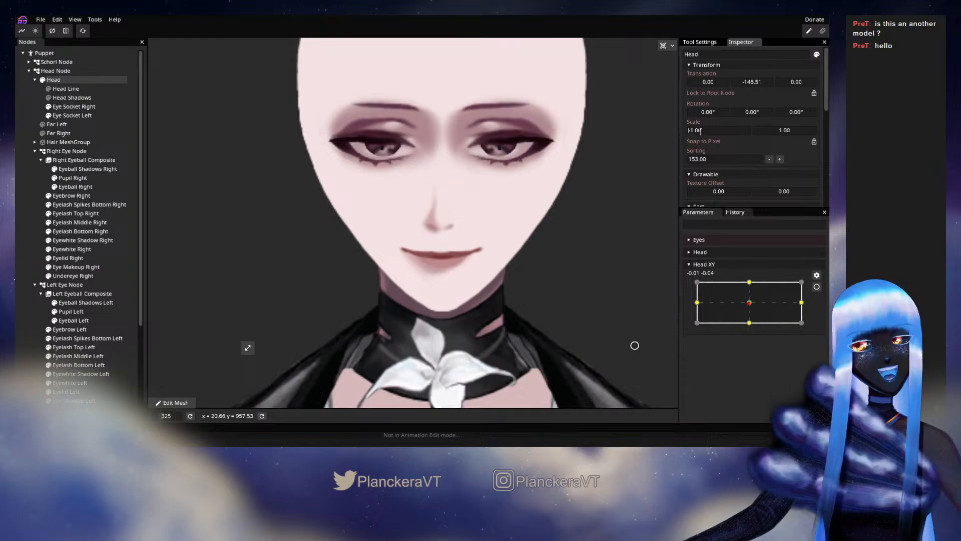
pyautogui.press('BackSpace')
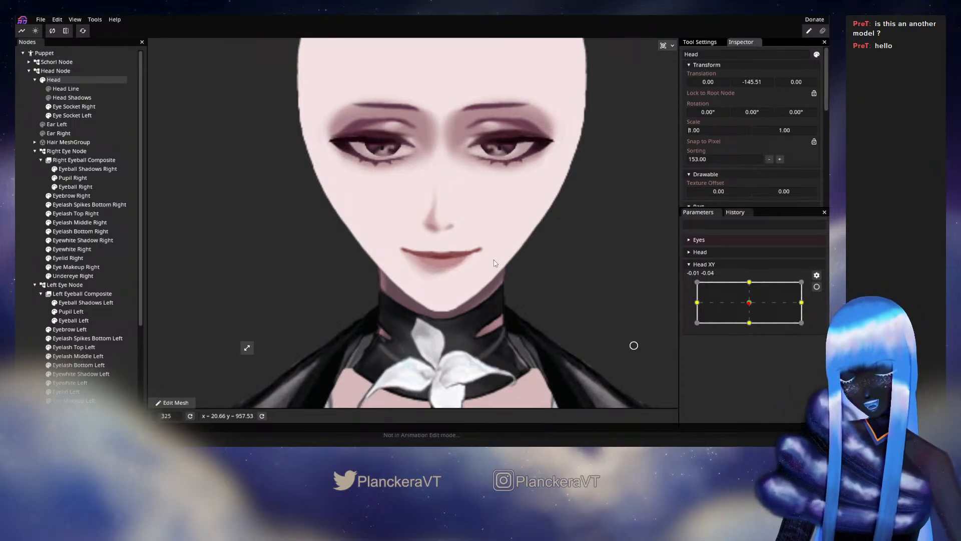
pyautogui.write('-')
pyautogui.write('-')
pyautogui.press('BackSpace')
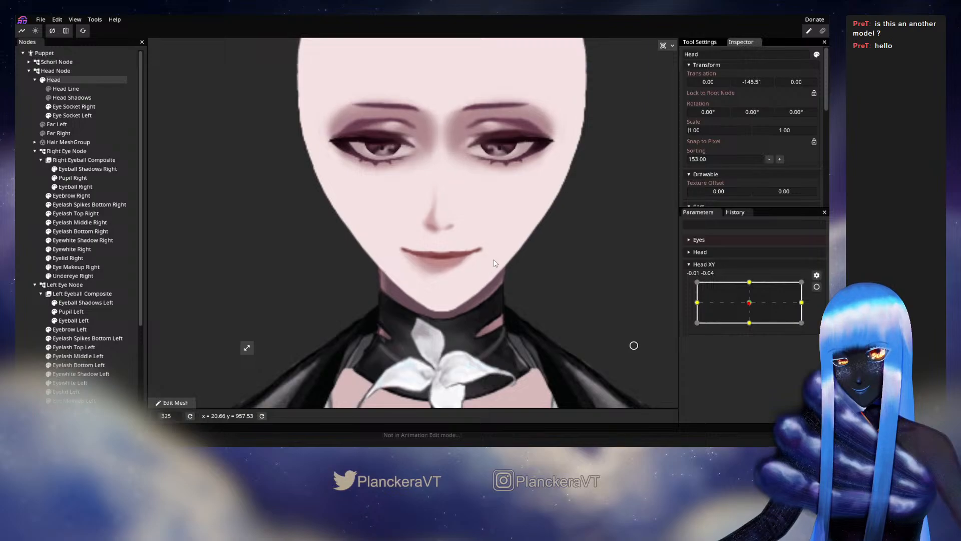
pyautogui.write('-')
pyautogui.press('BackSpace')
pyautogui.write('-')
pyautogui.press('BackSpace')
pyautogui.write('-')
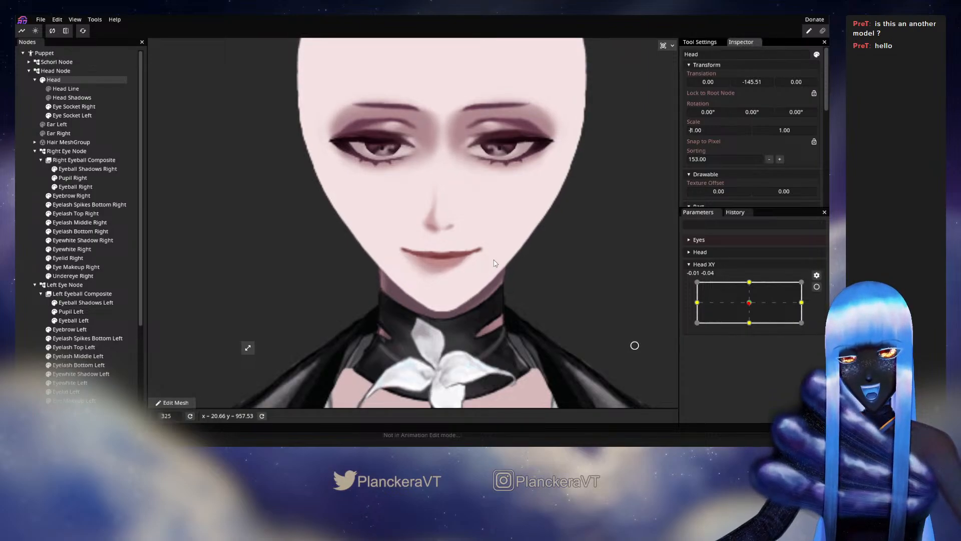
pyautogui.press('BackSpace')
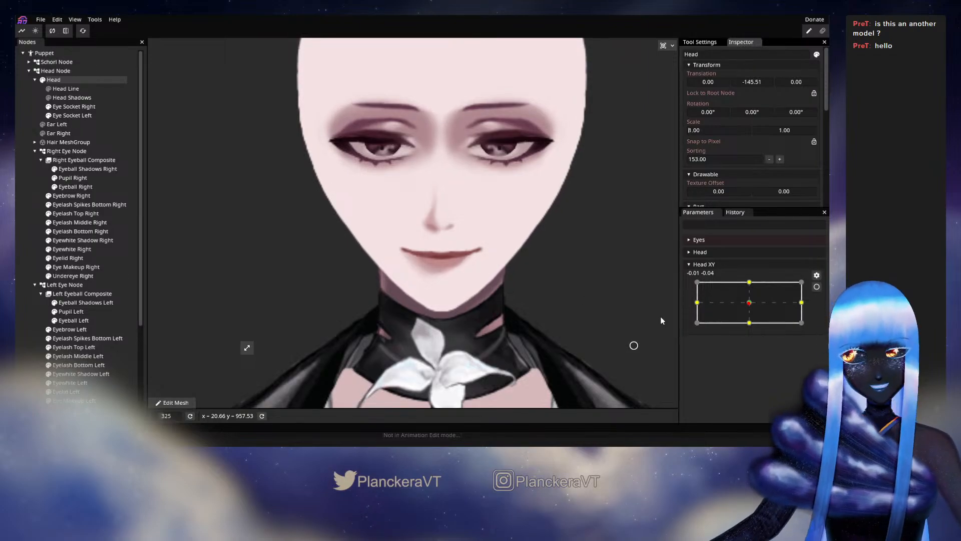
# - Compare the unmirrored face outline between the neutral and upward Head XY poses, including small sideways shifts around 0.00, 1.00
pyautogui.moveTo(749, 302); pyautogui.dragTo(685, 274)
pyautogui.moveTo(724, 282); pyautogui.dragTo(750, 283)
pyautogui.scroll(-3, 556, 251)
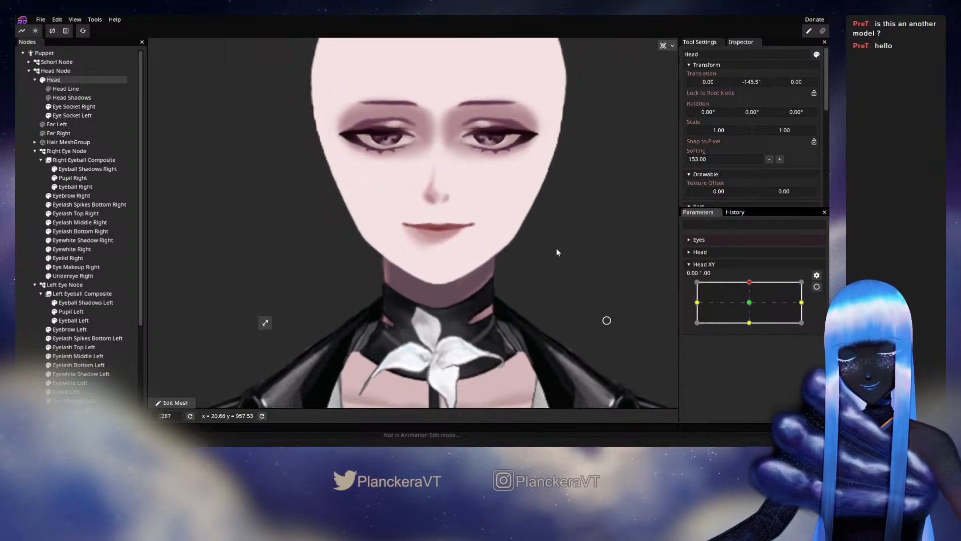
pyautogui.scroll(-1, 539, 321)
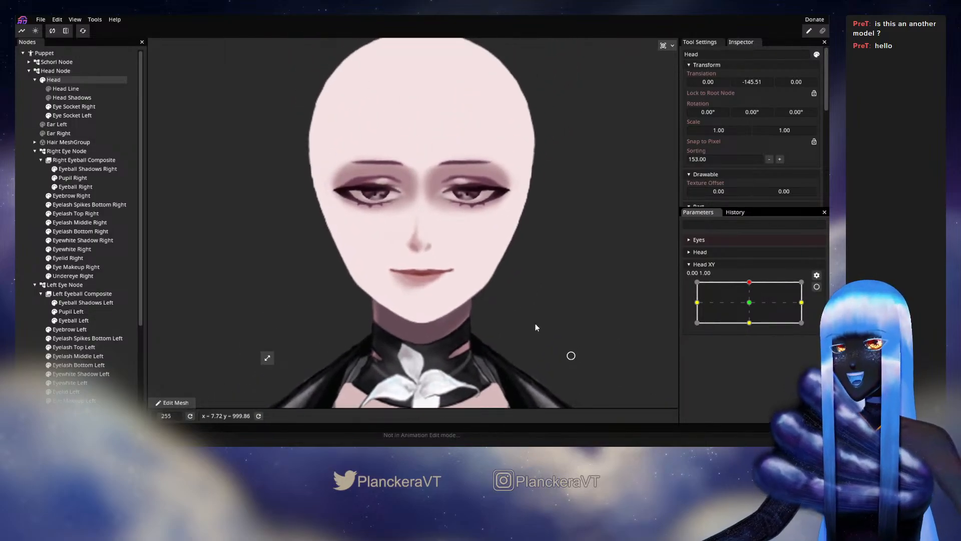
pyautogui.moveTo(749, 288)
pyautogui.mouseDown()
pyautogui.moveTo(751, 309)
pyautogui.moveTo(753, 282)
pyautogui.mouseUp()
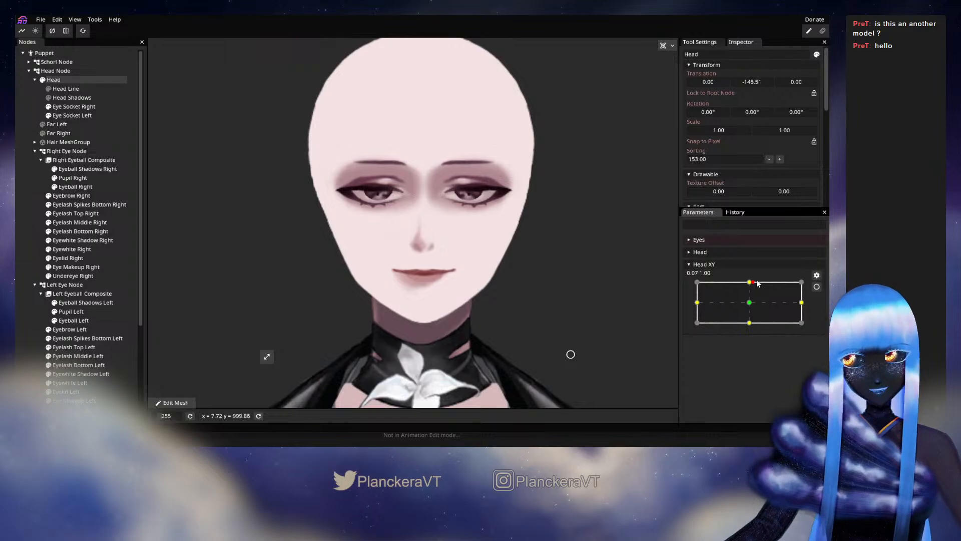
pyautogui.moveTo(757, 283)
pyautogui.mouseDown()
pyautogui.moveTo(750, 332)
pyautogui.moveTo(748, 284)
pyautogui.mouseUp()
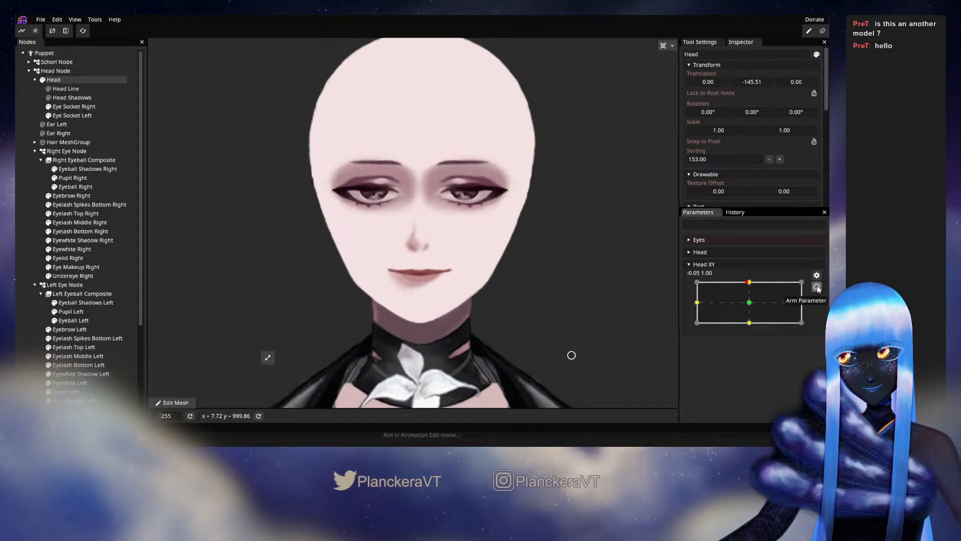
pyautogui.click(749, 303)
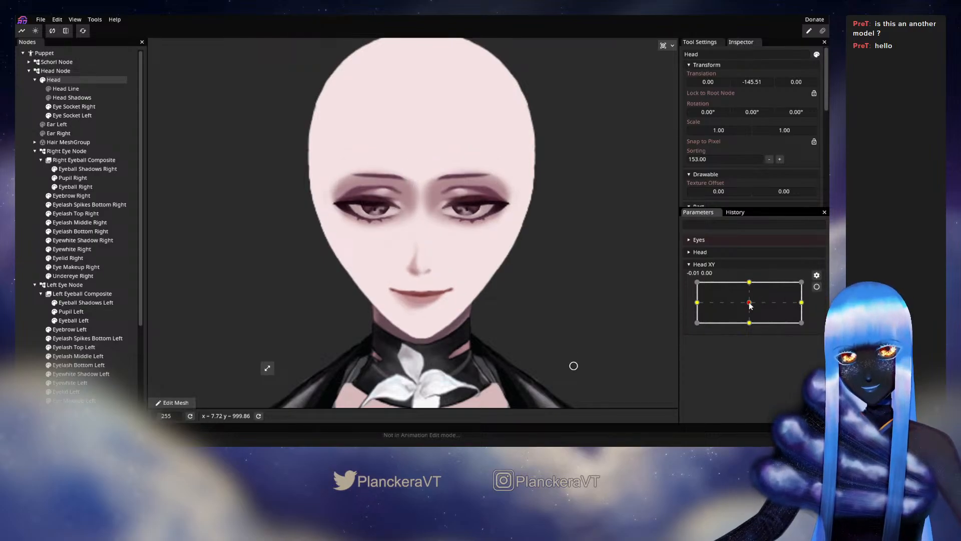
pyautogui.moveTo(750, 306); pyautogui.dragTo(749, 282)
pyautogui.scroll(-5, 550, 317)
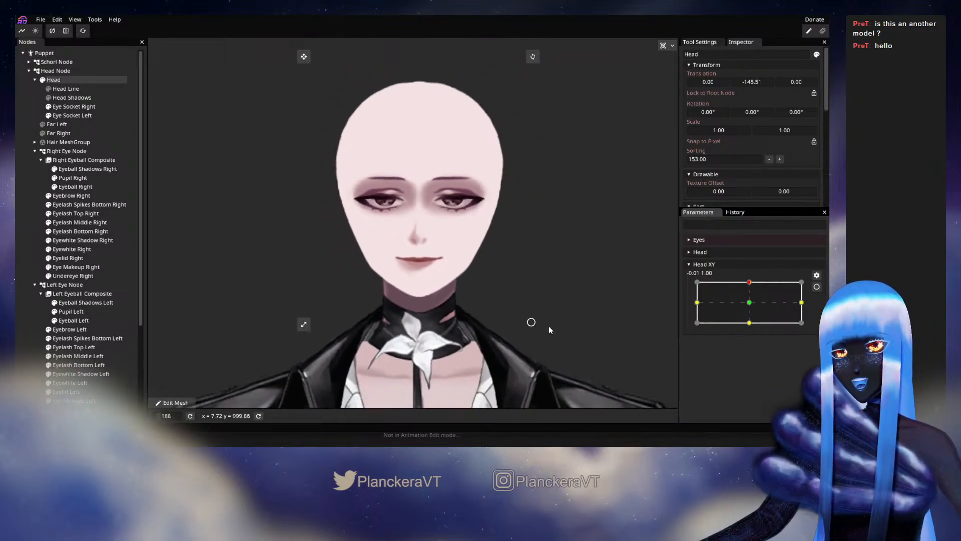
# - Preview the head's motion by sweeping Head XY through its corners and vertical extremes, and return it near the center
pyautogui.moveTo(610, 295); pyautogui.dragTo(602, 308)
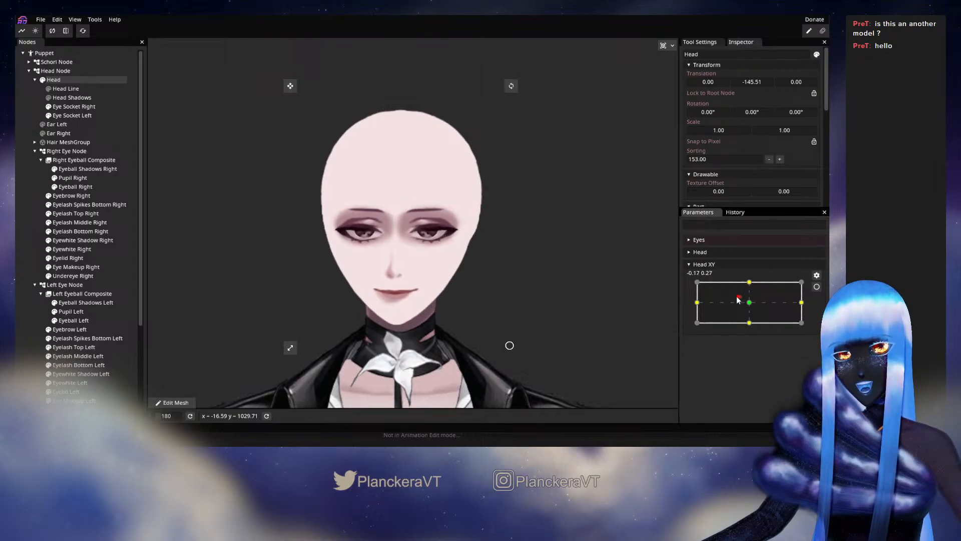
pyautogui.moveTo(738, 299); pyautogui.dragTo(682, 332)
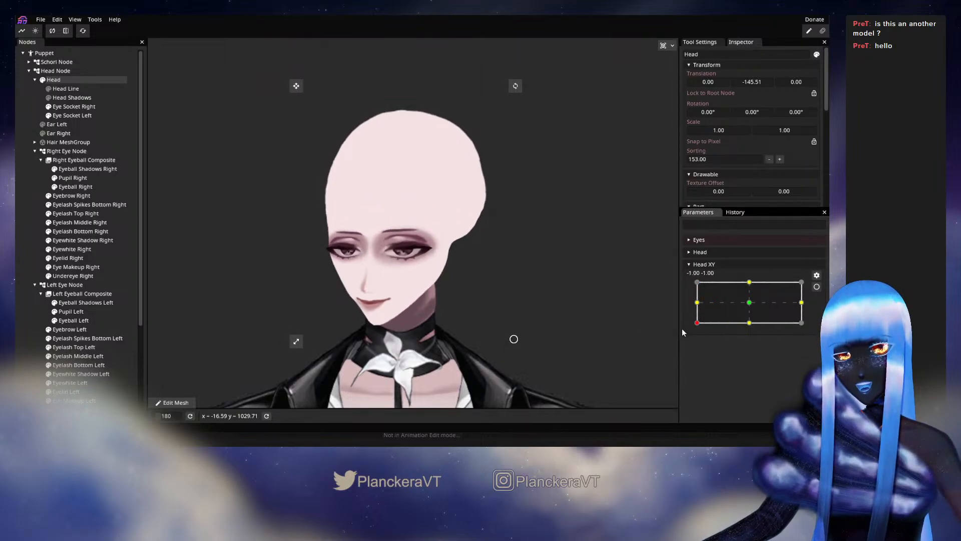
pyautogui.moveTo(682, 267); pyautogui.dragTo(800, 263)
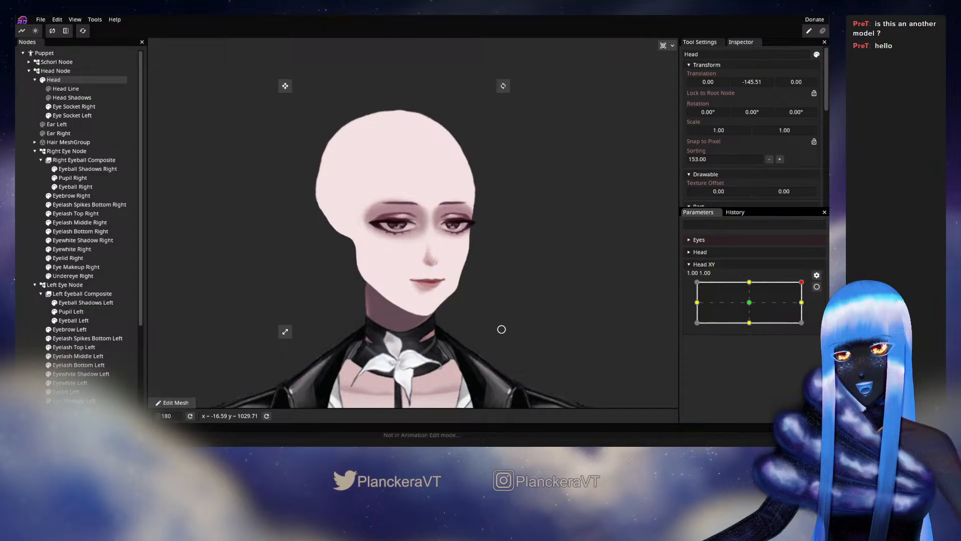
pyautogui.moveTo(776, 348); pyautogui.dragTo(720, 331)
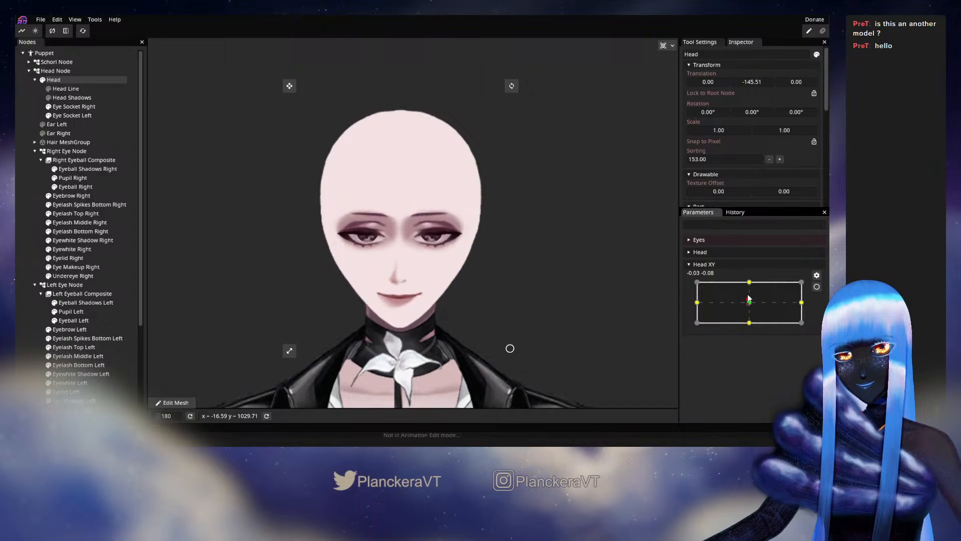
pyautogui.moveTo(752, 334); pyautogui.dragTo(750, 301)
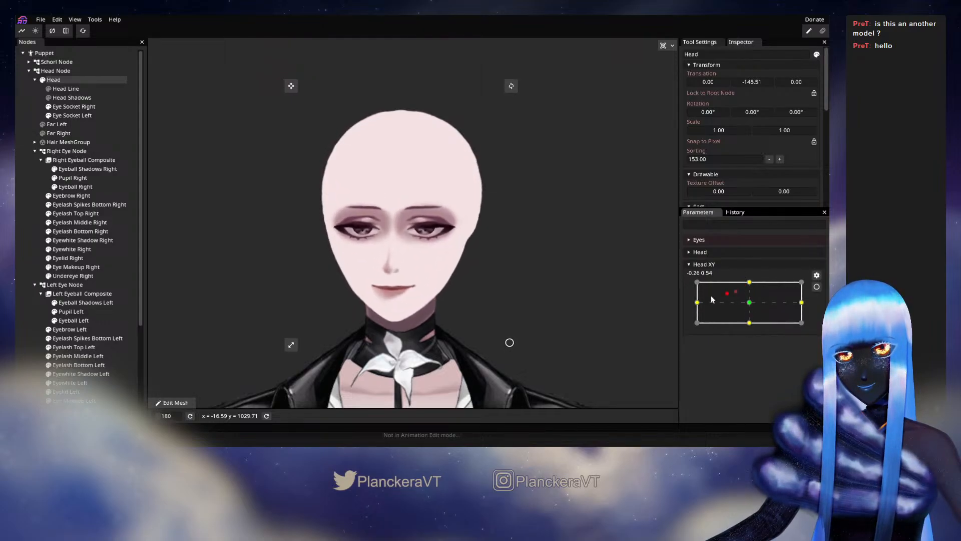
pyautogui.moveTo(713, 299); pyautogui.dragTo(730, 334)
pyautogui.moveTo(782, 310); pyautogui.dragTo(750, 308)
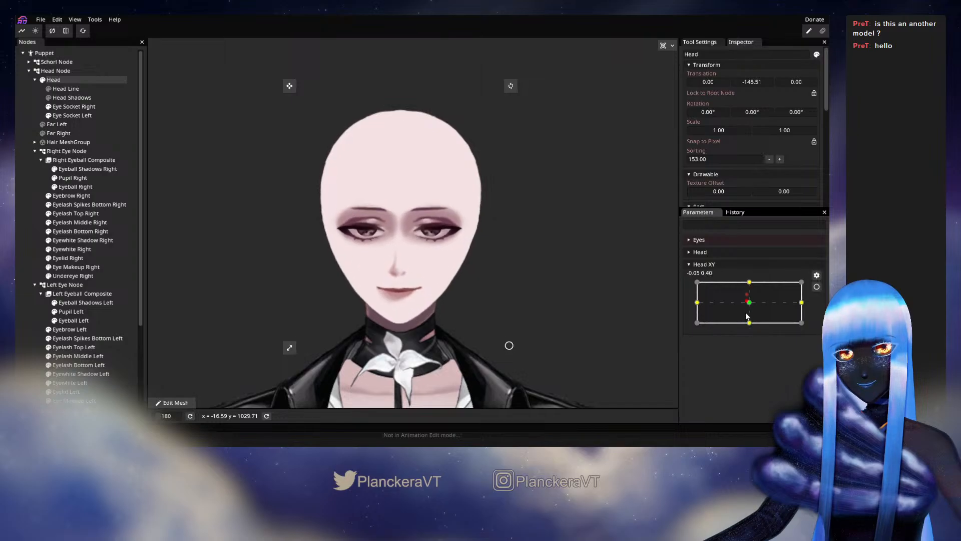
pyautogui.moveTo(746, 327); pyautogui.dragTo(749, 302)
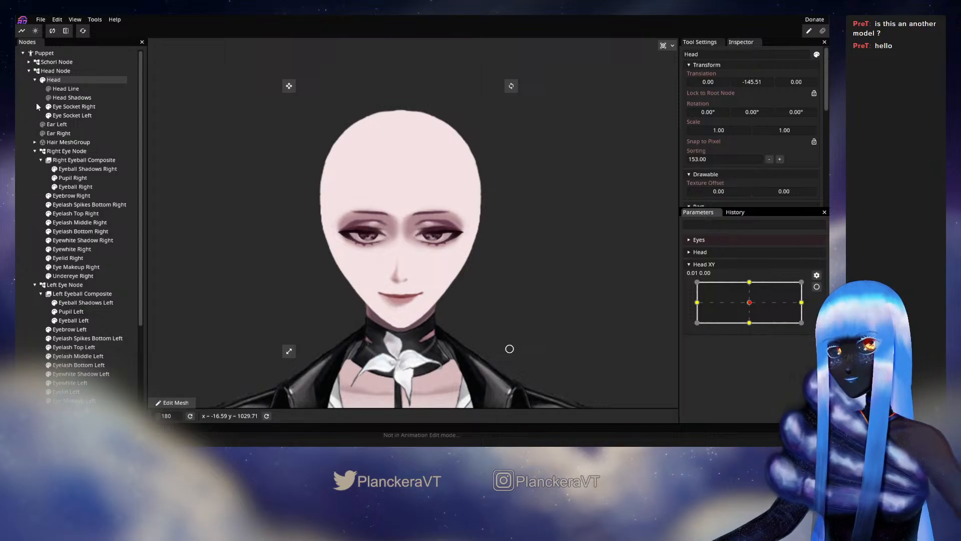
# - Make the Head Line part visible, select it, and open Head XY keypoint 0.00, 1.00 for editing
pyautogui.click(49, 89)
pyautogui.click(56, 89)
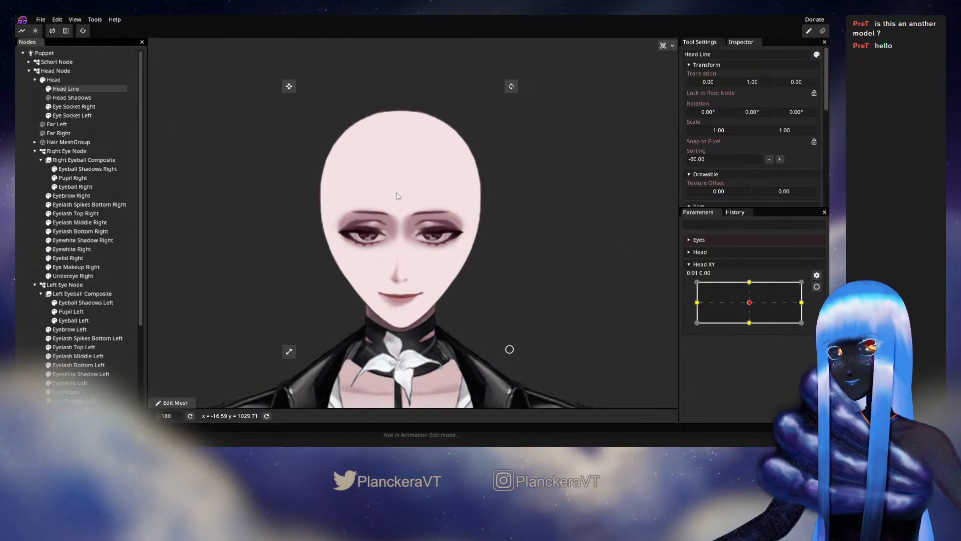
pyautogui.click(817, 286)
pyautogui.moveTo(750, 279); pyautogui.dragTo(746, 258)
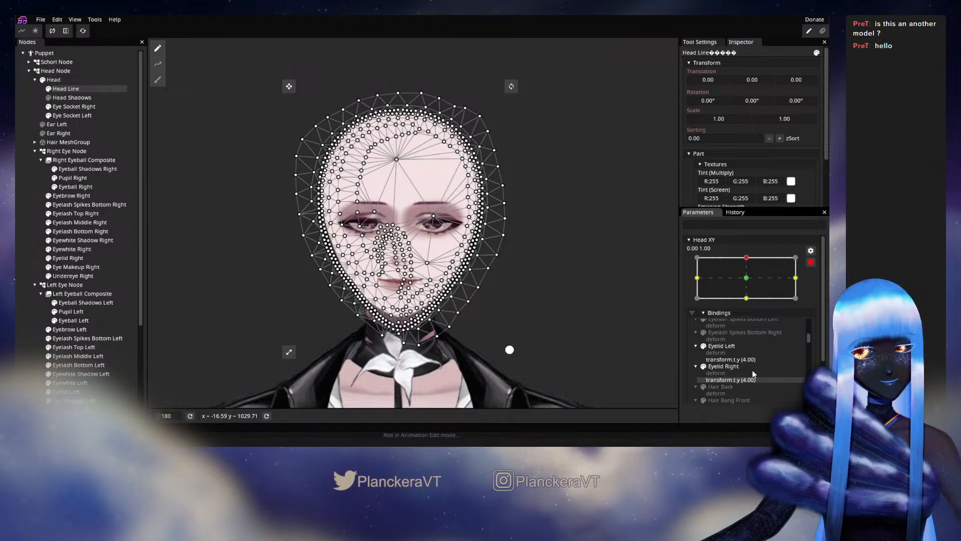
# - Copy the Head's deform binding to Head Line at Head XY keypoint 0.00, 1.00, and deselect the part
pyautogui.scroll(-5, 753, 365)
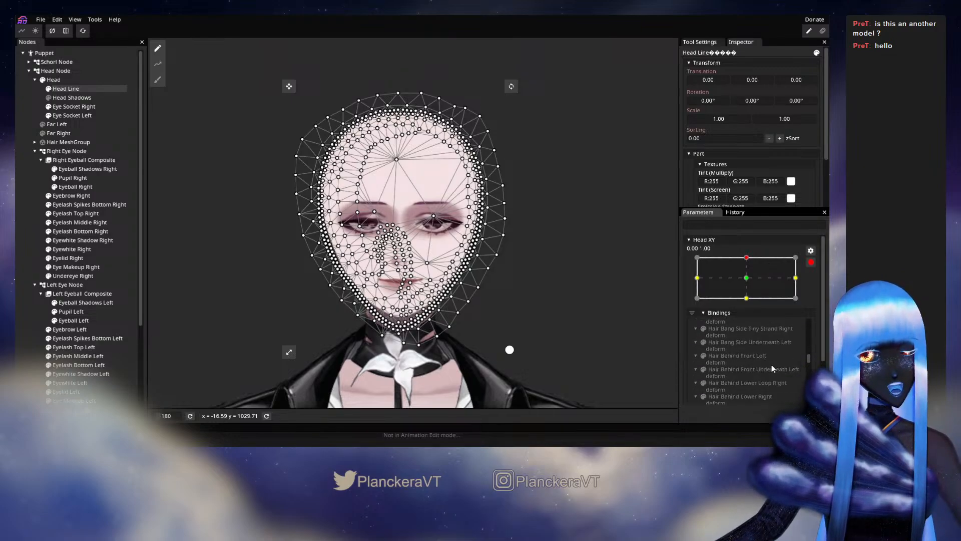
pyautogui.scroll(4, 772, 368)
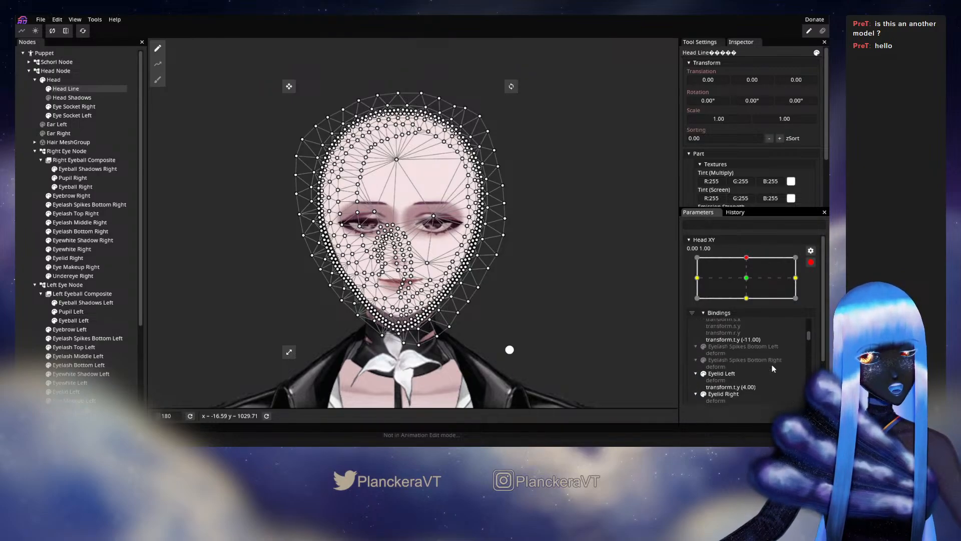
pyautogui.scroll(-3, 773, 369)
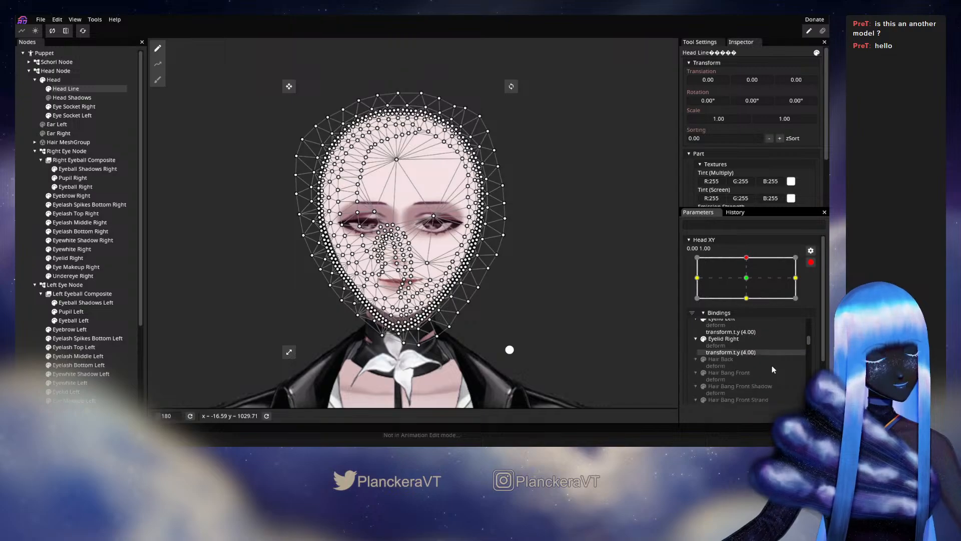
pyautogui.scroll(-6, 772, 368)
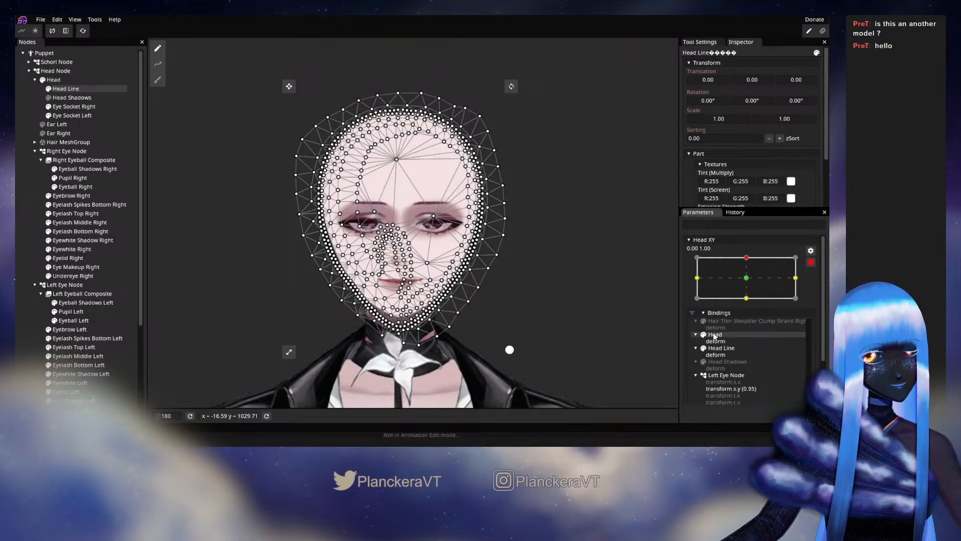
pyautogui.rightClick(715, 336)
pyautogui.moveTo(732, 416)
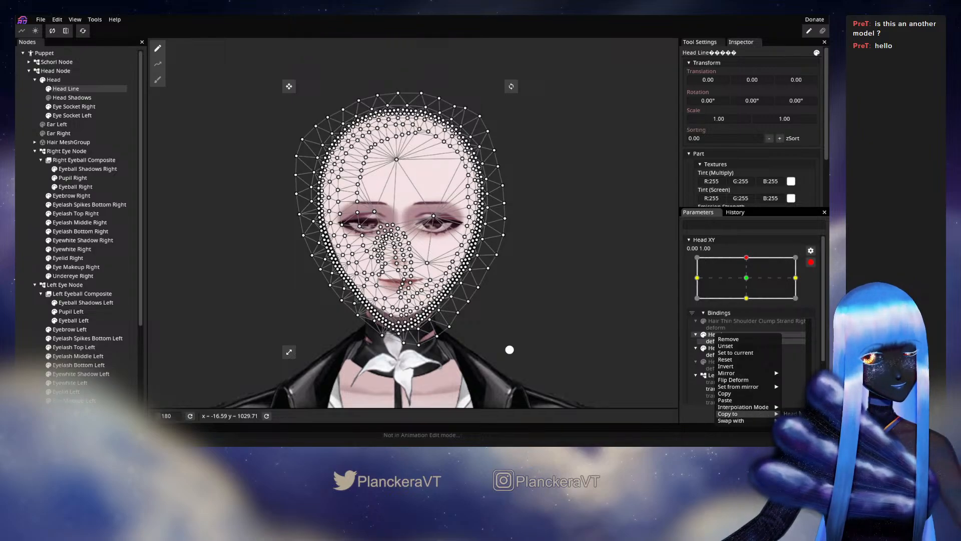
pyautogui.click(797, 414)
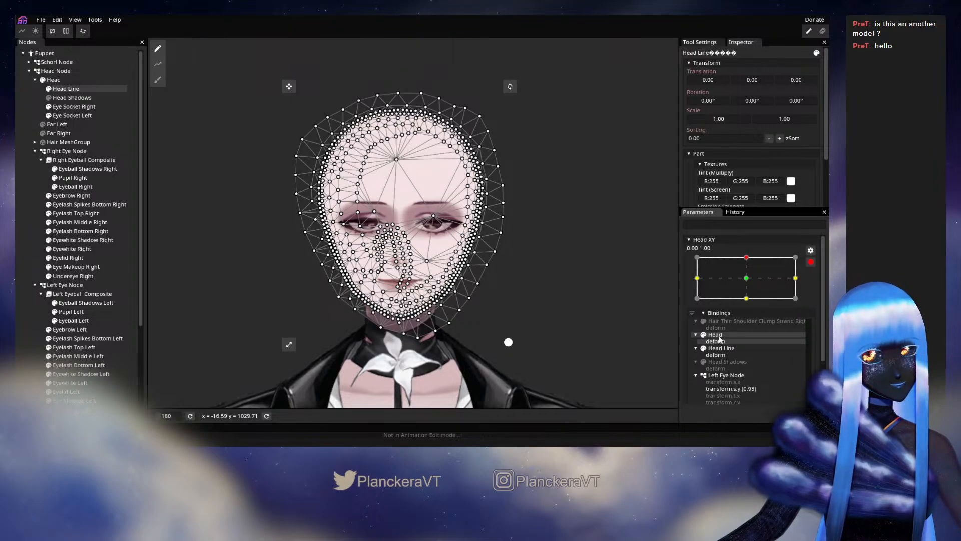
pyautogui.rightClick(719, 339)
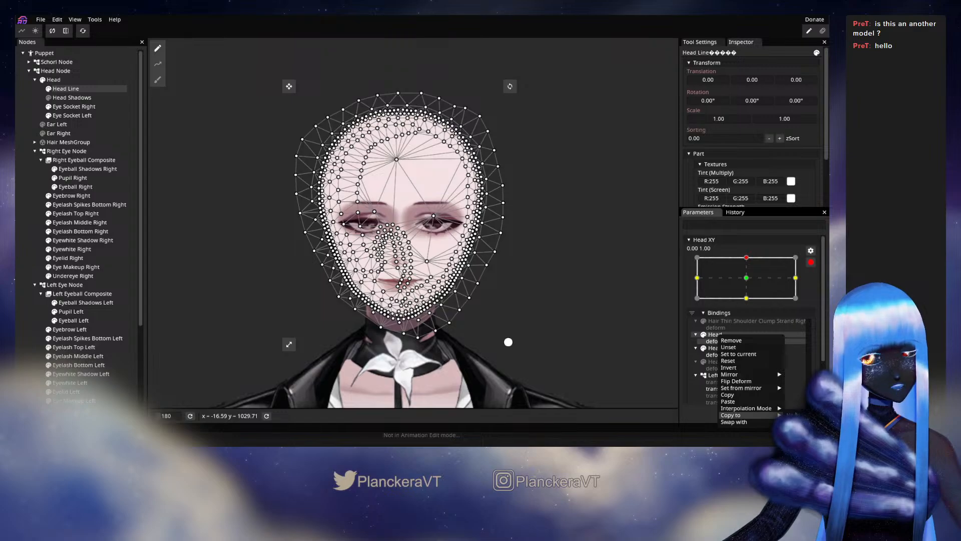
pyautogui.click(797, 415)
pyautogui.click(23, 283)
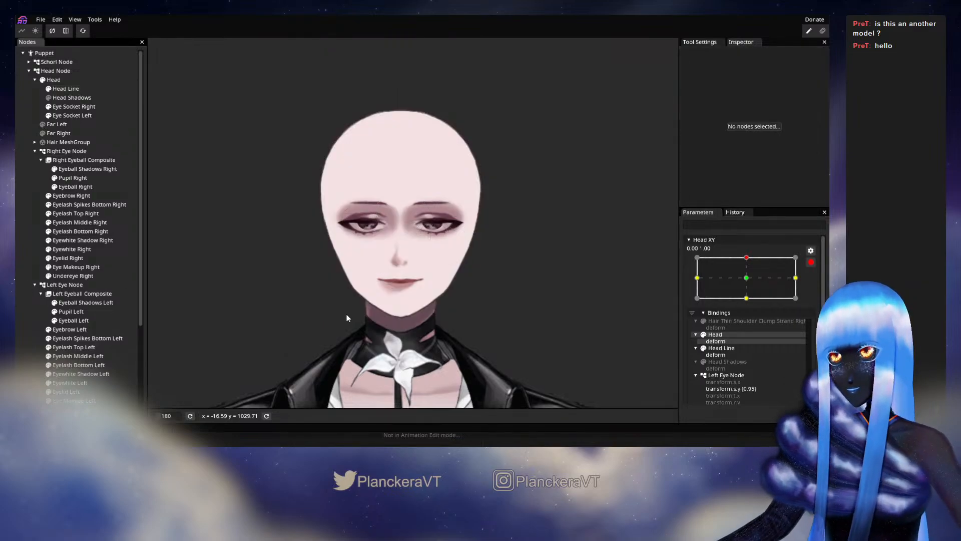
# - Inspect the face outline while making small sideways Head XY shifts around 0.00, 1.00
pyautogui.scroll(1, 467, 312)
pyautogui.scroll(3, 468, 312)
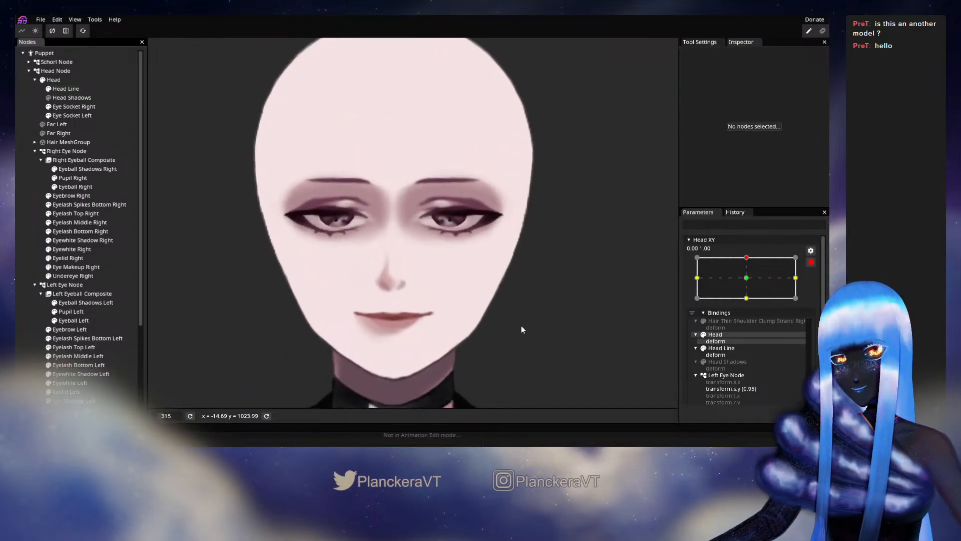
pyautogui.scroll(-2, 525, 334)
pyautogui.click(811, 261)
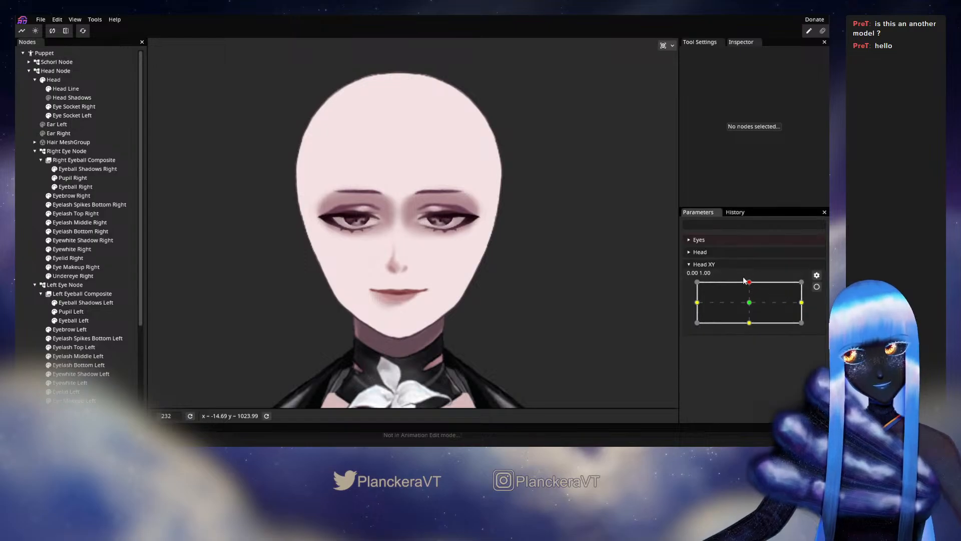
pyautogui.moveTo(750, 282)
pyautogui.mouseDown()
pyautogui.moveTo(749, 308)
pyautogui.moveTo(749, 279)
pyautogui.mouseUp()
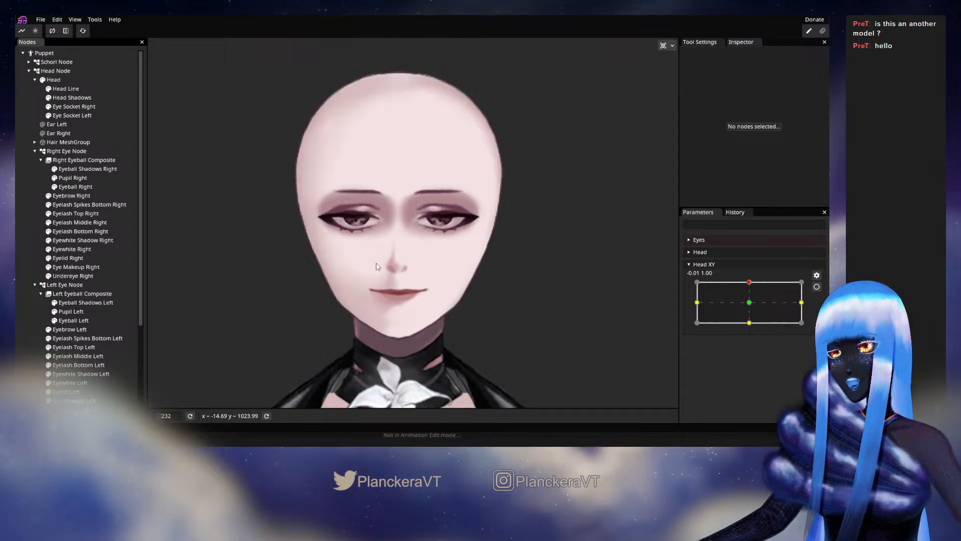
pyautogui.moveTo(751, 282)
pyautogui.mouseDown()
pyautogui.moveTo(749, 305)
pyautogui.moveTo(749, 282)
pyautogui.mouseUp()
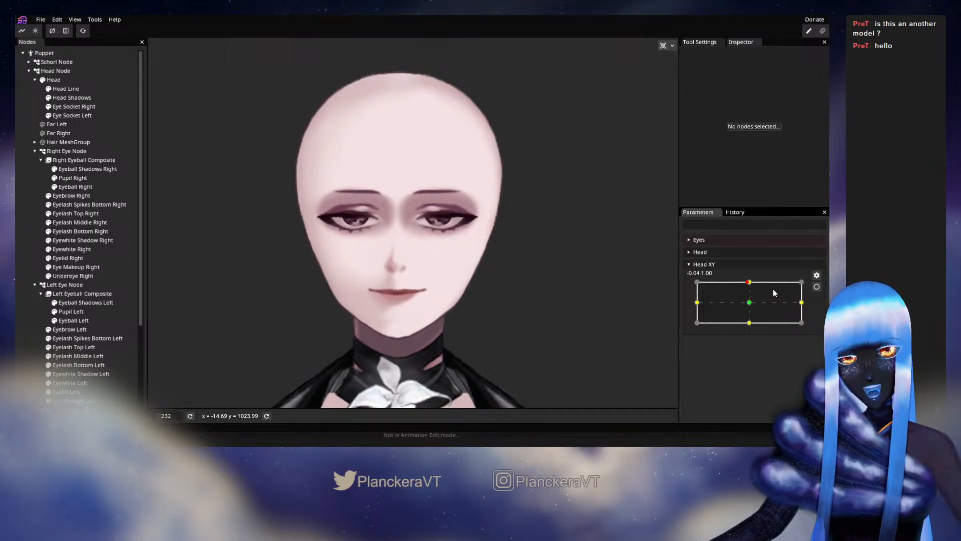
# - At Head XY keypoint 0.00, 1.00, deform Head Shadows with the 85.00 Circle Brush, raising the chin and fitting the jaw to the Head
pyautogui.click(816, 287)
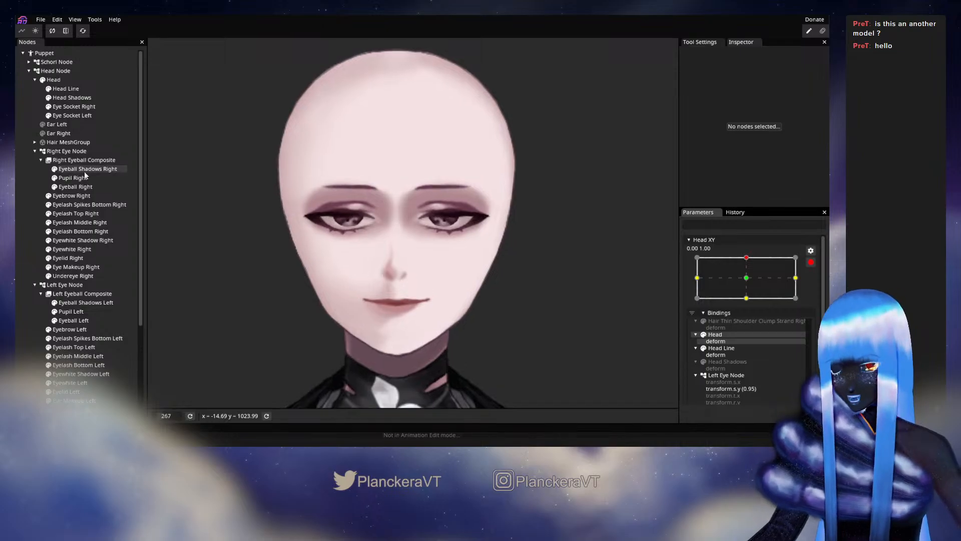
pyautogui.click(65, 90)
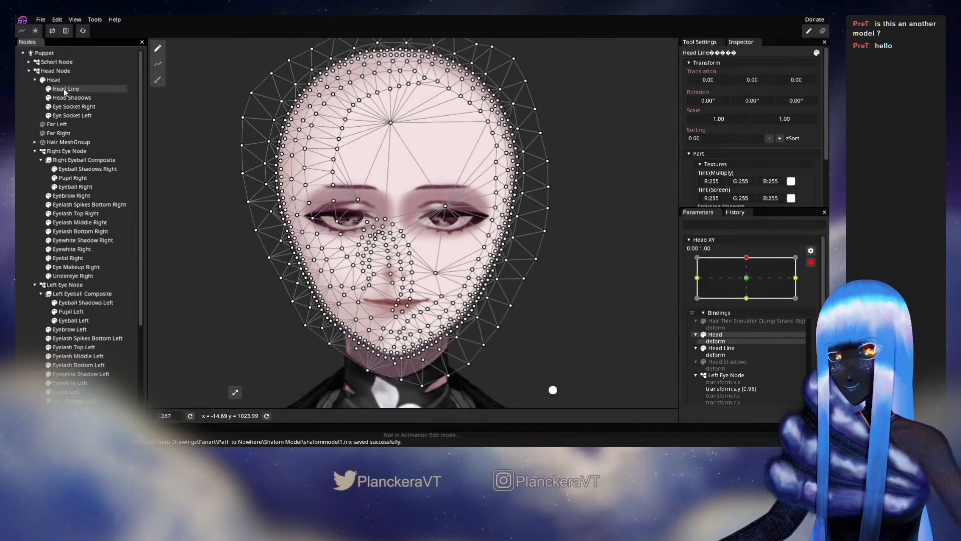
pyautogui.click(70, 97)
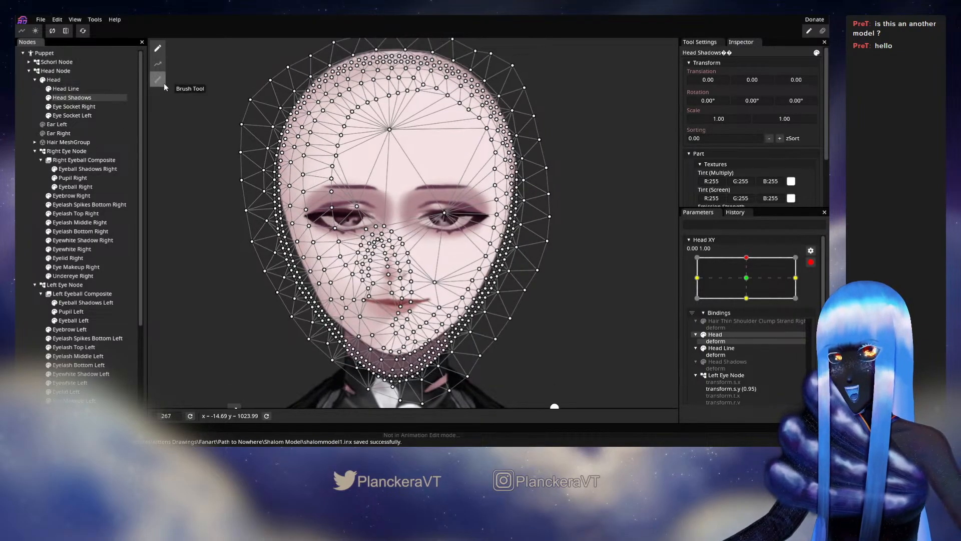
pyautogui.click(158, 79)
pyautogui.moveTo(556, 283); pyautogui.dragTo(565, 216)
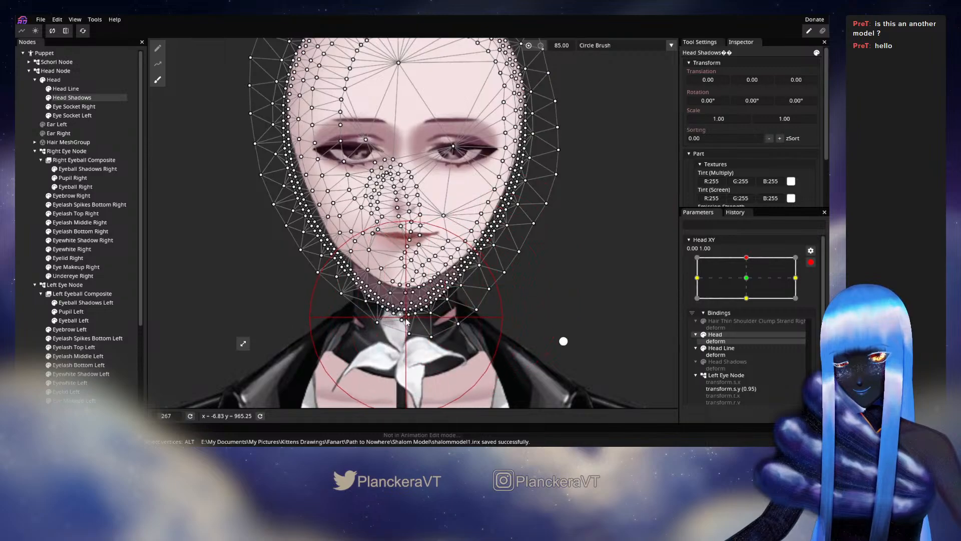
pyautogui.moveTo(408, 307); pyautogui.dragTo(407, 274)
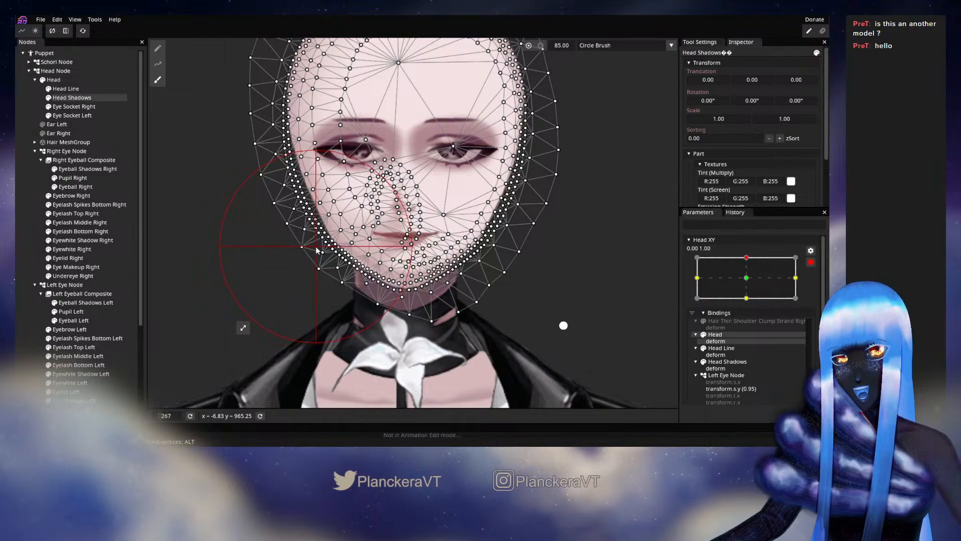
pyautogui.moveTo(352, 183); pyautogui.dragTo(351, 174)
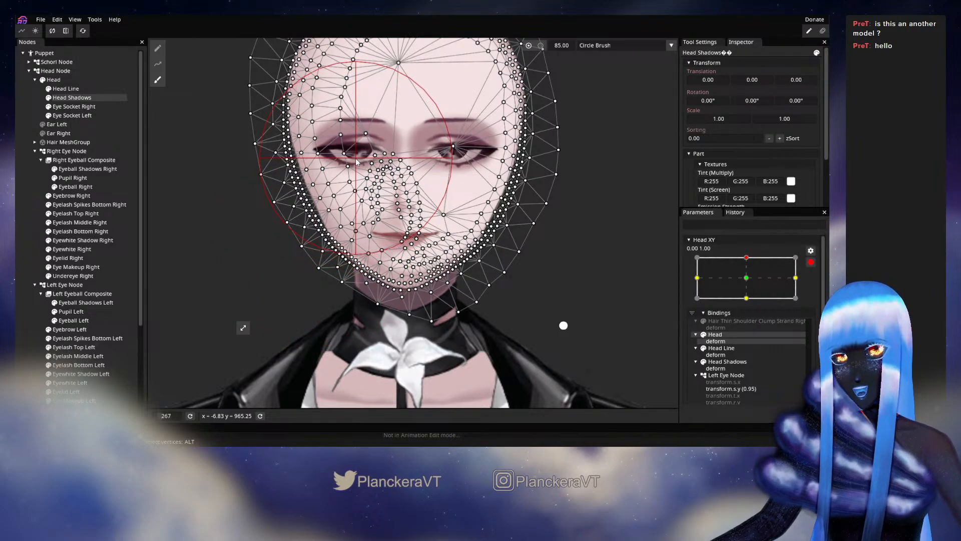
pyautogui.moveTo(495, 247); pyautogui.dragTo(509, 217)
pyautogui.moveTo(275, 221); pyautogui.dragTo(286, 225)
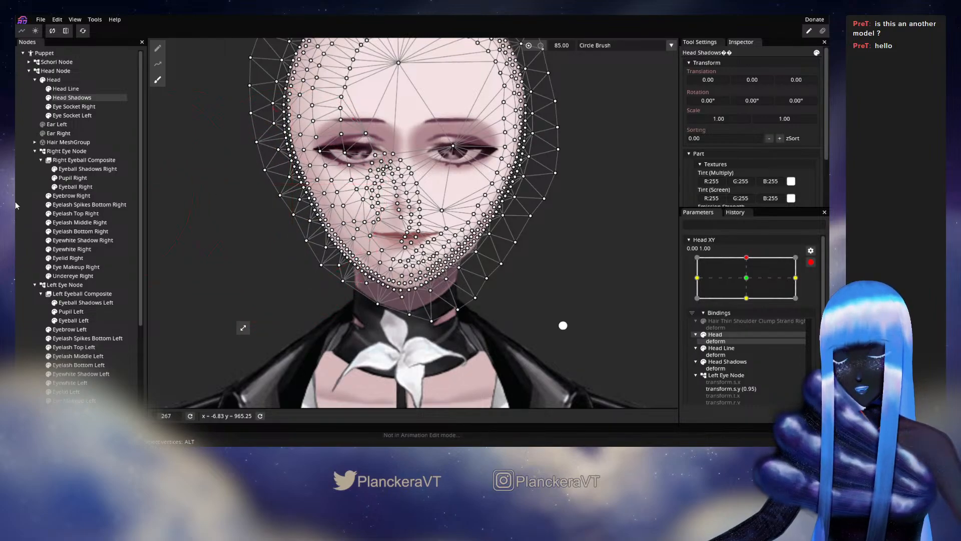
pyautogui.click(19, 205)
# - Refine the Head Shadows mesh along the lower jaw and chin with the 85.00 Circle Brush, and deselect the part
pyautogui.scroll(5, 404, 320)
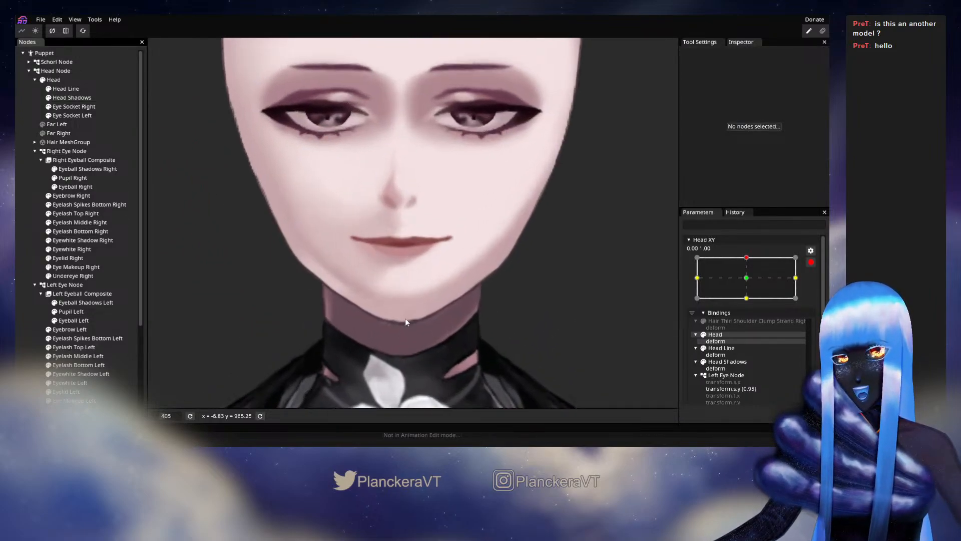
pyautogui.click(65, 89)
pyautogui.click(65, 98)
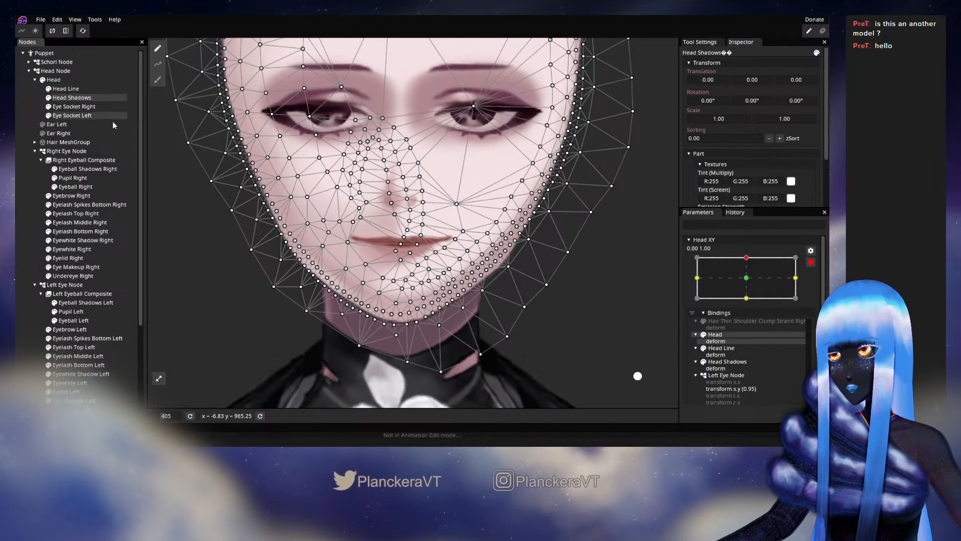
pyautogui.click(157, 80)
pyautogui.moveTo(290, 272)
pyautogui.mouseDown()
pyautogui.moveTo(271, 284)
pyautogui.moveTo(317, 315)
pyautogui.moveTo(313, 325)
pyautogui.moveTo(304, 295)
pyautogui.mouseUp()
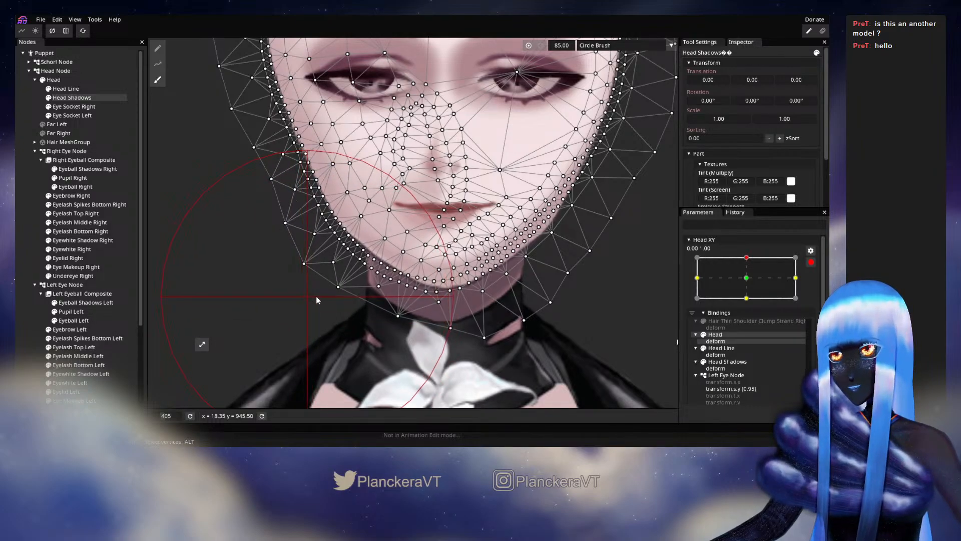
pyautogui.moveTo(631, 248); pyautogui.dragTo(563, 293)
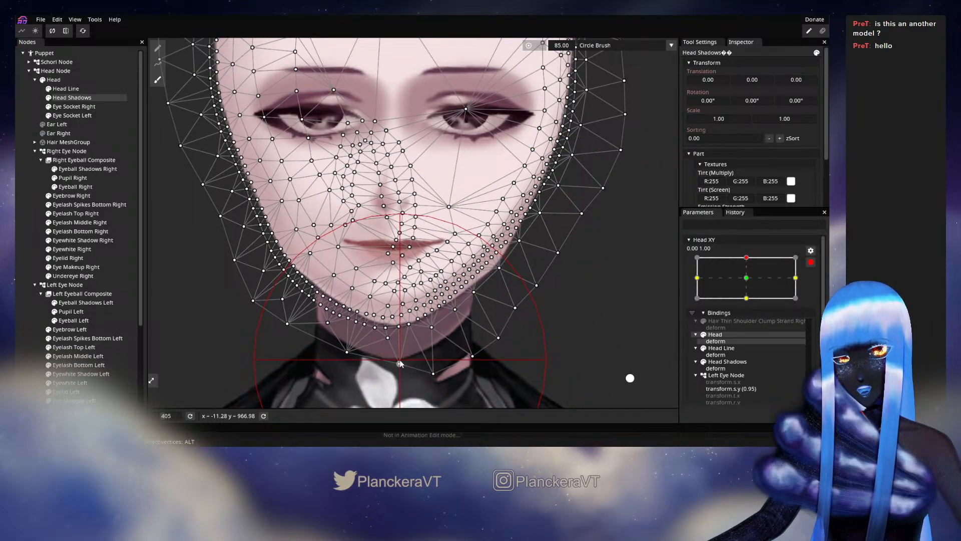
pyautogui.click(29, 248)
# - Leave keypoint editing and check the shaded face with a slight sideways Head XY shift from 0.00, 1.00
pyautogui.scroll(-5, 491, 290)
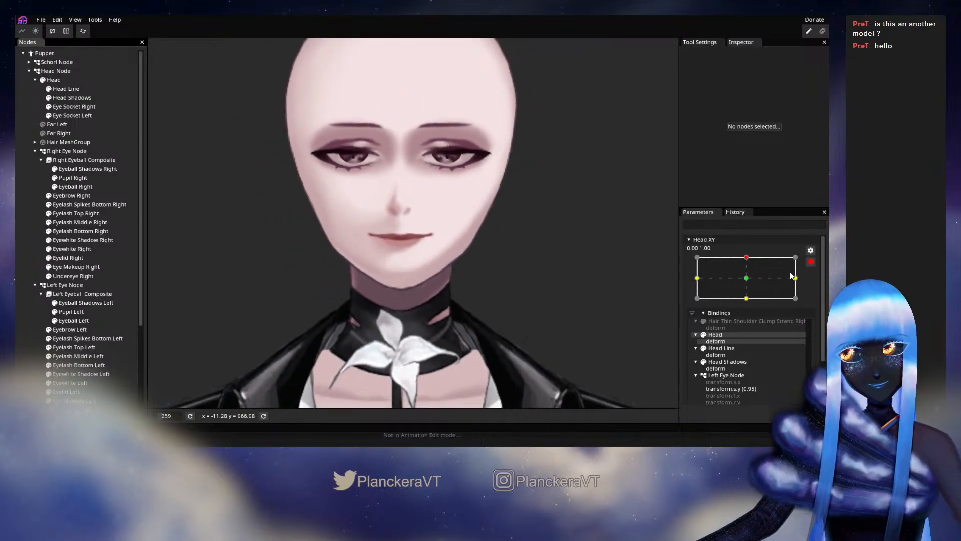
pyautogui.click(811, 262)
pyautogui.moveTo(749, 282)
pyautogui.mouseDown()
pyautogui.moveTo(750, 302)
pyautogui.moveTo(752, 282)
pyautogui.mouseUp()
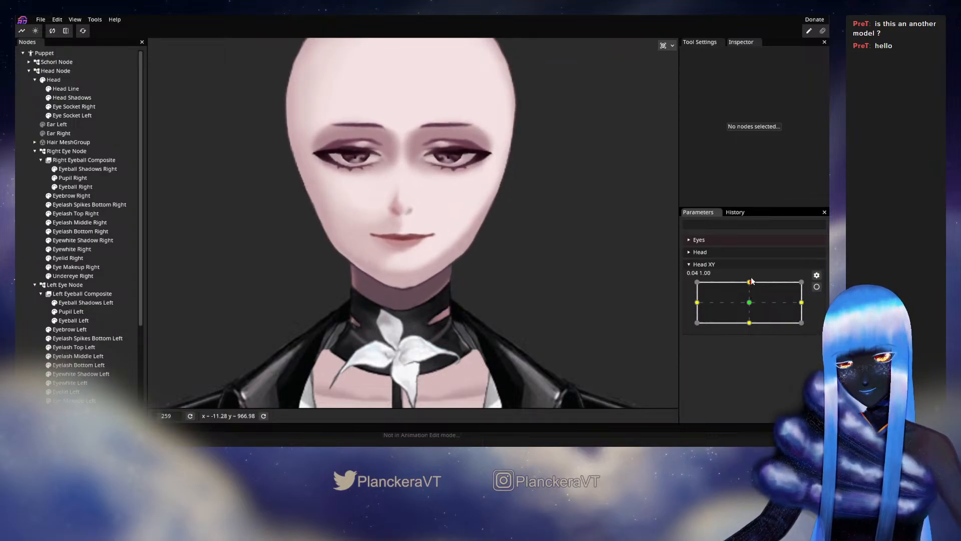
# - Reopen Head XY keypoint 0.00, 1.00 for editing and hide the Head Line part
pyautogui.click(817, 286)
pyautogui.scroll(3, 530, 297)
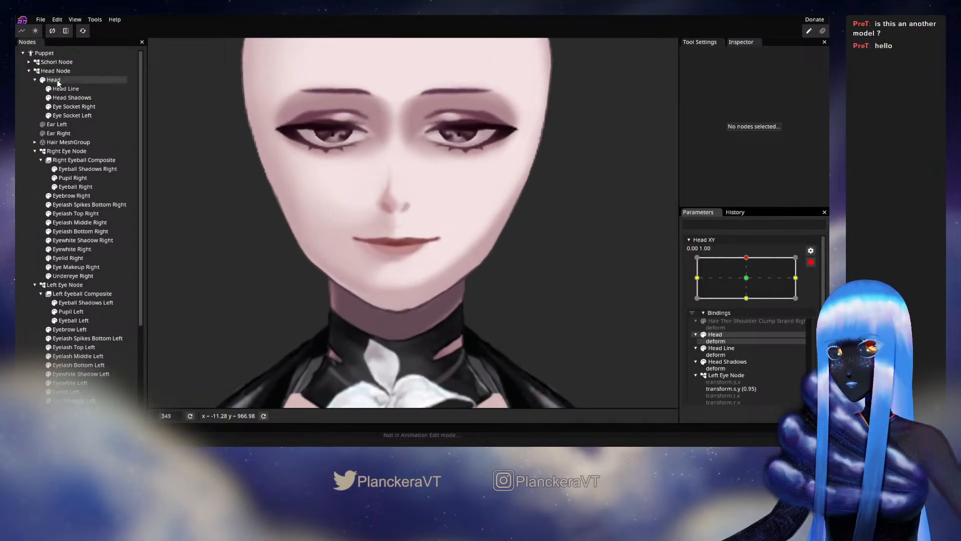
pyautogui.click(54, 80)
pyautogui.click(49, 89)
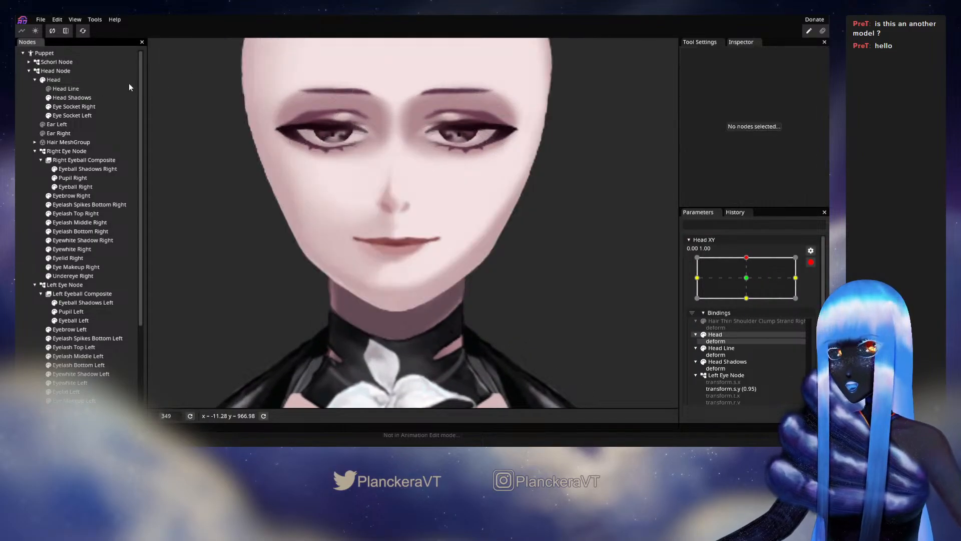
# - Set the Circle Brush size to 56.00 and nudge the Head mesh inward along the jaw on the viewer's left, then deselect it
pyautogui.click(50, 82)
pyautogui.click(156, 81)
pyautogui.scroll(2, 576, 270)
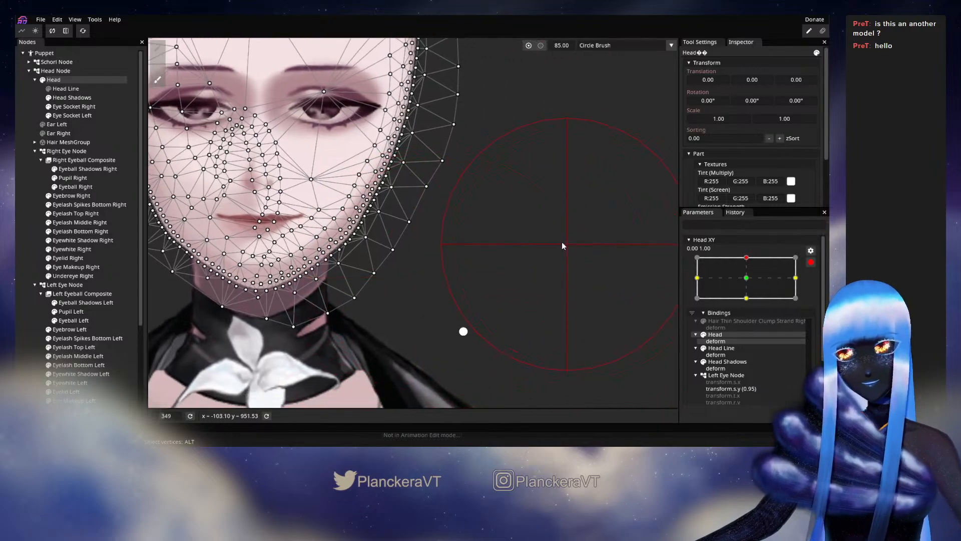
pyautogui.moveTo(561, 245); pyautogui.dragTo(539, 231)
pyautogui.moveTo(558, 47); pyautogui.dragTo(553, 47)
pyautogui.moveTo(487, 202); pyautogui.dragTo(560, 242)
pyautogui.moveTo(449, 286)
pyautogui.mouseDown()
pyautogui.moveTo(459, 269)
pyautogui.moveTo(443, 284)
pyautogui.moveTo(549, 280)
pyautogui.mouseUp()
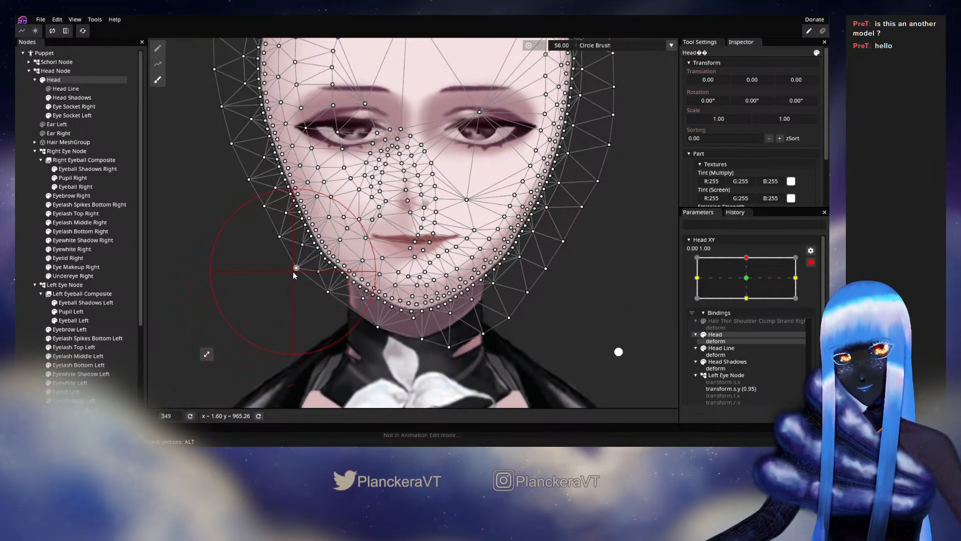
pyautogui.moveTo(295, 270); pyautogui.dragTo(298, 268)
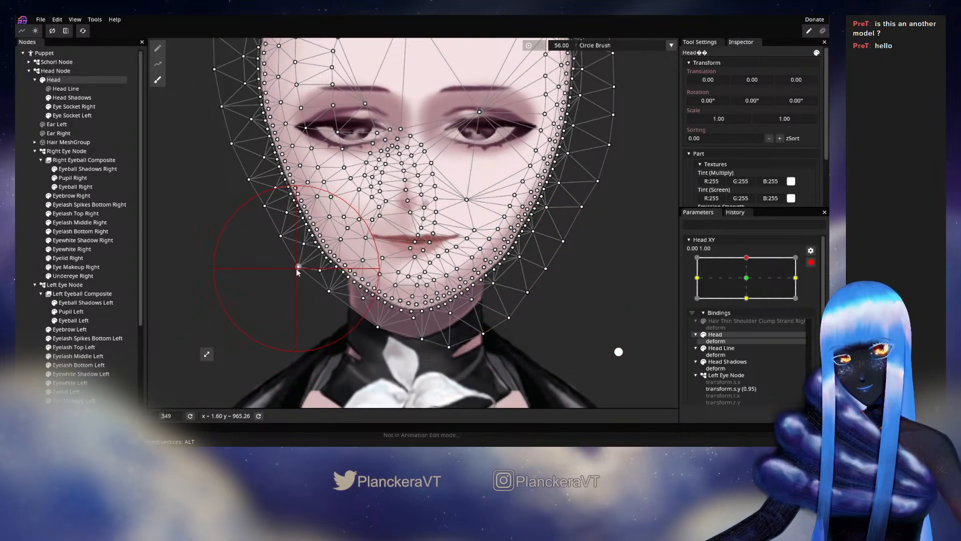
pyautogui.click(25, 232)
# - Smooth the Head mesh along the jaw on the viewer's right with the 56.00 Circle Brush, and deselect the part
pyautogui.scroll(-2, 558, 303)
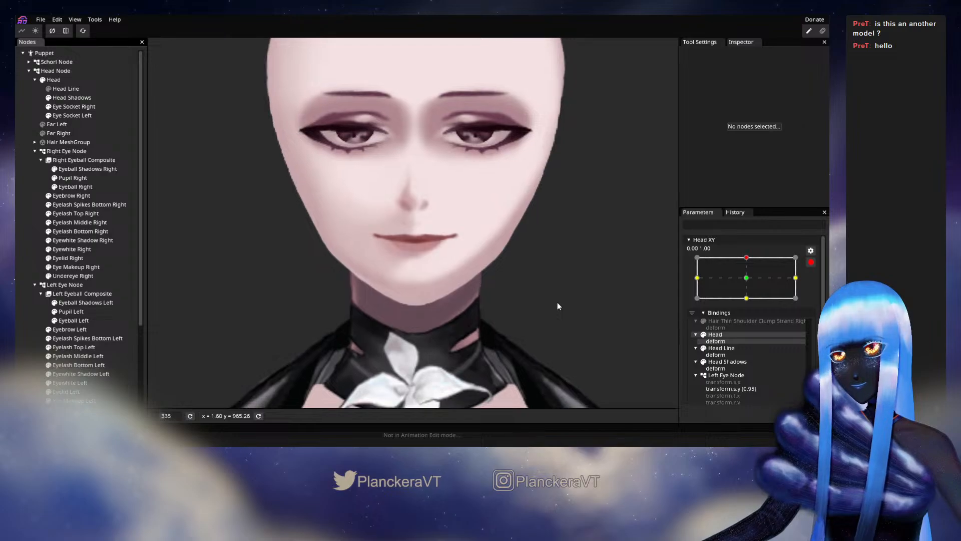
pyautogui.scroll(5, 289, 315)
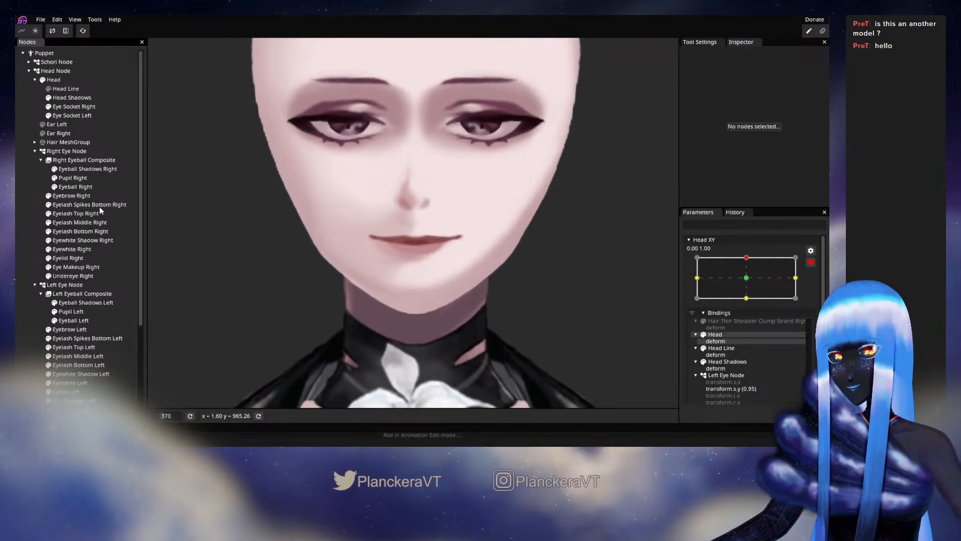
pyautogui.click(96, 81)
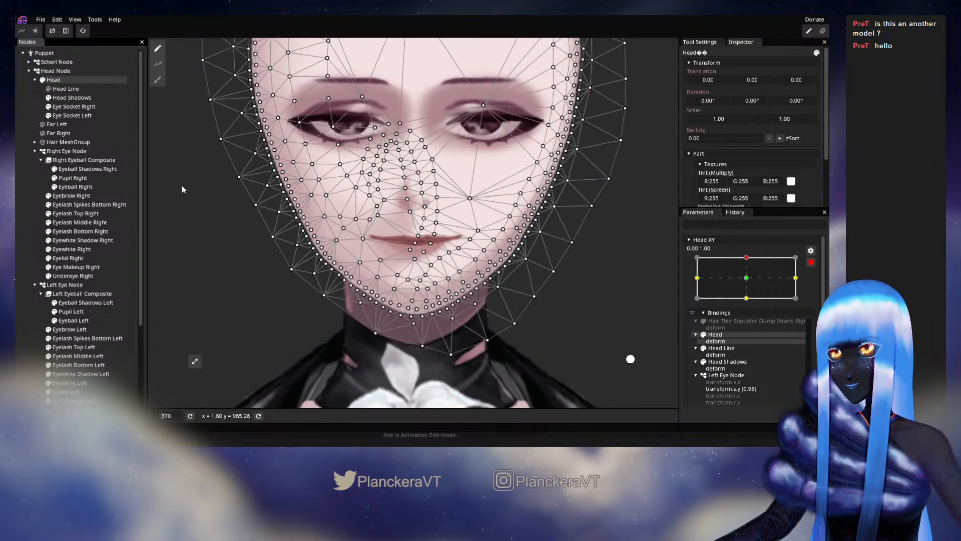
pyautogui.click(158, 80)
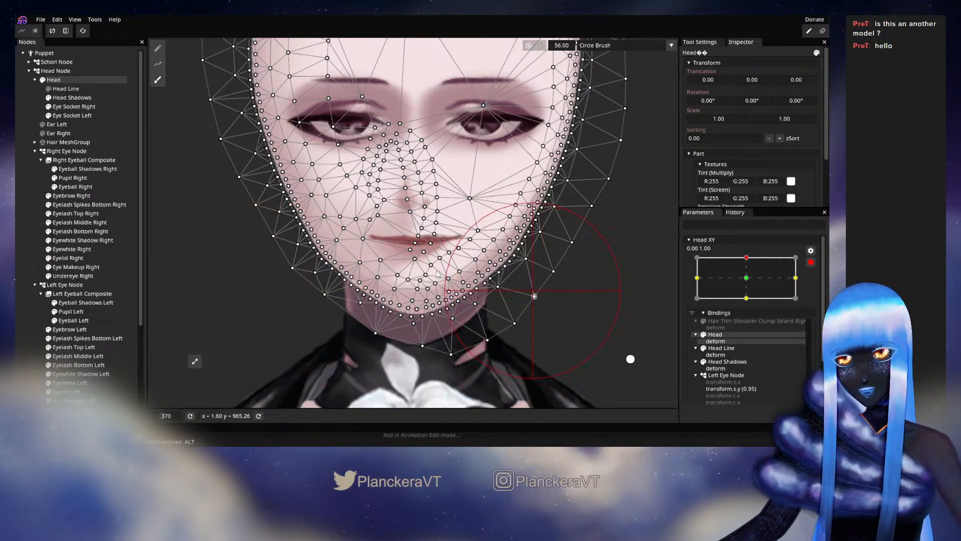
pyautogui.click(29, 228)
pyautogui.scroll(-3, 440, 287)
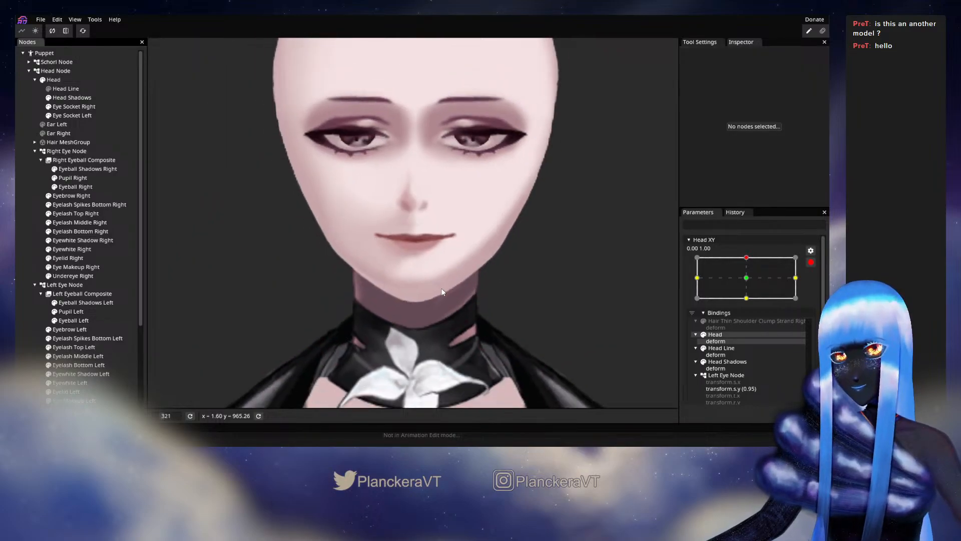
pyautogui.scroll(2, 528, 306)
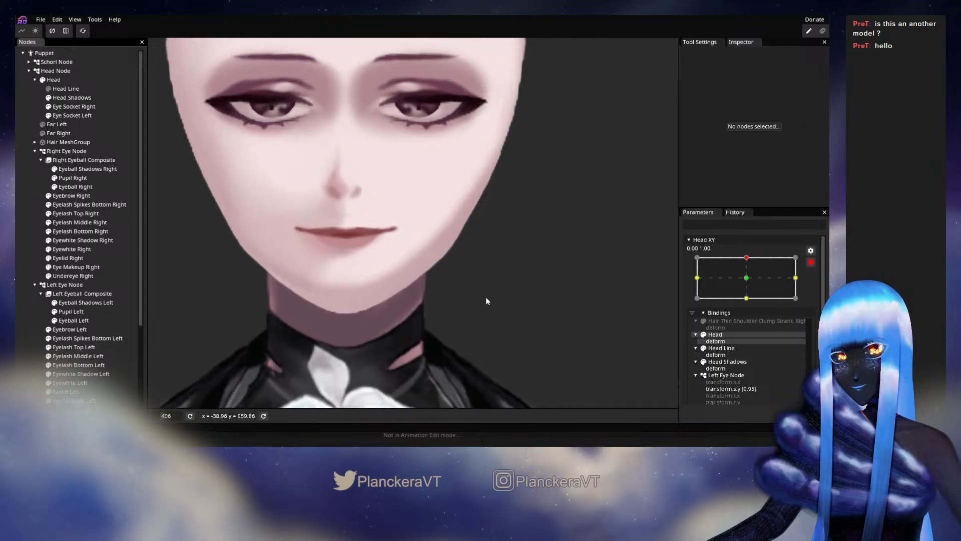
pyautogui.click(64, 79)
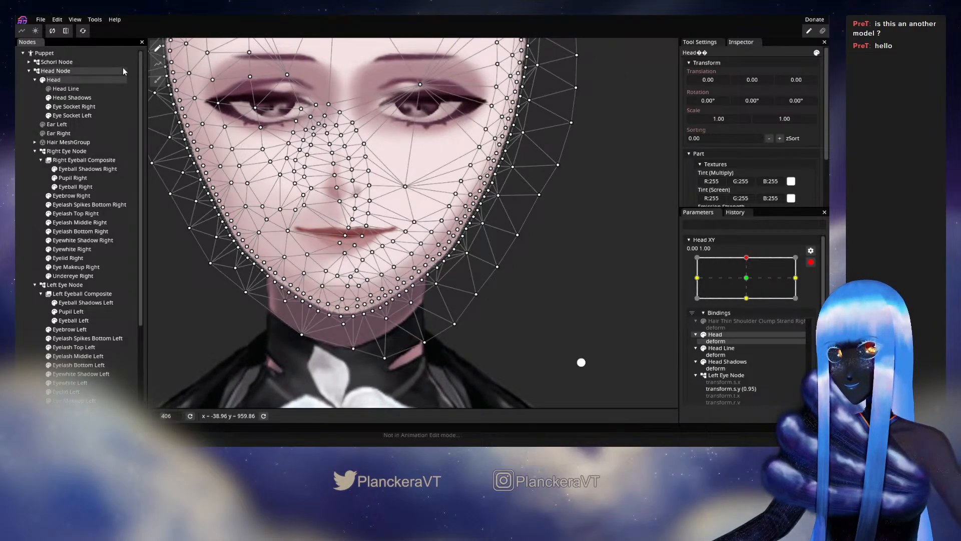
pyautogui.click(158, 79)
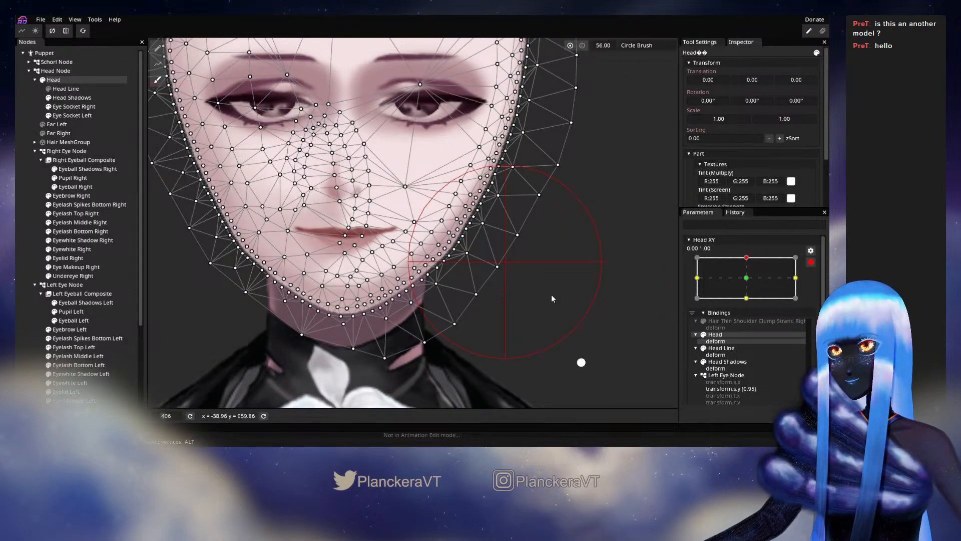
pyautogui.moveTo(529, 304); pyautogui.dragTo(497, 293)
pyautogui.click(26, 218)
# - Leave keypoint editing and compare the refined jaw outline across small sideways Head XY shifts around 0.00, 1.00
pyautogui.scroll(-3, 411, 298)
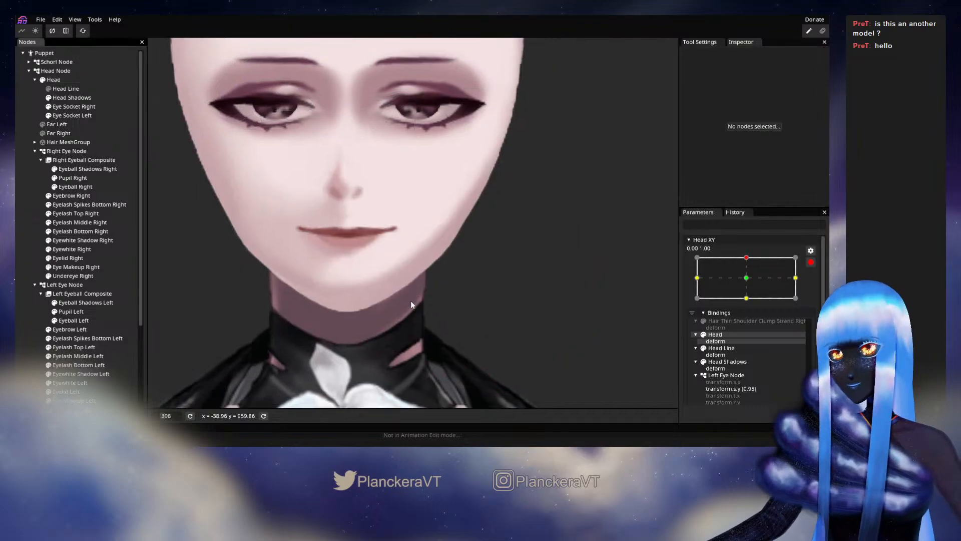
pyautogui.moveTo(412, 295); pyautogui.dragTo(482, 318)
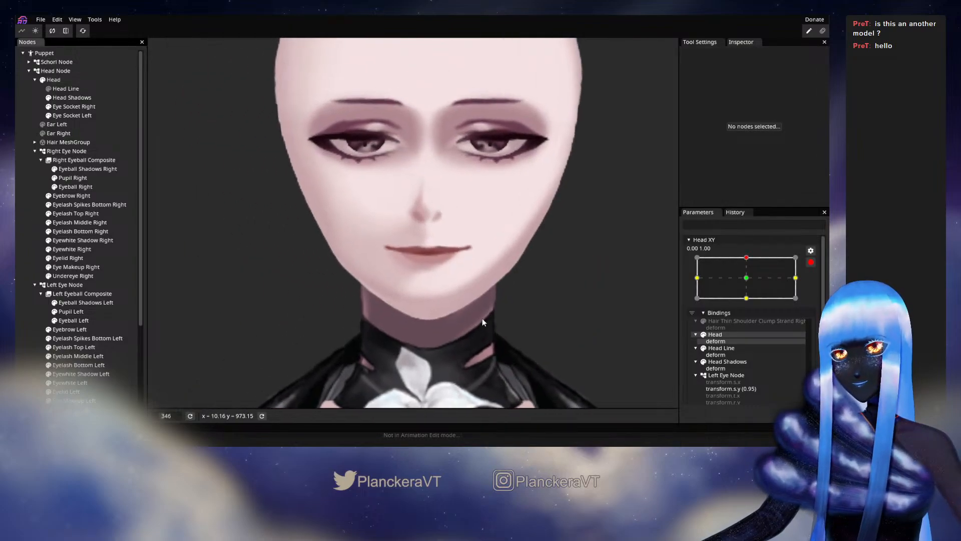
pyautogui.click(810, 261)
pyautogui.moveTo(749, 281)
pyautogui.mouseDown()
pyautogui.moveTo(750, 305)
pyautogui.moveTo(749, 282)
pyautogui.mouseUp()
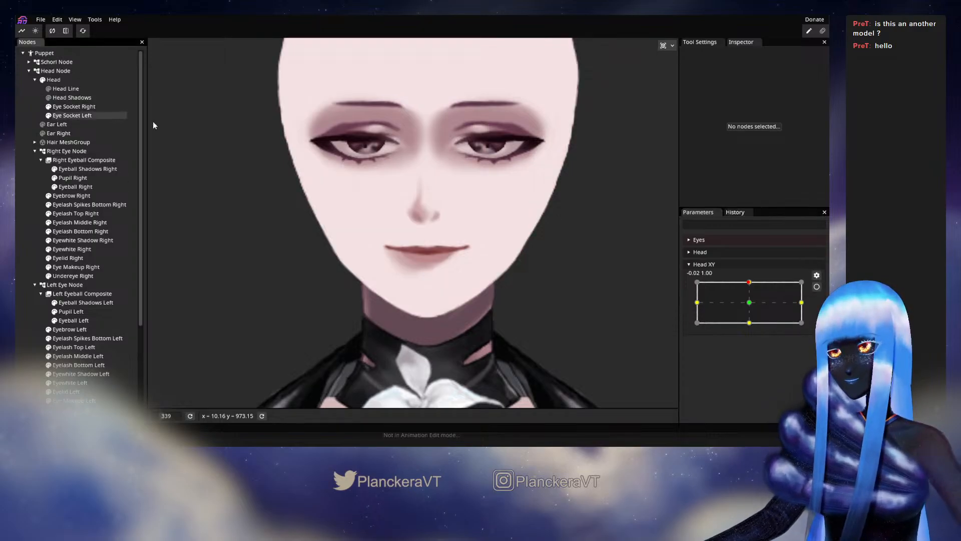
pyautogui.moveTo(749, 284)
pyautogui.mouseDown()
pyautogui.moveTo(750, 306)
pyautogui.moveTo(749, 284)
pyautogui.mouseUp()
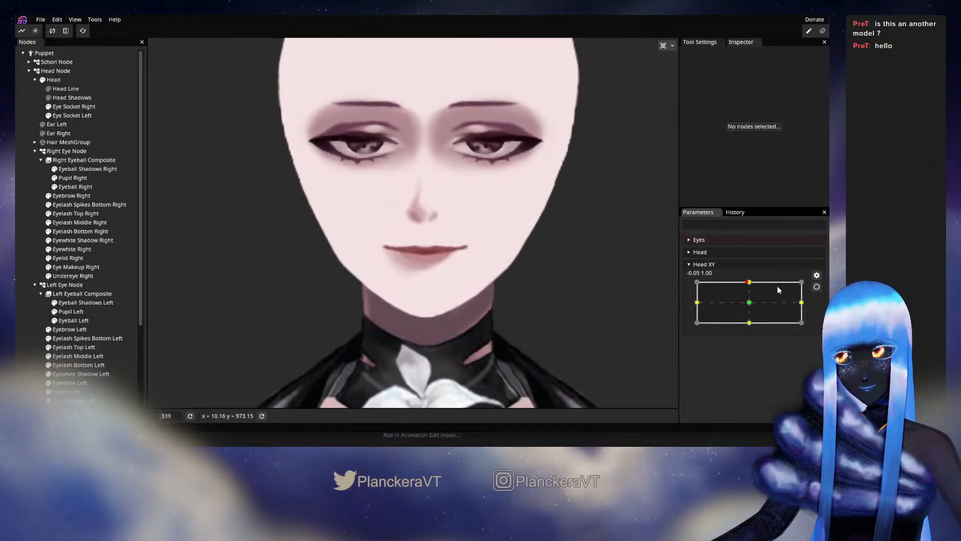
# - Reopen Head XY keypoint 0.00, 1.00 and fine-tune single Head mesh vertices along the jaw on the viewer's left, then deselect the part
pyautogui.click(817, 286)
pyautogui.scroll(3, 321, 290)
pyautogui.scroll(3, 321, 289)
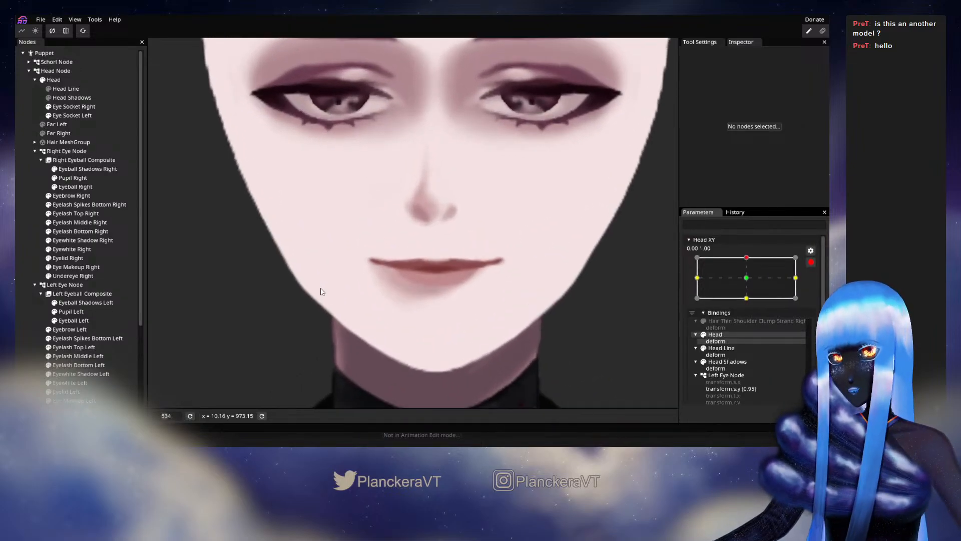
pyautogui.click(54, 80)
pyautogui.scroll(4, 237, 244)
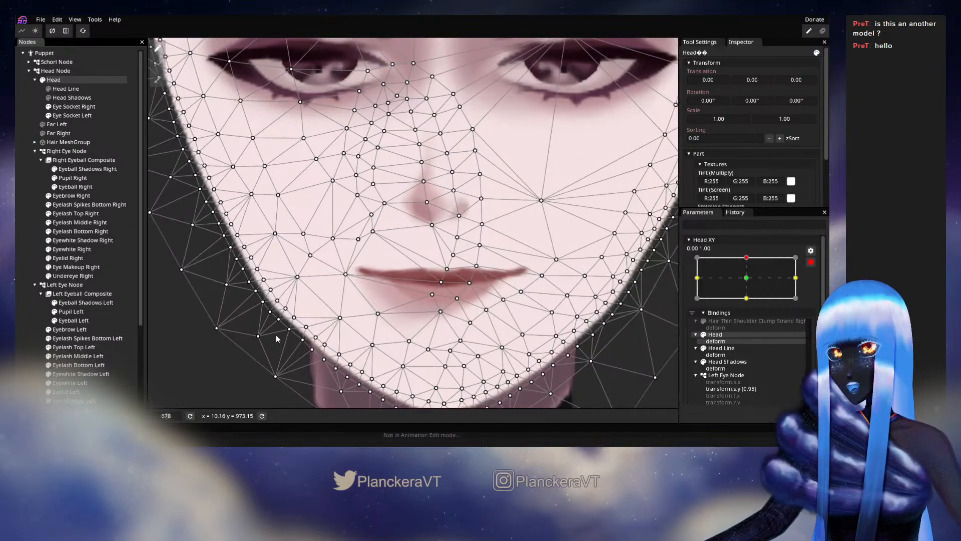
pyautogui.scroll(1, 332, 317)
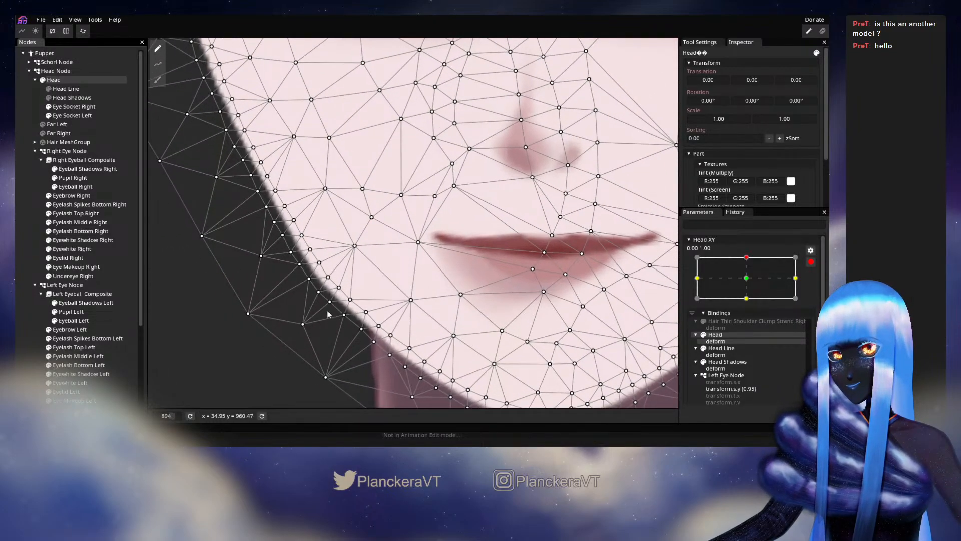
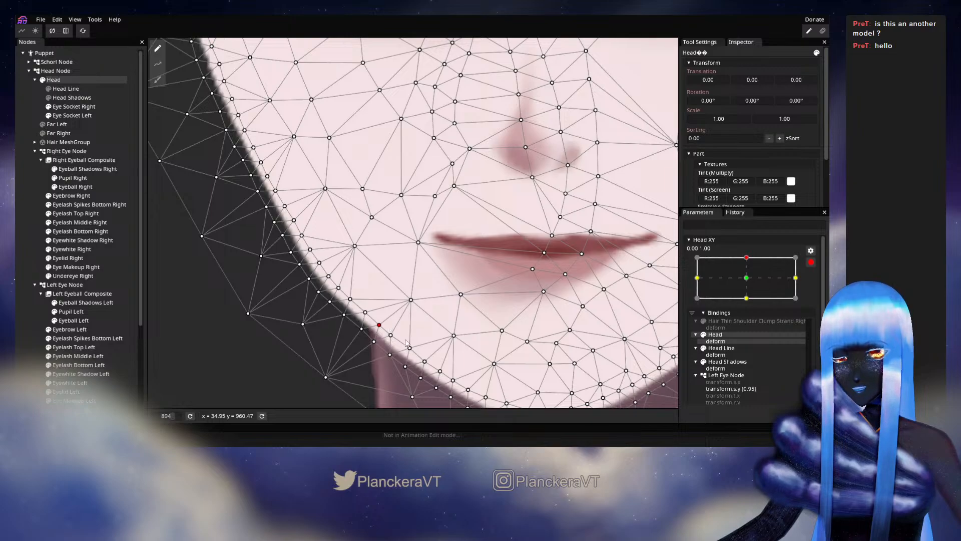
pyautogui.moveTo(406, 342); pyautogui.dragTo(400, 293)
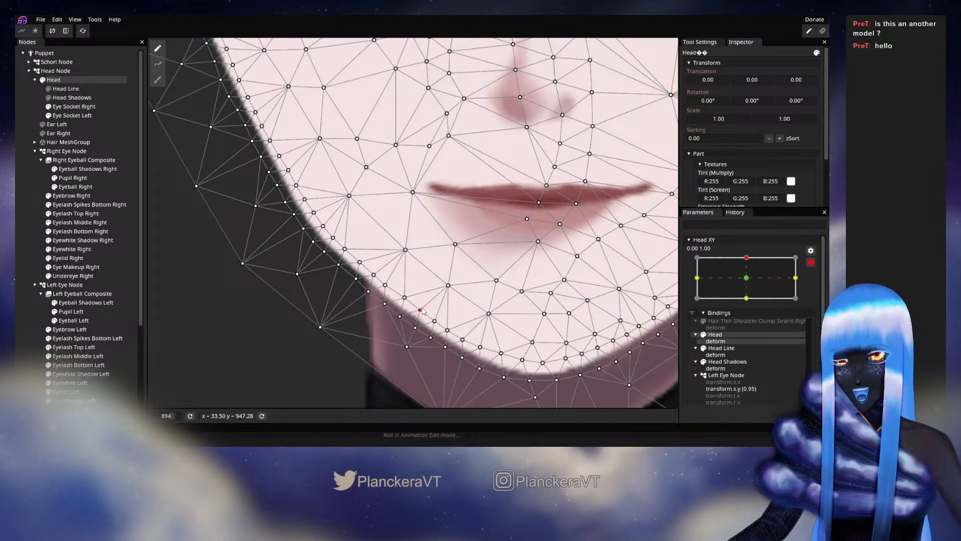
pyautogui.moveTo(312, 294); pyautogui.dragTo(328, 361)
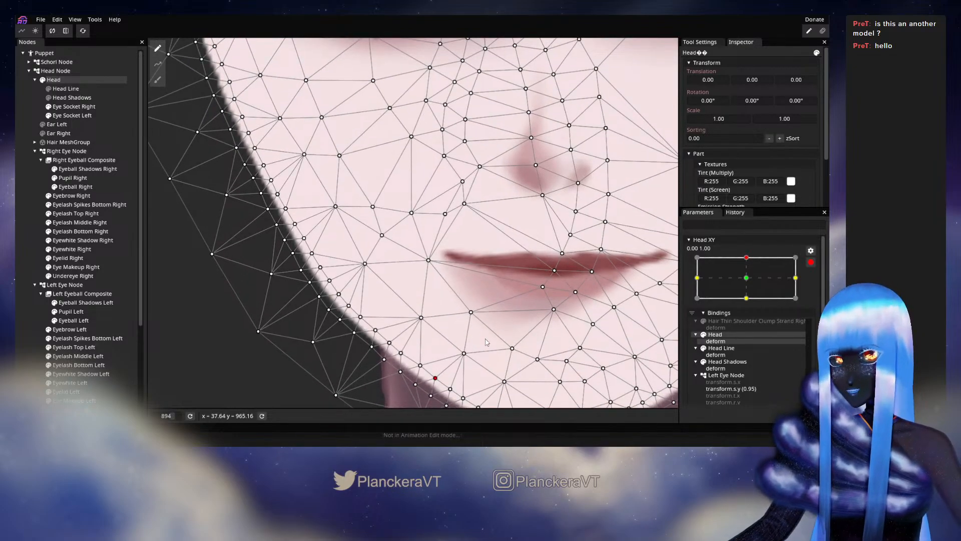
pyautogui.moveTo(487, 339); pyautogui.dragTo(328, 300)
pyautogui.moveTo(540, 317); pyautogui.dragTo(507, 290)
pyautogui.moveTo(480, 341); pyautogui.dragTo(491, 323)
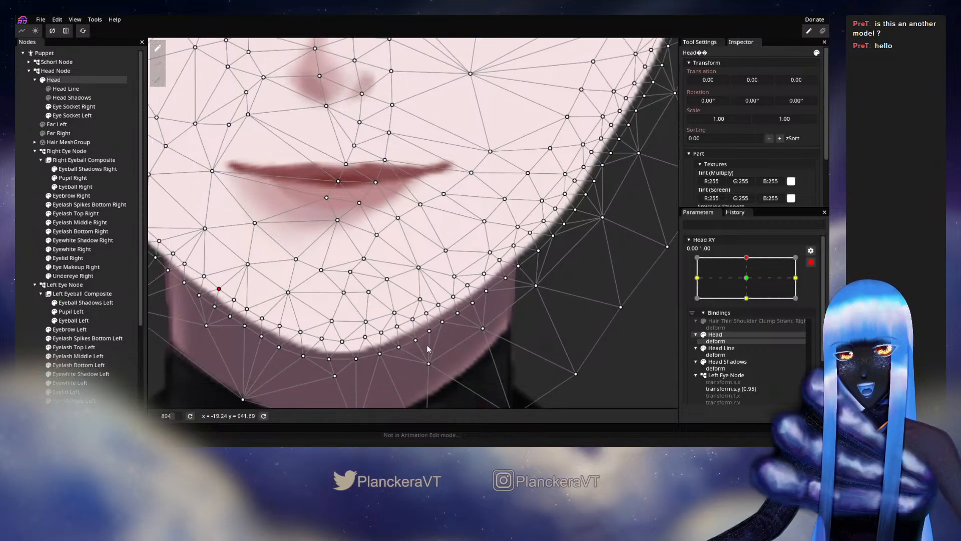
pyautogui.click(23, 215)
# - Check the whole jaw outline, leave keypoint editing and shift Head XY slightly sideways around 0.00, 1.00
pyautogui.scroll(-4, 401, 263)
pyautogui.moveTo(424, 282); pyautogui.dragTo(477, 314)
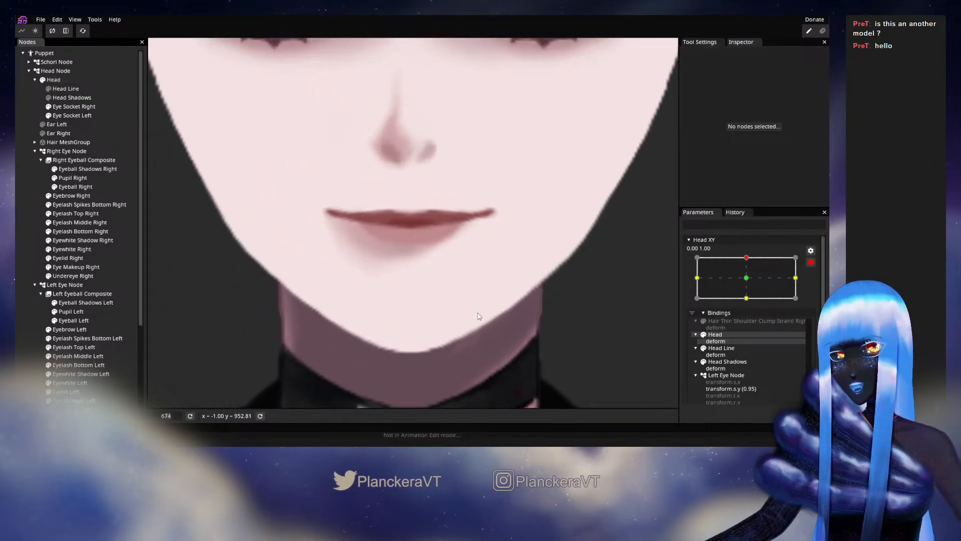
pyautogui.scroll(-6, 478, 315)
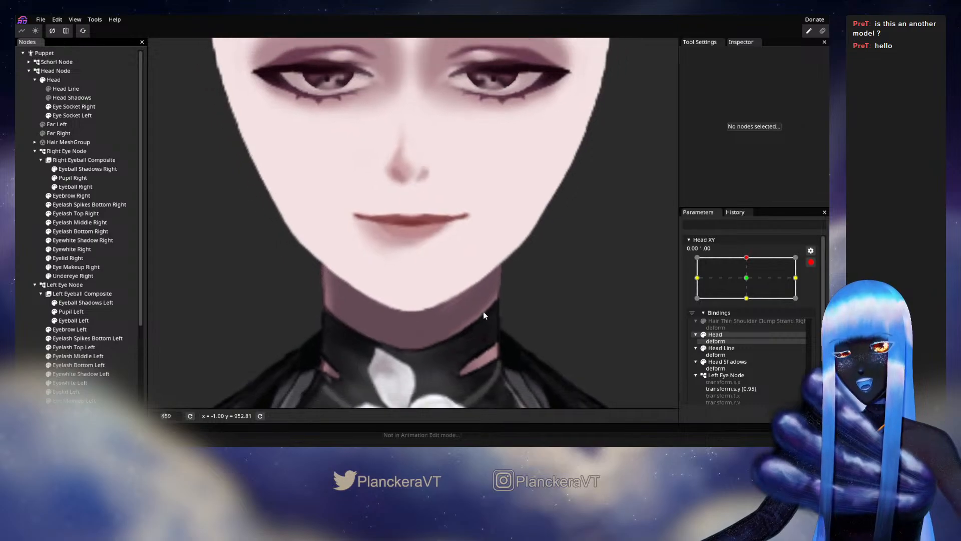
pyautogui.click(812, 263)
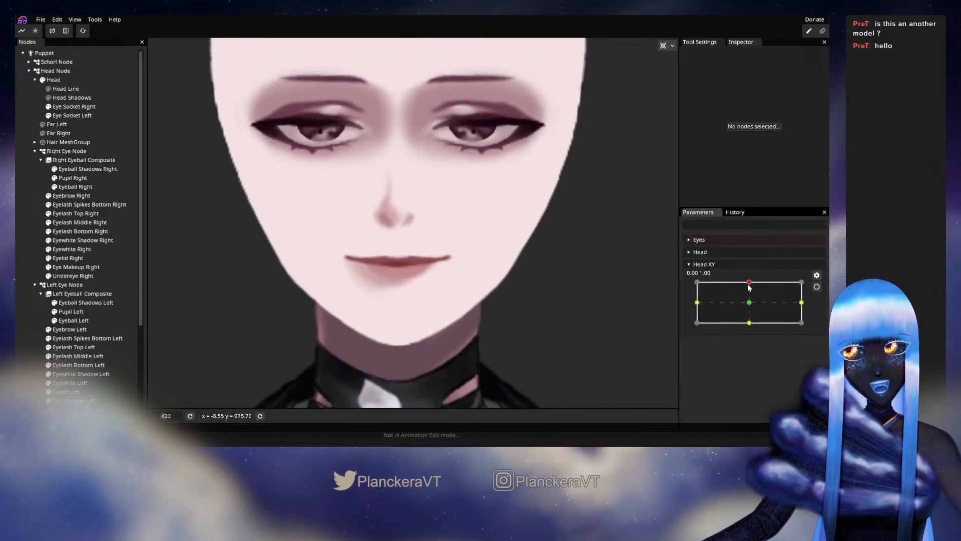
pyautogui.moveTo(749, 285)
pyautogui.mouseDown()
pyautogui.moveTo(756, 303)
pyautogui.moveTo(750, 278)
pyautogui.mouseUp()
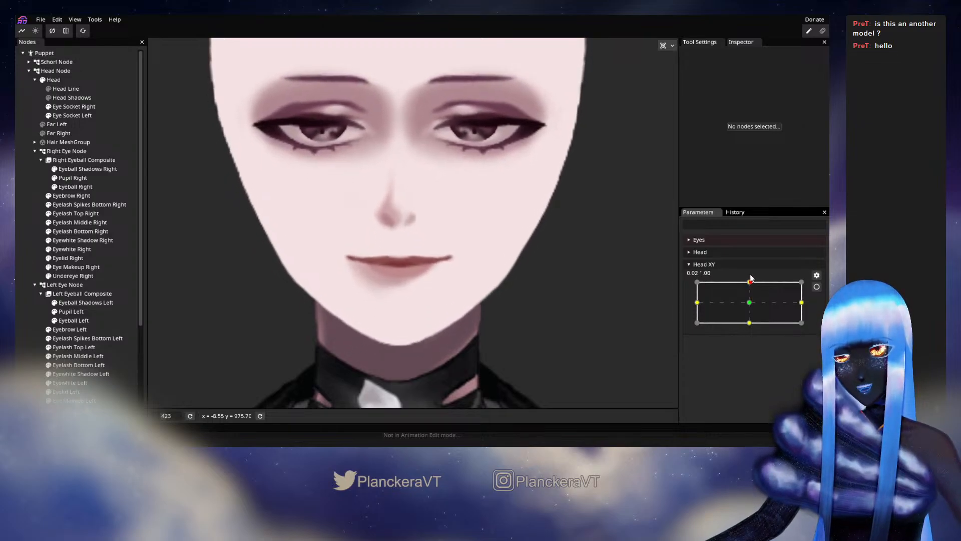
# - Reopen Head XY keypoint 0.00, 1.00 and fine-tune single Head mesh vertices along the jaw on the viewer's right, then deselect the part
pyautogui.click(816, 286)
pyautogui.scroll(5, 480, 310)
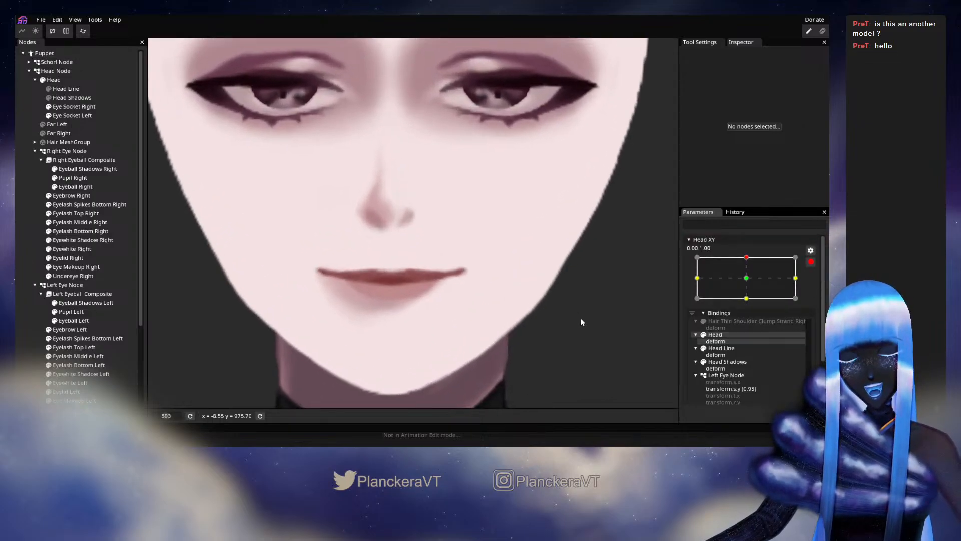
pyautogui.scroll(1, 406, 250)
pyautogui.click(46, 82)
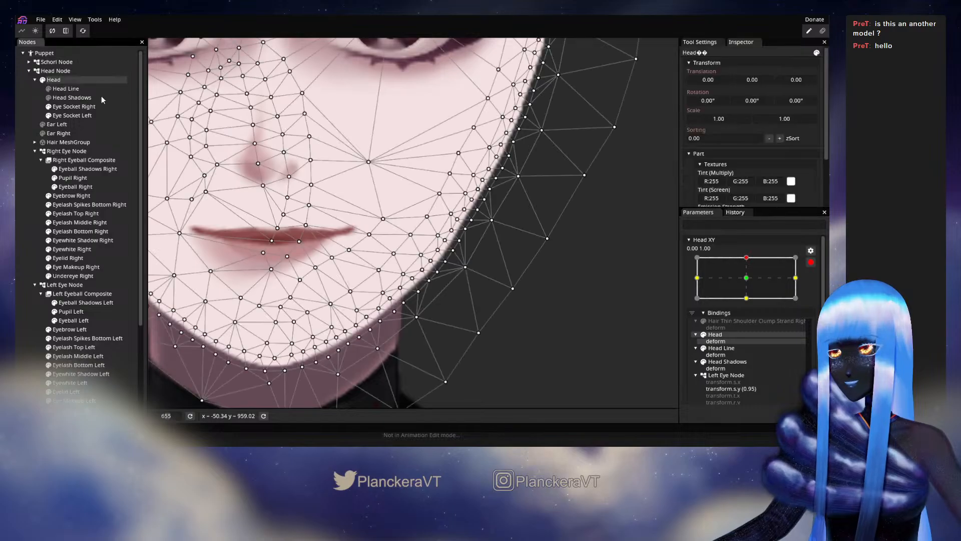
pyautogui.scroll(4, 463, 272)
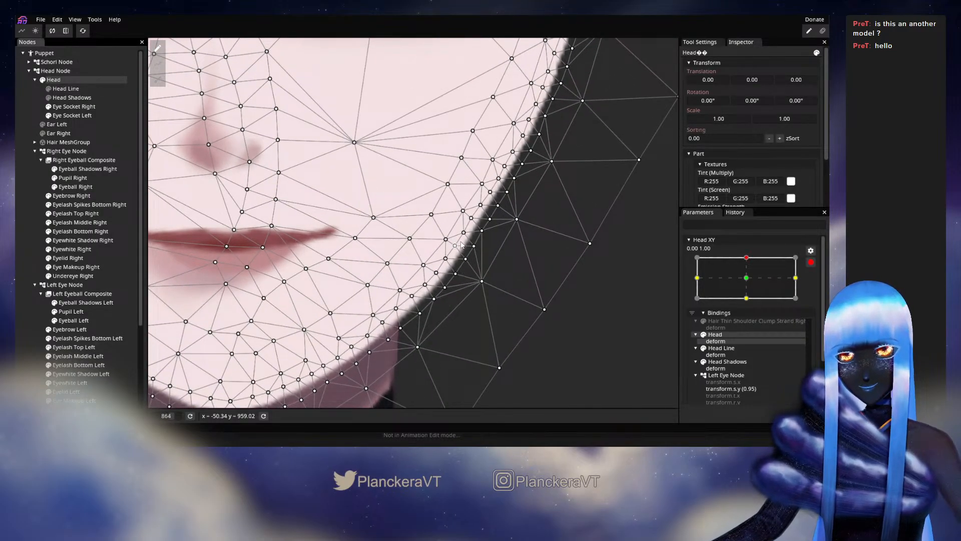
pyautogui.click(463, 233)
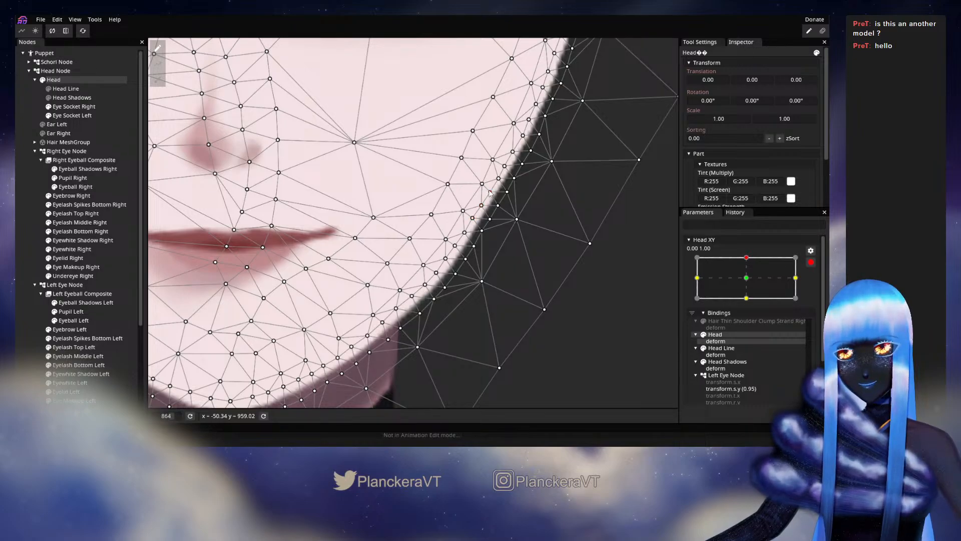
pyautogui.moveTo(482, 282); pyautogui.dragTo(501, 254)
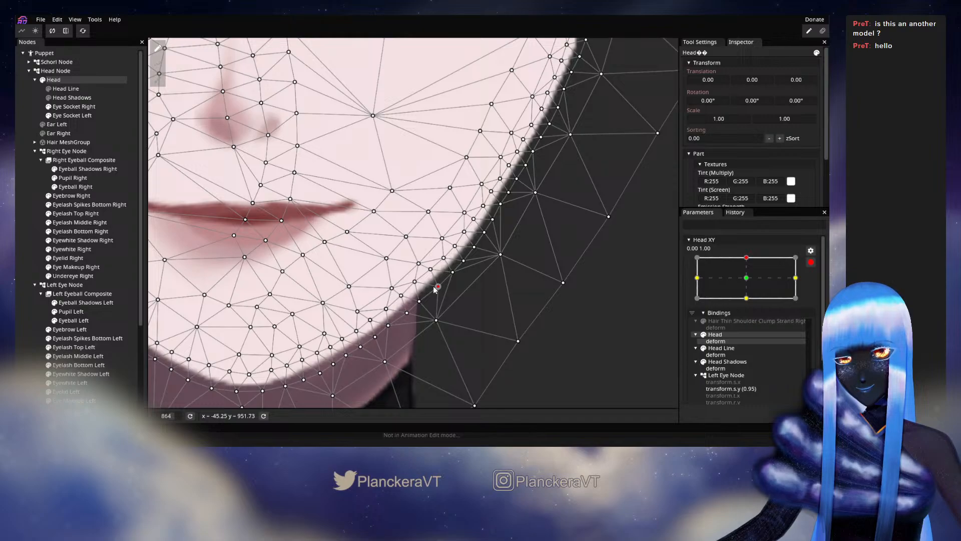
pyautogui.click(24, 160)
pyautogui.scroll(-5, 411, 275)
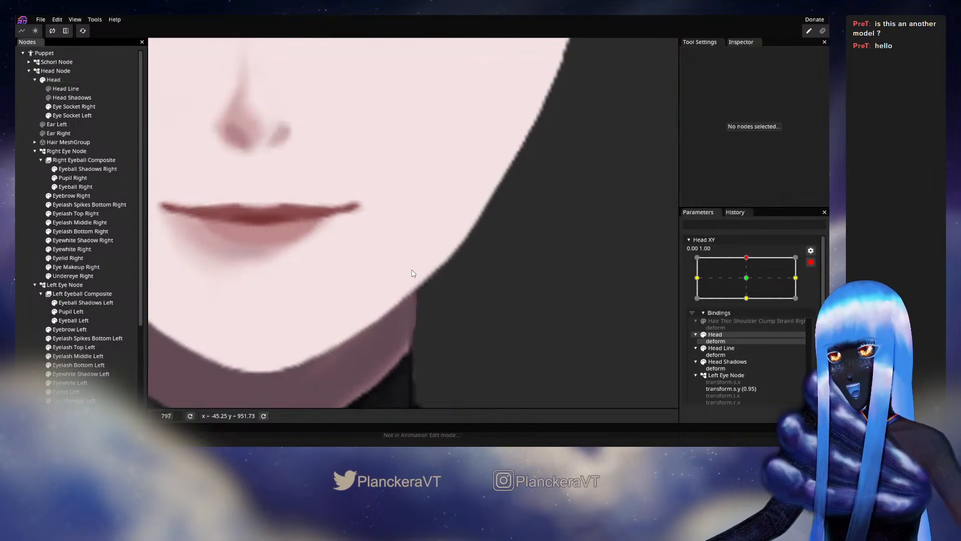
pyautogui.scroll(-2, 411, 274)
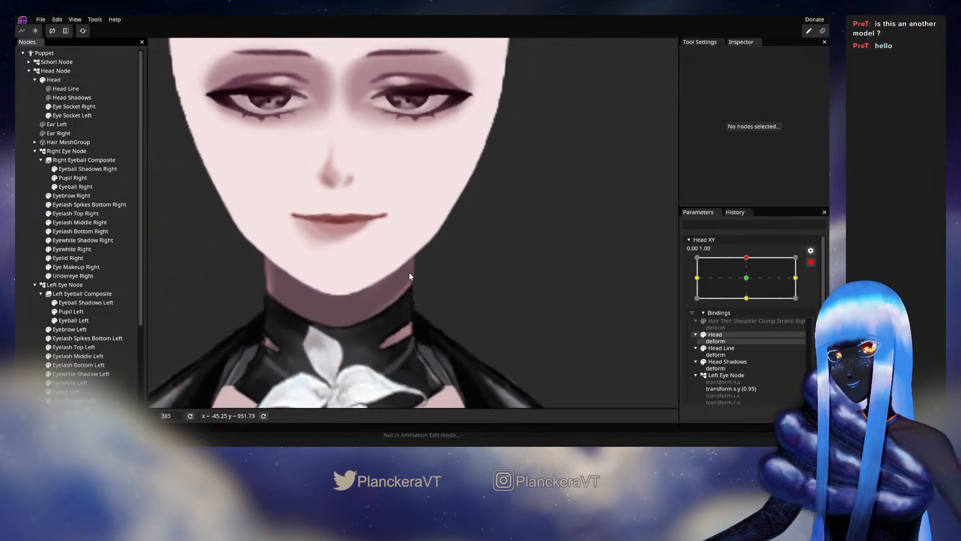
pyautogui.moveTo(379, 258); pyautogui.dragTo(447, 306)
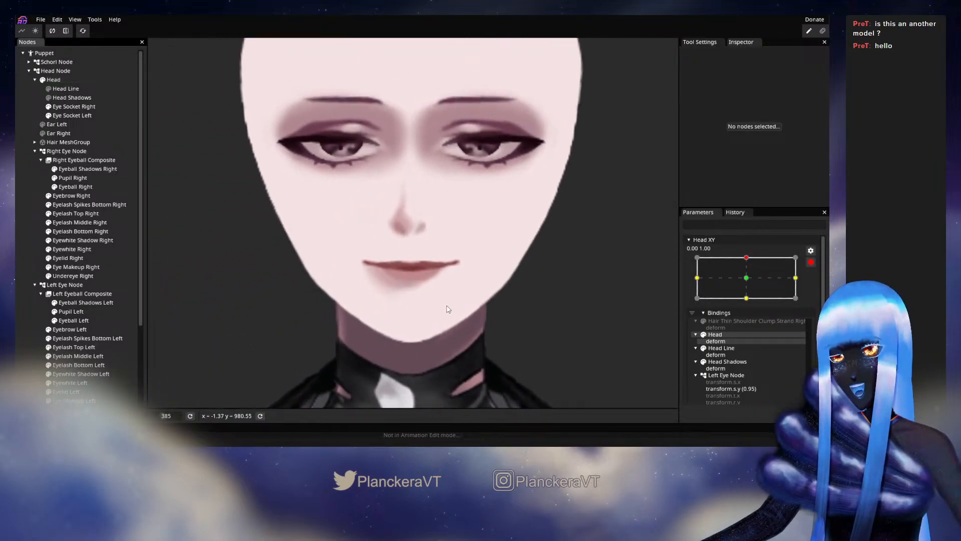
# - Leave keypoint editing and flip the Head part's X scale repeatedly between -1.00 and 1.00 to compare the symmetry of the face outline
pyautogui.click(810, 263)
pyautogui.click(54, 79)
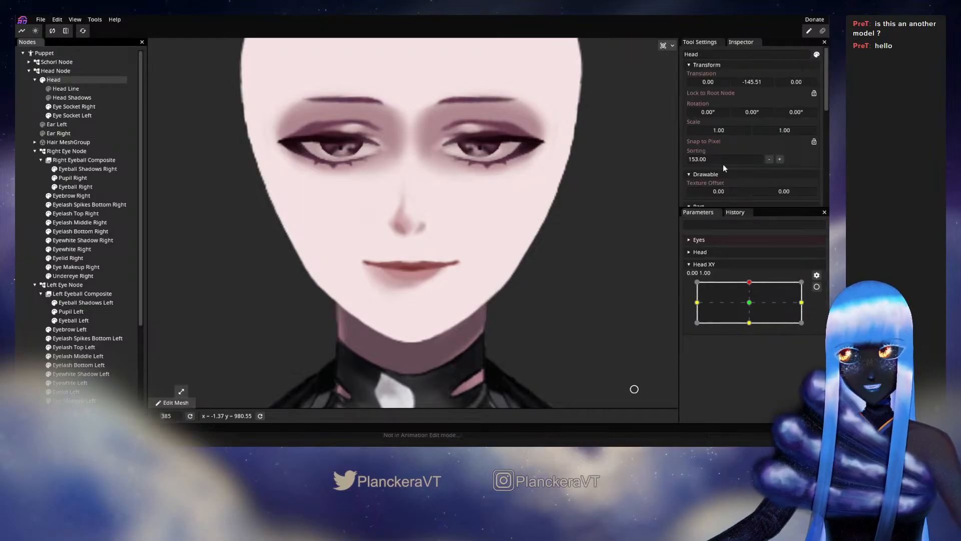
pyautogui.doubleClick(704, 133)
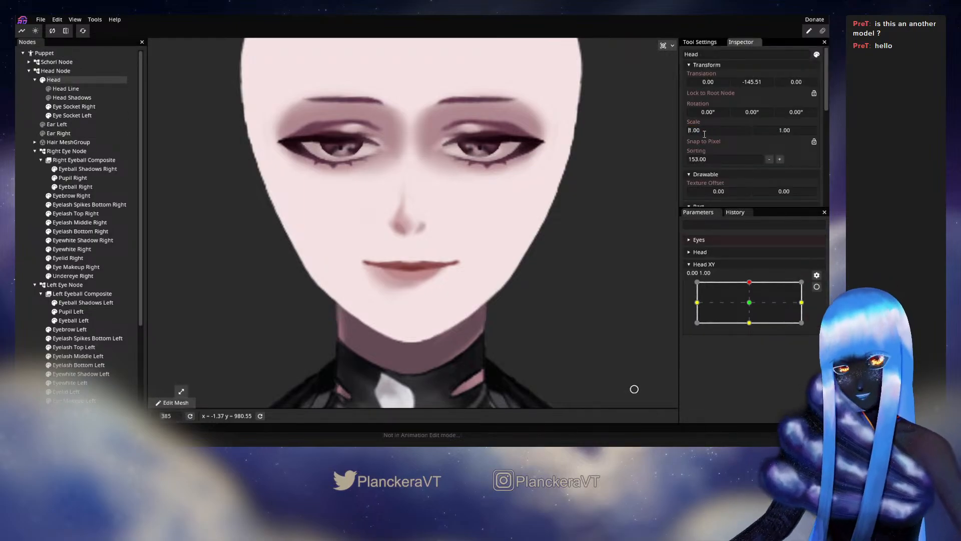
pyautogui.write('-')
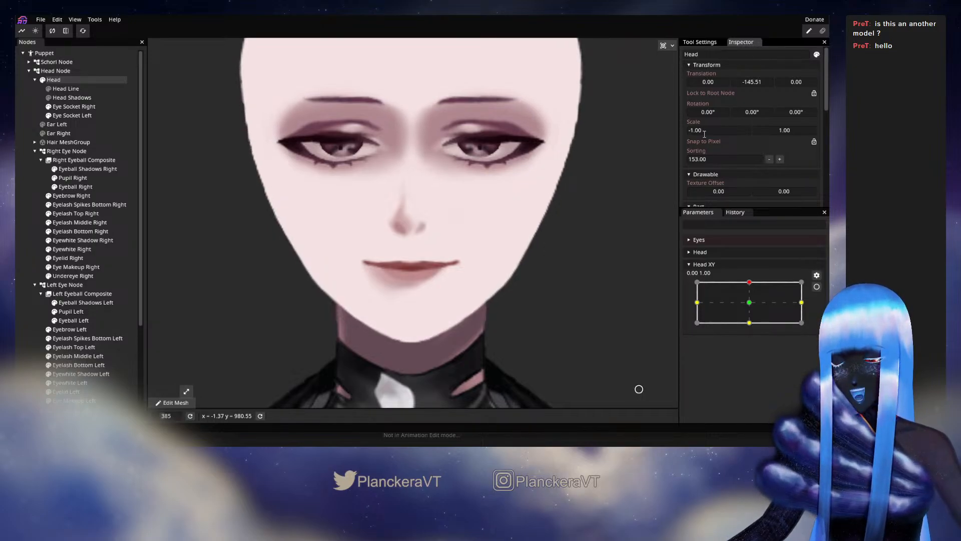
pyautogui.press('BackSpace')
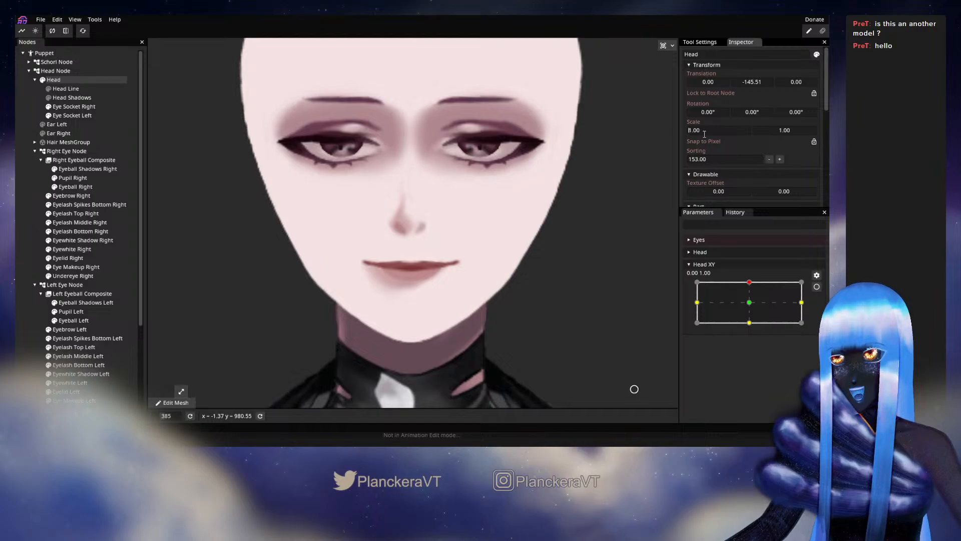
pyautogui.write('-')
pyautogui.press('BackSpace')
pyautogui.write('-')
pyautogui.press('BackSpace')
pyautogui.write('-')
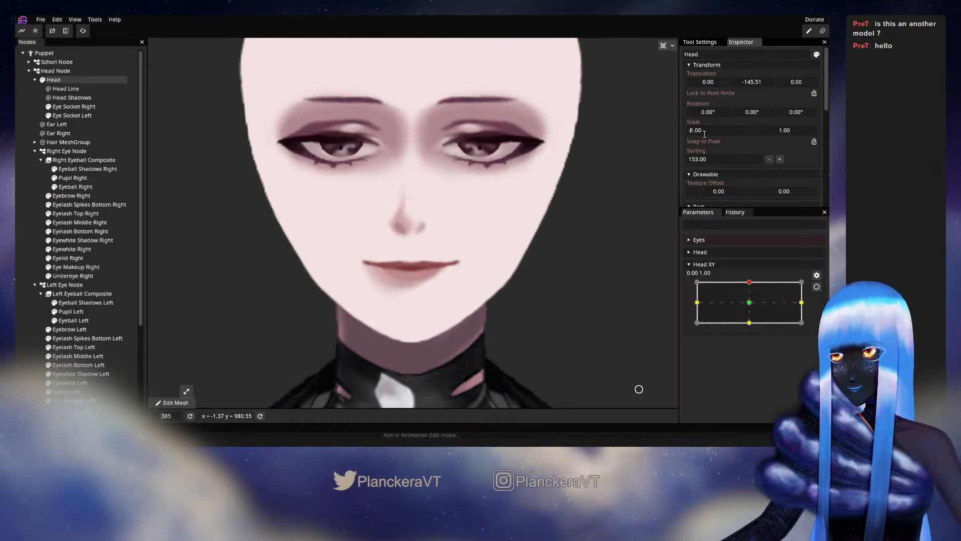
pyautogui.press('BackSpace')
pyautogui.write('-')
pyautogui.press('BackSpace')
pyautogui.write('-')
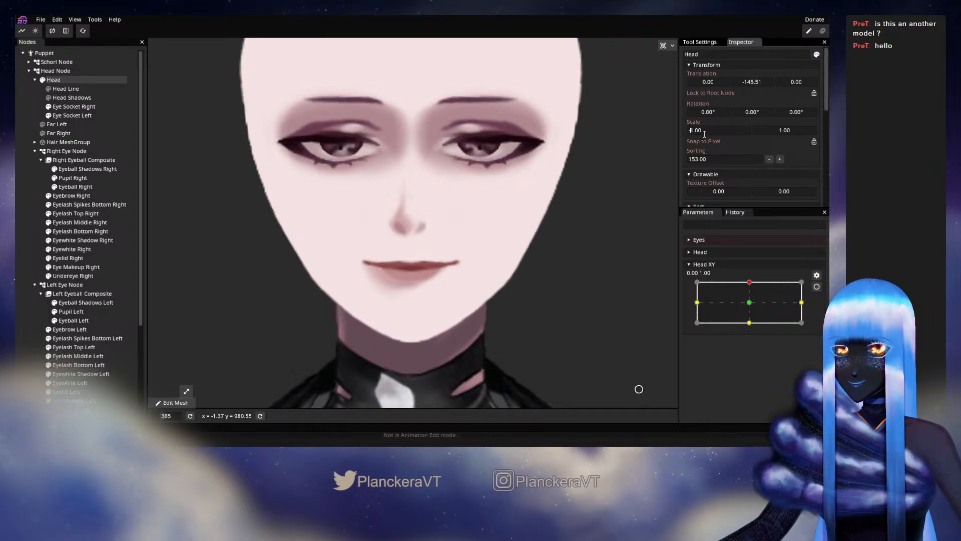
pyautogui.press('BackSpace')
pyautogui.write('-')
pyautogui.press('BackSpace')
pyautogui.write('-')
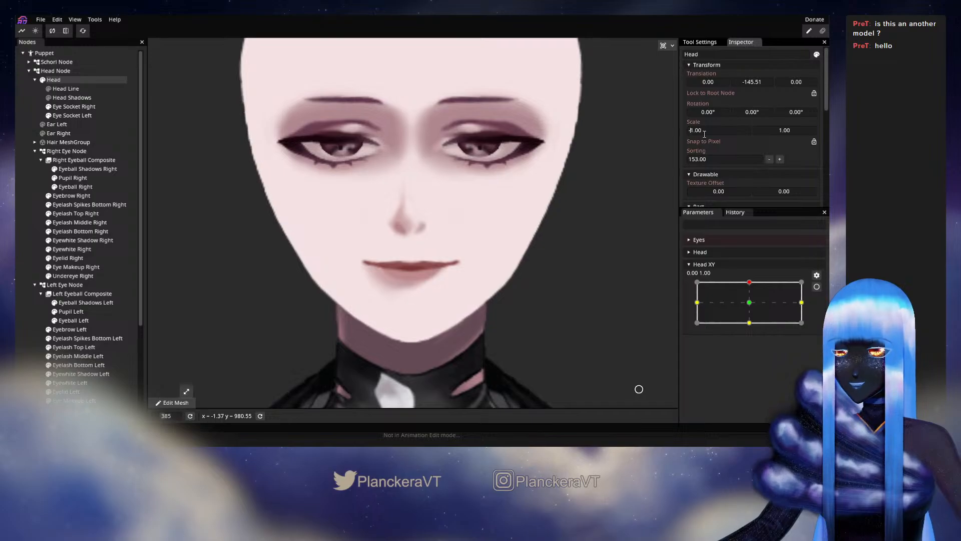
pyautogui.press('BackSpace')
pyautogui.write('-')
pyautogui.press('BackSpace')
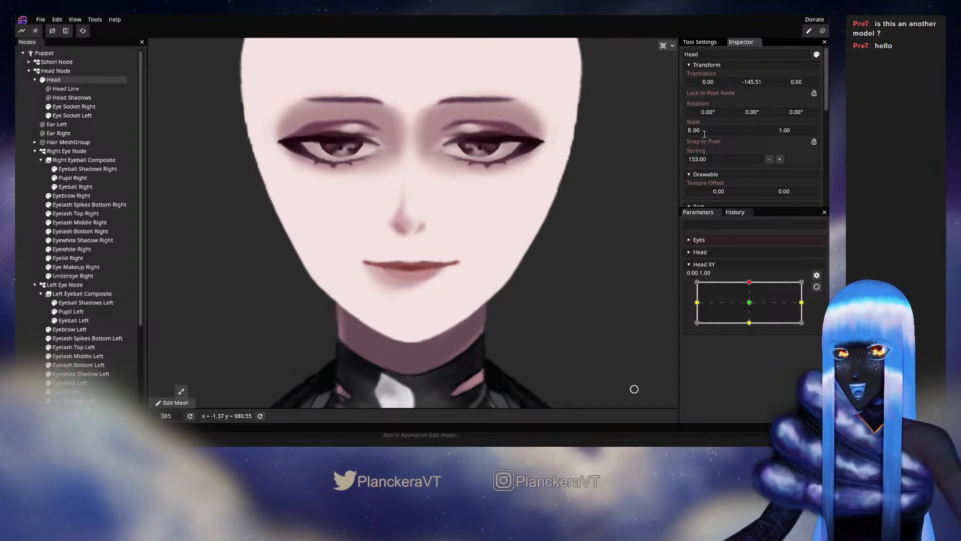
pyautogui.write('-')
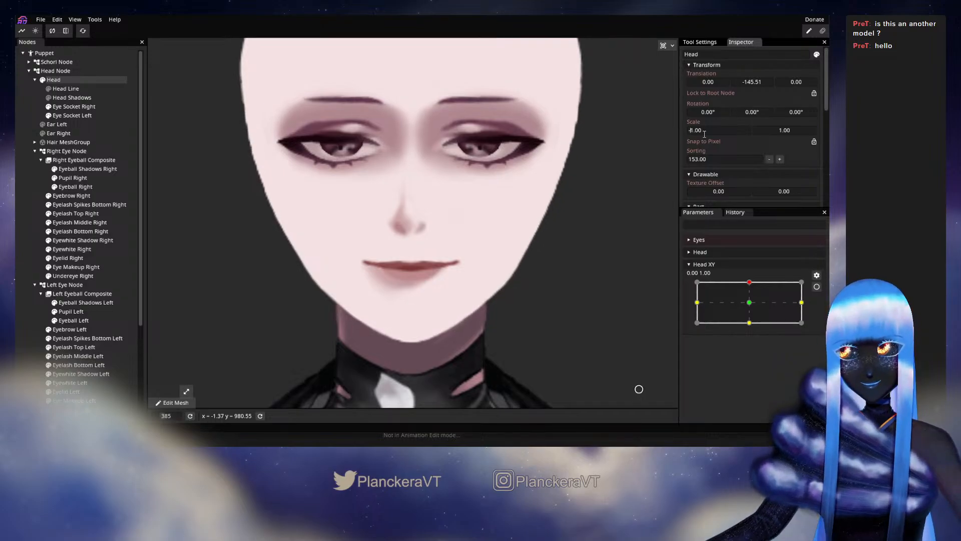
pyautogui.press('BackSpace')
pyautogui.write('-')
pyautogui.press('BackSpace')
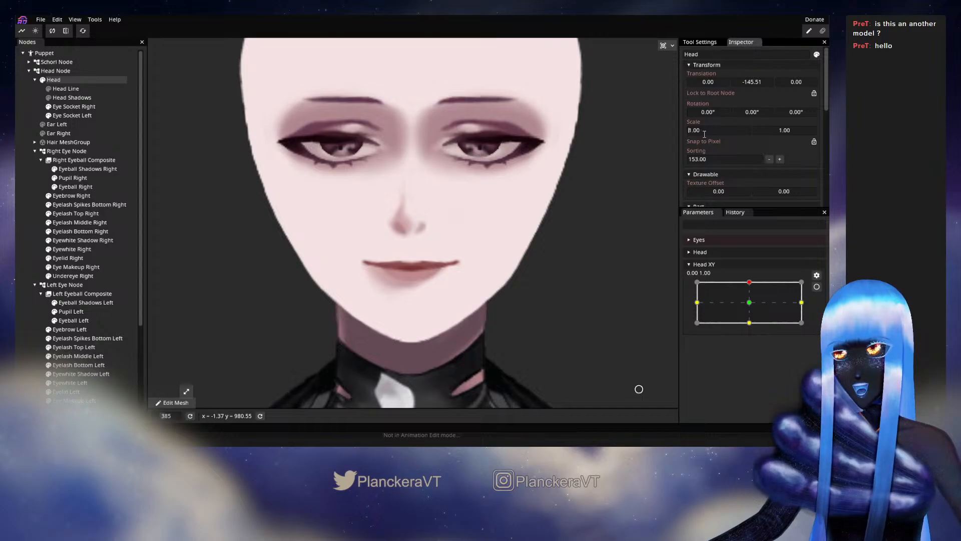
# - Reopen the keypoint and nudge the Head mesh's cheek edge on the viewer's left with the 56.00 Circle Brush, then deselect the part
pyautogui.click(816, 287)
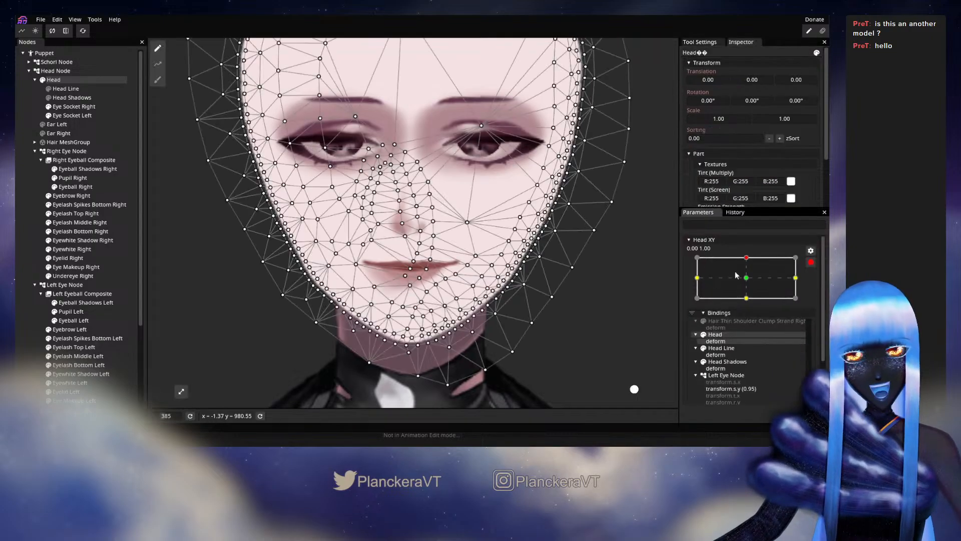
pyautogui.click(159, 81)
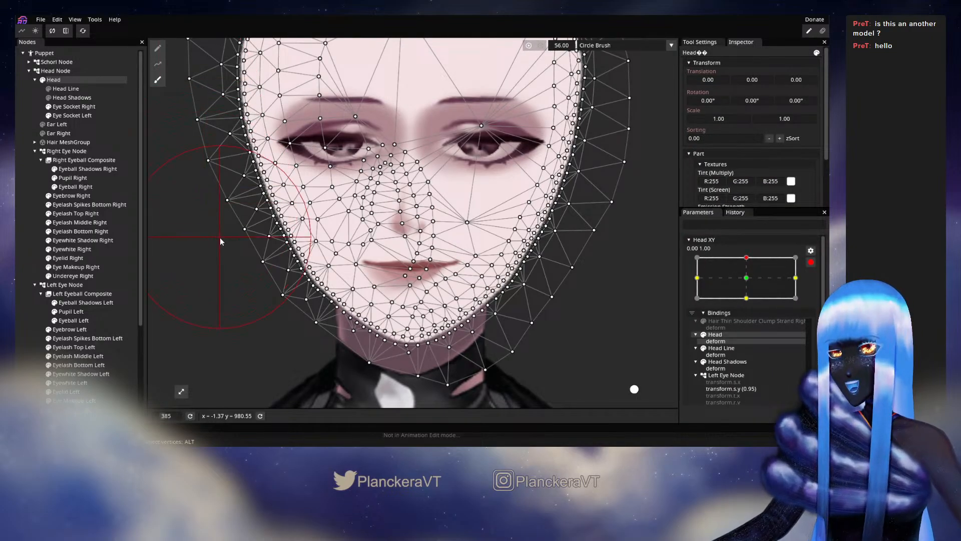
pyautogui.moveTo(221, 238); pyautogui.dragTo(261, 247)
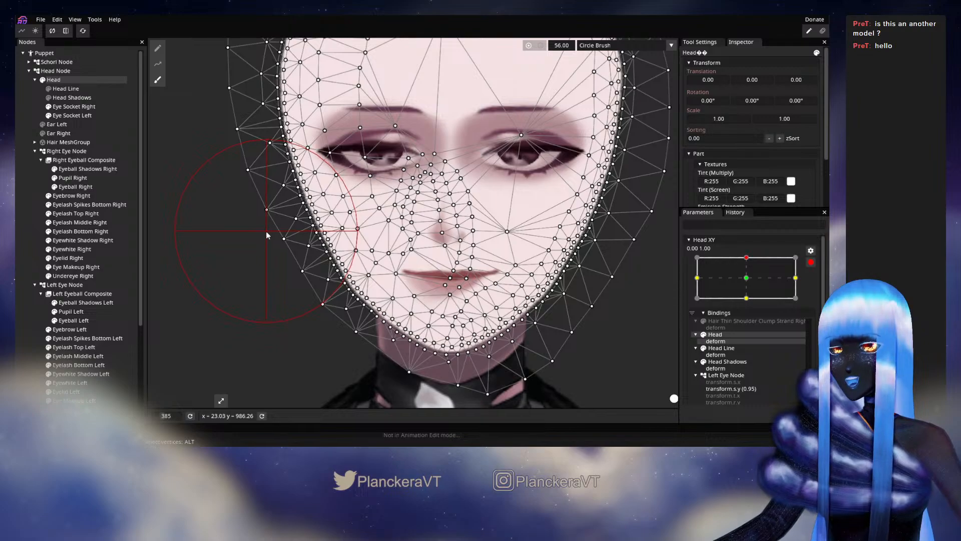
pyautogui.moveTo(278, 253); pyautogui.dragTo(276, 254)
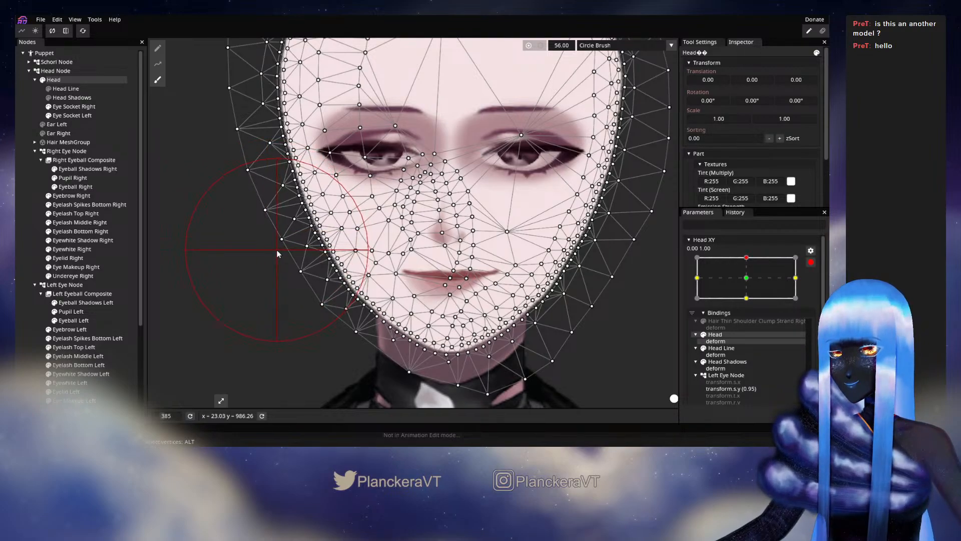
pyautogui.click(30, 217)
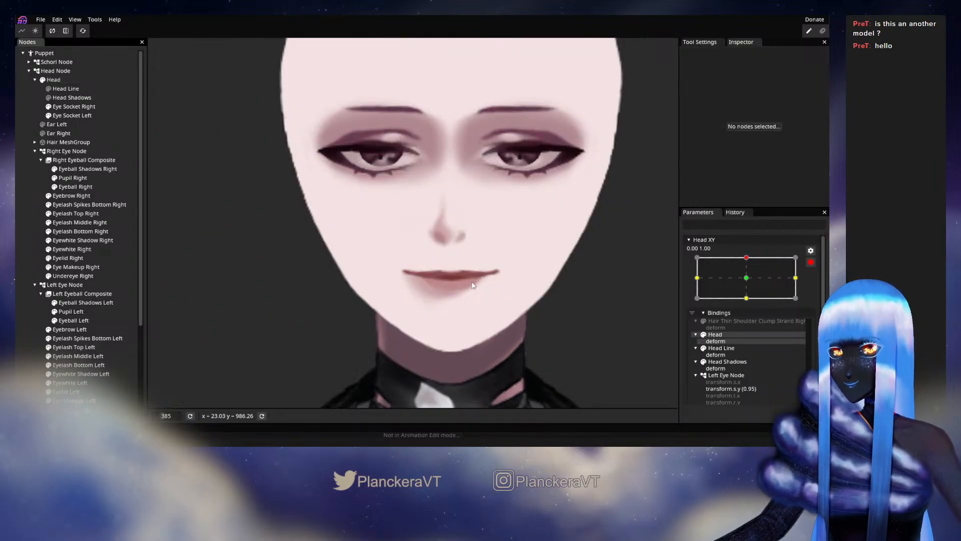
# - Nudge the Head mesh's cheek edge on the viewer's right with the 56.00 Circle Brush, then deselect the part
pyautogui.click(100, 79)
pyautogui.click(159, 83)
pyautogui.hscroll(5, 617, 267)
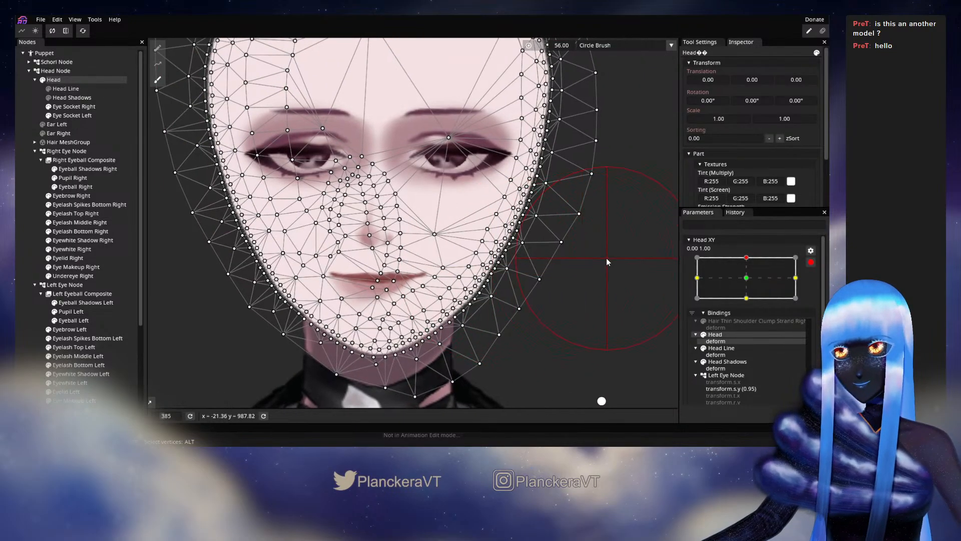
pyautogui.moveTo(581, 255); pyautogui.dragTo(578, 254)
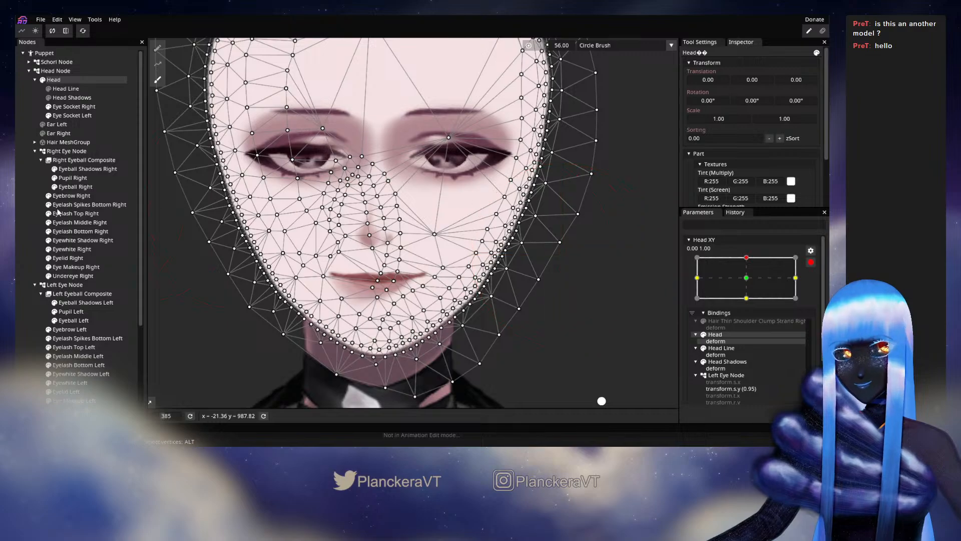
pyautogui.click(24, 212)
pyautogui.scroll(-3, 482, 309)
pyautogui.scroll(-2, 482, 309)
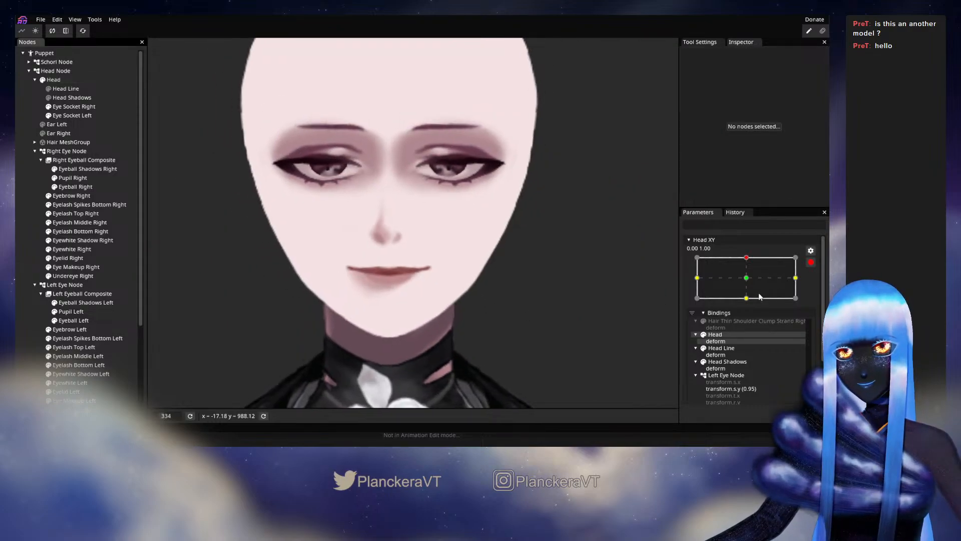
# - Leave keypoint editing and flip the Head part's X scale repeatedly between -1.00 and 1.00 to compare both sides of the face outline
pyautogui.click(811, 261)
pyautogui.click(63, 82)
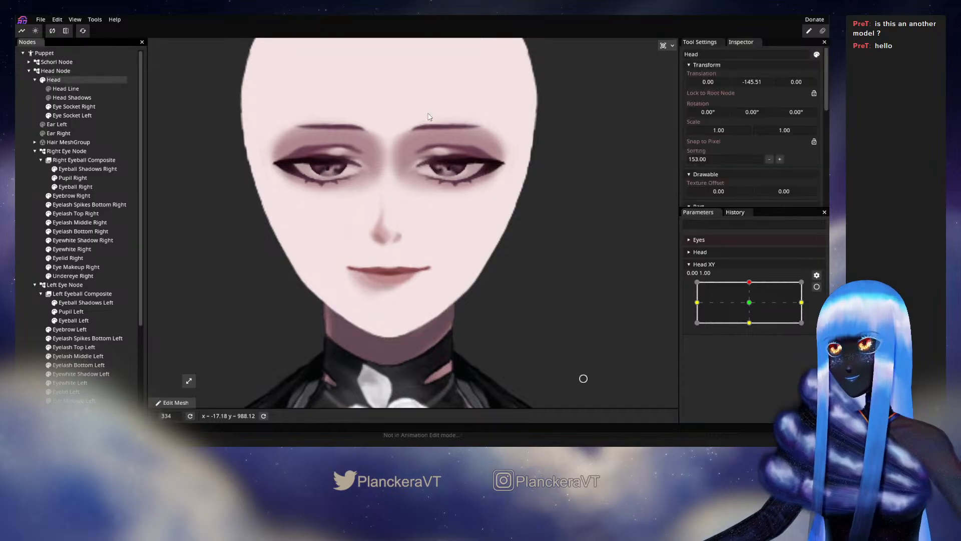
pyautogui.doubleClick(693, 131)
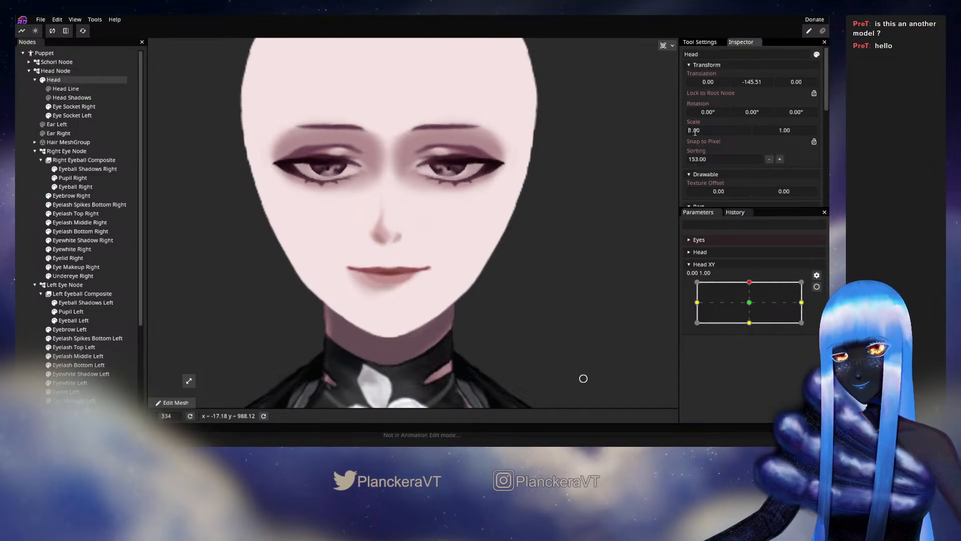
pyautogui.write('-')
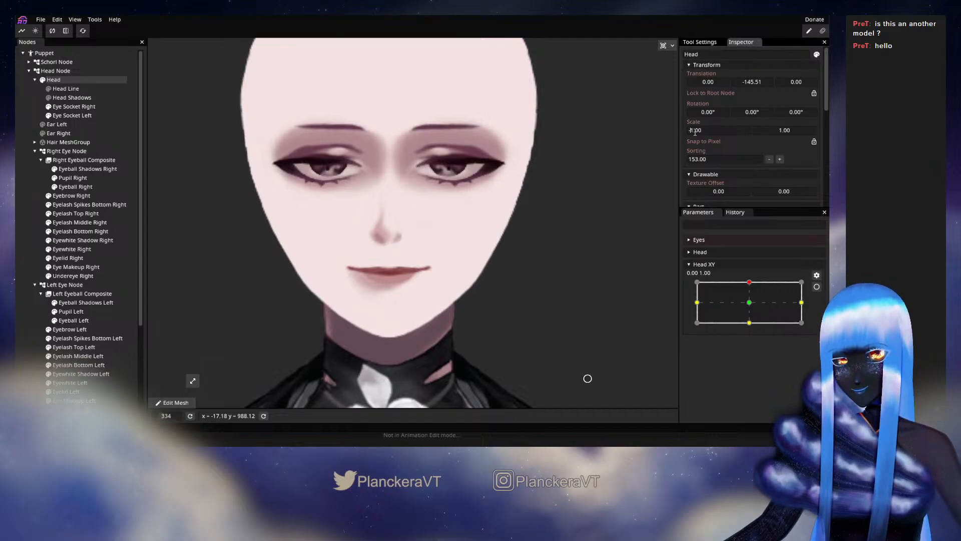
pyautogui.press('BackSpace')
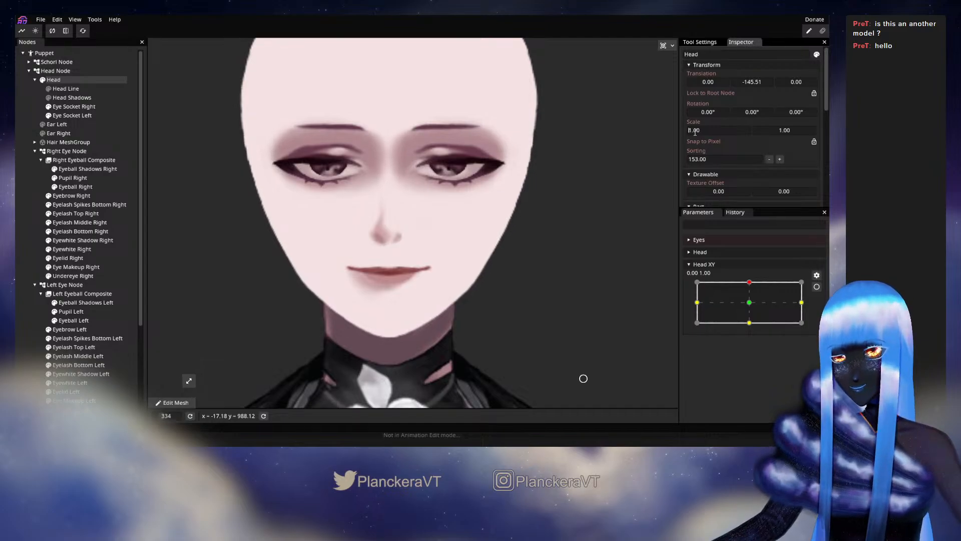
pyautogui.write('-')
pyautogui.press('BackSpace')
pyautogui.write('-')
pyautogui.press('BackSpace')
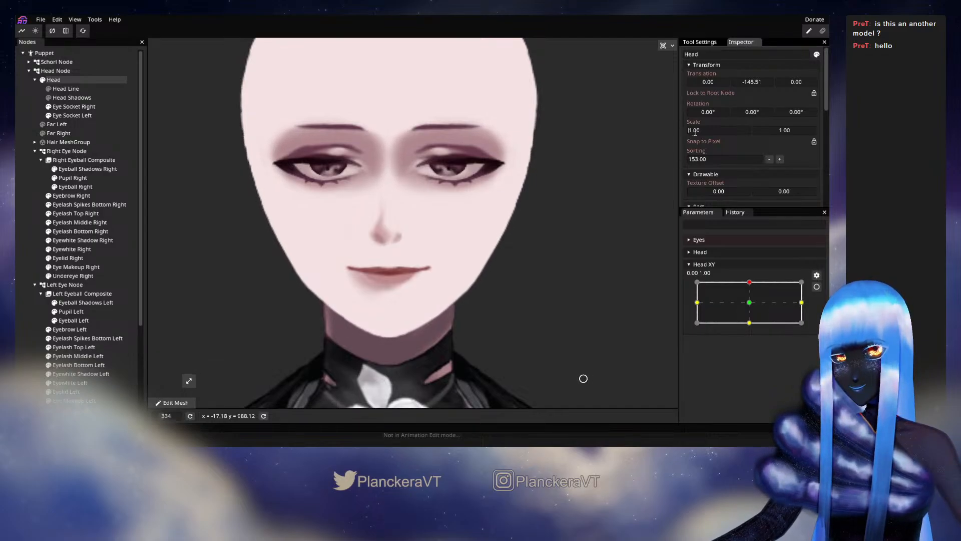
pyautogui.write('-')
pyautogui.press('BackSpace')
pyautogui.write('-')
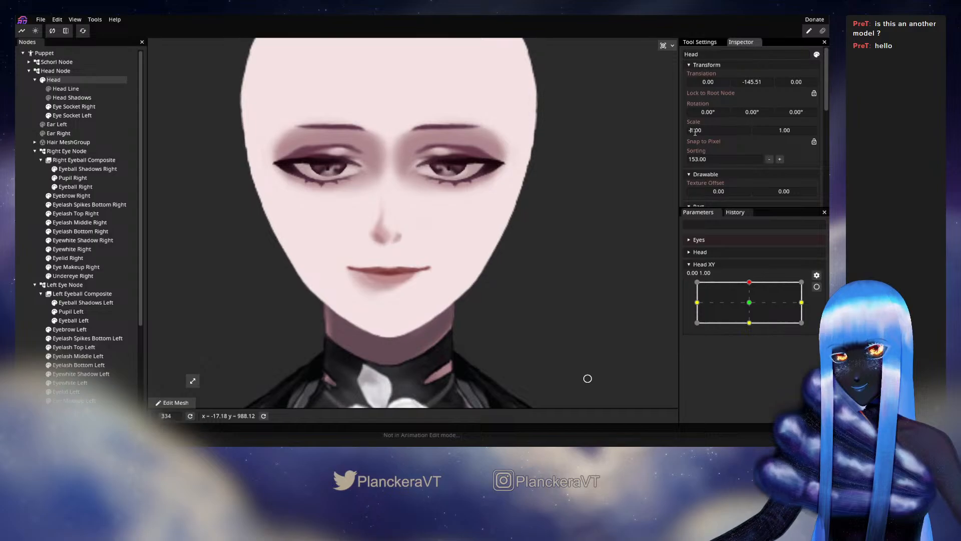
pyautogui.press('BackSpace')
pyautogui.write('-')
pyautogui.press('BackSpace')
pyautogui.write('-')
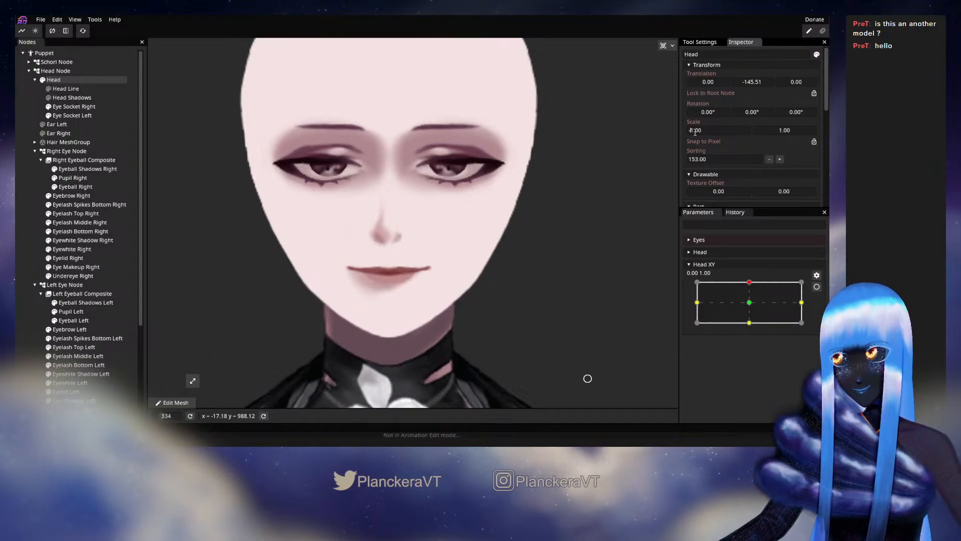
pyautogui.press('BackSpace')
pyautogui.write('-')
pyautogui.press('BackSpace')
pyautogui.write('-')
pyautogui.press('BackSpace')
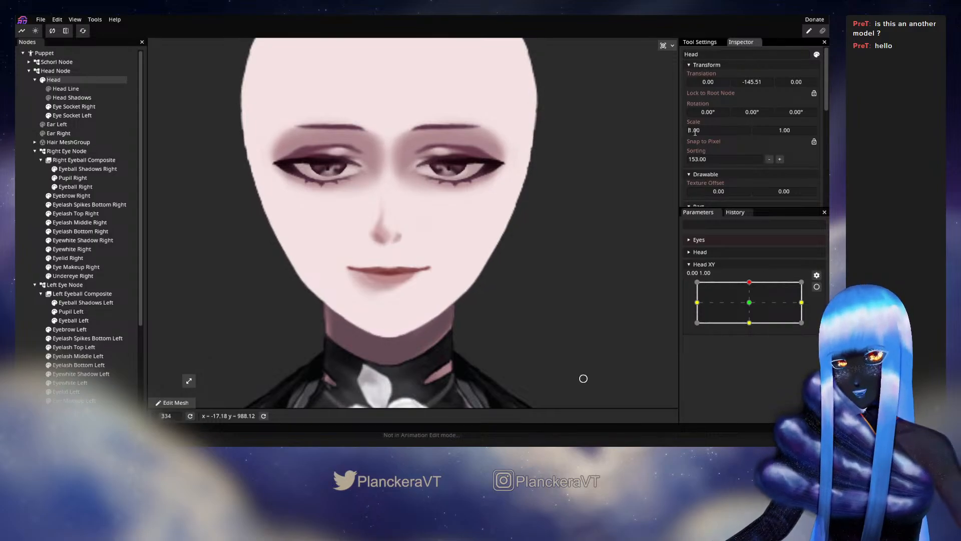
# - Reopen Head XY keypoint 0.00, 1.00 and fine-tune single Head mesh vertices on both sides of the jaw, then deselect the part
pyautogui.click(816, 287)
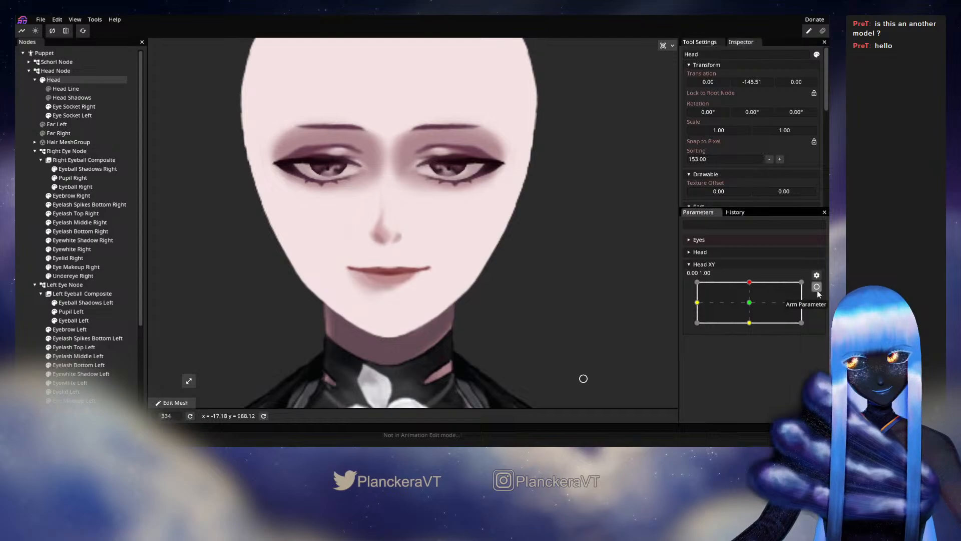
pyautogui.scroll(5, 338, 335)
pyautogui.scroll(7, 339, 335)
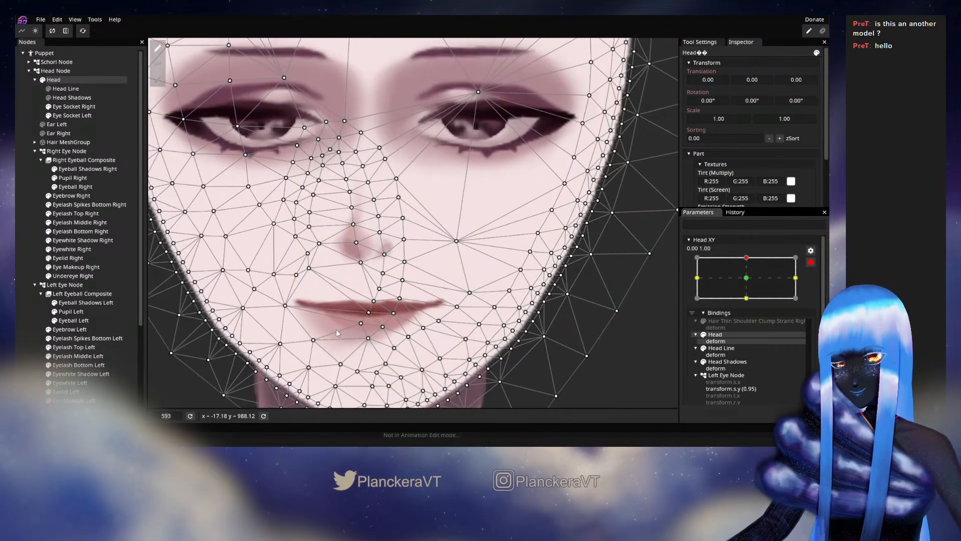
pyautogui.scroll(3, 402, 311)
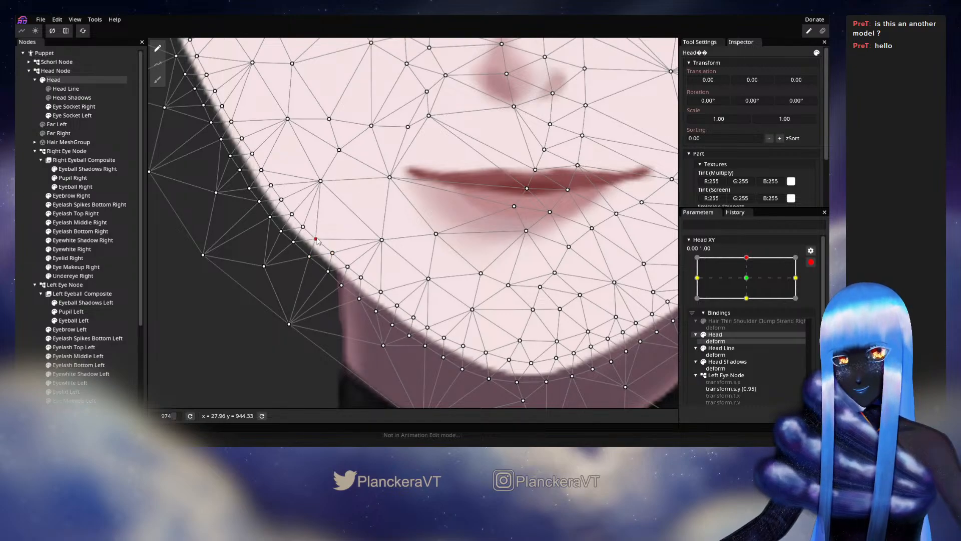
pyautogui.moveTo(486, 244); pyautogui.dragTo(230, 254)
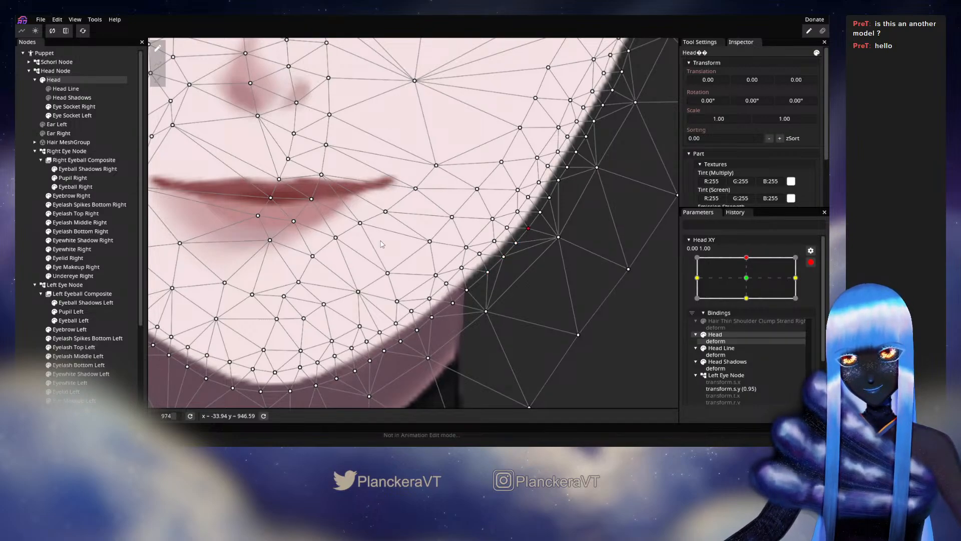
pyautogui.scroll(-2, 526, 237)
pyautogui.scroll(-4, 467, 262)
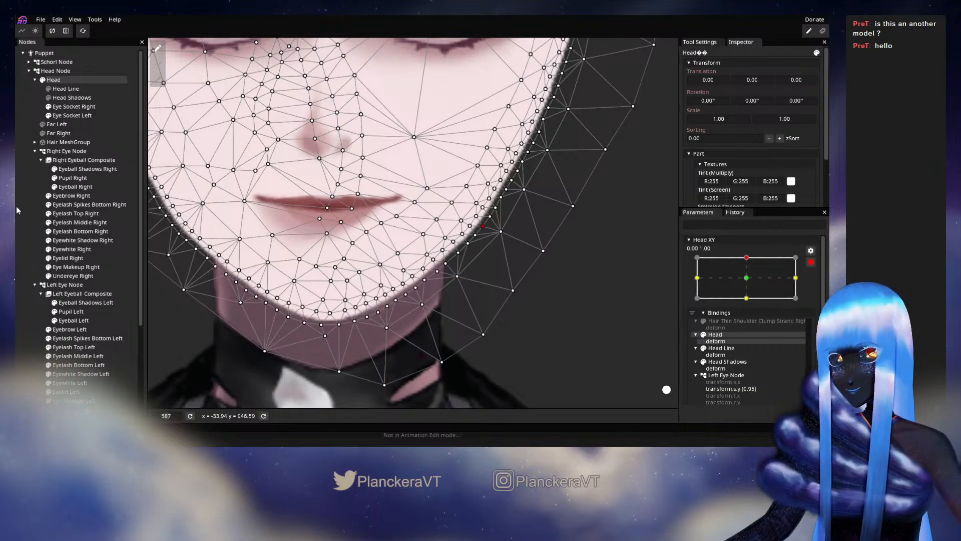
pyautogui.click(73, 221)
pyautogui.scroll(-5, 409, 298)
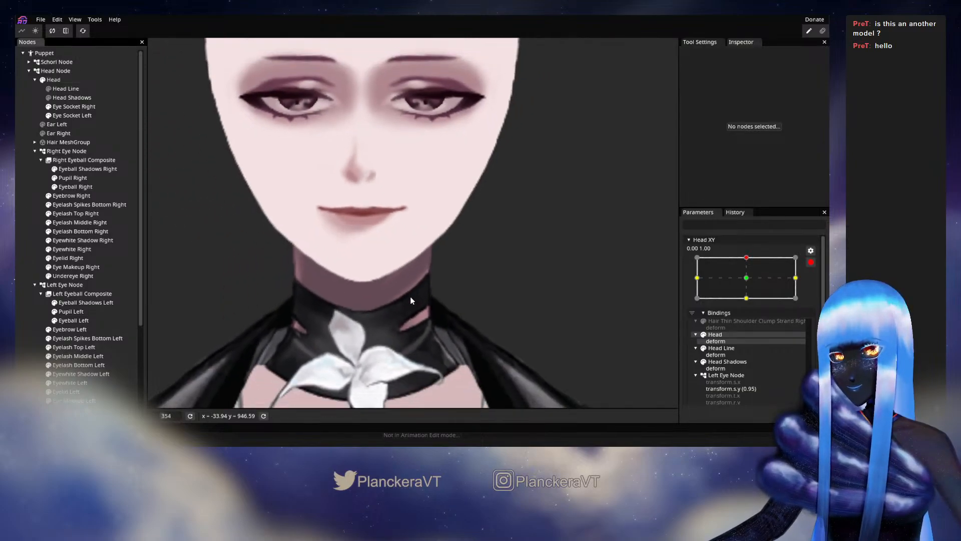
pyautogui.scroll(-2, 480, 320)
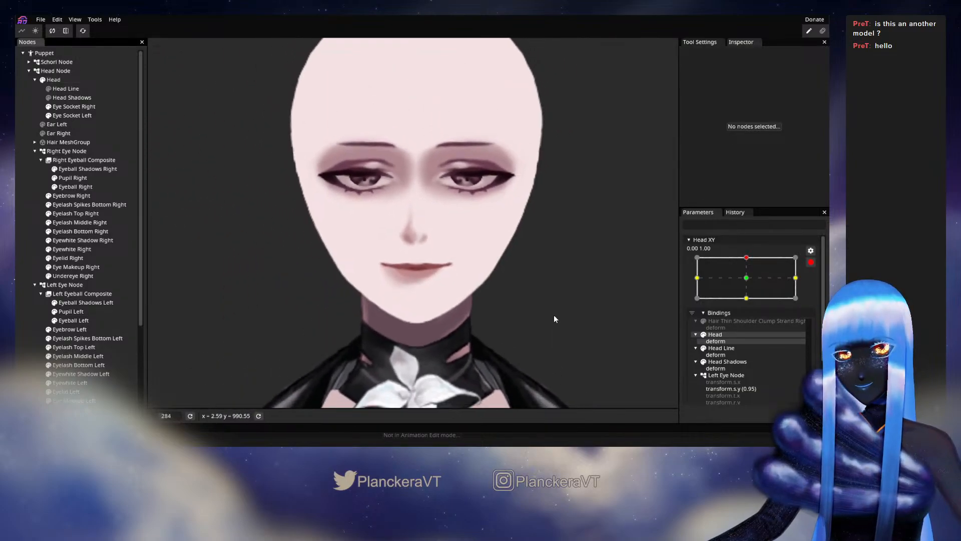
# - Leave keypoint editing, shift Head XY slightly around 0.00, 1.00 and mirror the Head part's X scale to -1.00 and back to check symmetry
pyautogui.click(811, 262)
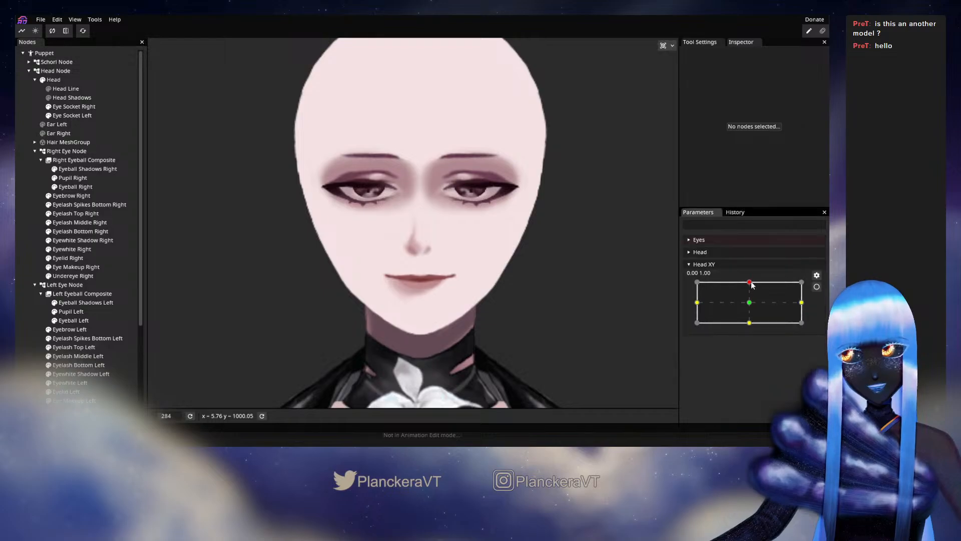
pyautogui.click(750, 284)
pyautogui.moveTo(751, 285)
pyautogui.mouseDown()
pyautogui.moveTo(746, 299)
pyautogui.moveTo(743, 283)
pyautogui.moveTo(746, 300)
pyautogui.moveTo(750, 283)
pyautogui.mouseUp()
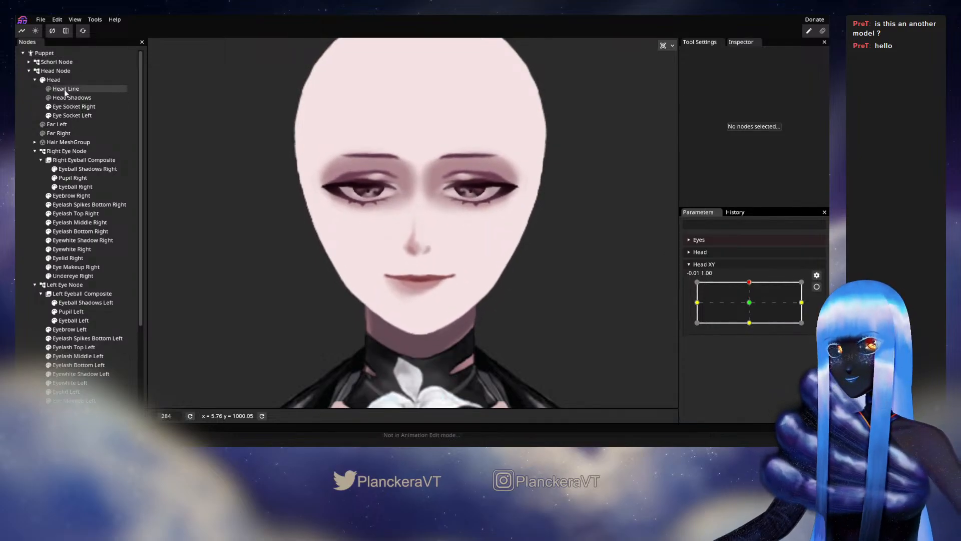
pyautogui.click(54, 80)
pyautogui.click(717, 130)
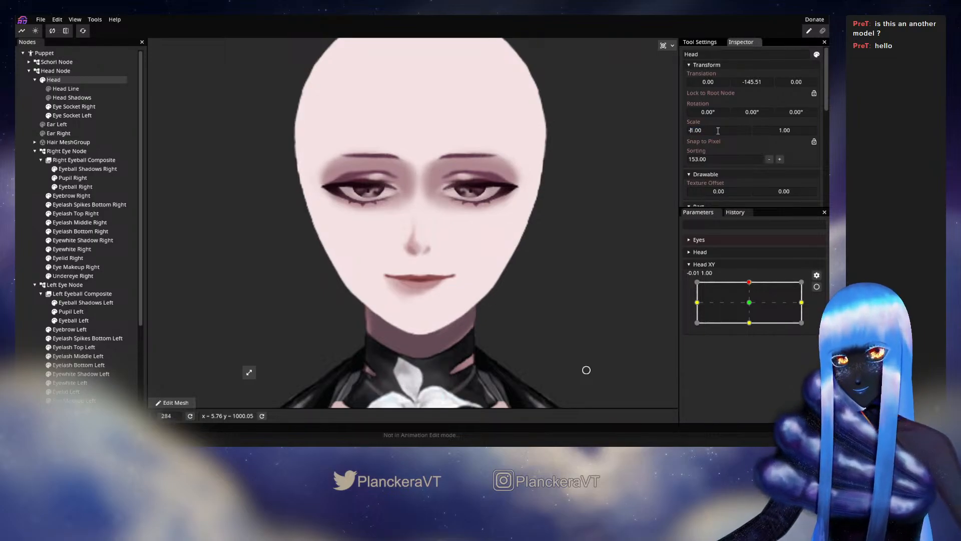
pyautogui.write('-')
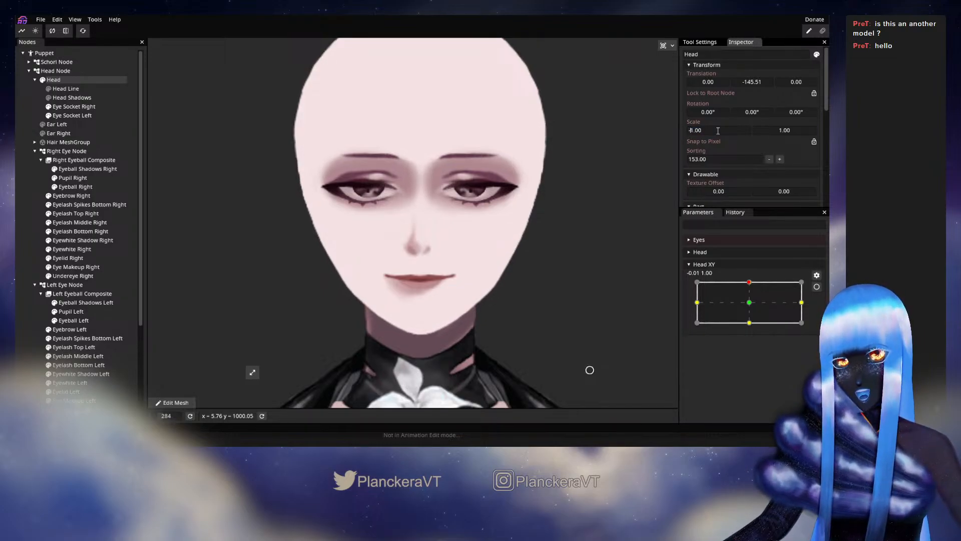
pyautogui.press('BackSpace')
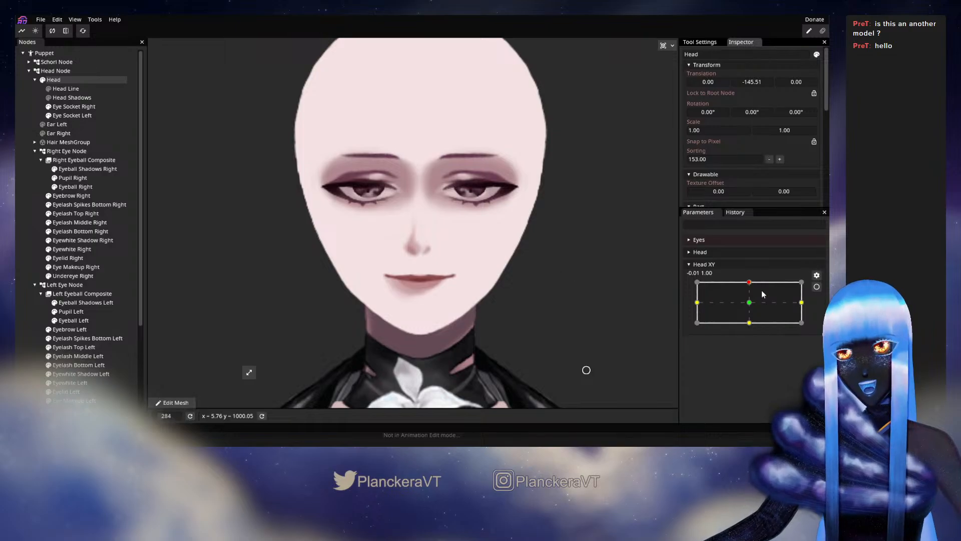
# - Reopen Head XY keypoint 0.00, 1.00 and adjust single Head mesh vertices along the lower jaw on the viewer's left
pyautogui.click(816, 286)
pyautogui.scroll(5, 471, 345)
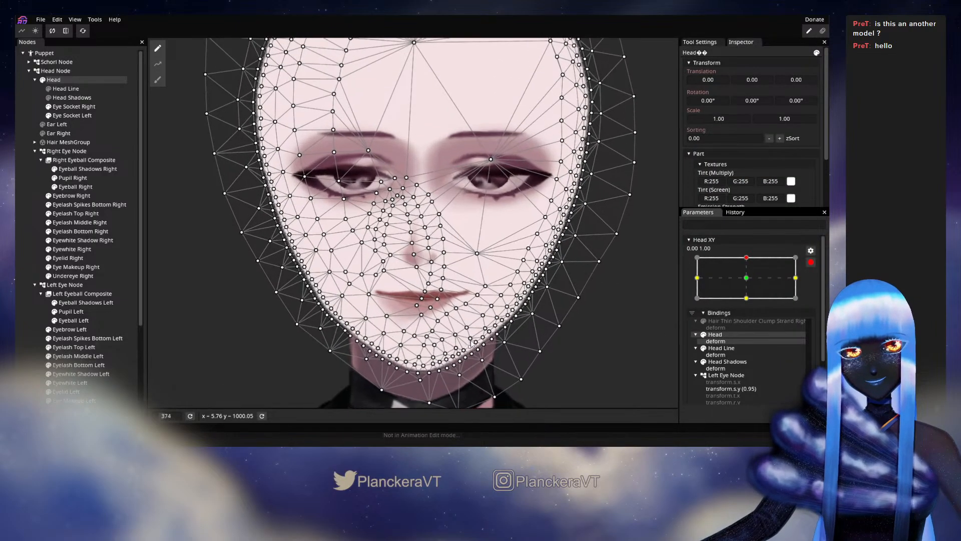
pyautogui.scroll(5, 401, 332)
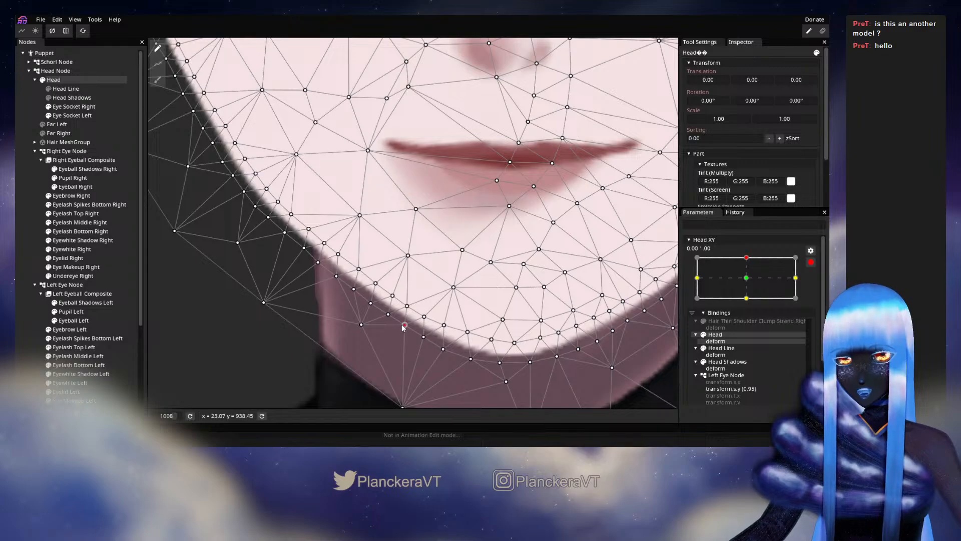
pyautogui.click(388, 315)
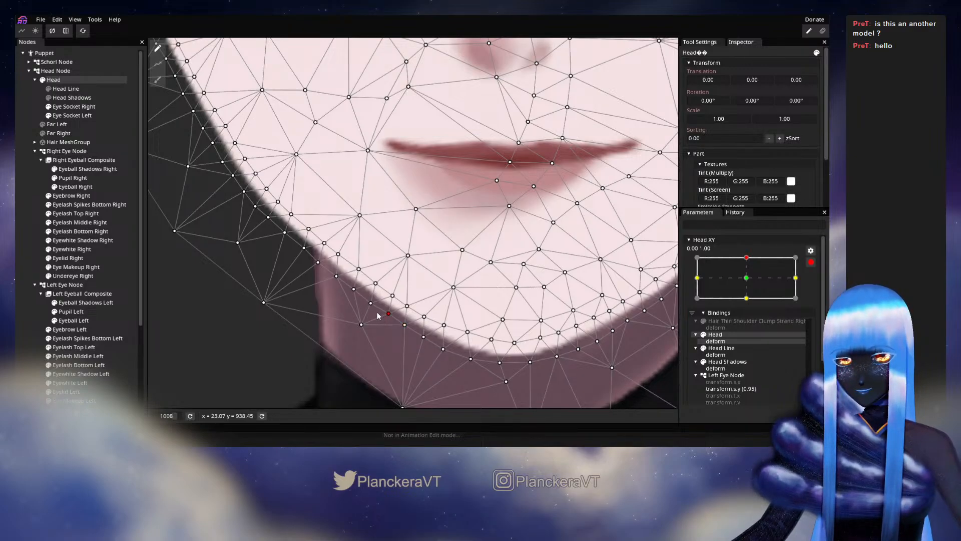
pyautogui.click(371, 303)
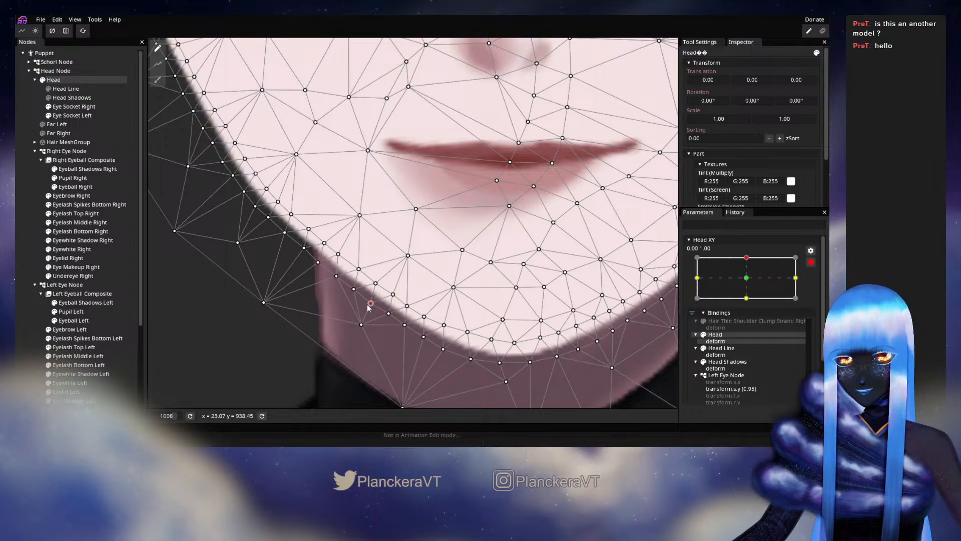
pyautogui.click(336, 275)
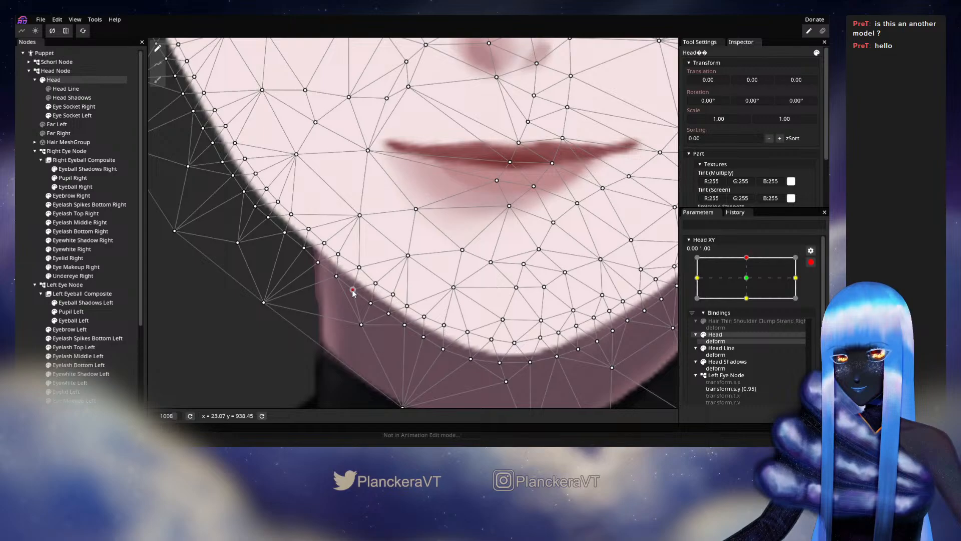
pyautogui.moveTo(353, 290); pyautogui.dragTo(375, 311)
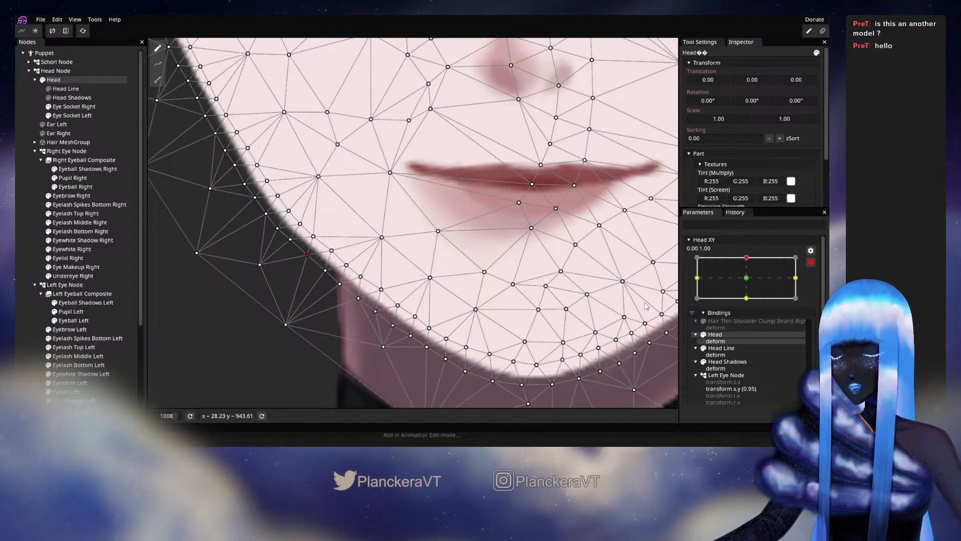
# - Fine-tune single Head mesh vertices just below the chin outline on the viewer's right at Head XY keypoint 0.00, 1.00
pyautogui.moveTo(638, 301); pyautogui.dragTo(465, 268)
pyautogui.moveTo(547, 303); pyautogui.dragTo(505, 302)
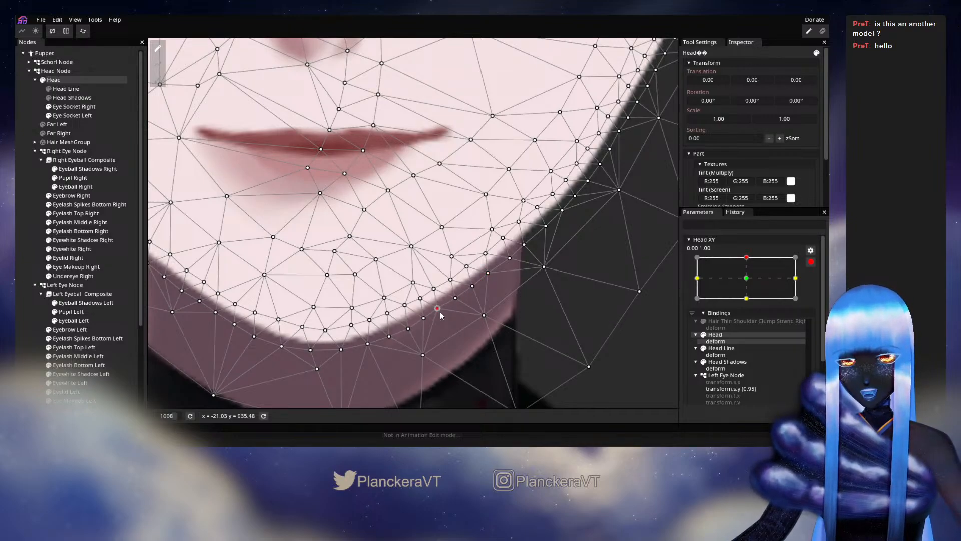
pyautogui.moveTo(441, 314); pyautogui.dragTo(440, 313)
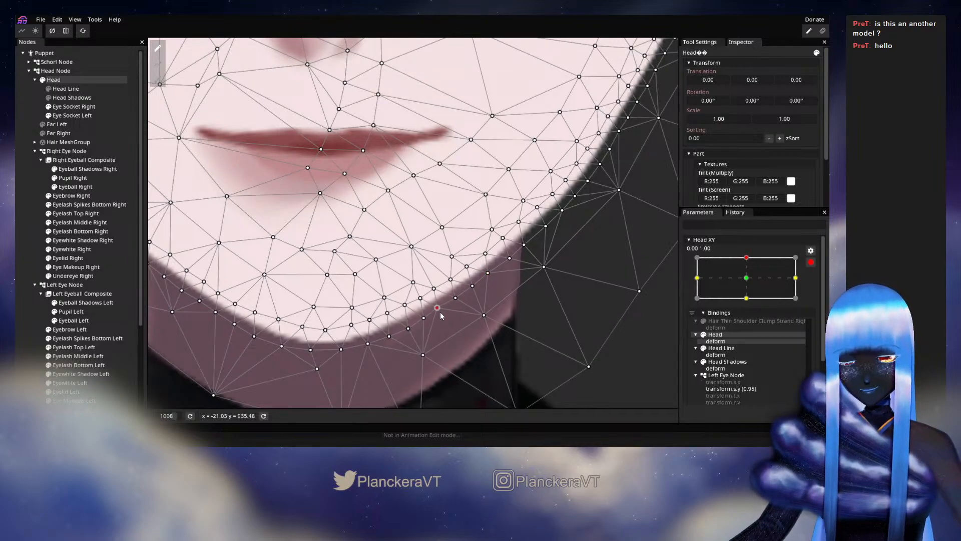
pyautogui.click(409, 329)
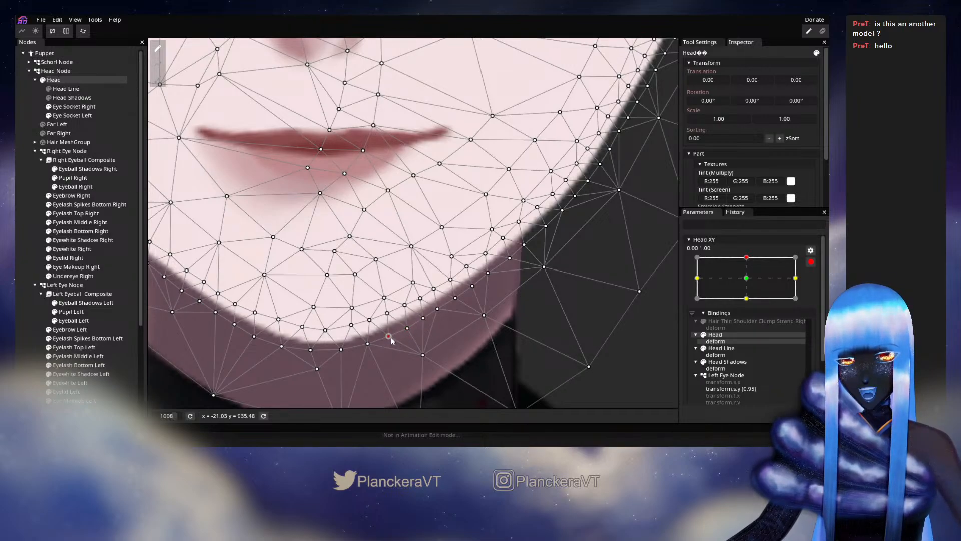
# - Adjust single Head mesh vertices around the jaw corner on the viewer's right, then deselect the Head part
pyautogui.moveTo(546, 291); pyautogui.dragTo(526, 321)
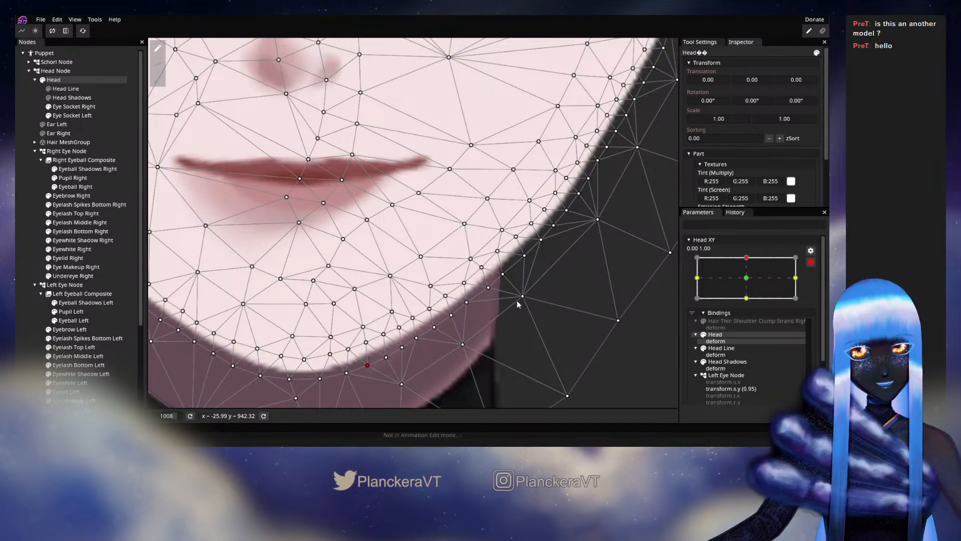
pyautogui.click(503, 275)
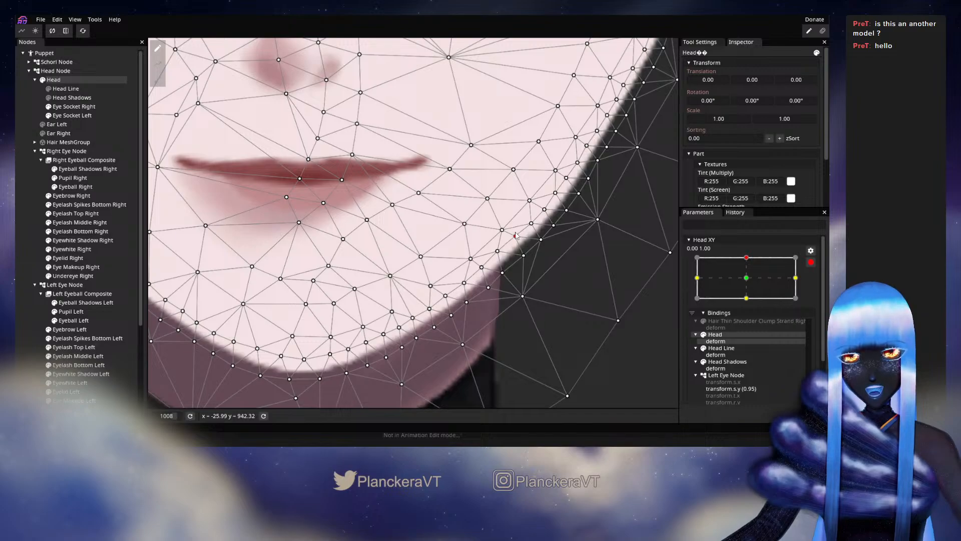
pyautogui.click(541, 240)
pyautogui.moveTo(537, 241); pyautogui.dragTo(536, 240)
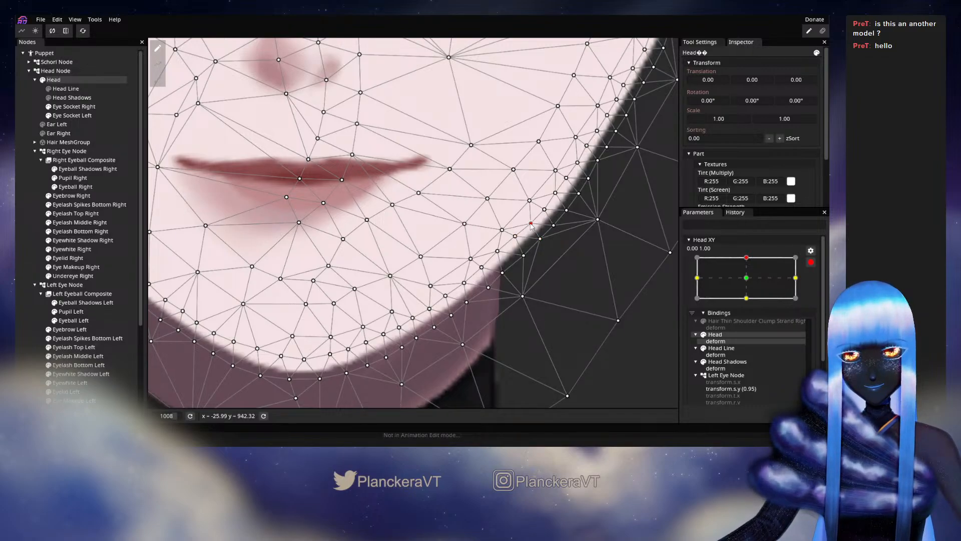
pyautogui.click(539, 238)
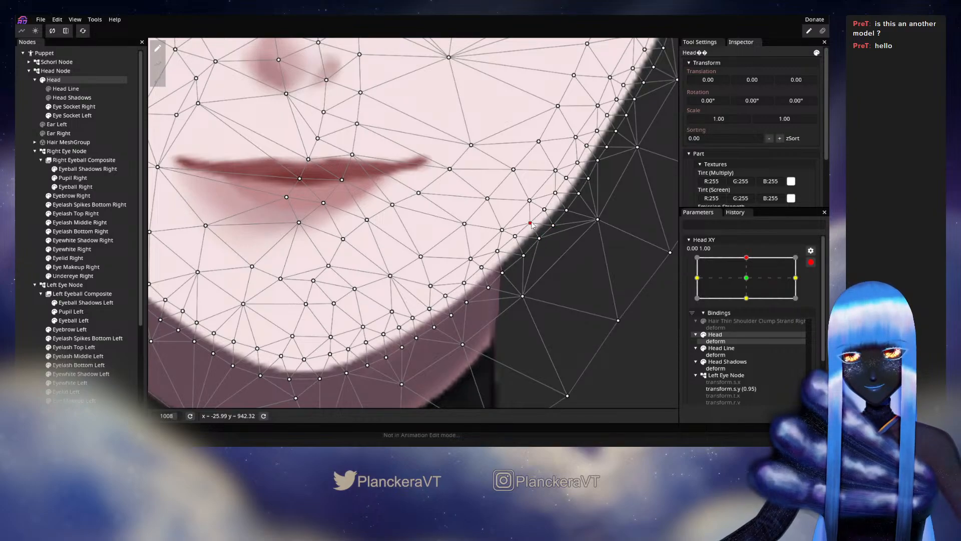
pyautogui.click(567, 211)
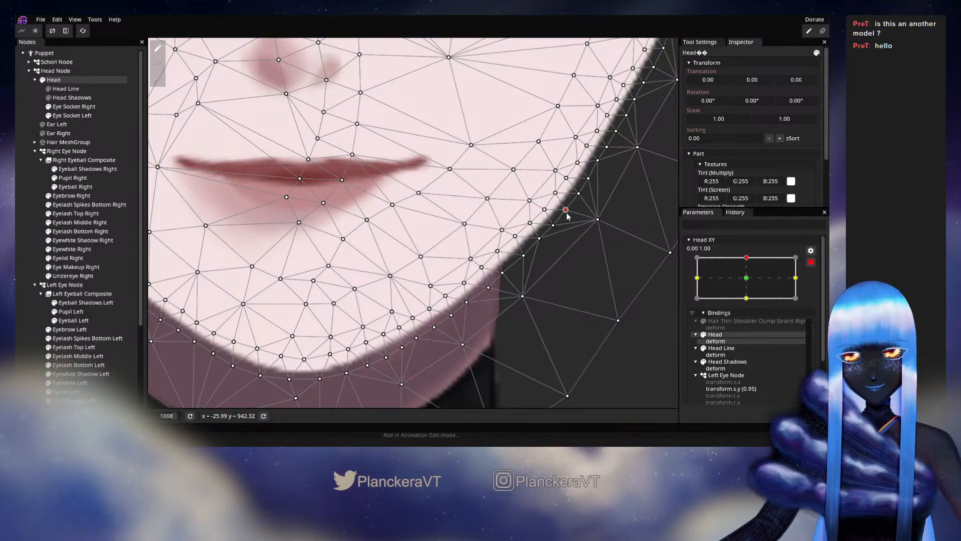
pyautogui.click(545, 210)
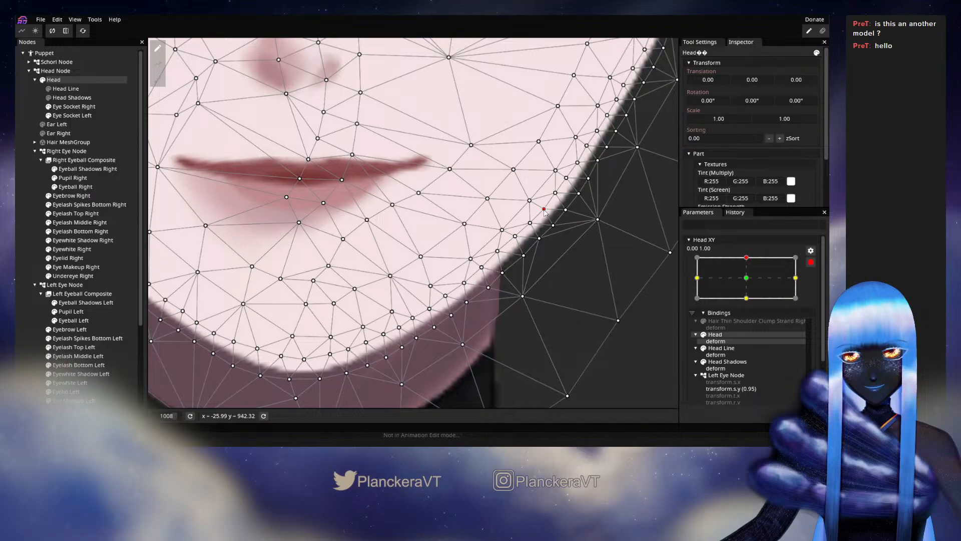
pyautogui.moveTo(552, 225); pyautogui.dragTo(574, 233)
pyautogui.click(140, 260)
# - Leave keypoint editing, shift Head XY slightly around 0.00, 1.00 to preview the face outline, and reopen that keypoint
pyautogui.scroll(-2, 363, 315)
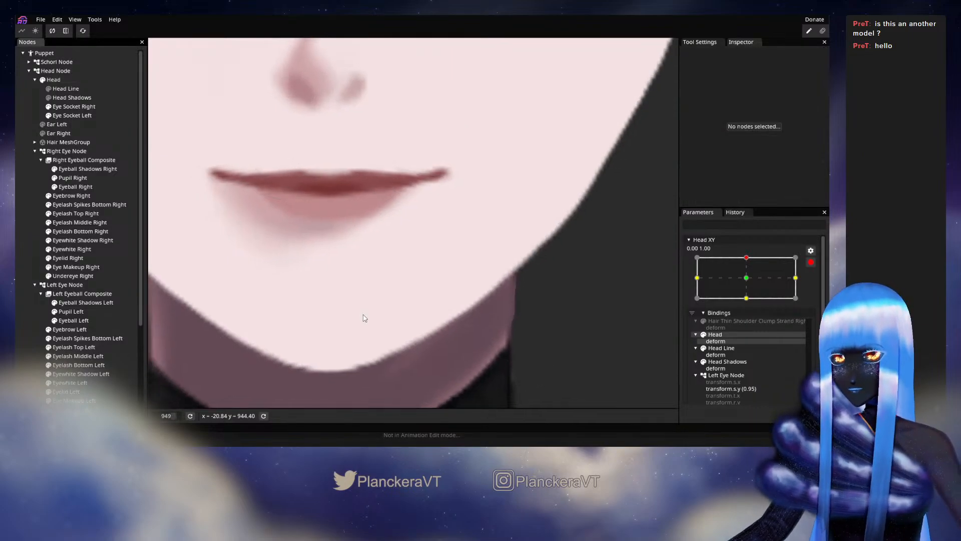
pyautogui.scroll(-8, 363, 315)
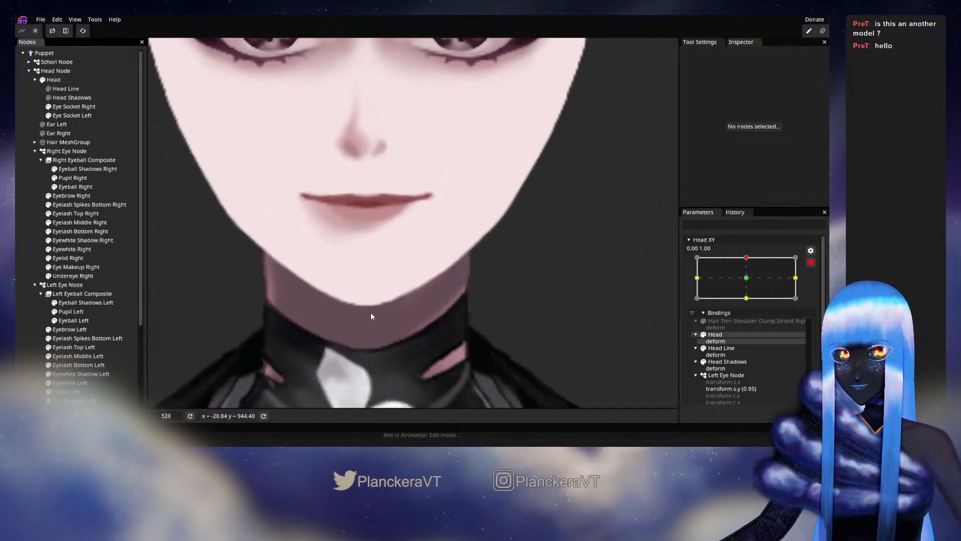
pyautogui.scroll(-4, 371, 316)
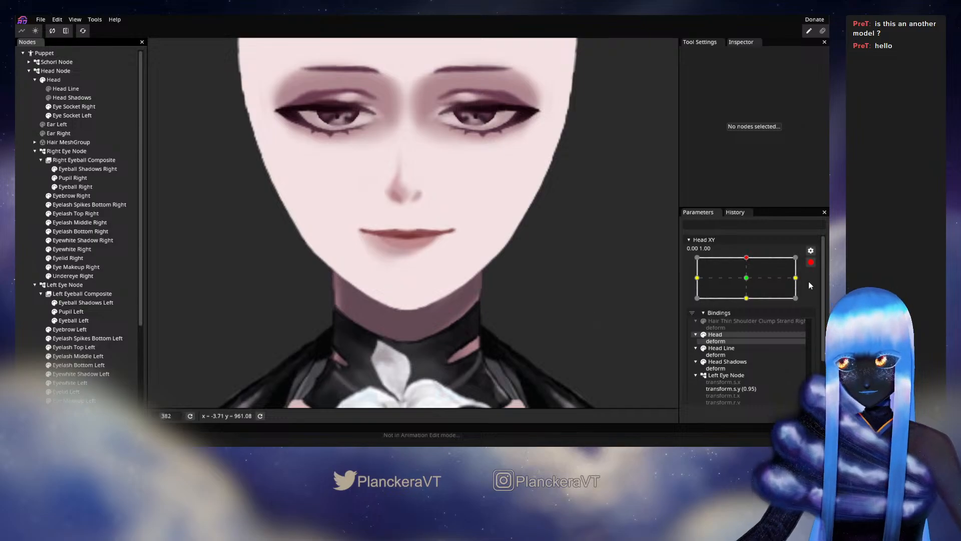
pyautogui.click(811, 261)
pyautogui.moveTo(749, 303); pyautogui.dragTo(749, 282)
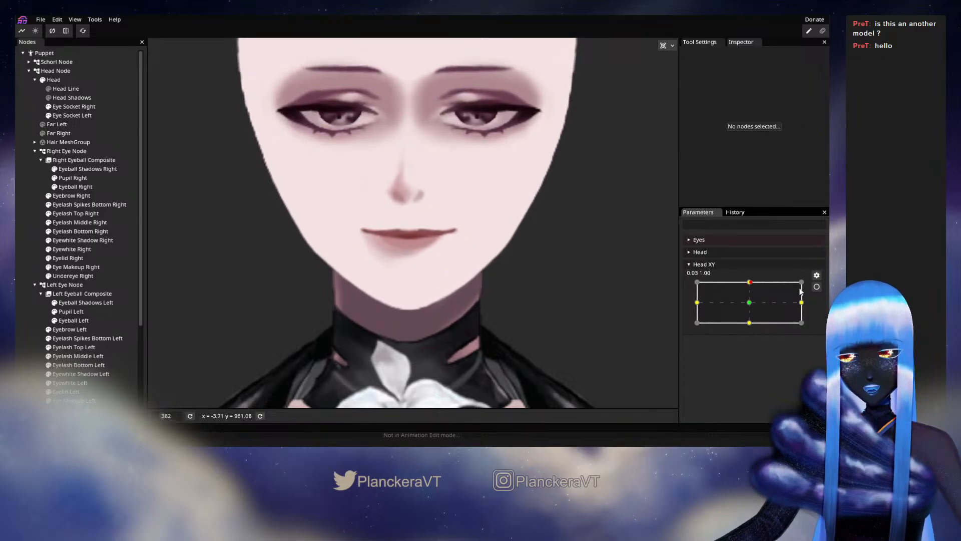
pyautogui.click(817, 286)
pyautogui.scroll(5, 520, 285)
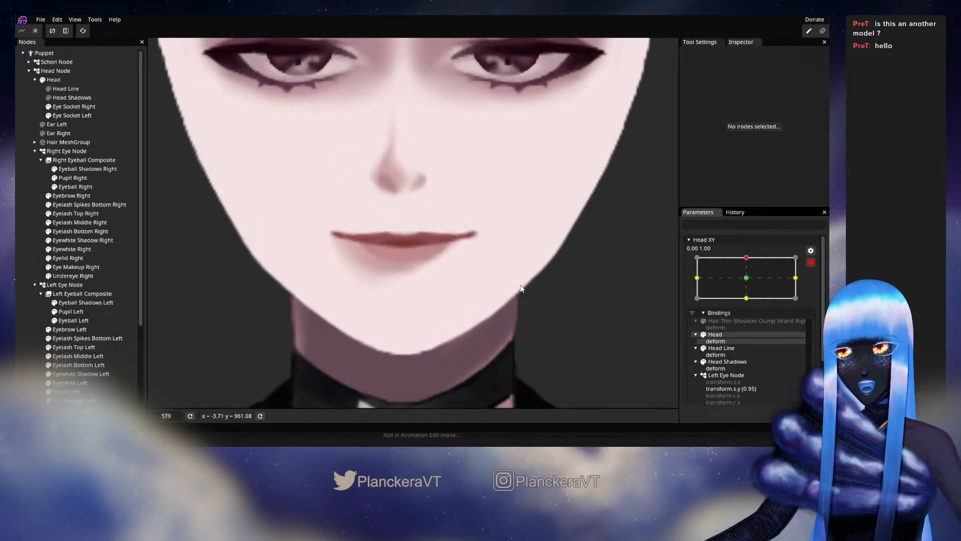
pyautogui.scroll(-2, 521, 289)
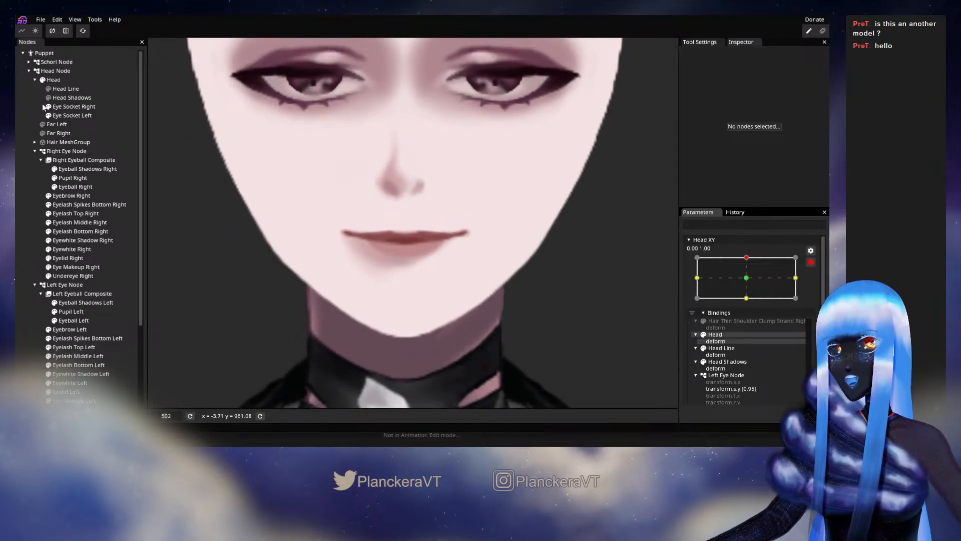
# - Show the Hair MeshGroup to check the face shape with the hair on, then hide it again
pyautogui.click(42, 142)
pyautogui.click(43, 142)
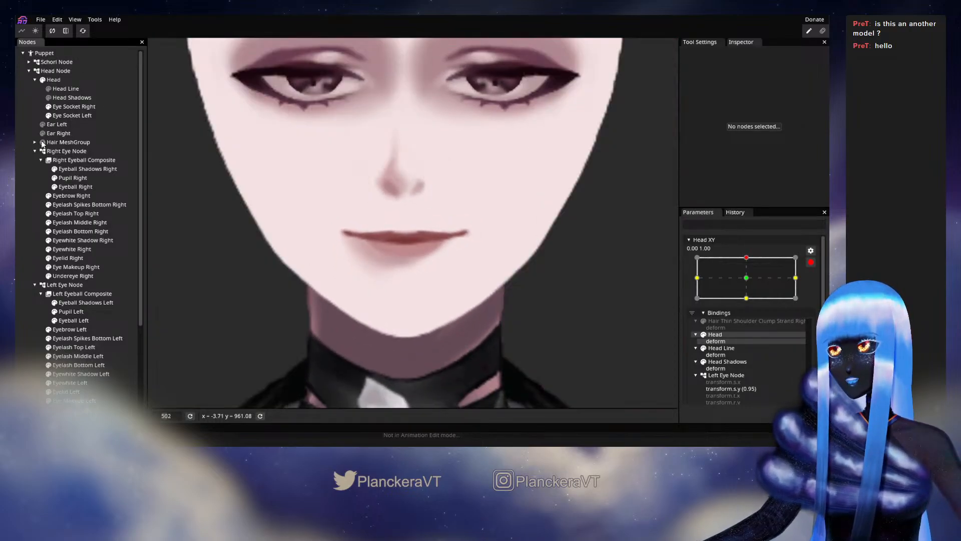
pyautogui.click(43, 142)
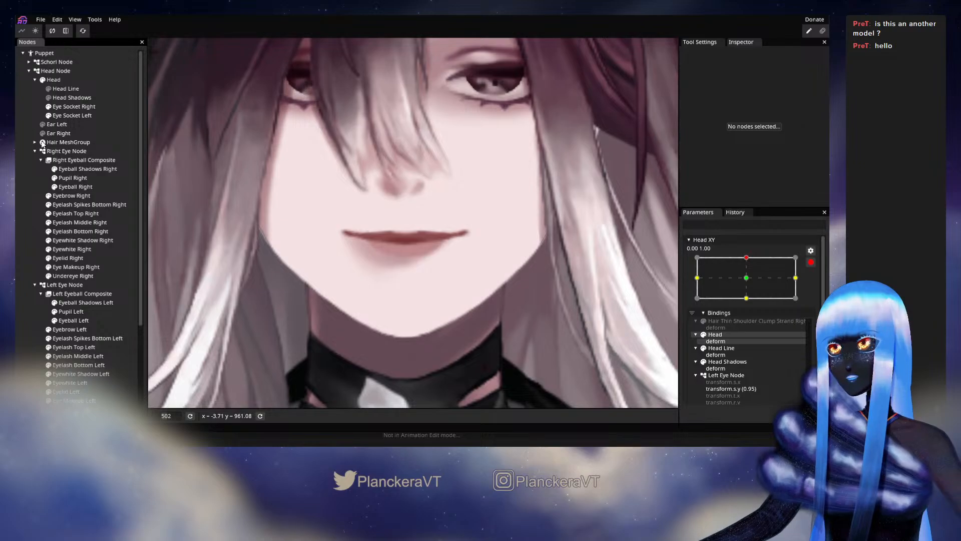
pyautogui.scroll(-5, 354, 198)
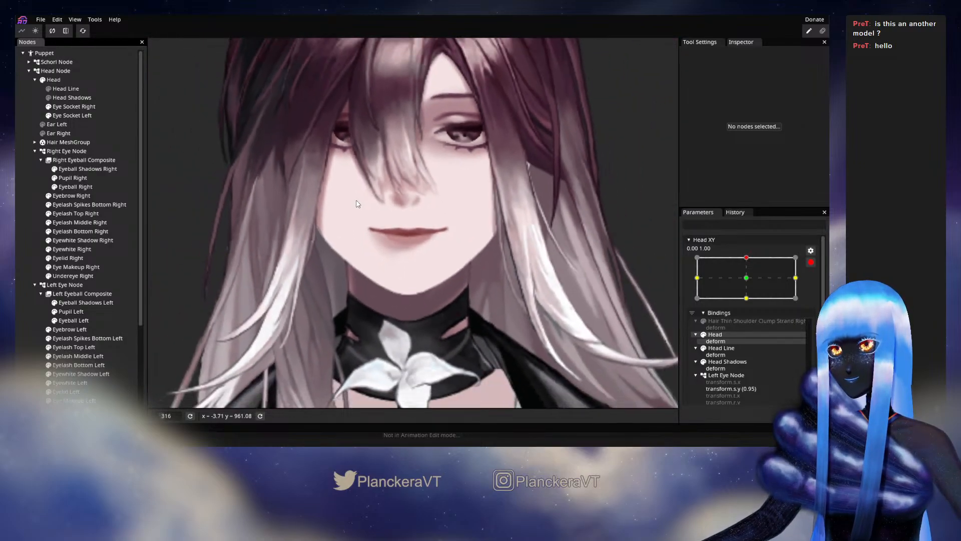
pyautogui.scroll(-4, 354, 270)
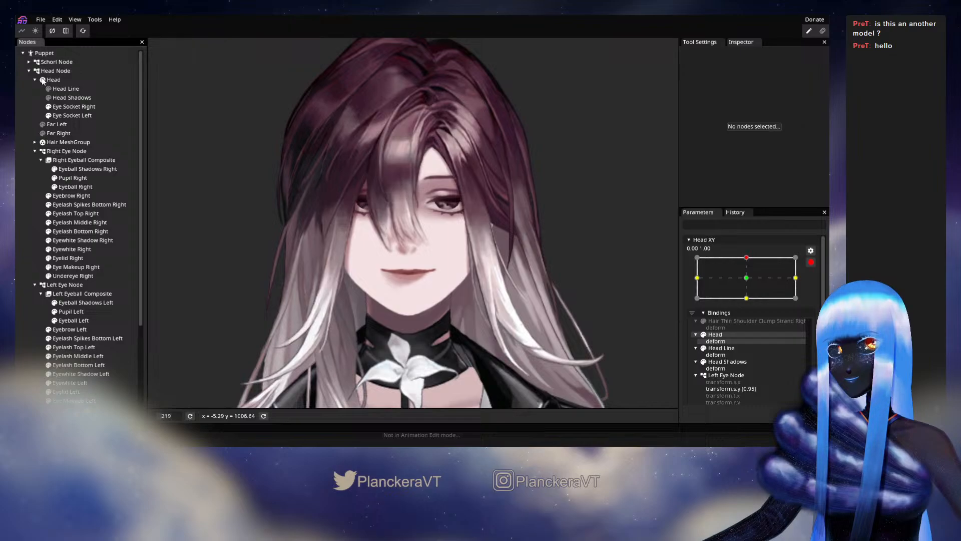
pyautogui.click(43, 142)
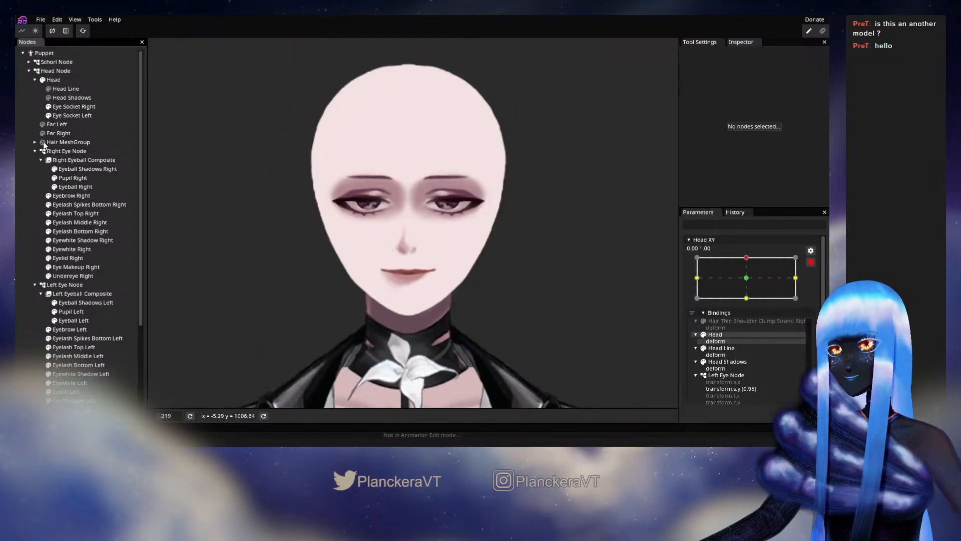
# - Reselect the Head part and fine-tune single mesh vertices along the lower cheek outline on the viewer's right
pyautogui.scroll(5, 388, 350)
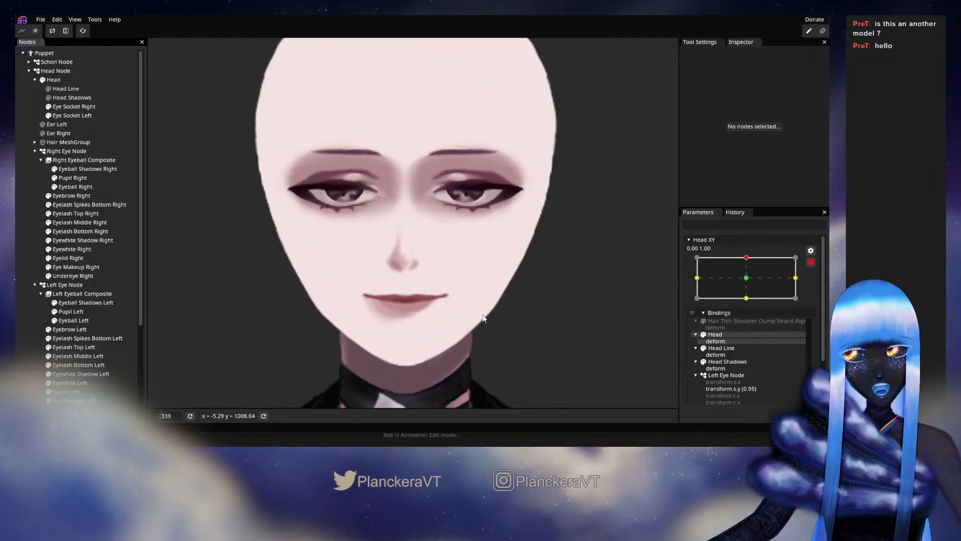
pyautogui.scroll(3, 531, 295)
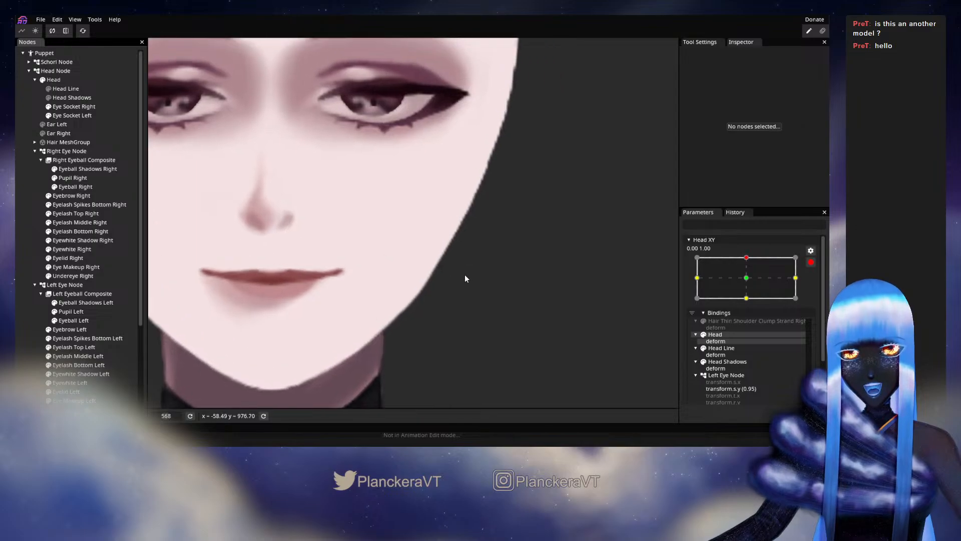
pyautogui.scroll(2, 465, 235)
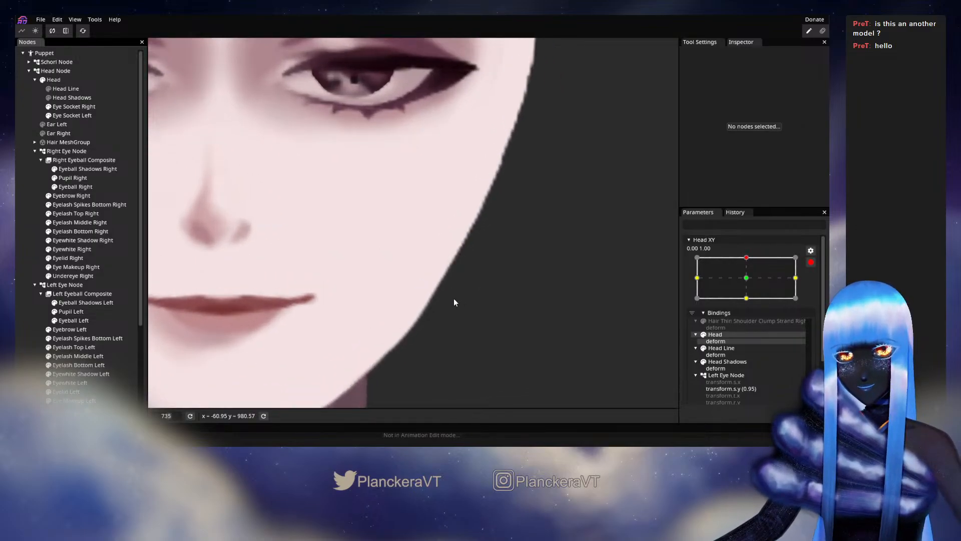
pyautogui.click(56, 82)
pyautogui.scroll(2, 464, 332)
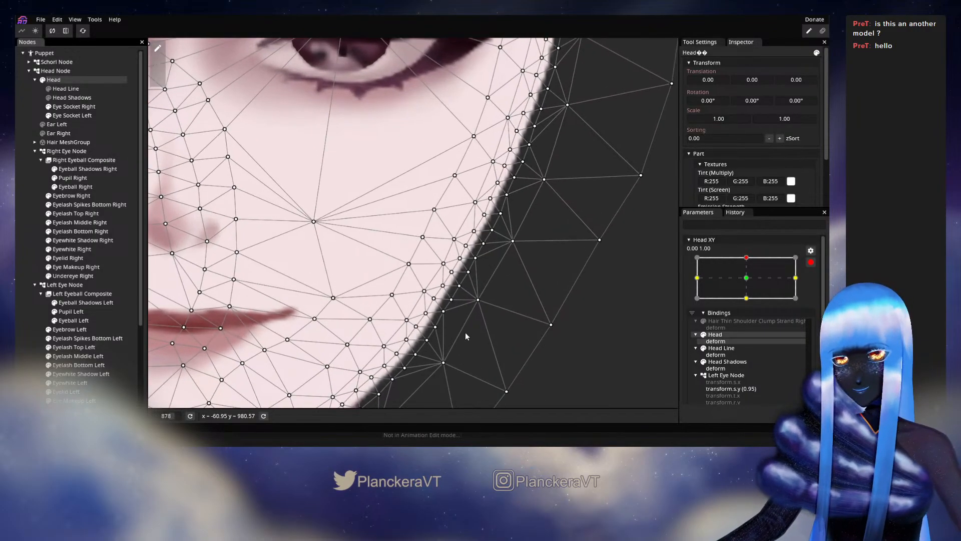
pyautogui.click(446, 273)
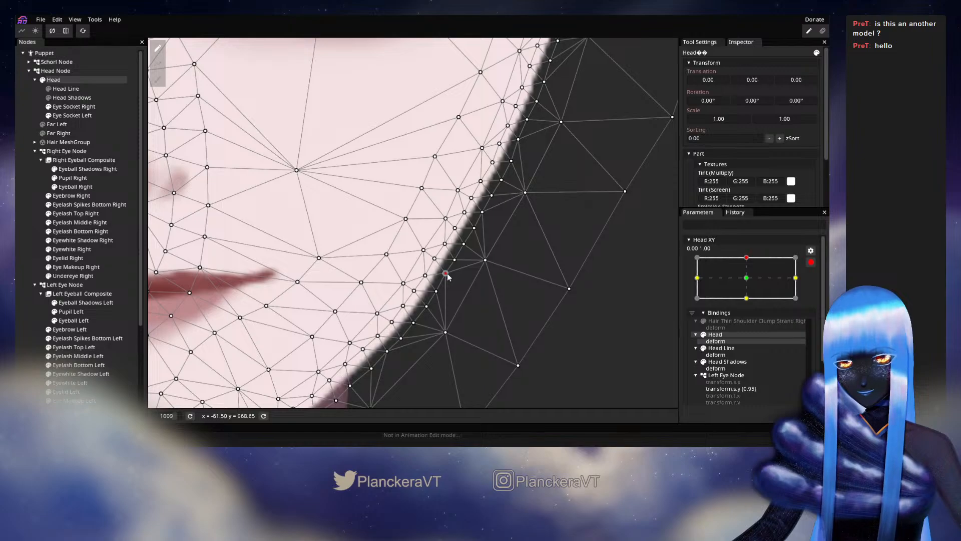
pyautogui.click(454, 260)
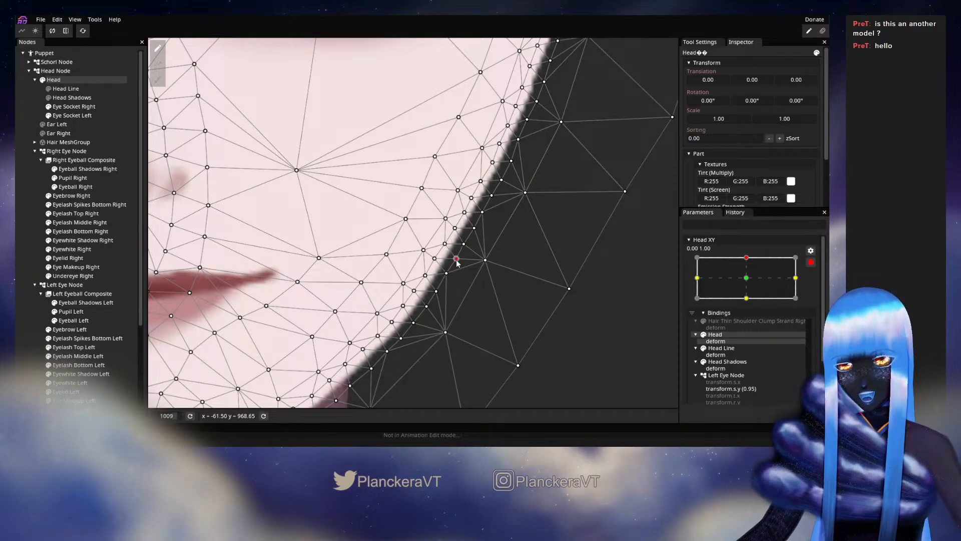
pyautogui.click(464, 242)
pyautogui.moveTo(474, 229); pyautogui.dragTo(495, 241)
pyautogui.click(484, 214)
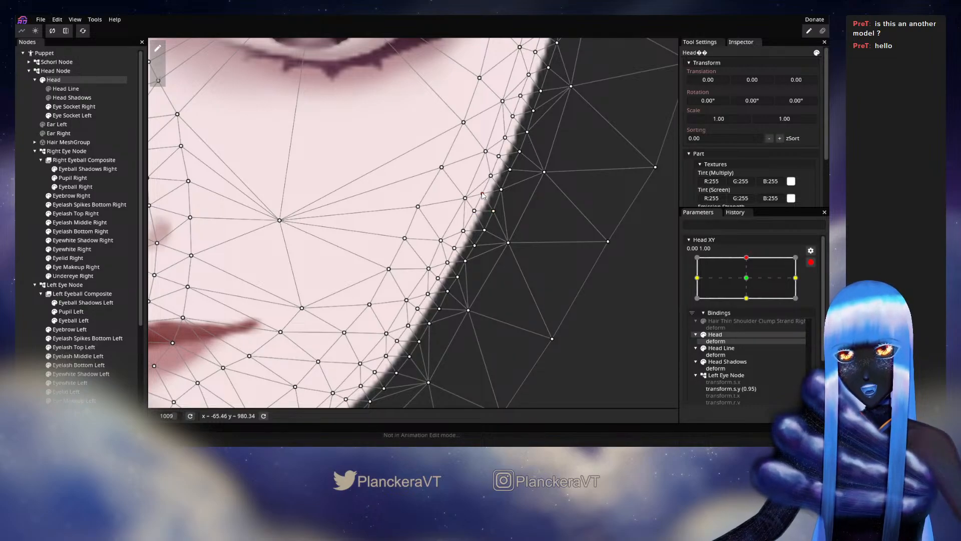
# - Adjust single Head mesh vertices along the cheek outline on the viewer's left, working up from mouth to eye level
pyautogui.moveTo(246, 300); pyautogui.dragTo(503, 277)
pyautogui.moveTo(174, 318); pyautogui.dragTo(505, 310)
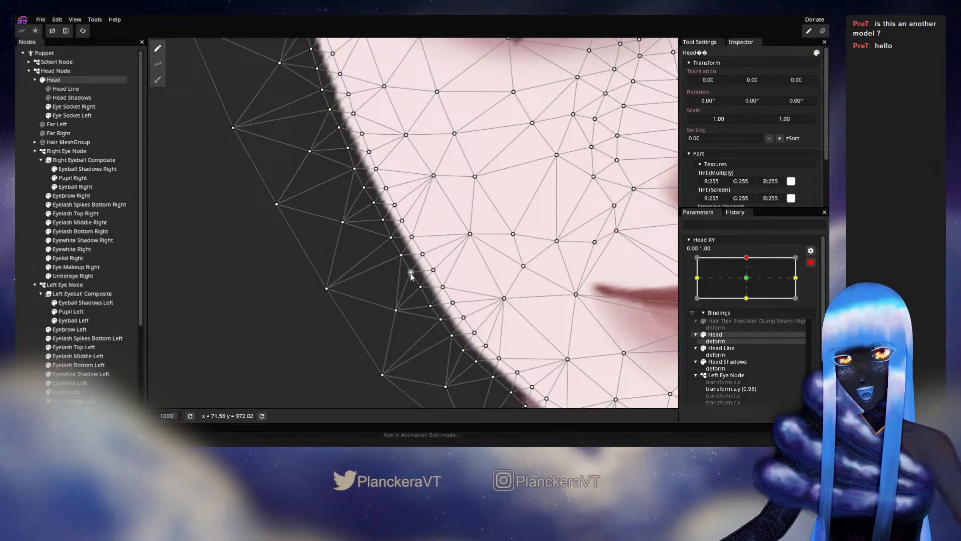
pyautogui.moveTo(411, 273); pyautogui.dragTo(408, 275)
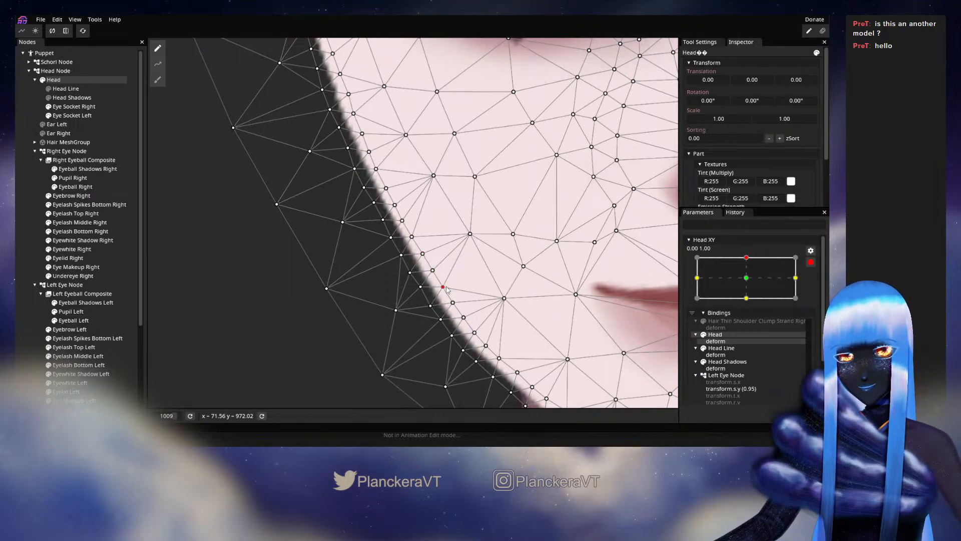
pyautogui.moveTo(382, 272); pyautogui.dragTo(388, 299)
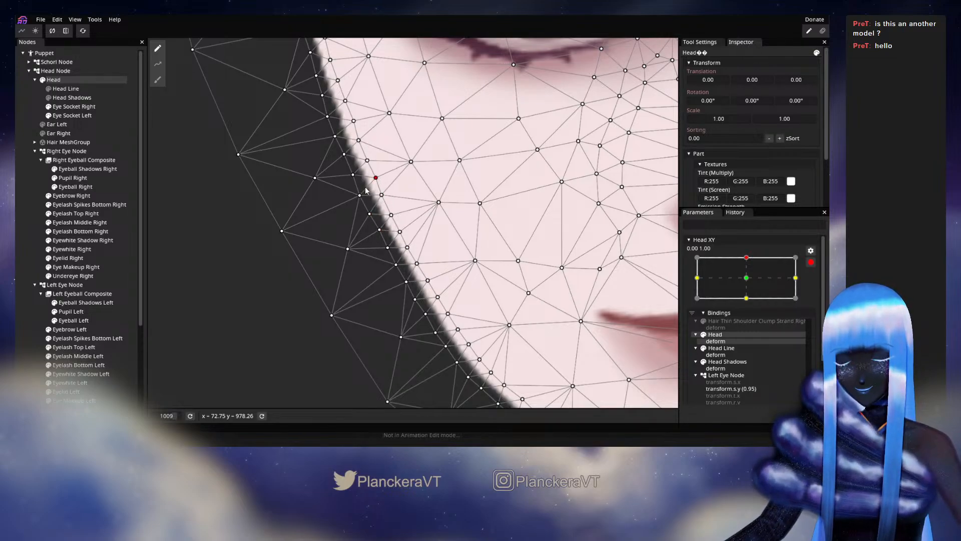
pyautogui.moveTo(359, 195); pyautogui.dragTo(371, 294)
pyautogui.moveTo(345, 202); pyautogui.dragTo(347, 201)
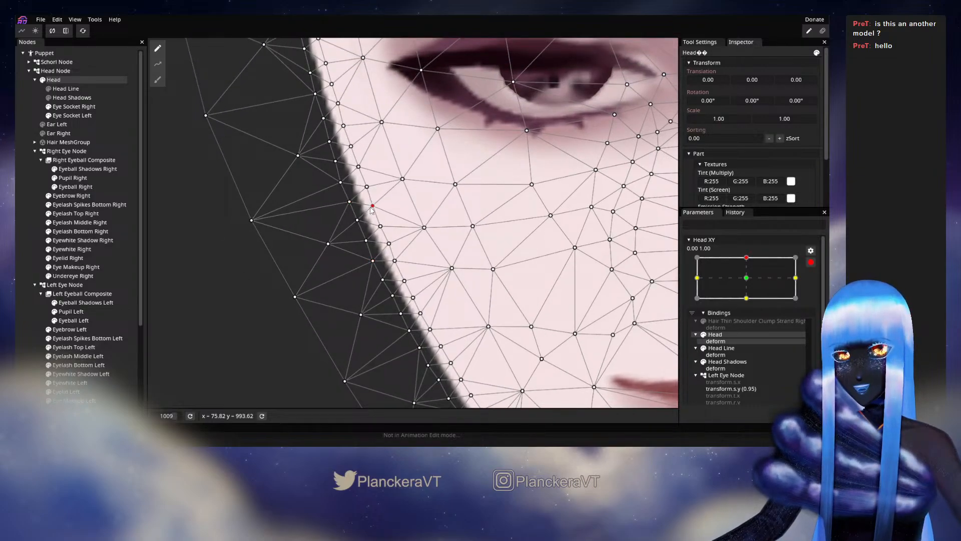
# - Move the Head mesh vertex along the character's right cheek edge to refine the contour, then deselect the mesh to check the face
pyautogui.moveTo(385, 227); pyautogui.dragTo(387, 226)
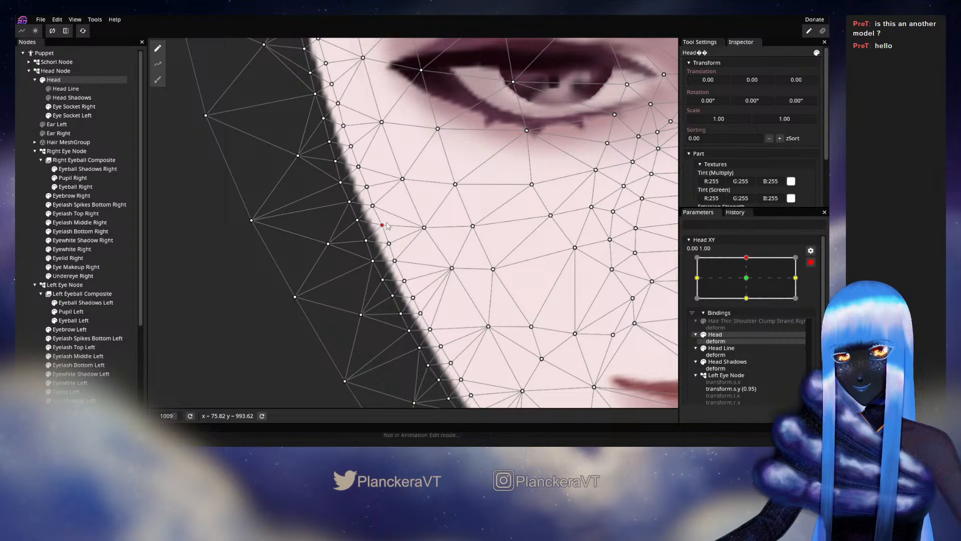
pyautogui.click(40, 193)
pyautogui.scroll(-8, 470, 313)
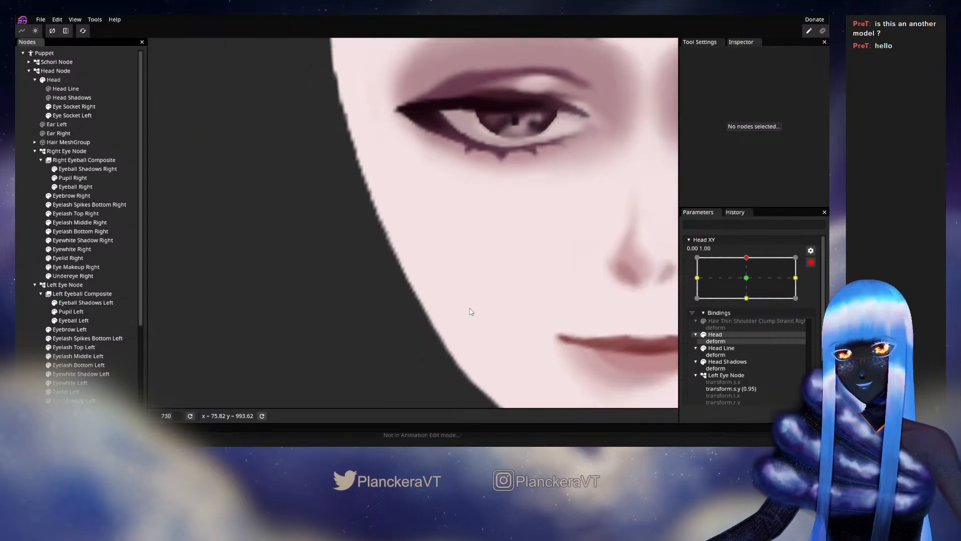
pyautogui.moveTo(568, 278); pyautogui.dragTo(455, 277)
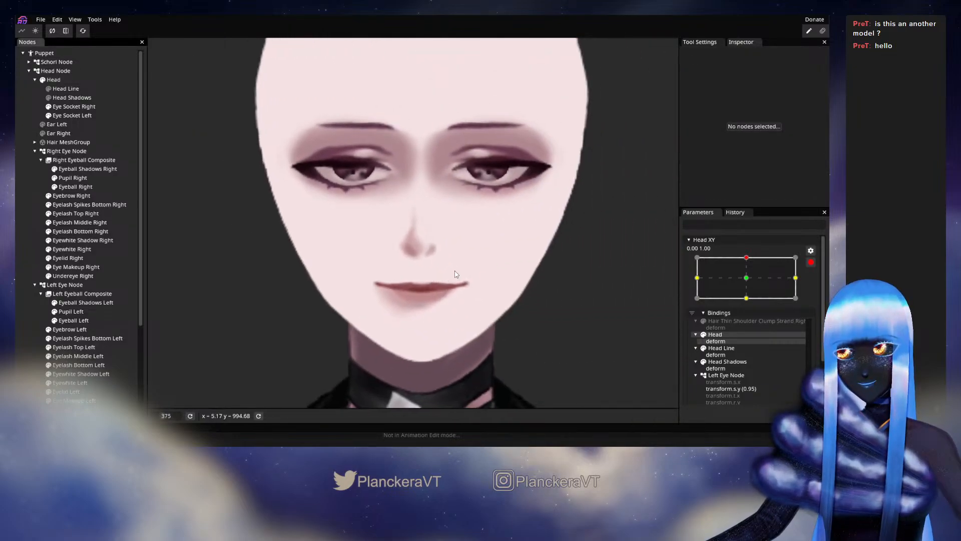
pyautogui.scroll(-1, 455, 273)
pyautogui.scroll(-1, 455, 273)
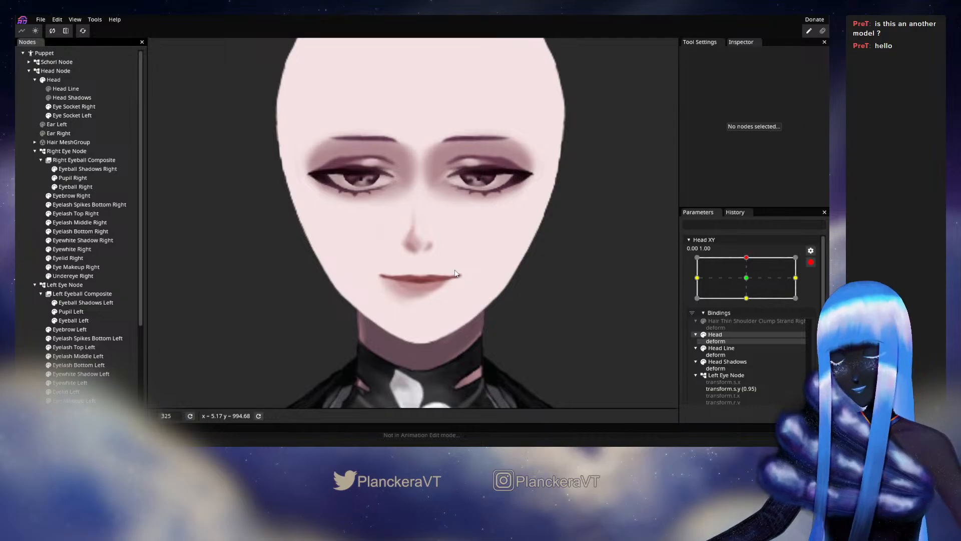
# - Copy the Head deform binding to the Head Line at the upward Head XY keypoint
pyautogui.rightClick(717, 337)
pyautogui.moveTo(739, 417)
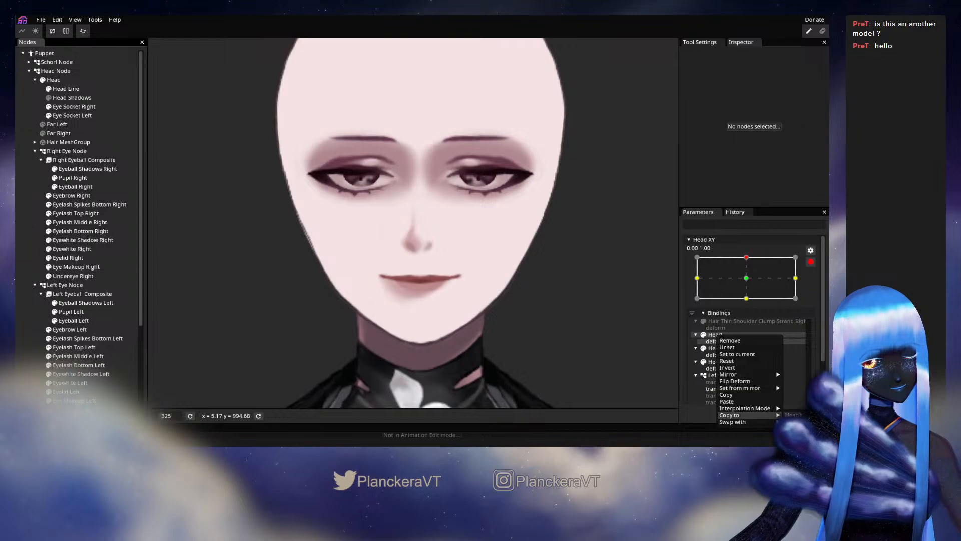
pyautogui.click(795, 415)
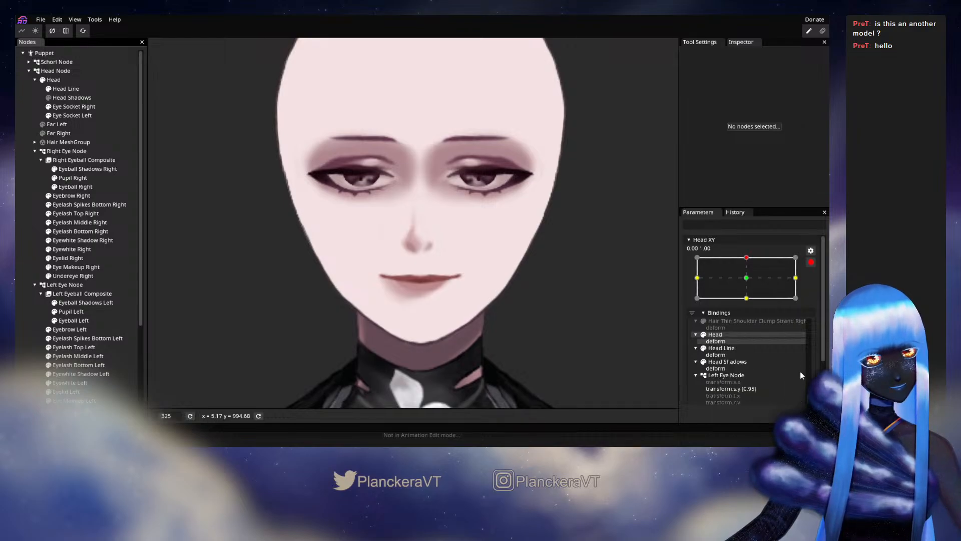
# - Disarm Head XY, make the Head Shadows layer visible and preview the face around the parameter's upward keypoint
pyautogui.click(810, 263)
pyautogui.click(54, 79)
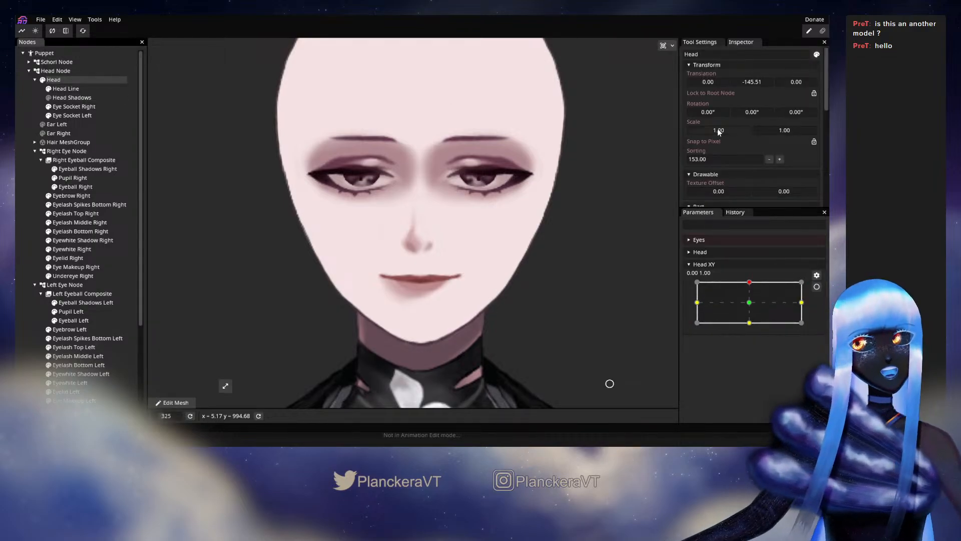
pyautogui.moveTo(748, 282)
pyautogui.mouseDown()
pyautogui.moveTo(713, 303)
pyautogui.moveTo(749, 280)
pyautogui.mouseUp()
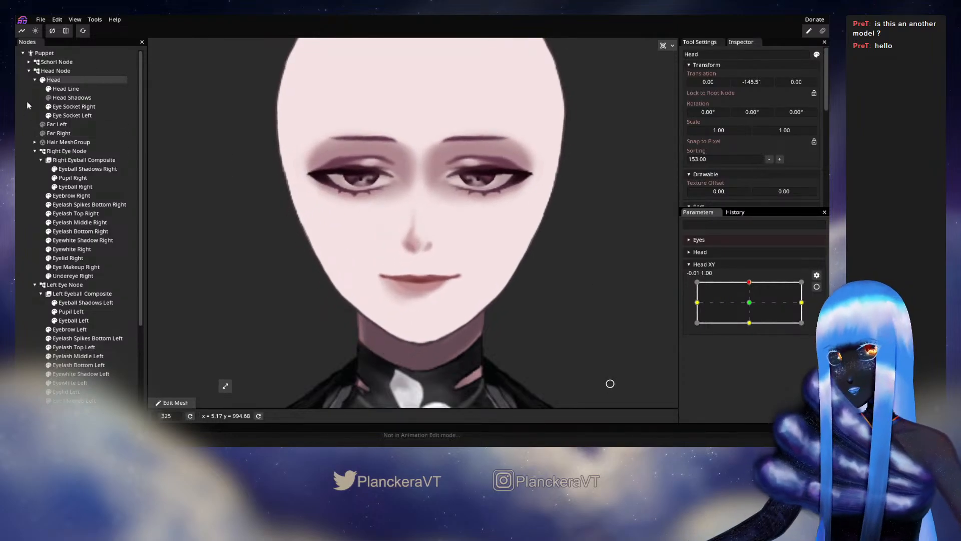
pyautogui.click(49, 98)
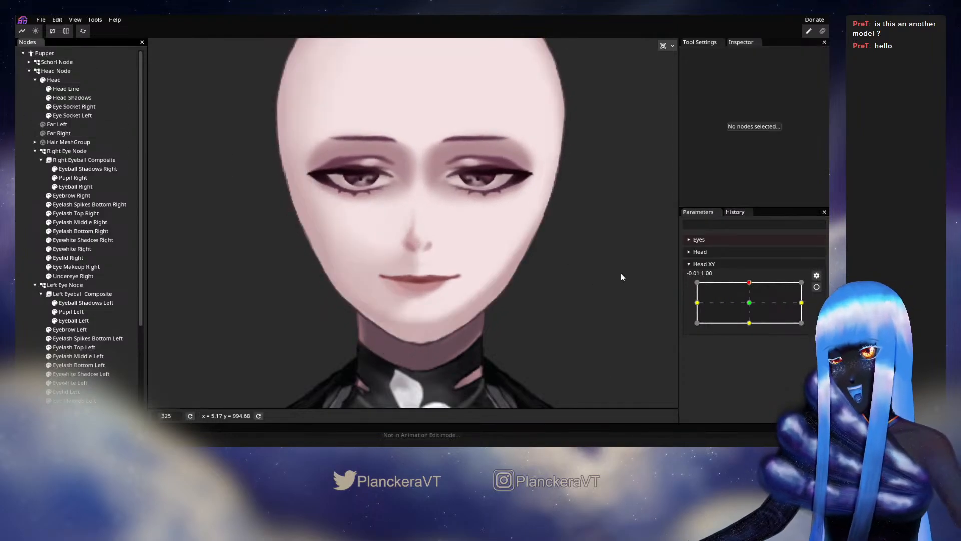
pyautogui.moveTo(749, 282)
pyautogui.mouseDown()
pyautogui.moveTo(749, 299)
pyautogui.moveTo(748, 267)
pyautogui.mouseUp()
# - Arm Head XY at 0.00, 1.00 and set up a Circle Brush of size 31 for deforming the Head Shadows mesh
pyautogui.click(816, 286)
pyautogui.scroll(-1, 691, 284)
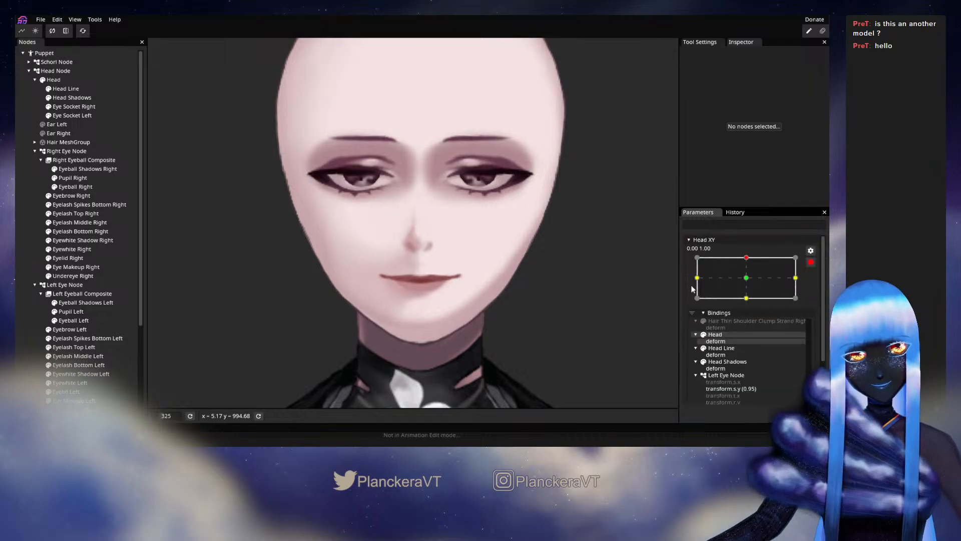
pyautogui.scroll(3, 537, 298)
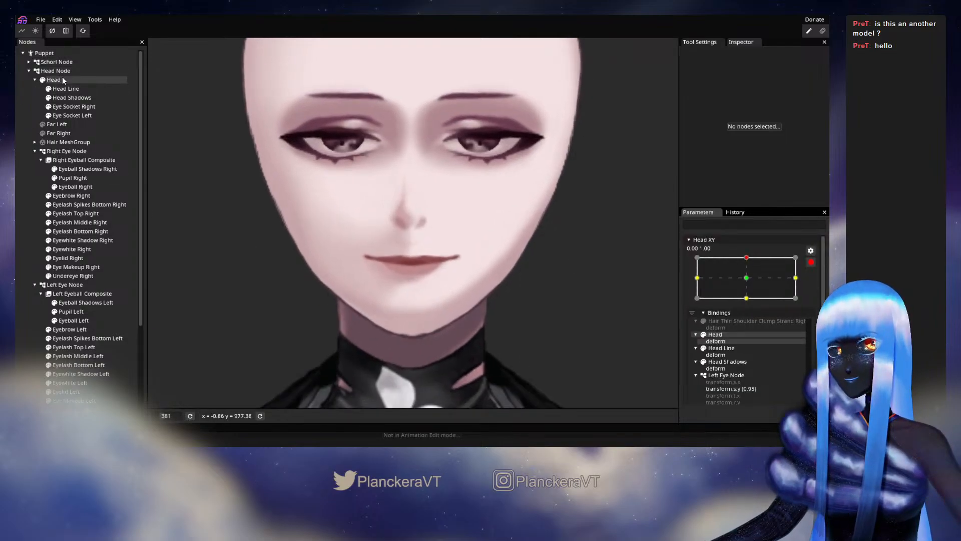
pyautogui.click(61, 98)
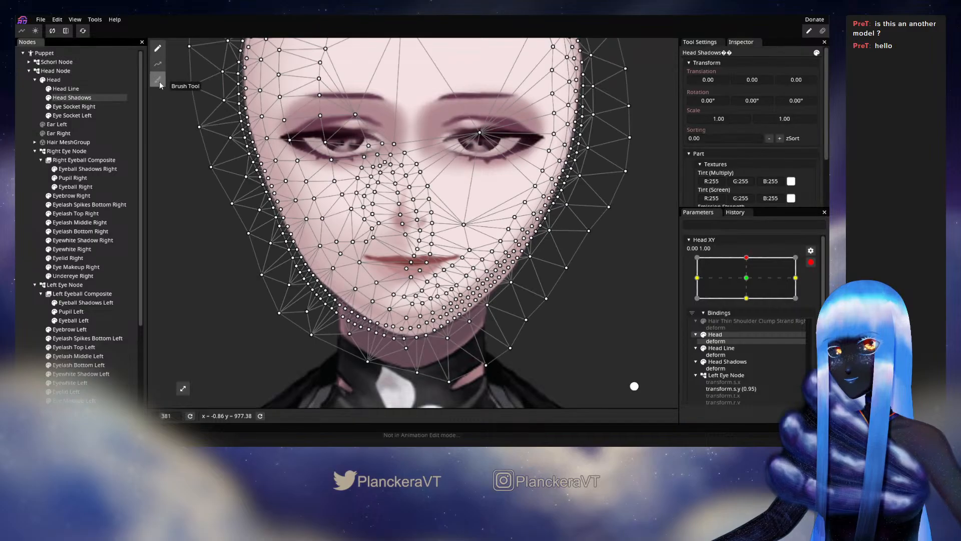
pyautogui.click(159, 81)
pyautogui.moveTo(662, 225); pyautogui.dragTo(553, 235)
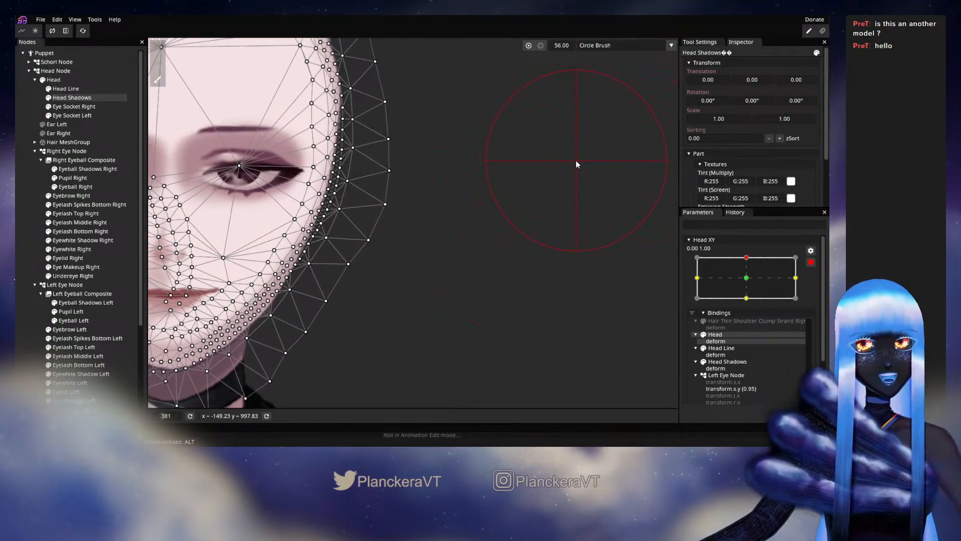
pyautogui.moveTo(376, 252); pyautogui.dragTo(518, 244)
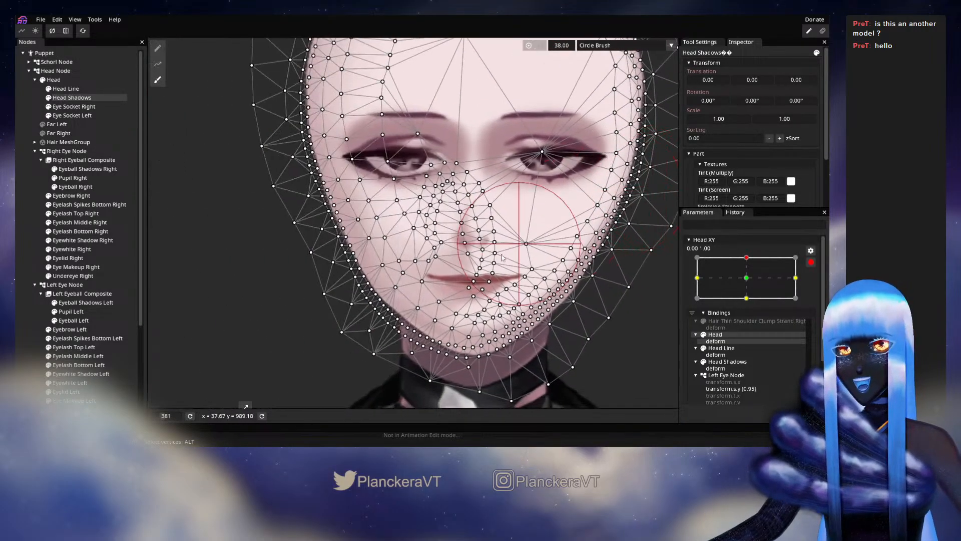
pyautogui.moveTo(664, 246); pyautogui.dragTo(583, 246)
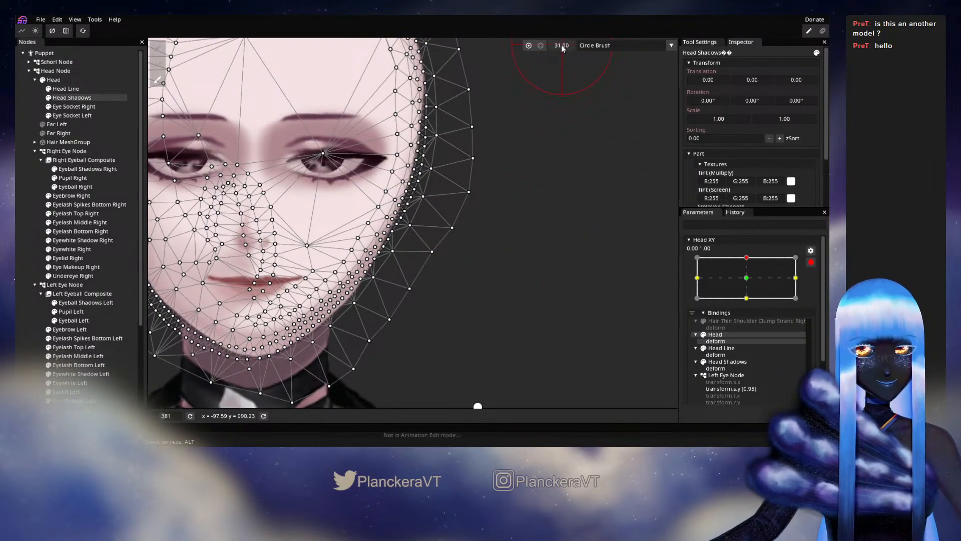
pyautogui.moveTo(405, 220); pyautogui.dragTo(553, 216)
pyautogui.scroll(2, 421, 265)
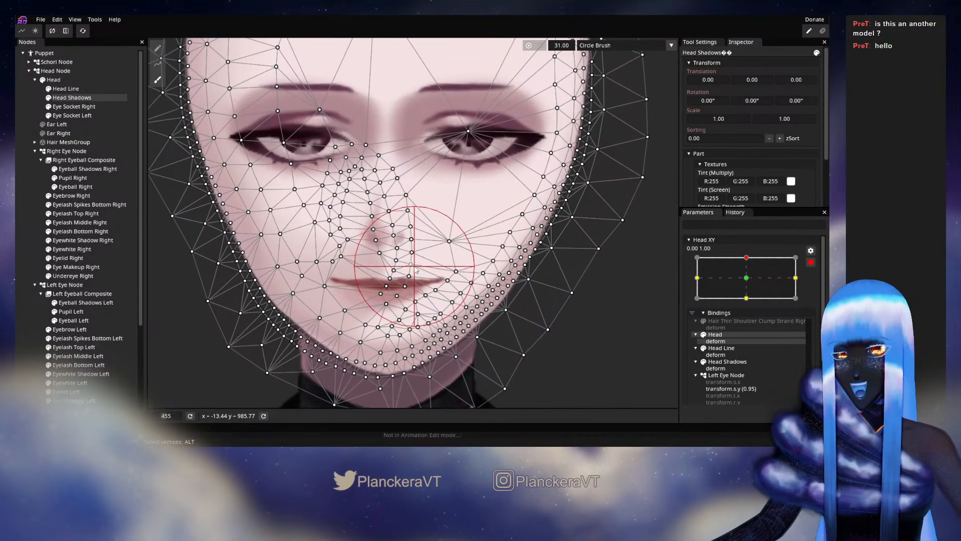
# - Brush the Head Shadows mesh along the character's right jaw to fit the shading to the head contour
pyautogui.moveTo(316, 250)
pyautogui.mouseDown()
pyautogui.moveTo(404, 267)
pyautogui.moveTo(390, 272)
pyautogui.moveTo(390, 261)
pyautogui.moveTo(395, 302)
pyautogui.moveTo(393, 236)
pyautogui.moveTo(348, 212)
pyautogui.moveTo(336, 247)
pyautogui.moveTo(370, 153)
pyautogui.mouseUp()
pyautogui.scroll(1, 404, 269)
pyautogui.moveTo(378, 236); pyautogui.dragTo(358, 201)
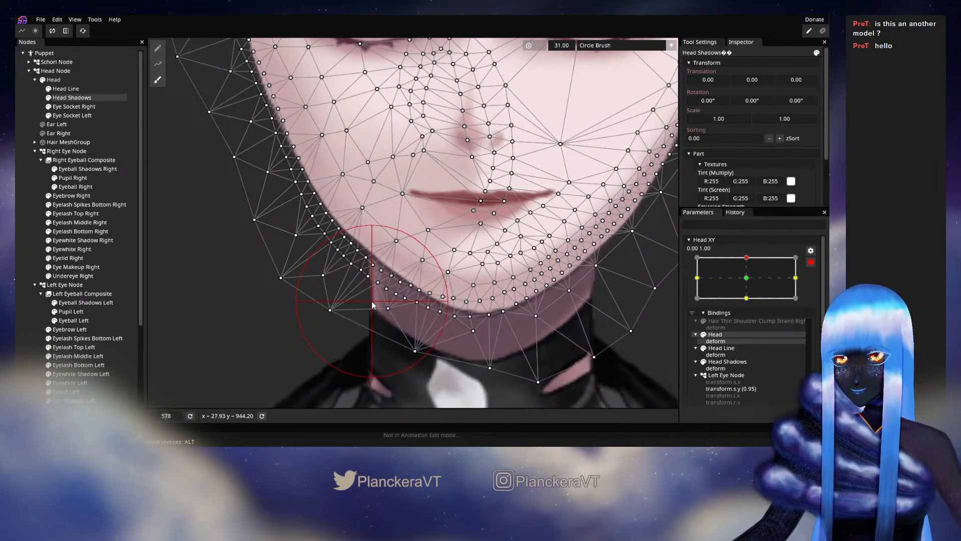
pyautogui.moveTo(371, 301); pyautogui.dragTo(368, 304)
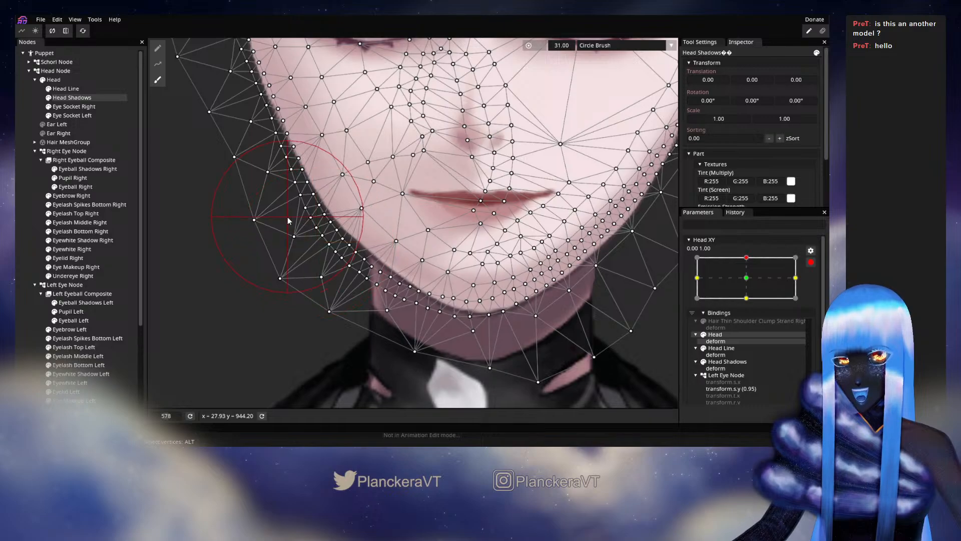
pyautogui.moveTo(279, 177); pyautogui.dragTo(288, 210)
# - Brush the Head Shadows vertices along the character's left jaw and cheek to follow the face edge
pyautogui.moveTo(635, 277)
pyautogui.mouseDown()
pyautogui.moveTo(500, 262)
pyautogui.moveTo(505, 287)
pyautogui.mouseUp()
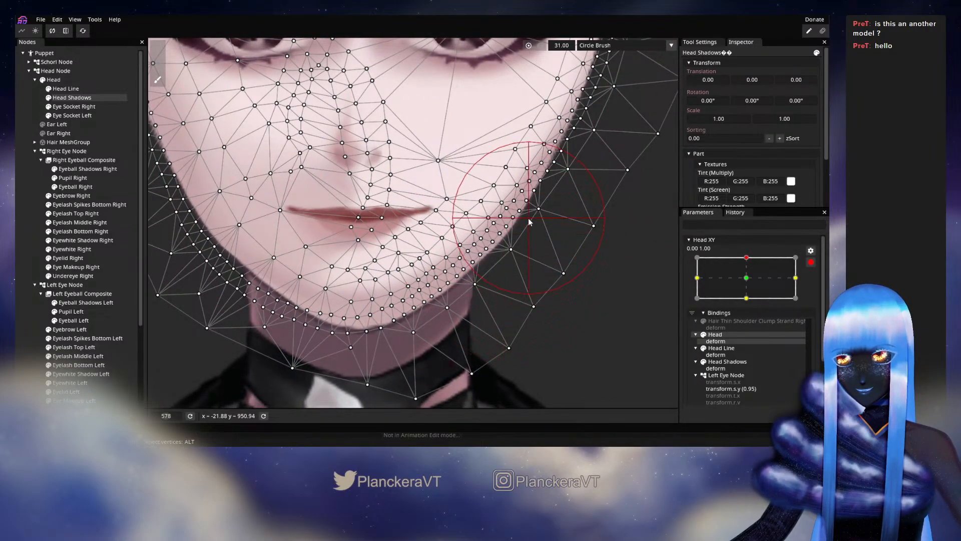
pyautogui.moveTo(570, 217)
pyautogui.mouseDown()
pyautogui.moveTo(526, 319)
pyautogui.moveTo(560, 216)
pyautogui.mouseUp()
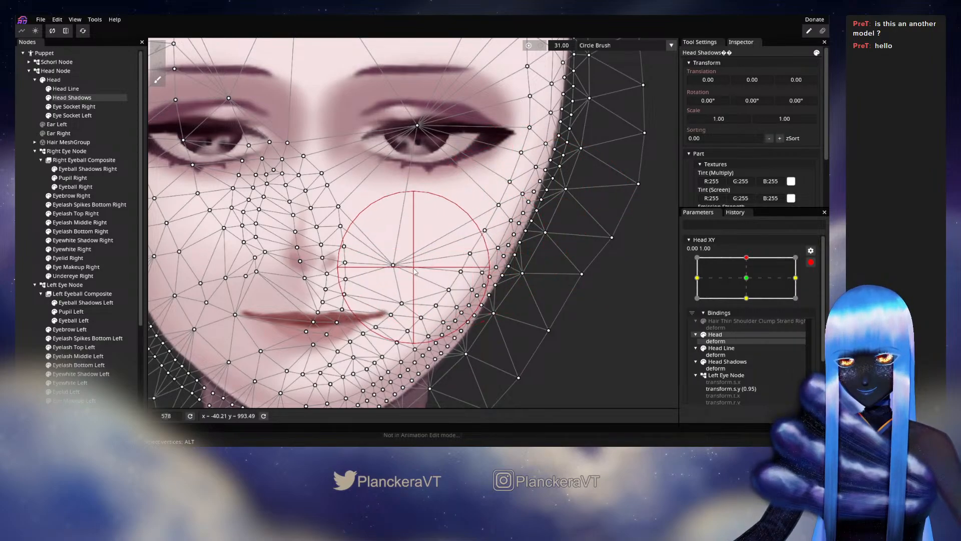
pyautogui.moveTo(415, 268); pyautogui.dragTo(456, 195)
pyautogui.moveTo(472, 286); pyautogui.dragTo(475, 289)
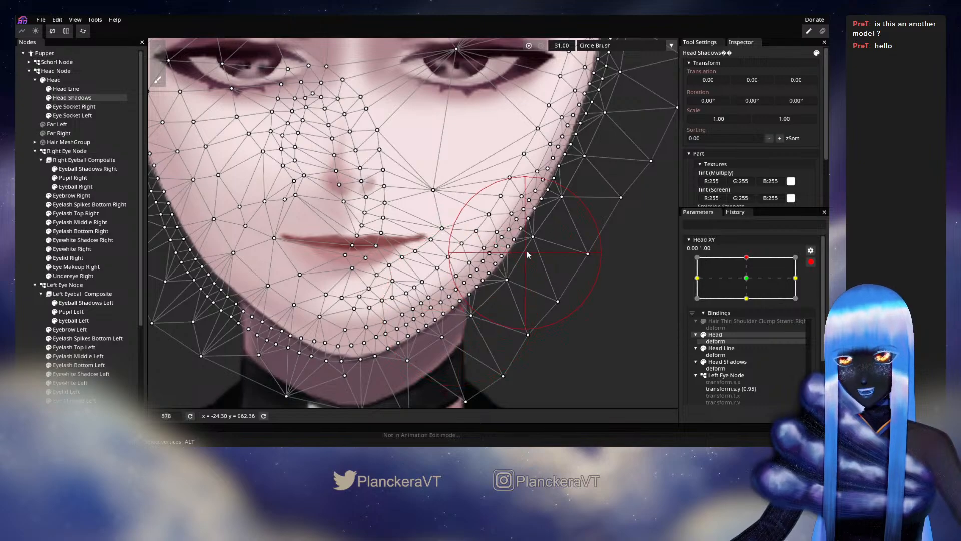
# - Refine the Head Shadows vertices along the character's right cheek with the brush
pyautogui.moveTo(246, 313); pyautogui.dragTo(339, 301)
pyautogui.moveTo(273, 239); pyautogui.dragTo(300, 283)
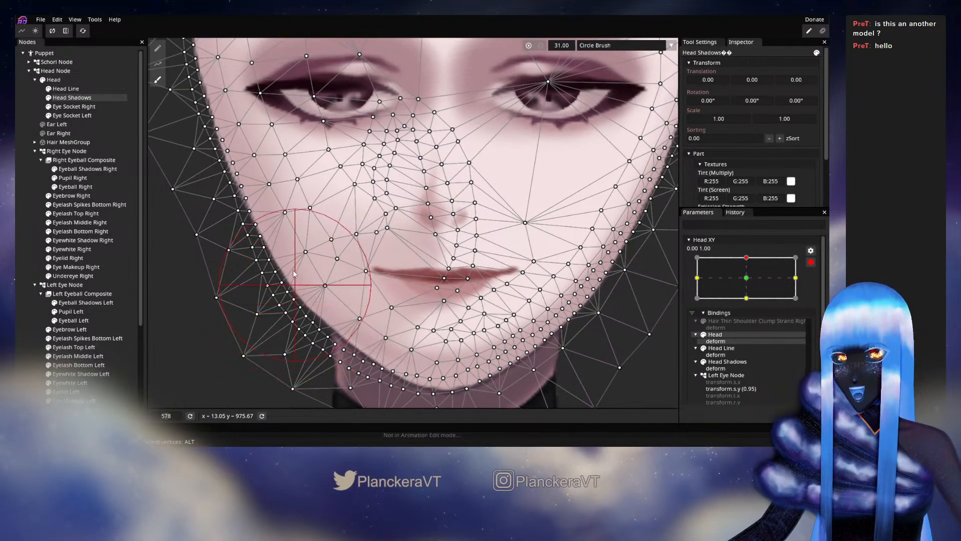
pyautogui.moveTo(271, 233); pyautogui.dragTo(267, 234)
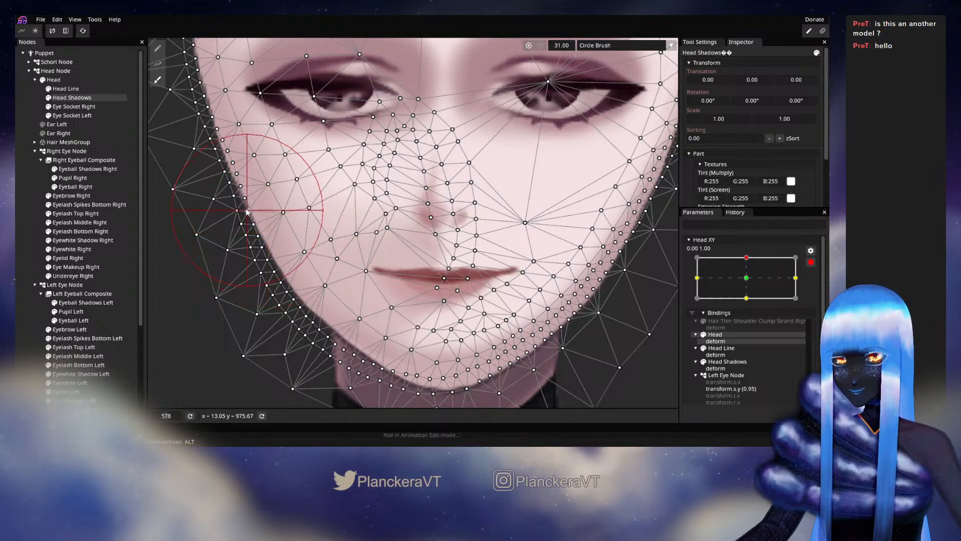
# - Deselect the shadow mesh, disarm Head XY and test the shading by moving the parameter near its upward keypoint
pyautogui.click(24, 220)
pyautogui.scroll(-5, 449, 278)
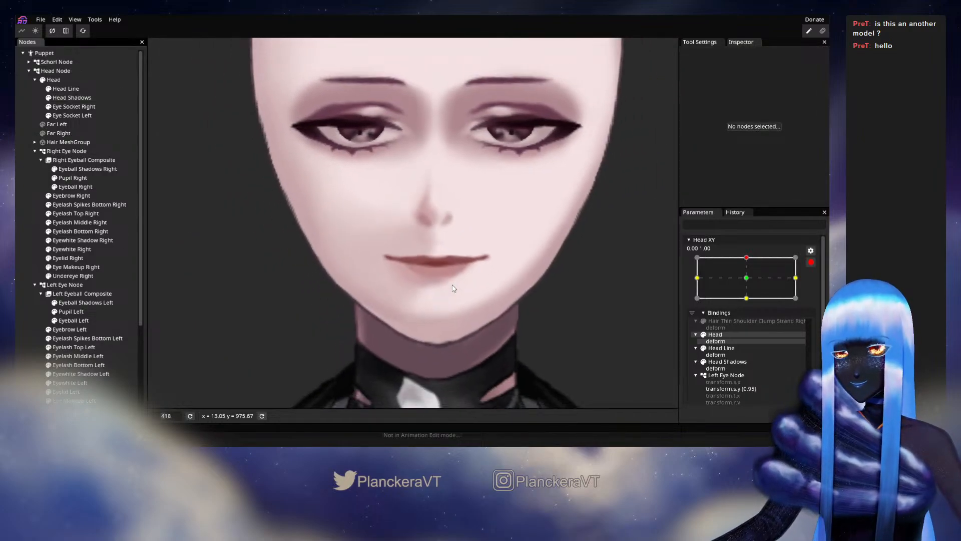
pyautogui.moveTo(526, 304); pyautogui.dragTo(530, 318)
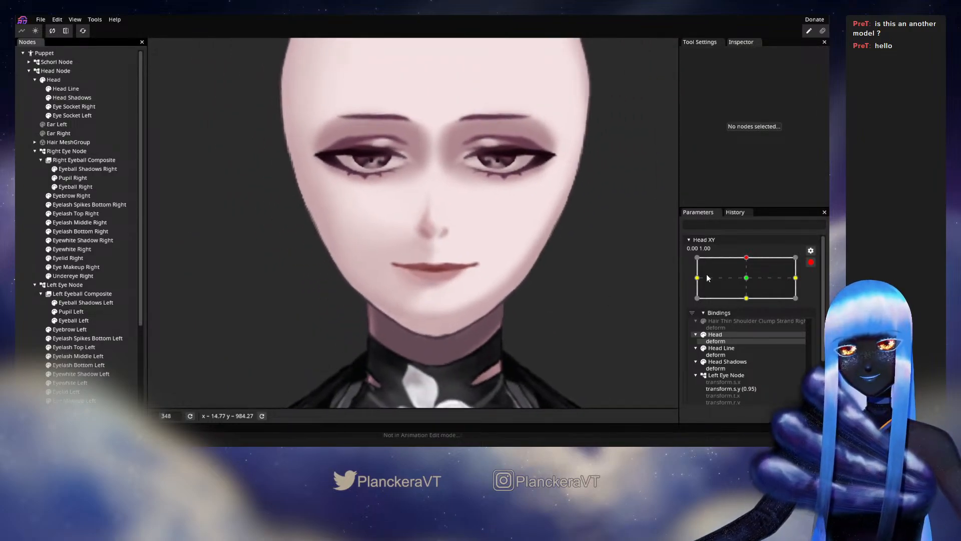
pyautogui.click(809, 266)
pyautogui.moveTo(750, 283)
pyautogui.mouseDown()
pyautogui.moveTo(749, 303)
pyautogui.moveTo(748, 284)
pyautogui.mouseUp()
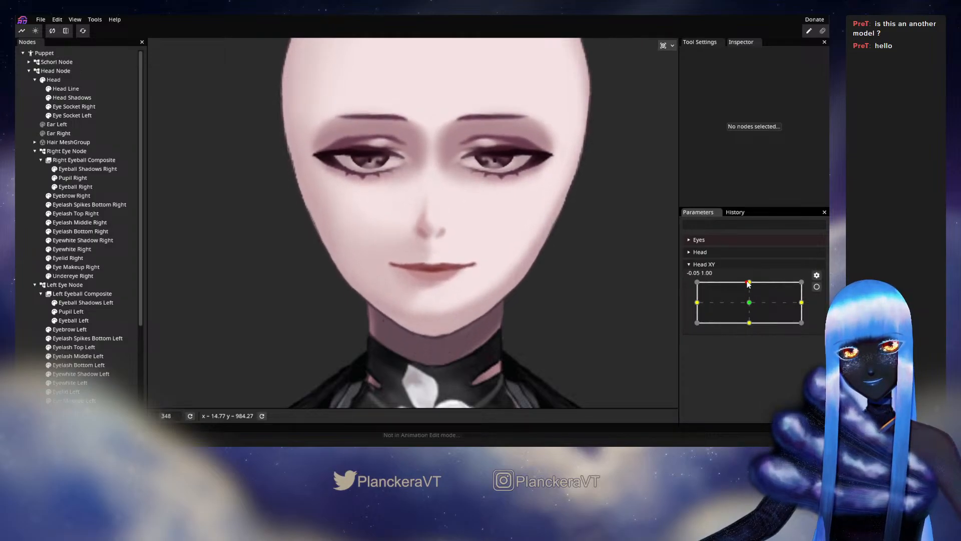
# - Re-arm Head XY, select Head Shadows and compare the nose shading at keypoints 0.00, 0.00 and 0.00, 1.00
pyautogui.click(817, 288)
pyautogui.scroll(8, 422, 292)
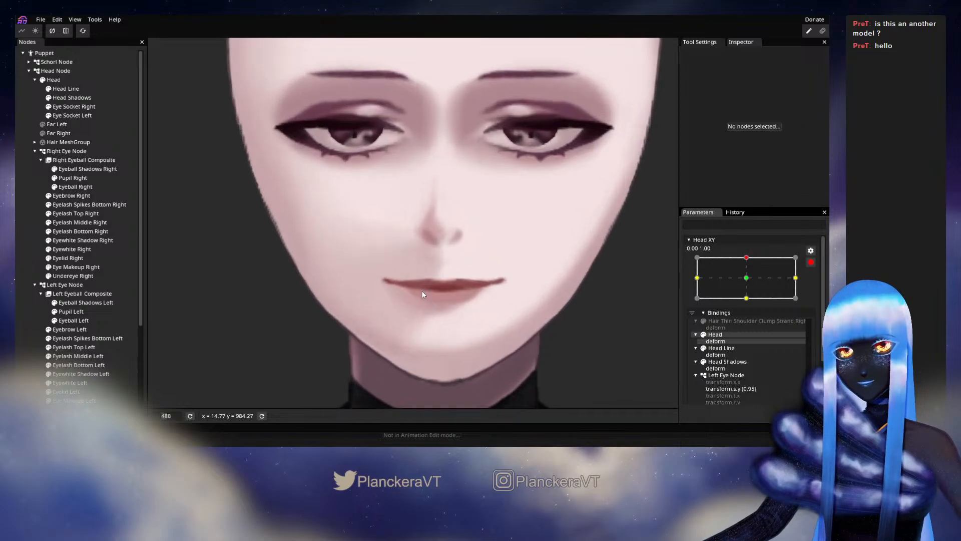
pyautogui.scroll(1, 415, 300)
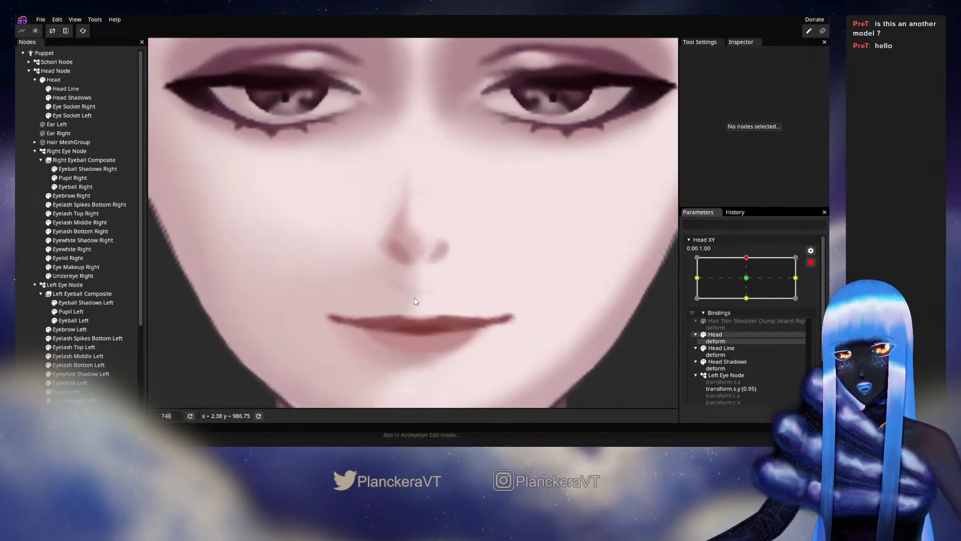
pyautogui.click(70, 98)
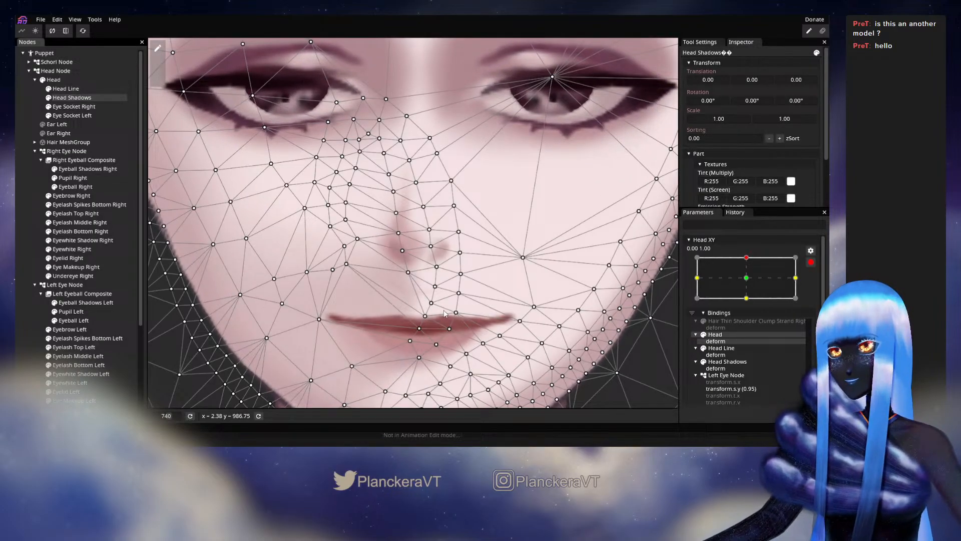
pyautogui.moveTo(443, 319); pyautogui.dragTo(431, 290)
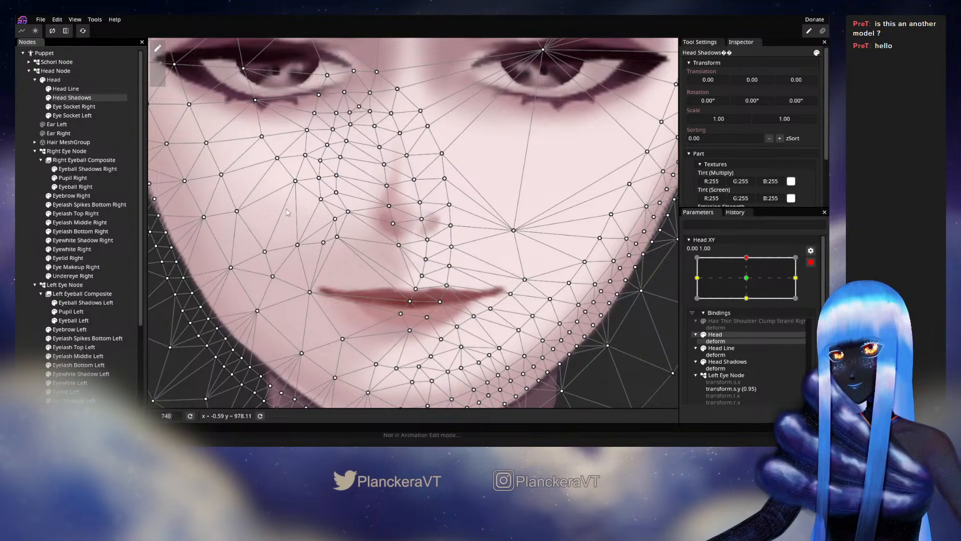
pyautogui.click(743, 280)
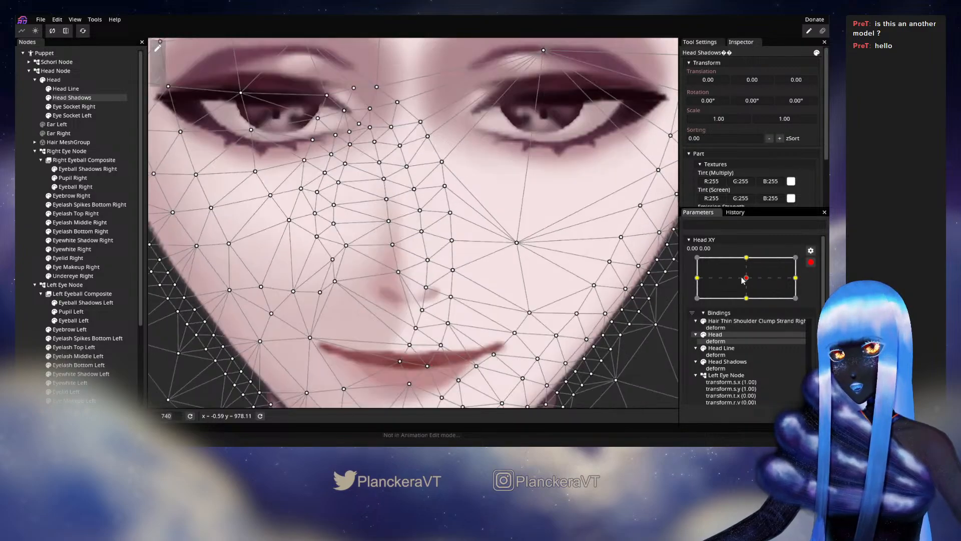
pyautogui.click(746, 257)
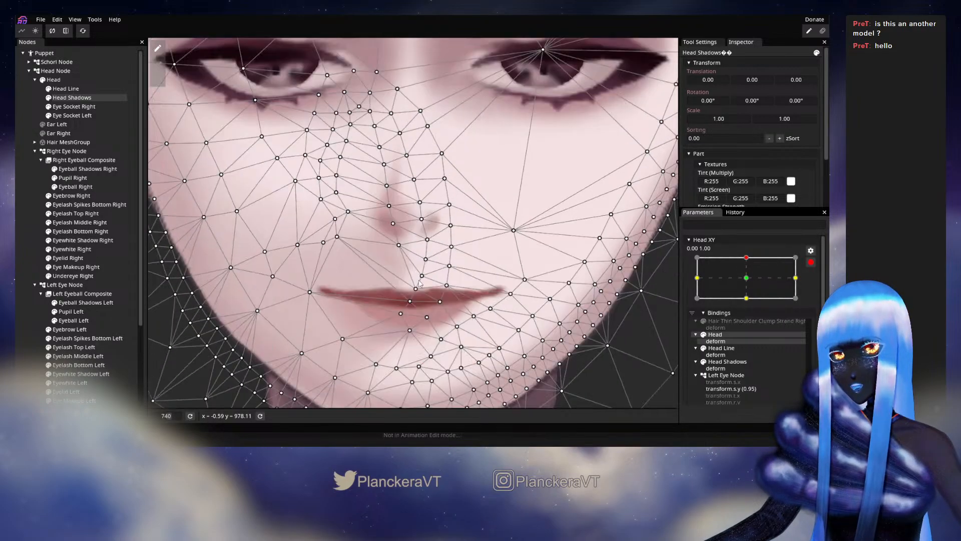
# - Brush the Head Shadows vertices around the nose and upper lip upward, then switch back to individual vertex editing
pyautogui.click(159, 79)
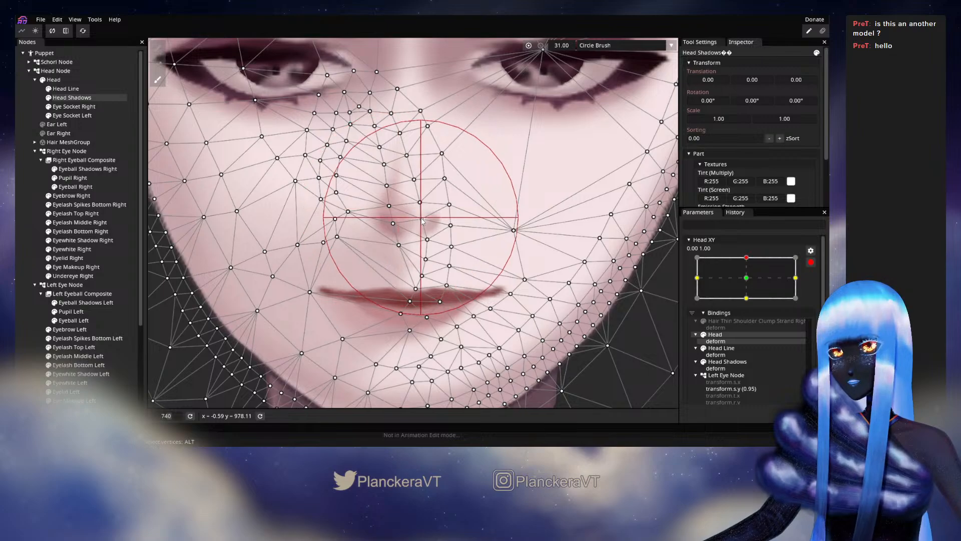
pyautogui.moveTo(422, 220); pyautogui.dragTo(431, 195)
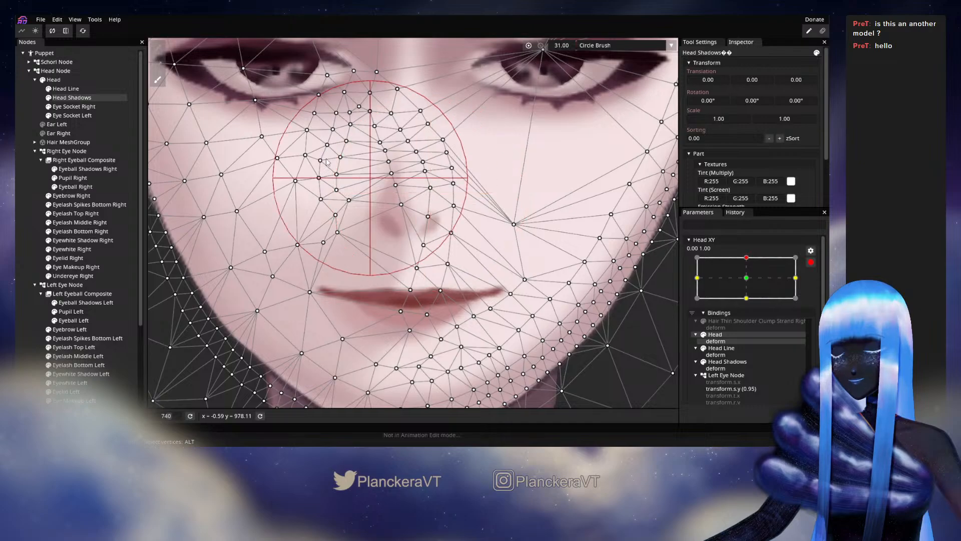
pyautogui.click(158, 48)
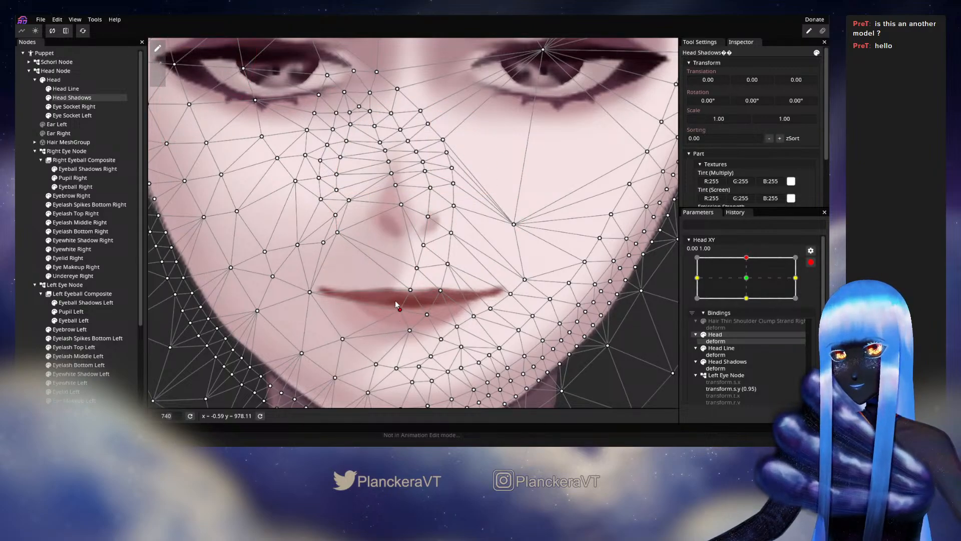
# - Raise the Head Shadows vertex at the centre of the upper lip, then disarm Head XY and test its upward position
pyautogui.moveTo(395, 304); pyautogui.dragTo(409, 292)
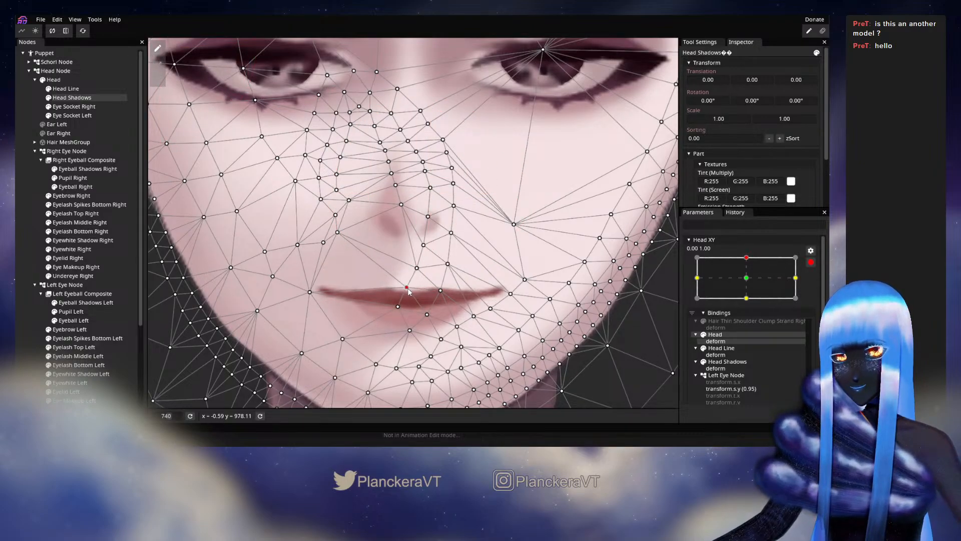
pyautogui.click(26, 234)
pyautogui.scroll(-5, 454, 258)
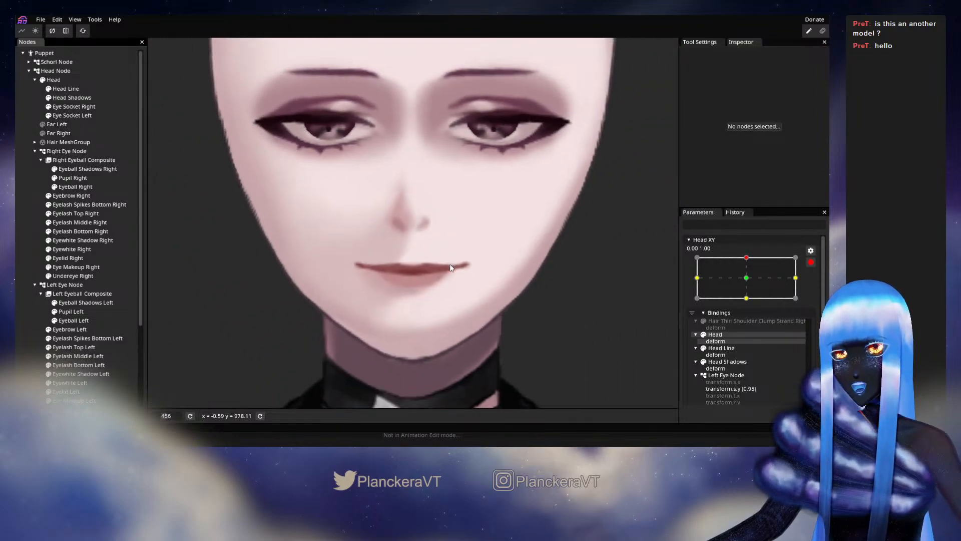
pyautogui.scroll(-6, 451, 268)
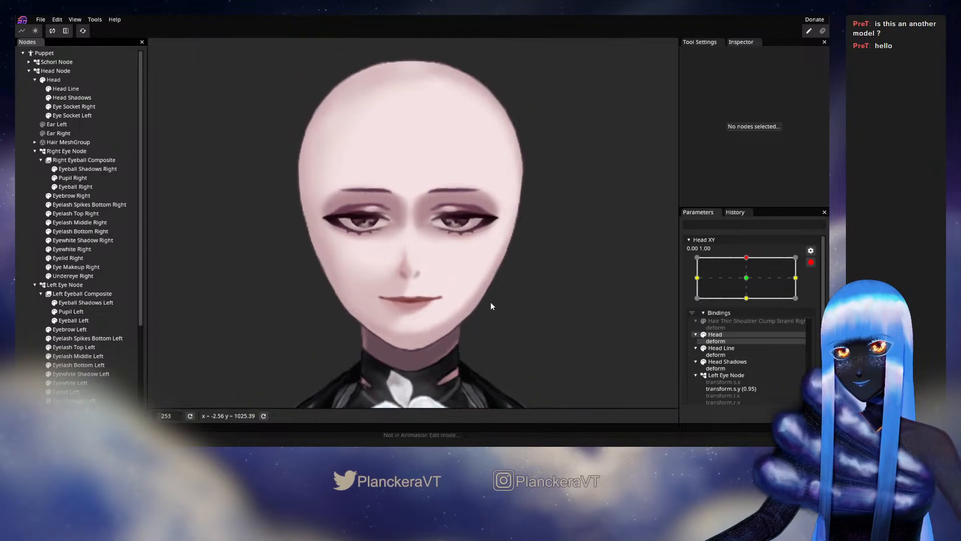
pyautogui.scroll(-1, 490, 306)
pyautogui.click(812, 263)
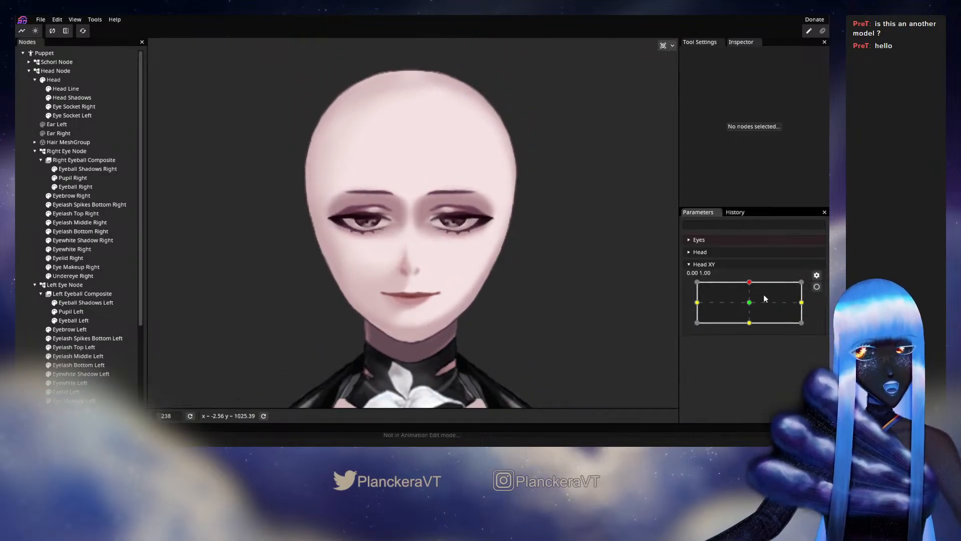
pyautogui.moveTo(749, 283); pyautogui.dragTo(747, 283)
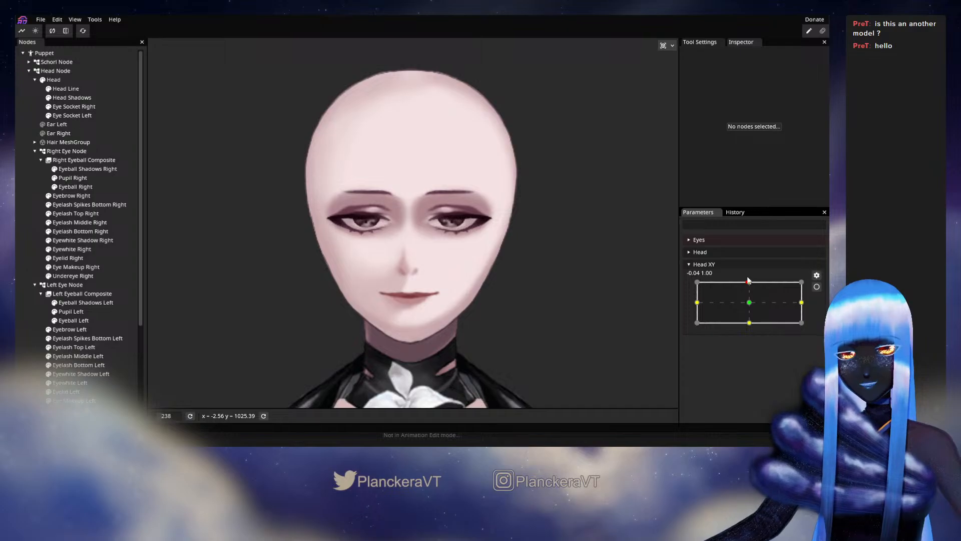
# - Re-arm Head XY, set the Mouth Node's vertical translation to -23.00, then disarm the parameter and test the upward motion
pyautogui.click(817, 287)
pyautogui.scroll(-4, 91, 339)
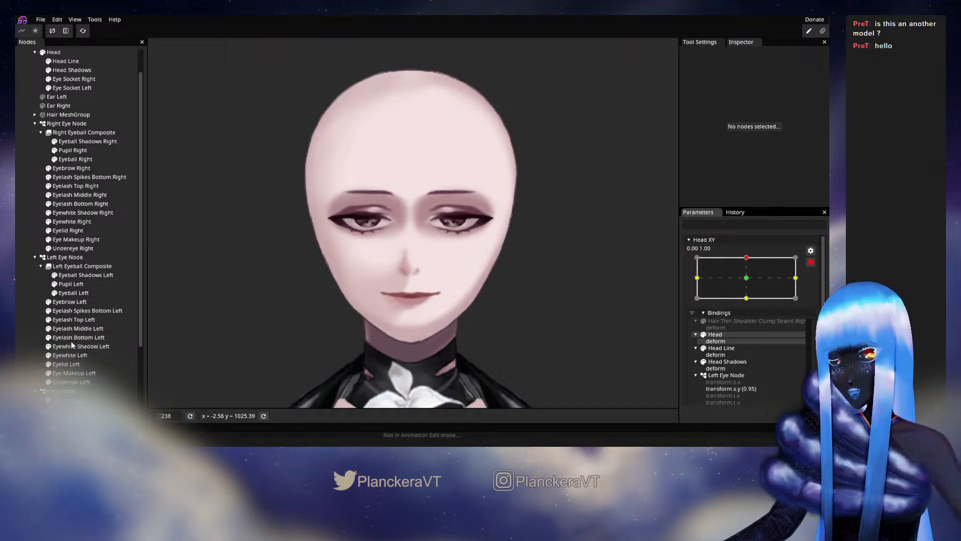
pyautogui.click(61, 351)
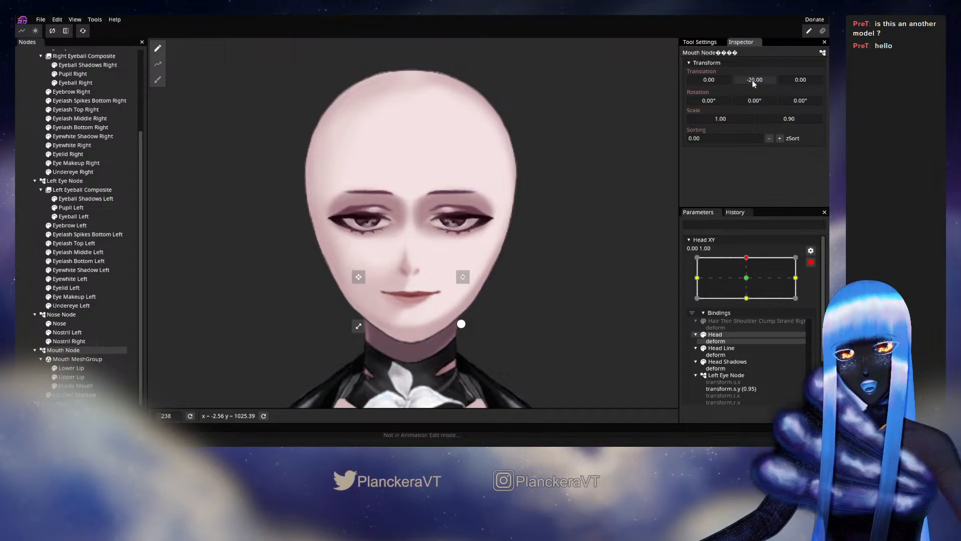
pyautogui.moveTo(754, 84); pyautogui.dragTo(753, 84)
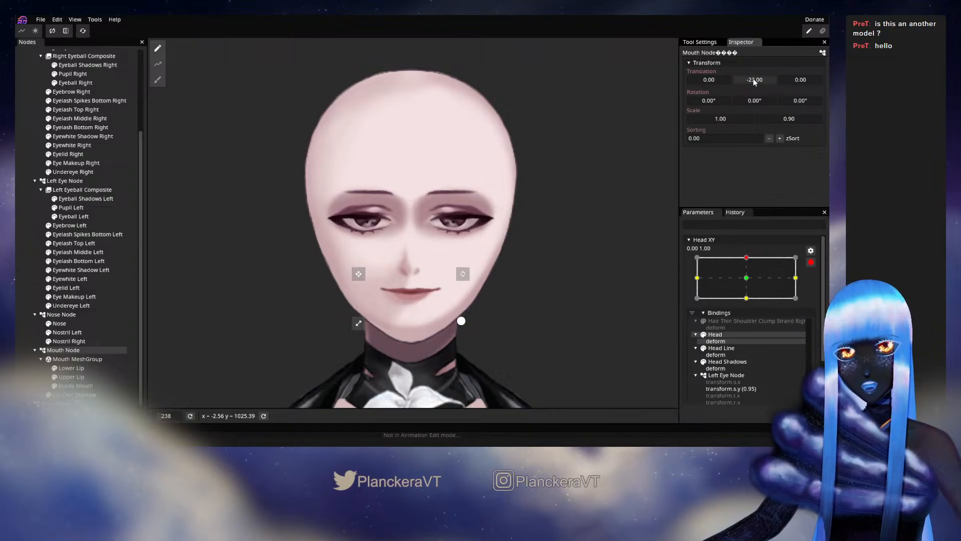
pyautogui.click(21, 293)
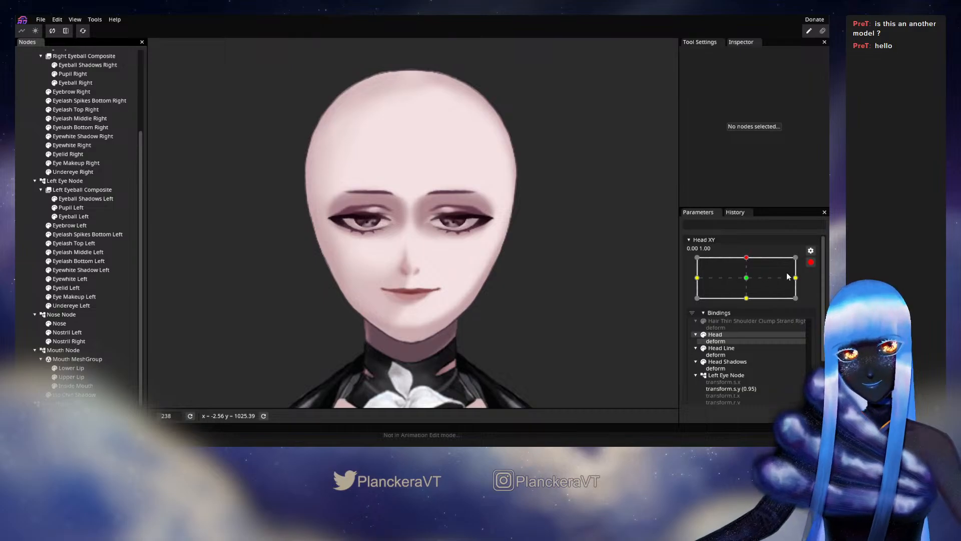
pyautogui.click(811, 262)
pyautogui.moveTo(751, 284)
pyautogui.mouseDown()
pyautogui.moveTo(748, 307)
pyautogui.moveTo(751, 281)
pyautogui.mouseUp()
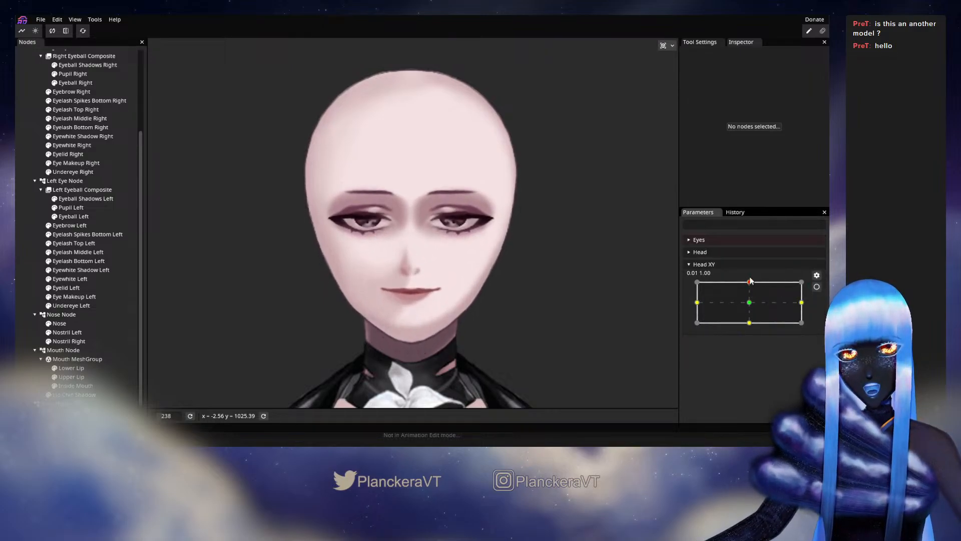
# - Set the vertical translation of both Nose Node and Mouth Node to -24.00 at the upward Head XY keypoint and preview the motion
pyautogui.click(816, 287)
pyautogui.click(61, 314)
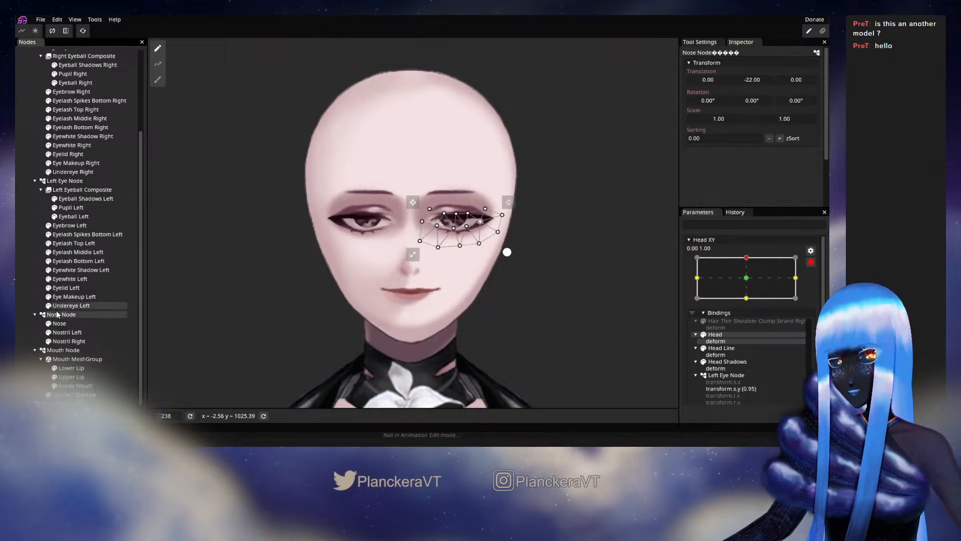
pyautogui.click(753, 81)
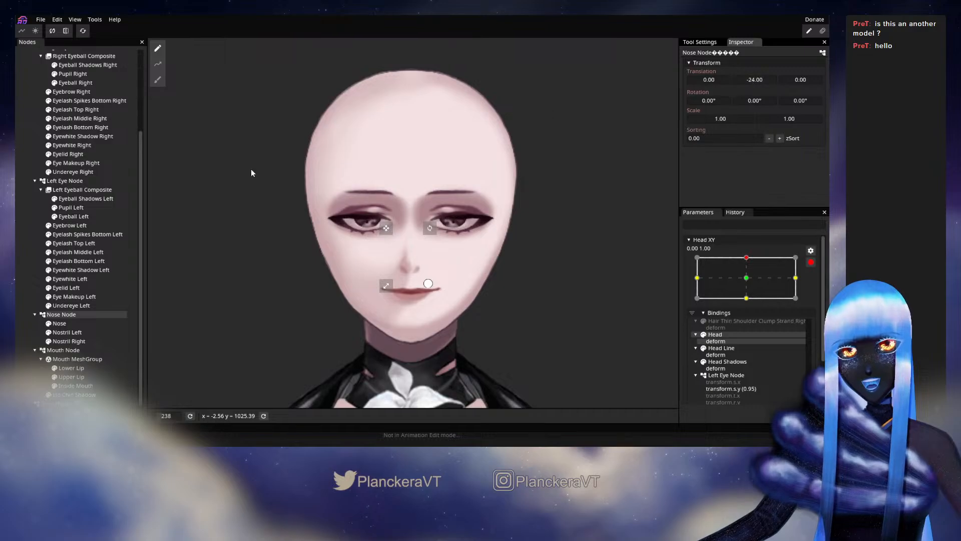
pyautogui.click(63, 350)
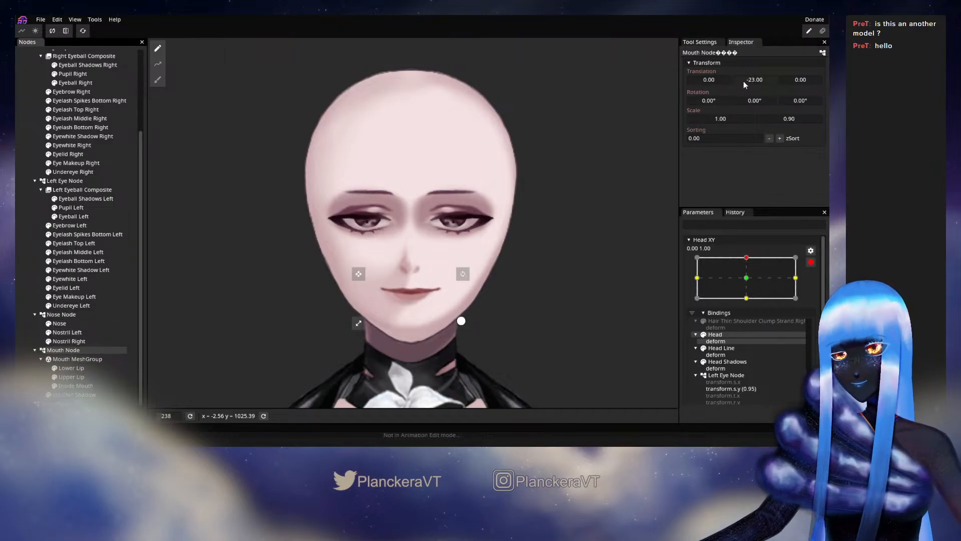
pyautogui.click(756, 80)
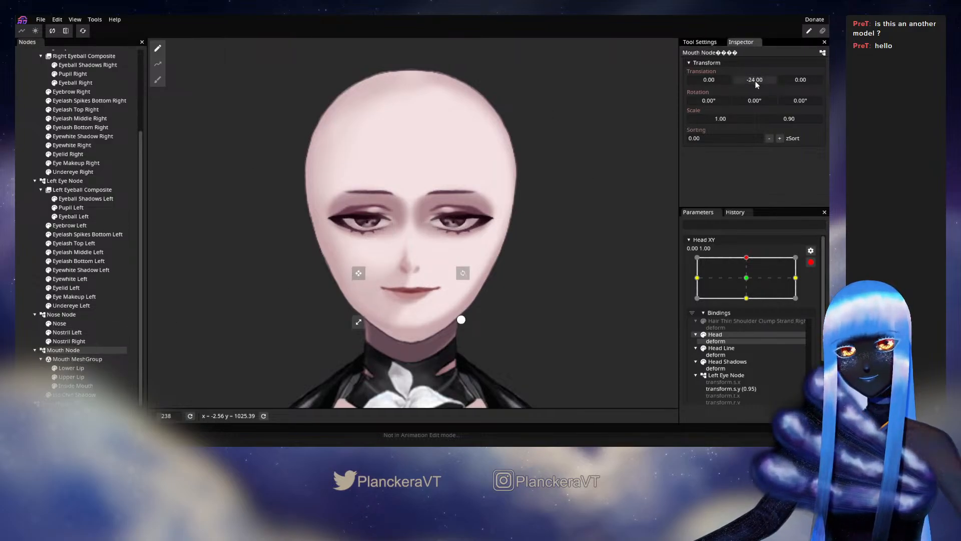
pyautogui.click(25, 312)
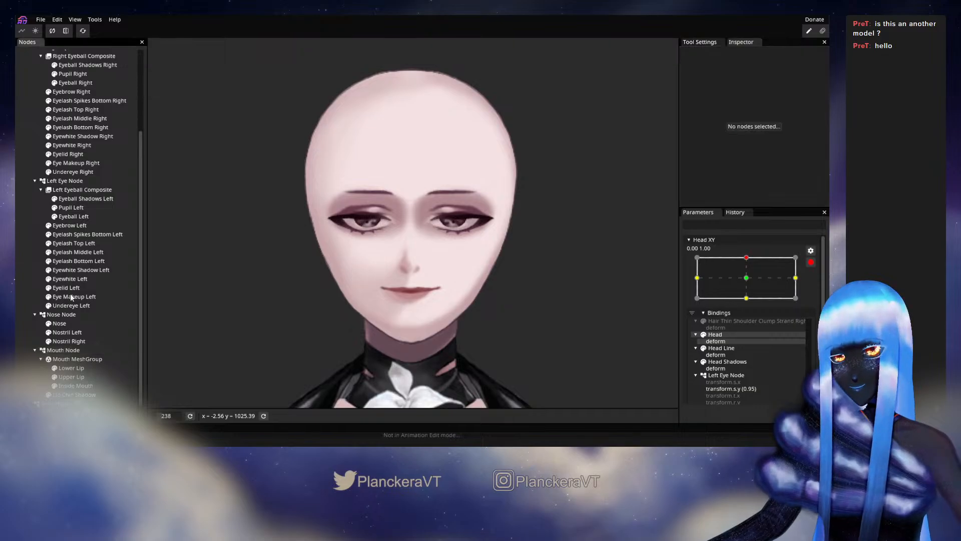
pyautogui.click(811, 262)
pyautogui.moveTo(750, 282)
pyautogui.mouseDown()
pyautogui.moveTo(750, 303)
pyautogui.moveTo(750, 282)
pyautogui.mouseUp()
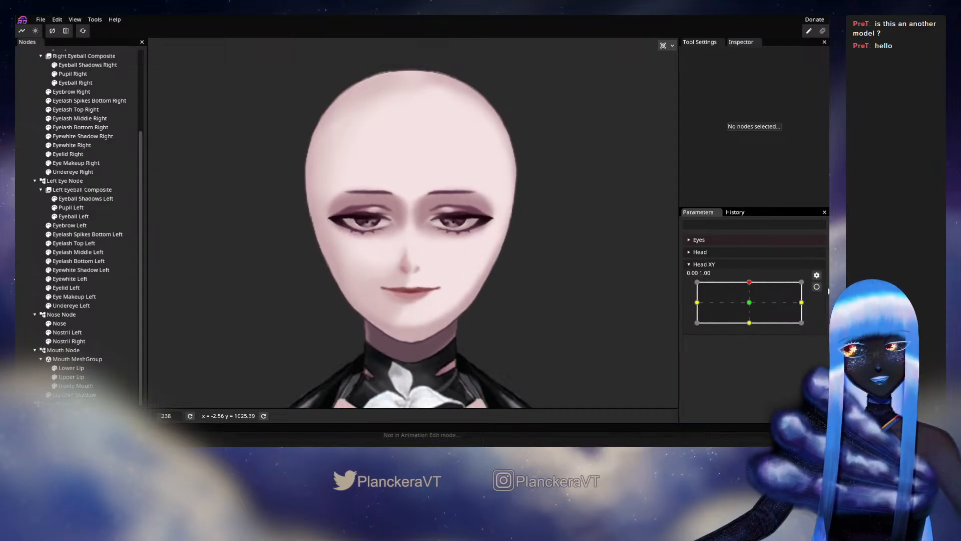
# - Re-arm Head XY and examine the Head Shadows mesh around the nose, mouth and chin at keypoint 0.00, 1.00
pyautogui.click(817, 287)
pyautogui.scroll(8, 324, 352)
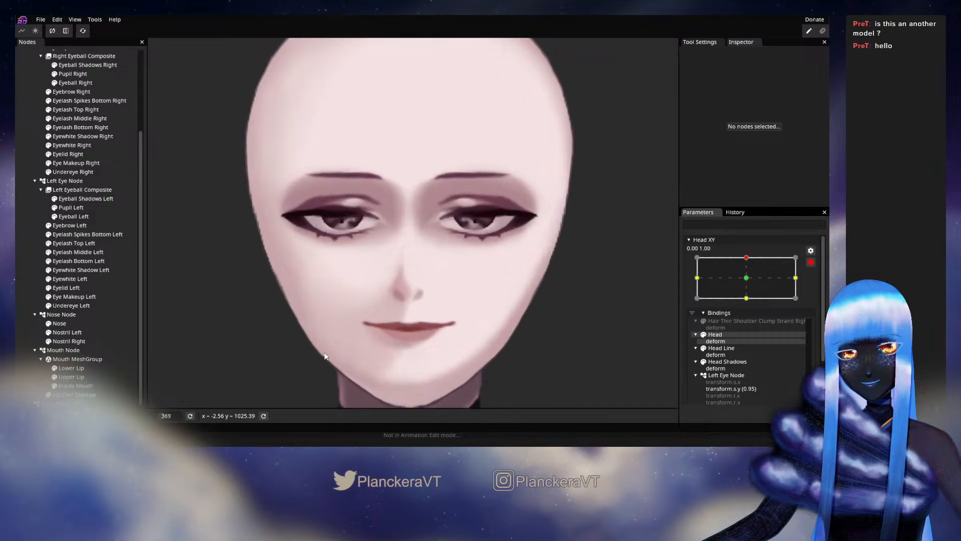
pyautogui.moveTo(357, 348); pyautogui.dragTo(361, 258)
pyautogui.scroll(1, 460, 326)
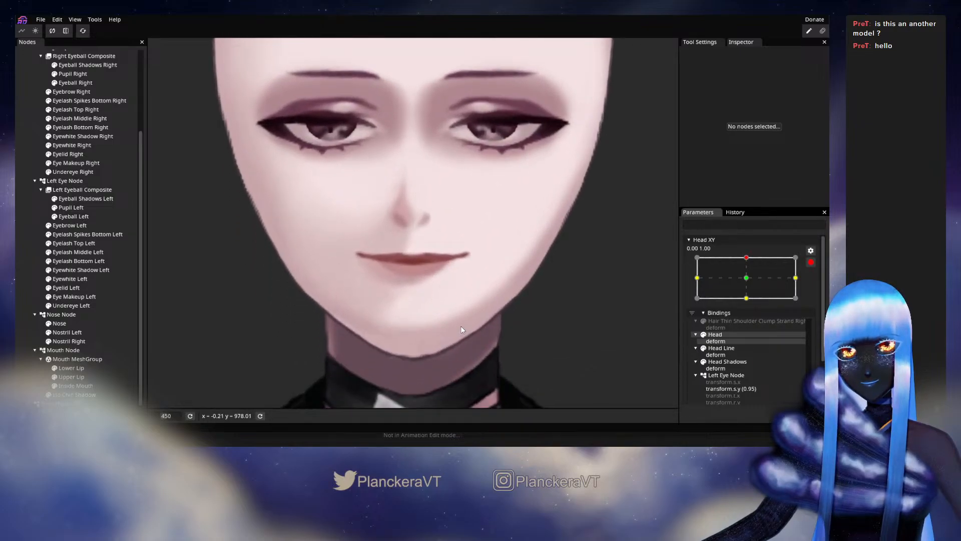
pyautogui.scroll(1, 468, 350)
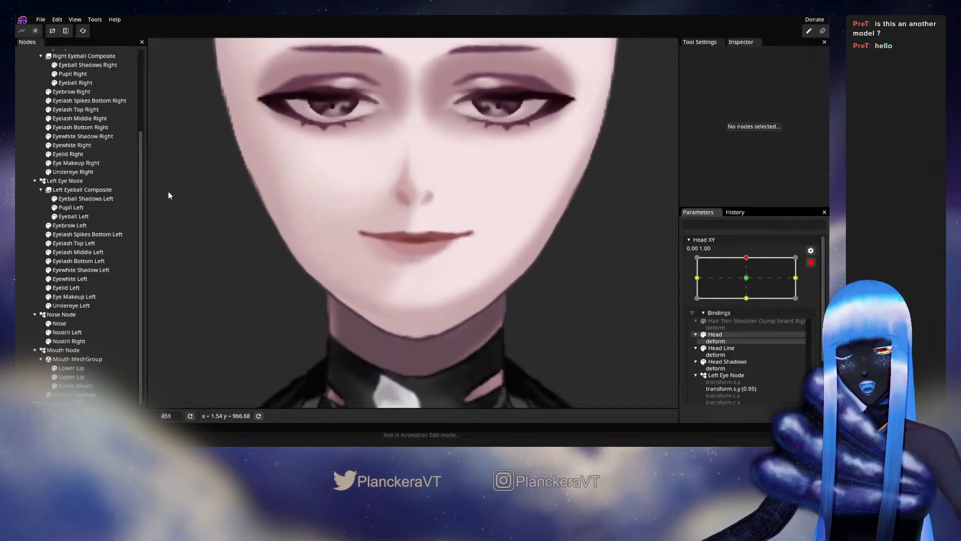
pyautogui.scroll(4, 88, 254)
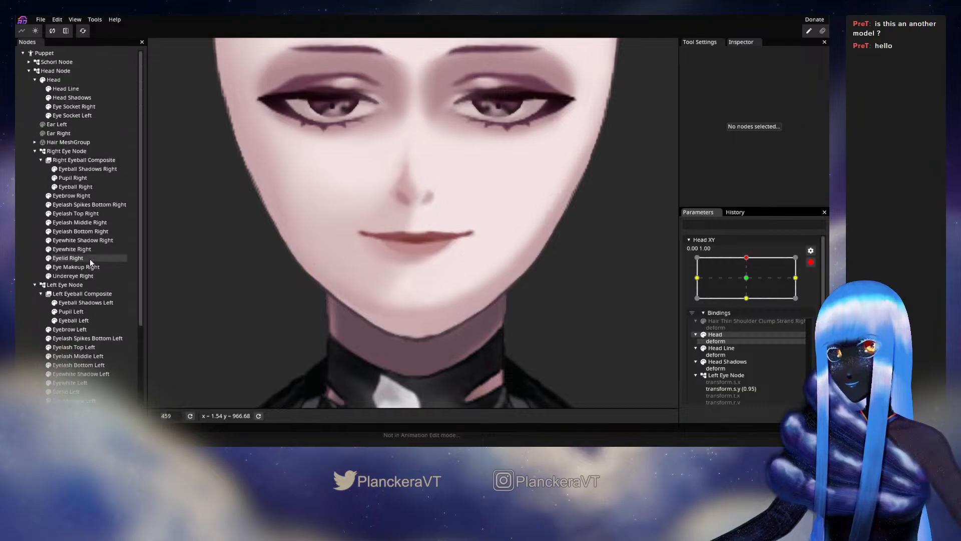
pyautogui.click(65, 97)
pyautogui.scroll(3, 437, 251)
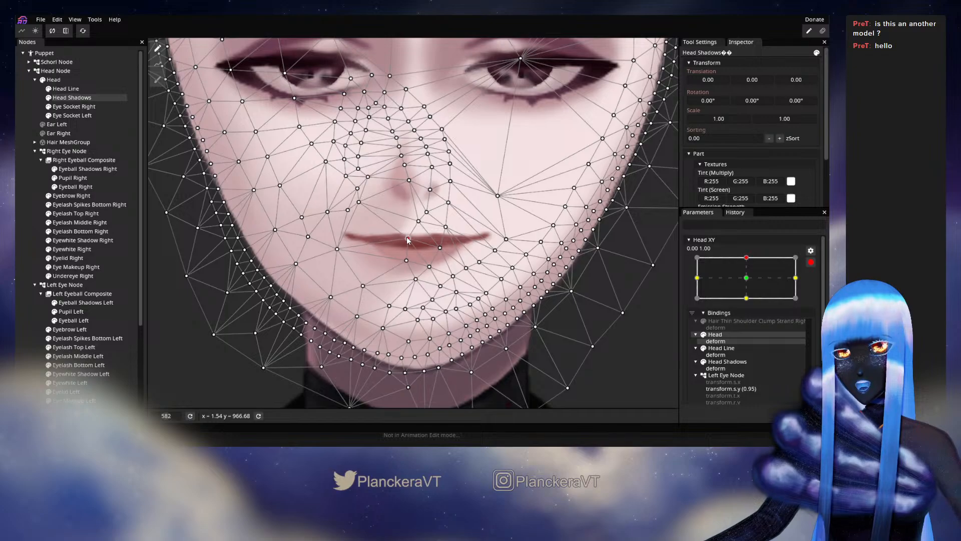
pyautogui.click(544, 304)
pyautogui.scroll(-8, 545, 304)
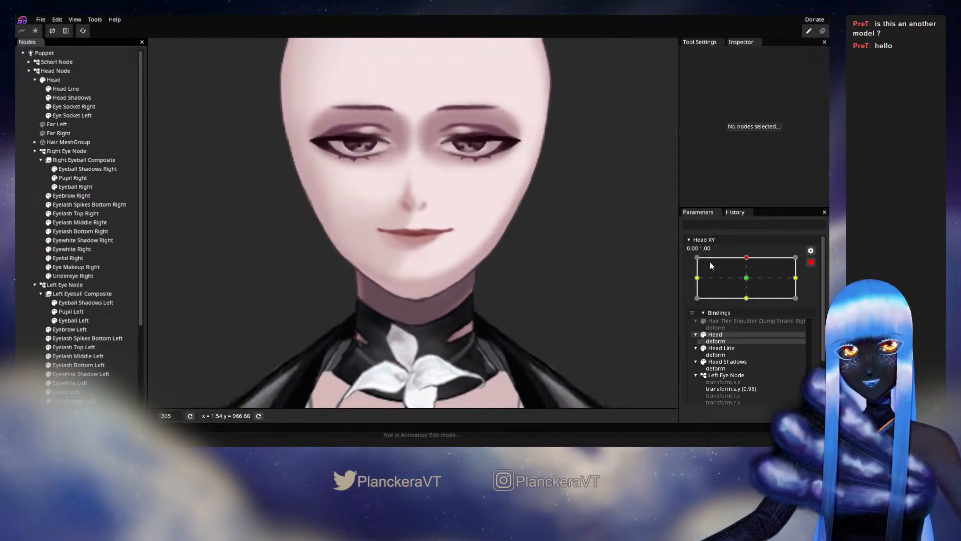
# - Disarm Head XY and test the face shading by moving the parameter up and down near its upward keypoint
pyautogui.click(809, 263)
pyautogui.moveTo(749, 282)
pyautogui.mouseDown()
pyautogui.moveTo(749, 306)
pyautogui.moveTo(750, 282)
pyautogui.moveTo(752, 293)
pyautogui.mouseUp()
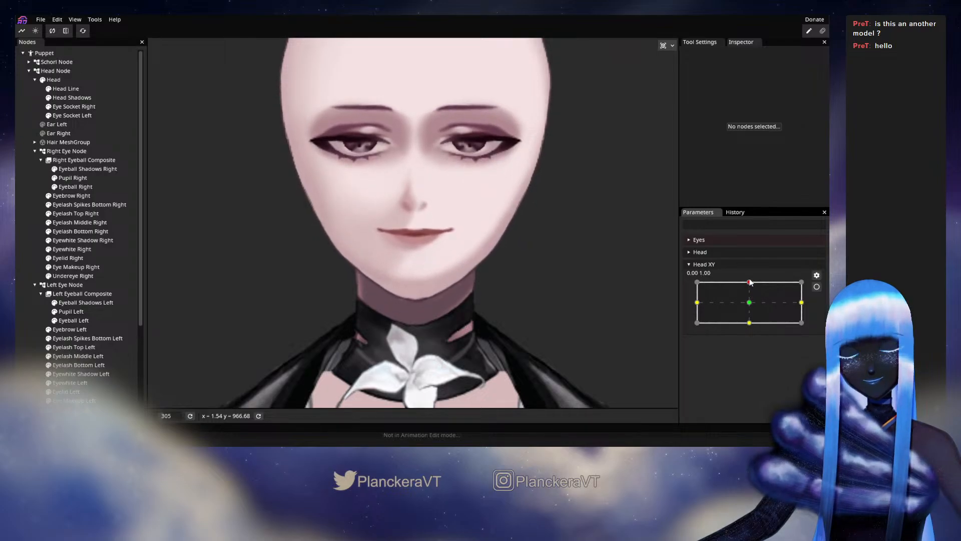
pyautogui.moveTo(750, 287)
pyautogui.mouseDown()
pyautogui.moveTo(748, 302)
pyautogui.moveTo(751, 285)
pyautogui.mouseUp()
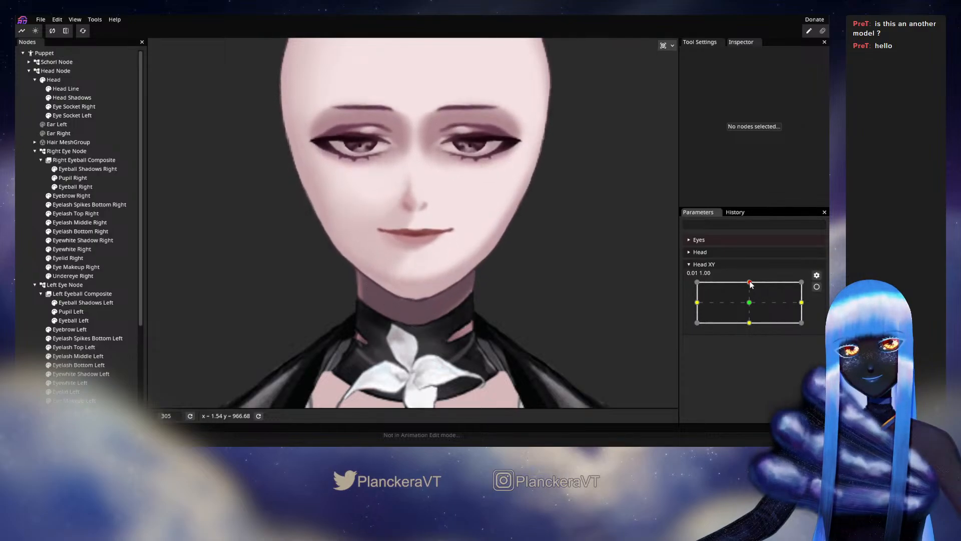
# - Re-arm Head XY and brush the Head Shadows vertices on the character's right cheek upward with the Circle Brush
pyautogui.click(816, 286)
pyautogui.scroll(5, 334, 230)
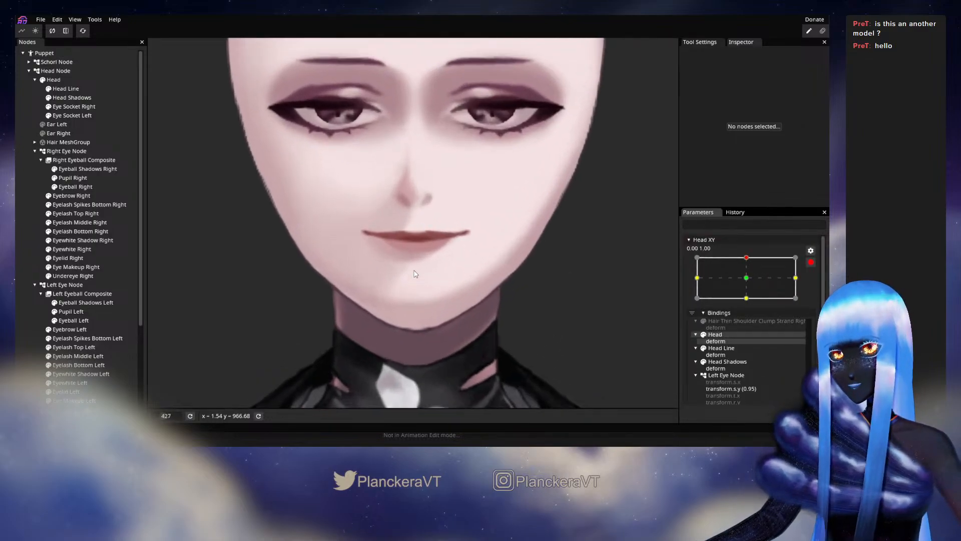
pyautogui.moveTo(333, 227); pyautogui.dragTo(329, 264)
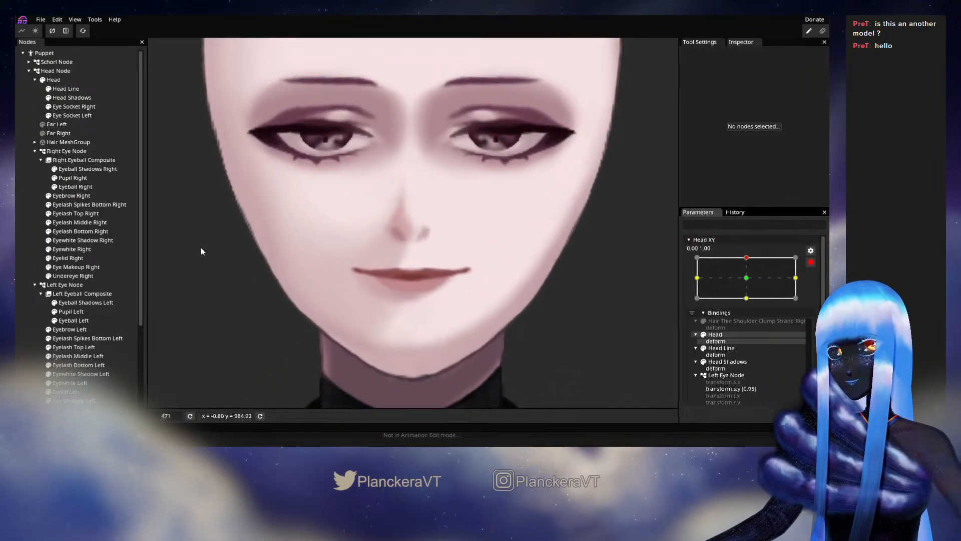
pyautogui.click(75, 97)
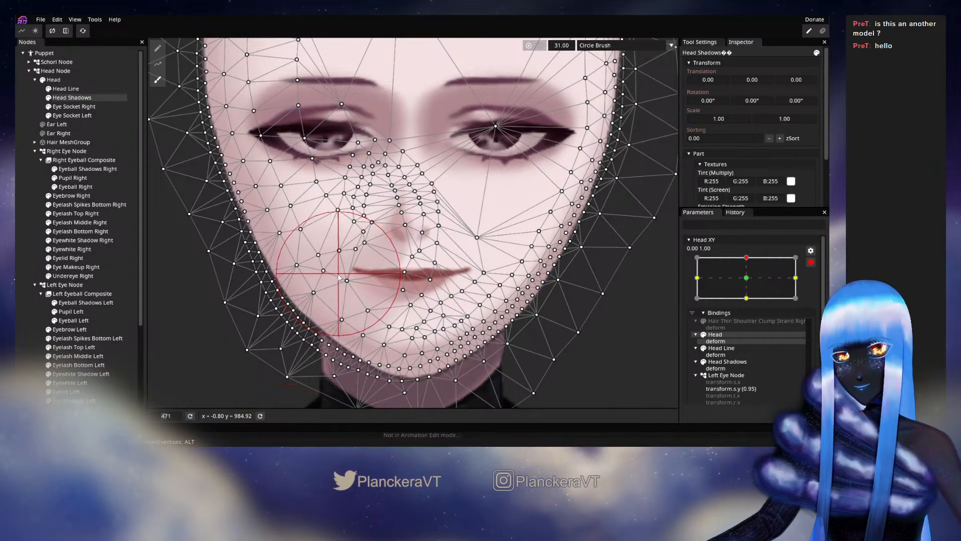
pyautogui.moveTo(334, 237); pyautogui.dragTo(326, 220)
pyautogui.click(16, 225)
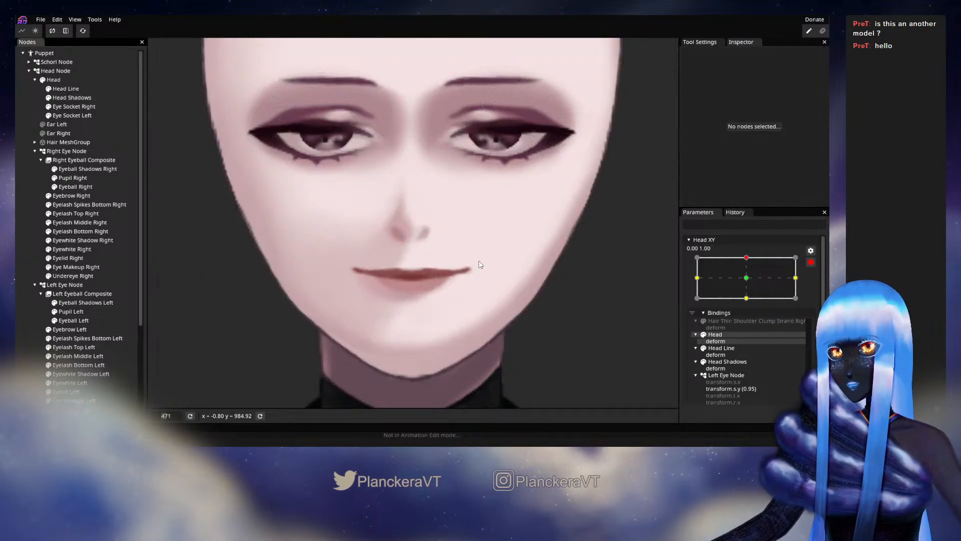
# - Disarm Head XY and check the brushed cheek shading by moving the parameter around 0.00, 1.00
pyautogui.scroll(-5, 479, 260)
pyautogui.moveTo(495, 266); pyautogui.dragTo(492, 297)
pyautogui.scroll(-2, 493, 301)
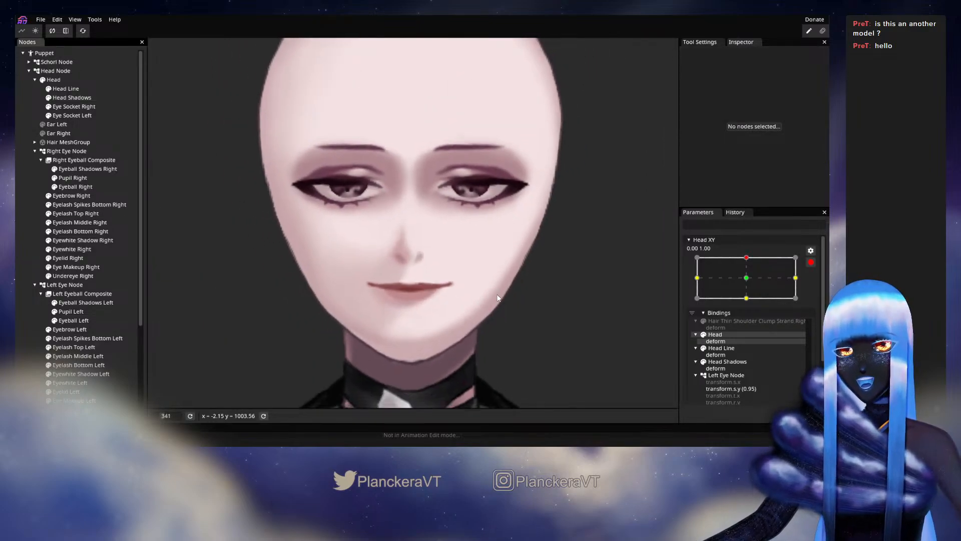
pyautogui.click(811, 262)
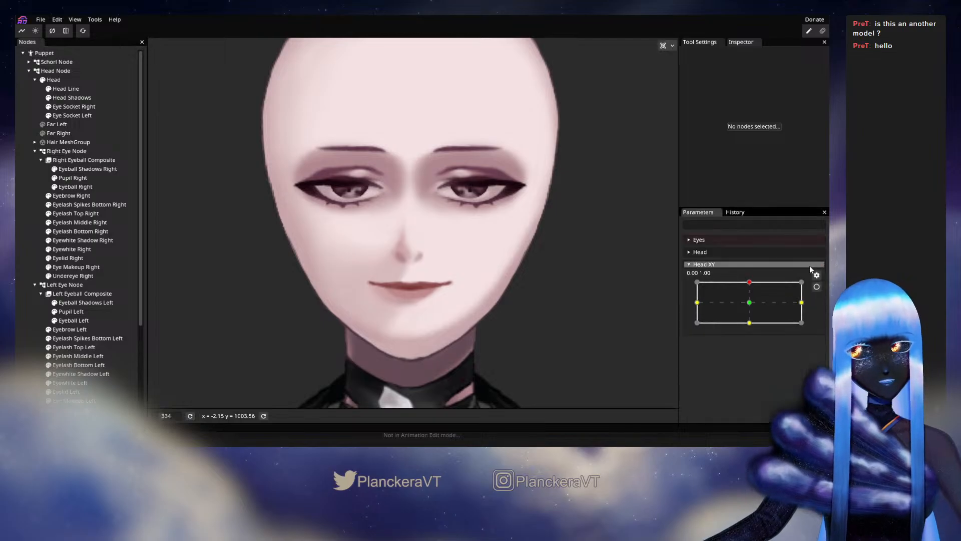
pyautogui.moveTo(751, 285)
pyautogui.mouseDown()
pyautogui.moveTo(750, 307)
pyautogui.moveTo(749, 281)
pyautogui.mouseUp()
# - Re-arm Head XY, inspect the Head Shadows mesh on the right cheek, then disarm the parameter and preview the upward motion again
pyautogui.click(816, 287)
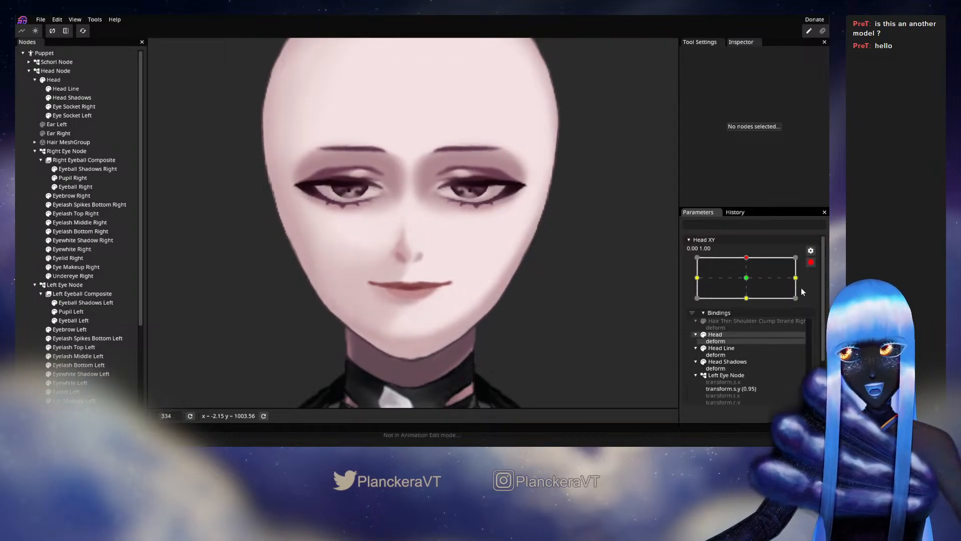
pyautogui.scroll(2, 374, 328)
pyautogui.scroll(3, 374, 328)
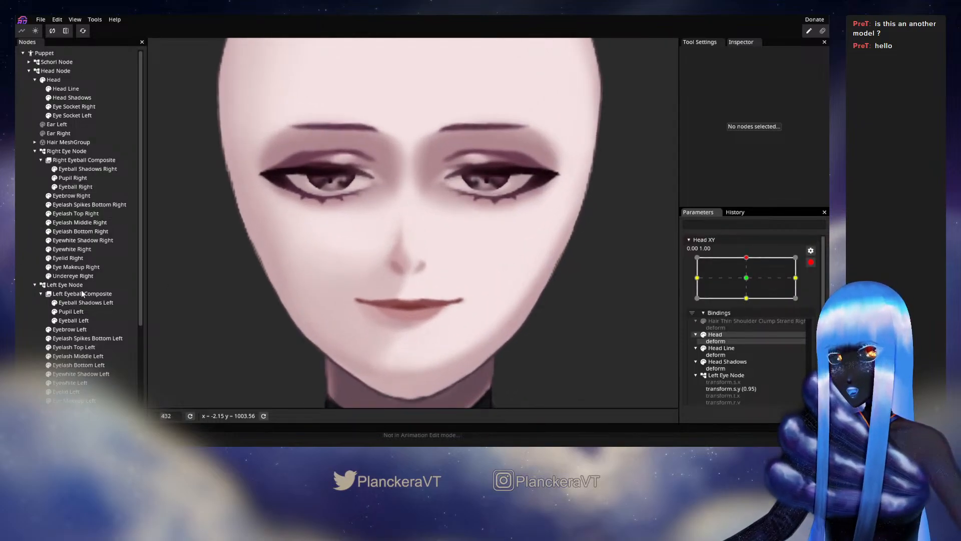
pyautogui.click(67, 97)
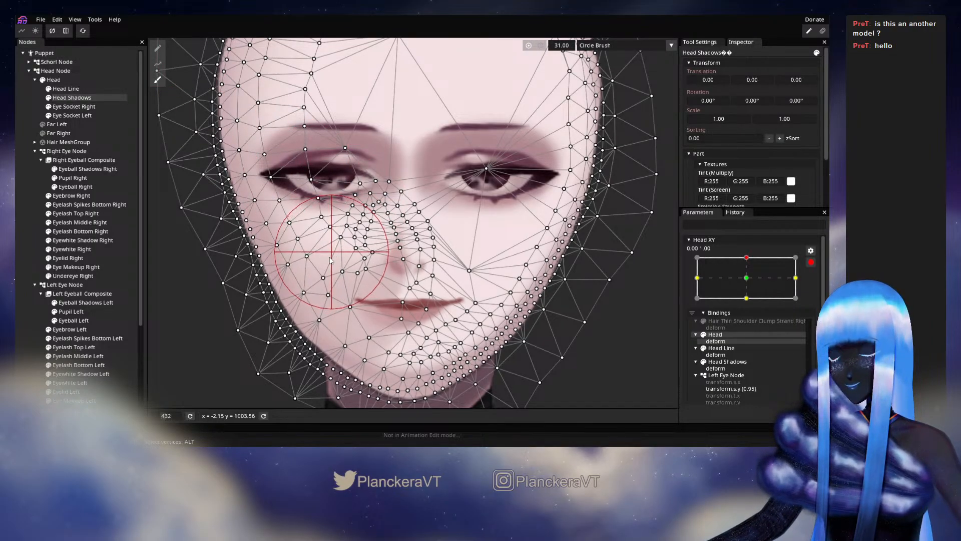
pyautogui.click(21, 226)
pyautogui.scroll(-10, 470, 282)
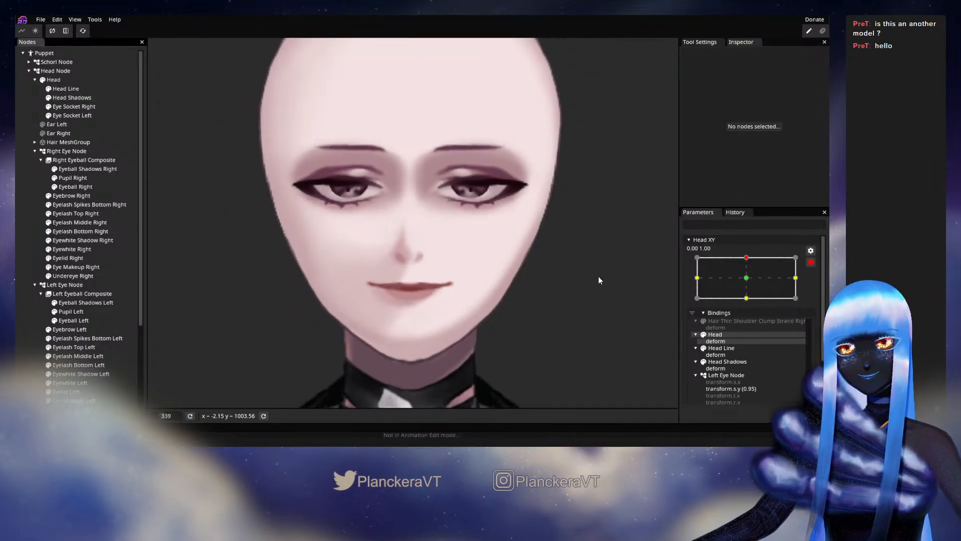
pyautogui.click(811, 263)
pyautogui.moveTo(754, 286)
pyautogui.mouseDown()
pyautogui.moveTo(749, 305)
pyautogui.moveTo(752, 280)
pyautogui.mouseUp()
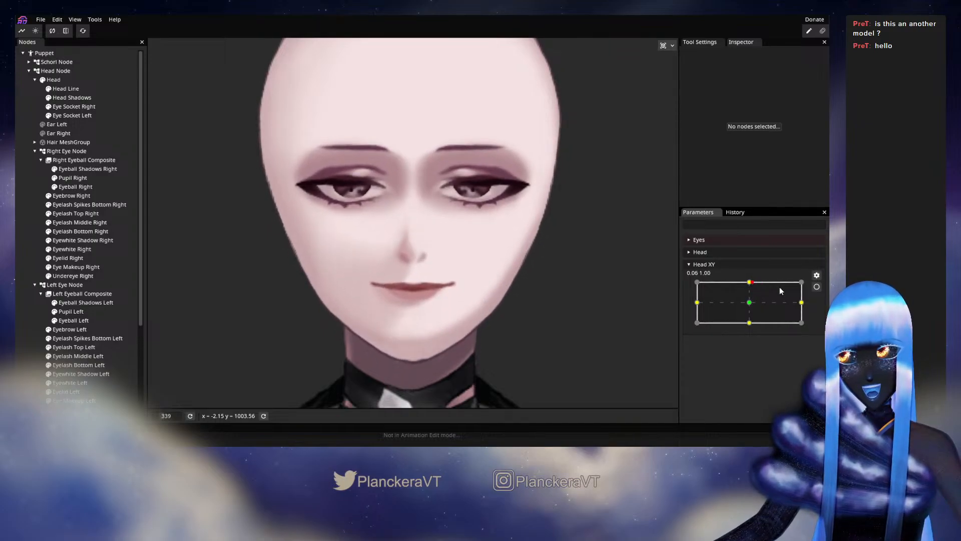
# - Re-arm Head XY at 0.00, 1.00 and inspect the Head mesh around the character's left cheek and jaw with the Circle Brush
pyautogui.click(817, 287)
pyautogui.scroll(3, 504, 340)
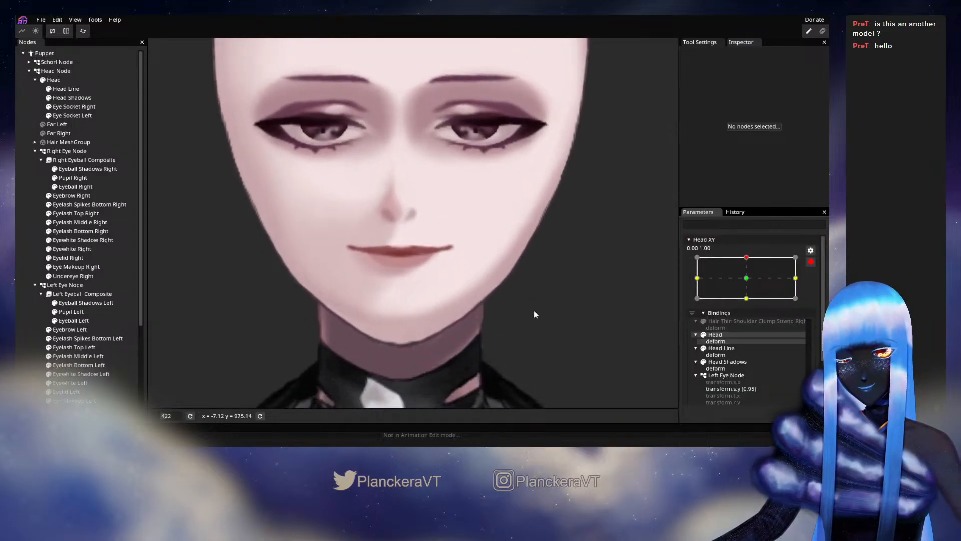
pyautogui.click(54, 80)
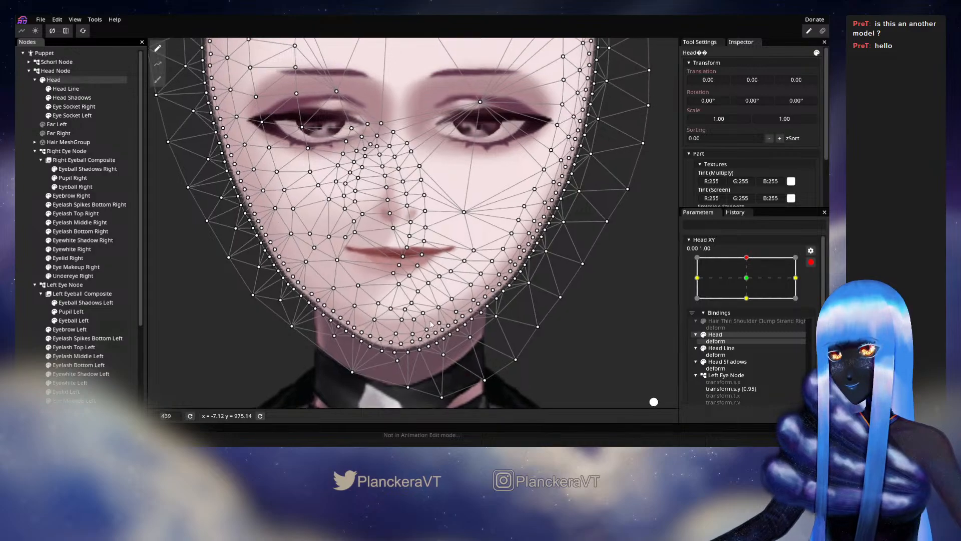
pyautogui.scroll(1, 165, 100)
pyautogui.click(157, 80)
pyautogui.scroll(1, 407, 216)
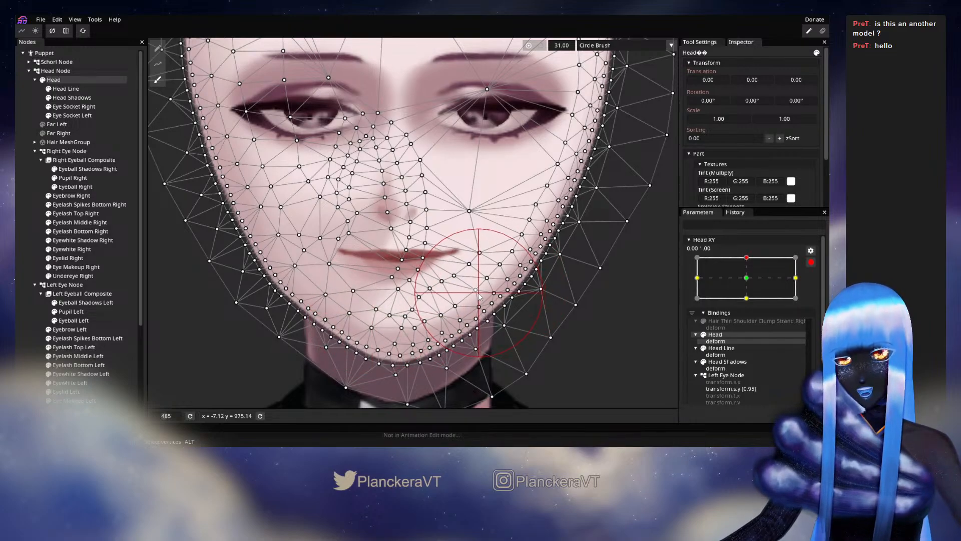
pyautogui.scroll(2, 479, 296)
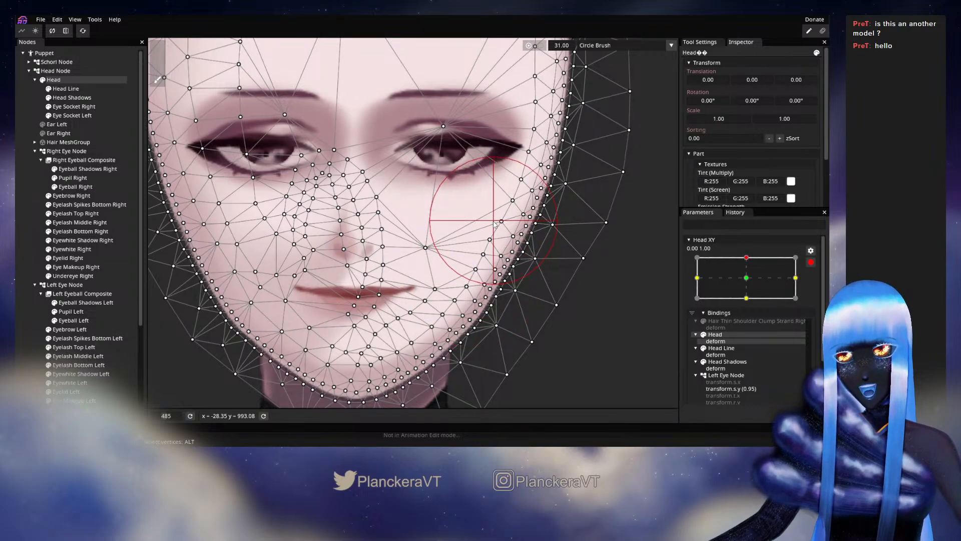
pyautogui.click(470, 346)
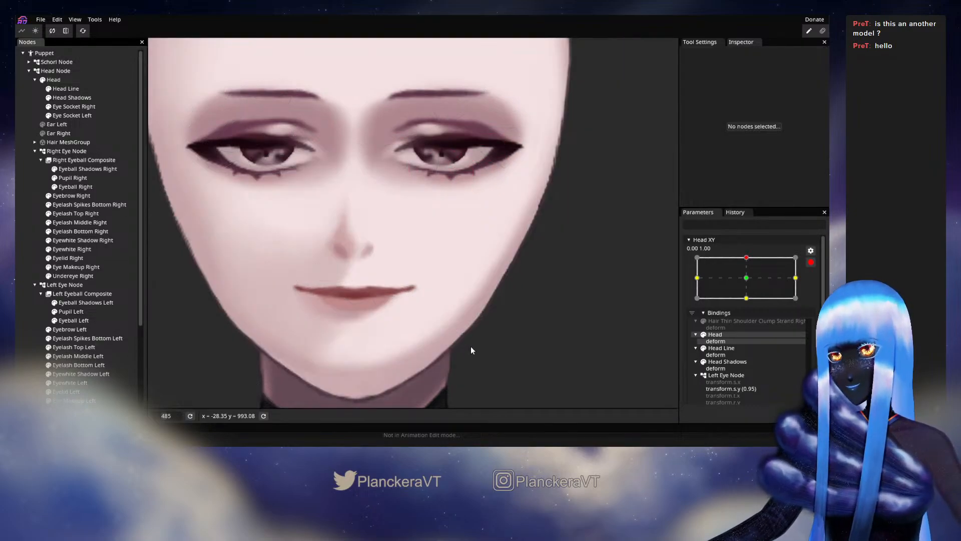
# - Disarm Head XY and check the face by moving the parameter slightly around its upward keypoint
pyautogui.scroll(2, 471, 347)
pyautogui.scroll(-3, 471, 350)
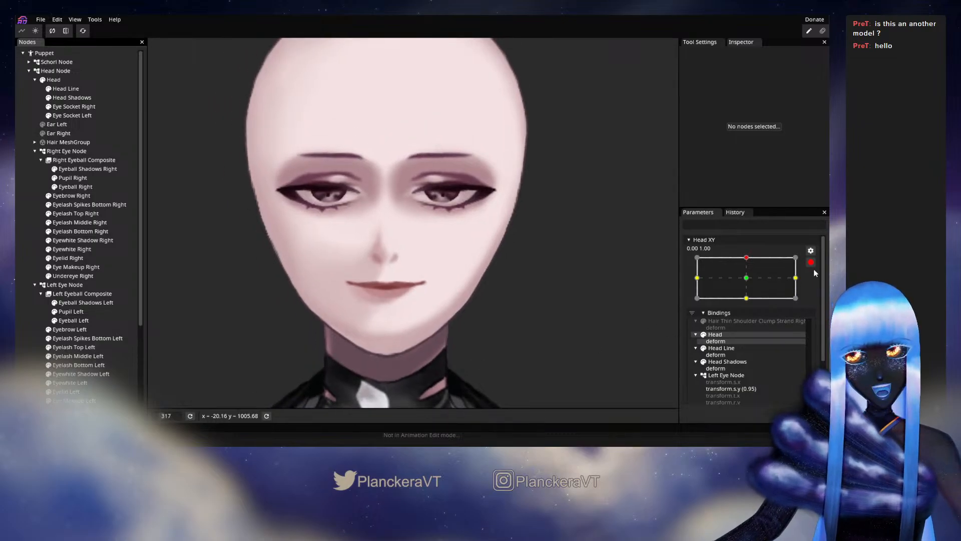
pyautogui.click(811, 262)
pyautogui.moveTo(751, 285)
pyautogui.mouseDown()
pyautogui.moveTo(750, 300)
pyautogui.moveTo(752, 279)
pyautogui.mouseUp()
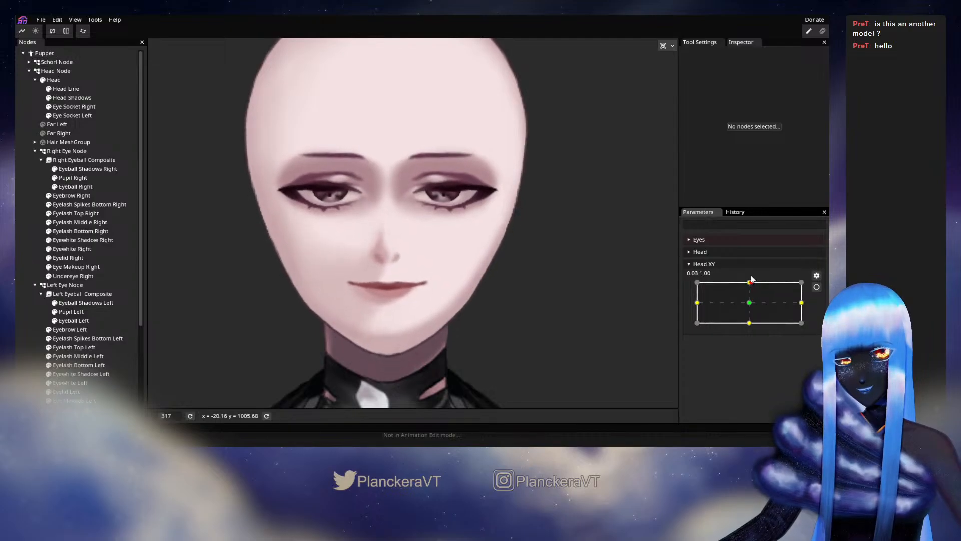
# - Re-arm Head XY, go over the Head Shadows mesh on the character's right cheek with the Circle Brush, then disarm and preview the motion
pyautogui.click(816, 287)
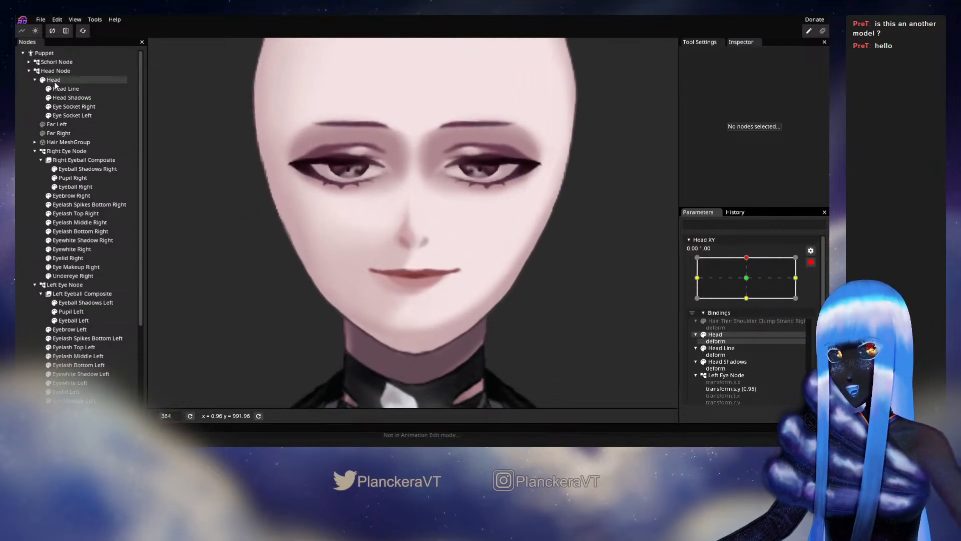
pyautogui.click(71, 98)
pyautogui.click(158, 80)
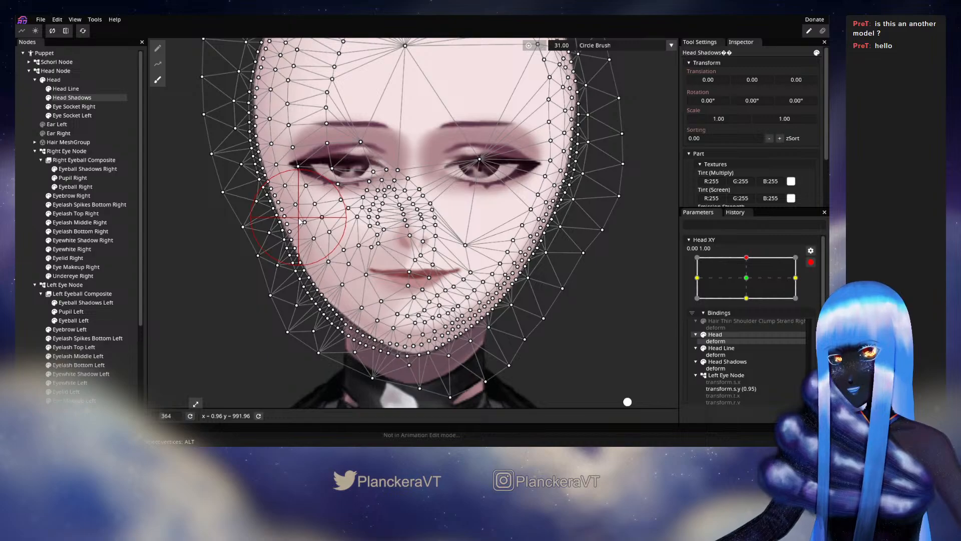
pyautogui.click(18, 183)
pyautogui.scroll(-10, 533, 285)
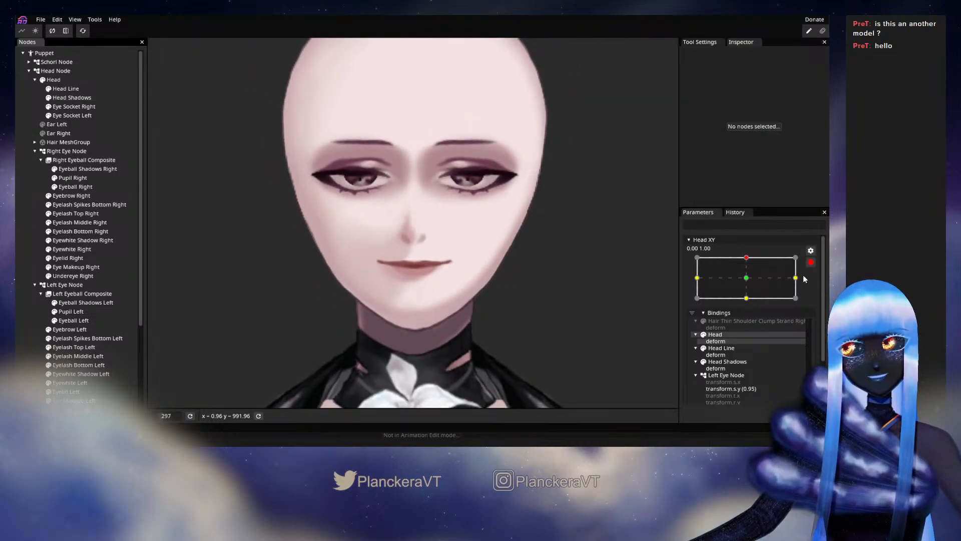
pyautogui.click(810, 261)
pyautogui.moveTo(749, 284)
pyautogui.mouseDown()
pyautogui.moveTo(749, 303)
pyautogui.moveTo(751, 284)
pyautogui.mouseUp()
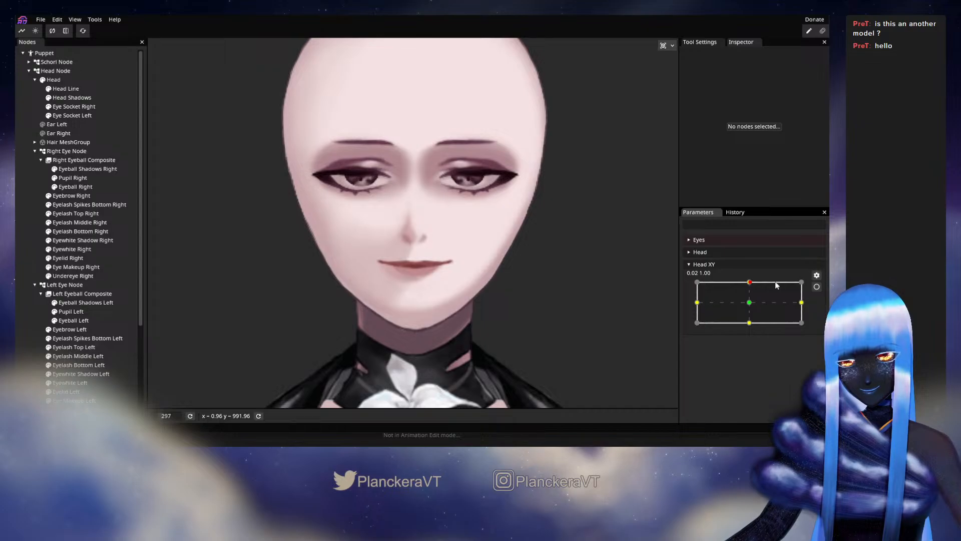
# - Re-arm Head XY, check the Head Shadows mesh along the character's left jaw with the Circle Brush, then disarm and test the upward motion
pyautogui.click(815, 287)
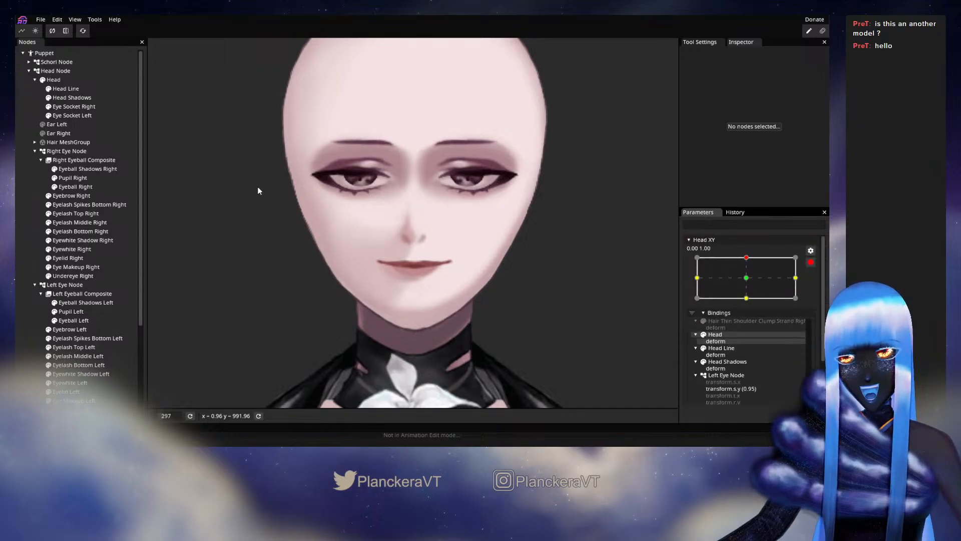
pyautogui.click(79, 97)
pyautogui.click(154, 83)
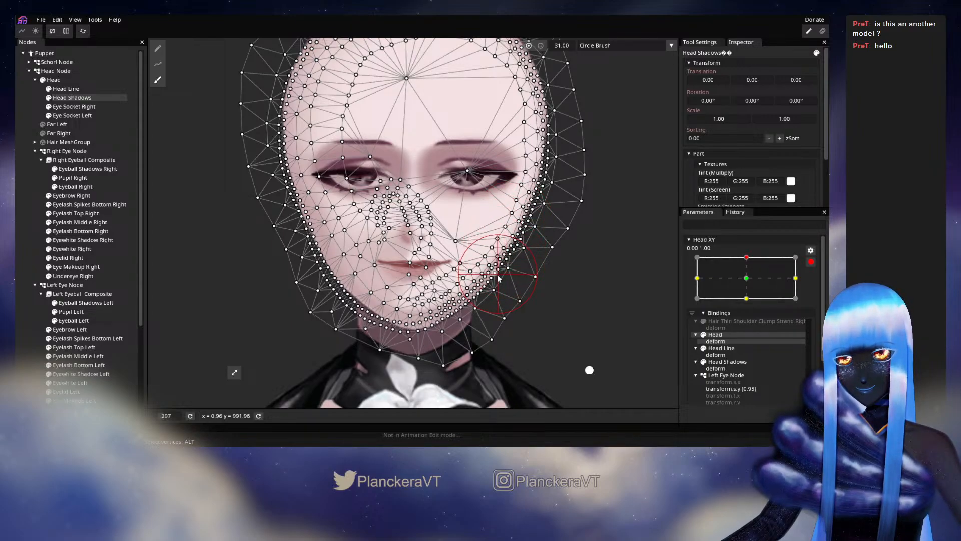
pyautogui.click(22, 228)
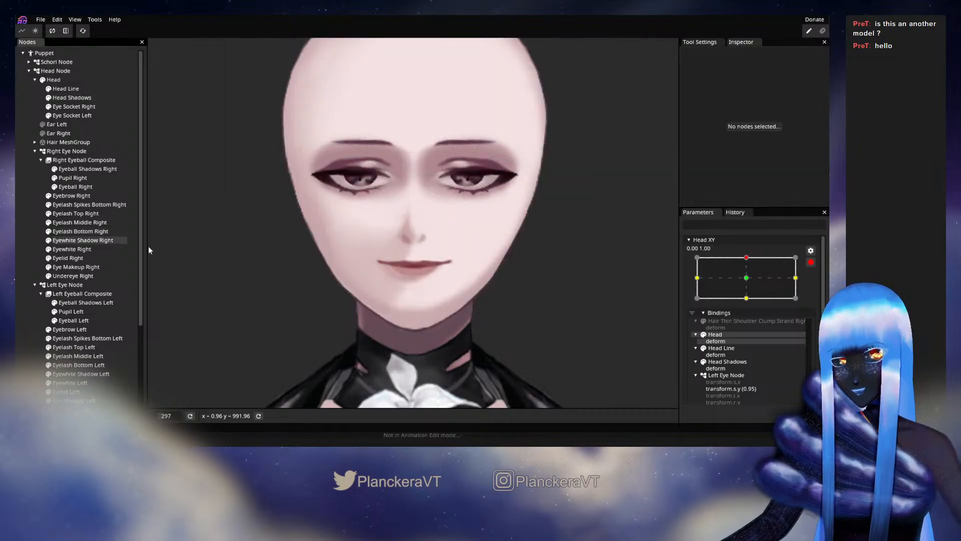
pyautogui.scroll(-2, 587, 296)
pyautogui.click(811, 262)
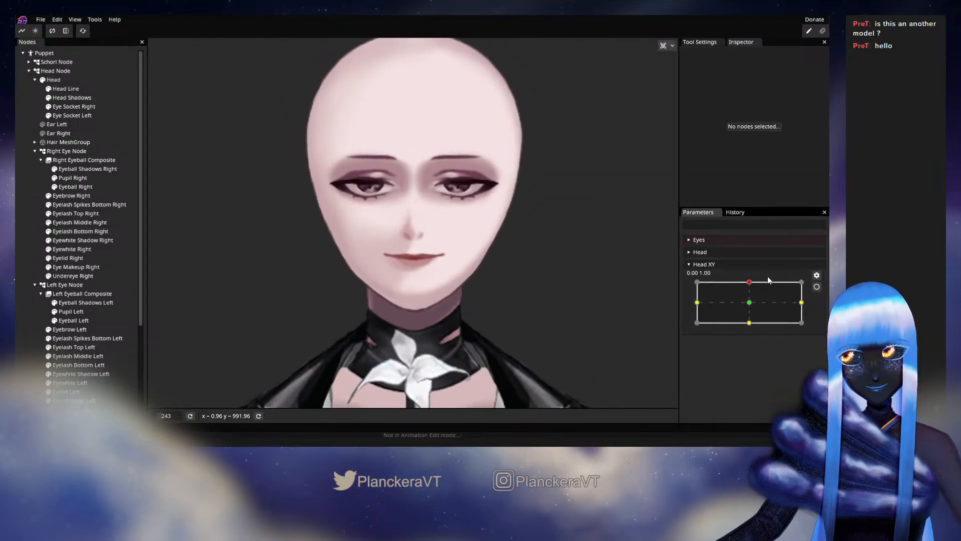
pyautogui.moveTo(747, 283)
pyautogui.mouseDown()
pyautogui.moveTo(751, 307)
pyautogui.moveTo(751, 283)
pyautogui.mouseUp()
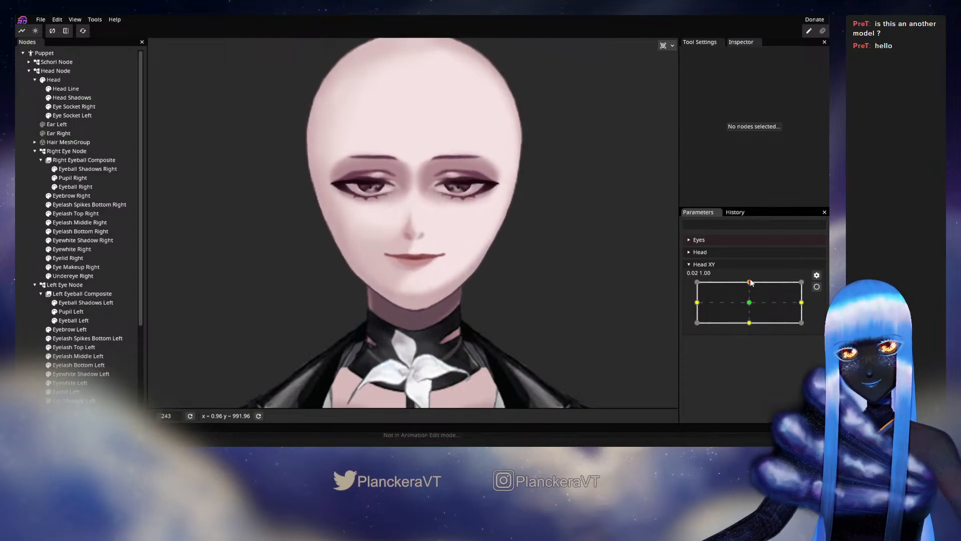
# - Preview the full head motion by moving Head XY through its range to -1.00, 1.00 and then down to 0.00, -1.00
pyautogui.scroll(-3, 545, 283)
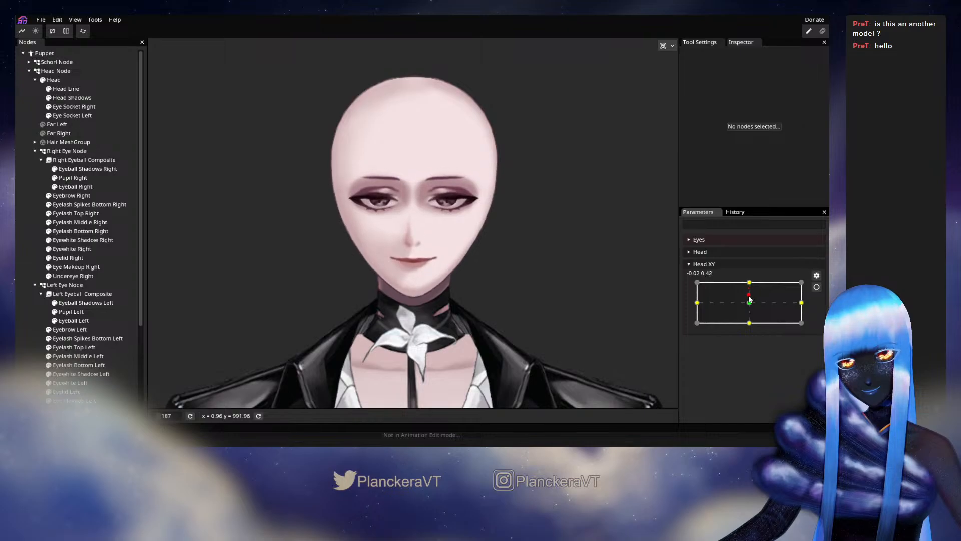
pyautogui.moveTo(750, 307); pyautogui.dragTo(684, 273)
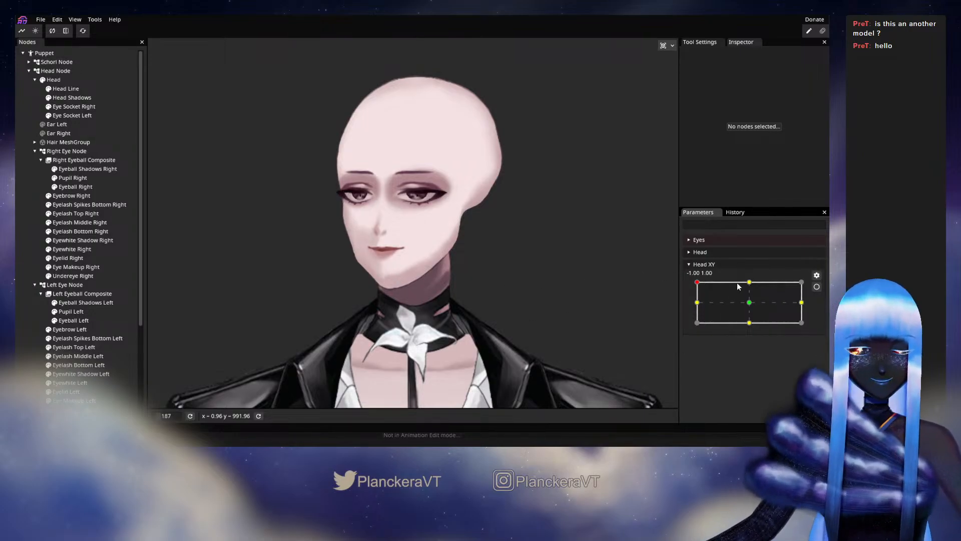
pyautogui.moveTo(738, 286); pyautogui.dragTo(750, 327)
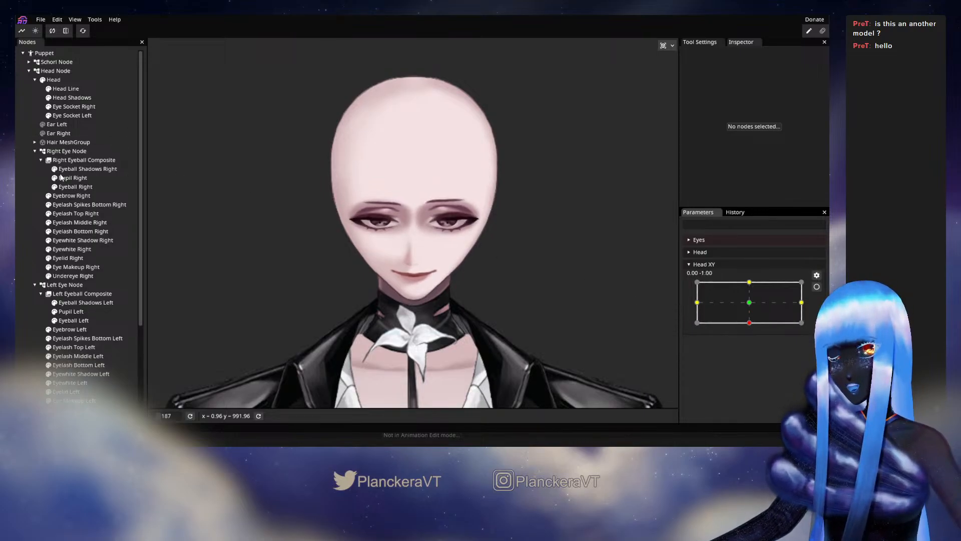
# - Make the Hair MeshGroup under the Head Node visible and expand its list of hair parts
pyautogui.scroll(-2, 75, 223)
pyautogui.scroll(2, 77, 226)
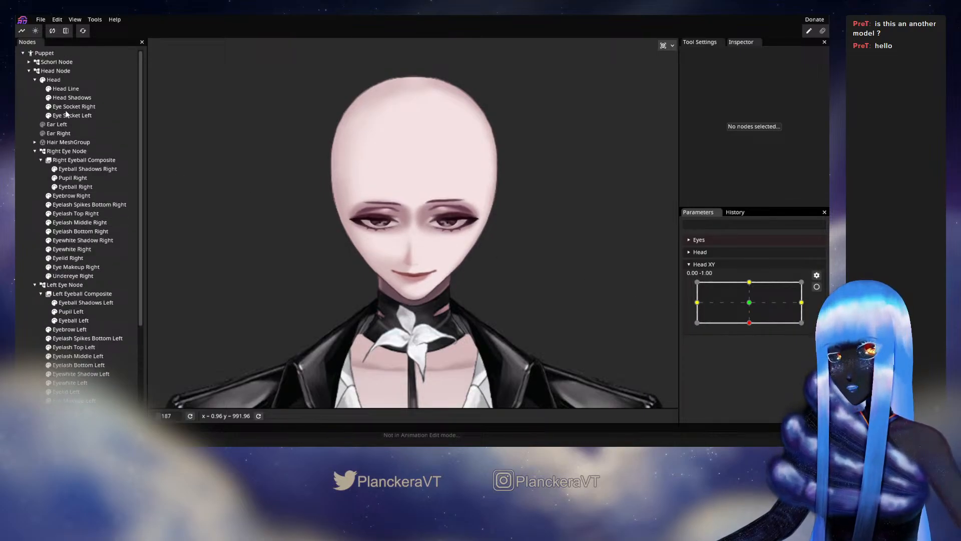
pyautogui.click(40, 143)
pyautogui.click(43, 143)
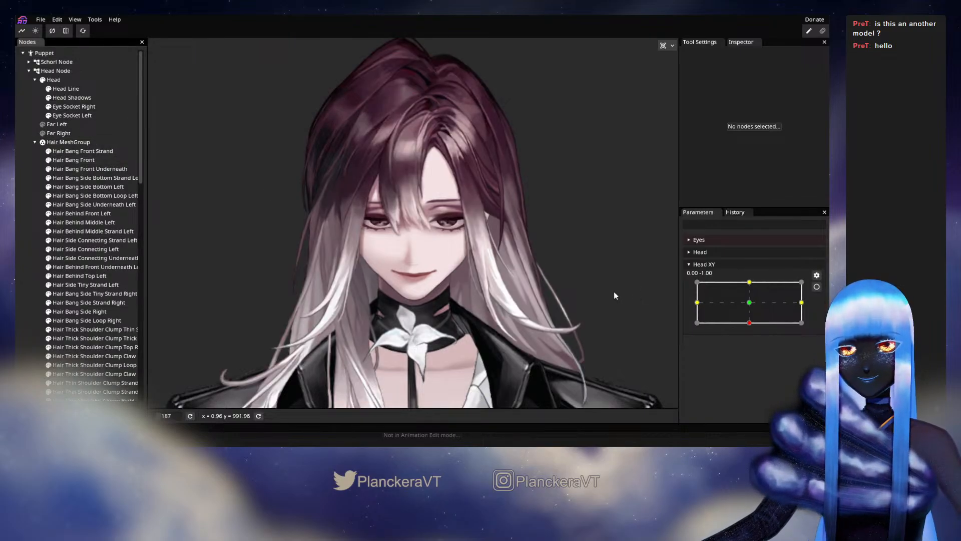
pyautogui.scroll(-4, 614, 290)
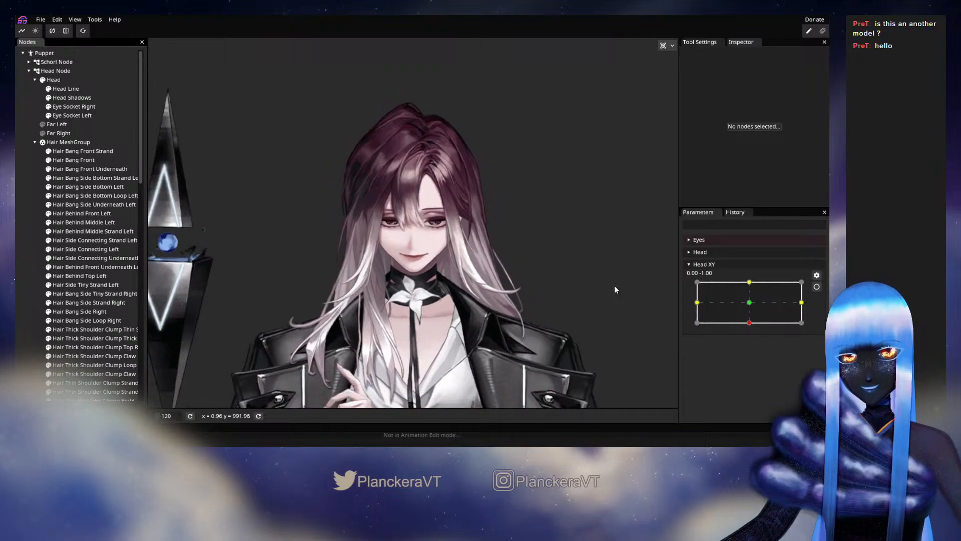
pyautogui.scroll(-1, 615, 289)
# - Arm Head XY at 0.00, -1.00 and nudge all Hair MeshGroup vertices slightly downward
pyautogui.moveTo(753, 314)
pyautogui.mouseDown()
pyautogui.moveTo(750, 301)
pyautogui.moveTo(749, 327)
pyautogui.mouseUp()
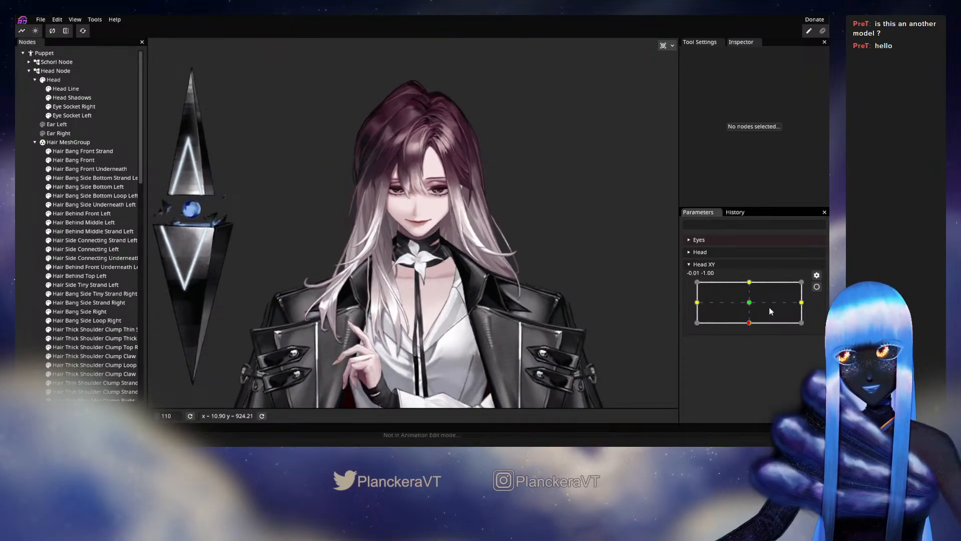
pyautogui.click(816, 286)
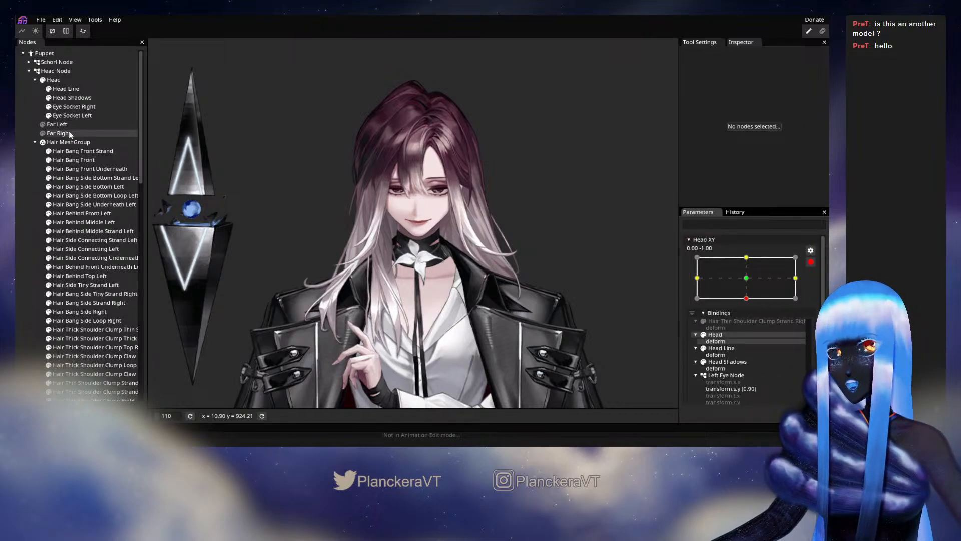
pyautogui.click(75, 142)
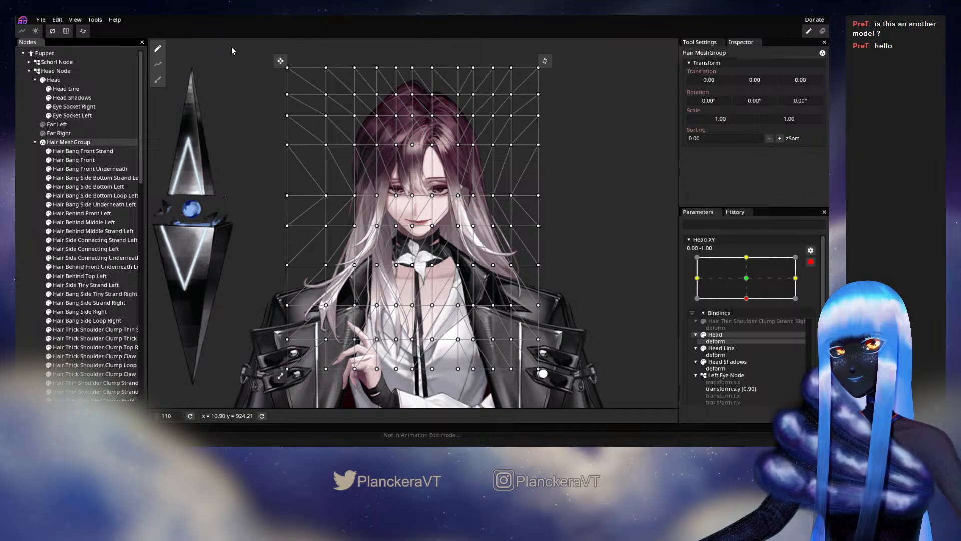
pyautogui.moveTo(237, 52); pyautogui.dragTo(615, 386)
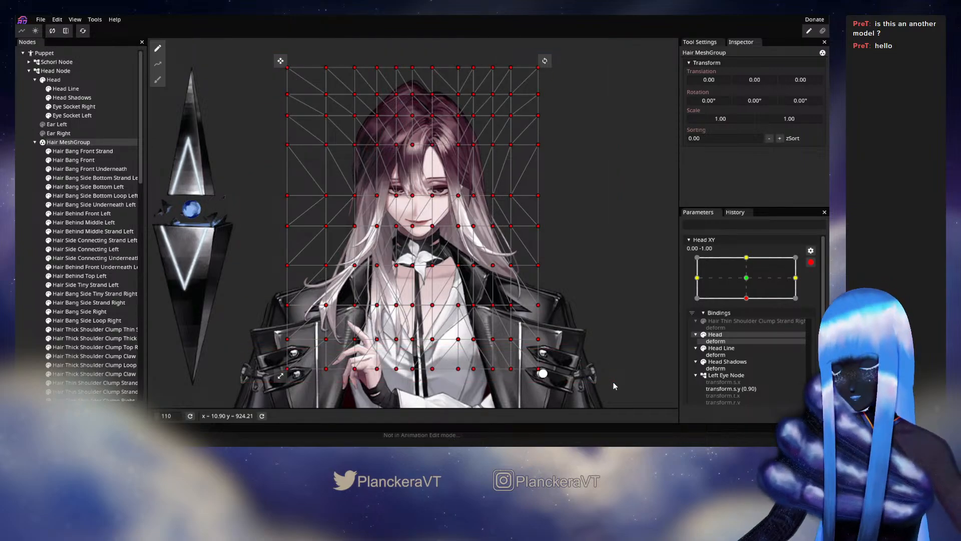
pyautogui.press('Down')
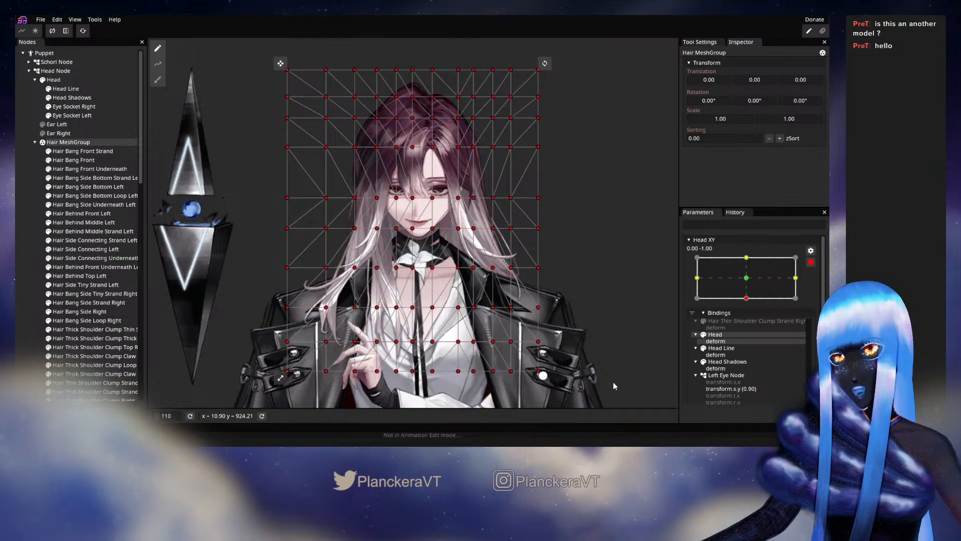
pyautogui.press('Down')
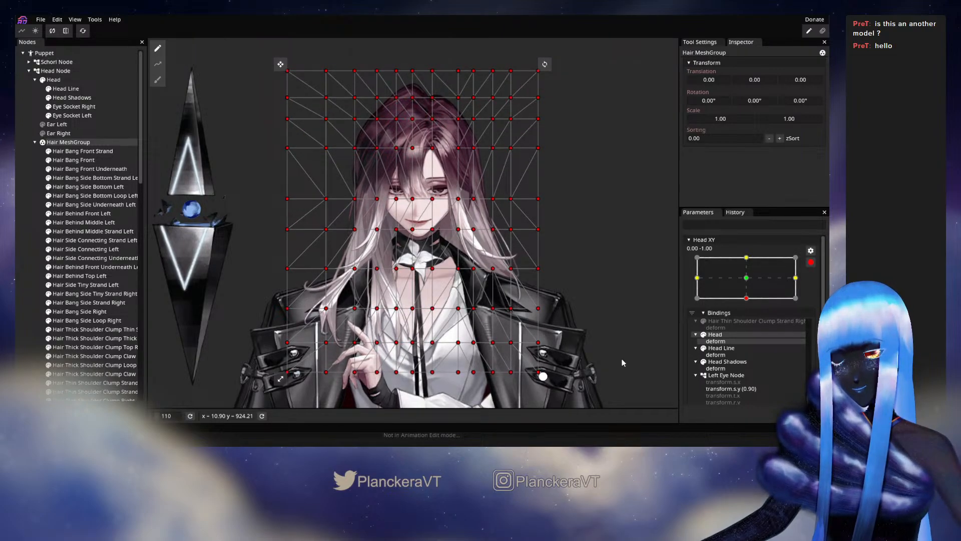
# - Compare the Hair MeshGroup between the Head XY keypoints 0.00, 0.00 and 0.00, -1.00
pyautogui.moveTo(270, 114); pyautogui.dragTo(582, 371)
pyautogui.click(750, 277)
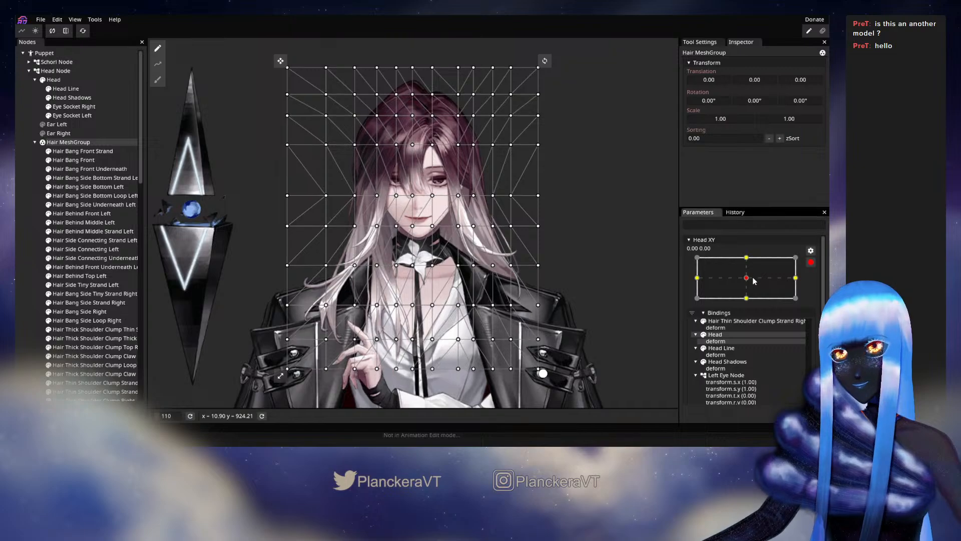
pyautogui.click(748, 298)
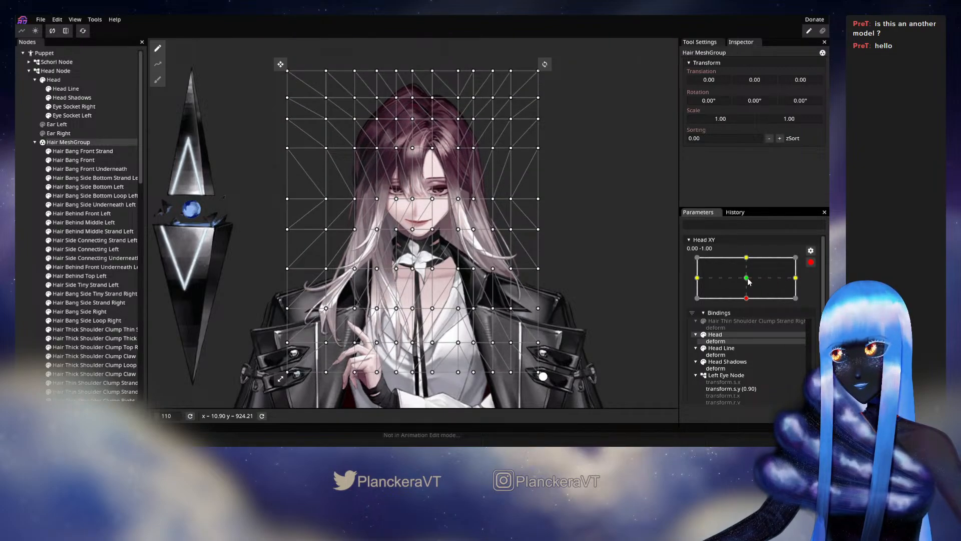
pyautogui.click(747, 278)
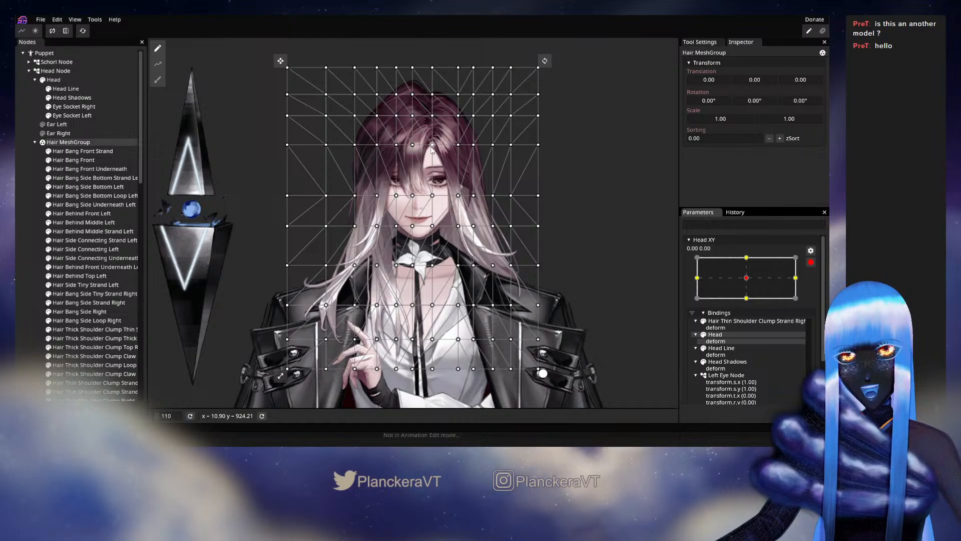
pyautogui.click(748, 299)
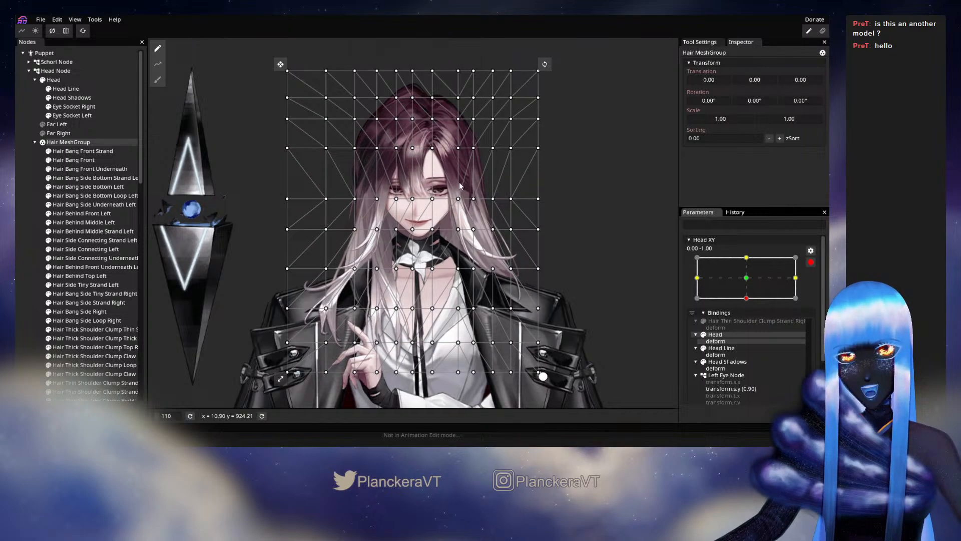
# - Nudge every Hair MeshGroup vertex row below the top three further down at the downward keypoint, and save the puppet
pyautogui.moveTo(272, 142); pyautogui.dragTo(596, 388)
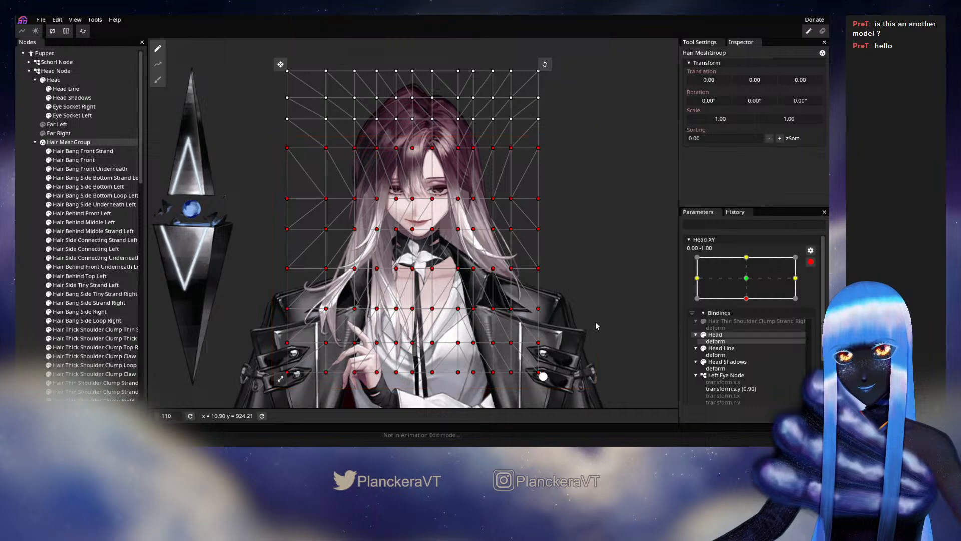
pyautogui.press('Down')
pyautogui.press('Down')
pyautogui.press('Down')
pyautogui.press('Down')
pyautogui.press('Down')
pyautogui.press('Down')
pyautogui.press('Down')
pyautogui.press('Down')
pyautogui.press('Down')
pyautogui.press('Down')
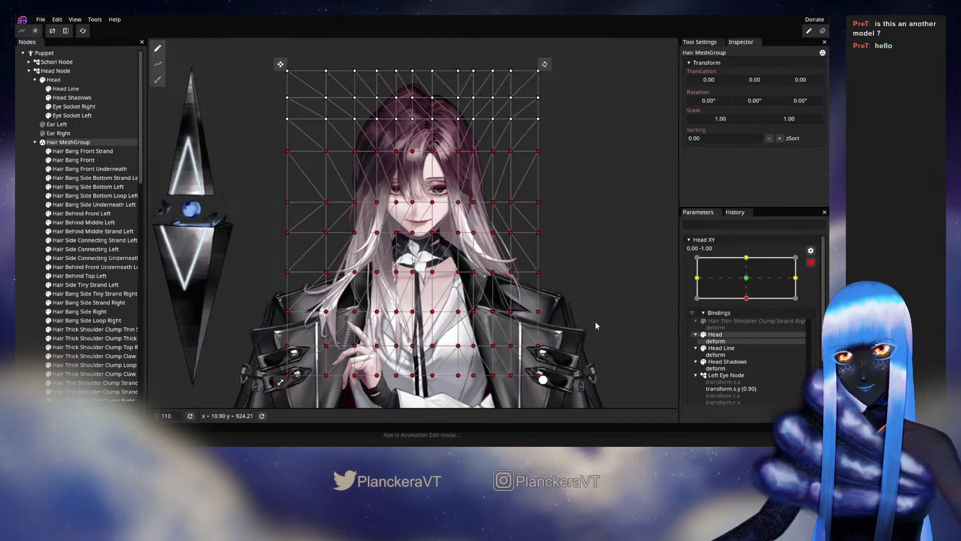
pyautogui.hotkey('ctrl', 's')
pyautogui.scroll(-2, 539, 253)
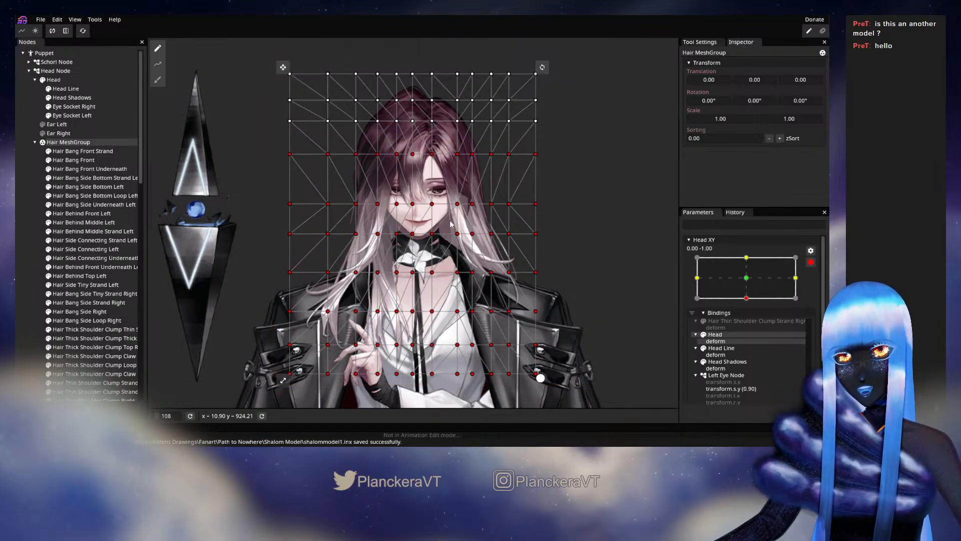
# - Lower the Hair MeshGroup vertices from the fourth row downward a bit more at Head XY 0.00, -1.00
pyautogui.press('Down')
pyautogui.press('Down')
pyautogui.press('Down')
pyautogui.press('Down')
pyautogui.press('Down')
pyautogui.press('Down')
pyautogui.press('Down')
pyautogui.press('Down')
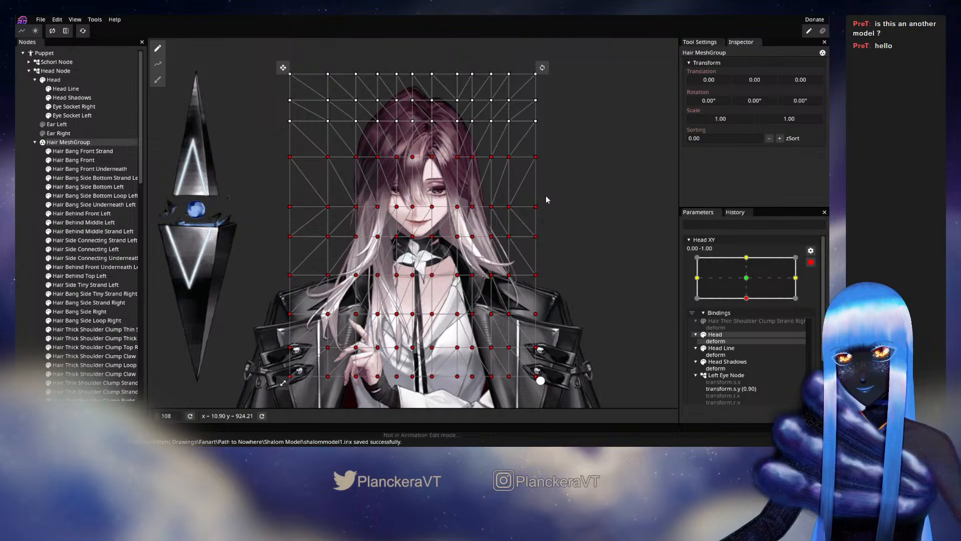
pyautogui.press('Down')
pyautogui.press('Down')
pyautogui.press('Down')
pyautogui.press('Down')
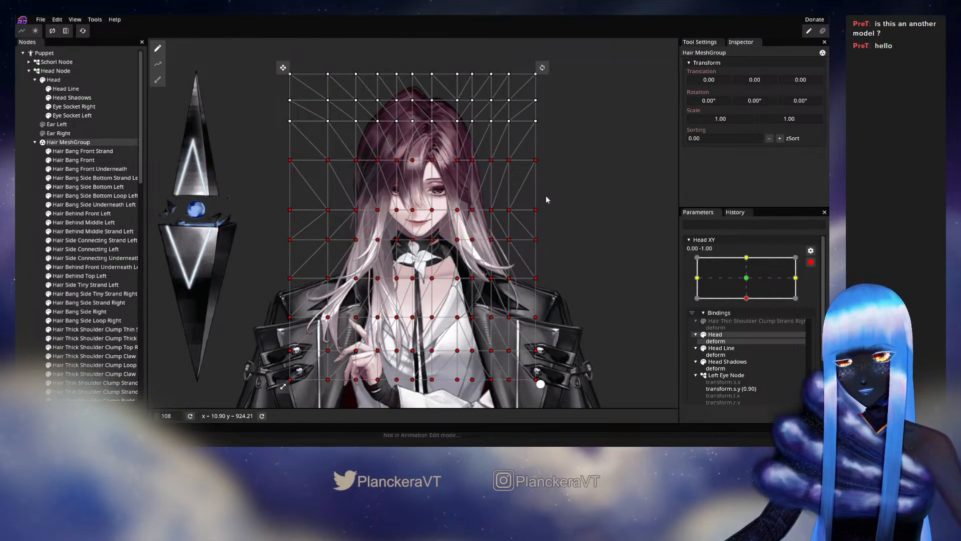
pyautogui.press('Down')
pyautogui.press('Down')
pyautogui.press('Down')
pyautogui.press('Down')
pyautogui.press('Up')
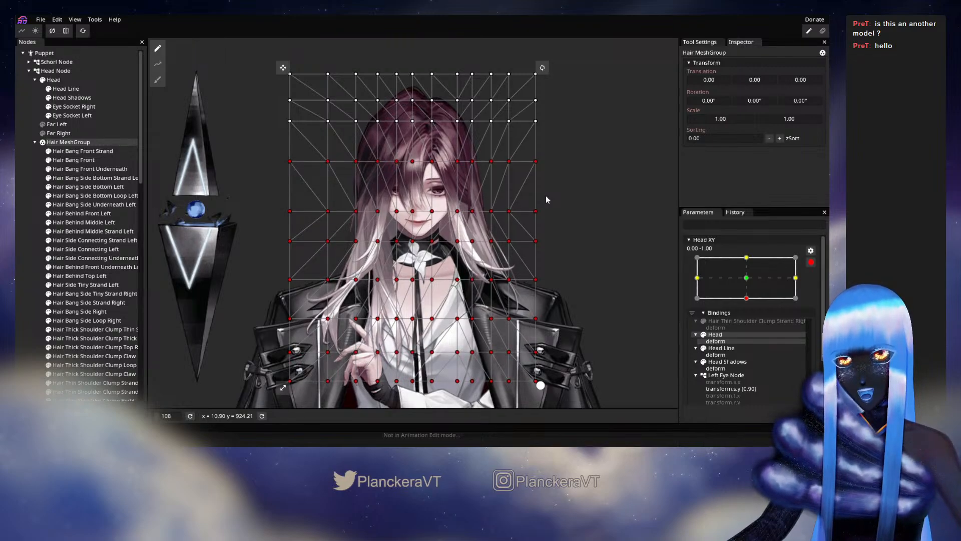
pyautogui.press('Down')
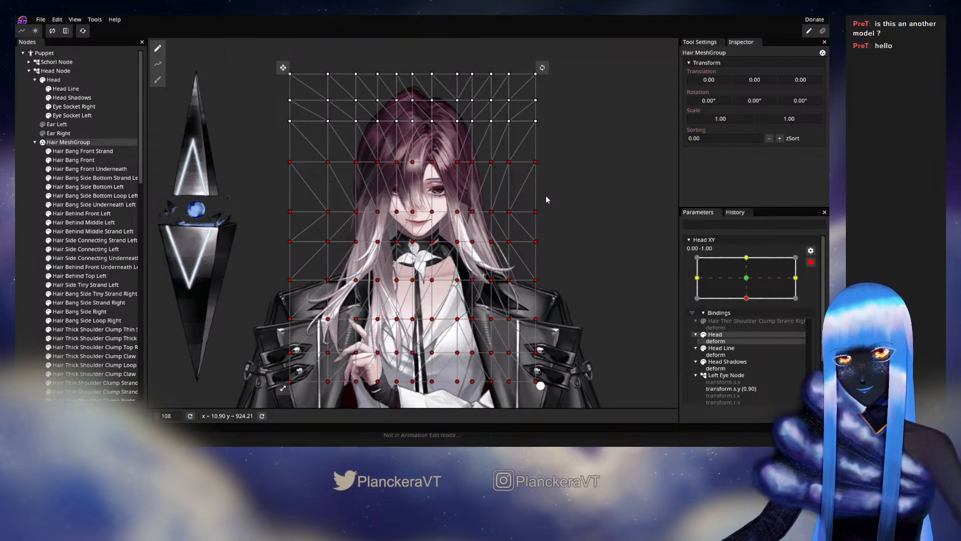
# - Deselect the hair mesh and scrub Head XY between the centre and the downward keypoint to check the hair motion
pyautogui.click(36, 221)
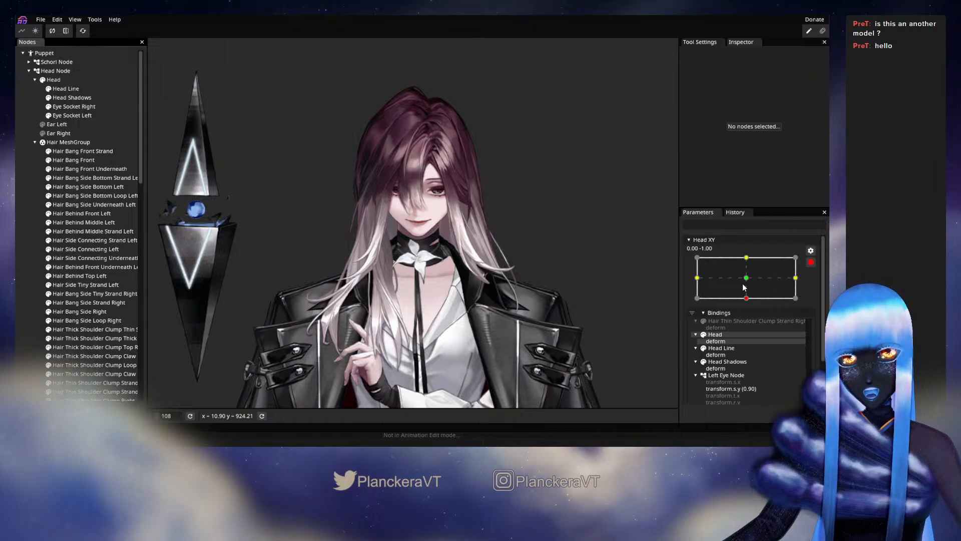
pyautogui.moveTo(746, 279); pyautogui.dragTo(746, 296)
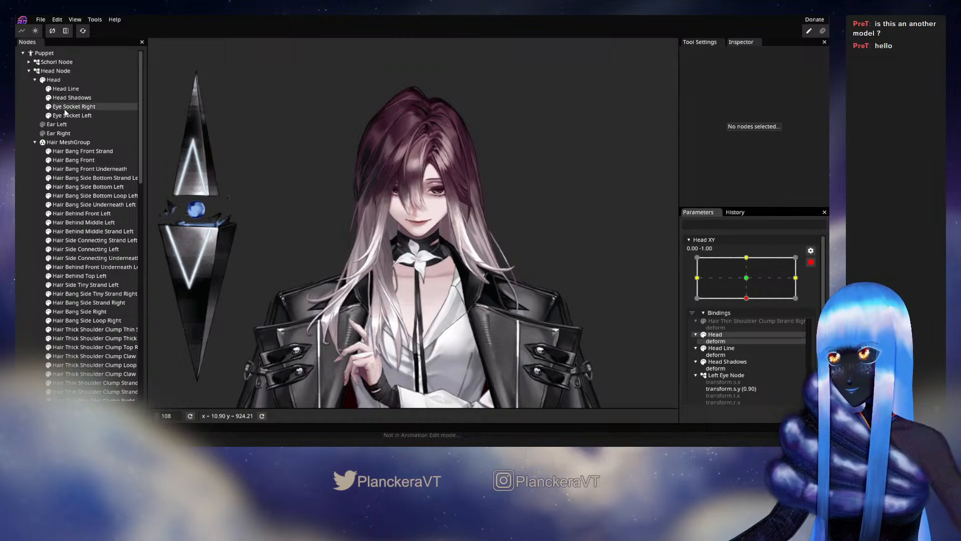
pyautogui.click(750, 285)
pyautogui.moveTo(749, 285); pyautogui.dragTo(749, 304)
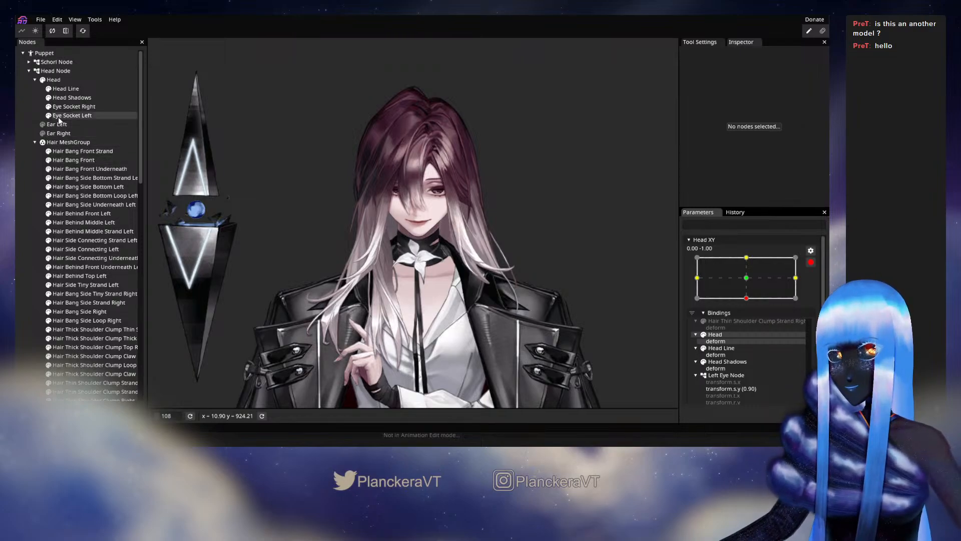
# - Raise the fifth vertex row of the Hair MeshGroup, across the lower face, slightly at the downward keypoint
pyautogui.click(61, 143)
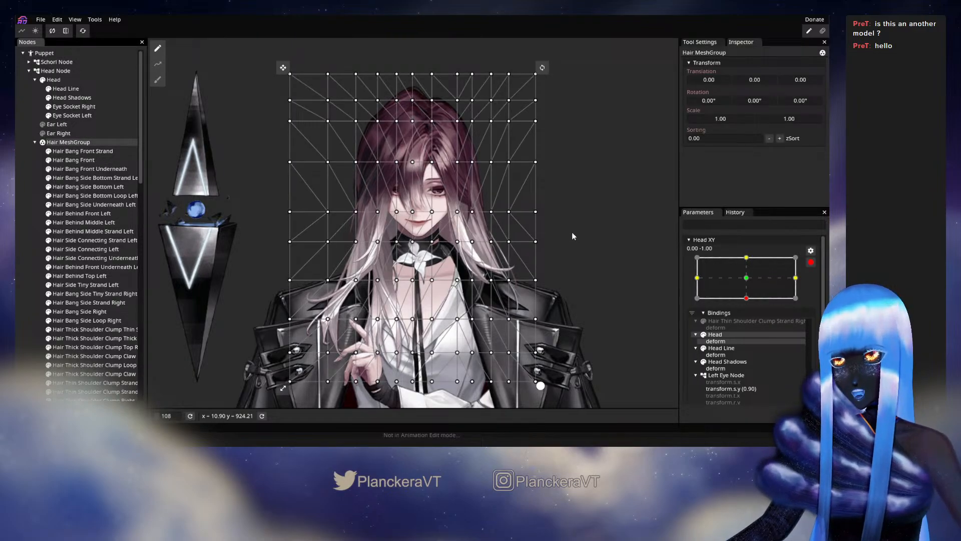
pyautogui.moveTo(567, 229); pyautogui.dragTo(251, 201)
pyautogui.press('Up')
pyautogui.press('Up')
pyautogui.press('Up')
pyautogui.press('Up')
pyautogui.press('Up')
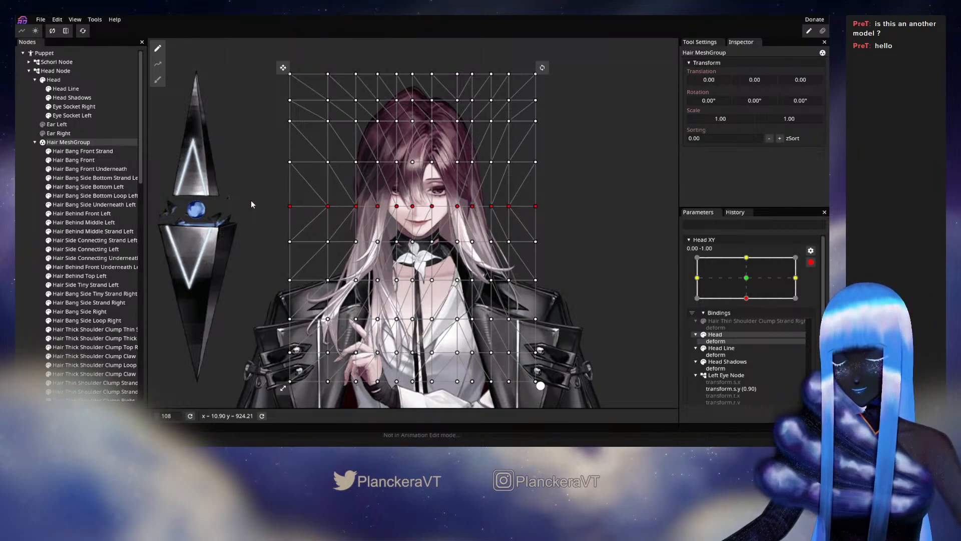
pyautogui.press('Down')
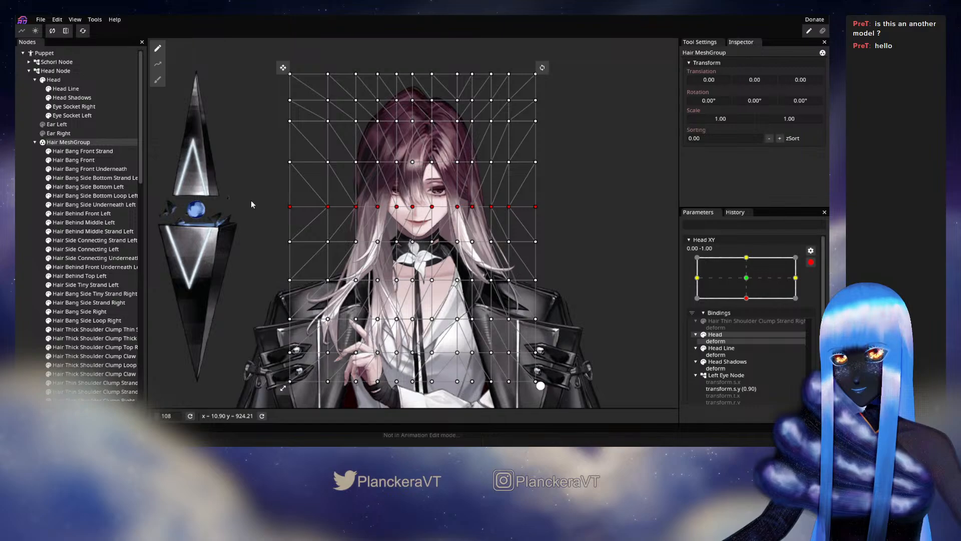
pyautogui.press('Down')
pyautogui.press('Down')
pyautogui.press('Down')
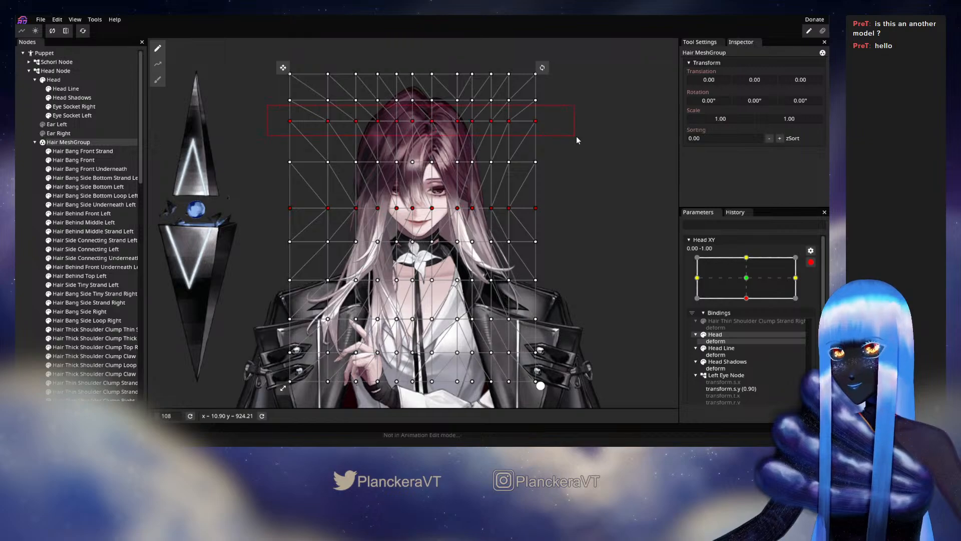
# - Lower the third vertex row of the Hair MeshGroup, across the upper head, in small nudges
pyautogui.press('Down')
pyautogui.press('Down')
pyautogui.press('Down')
pyautogui.press('Down')
pyautogui.press('Down')
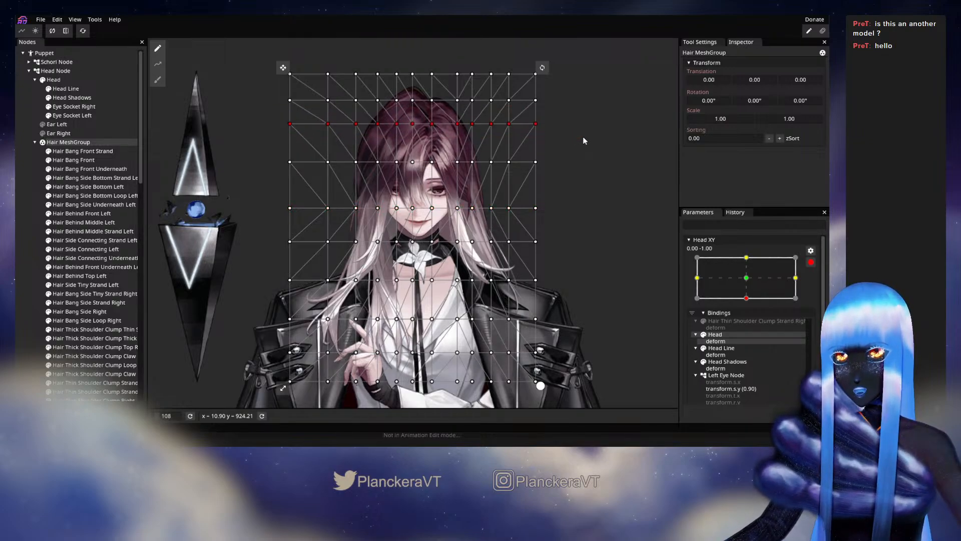
pyautogui.press('Down')
pyautogui.press('Down')
pyautogui.press('Down')
pyautogui.press('Down')
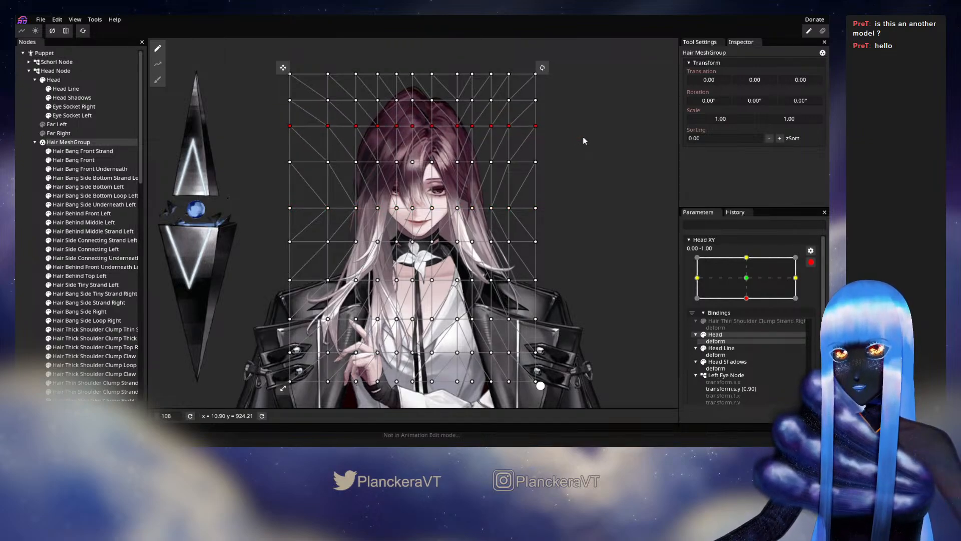
pyautogui.press('Down')
pyautogui.press('Down')
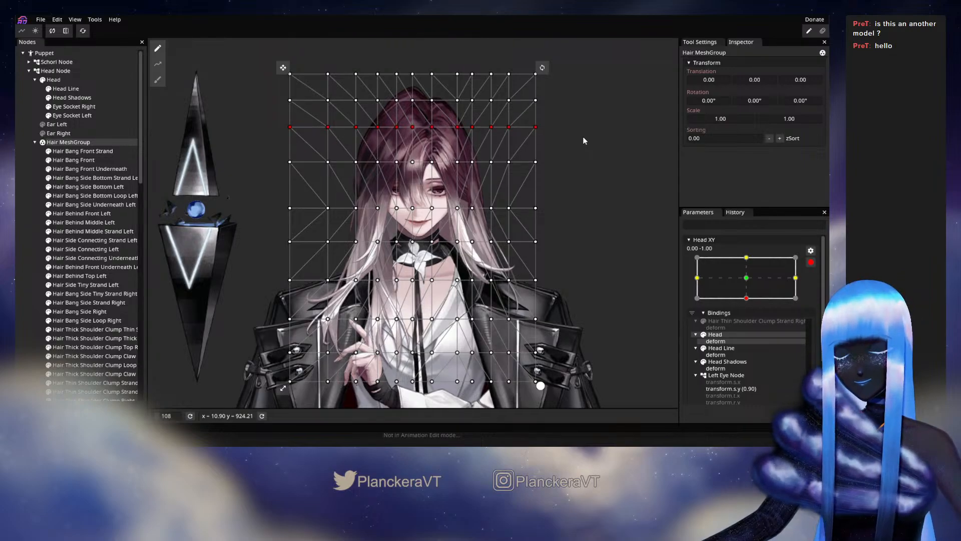
# - Nudge the fifth vertex row of the Hair MeshGroup slightly down and clear the vertex selection
pyautogui.scroll(-5, 629, 149)
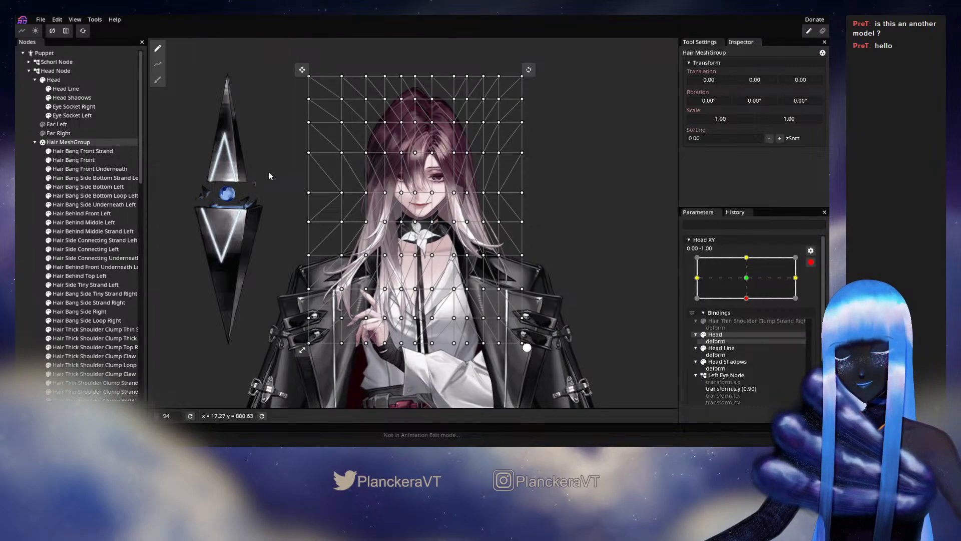
pyautogui.moveTo(268, 172); pyautogui.dragTo(584, 199)
pyautogui.press('Down')
pyautogui.press('Down')
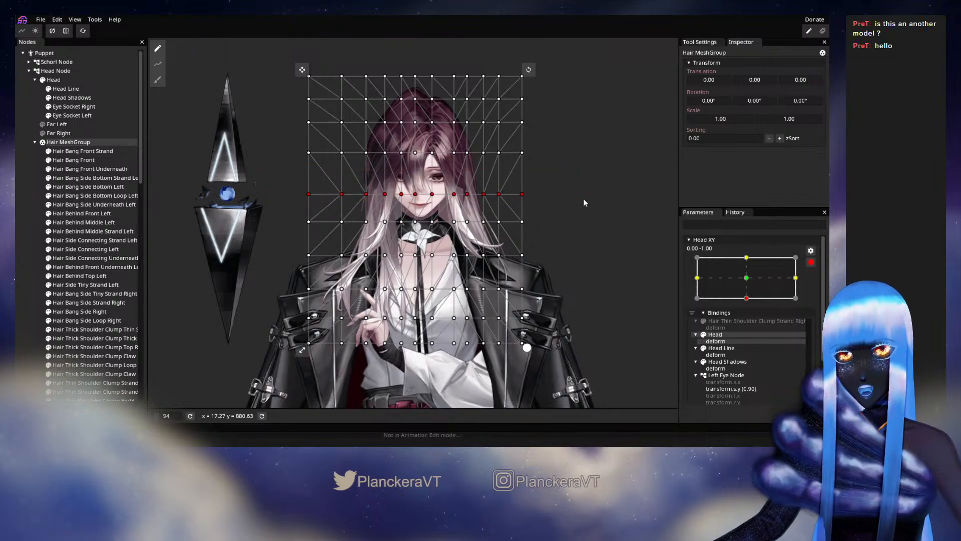
pyautogui.click(393, 52)
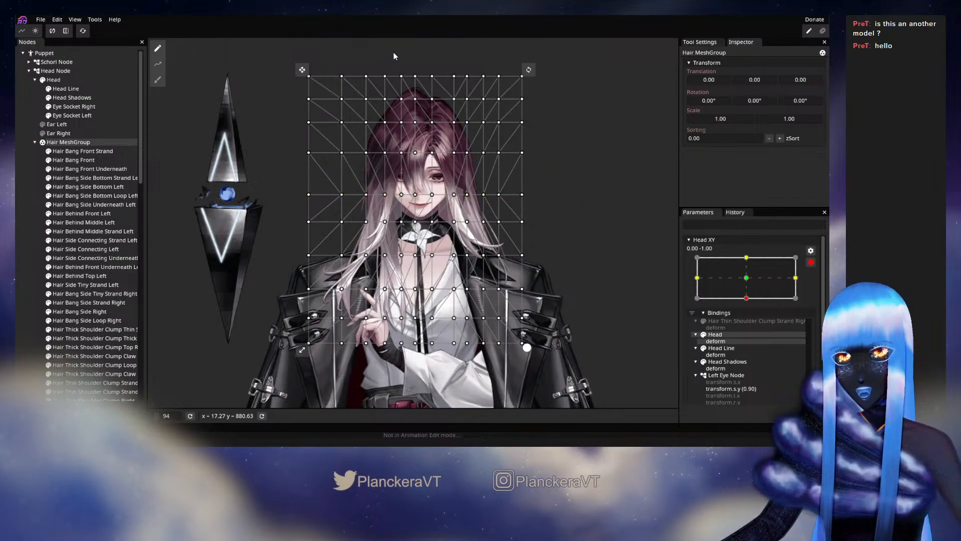
# - Raise the central vertex columns of the Hair MeshGroup, lifting the column through the middle of the head the most
pyautogui.moveTo(381, 53); pyautogui.dragTo(450, 370)
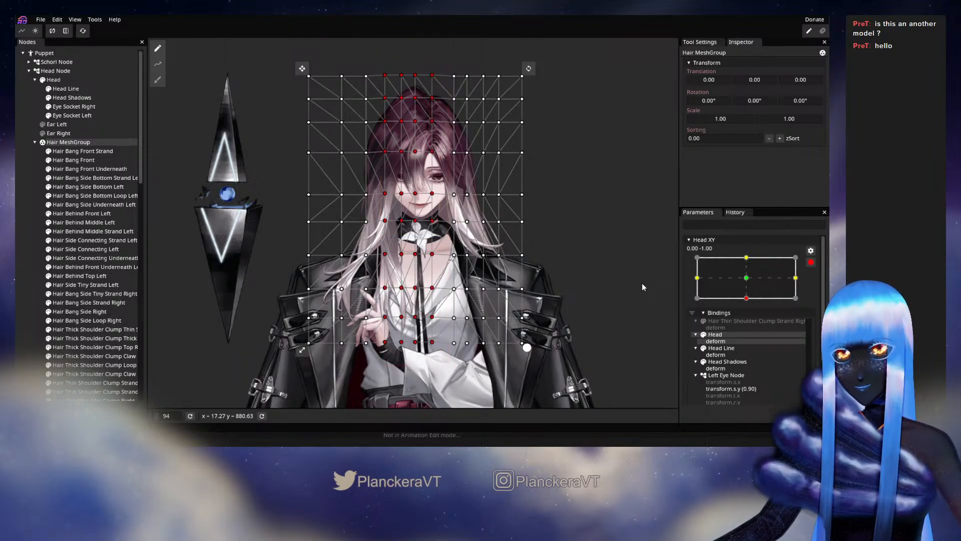
pyautogui.moveTo(419, 58); pyautogui.dragTo(408, 374)
pyautogui.press('Up')
pyautogui.press('Up')
pyautogui.press('Up')
pyautogui.press('Up')
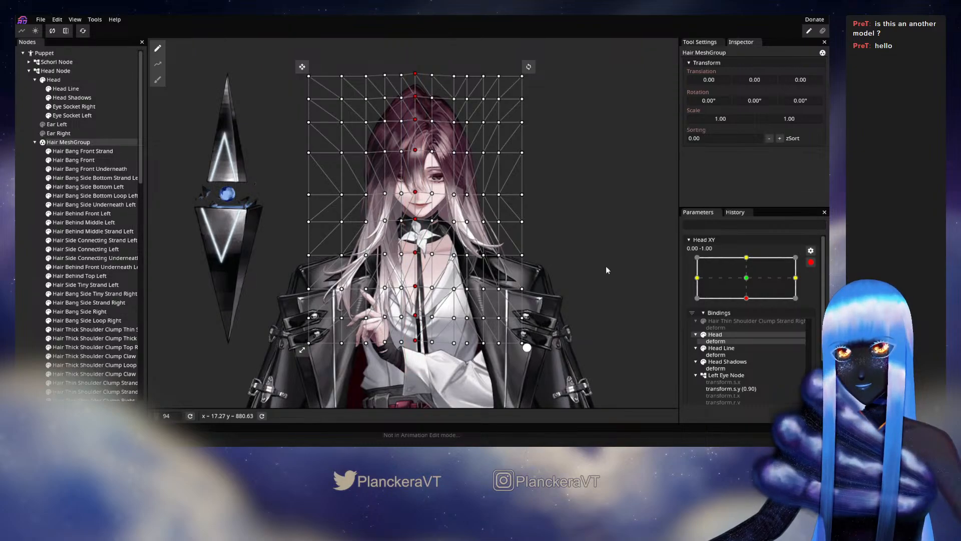
pyautogui.moveTo(408, 56); pyautogui.dragTo(460, 365)
pyautogui.press('Up')
pyautogui.press('Up')
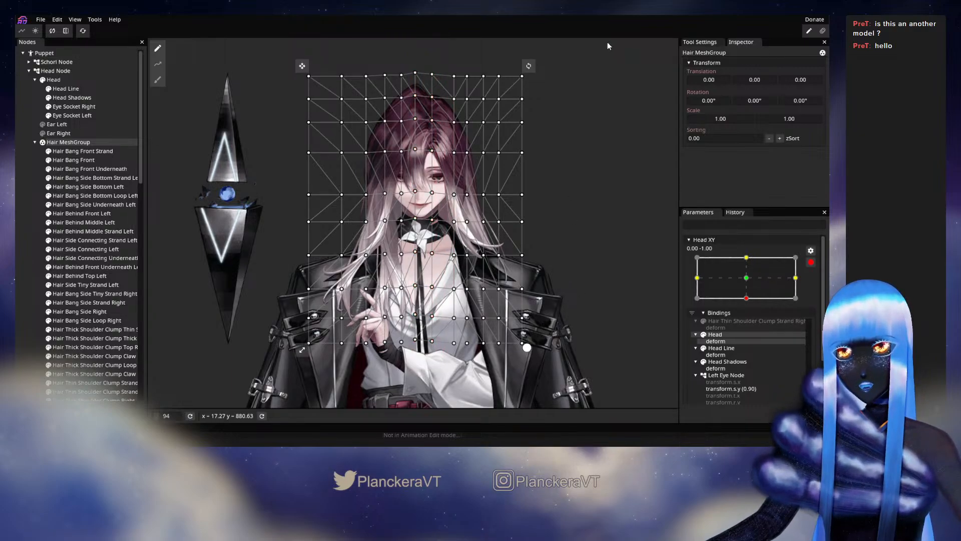
# - Lower the three outermost right-hand vertex columns of the hair mesh, then nudge all five right-hand columns down
pyautogui.moveTo(501, 223); pyautogui.dragTo(469, 376)
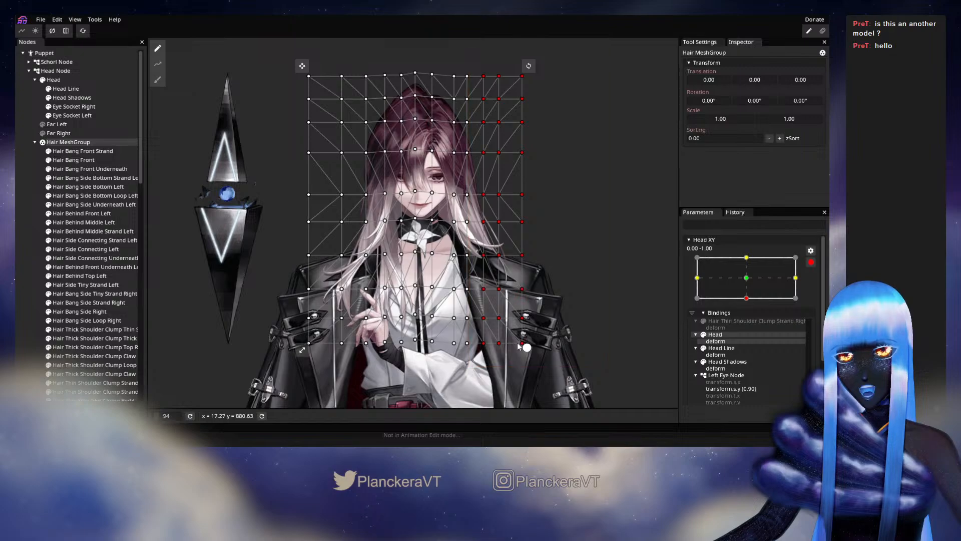
pyautogui.press('Down')
pyautogui.press('Down')
pyautogui.press('Down')
pyautogui.press('Down')
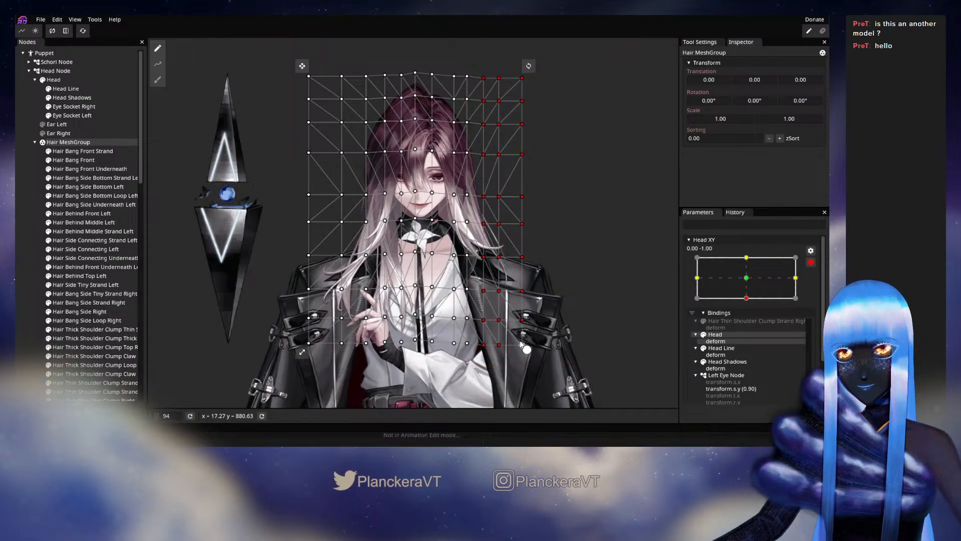
pyautogui.moveTo(528, 122); pyautogui.dragTo(444, 366)
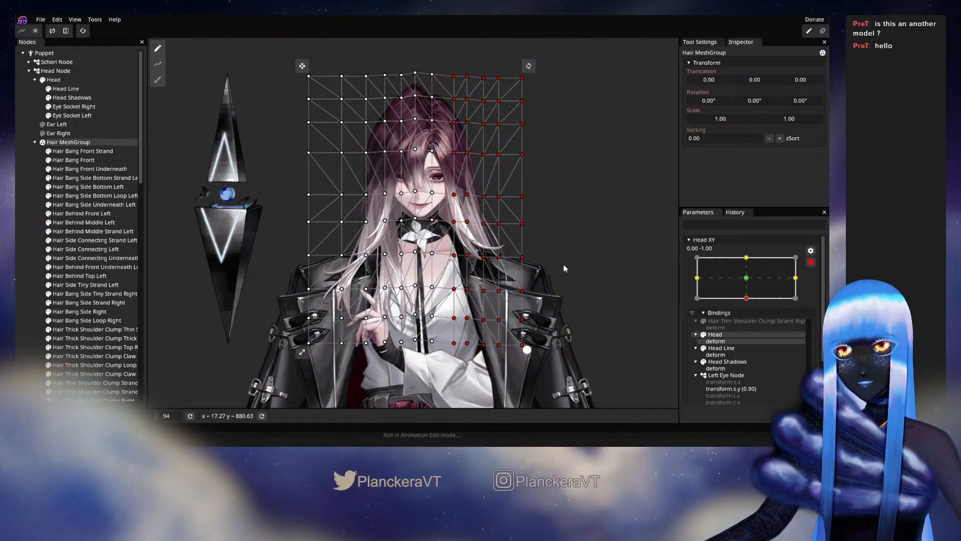
pyautogui.press('Down')
pyautogui.press('Down')
# - Lower the four left-hand vertex columns of the hair mesh, nudging the two outermost ones down further
pyautogui.moveTo(265, 47); pyautogui.dragTo(393, 369)
pyautogui.press('Down')
pyautogui.press('Down')
pyautogui.press('Down')
pyautogui.press('Down')
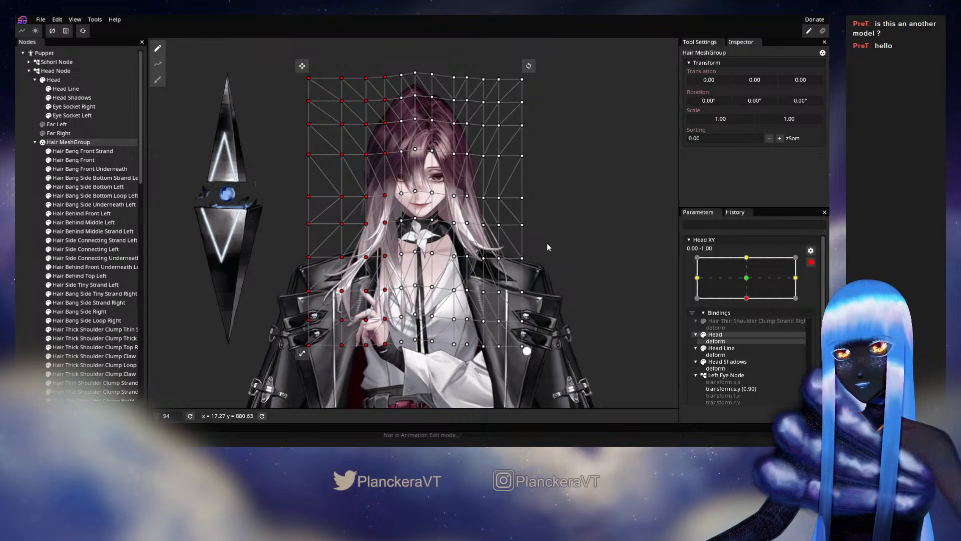
pyautogui.moveTo(273, 55); pyautogui.dragTo(346, 361)
pyautogui.press('Down')
pyautogui.press('Down')
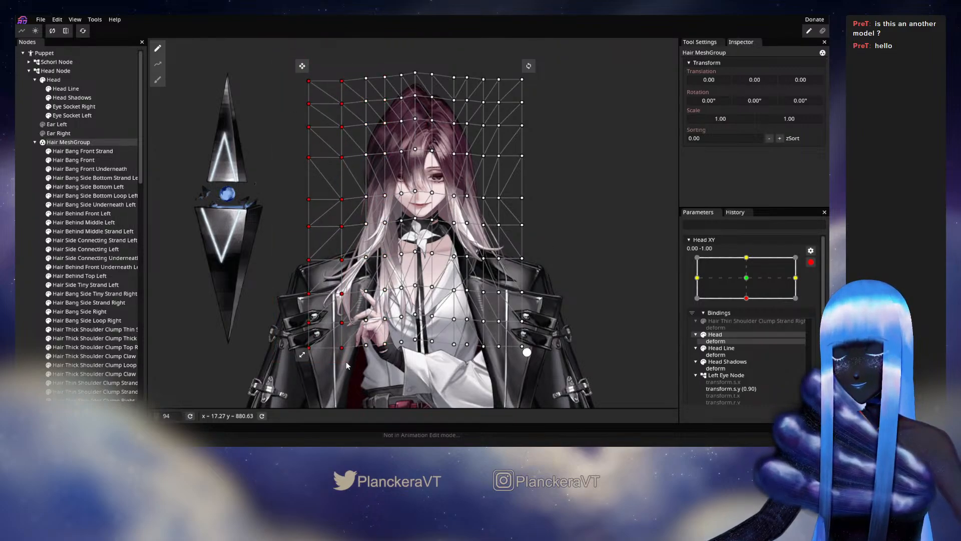
# - Deselect the mesh, disarm Head XY to preview the downward pose, and arm the 0.00, -1.00 keypoint again
pyautogui.click(596, 279)
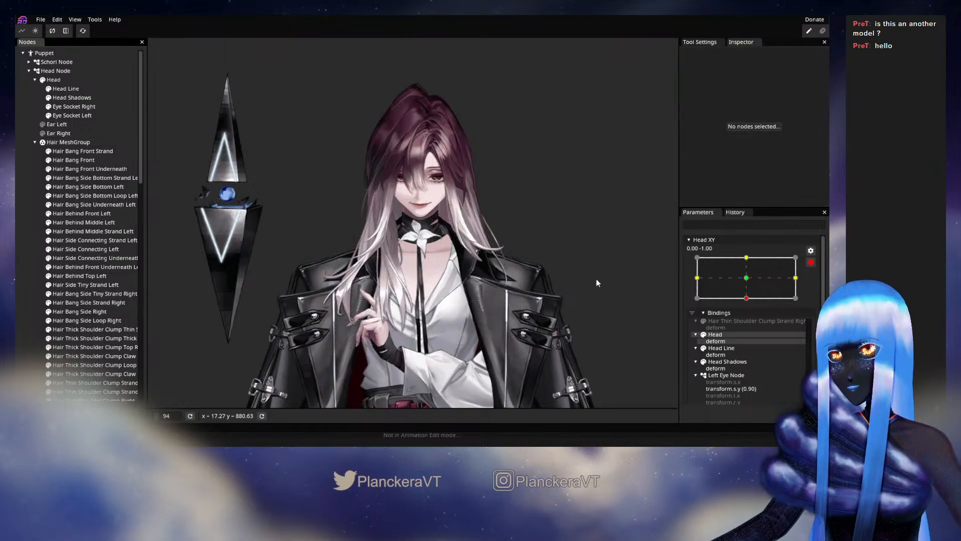
pyautogui.click(810, 261)
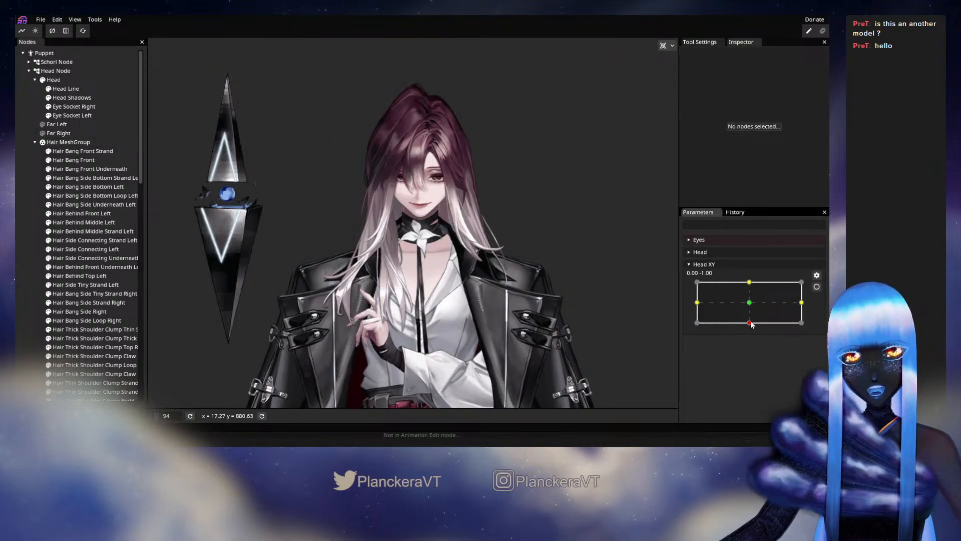
pyautogui.moveTo(750, 322)
pyautogui.mouseDown()
pyautogui.moveTo(748, 302)
pyautogui.moveTo(749, 324)
pyautogui.mouseUp()
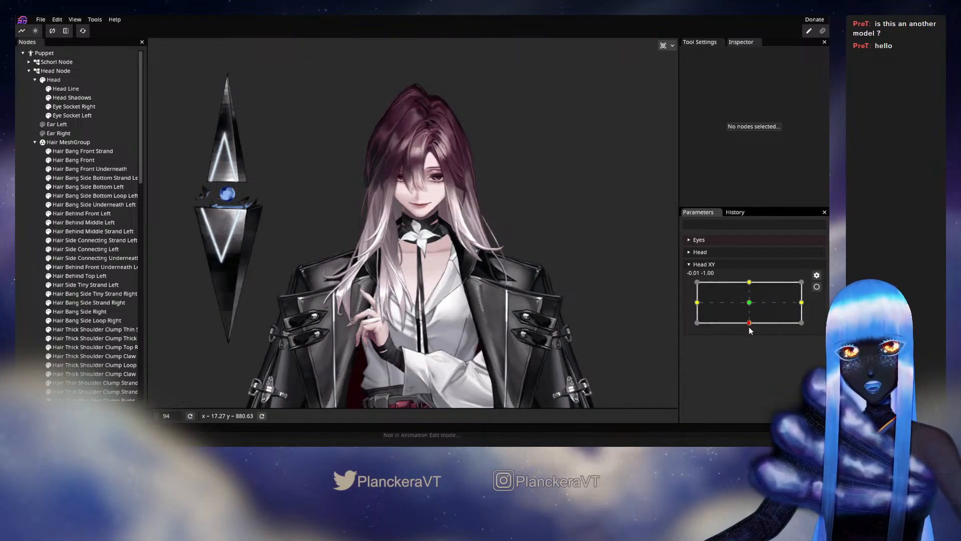
pyautogui.click(816, 286)
# - Select the Hair MeshGroup and raise its fourth vertex column from the left slightly at the downward keypoint
pyautogui.scroll(5, 437, 246)
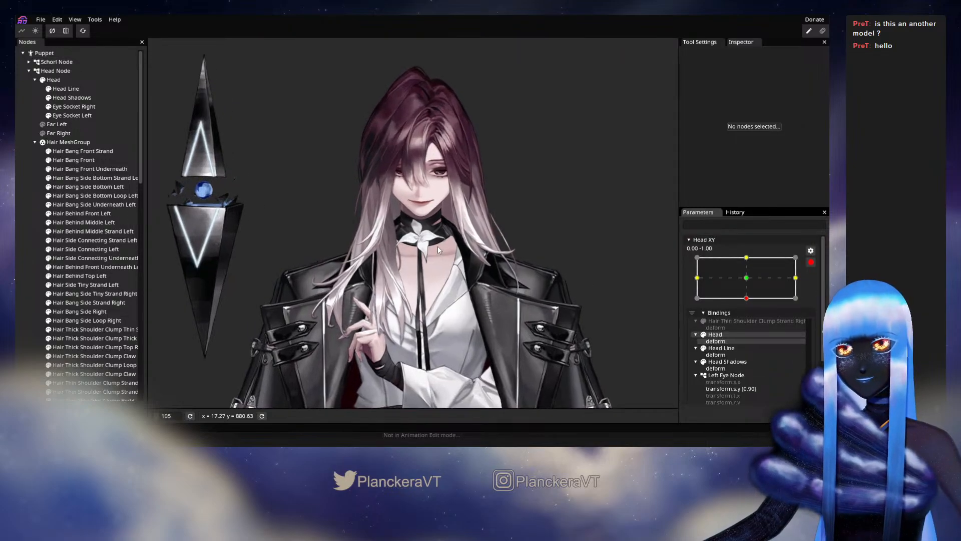
pyautogui.moveTo(436, 190); pyautogui.dragTo(404, 327)
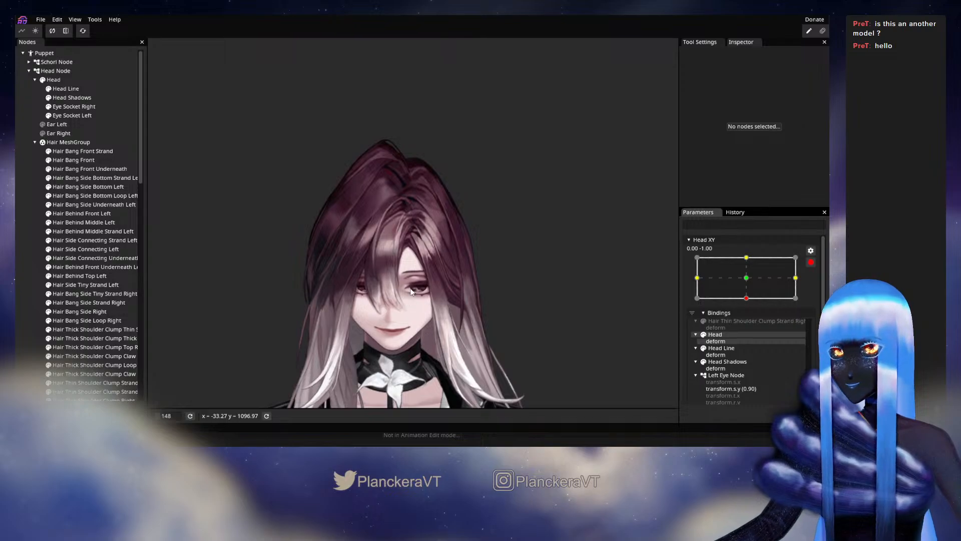
pyautogui.click(76, 143)
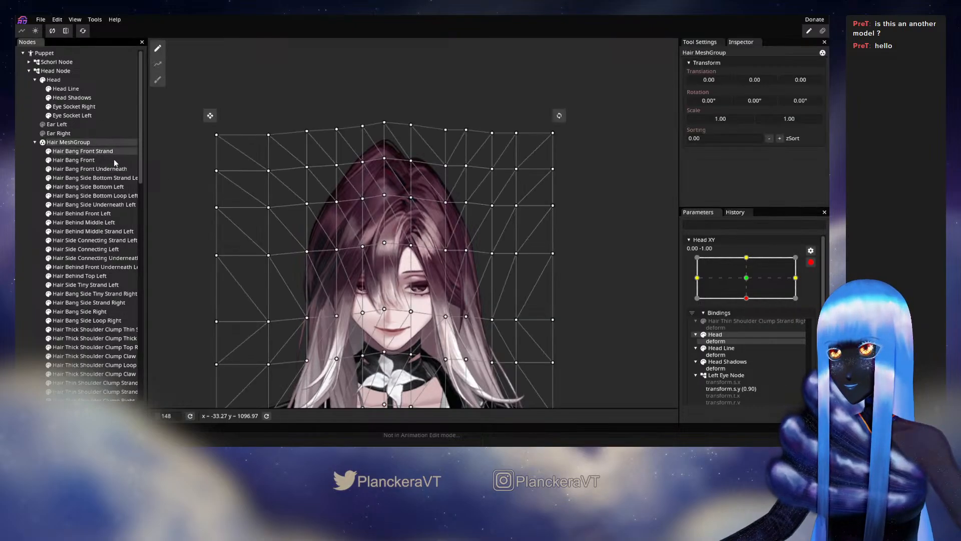
pyautogui.scroll(1, 306, 233)
pyautogui.moveTo(314, 248); pyautogui.dragTo(343, 214)
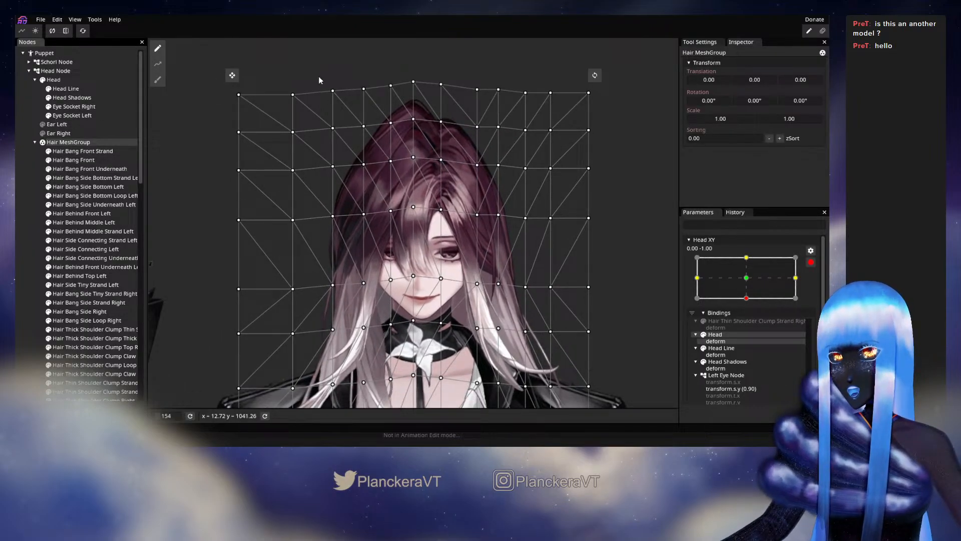
pyautogui.scroll(-3, 325, 116)
pyautogui.scroll(-1, 325, 114)
pyautogui.moveTo(358, 96); pyautogui.dragTo(405, 400)
pyautogui.press('Up')
pyautogui.press('Up')
pyautogui.press('Up')
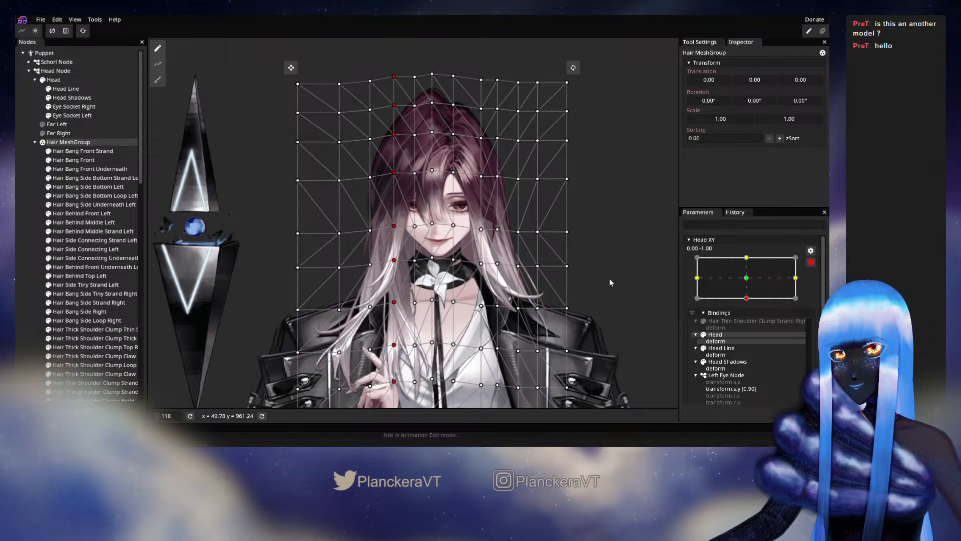
pyautogui.press('Down')
pyautogui.press('Up')
pyautogui.press('Up')
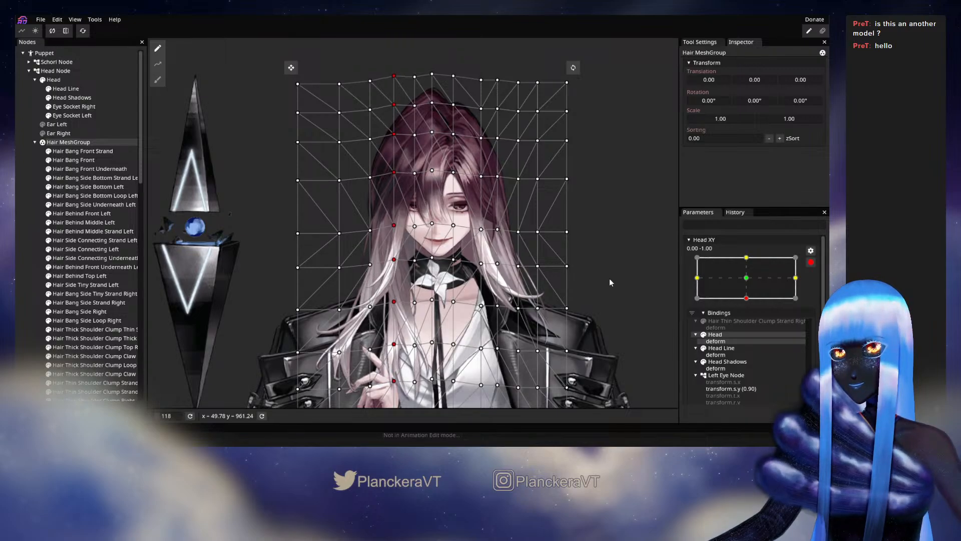
# - Raise the fifth vertex column from the left, just beside the hair mesh's middle column, to round the head top
pyautogui.moveTo(410, 70); pyautogui.dragTo(427, 399)
pyautogui.press('Up')
pyautogui.press('Up')
pyautogui.press('Up')
pyautogui.press('Up')
pyautogui.press('Up')
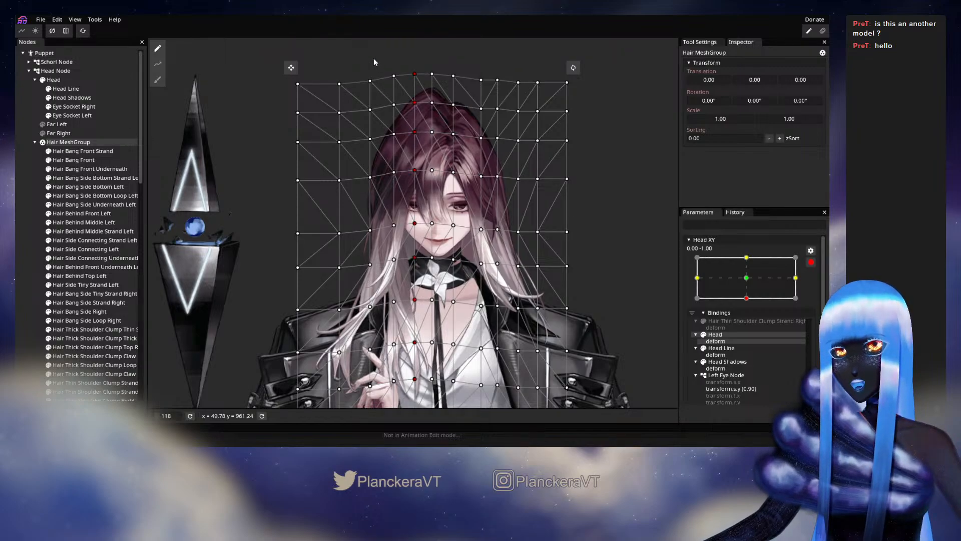
# - Raise the upper four vertices in each of the hair mesh's four left-hand columns at the downward keypoint
pyautogui.click(256, 57)
pyautogui.moveTo(388, 160); pyautogui.dragTo(409, 187)
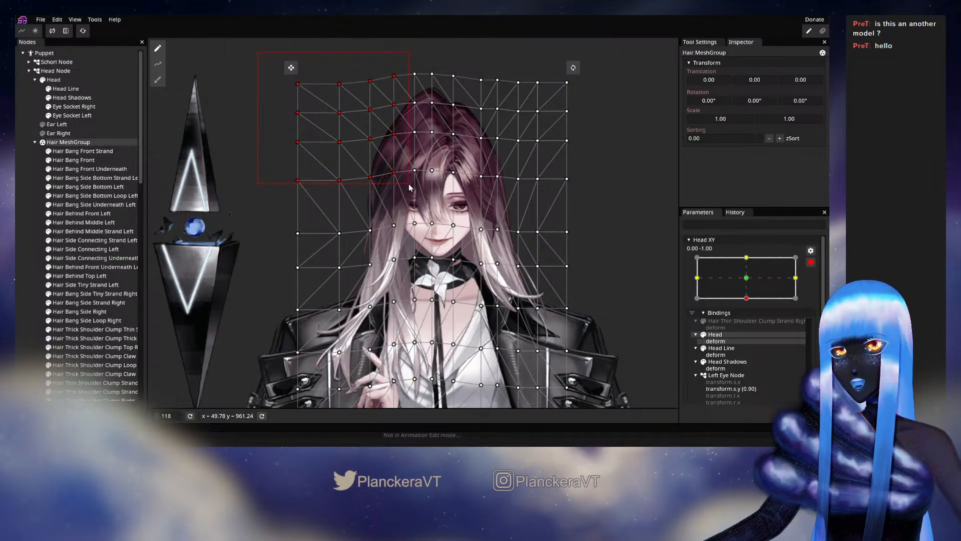
pyautogui.press('Up')
pyautogui.press('Up')
pyautogui.press('Up')
pyautogui.press('Up')
pyautogui.press('Up')
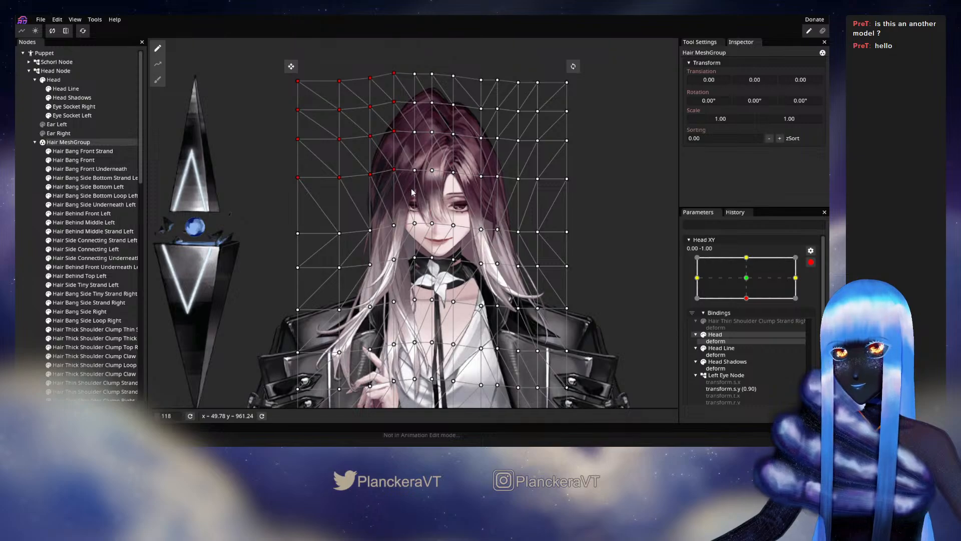
pyautogui.press('Up')
pyautogui.press('Up')
pyautogui.press('Up')
pyautogui.press('Up')
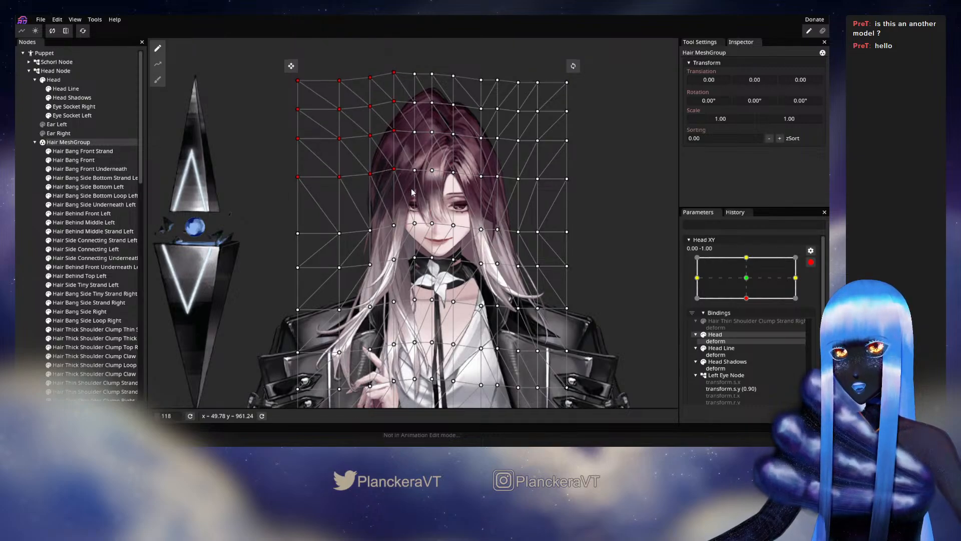
pyautogui.press('Down')
pyautogui.press('Down')
pyautogui.press('Down')
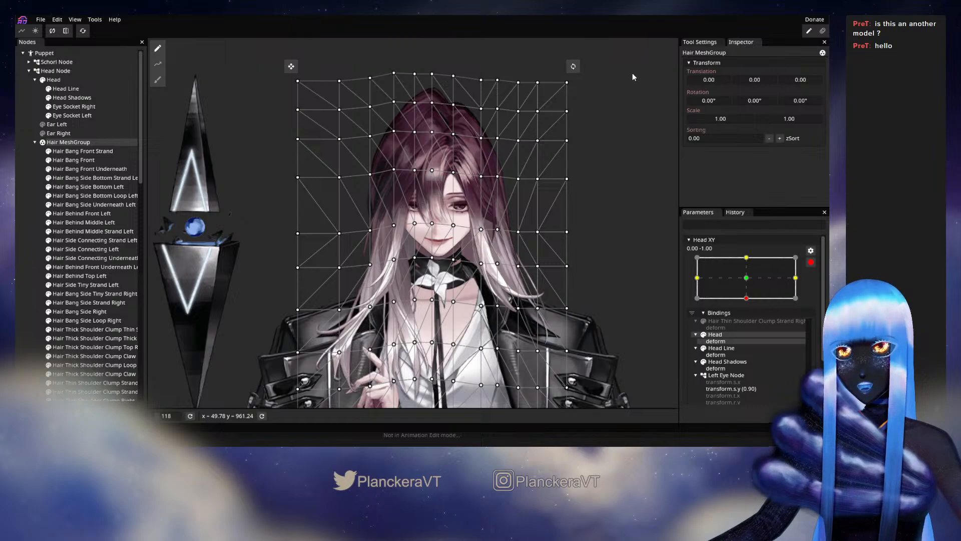
# - Raise the three vertex columns just right of the hair mesh's middle column, moving the outer two of them up further
pyautogui.moveTo(443, 64); pyautogui.dragTo(472, 376)
pyautogui.press('Up')
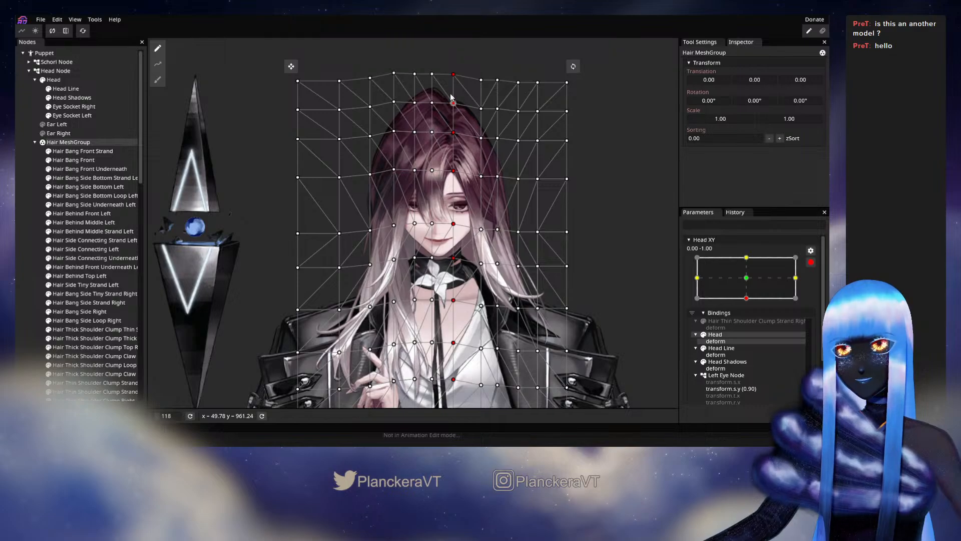
pyautogui.moveTo(468, 60); pyautogui.dragTo(505, 391)
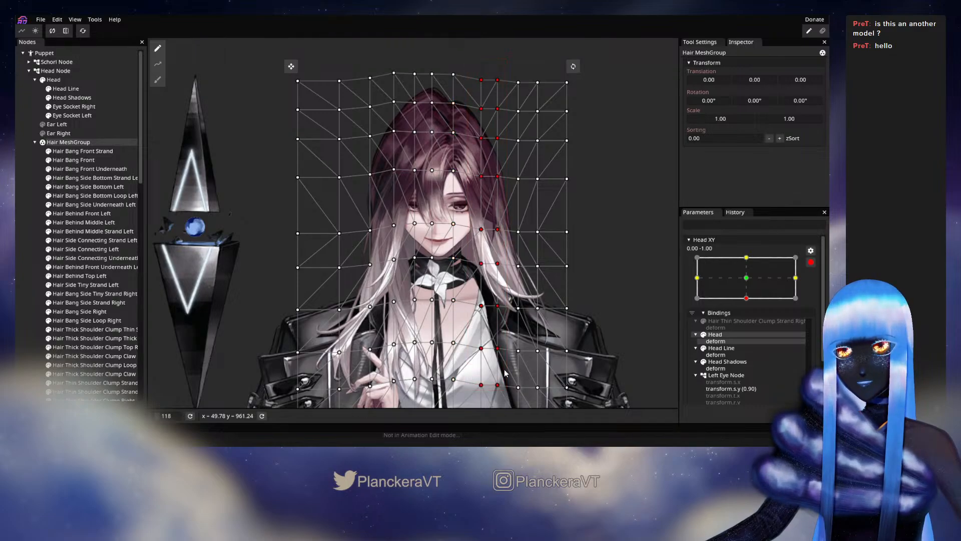
pyautogui.press('Up')
pyautogui.press('Up')
pyautogui.press('Up')
pyautogui.press('Up')
pyautogui.press('Up')
pyautogui.press('Up')
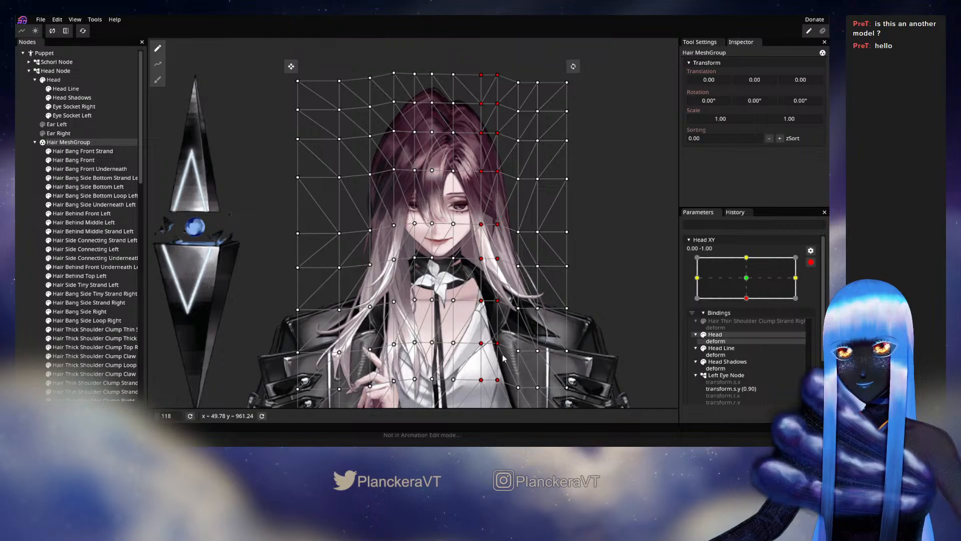
pyautogui.press('Down')
pyautogui.press('Down')
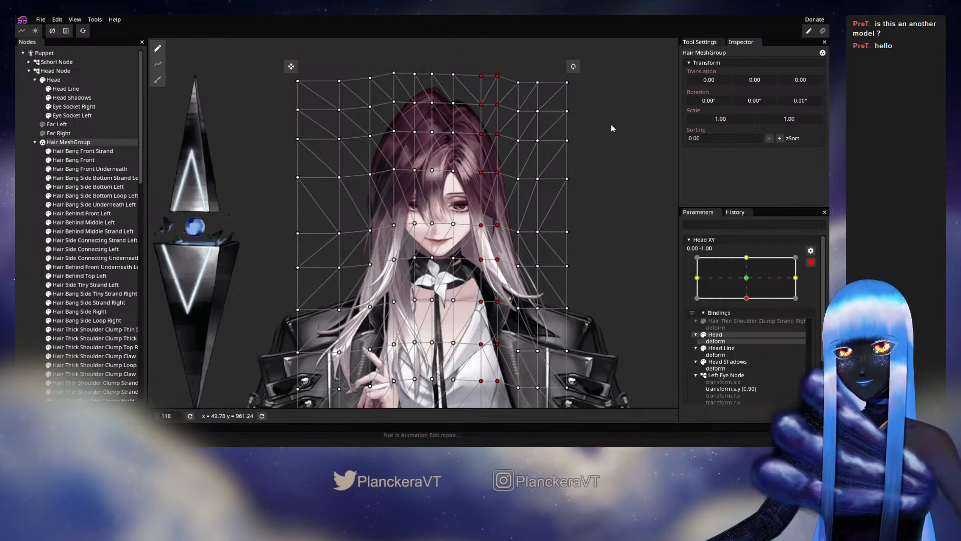
# - Raise the upper four vertices in each of the hair mesh's five right-hand columns slightly
pyautogui.moveTo(576, 61); pyautogui.dragTo(469, 206)
pyautogui.press('Up')
pyautogui.press('Up')
pyautogui.press('Up')
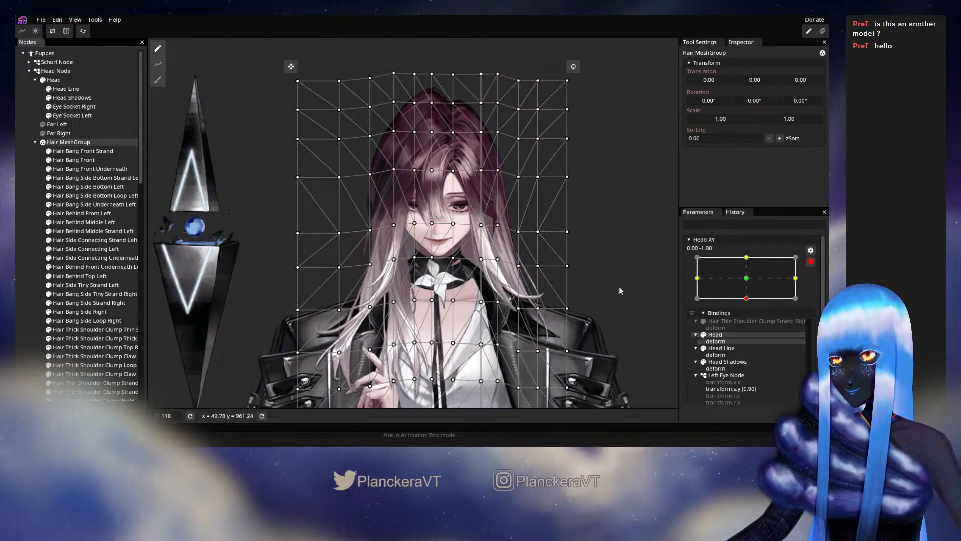
# - Deselect the mesh, disarm Head XY to preview the downward head movement, and arm the 0.00, -1.00 keypoint again
pyautogui.scroll(-2, 621, 280)
pyautogui.click(458, 296)
pyautogui.scroll(-2, 500, 290)
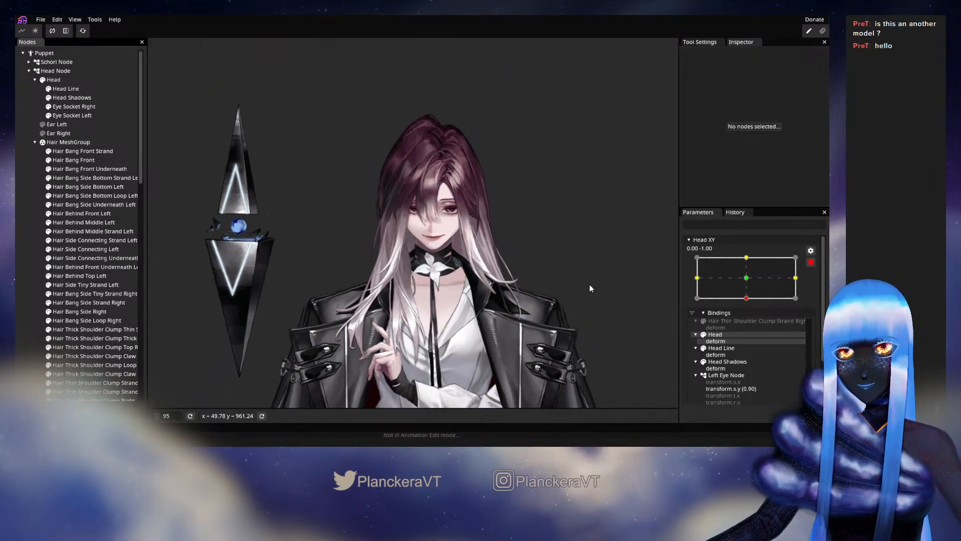
pyautogui.click(811, 262)
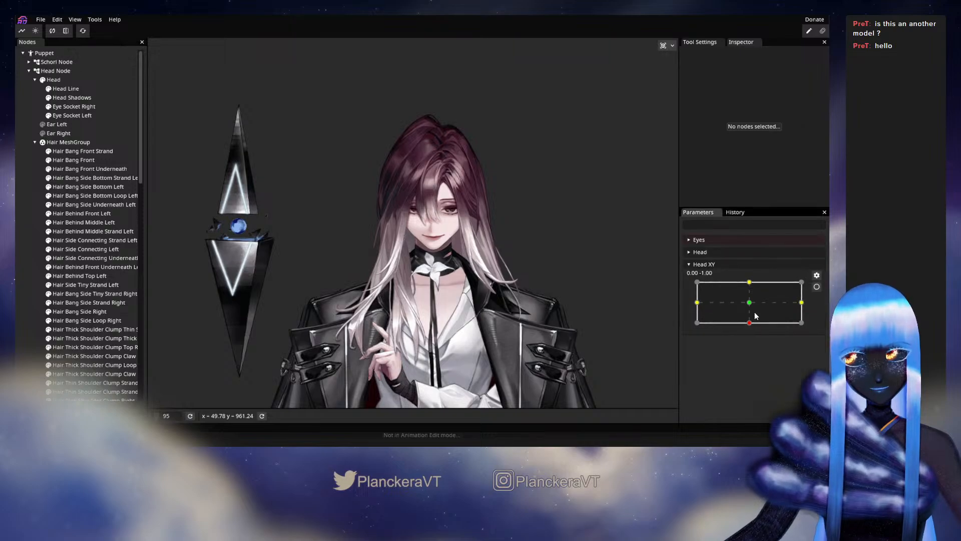
pyautogui.moveTo(750, 324)
pyautogui.mouseDown()
pyautogui.moveTo(754, 309)
pyautogui.moveTo(750, 325)
pyautogui.mouseUp()
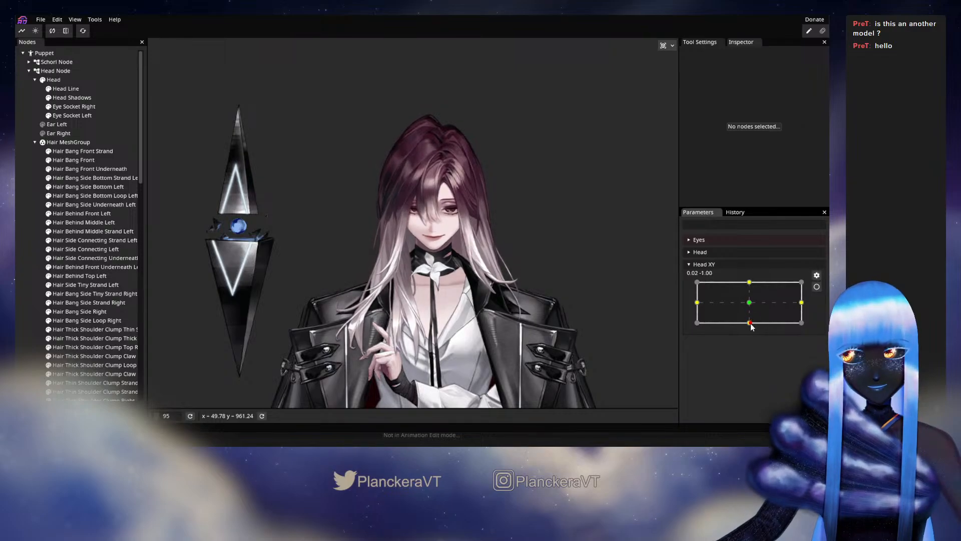
pyautogui.click(817, 287)
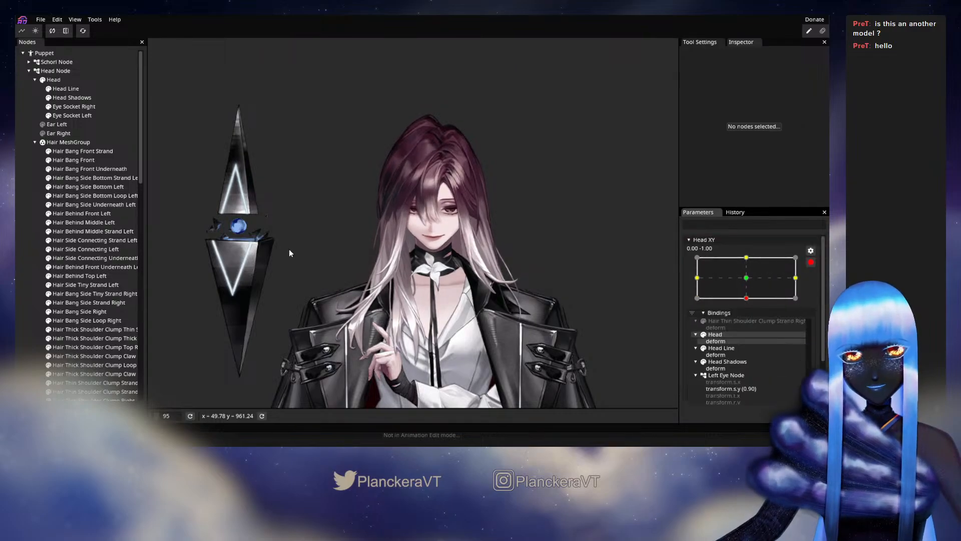
# - Select the Hair MeshGroup and raise its five lowest vertex rows, from the neck down, slightly
pyautogui.click(66, 142)
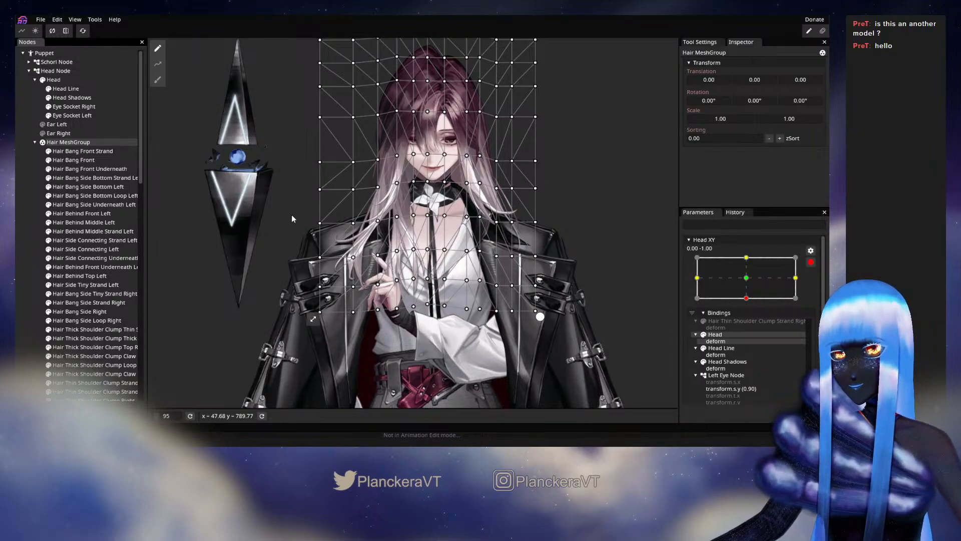
pyautogui.moveTo(294, 212); pyautogui.dragTo(407, 292)
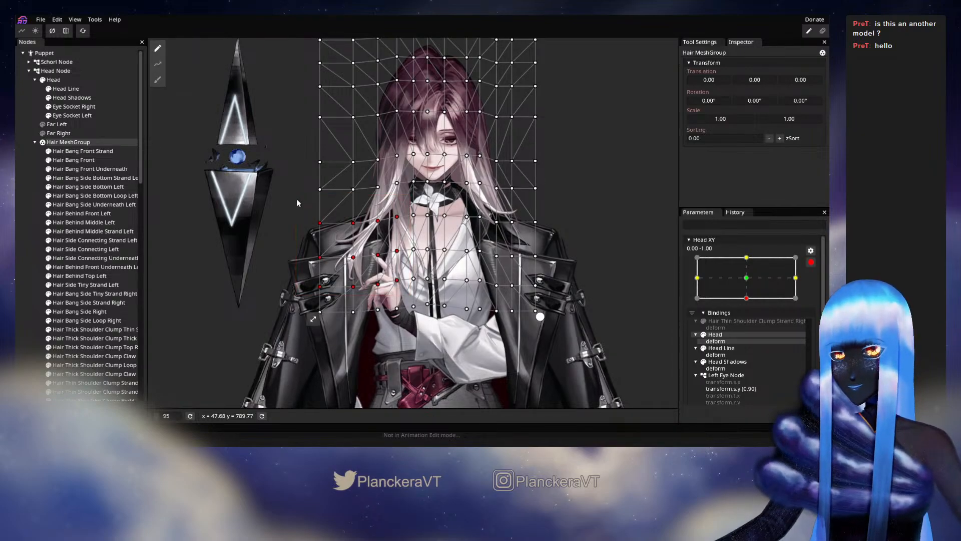
pyautogui.moveTo(298, 174); pyautogui.dragTo(539, 330)
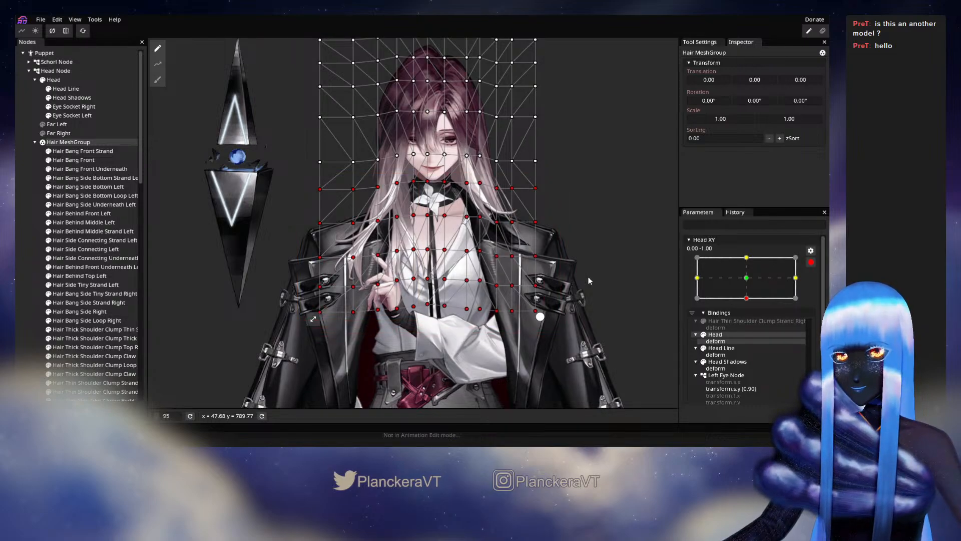
pyautogui.press('Up')
pyautogui.press('Up')
pyautogui.press('Up')
pyautogui.press('Up')
pyautogui.press('Up')
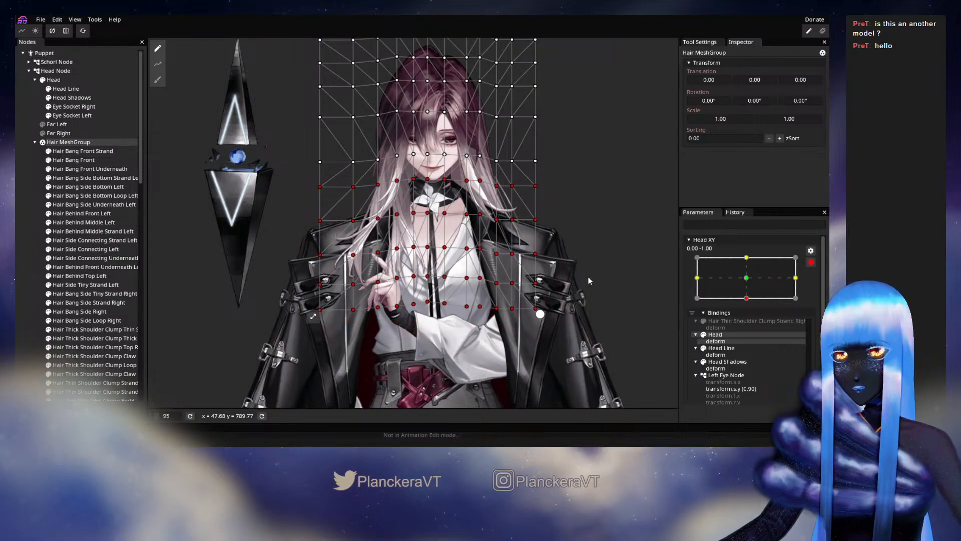
# - Deselect the mesh, preview the raised hair lengths with Head XY disarmed, and arm the 0.00, -1.00 keypoint again
pyautogui.click(586, 277)
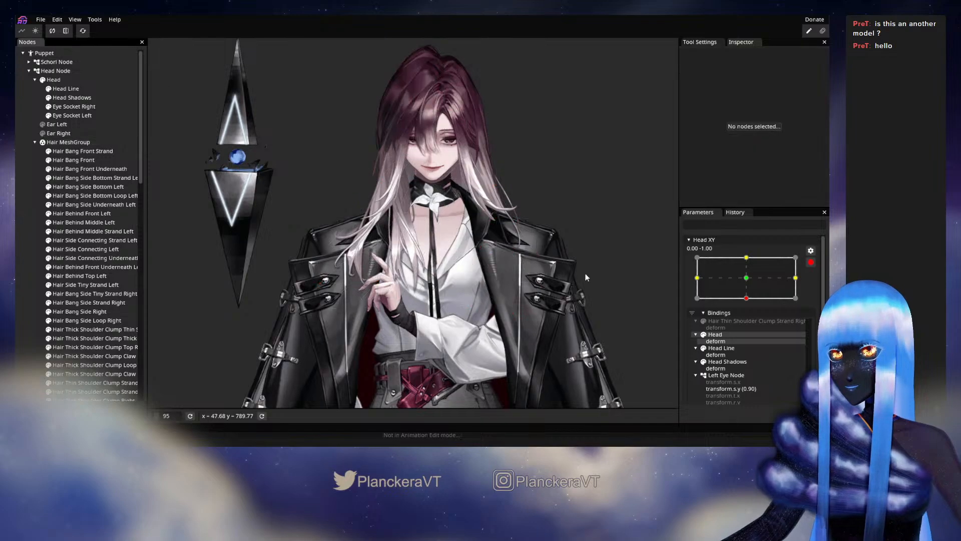
pyautogui.click(810, 263)
pyautogui.moveTo(748, 322)
pyautogui.mouseDown()
pyautogui.moveTo(750, 299)
pyautogui.moveTo(748, 331)
pyautogui.mouseUp()
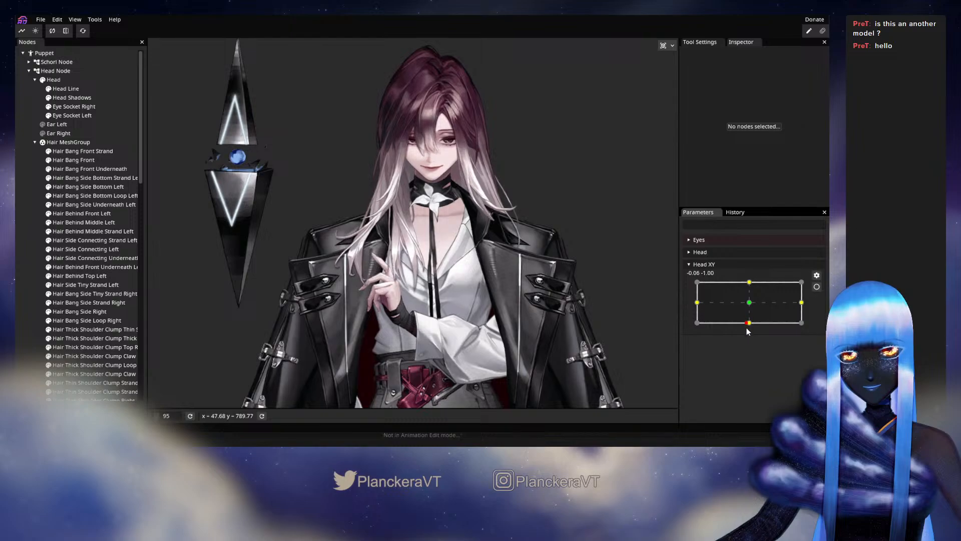
pyautogui.scroll(5, 502, 263)
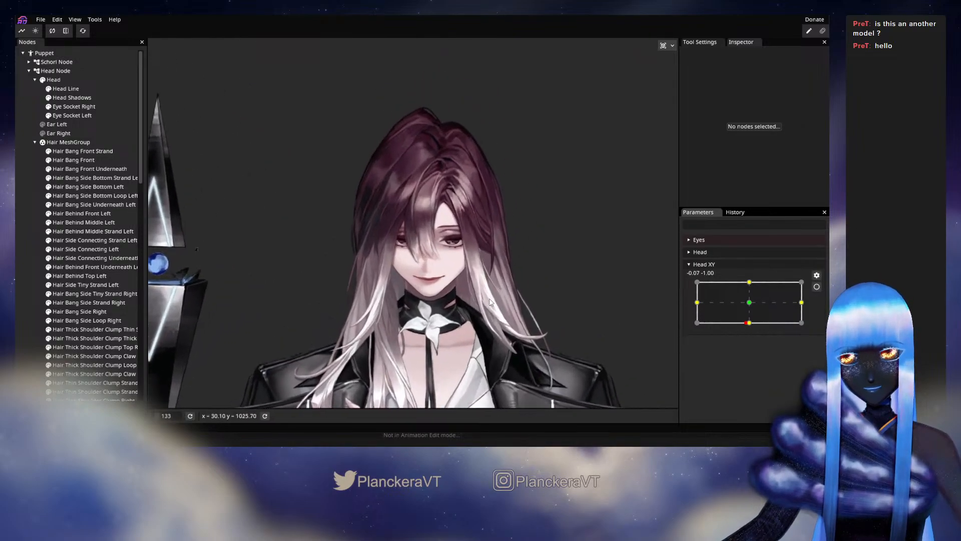
pyautogui.moveTo(748, 323)
pyautogui.mouseDown()
pyautogui.moveTo(753, 307)
pyautogui.moveTo(756, 329)
pyautogui.mouseUp()
pyautogui.click(817, 288)
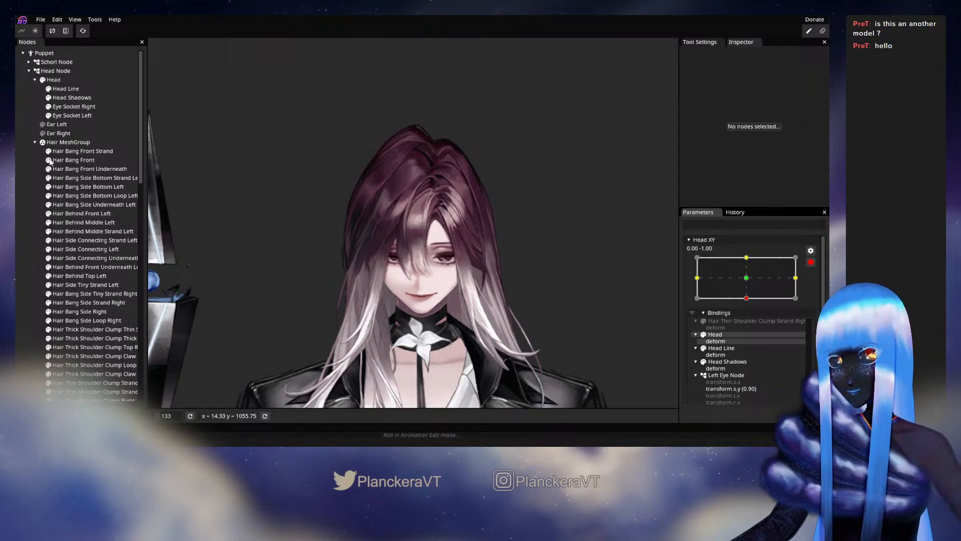
# - Inspect the Hair MeshGroup around the face and select the three middle vertices of the row crossing the lower face
pyautogui.click(64, 142)
pyautogui.scroll(5, 421, 236)
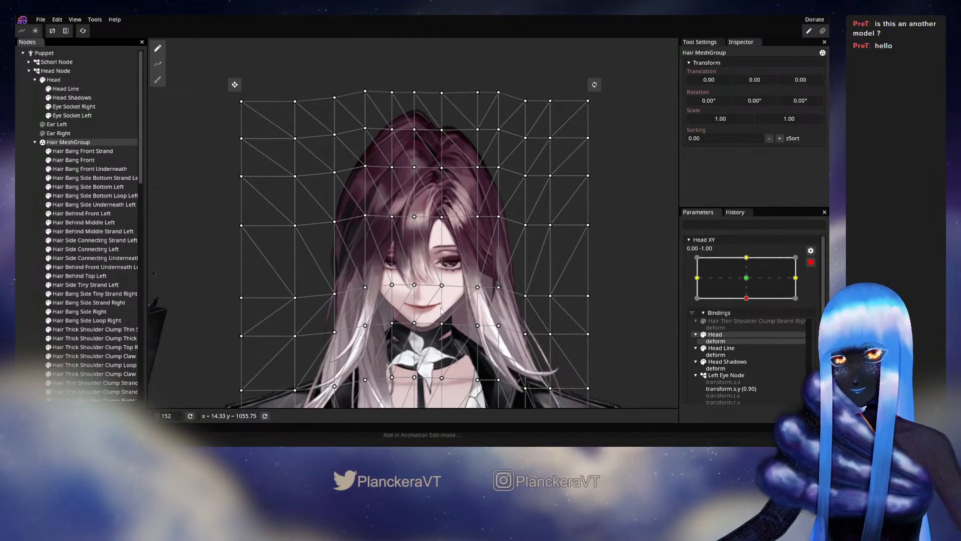
pyautogui.scroll(-3, 407, 150)
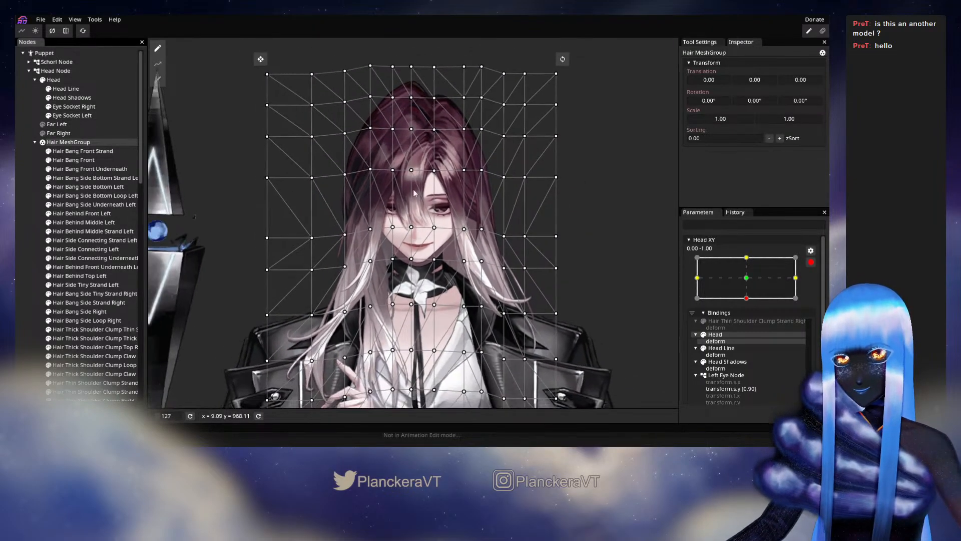
pyautogui.moveTo(430, 209); pyautogui.dragTo(421, 181)
pyautogui.scroll(-1, 433, 186)
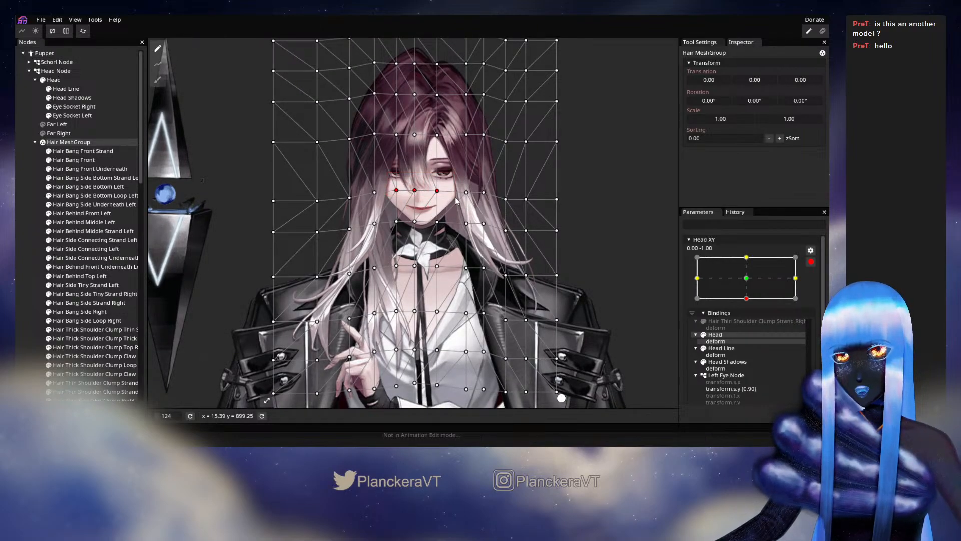
# - Deselect the mesh, disarm Head XY to check the downward pose in motion, and re-arm the 0.00, -1.00 keypoint
pyautogui.click(22, 229)
pyautogui.click(814, 265)
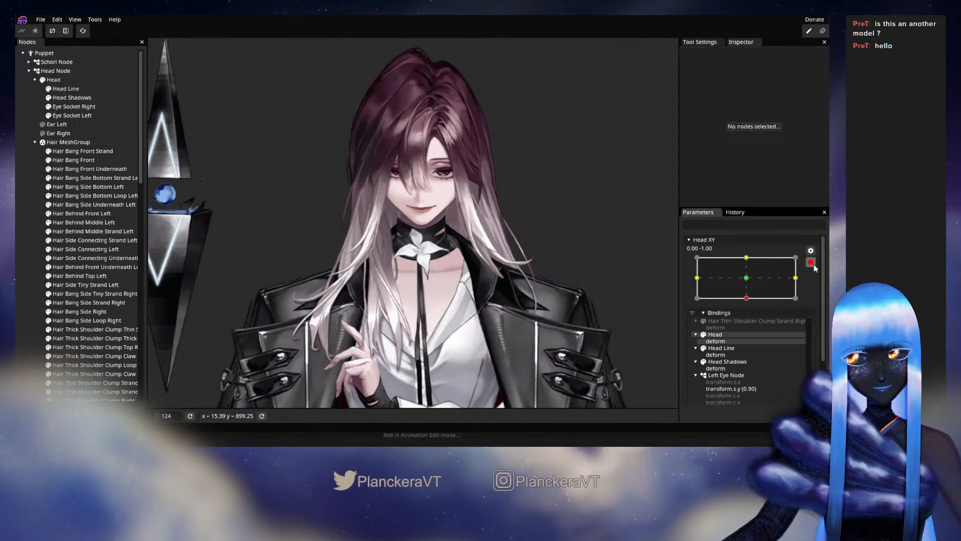
pyautogui.click(812, 264)
pyautogui.moveTo(750, 323)
pyautogui.mouseDown()
pyautogui.moveTo(749, 303)
pyautogui.moveTo(749, 332)
pyautogui.mouseUp()
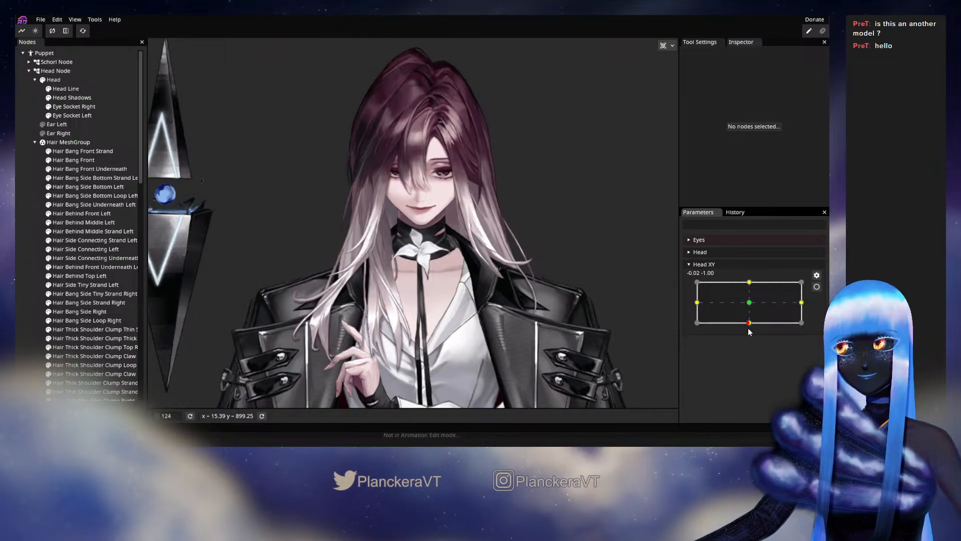
pyautogui.click(817, 287)
# - Select the Hair MeshGroup and lower its top four vertex rows to flatten the head top at the downward keypoint
pyautogui.moveTo(501, 148); pyautogui.dragTo(474, 283)
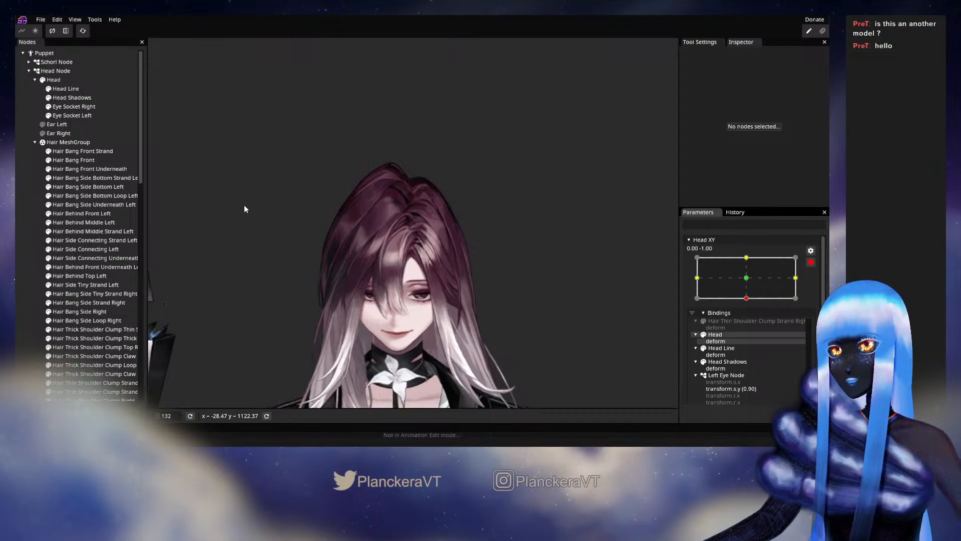
pyautogui.click(68, 142)
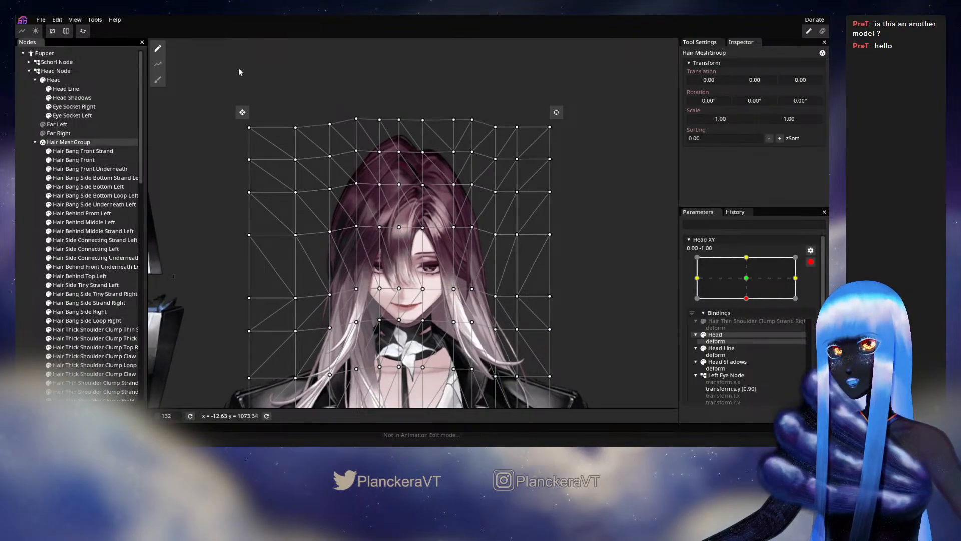
pyautogui.moveTo(589, 202); pyautogui.dragTo(597, 227)
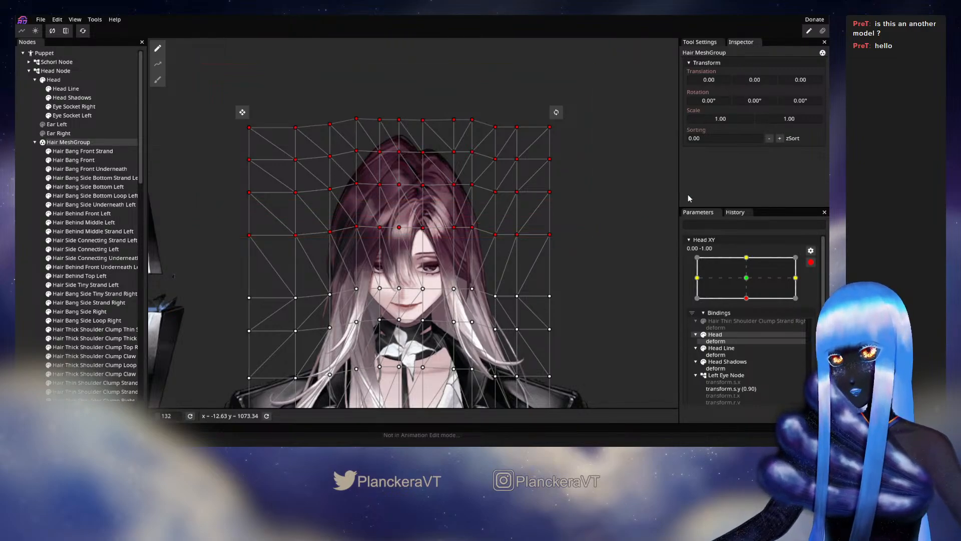
pyautogui.press('Down')
pyautogui.press('Down')
pyautogui.press('Down')
pyautogui.press('Down')
pyautogui.press('Down')
pyautogui.press('Down')
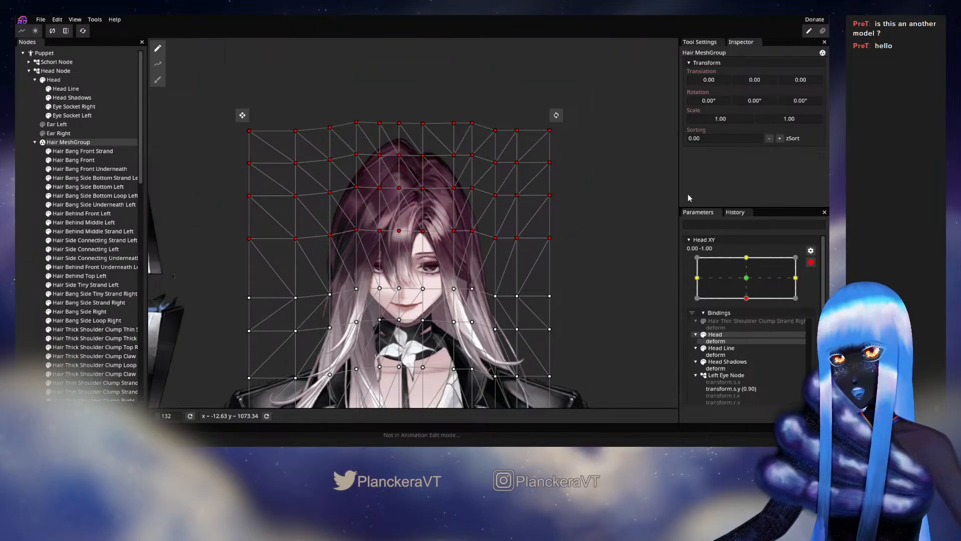
pyautogui.press('Down')
pyautogui.press('Down')
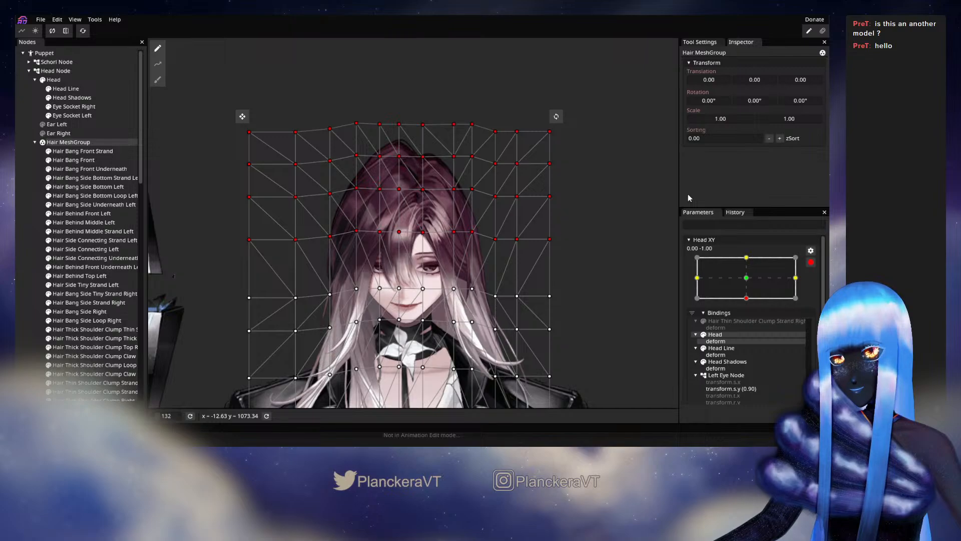
# - Deselect the mesh, preview the lowered head top with Head XY disarmed, and arm the 0.00, -1.00 keypoint again
pyautogui.click(17, 270)
pyautogui.scroll(-2, 546, 279)
pyautogui.scroll(-1, 551, 276)
pyautogui.moveTo(554, 304); pyautogui.dragTo(563, 287)
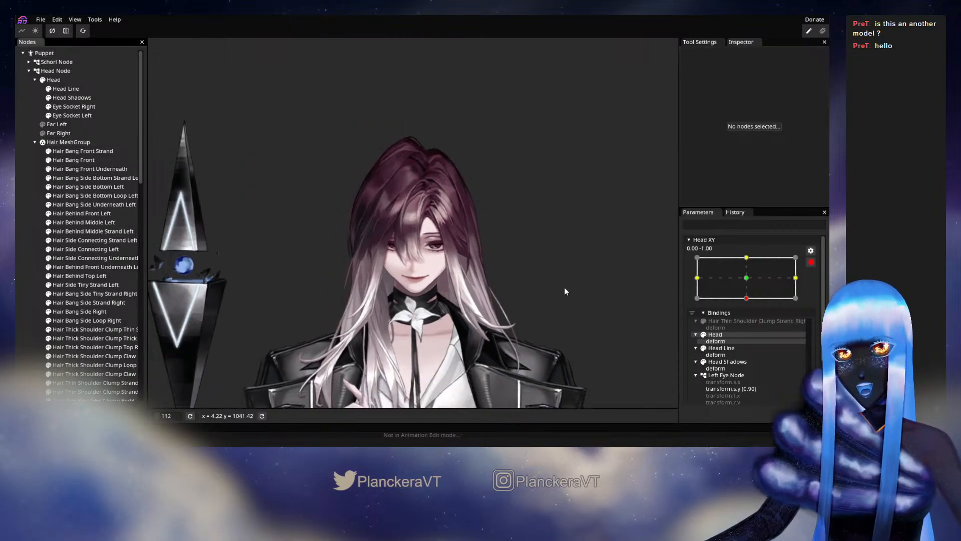
pyautogui.click(810, 262)
pyautogui.moveTo(750, 323); pyautogui.dragTo(752, 326)
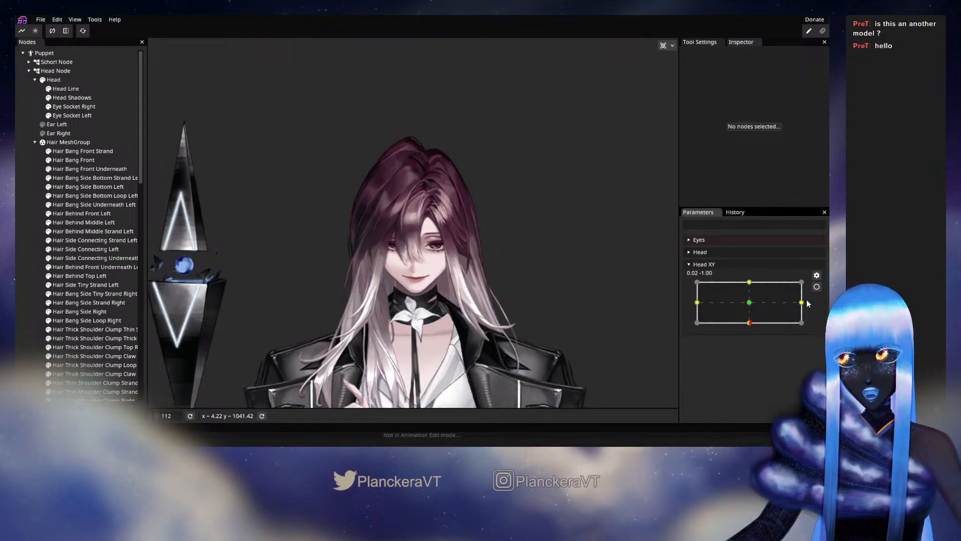
pyautogui.click(817, 287)
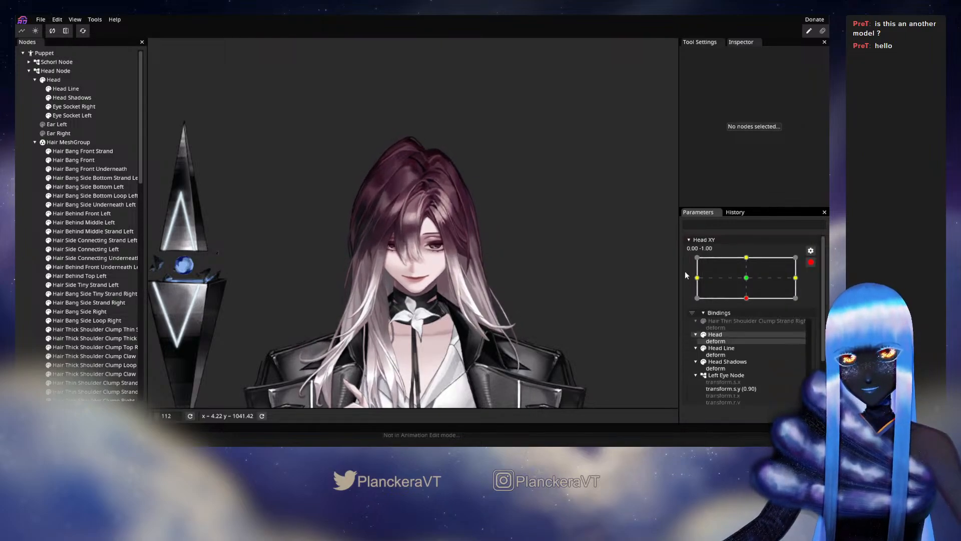
# - Select the Hair MeshGroup and lower its top three vertex rows slightly
pyautogui.click(64, 142)
pyautogui.moveTo(233, 79); pyautogui.dragTo(581, 190)
pyautogui.press('Down')
pyautogui.press('Down')
pyautogui.press('Down')
pyautogui.press('Down')
pyautogui.press('Down')
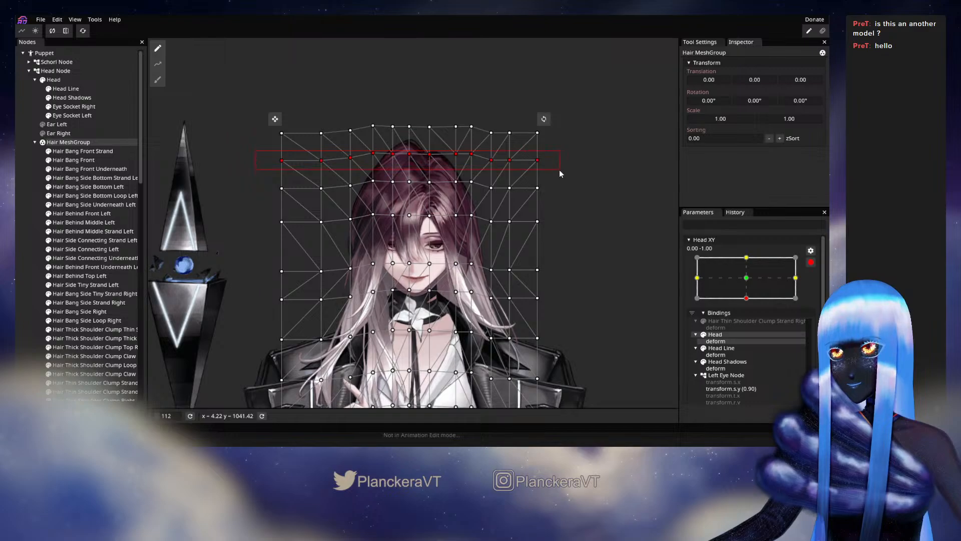
# - Select the Hair MeshGroup's second vertex row from the top and lower it slightly at the downward keypoint
pyautogui.moveTo(559, 174); pyautogui.dragTo(568, 176)
pyautogui.press('Down')
pyautogui.press('Down')
pyautogui.press('Down')
pyautogui.press('Down')
pyautogui.press('Down')
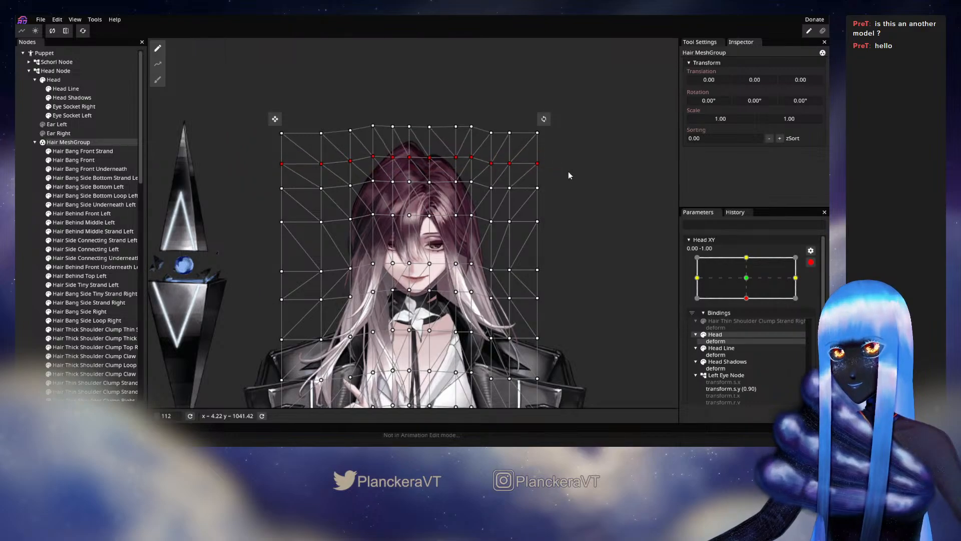
pyautogui.press('Up')
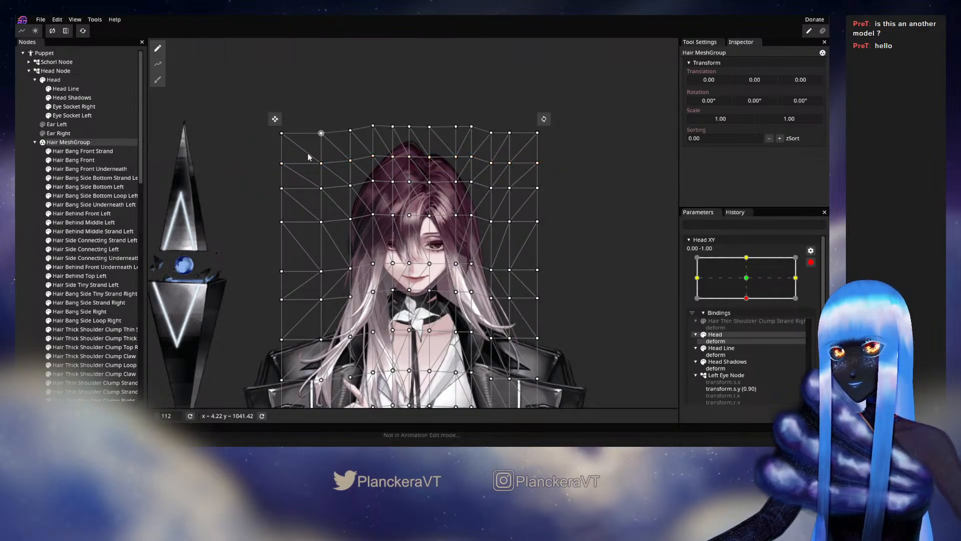
# - Select the third vertex row of the Hair MeshGroup and lower it toward the forehead
pyautogui.moveTo(571, 206); pyautogui.dragTo(572, 206)
pyautogui.press('Down')
pyautogui.press('Down')
pyautogui.press('Down')
pyautogui.press('Down')
pyautogui.press('Down')
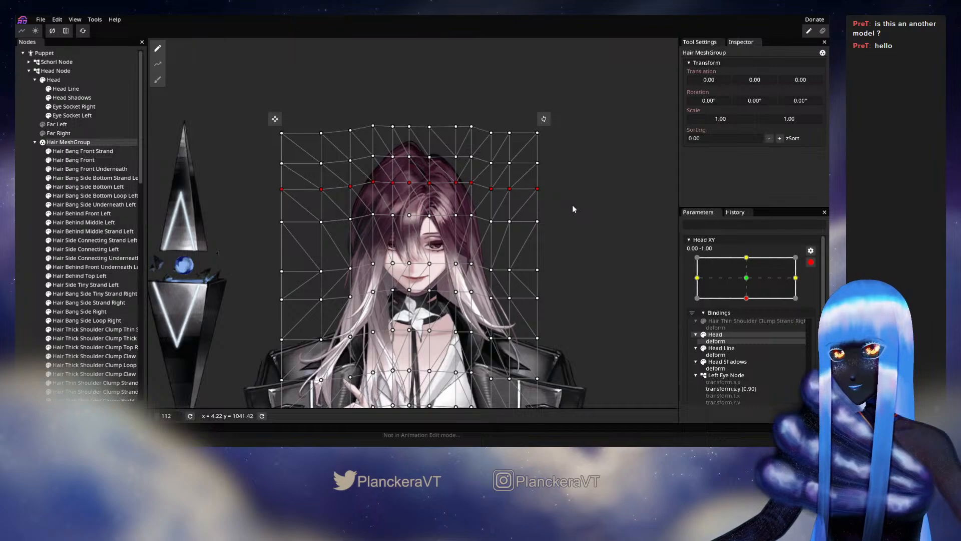
pyautogui.press('Down')
pyautogui.press('Down')
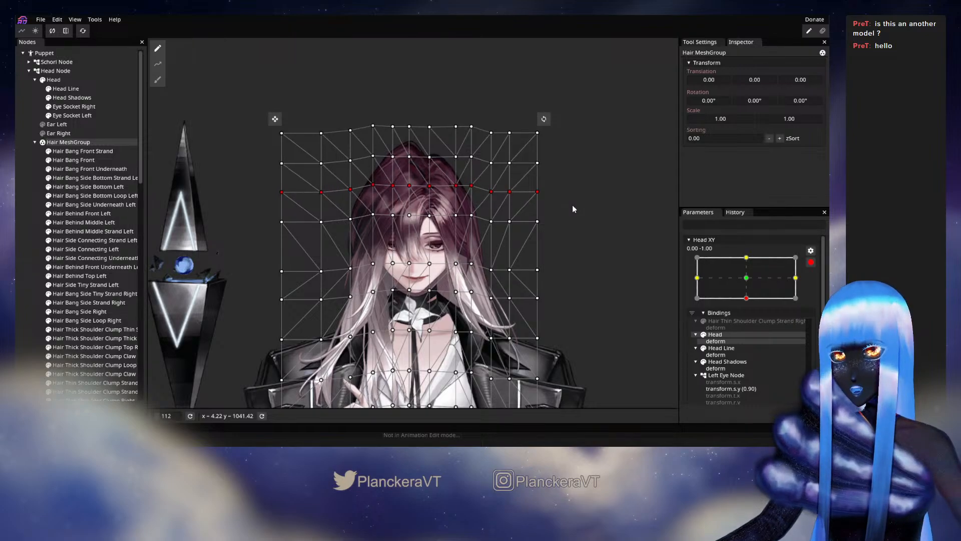
pyautogui.press('Down')
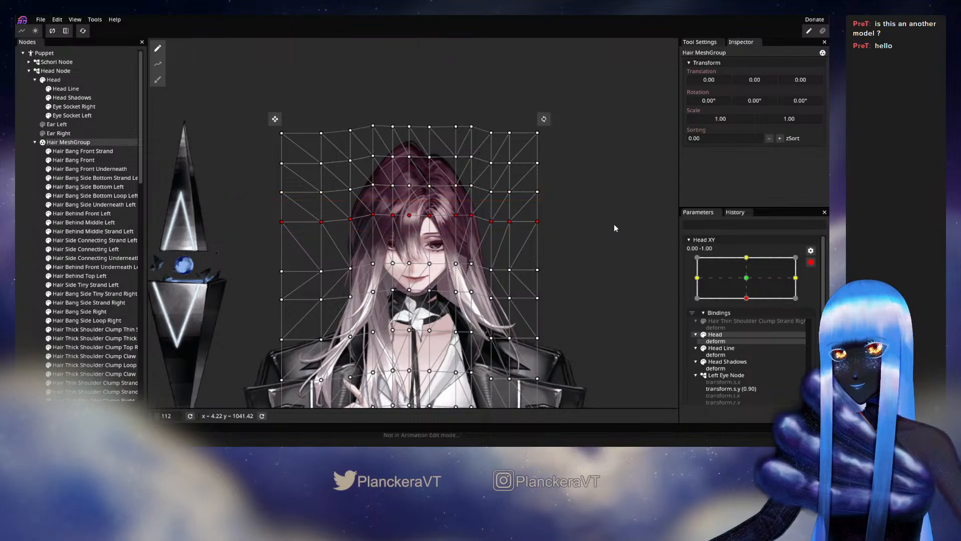
# - Nudge the fourth vertex row down slightly and lower the third row a touch more
pyautogui.press('Down')
pyautogui.press('Down')
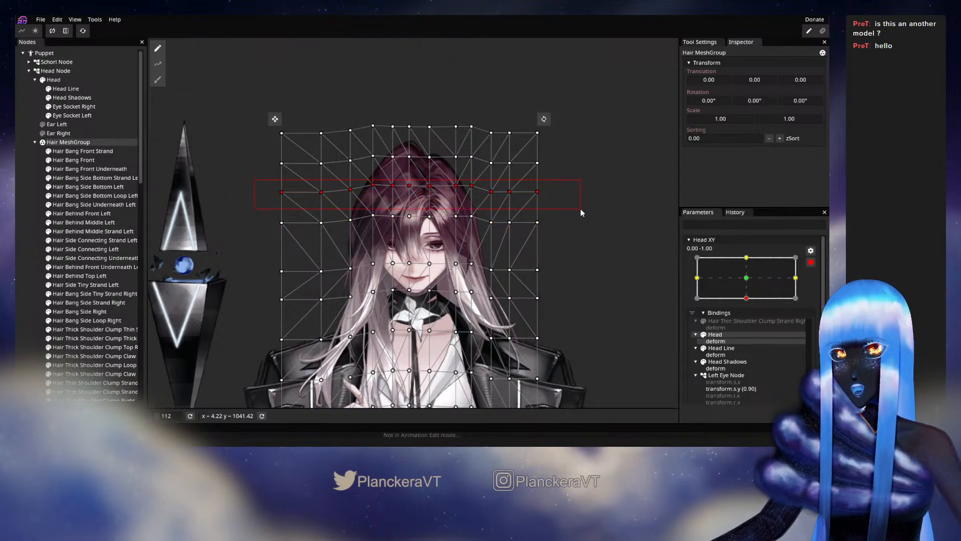
pyautogui.press('Down')
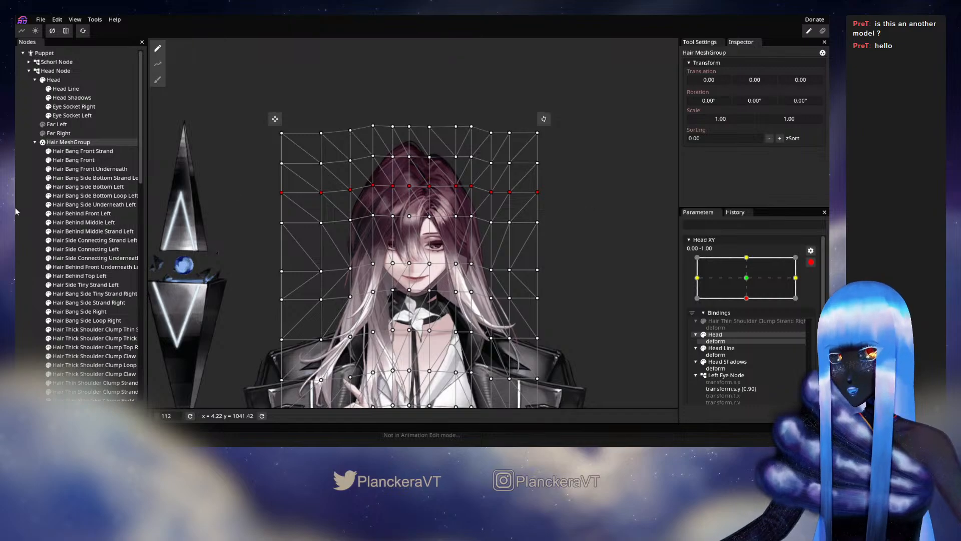
# - Deselect the mesh, preview the downward pose with Head XY disarmed, and arm the 0.00, -1.00 keypoint again
pyautogui.click(296, 265)
pyautogui.click(810, 263)
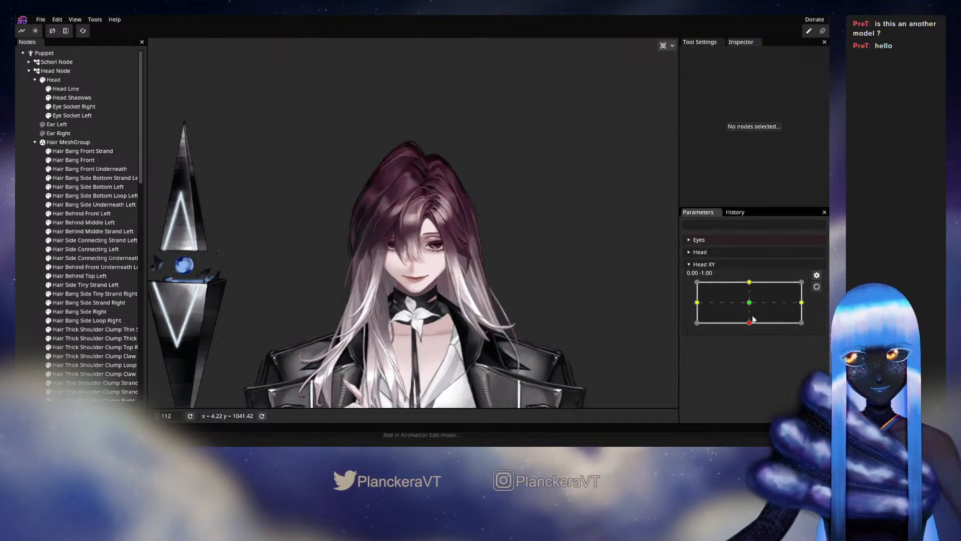
pyautogui.moveTo(749, 322)
pyautogui.mouseDown()
pyautogui.moveTo(752, 304)
pyautogui.moveTo(754, 324)
pyautogui.mouseUp()
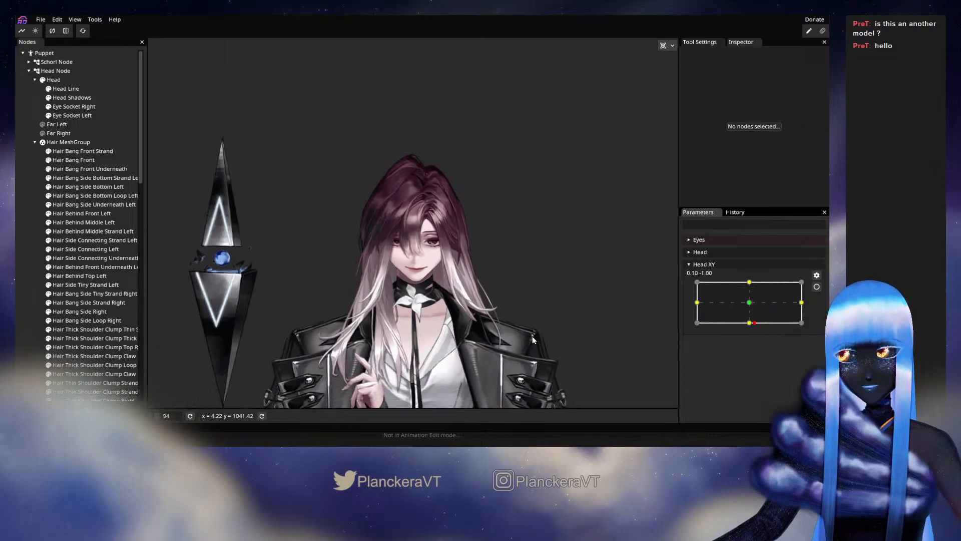
pyautogui.moveTo(539, 335); pyautogui.dragTo(542, 302)
pyautogui.scroll(-4, 542, 302)
pyautogui.moveTo(747, 325)
pyautogui.mouseDown()
pyautogui.moveTo(752, 304)
pyautogui.moveTo(753, 326)
pyautogui.mouseUp()
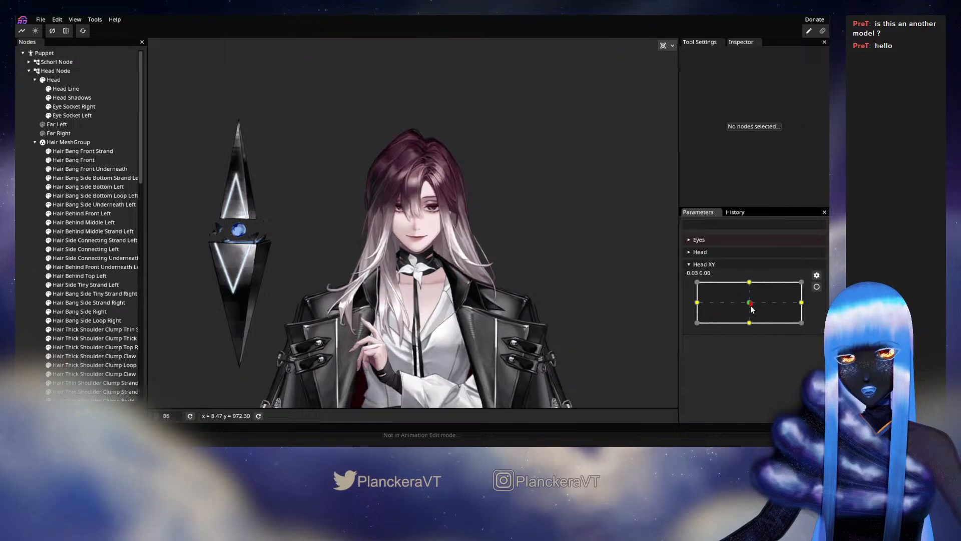
pyautogui.click(816, 287)
pyautogui.scroll(3, 186, 267)
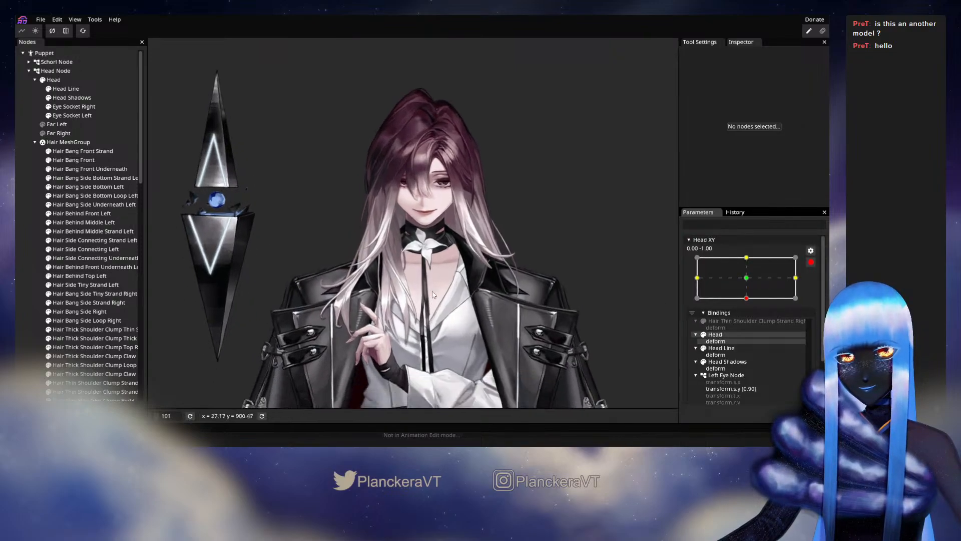
# - Select the Hair MeshGroup and raise the bottom three vertices of its two leftmost columns
pyautogui.click(54, 142)
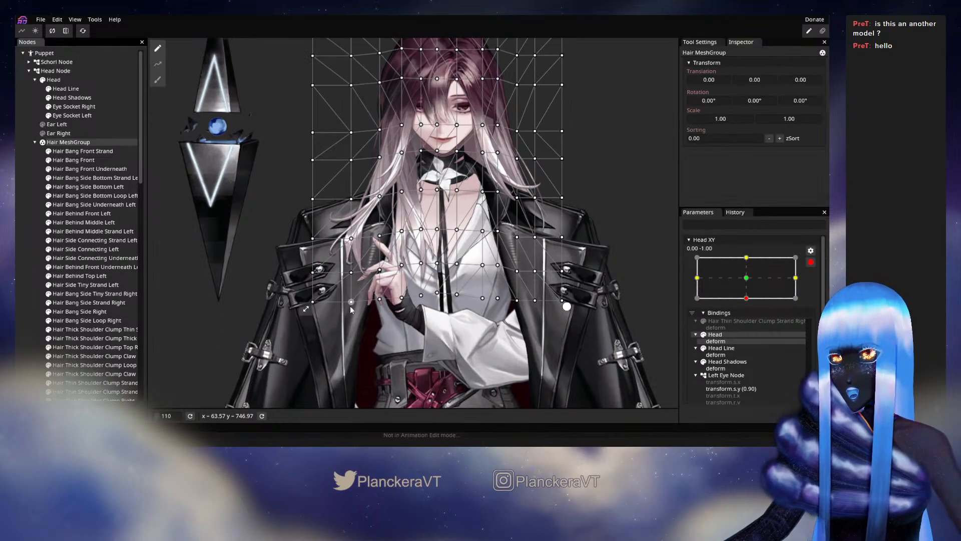
pyautogui.moveTo(376, 310); pyautogui.dragTo(377, 315)
pyautogui.press('Up')
pyautogui.press('Up')
pyautogui.press('Up')
pyautogui.press('Up')
pyautogui.press('Up')
pyautogui.press('Up')
pyautogui.press('Up')
pyautogui.press('Up')
pyautogui.press('Up')
pyautogui.press('Up')
pyautogui.press('Up')
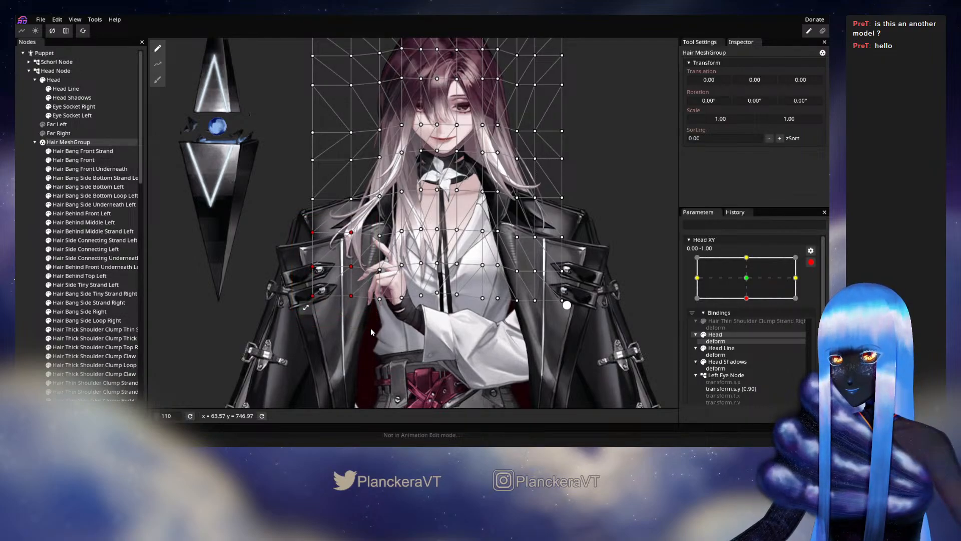
# - Deselect the mesh, disarm Head XY, and preview the hair's motion around the downward pose
pyautogui.click(32, 244)
pyautogui.scroll(-1, 490, 272)
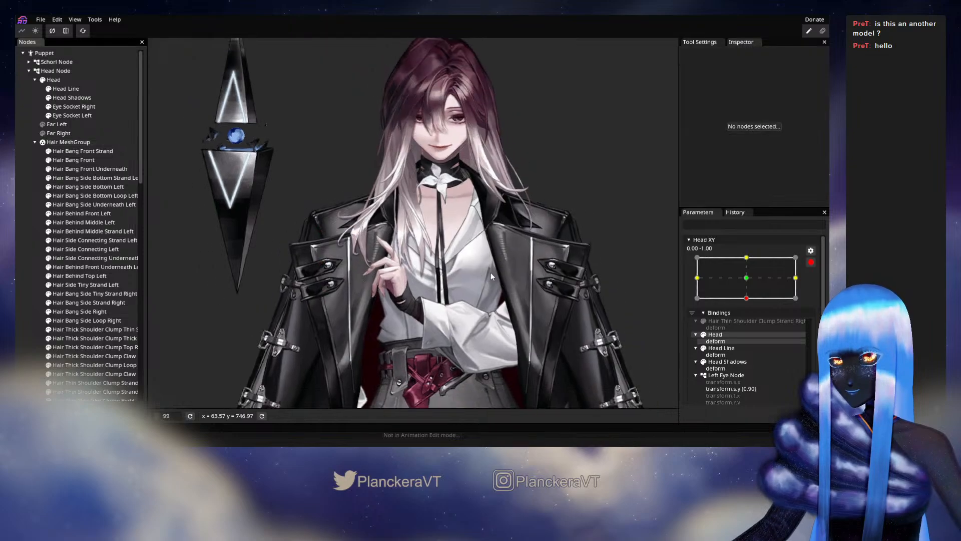
pyautogui.moveTo(538, 236); pyautogui.dragTo(540, 265)
pyautogui.click(811, 261)
pyautogui.moveTo(751, 324)
pyautogui.mouseDown()
pyautogui.moveTo(751, 302)
pyautogui.moveTo(751, 324)
pyautogui.moveTo(752, 310)
pyautogui.moveTo(743, 323)
pyautogui.mouseUp()
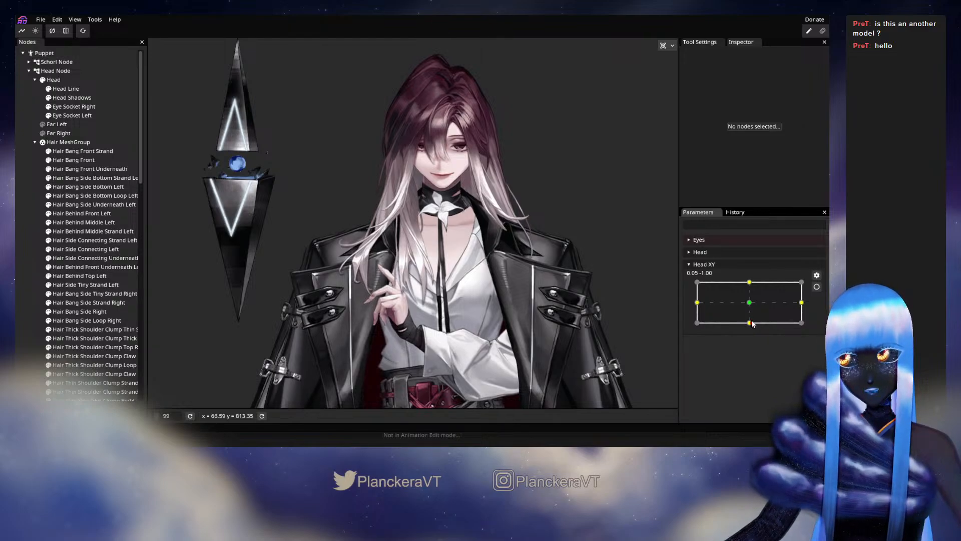
pyautogui.moveTo(752, 324); pyautogui.dragTo(745, 298)
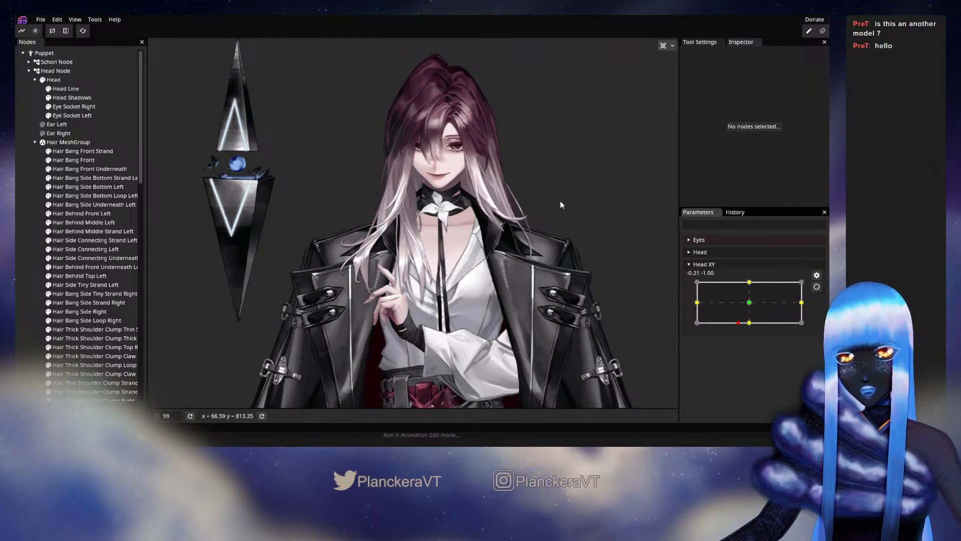
pyautogui.moveTo(560, 201); pyautogui.dragTo(569, 251)
# - Arm the 0.00, 1.00 keypoint of Head XY and select the Hair MeshGroup for editing
pyautogui.moveTo(739, 322); pyautogui.dragTo(750, 282)
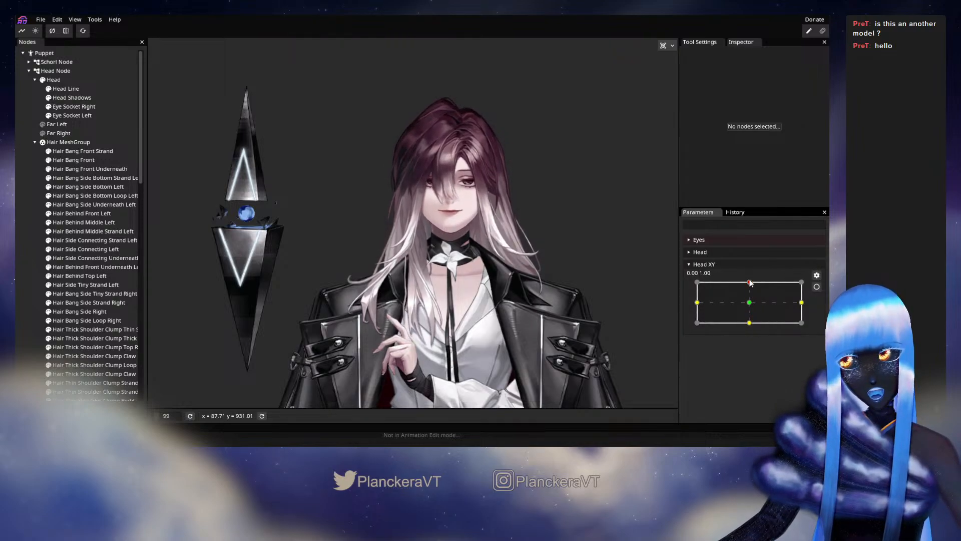
pyautogui.click(816, 288)
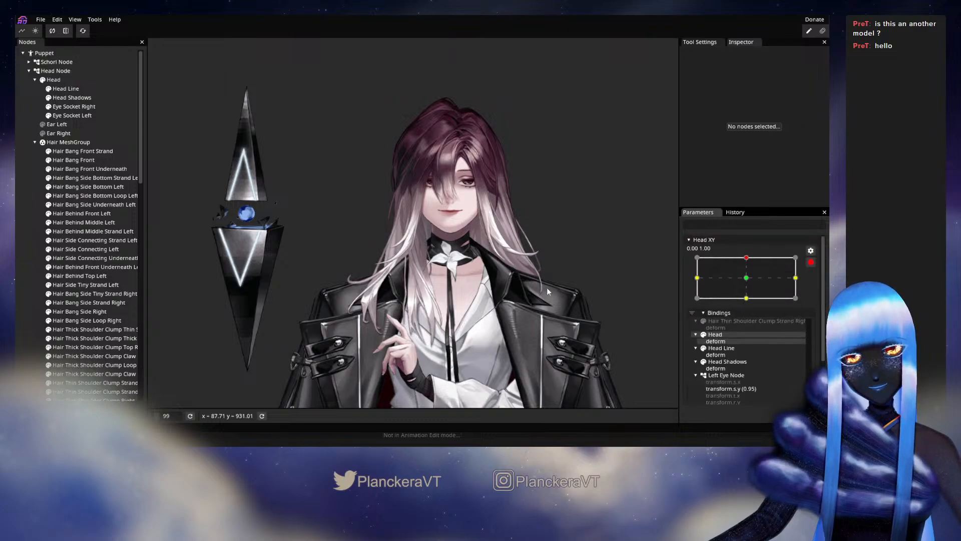
pyautogui.scroll(3, 525, 278)
pyautogui.moveTo(524, 278); pyautogui.dragTo(493, 307)
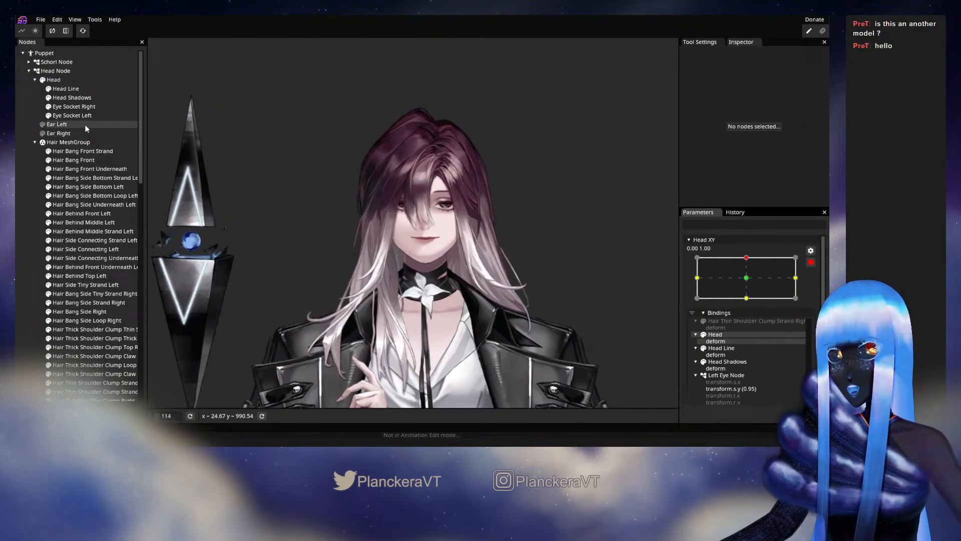
pyautogui.click(68, 142)
# - Select the three central vertex columns of the Hair MeshGroup and raise them slightly at the upward keypoint
pyautogui.scroll(-5, 343, 224)
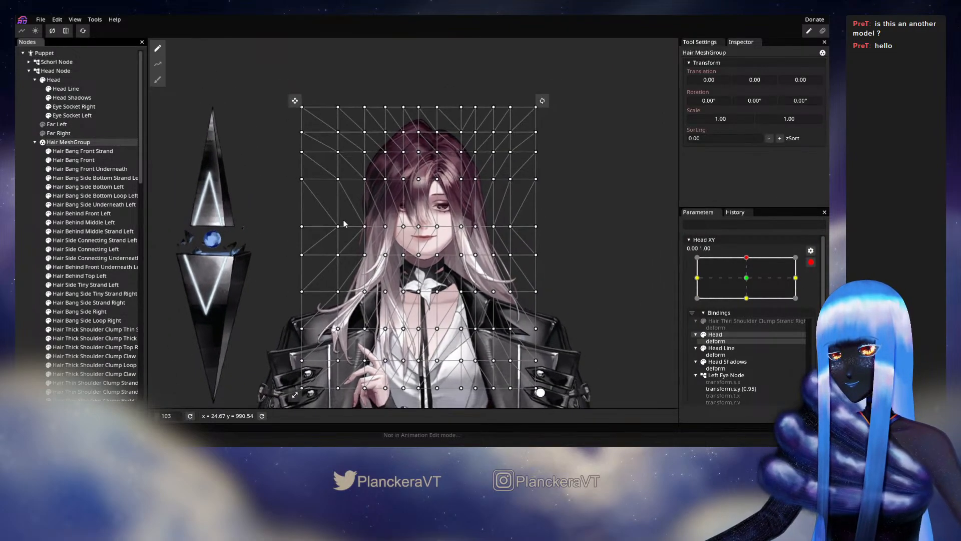
pyautogui.moveTo(435, 183); pyautogui.dragTo(441, 159)
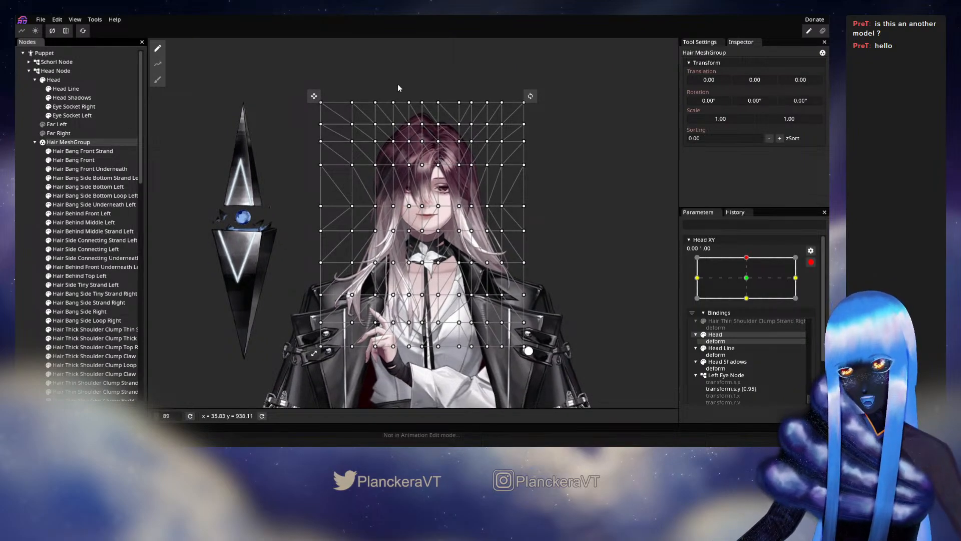
pyautogui.moveTo(396, 78); pyautogui.dragTo(450, 355)
pyautogui.press('Up')
pyautogui.press('Up')
pyautogui.press('Up')
pyautogui.press('Up')
pyautogui.press('Up')
pyautogui.press('Up')
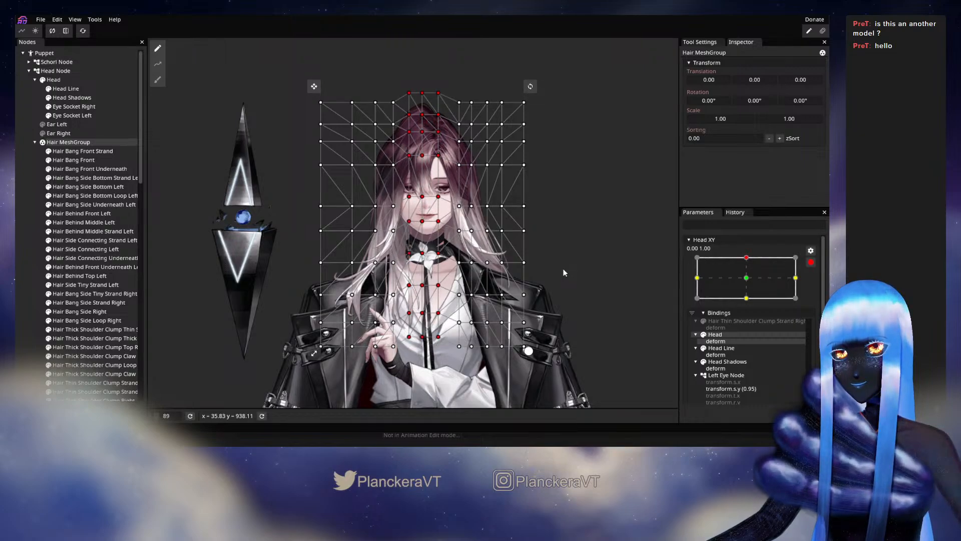
pyautogui.press('Down')
pyautogui.press('Down')
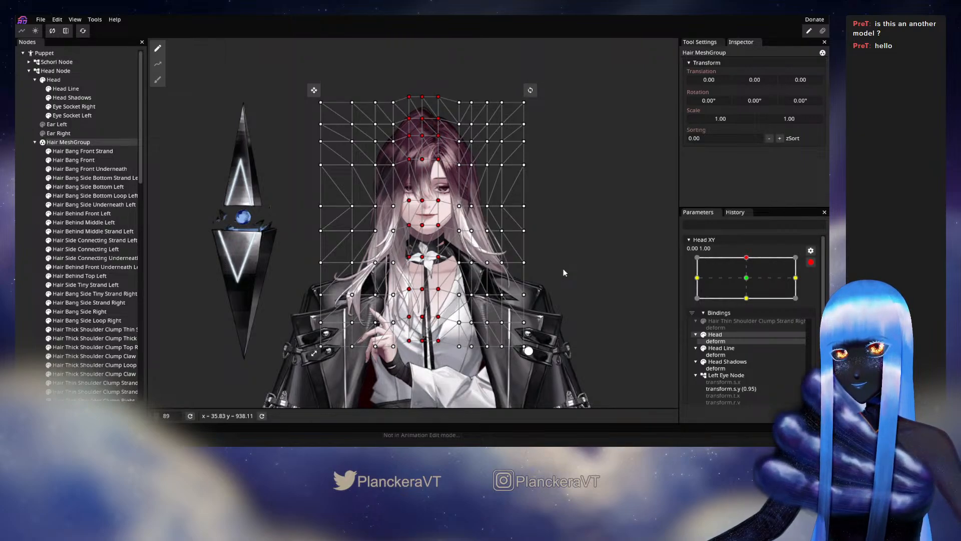
pyautogui.hotkey('alt', 'Up')
pyautogui.hotkey('alt', 'Up')
pyautogui.hotkey('alt', 'Up')
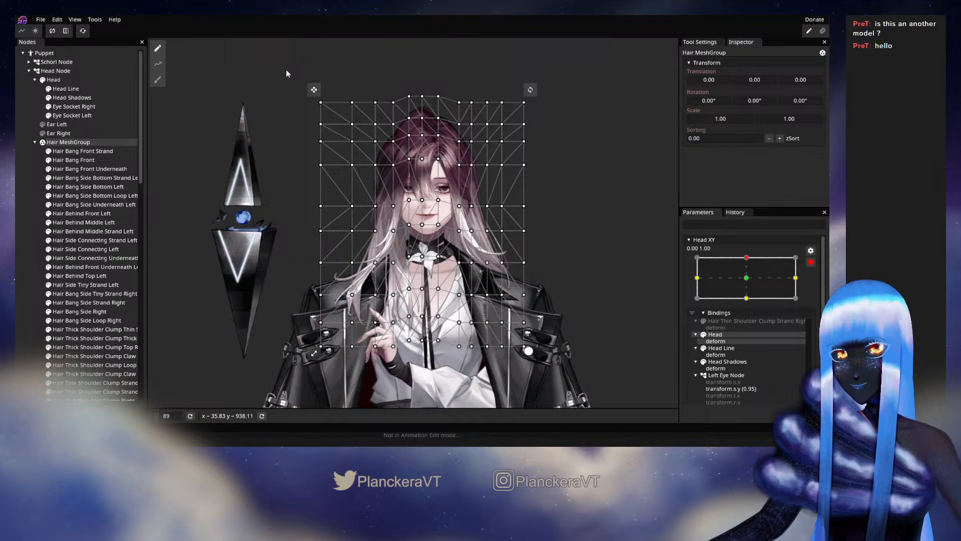
# - Raise all Hair MeshGroup vertices slightly and compare the upward keypoint with the neutral one
pyautogui.moveTo(286, 70); pyautogui.dragTo(576, 368)
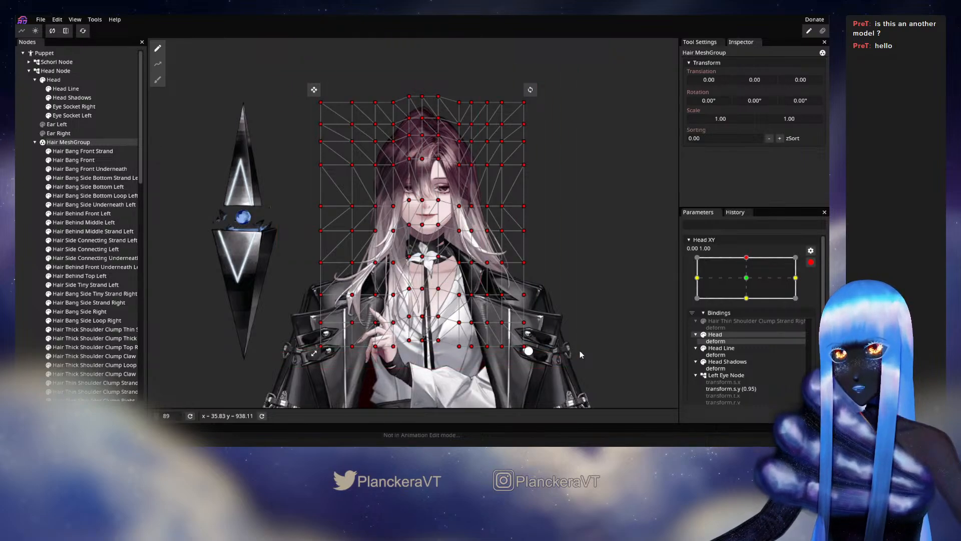
pyautogui.press('Up')
pyautogui.press('Up')
pyautogui.press('Up')
pyautogui.press('Up')
pyautogui.press('Up')
pyautogui.press('Up')
pyautogui.press('Up')
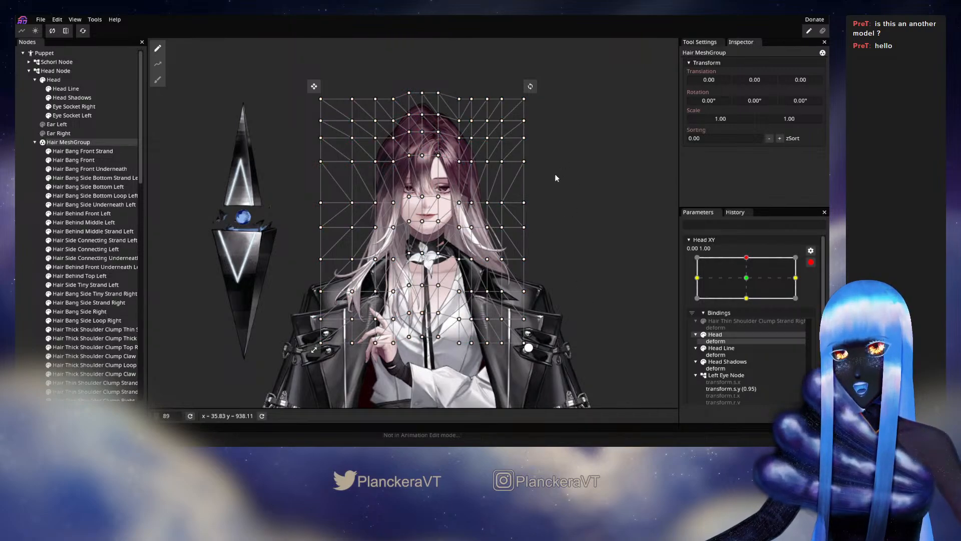
pyautogui.click(746, 278)
pyautogui.click(746, 257)
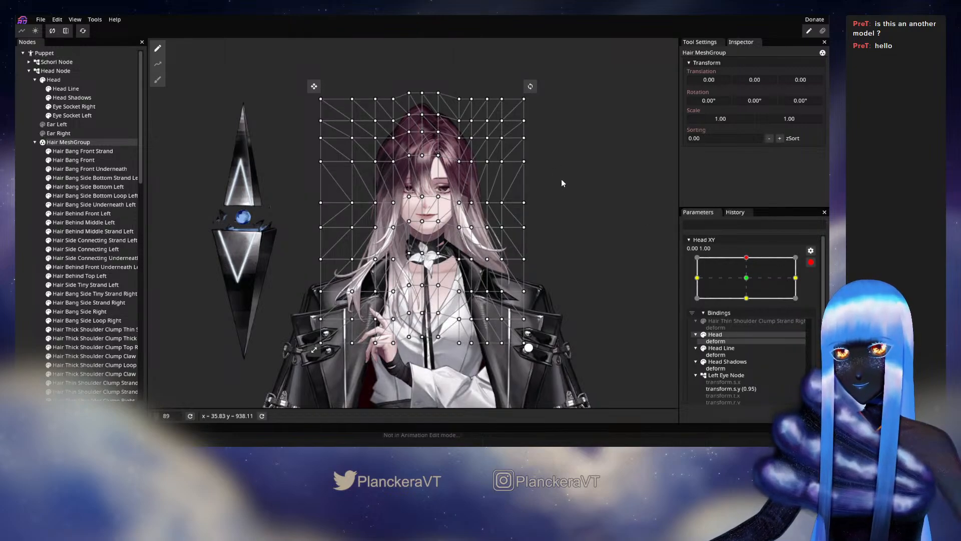
# - Lower the top four vertex rows of the Hair MeshGroup, moving the upper rows furthest to flatten the head top
pyautogui.moveTo(561, 179); pyautogui.dragTo(301, 159)
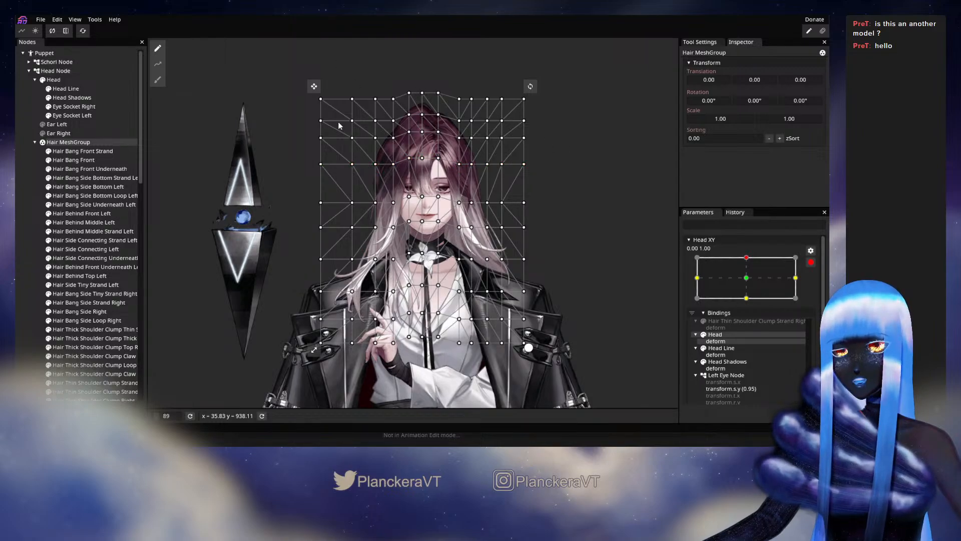
pyautogui.hotkey('ctrl', 'z')
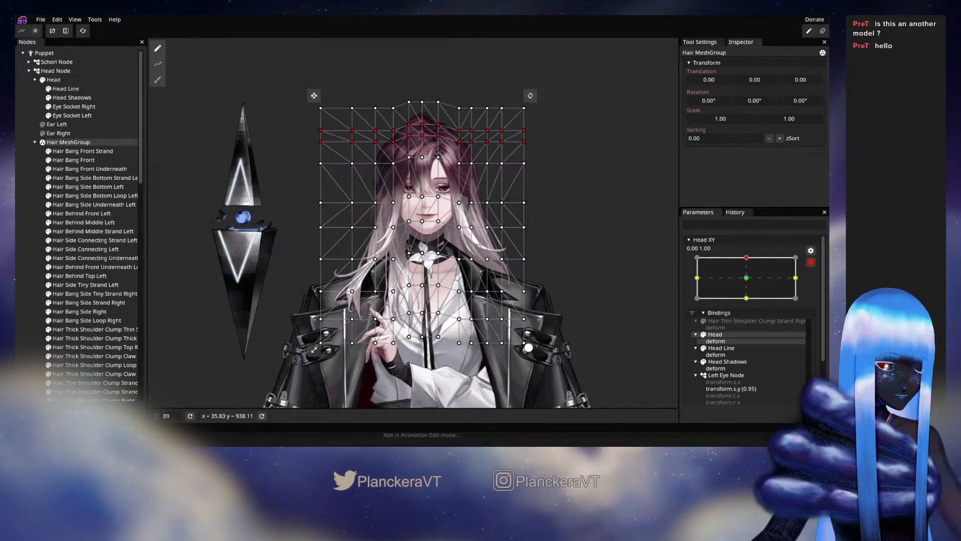
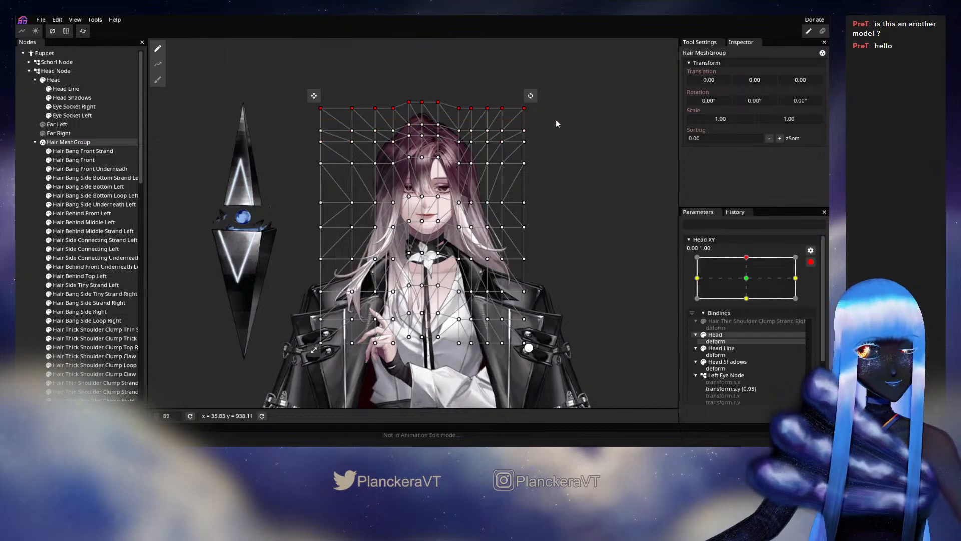
pyautogui.press('Down')
pyautogui.press('Down')
pyautogui.press('Down')
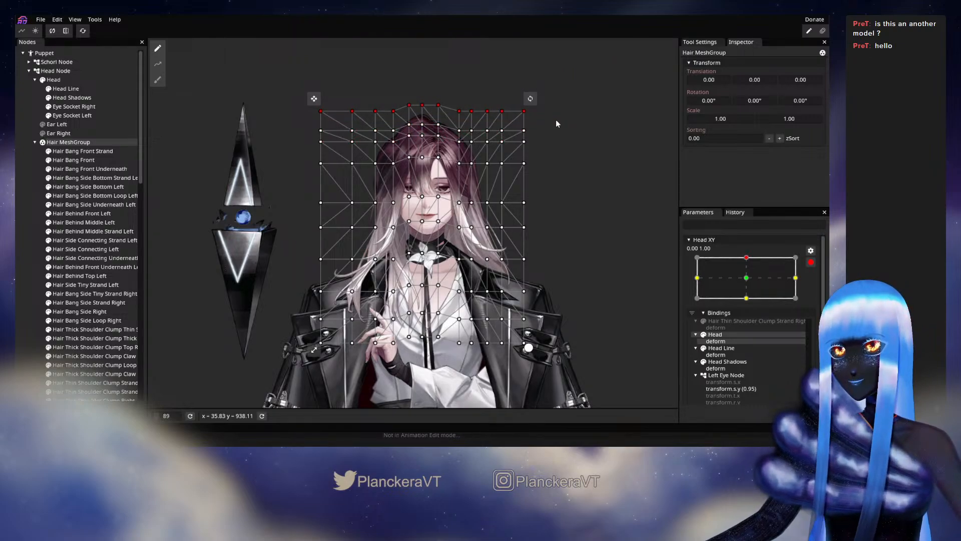
pyautogui.press('Down')
pyautogui.press('Down')
pyautogui.press('Down')
pyautogui.press('Down')
pyautogui.press('Down')
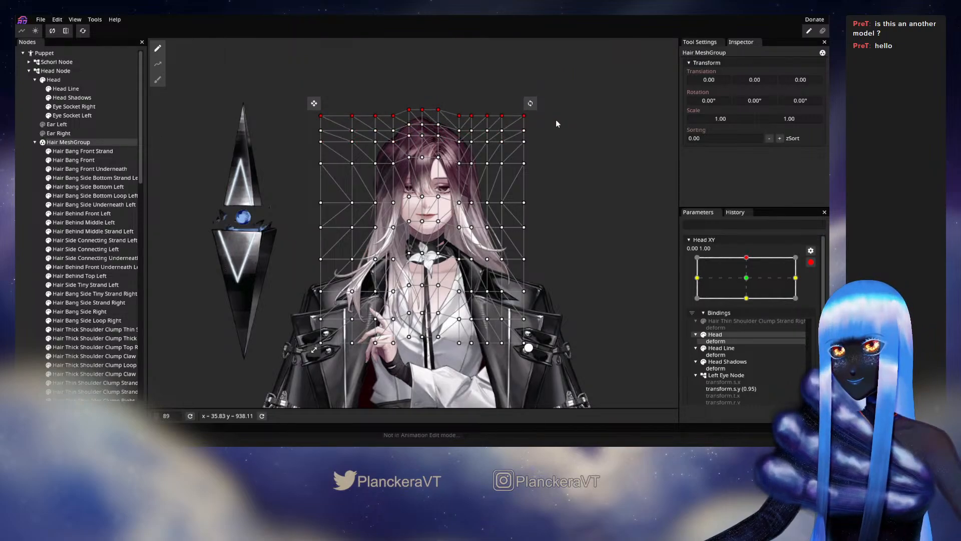
pyautogui.press('Down')
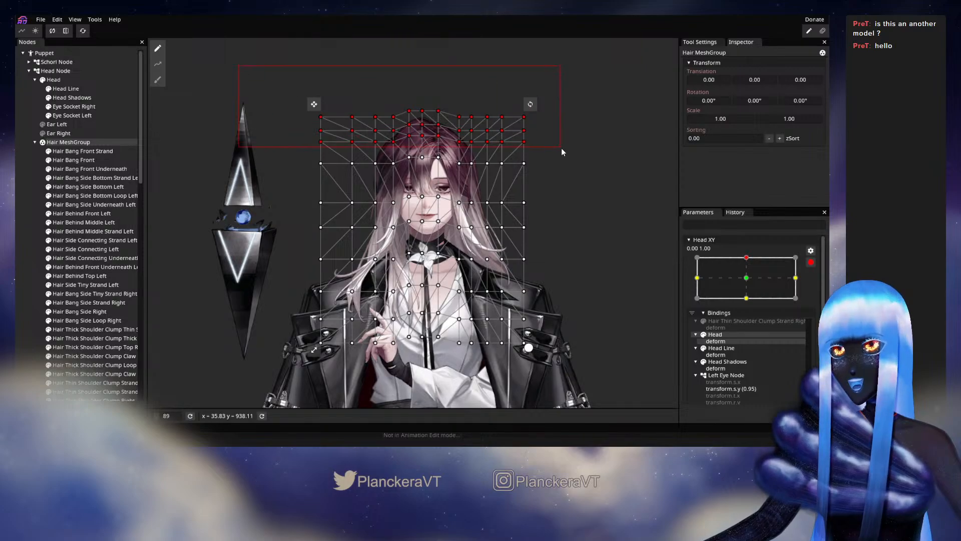
pyautogui.press('Down')
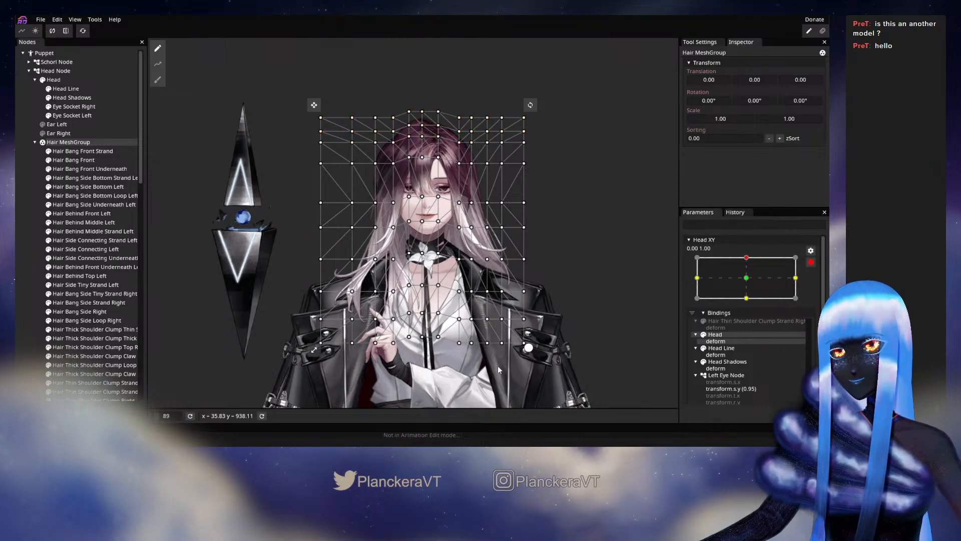
# - Select every vertex of the Hair MeshGroup and nudge the whole mesh up
pyautogui.moveTo(607, 96); pyautogui.dragTo(305, 372)
pyautogui.press('Up')
pyautogui.press('Up')
pyautogui.press('Up')
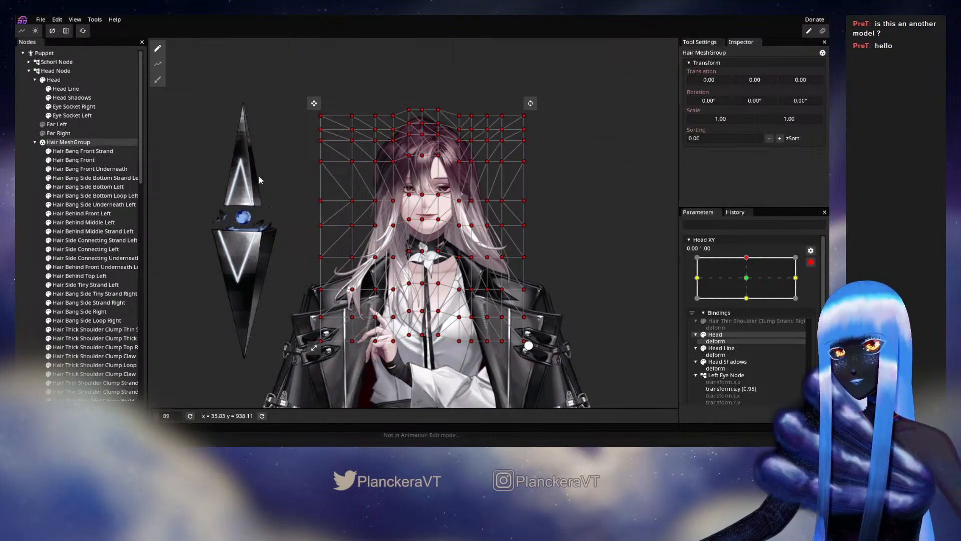
# - Select the fourth vertex row of the Hair MeshGroup at the upward keypoint and lower it slightly
pyautogui.click(313, 144)
pyautogui.moveTo(308, 152); pyautogui.dragTo(519, 170)
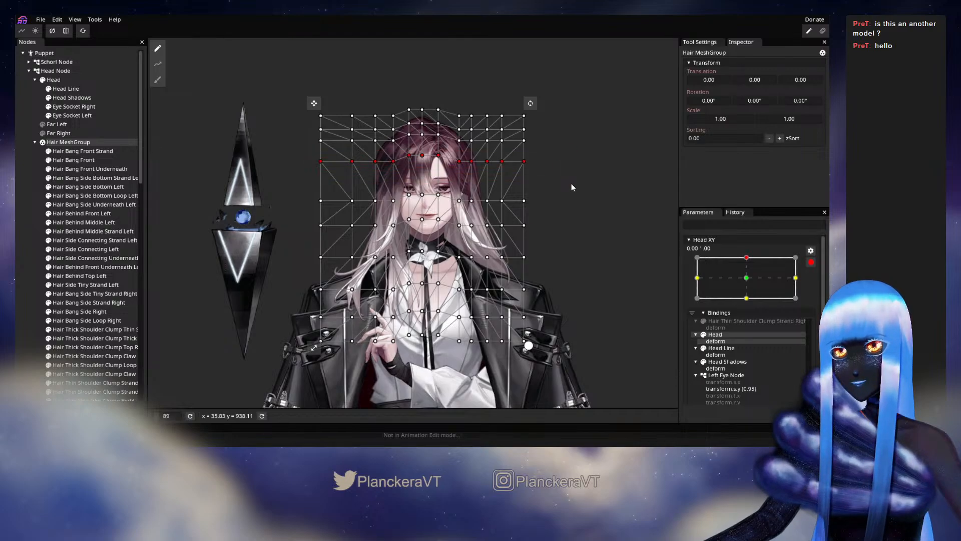
pyautogui.press('Down')
pyautogui.press('Down')
pyautogui.press('Down')
pyautogui.press('Down')
pyautogui.press('Down')
pyautogui.press('Down')
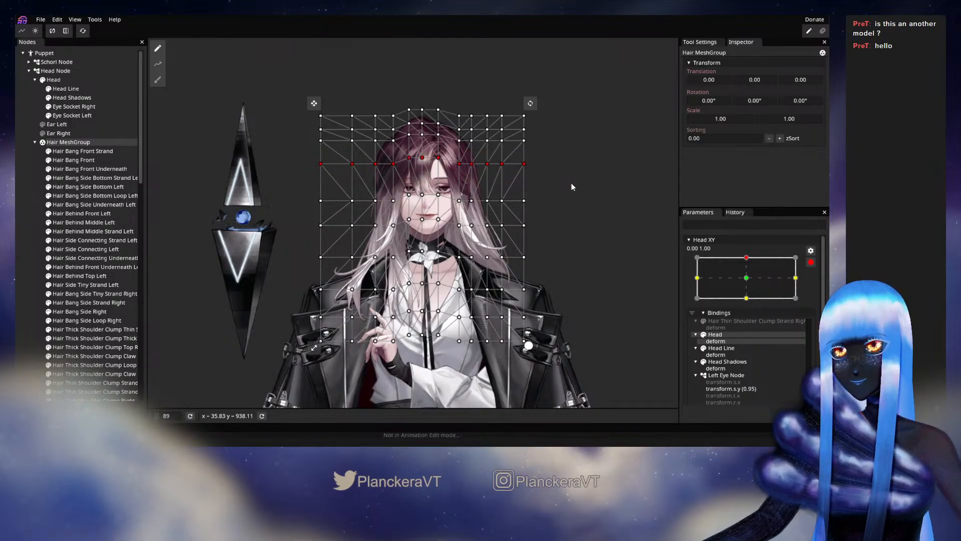
pyautogui.press('Up')
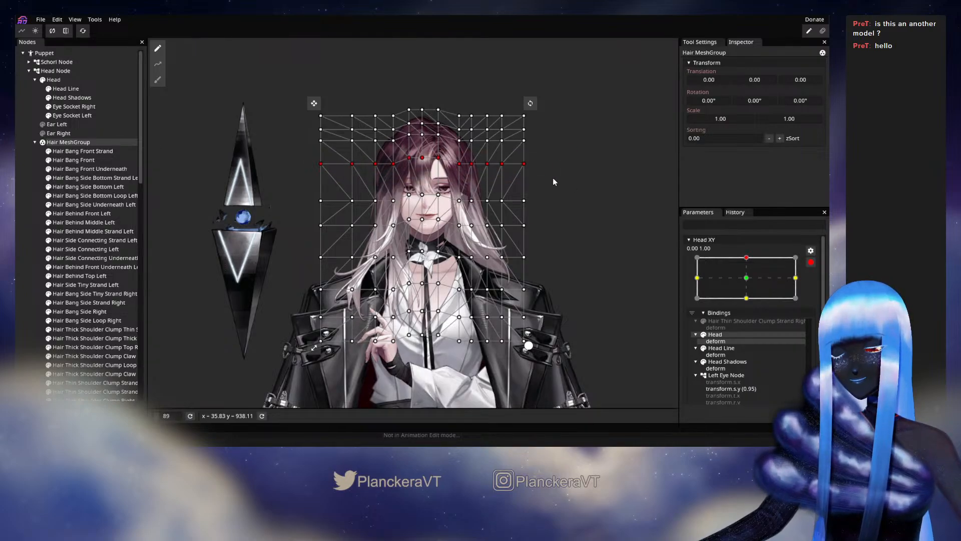
# - Disarm Head XY, preview the movement between neutral and the upward pose, and re-arm at the upward keypoint
pyautogui.click(19, 264)
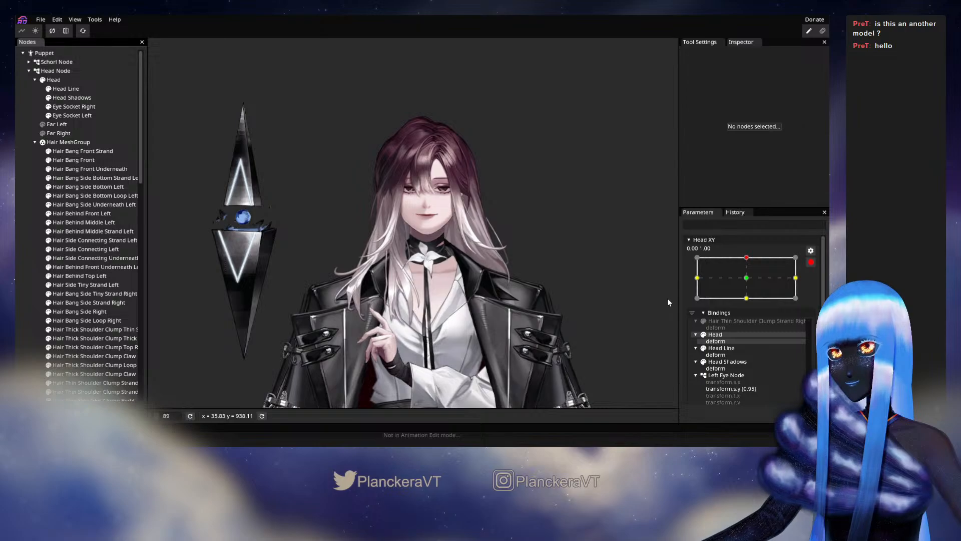
pyautogui.click(806, 262)
pyautogui.moveTo(750, 283)
pyautogui.mouseDown()
pyautogui.moveTo(751, 331)
pyautogui.moveTo(755, 281)
pyautogui.moveTo(751, 296)
pyautogui.mouseUp()
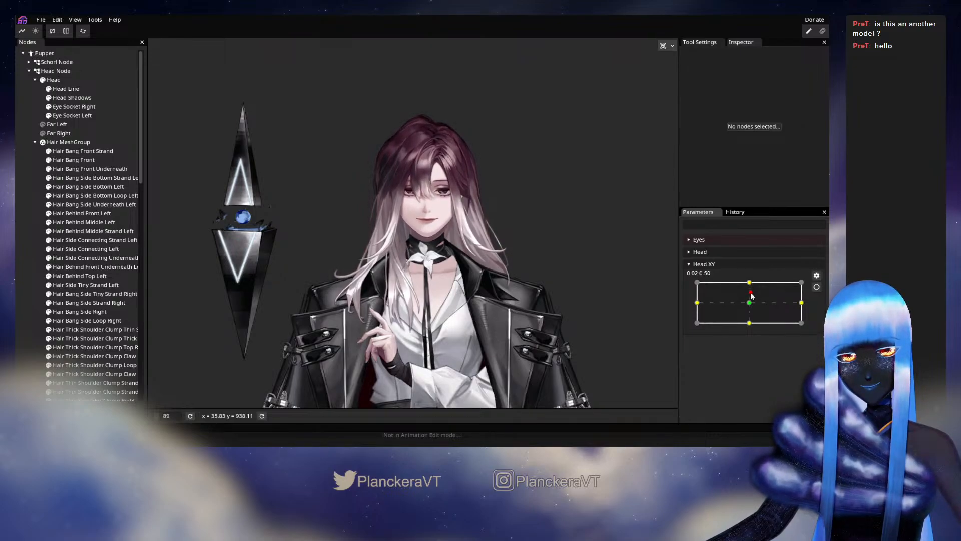
pyautogui.click(816, 286)
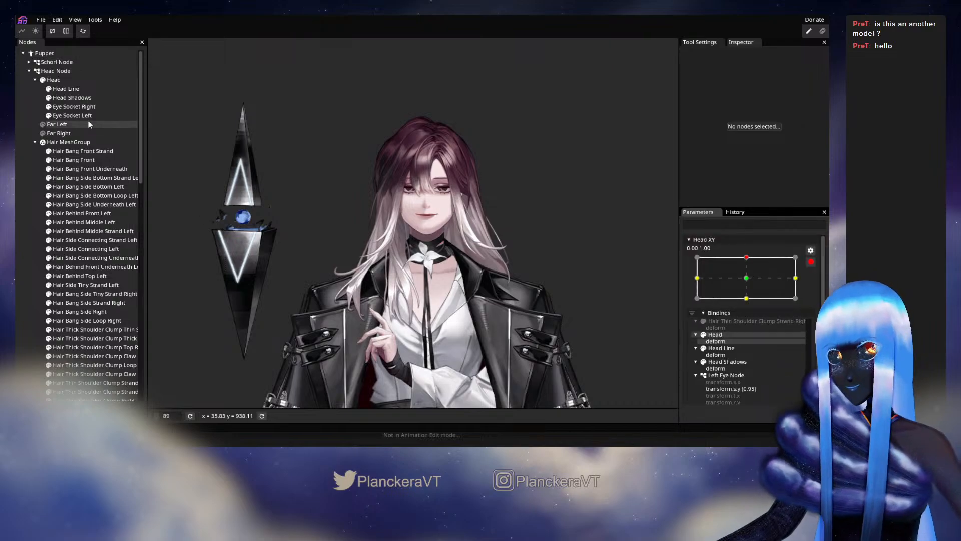
pyautogui.click(76, 142)
pyautogui.scroll(1, 457, 319)
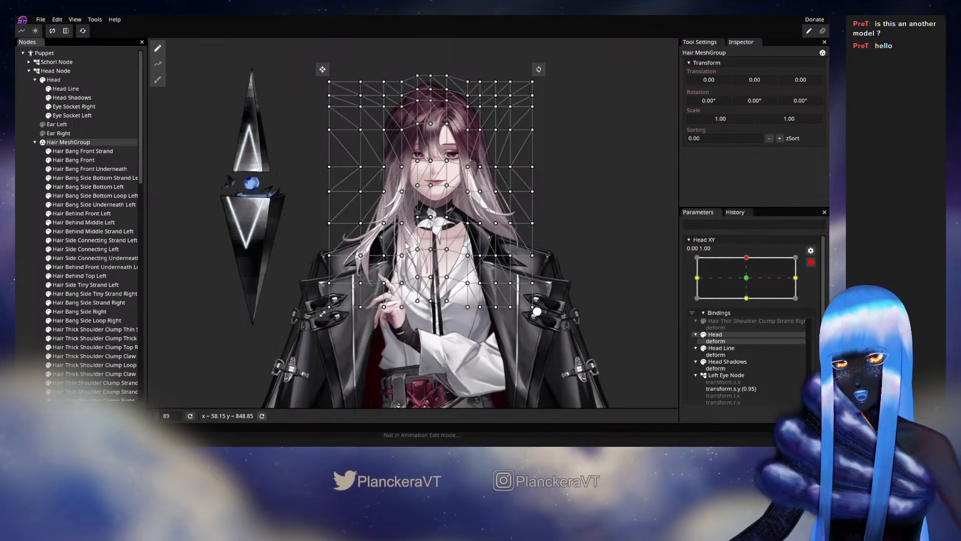
pyautogui.moveTo(406, 245); pyautogui.dragTo(430, 319)
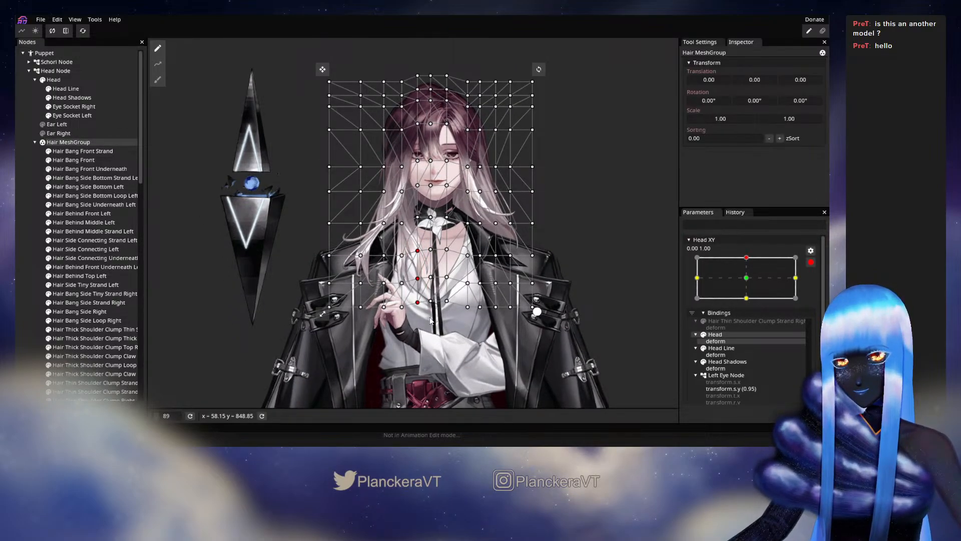
pyautogui.click(17, 190)
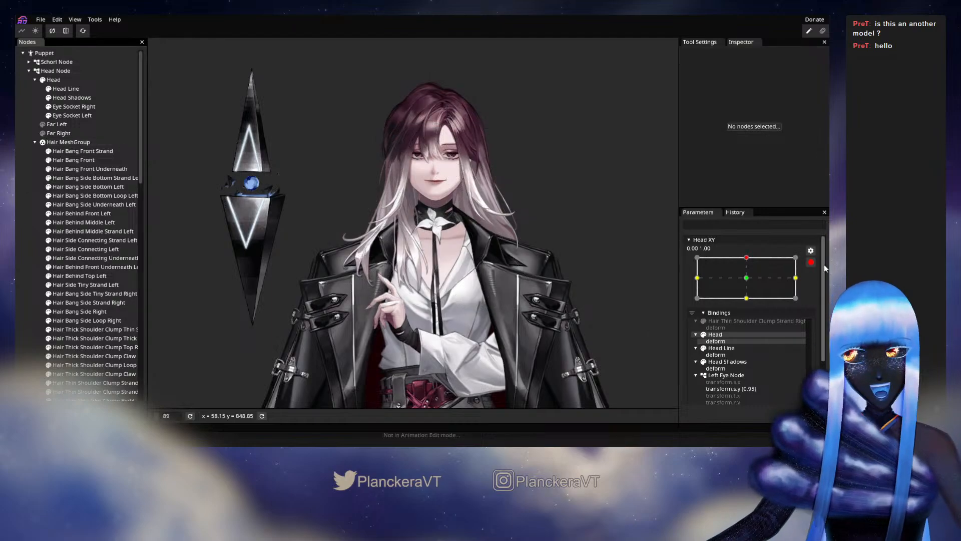
# - Preview the Head XY movement unarmed once more and return to the armed upward keypoint
pyautogui.click(811, 262)
pyautogui.moveTo(755, 282)
pyautogui.mouseDown()
pyautogui.moveTo(751, 307)
pyautogui.moveTo(746, 281)
pyautogui.mouseUp()
pyautogui.click(816, 287)
# - Select the upper six rows of the Hair MeshGroup's three leftmost vertex columns and lower them slightly
pyautogui.scroll(1, 505, 155)
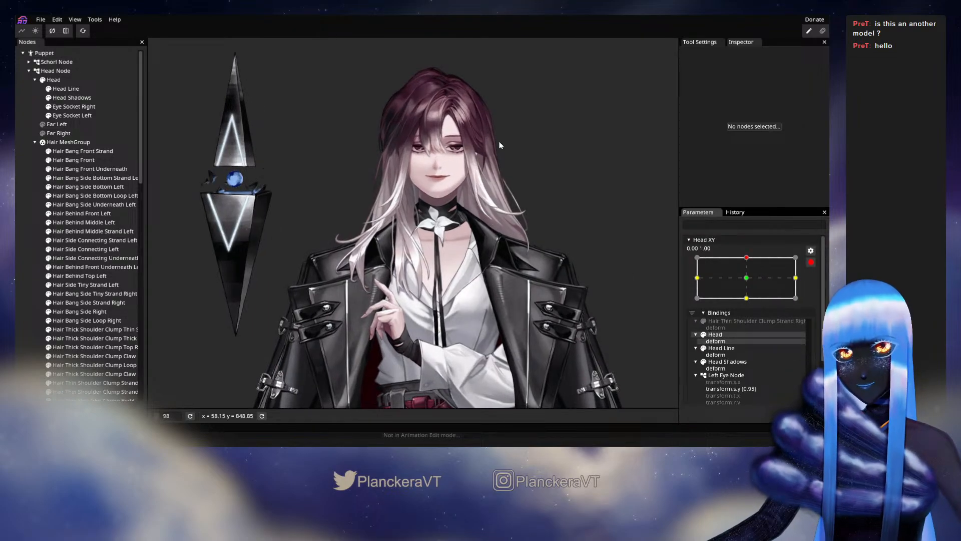
pyautogui.moveTo(499, 145); pyautogui.dragTo(458, 243)
pyautogui.click(68, 143)
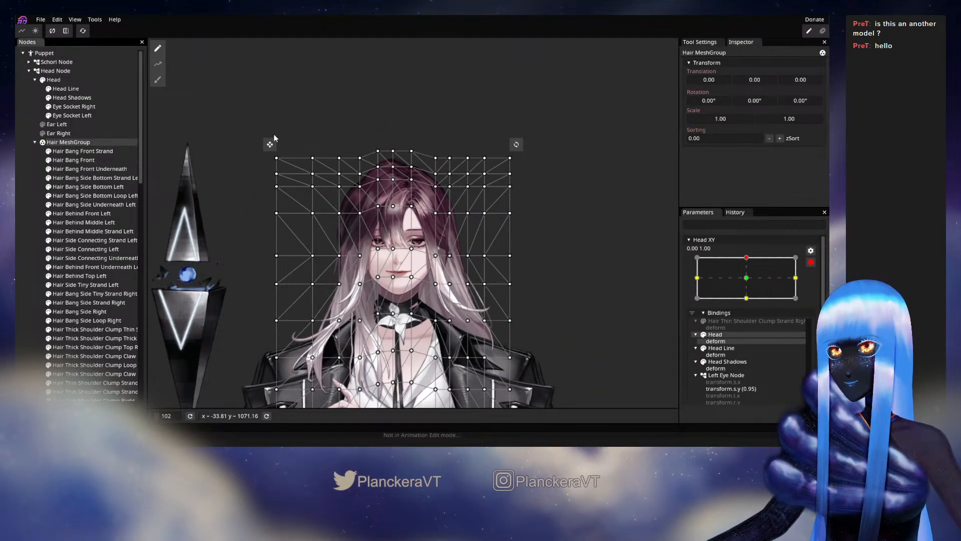
pyautogui.moveTo(215, 107); pyautogui.dragTo(356, 278)
pyautogui.press('Down')
pyautogui.press('Down')
pyautogui.press('Down')
pyautogui.press('Down')
pyautogui.press('Down')
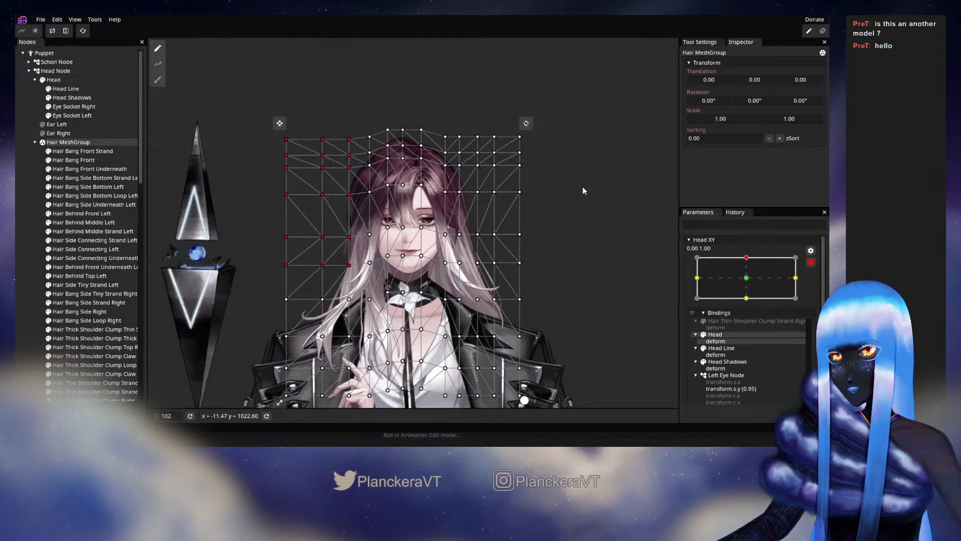
pyautogui.press('Down')
pyautogui.press('Down')
pyautogui.press('Down')
pyautogui.press('Down')
pyautogui.press('Down')
# - Lower the upper six rows of the Hair MeshGroup's four rightmost vertex columns to match the other side
pyautogui.moveTo(586, 99); pyautogui.dragTo(455, 283)
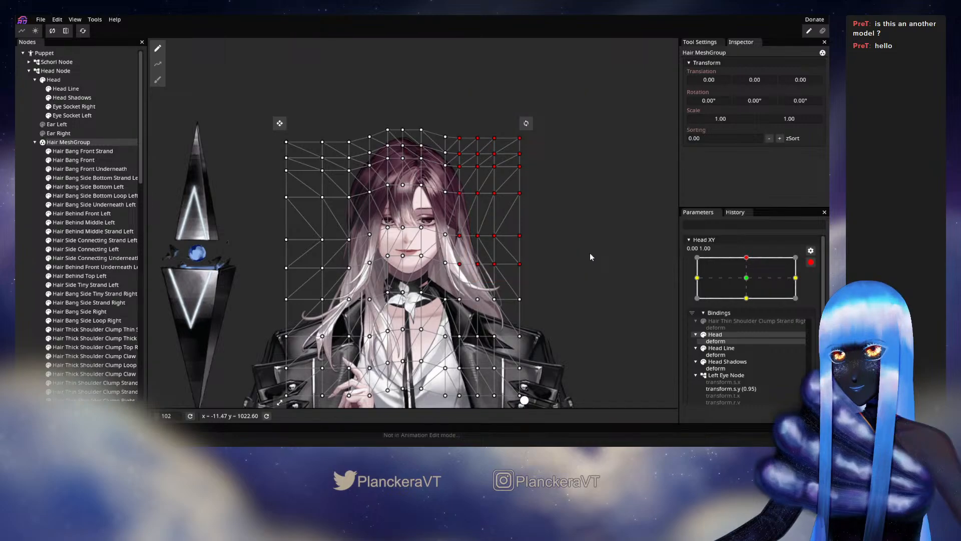
pyautogui.press('Down')
pyautogui.press('Down')
pyautogui.press('Down')
pyautogui.press('Down')
pyautogui.press('Down')
pyautogui.press('Down')
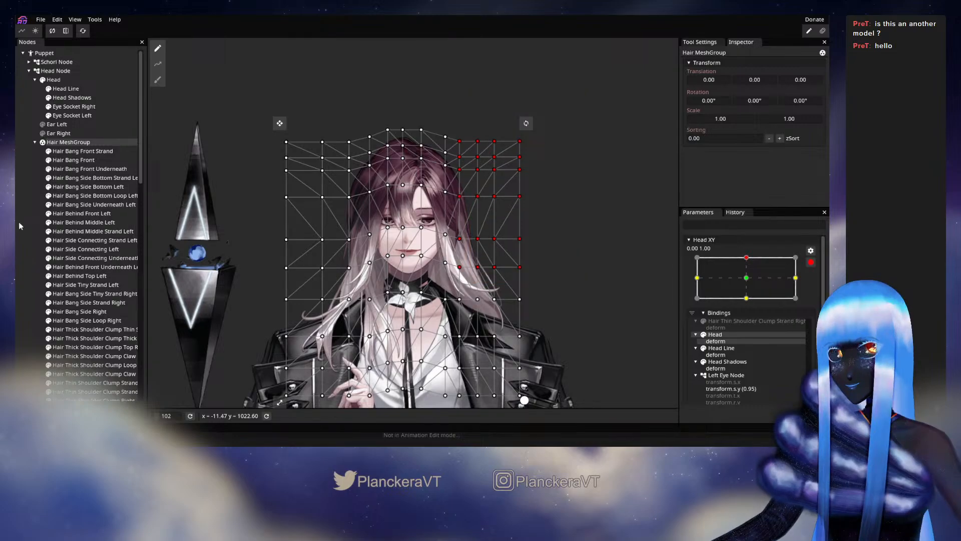
# - Disarm Head XY, sweep it from the upward to the downward pose, and arm it at the downward keypoint
pyautogui.click(19, 225)
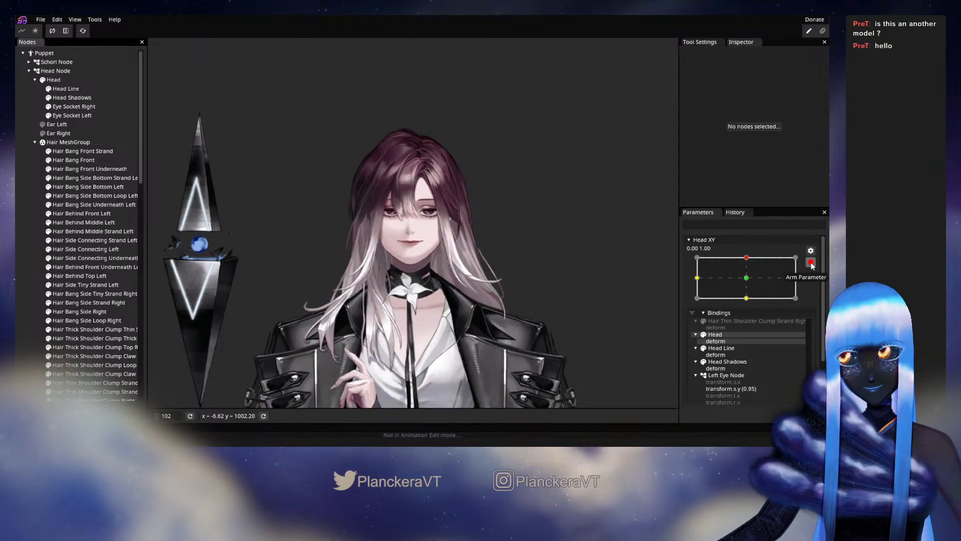
pyautogui.click(811, 262)
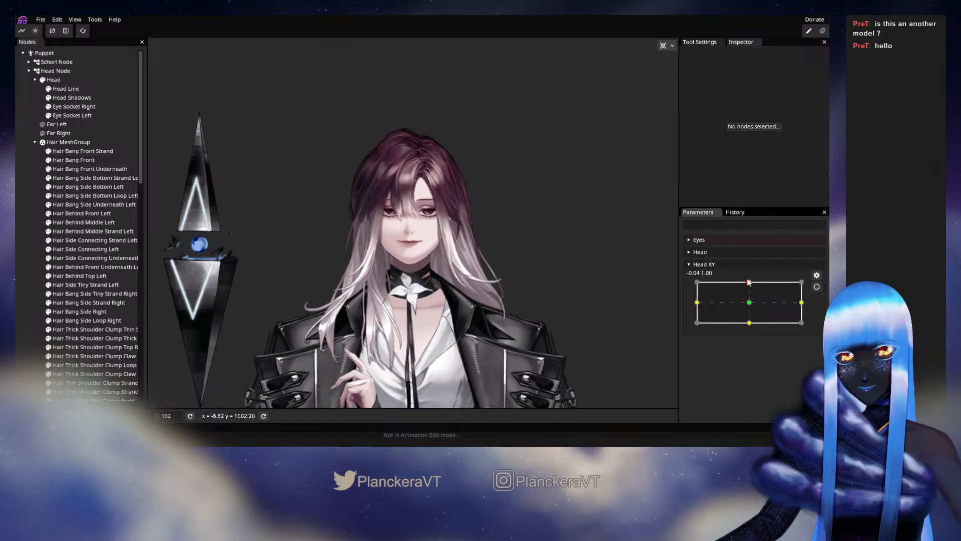
pyautogui.moveTo(748, 281); pyautogui.dragTo(749, 326)
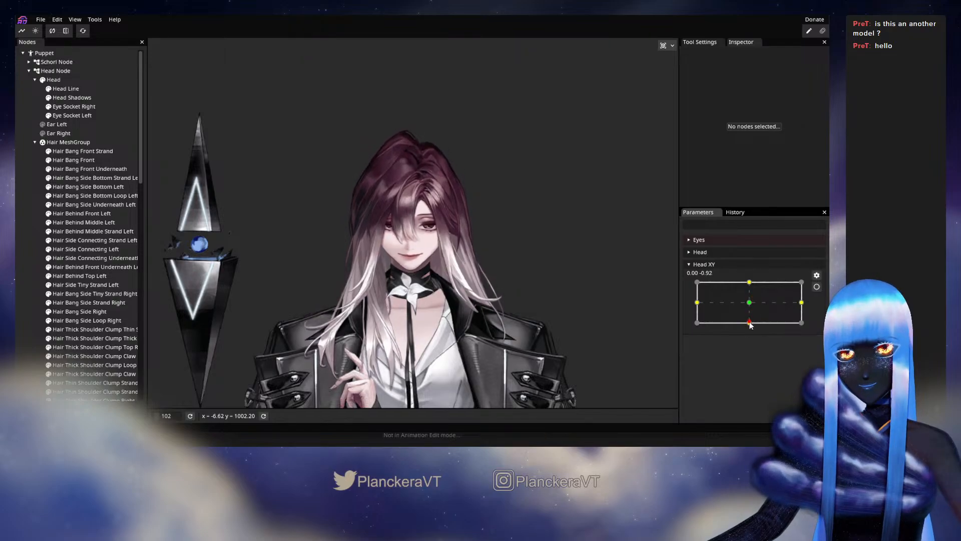
pyautogui.click(817, 287)
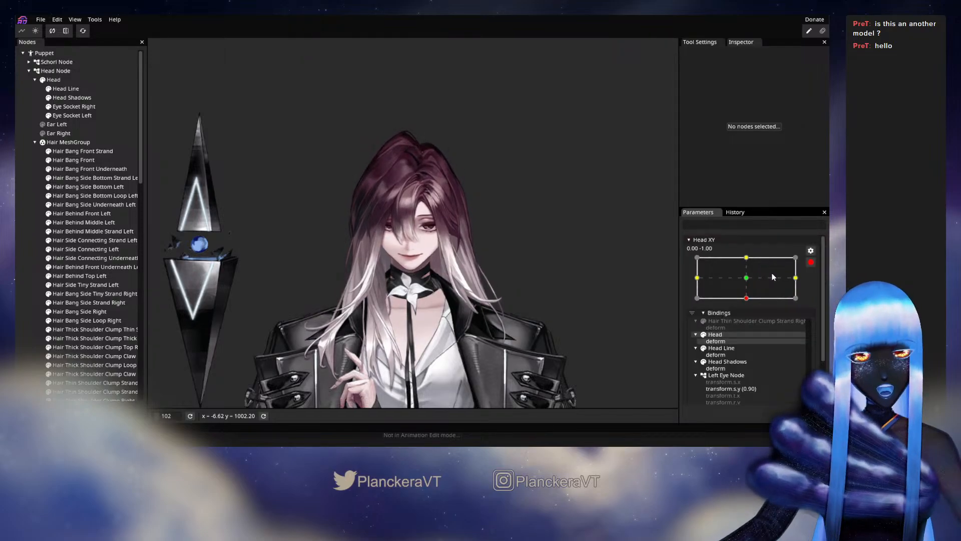
# - Select the top four rows of the Hair MeshGroup's three leftmost vertex columns and raise them slightly
pyautogui.click(69, 142)
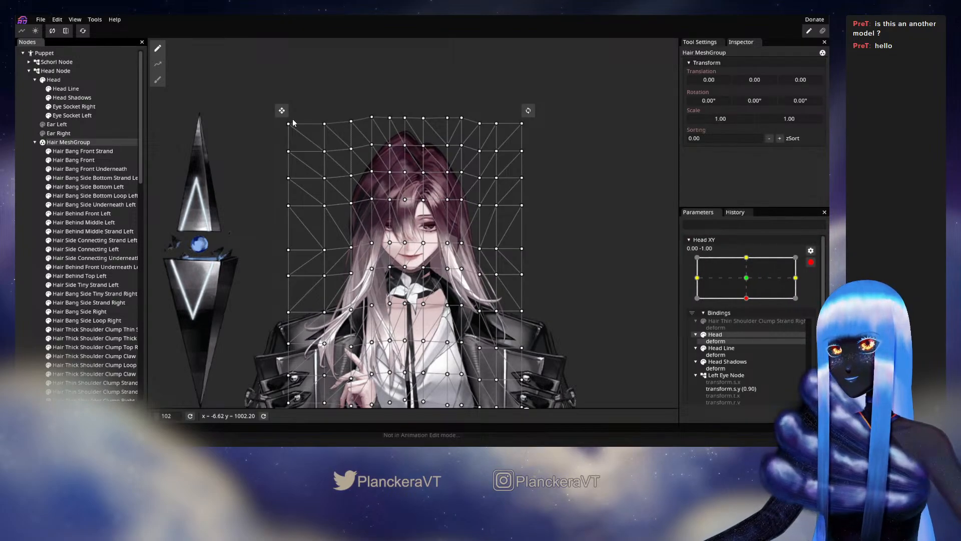
pyautogui.moveTo(248, 86); pyautogui.dragTo(364, 244)
pyautogui.press('Up')
pyautogui.press('Up')
pyautogui.press('Up')
pyautogui.press('Up')
pyautogui.press('Up')
pyautogui.press('Up')
pyautogui.press('Up')
pyautogui.press('Up')
pyautogui.press('Up')
pyautogui.press('Up')
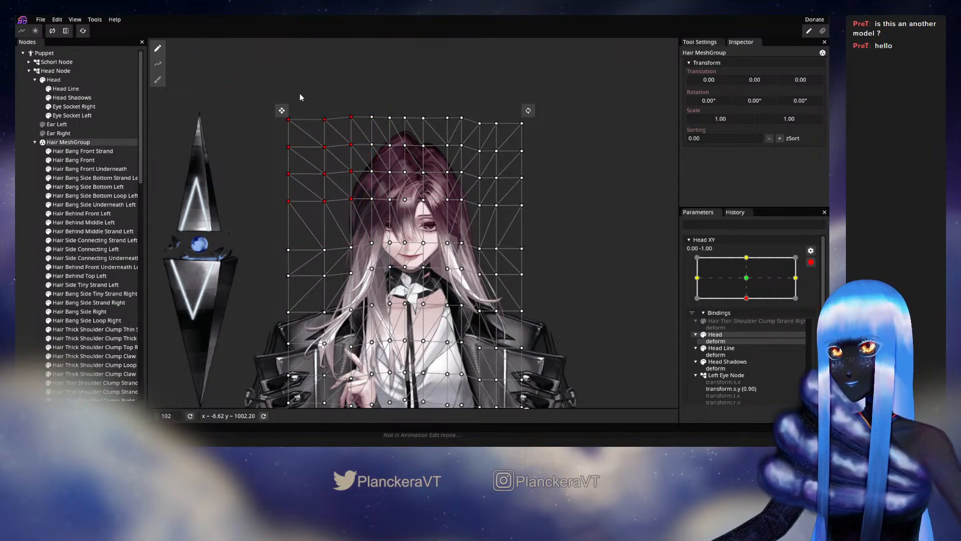
# - Extend the selection to the four leftmost vertex columns and raise their upper rows a little more
pyautogui.moveTo(233, 85); pyautogui.dragTo(381, 246)
pyautogui.press('Up')
pyautogui.press('Up')
pyautogui.press('Up')
pyautogui.press('Up')
pyautogui.press('Up')
pyautogui.press('Up')
pyautogui.press('Up')
pyautogui.press('Up')
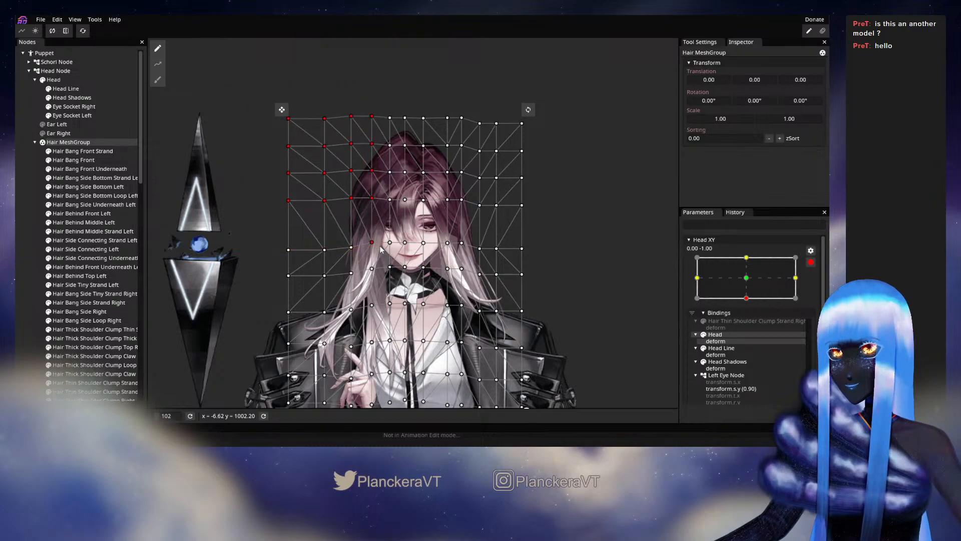
pyautogui.press('Up')
pyautogui.press('Up')
pyautogui.press('Up')
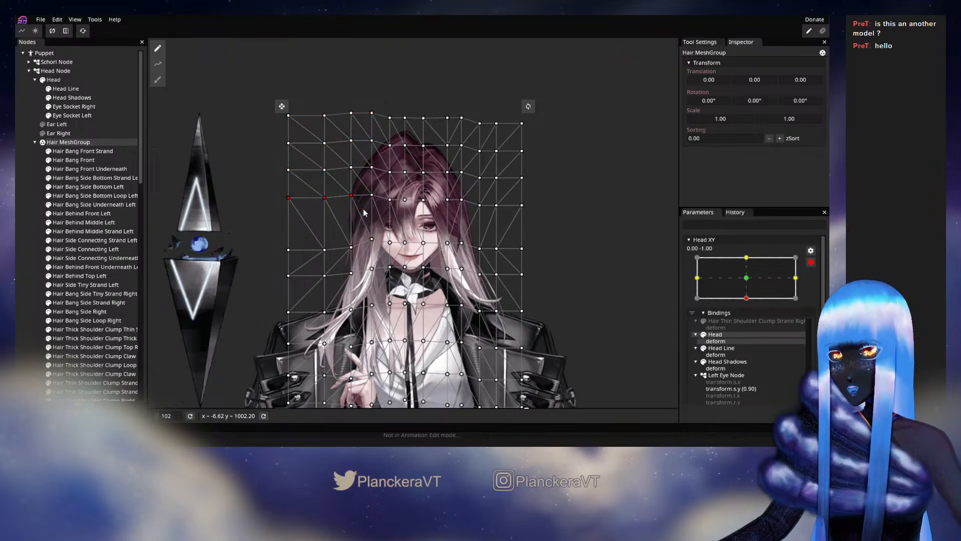
# - Lower the fourth-row vertices in the three leftmost columns slightly and clear the vertex selection
pyautogui.press('Down')
pyautogui.press('Down')
pyautogui.press('Down')
pyautogui.press('Down')
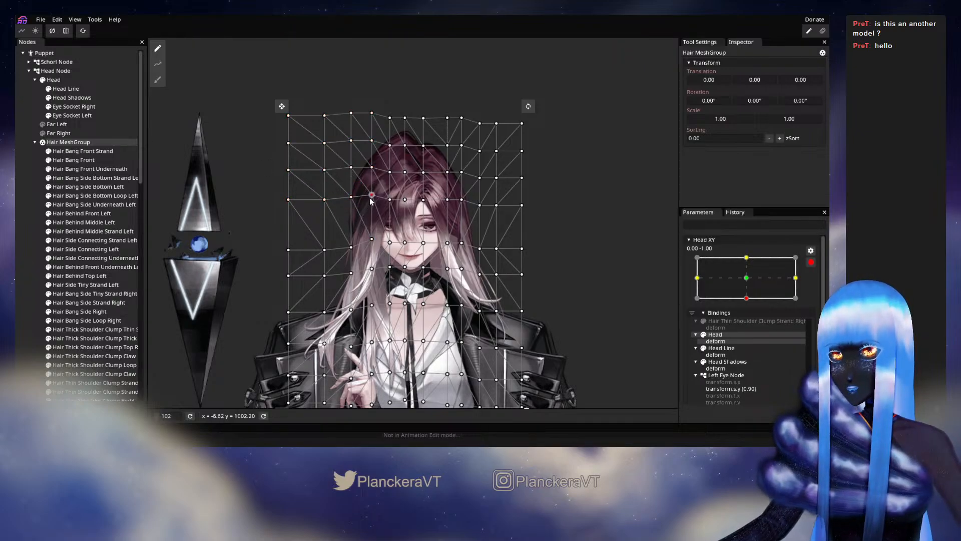
pyautogui.click(366, 184)
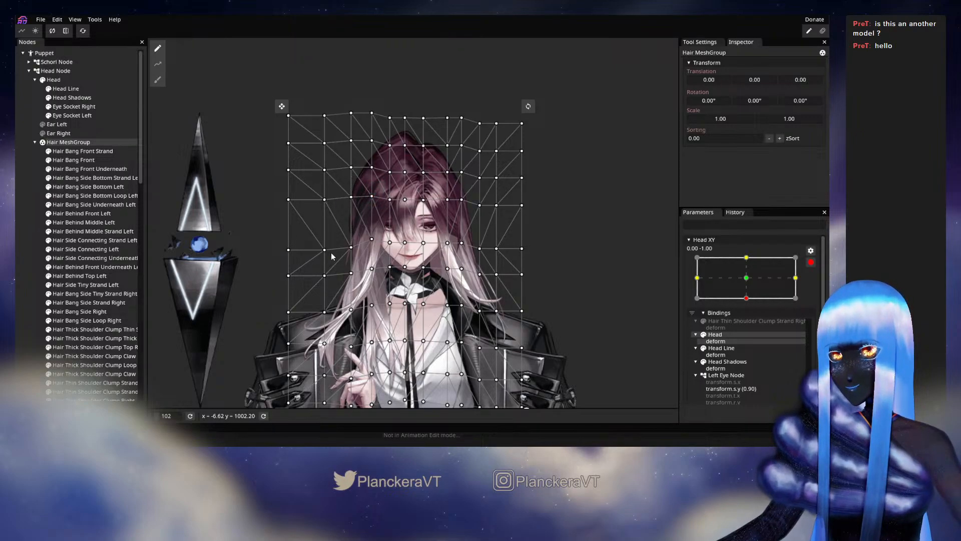
# - Select the top five rows of the Hair MeshGroup's four rightmost vertex columns and raise them slightly
pyautogui.moveTo(473, 243); pyautogui.dragTo(458, 257)
pyautogui.press('Up')
pyautogui.press('Up')
pyautogui.press('Up')
pyautogui.press('Up')
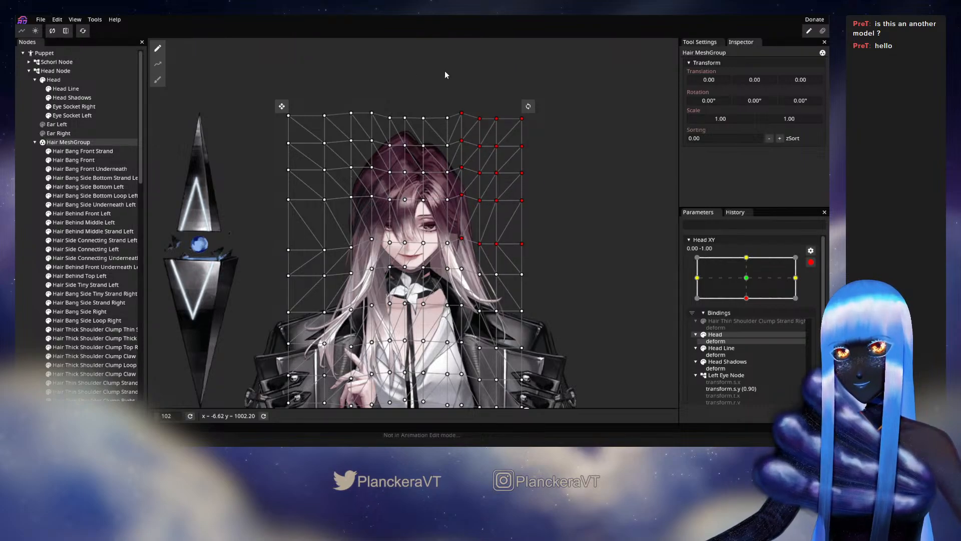
# - Raise the upper vertices of the two columns along the right edge of the head to lift the hair outline
pyautogui.press('Up')
pyautogui.press('Up')
pyautogui.press('Up')
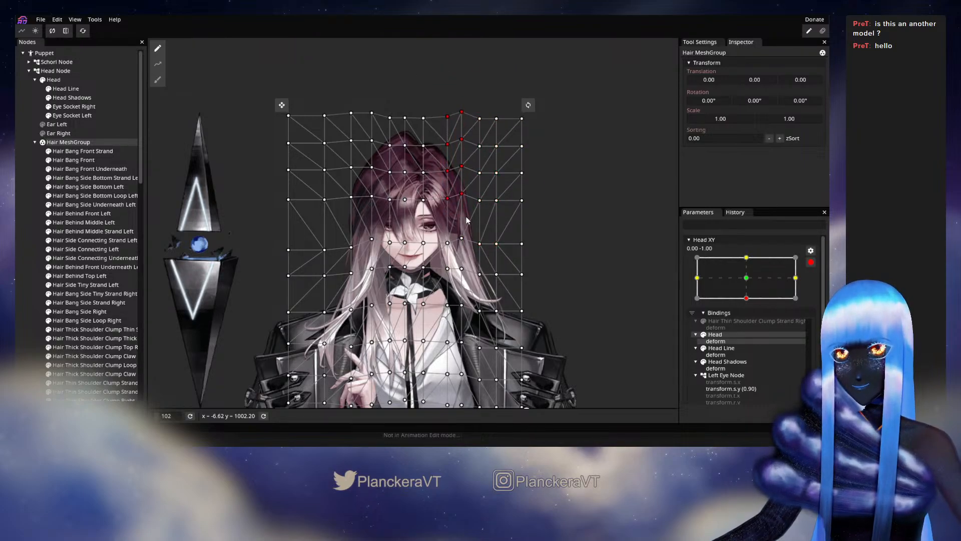
pyautogui.press('Up')
pyautogui.press('Up')
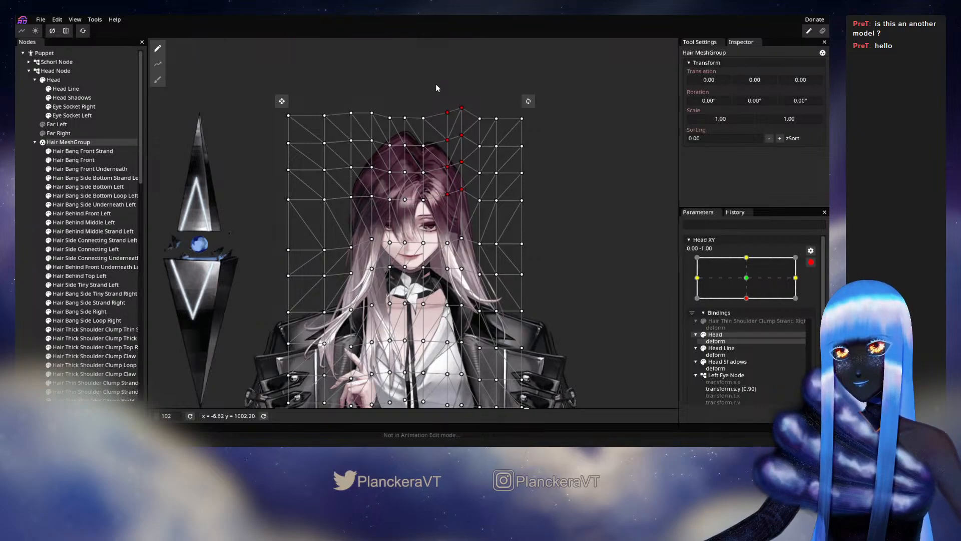
pyautogui.press('Up')
pyautogui.press('Up')
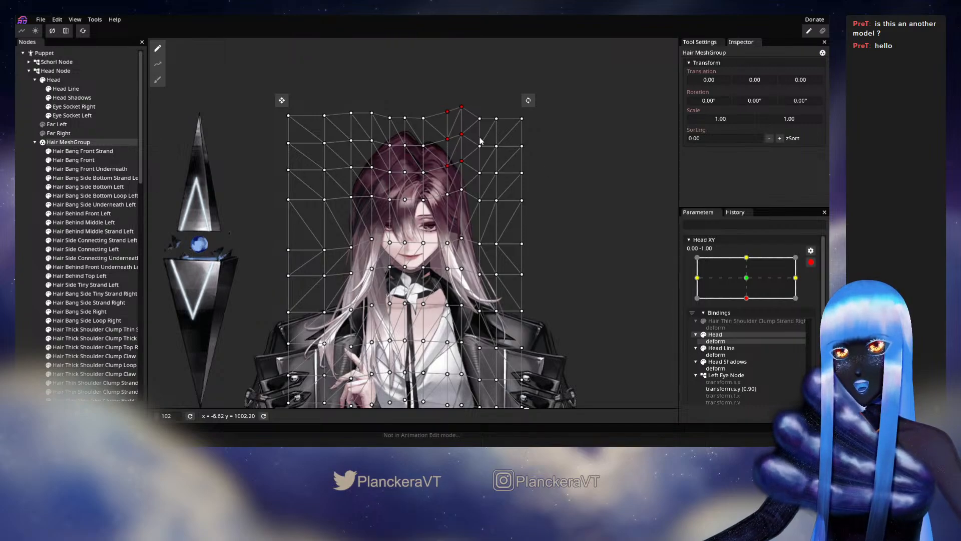
pyautogui.click(466, 175)
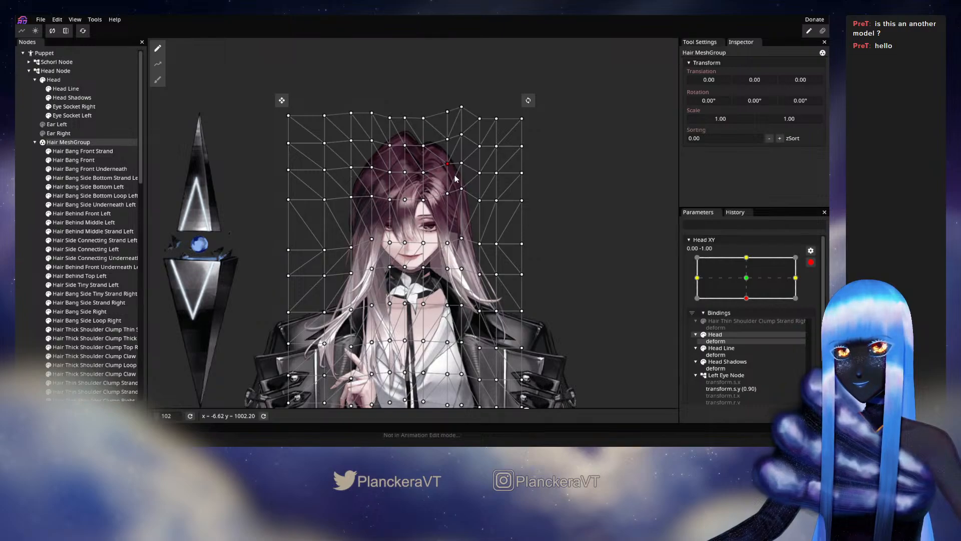
# - Deselect the Hair MeshGroup, preview the downward pose with Head XY disarmed, and re-arm at the downward keypoint
pyautogui.click(616, 285)
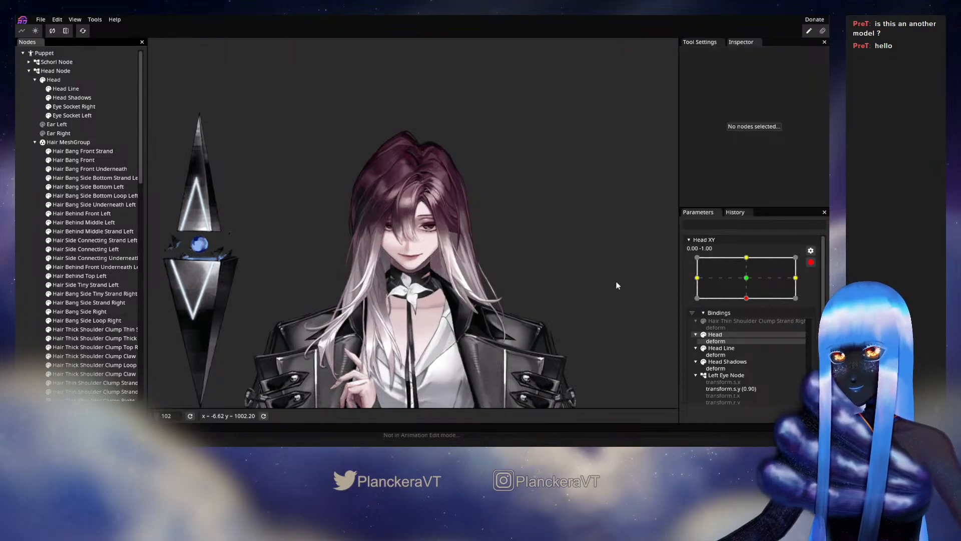
pyautogui.click(810, 262)
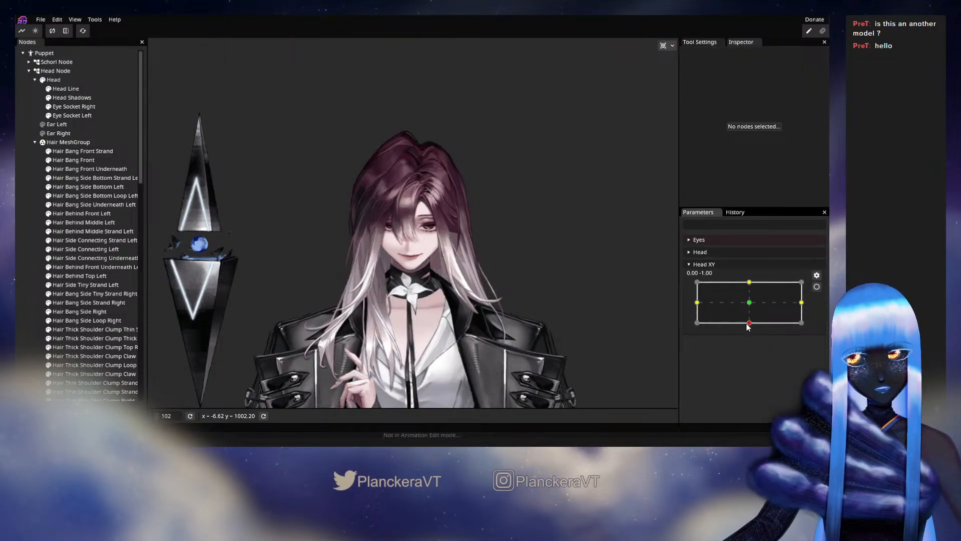
pyautogui.moveTo(747, 326)
pyautogui.mouseDown()
pyautogui.moveTo(749, 315)
pyautogui.moveTo(752, 324)
pyautogui.mouseUp()
pyautogui.click(817, 286)
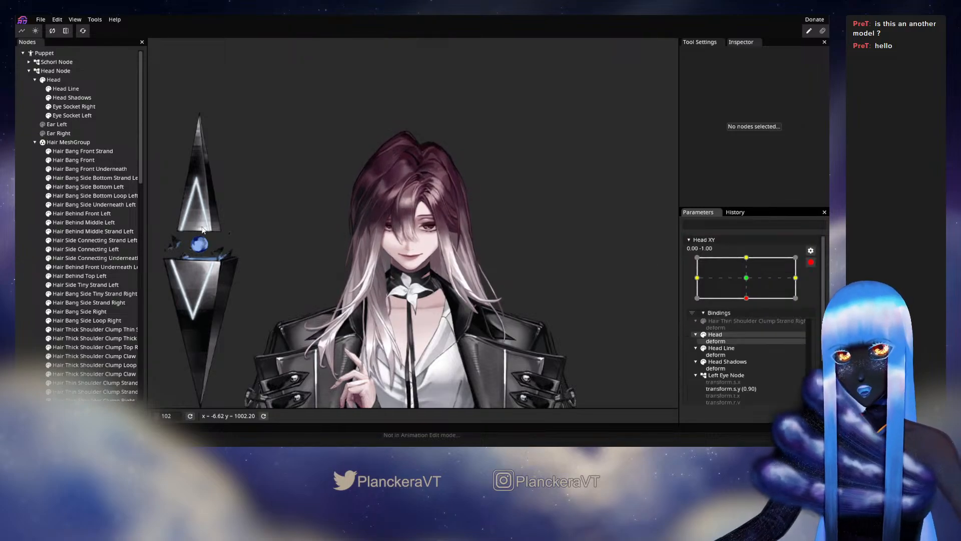
# - Raise the fifth-row vertex in the third Hair MeshGroup column from the left, and deselect the mesh group
pyautogui.click(54, 142)
pyautogui.moveTo(336, 223); pyautogui.dragTo(351, 245)
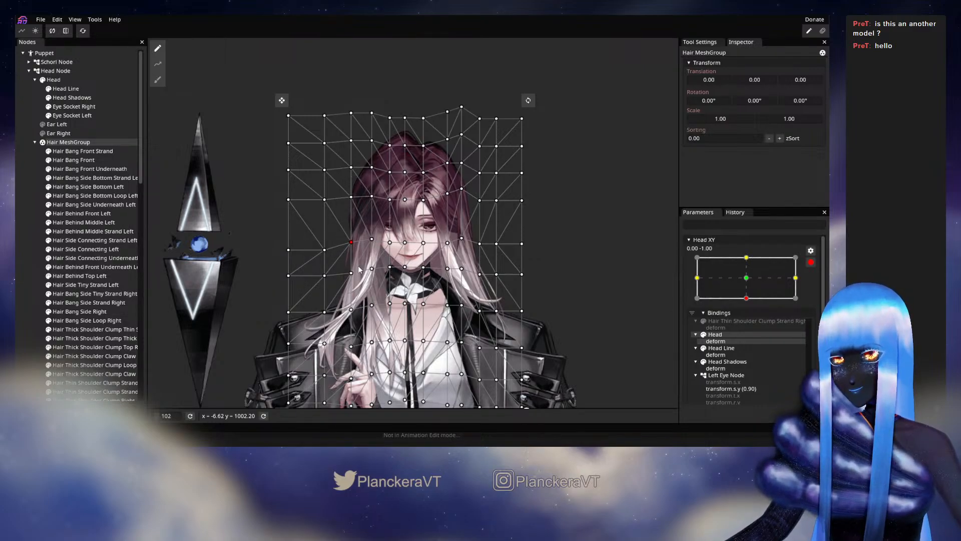
pyautogui.click(266, 240)
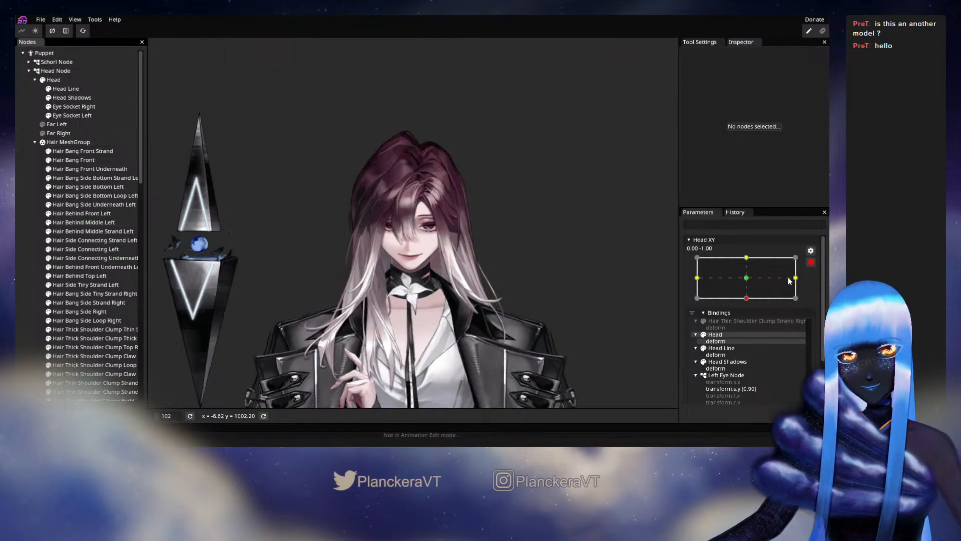
# - Disarm Head XY to preview the adjusted downward pose and re-arm it at the downward keypoint
pyautogui.click(809, 264)
pyautogui.moveTo(754, 323)
pyautogui.mouseDown()
pyautogui.moveTo(752, 303)
pyautogui.moveTo(741, 322)
pyautogui.moveTo(685, 335)
pyautogui.moveTo(807, 324)
pyautogui.moveTo(806, 331)
pyautogui.moveTo(807, 280)
pyautogui.moveTo(684, 279)
pyautogui.moveTo(770, 288)
pyautogui.moveTo(753, 289)
pyautogui.moveTo(752, 326)
pyautogui.moveTo(752, 278)
pyautogui.moveTo(755, 324)
pyautogui.mouseUp()
pyautogui.click(816, 287)
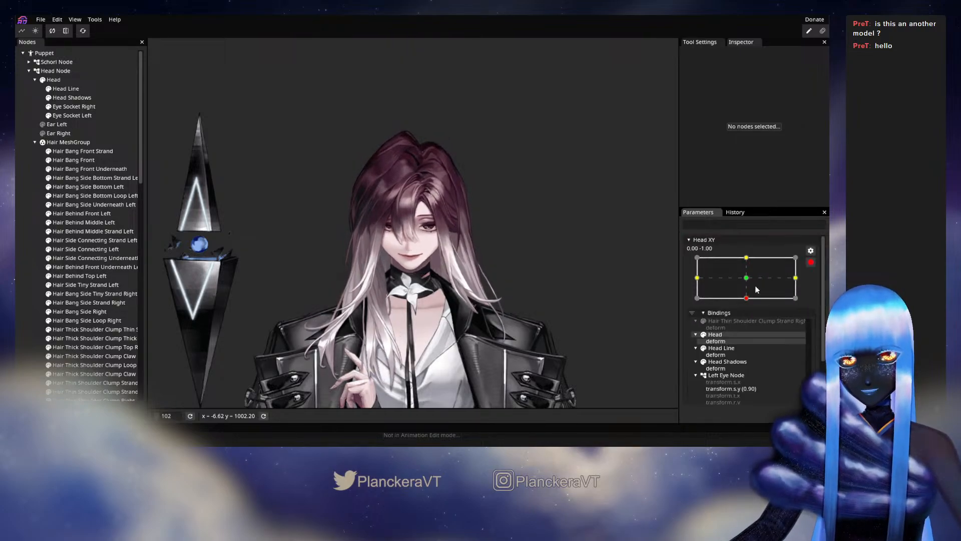
# - Raise the third- and fourth-row Hair MeshGroup vertices in the third column, along the hair's left edge
pyautogui.click(68, 142)
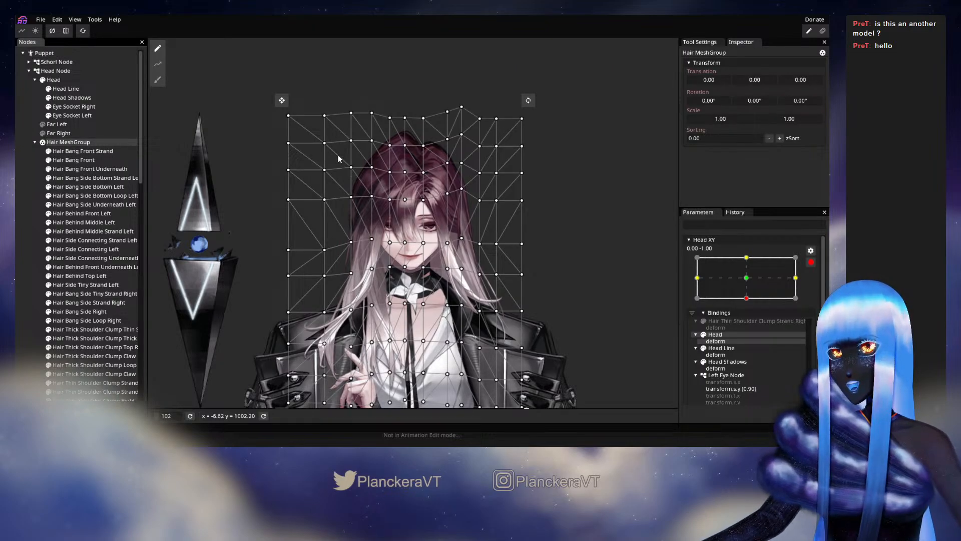
pyautogui.moveTo(357, 206); pyautogui.dragTo(361, 214)
pyautogui.press('Up')
pyautogui.press('Up')
pyautogui.press('Up')
pyautogui.press('Up')
pyautogui.press('Up')
pyautogui.press('Up')
pyautogui.press('Up')
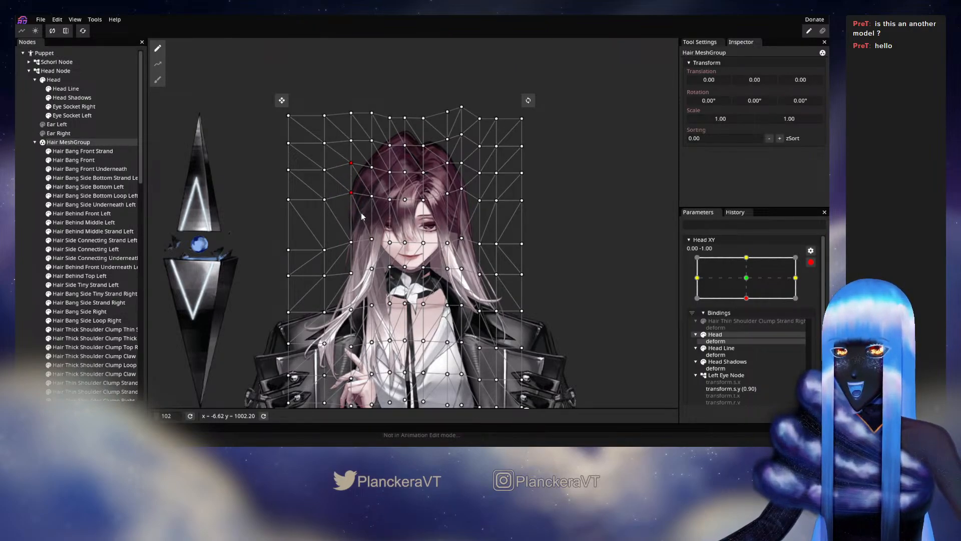
# - Raise the third-row vertices in the fourth to sixth columns over the crown, and deselect the mesh group
pyautogui.moveTo(362, 154); pyautogui.dragTo(382, 186)
pyautogui.press('Up')
pyautogui.press('Up')
pyautogui.press('Up')
pyautogui.press('Up')
pyautogui.press('Up')
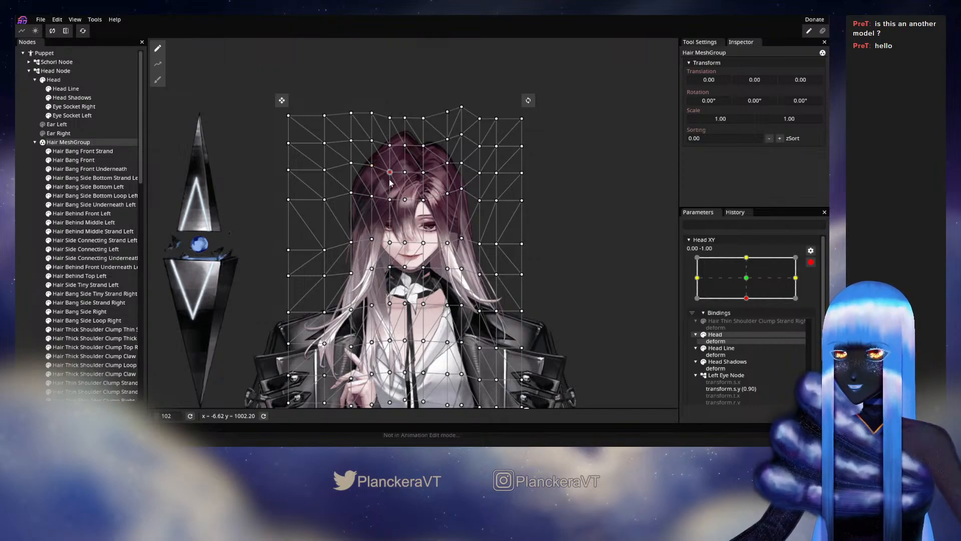
pyautogui.click(390, 177)
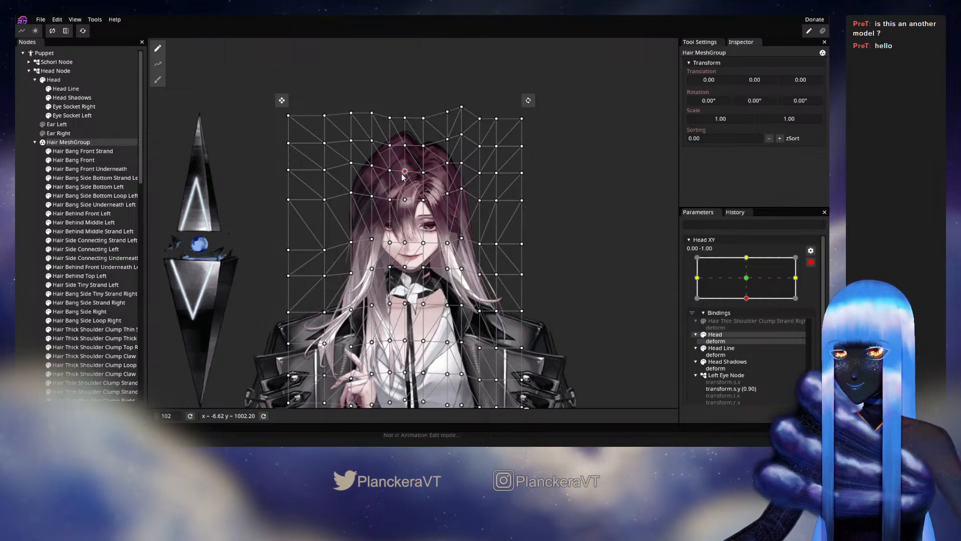
pyautogui.click(25, 256)
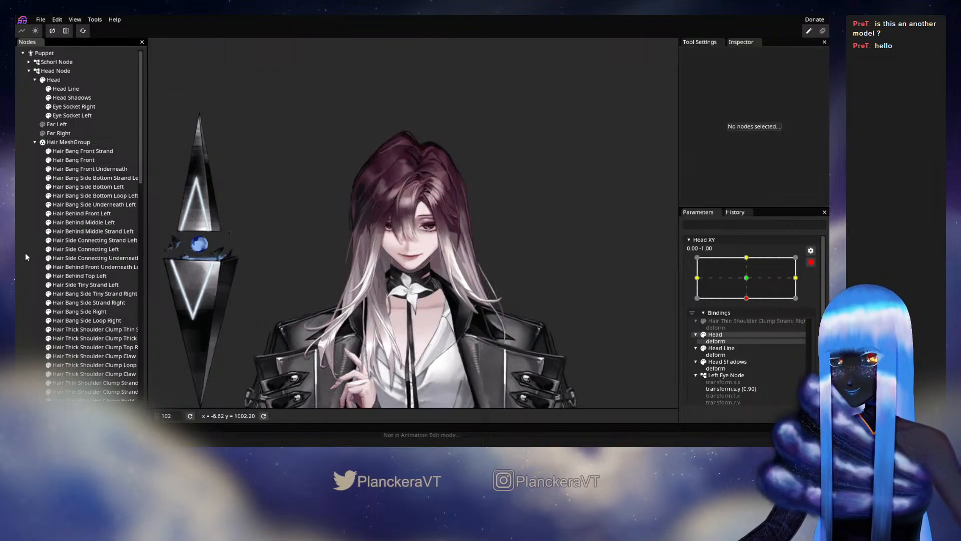
# - Disarm Head XY to preview the raised left hair outline in the downward pose, and re-arm at that keypoint
pyautogui.click(811, 263)
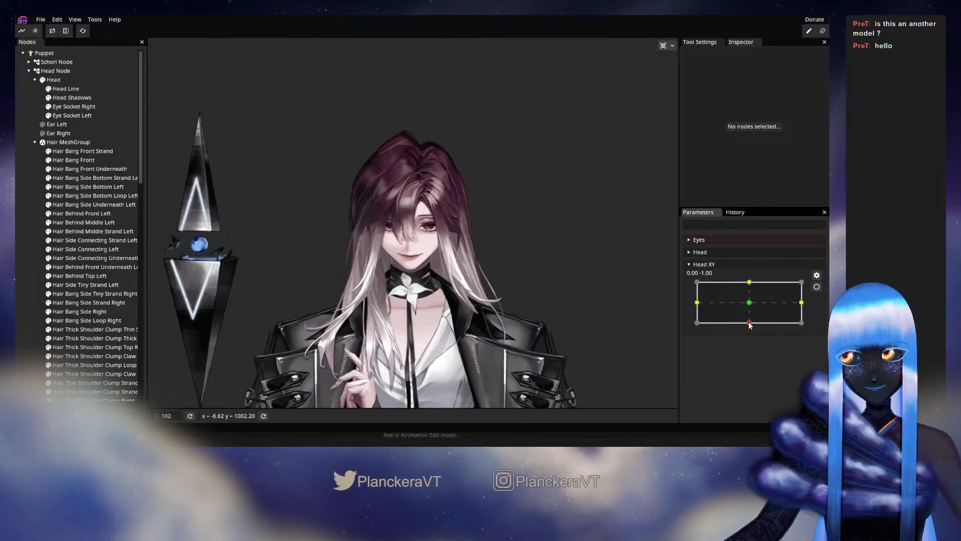
pyautogui.moveTo(748, 323)
pyautogui.mouseDown()
pyautogui.moveTo(746, 302)
pyautogui.moveTo(746, 326)
pyautogui.mouseUp()
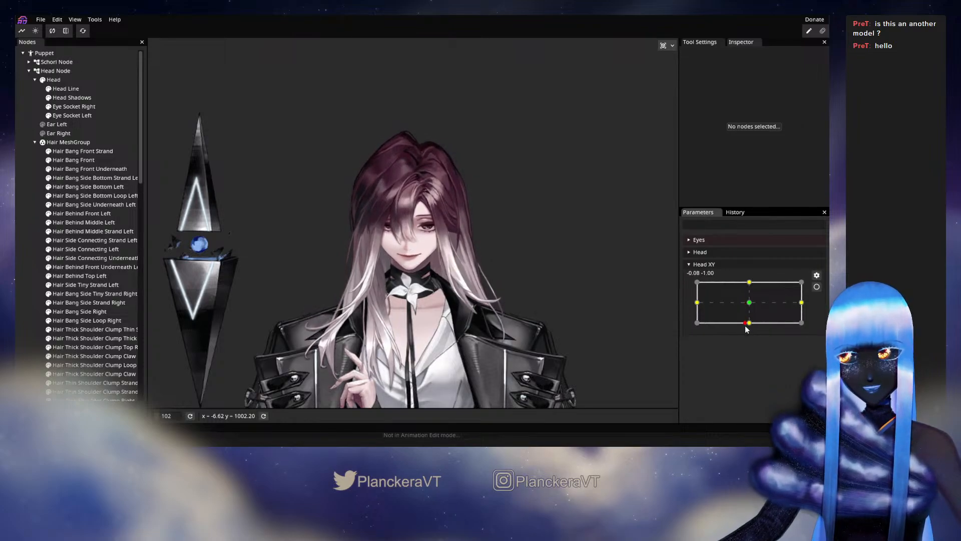
pyautogui.click(816, 287)
# - Adjust the fifth- and sixth-row Hair MeshGroup vertices beside both cheeks, and deselect the mesh group
pyautogui.click(70, 142)
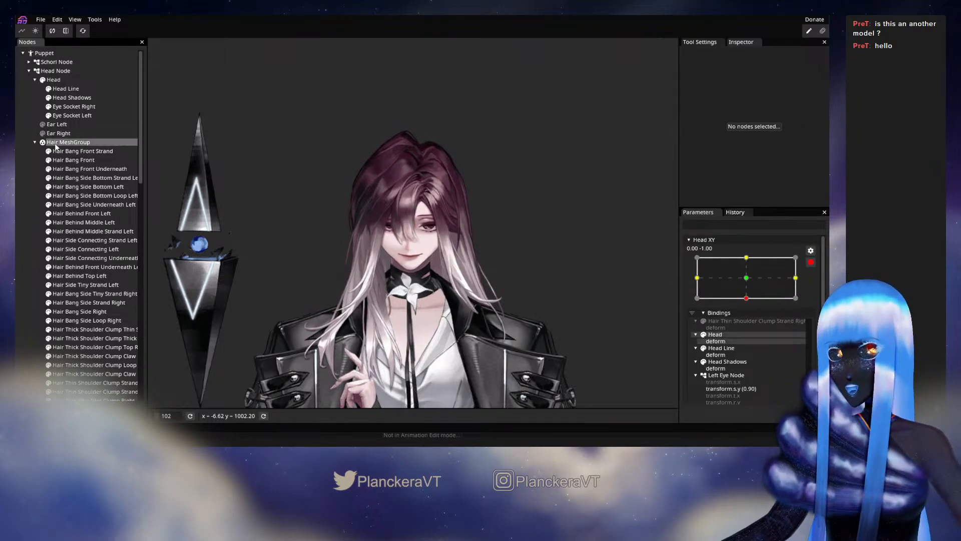
pyautogui.moveTo(359, 216); pyautogui.dragTo(397, 281)
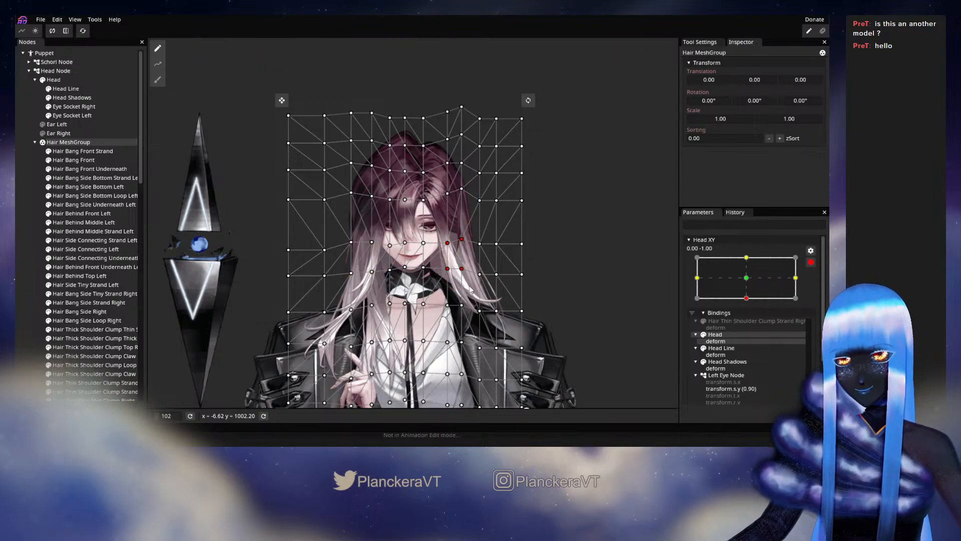
pyautogui.click(29, 214)
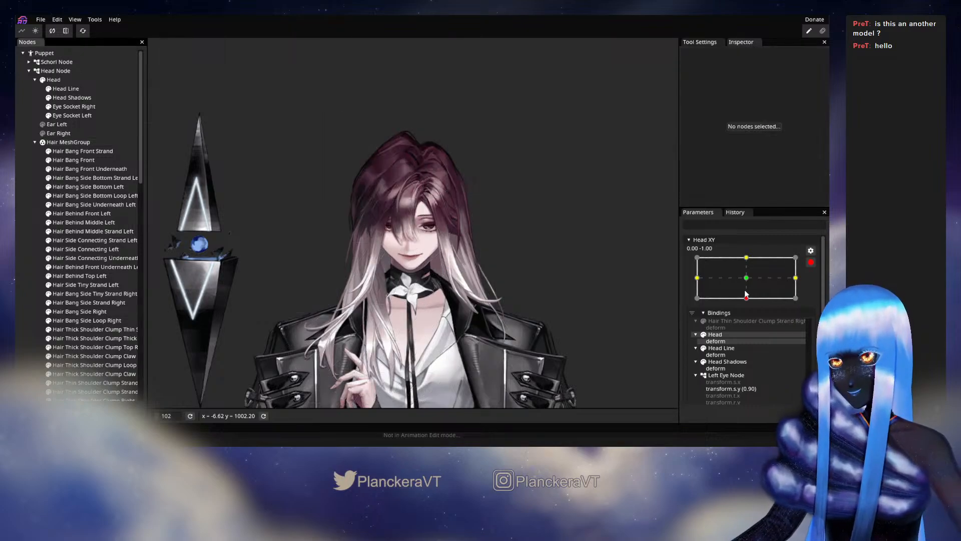
# - Disarm Head XY to preview the cheek-side hair in the downward pose, and re-arm at the downward keypoint
pyautogui.click(810, 262)
pyautogui.moveTo(749, 323)
pyautogui.mouseDown()
pyautogui.moveTo(749, 306)
pyautogui.moveTo(746, 329)
pyautogui.mouseUp()
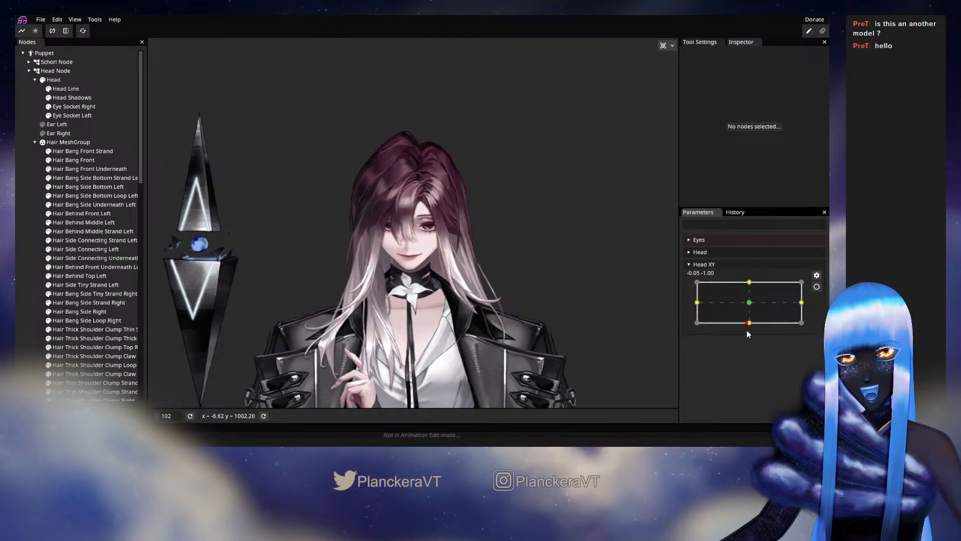
pyautogui.click(818, 289)
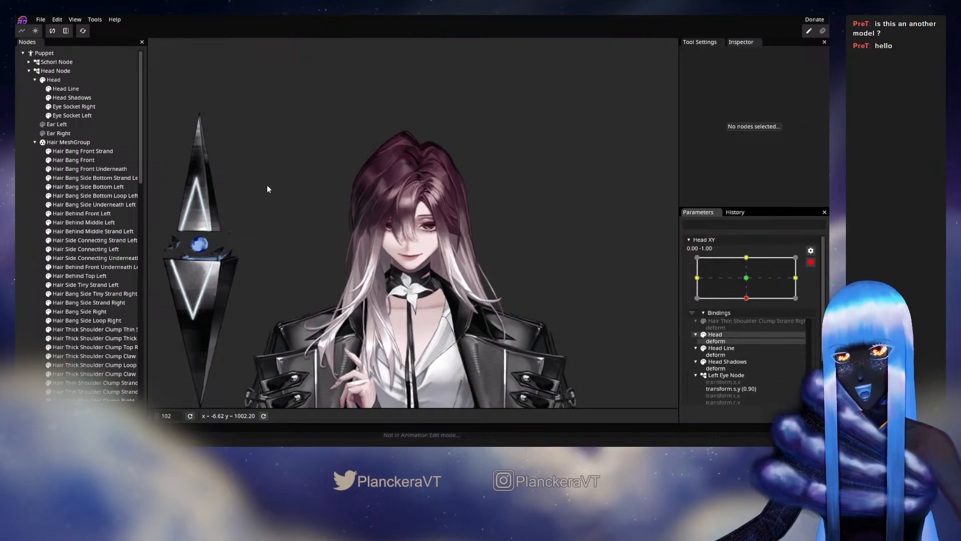
# - Raise the fourth-row Hair MeshGroup vertices across the bangs slightly
pyautogui.click(58, 142)
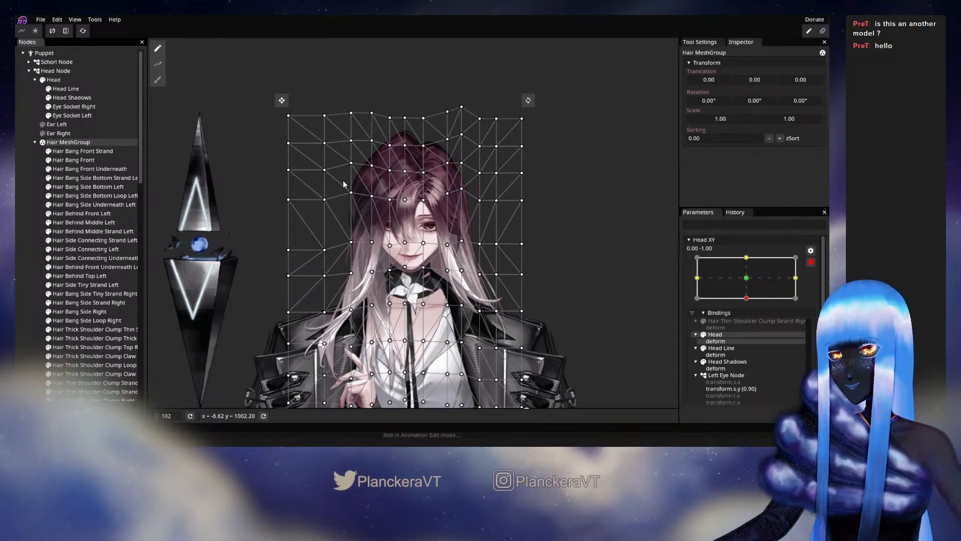
pyautogui.moveTo(343, 181); pyautogui.dragTo(445, 210)
pyautogui.press('Up')
pyautogui.press('Up')
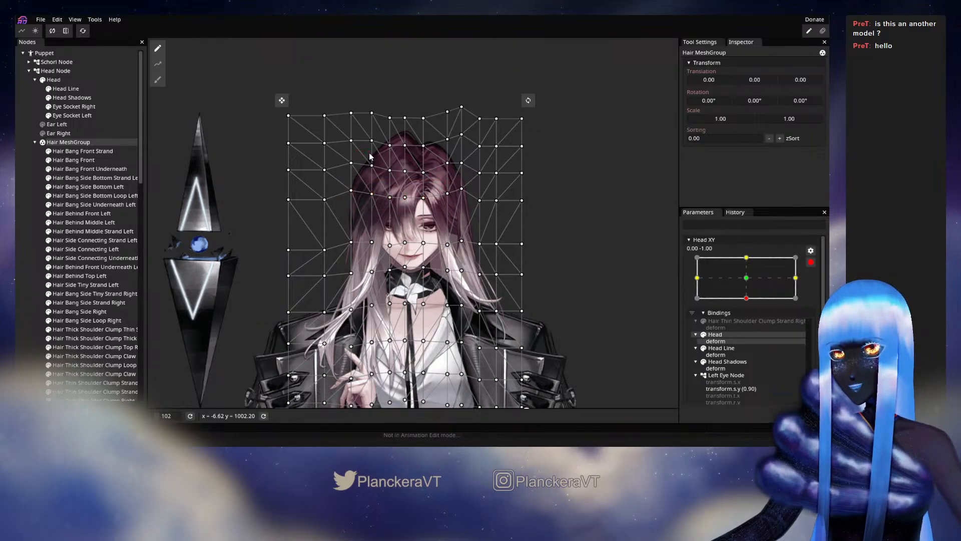
# - Raise the top three rows of vertices between the third and eighth columns slightly, and deselect the mesh group
pyautogui.moveTo(455, 174); pyautogui.dragTo(461, 183)
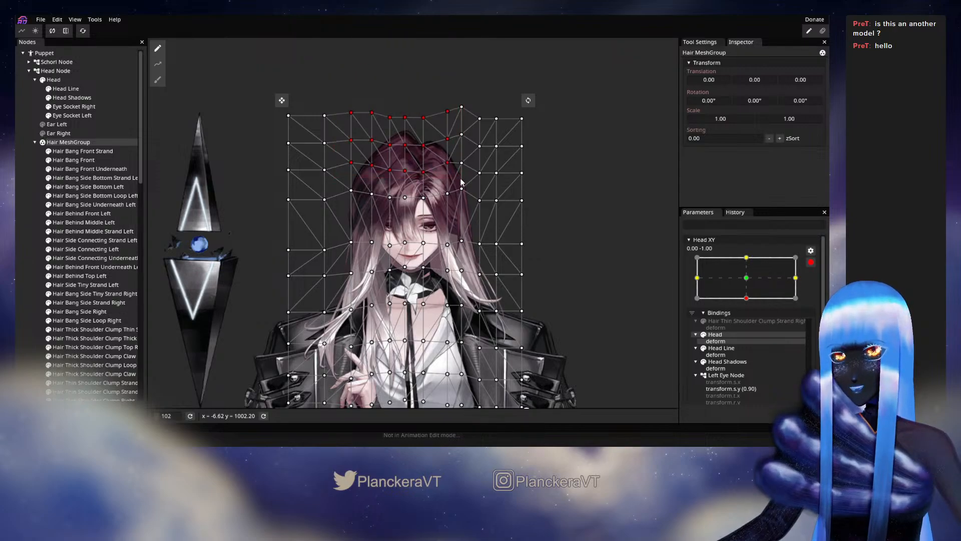
pyautogui.press('Up')
pyautogui.press('Up')
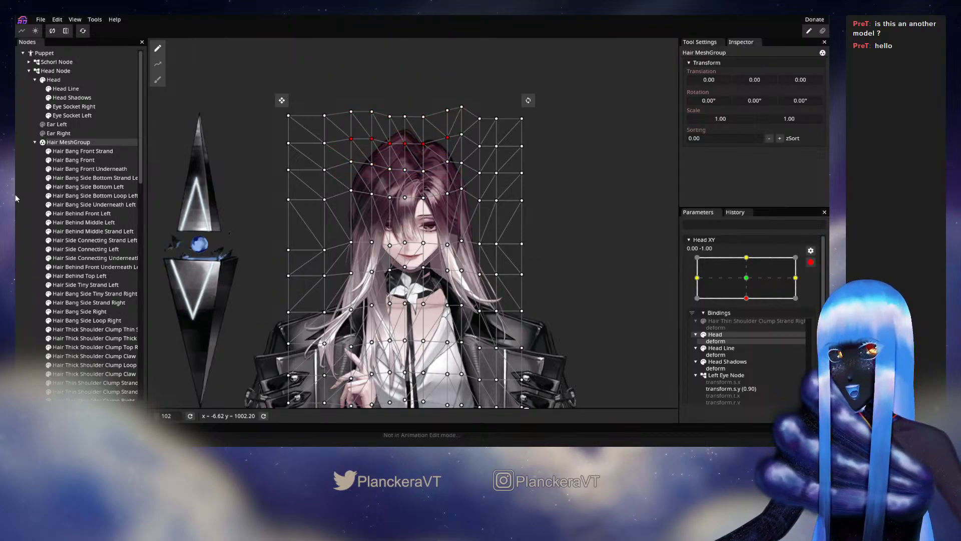
pyautogui.click(618, 281)
# - Disarm Head XY to preview the raised crown in the downward pose, and re-arm at the downward keypoint
pyautogui.click(810, 262)
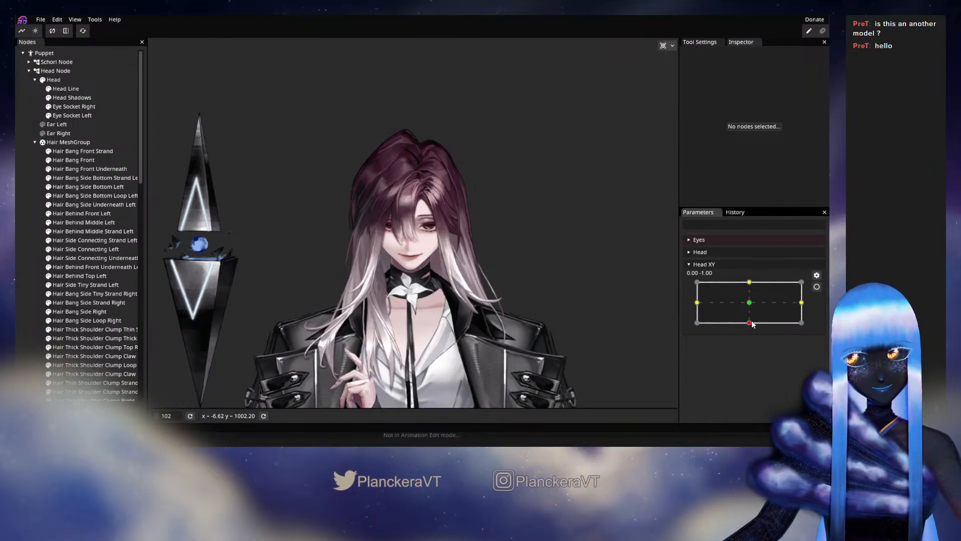
pyautogui.moveTo(749, 322)
pyautogui.mouseDown()
pyautogui.moveTo(746, 313)
pyautogui.moveTo(749, 327)
pyautogui.mouseUp()
pyautogui.click(817, 287)
# - Adjust the second row of Hair MeshGroup vertices, lower the top row from the third to the eleventh column, and deselect
pyautogui.click(79, 142)
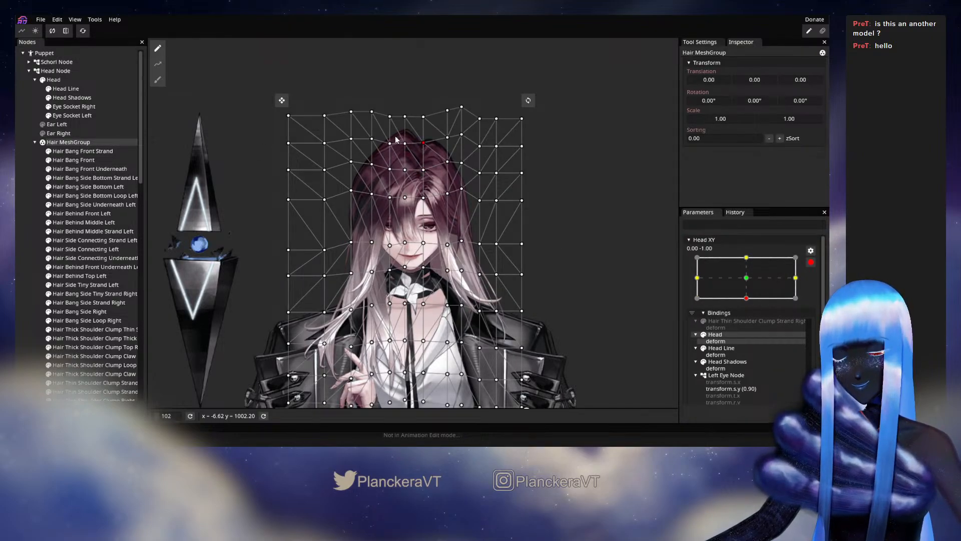
pyautogui.moveTo(272, 129); pyautogui.dragTo(547, 155)
pyautogui.click(349, 99)
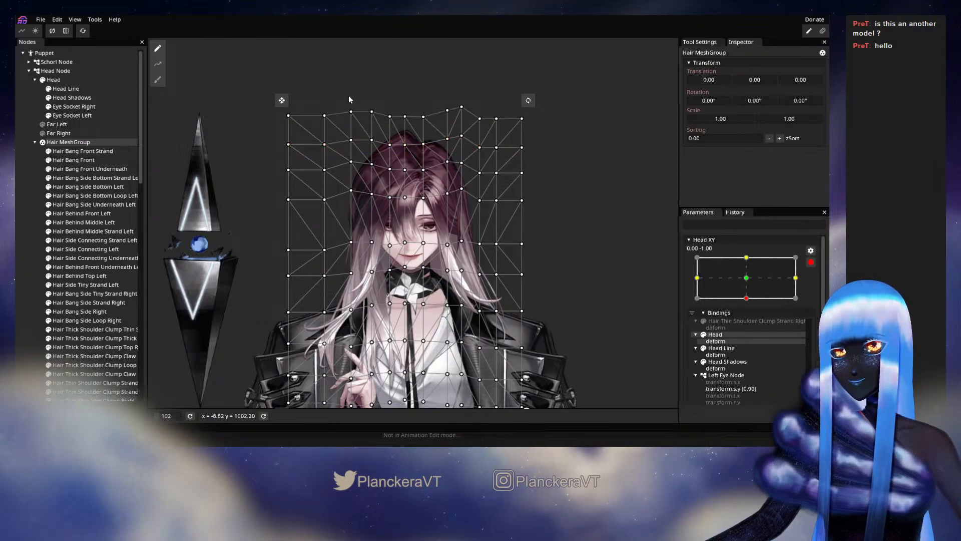
pyautogui.press('Down')
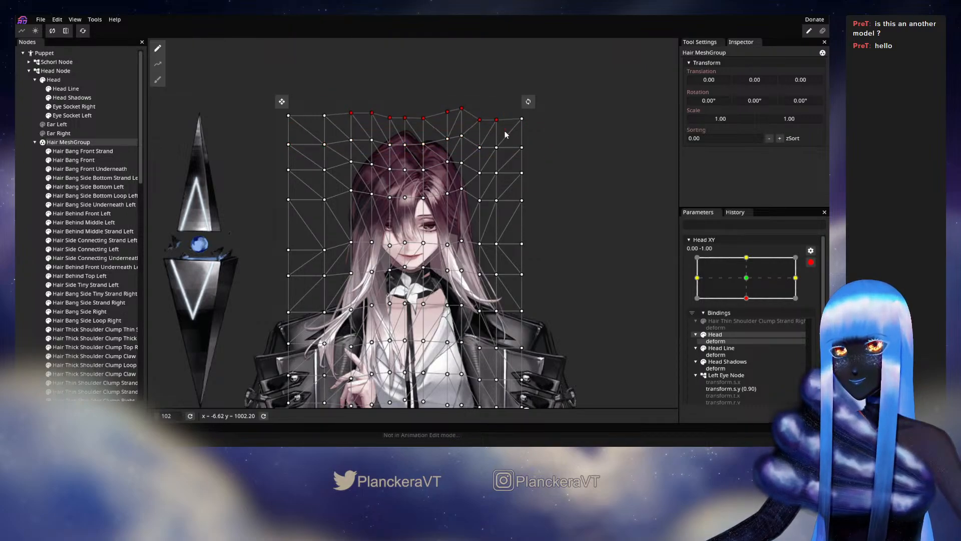
pyautogui.click(24, 280)
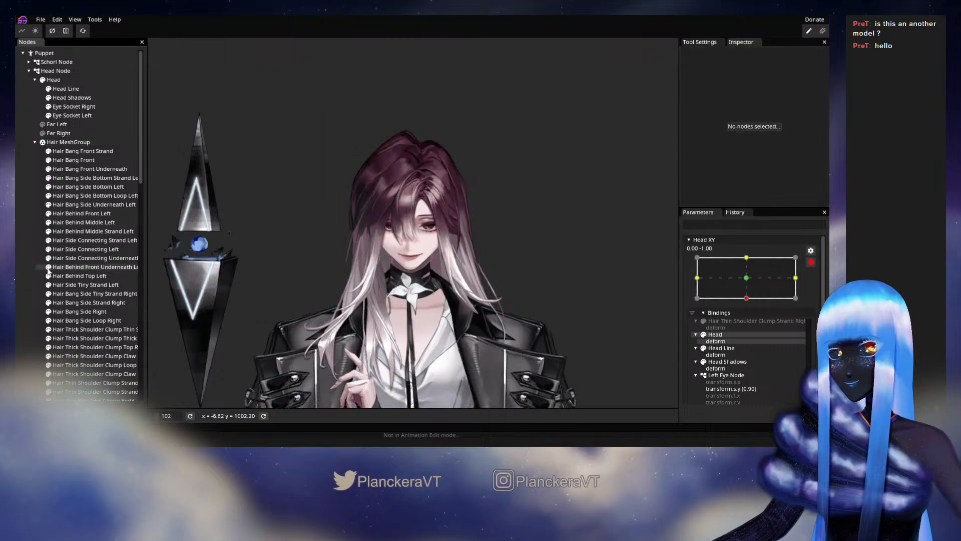
# - Disarm Head XY to preview the adjusted top rows in the downward pose, and re-arm at the downward keypoint
pyautogui.click(810, 263)
pyautogui.moveTo(749, 322)
pyautogui.mouseDown()
pyautogui.moveTo(742, 303)
pyautogui.moveTo(749, 323)
pyautogui.mouseUp()
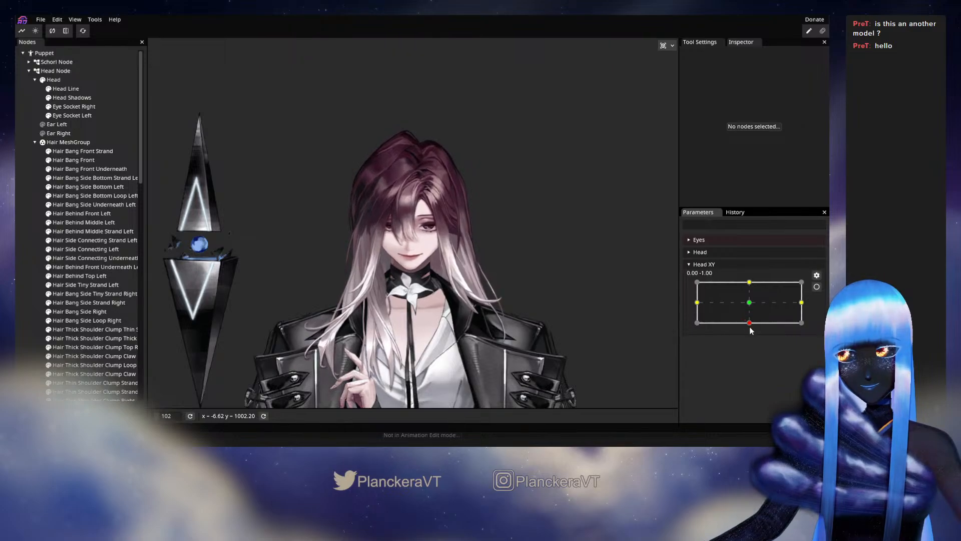
pyautogui.click(816, 286)
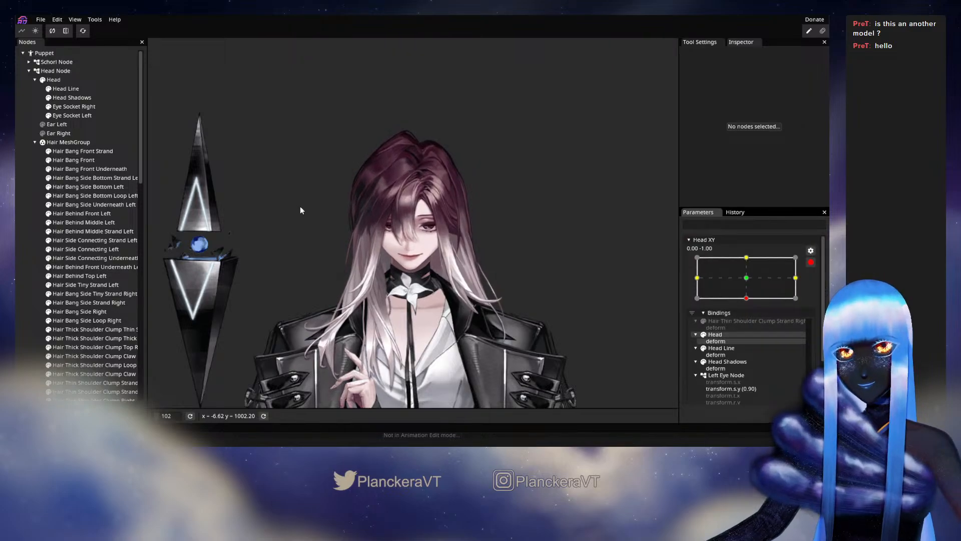
# - Lower the central third- and fourth-row Hair MeshGroup vertices above the face, and deselect the mesh group
pyautogui.click(68, 142)
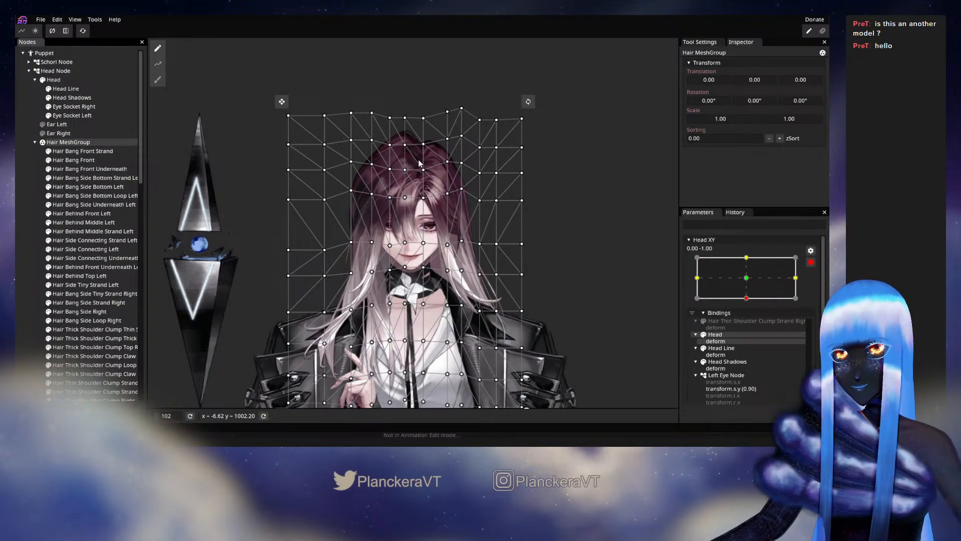
pyautogui.moveTo(413, 158); pyautogui.dragTo(414, 185)
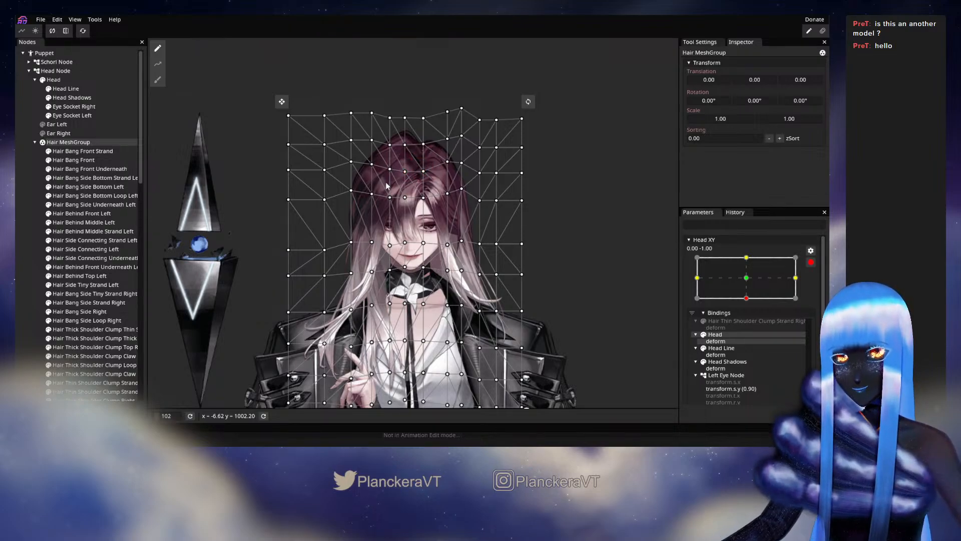
pyautogui.moveTo(382, 189); pyautogui.dragTo(421, 212)
pyautogui.press('Down')
pyautogui.press('Down')
pyautogui.press('Down')
pyautogui.press('Down')
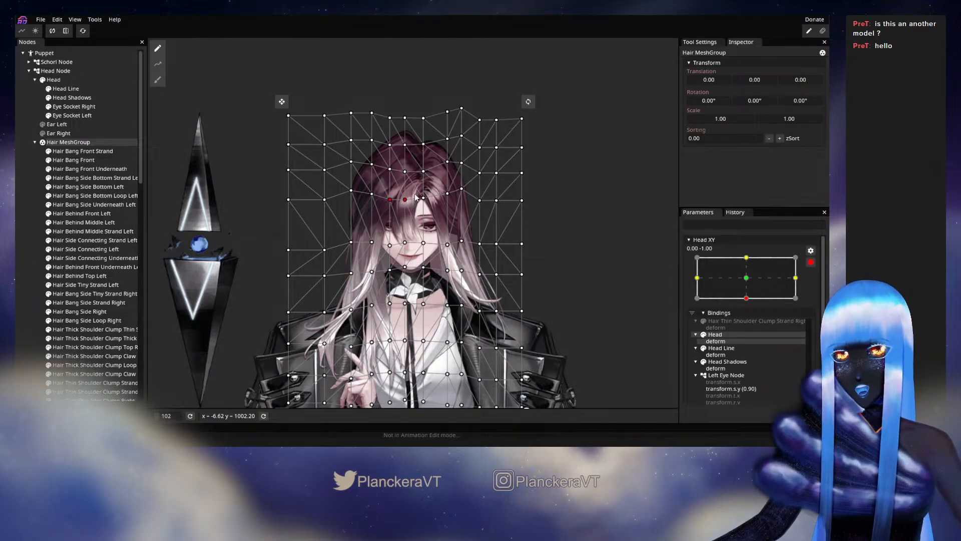
pyautogui.click(30, 219)
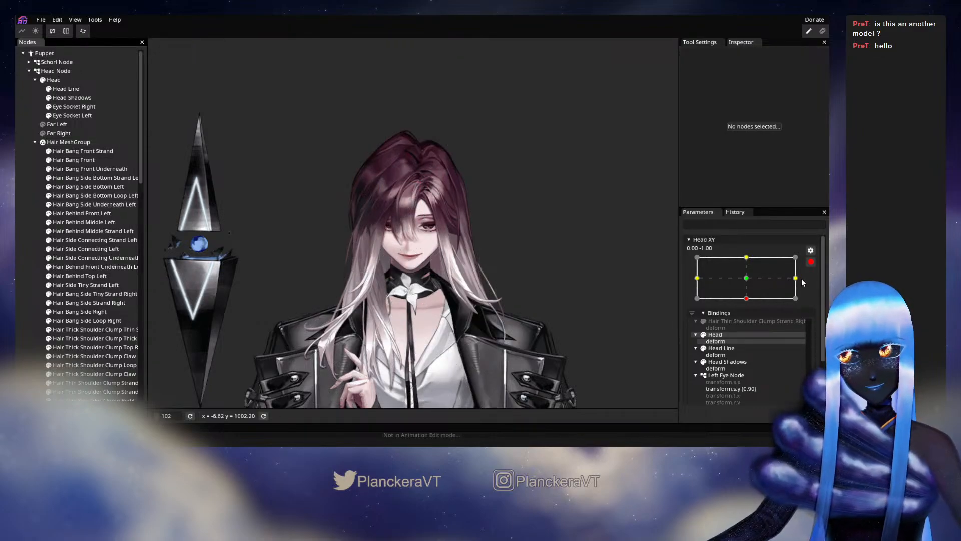
# - Disarm Head XY to preview the lowered bangs in the downward pose, and re-arm at the downward keypoint
pyautogui.click(811, 263)
pyautogui.moveTo(749, 322)
pyautogui.mouseDown()
pyautogui.moveTo(752, 298)
pyautogui.moveTo(751, 326)
pyautogui.mouseUp()
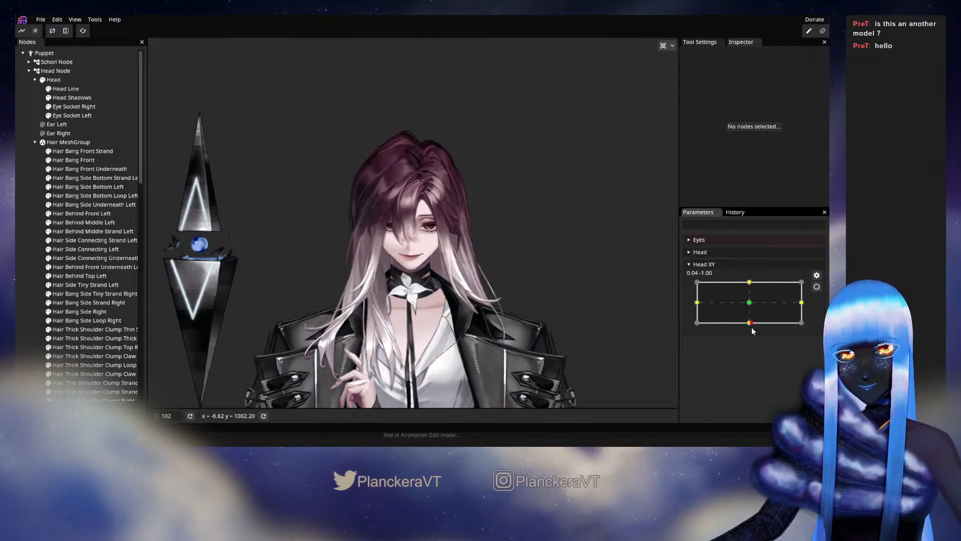
pyautogui.click(816, 287)
# - Adjust the fifth-row Hair MeshGroup vertices in the fourth and fifth columns beside the left cheek, and deselect the mesh group
pyautogui.scroll(3, 455, 287)
pyautogui.click(353, 237)
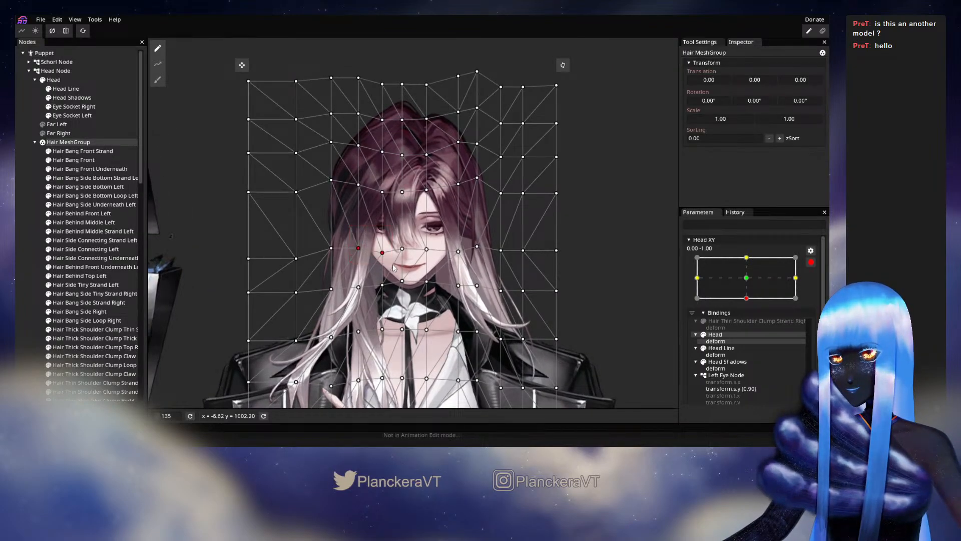
pyautogui.click(49, 213)
pyautogui.scroll(-2, 378, 273)
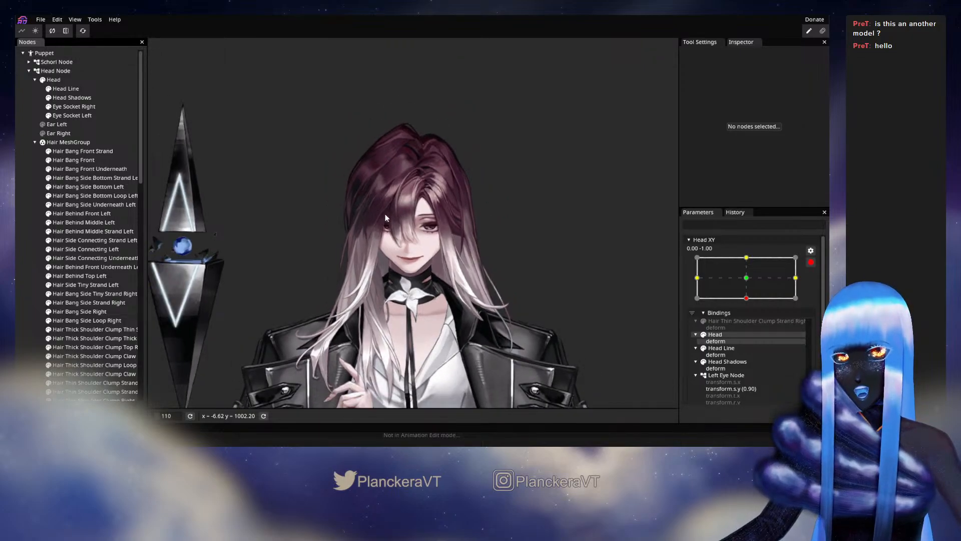
# - Disarm Head XY, preview the motion from the downward to the upward pose, and arm it at the upward keypoint
pyautogui.click(810, 262)
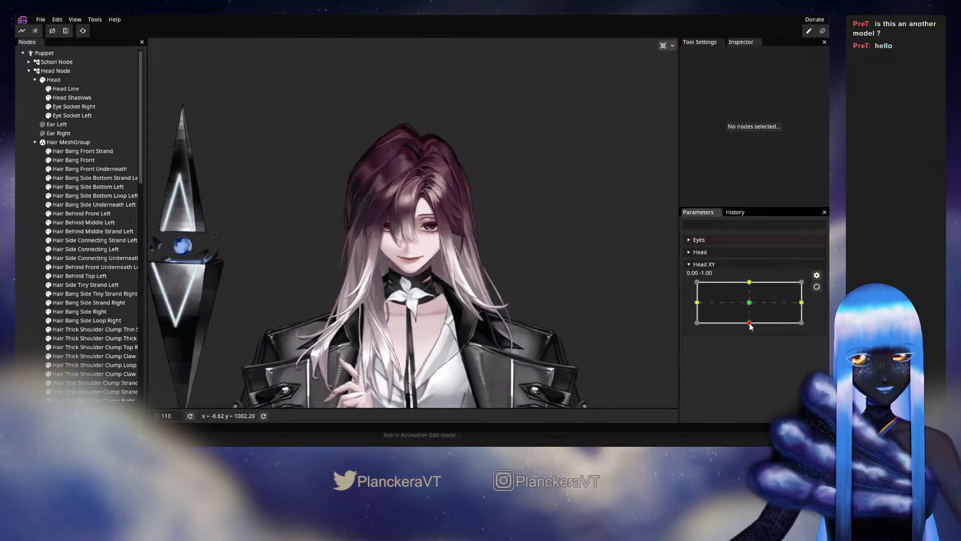
pyautogui.moveTo(749, 324); pyautogui.dragTo(749, 284)
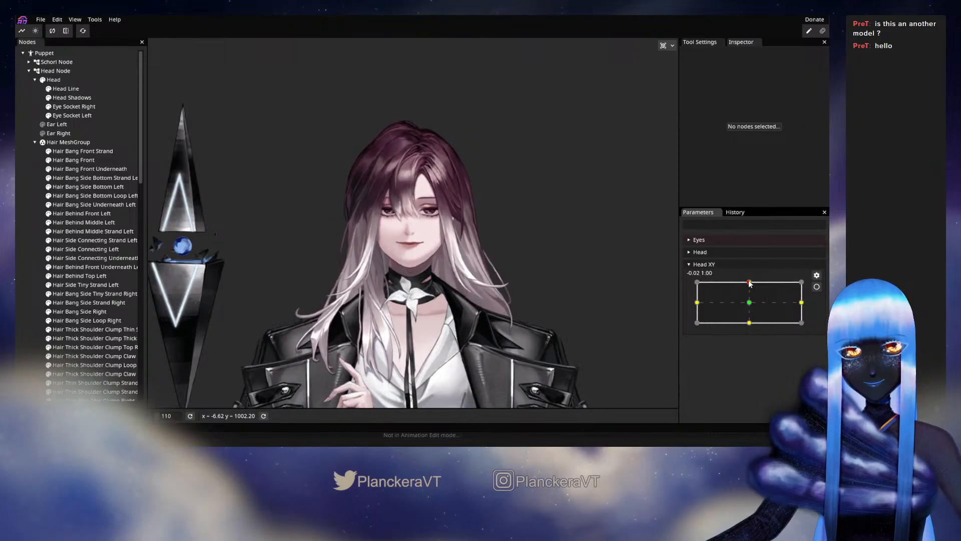
pyautogui.click(817, 287)
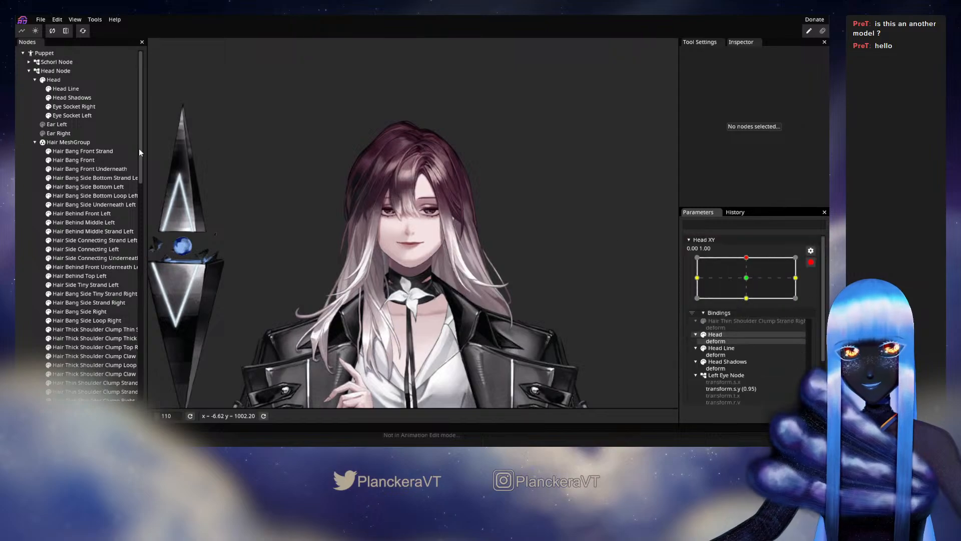
# - Lower the third- and fourth-row Hair MeshGroup vertices in the ninth and tenth columns, along the hair's right edge
pyautogui.click(74, 142)
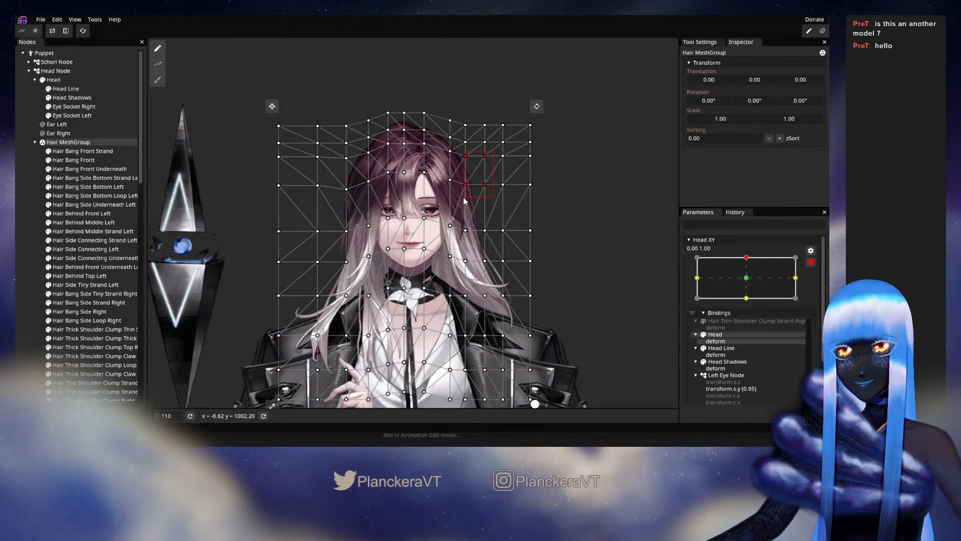
pyautogui.press('Down')
pyautogui.press('Down')
pyautogui.press('Down')
pyautogui.press('Down')
pyautogui.press('Down')
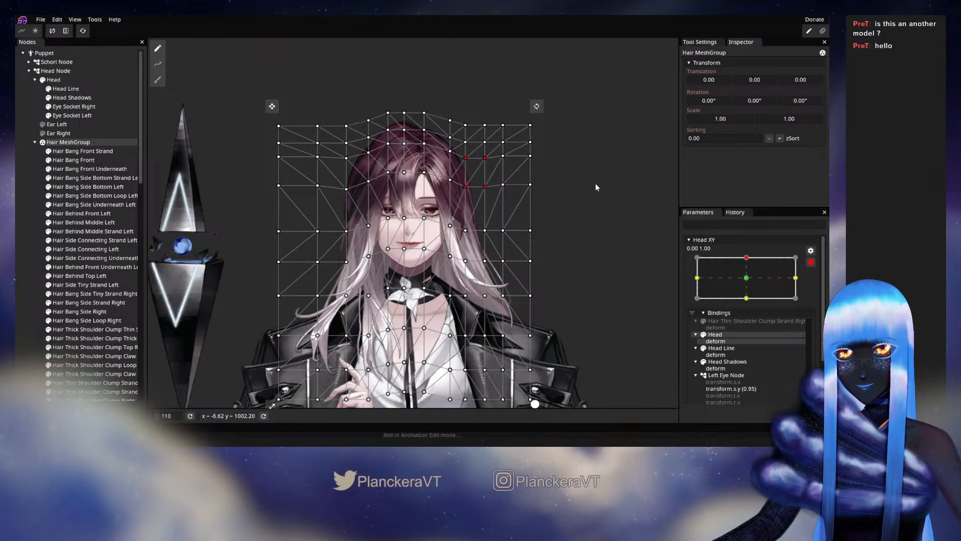
# - Lower the fourth-row Hair MeshGroup vertex in the tenth column, outside the hair's right edge, and deselect the mesh group
pyautogui.press('Down')
pyautogui.press('Down')
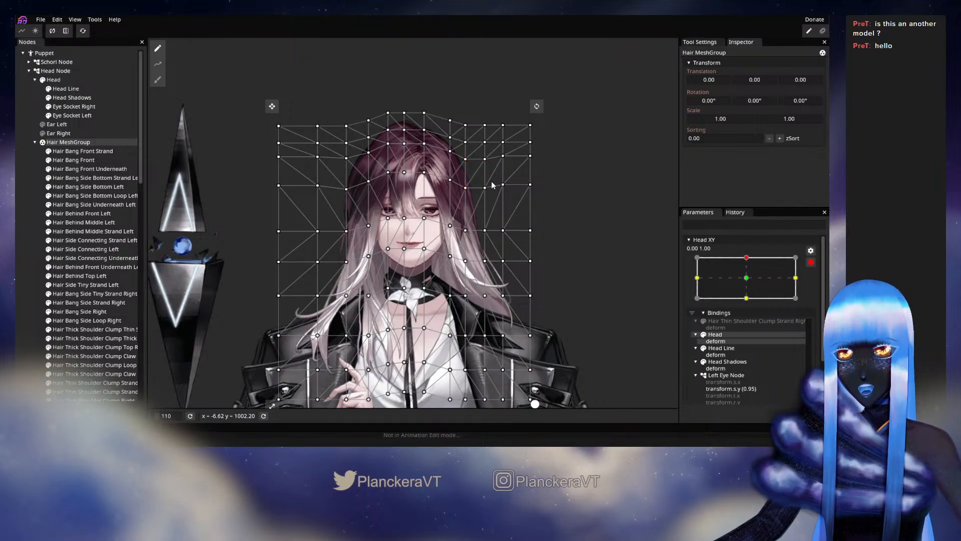
pyautogui.press('Down')
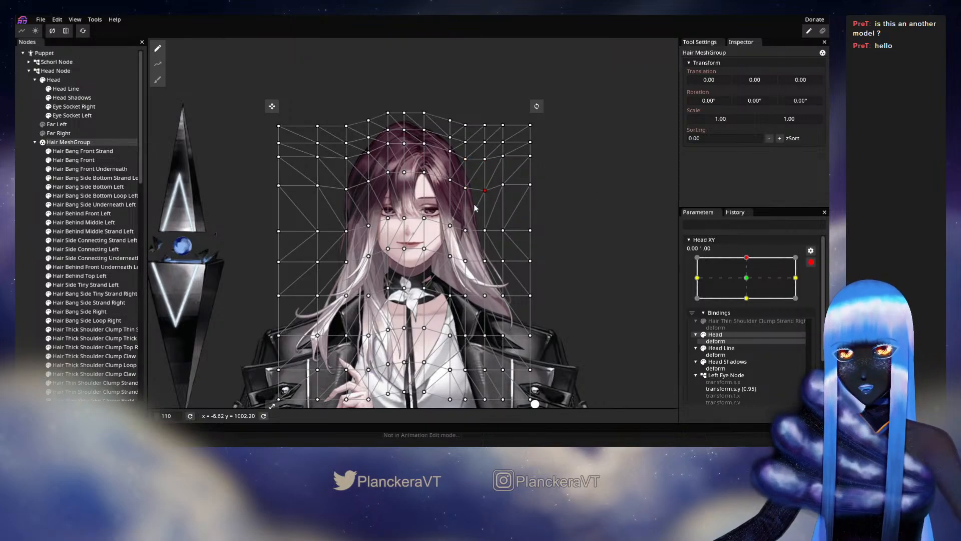
pyautogui.click(128, 235)
pyautogui.scroll(-3, 537, 234)
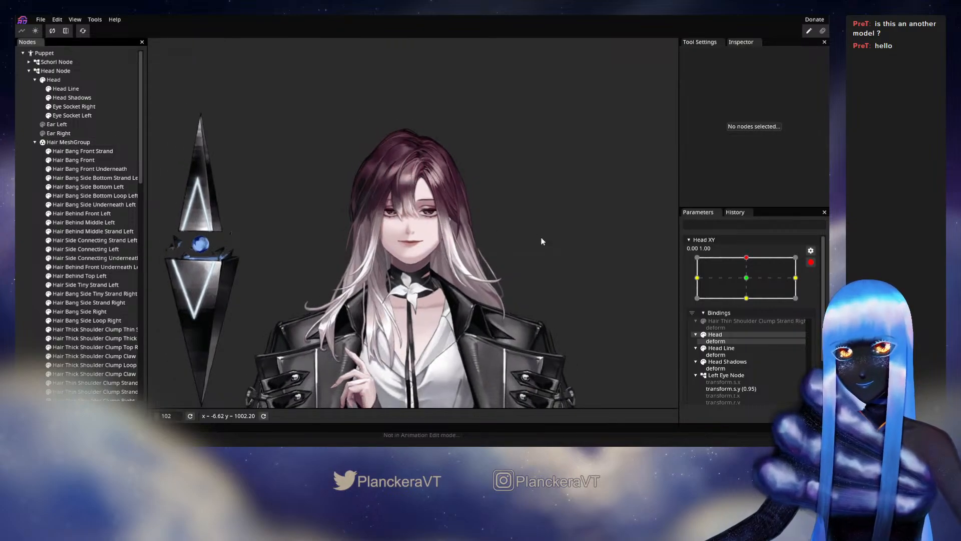
# - Disarm Head XY, preview the hair motion between the upward and downward poses, and re-arm it at the upward keypoint
pyautogui.click(811, 262)
pyautogui.moveTo(751, 285)
pyautogui.mouseDown()
pyautogui.moveTo(748, 328)
pyautogui.moveTo(748, 283)
pyautogui.mouseUp()
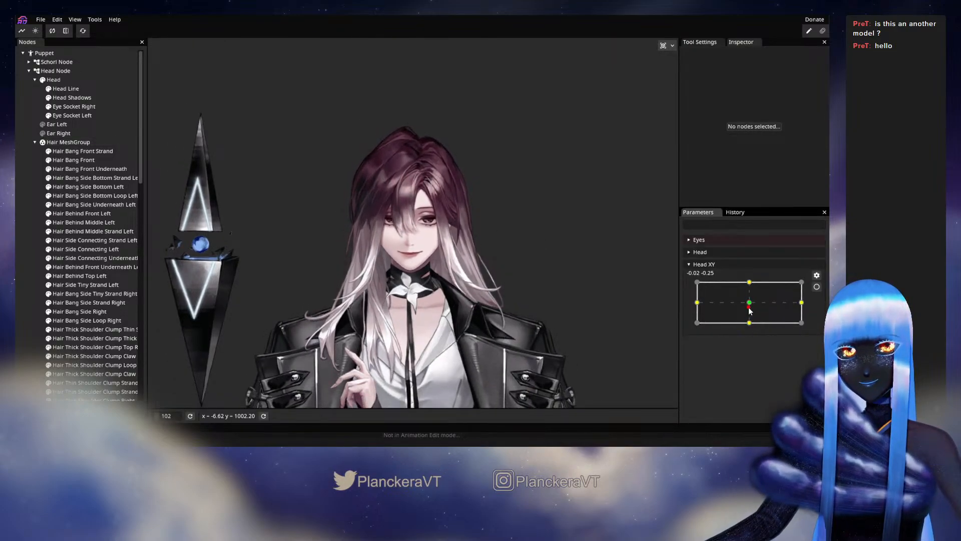
pyautogui.click(817, 288)
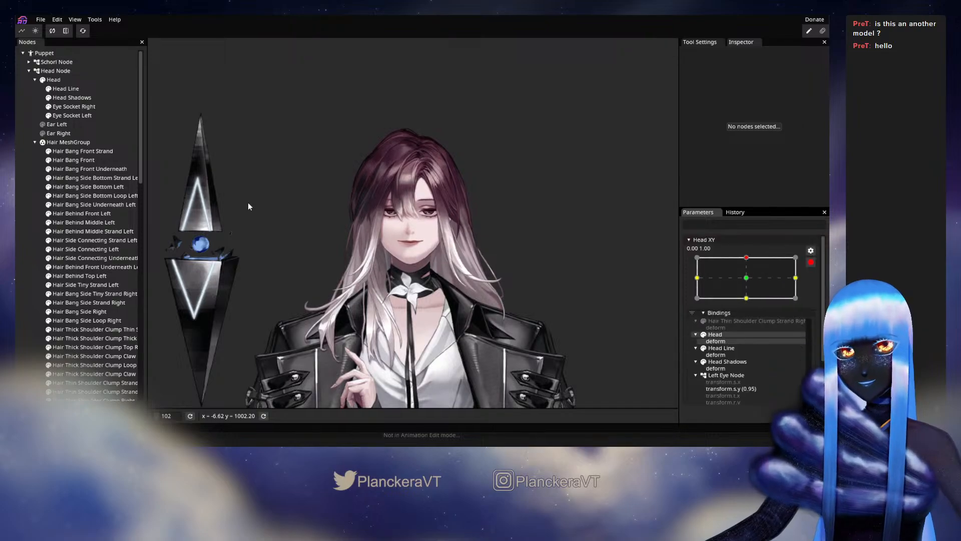
# - Lower the fifth- and sixth-row Hair MeshGroup vertices in the third and fourth columns and in the ninth and tenth columns
pyautogui.click(73, 143)
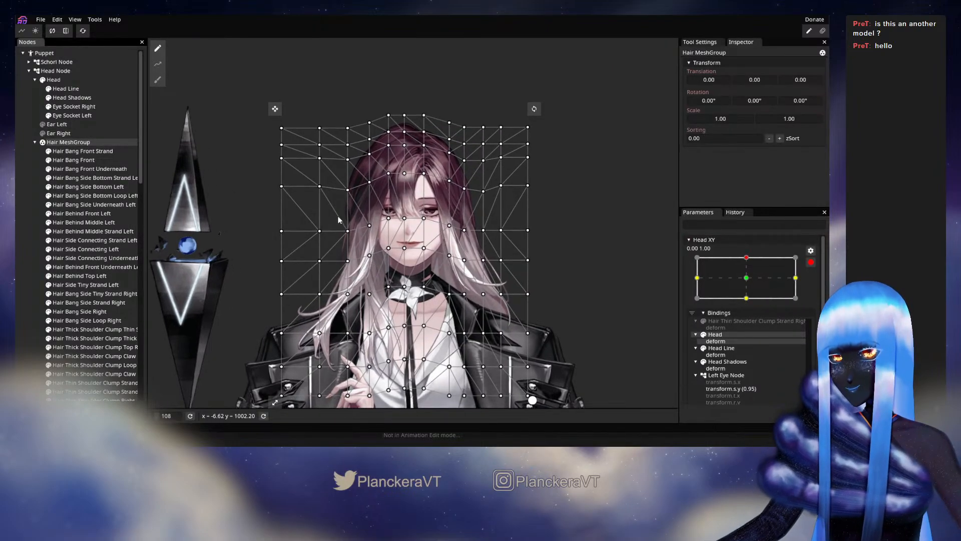
pyautogui.press('Down')
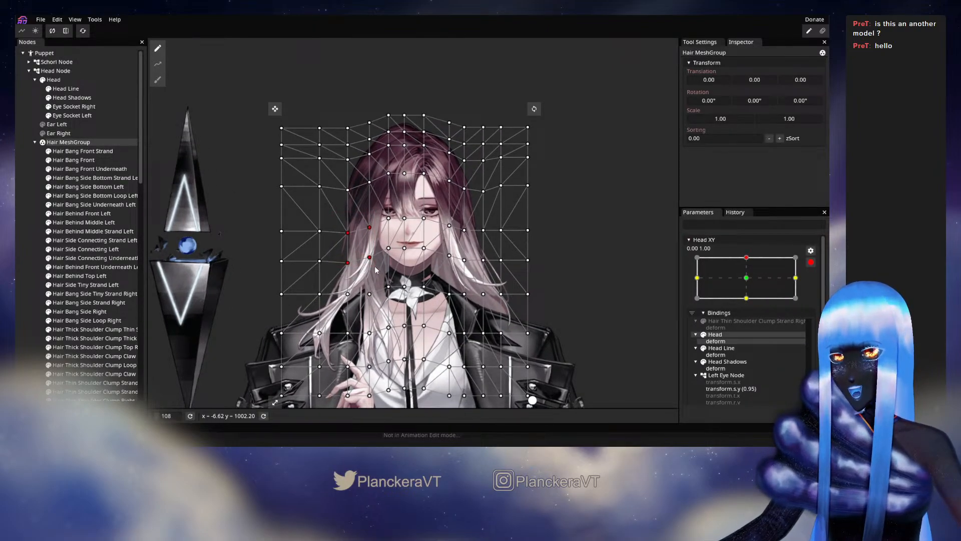
pyautogui.moveTo(498, 214); pyautogui.dragTo(479, 264)
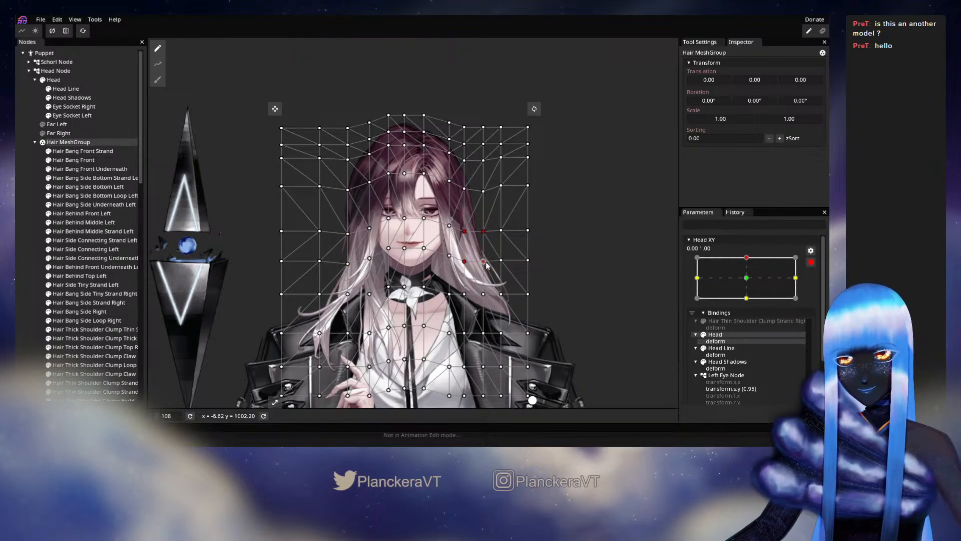
# - Deselect the Hair MeshGroup, disarm Head XY to preview the lowered side hair, and re-arm it at the upward keypoint
pyautogui.click(120, 223)
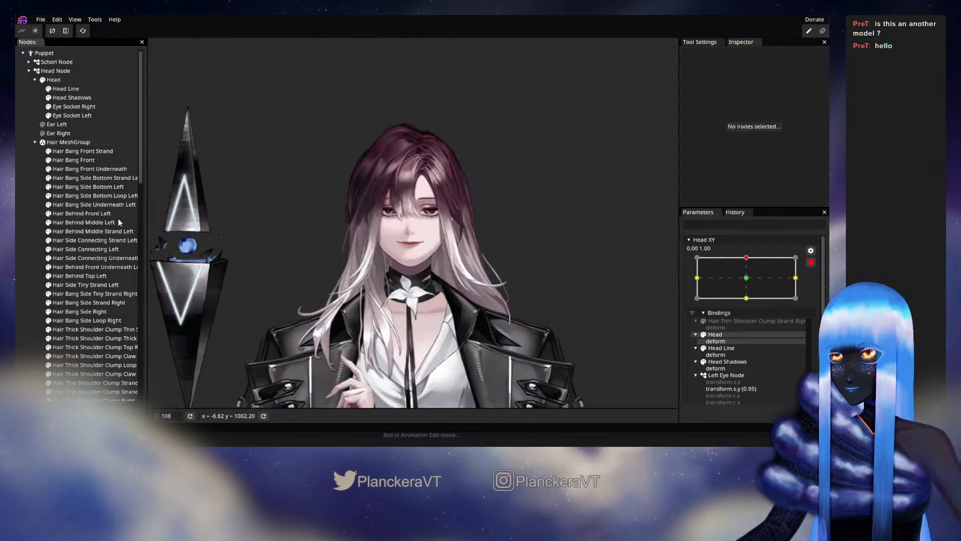
pyautogui.click(811, 262)
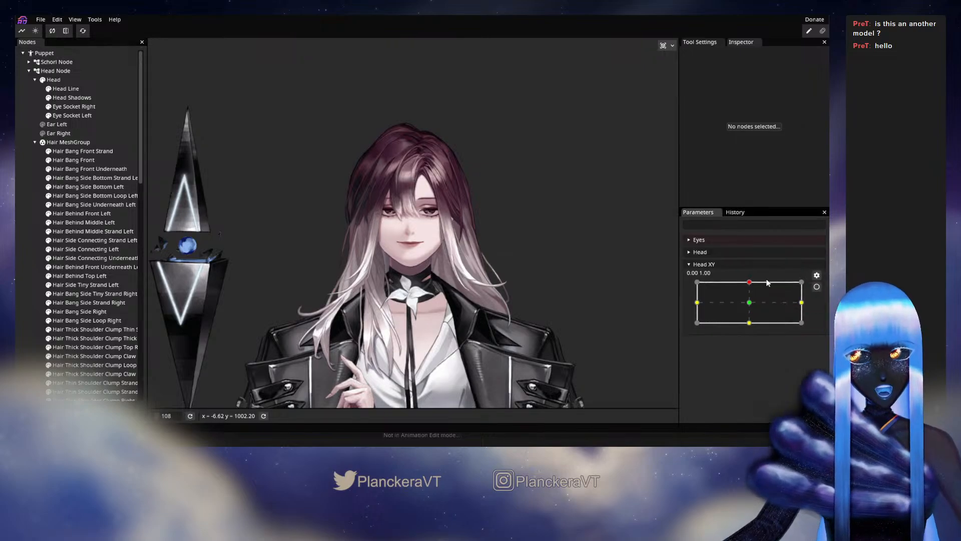
pyautogui.moveTo(749, 281)
pyautogui.mouseDown()
pyautogui.moveTo(748, 305)
pyautogui.moveTo(698, 300)
pyautogui.moveTo(813, 309)
pyautogui.moveTo(702, 305)
pyautogui.moveTo(766, 306)
pyautogui.moveTo(746, 308)
pyautogui.moveTo(748, 321)
pyautogui.moveTo(755, 282)
pyautogui.mouseUp()
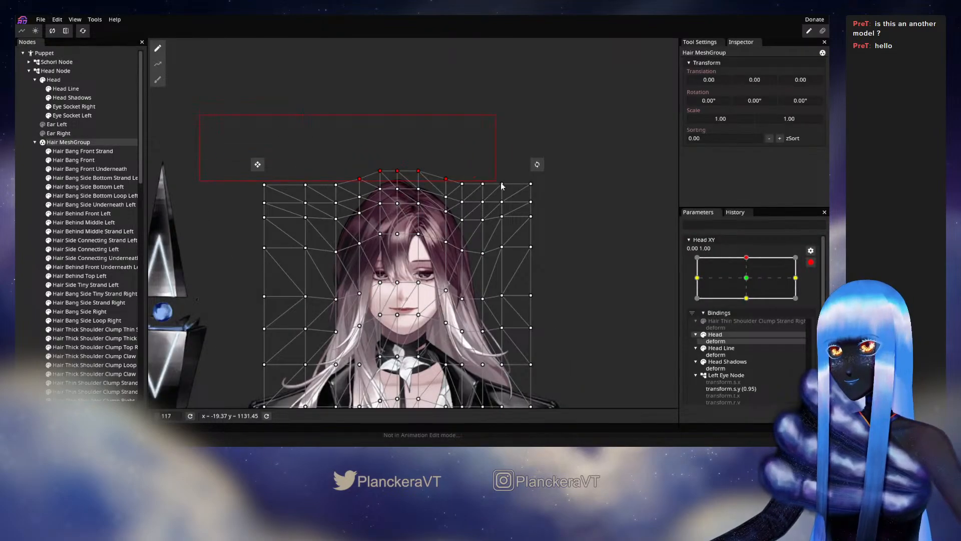
# - Lower the whole top row of Hair MeshGroup vertices slightly to flatten the crown, and deselect the mesh group
pyautogui.moveTo(502, 186); pyautogui.dragTo(564, 198)
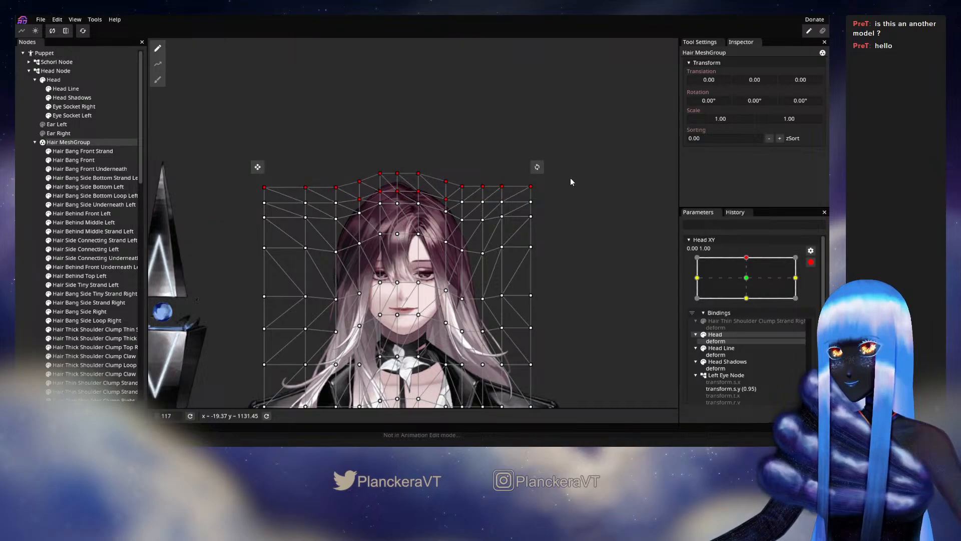
pyautogui.moveTo(213, 134); pyautogui.dragTo(503, 183)
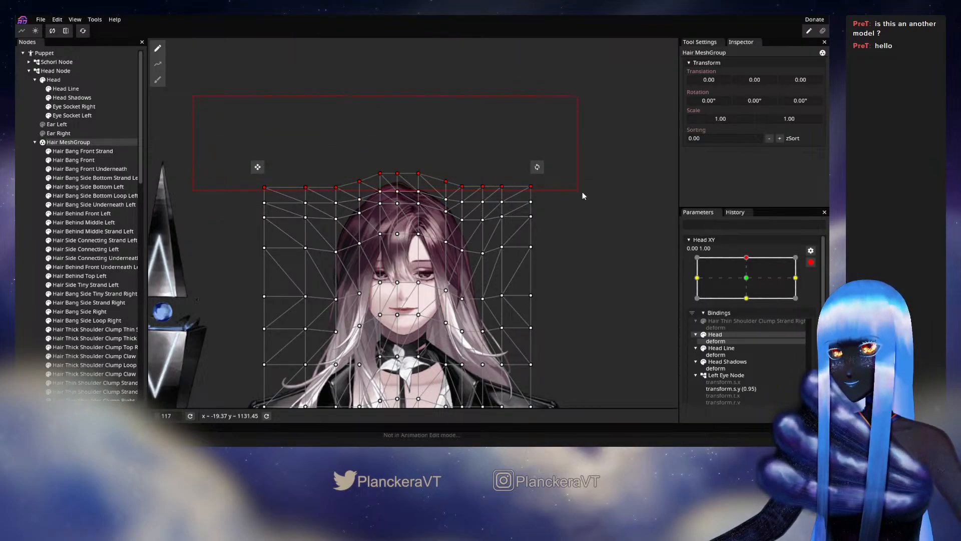
pyautogui.moveTo(615, 198); pyautogui.dragTo(613, 182)
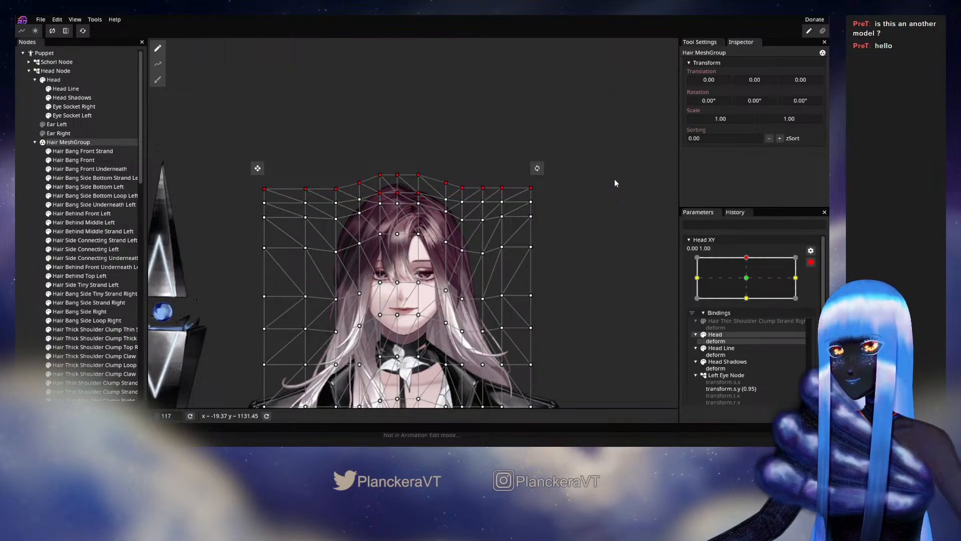
pyautogui.press('Up')
pyautogui.press('Up')
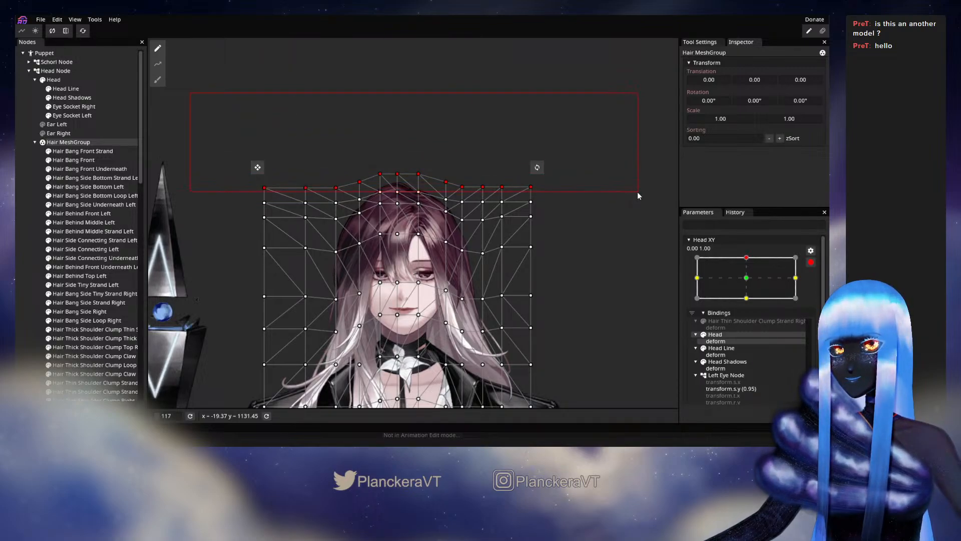
pyautogui.moveTo(638, 191); pyautogui.dragTo(639, 190)
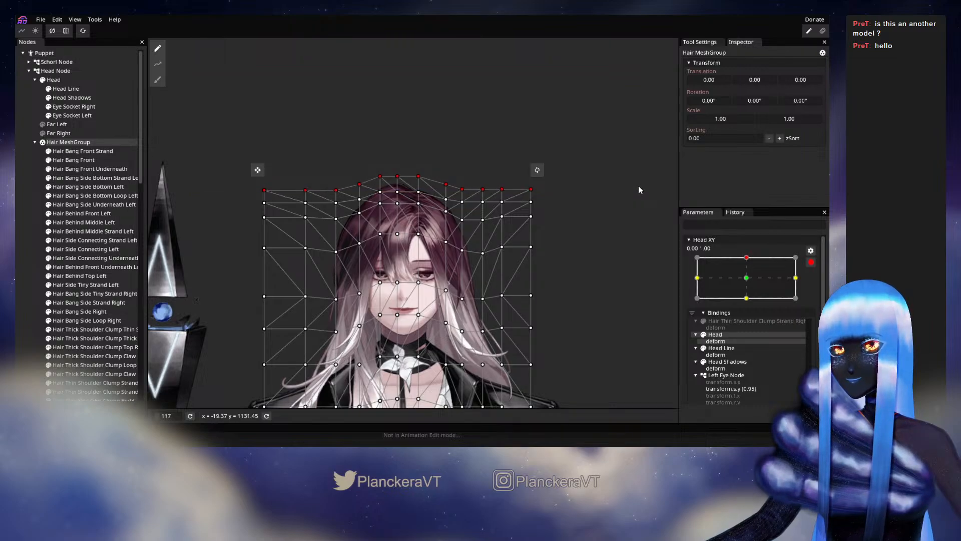
pyautogui.click(123, 244)
pyautogui.scroll(-9, 541, 252)
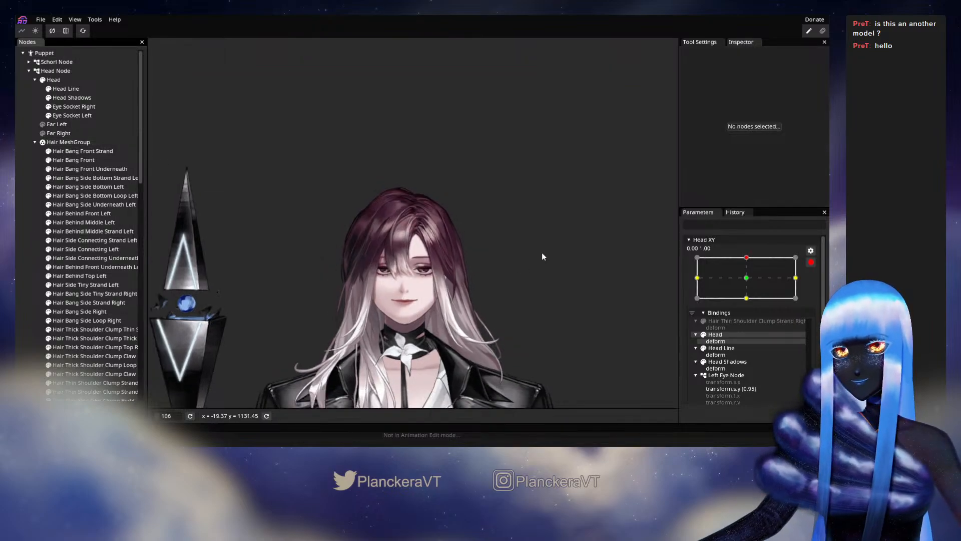
# - Disarm Head XY, preview the flattened crown from the upward towards the downward pose, and save the project
pyautogui.moveTo(523, 274); pyautogui.dragTo(533, 231)
pyautogui.click(811, 262)
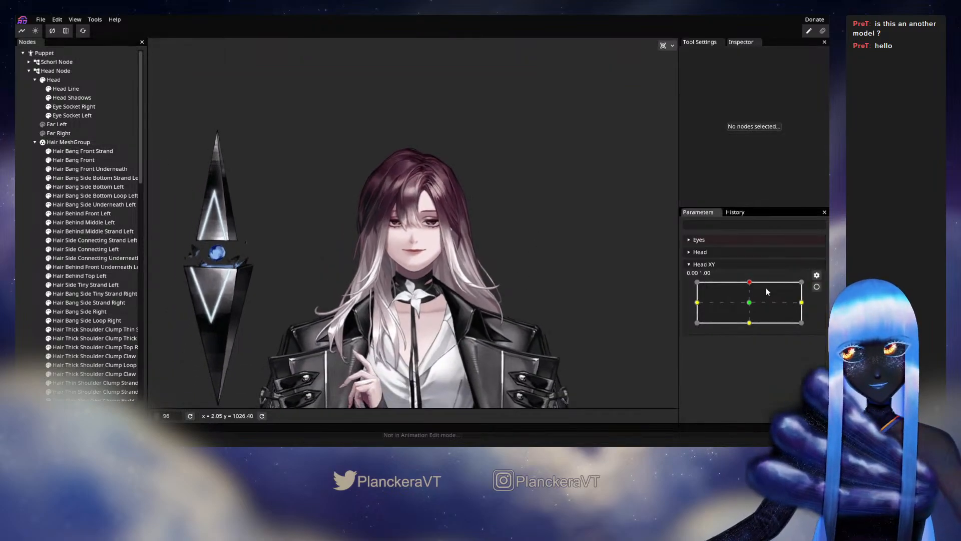
pyautogui.moveTo(749, 282); pyautogui.dragTo(755, 309)
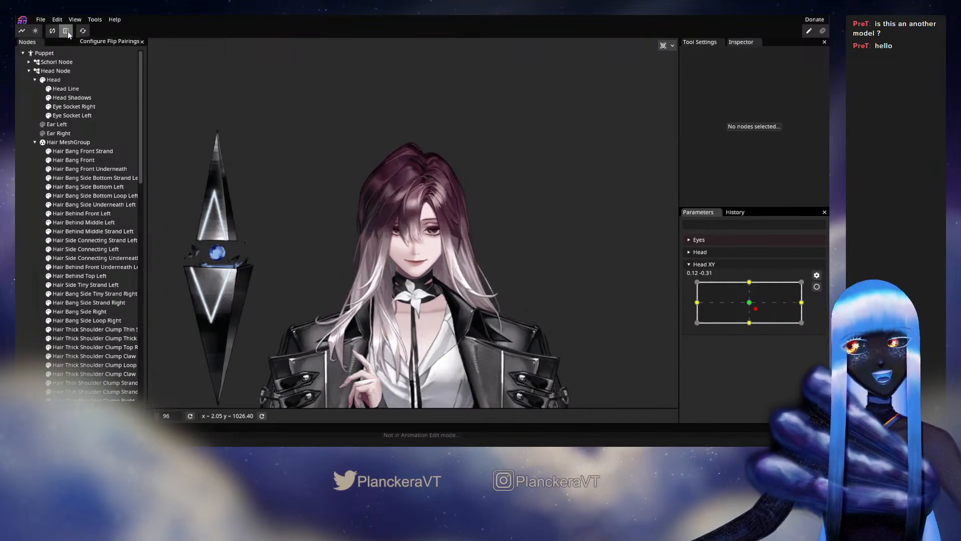
pyautogui.click(40, 19)
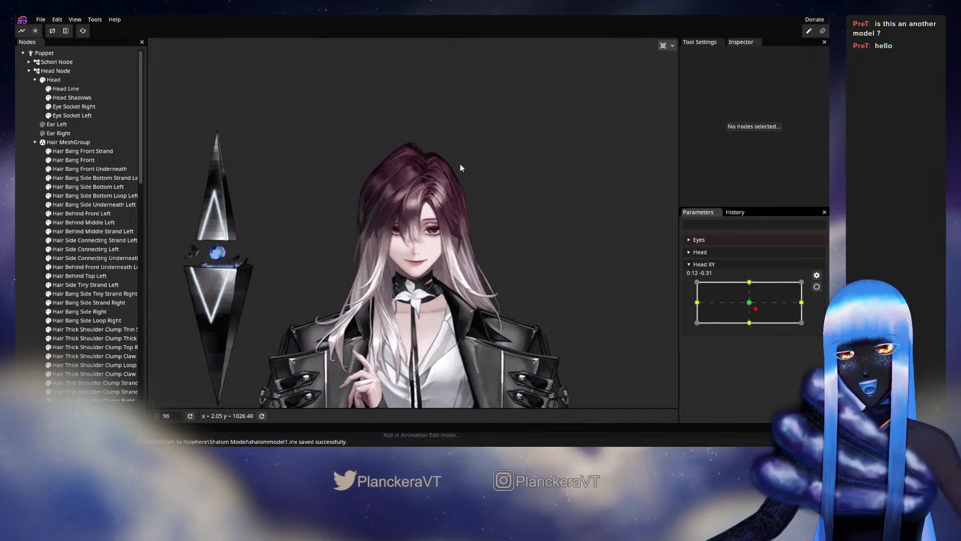
# - Move Head XY to its downward keypoint and save shalommodel1.inx again
pyautogui.moveTo(755, 308)
pyautogui.mouseDown()
pyautogui.moveTo(749, 330)
pyautogui.moveTo(746, 272)
pyautogui.moveTo(746, 332)
pyautogui.moveTo(749, 307)
pyautogui.moveTo(700, 306)
pyautogui.moveTo(812, 303)
pyautogui.moveTo(750, 283)
pyautogui.moveTo(760, 328)
pyautogui.moveTo(671, 297)
pyautogui.moveTo(824, 304)
pyautogui.moveTo(759, 308)
pyautogui.moveTo(753, 298)
pyautogui.moveTo(751, 327)
pyautogui.mouseUp()
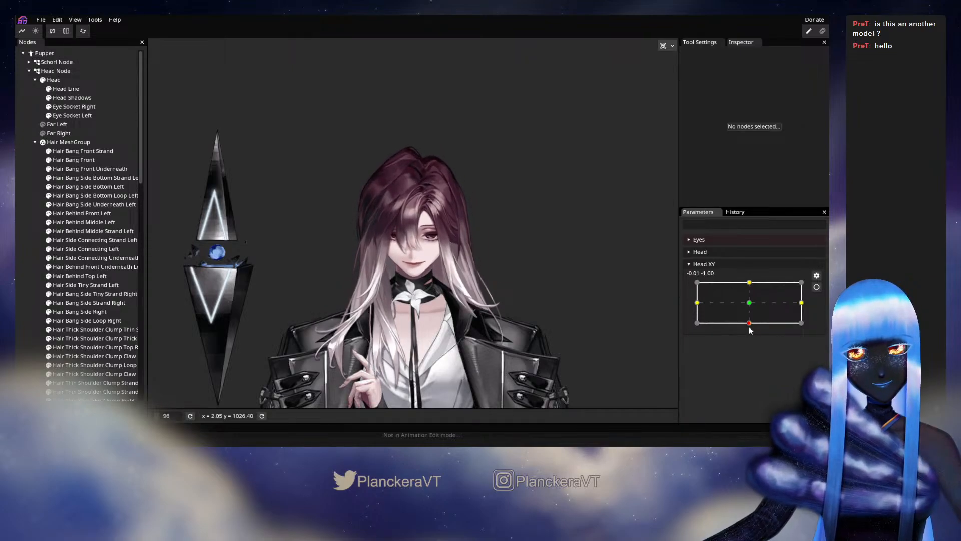
pyautogui.click(40, 19)
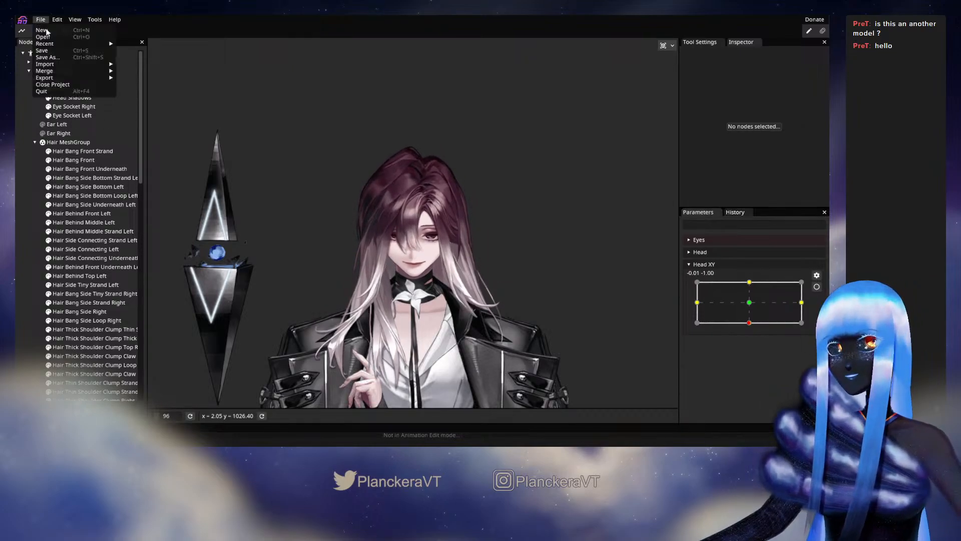
pyautogui.press('Return')
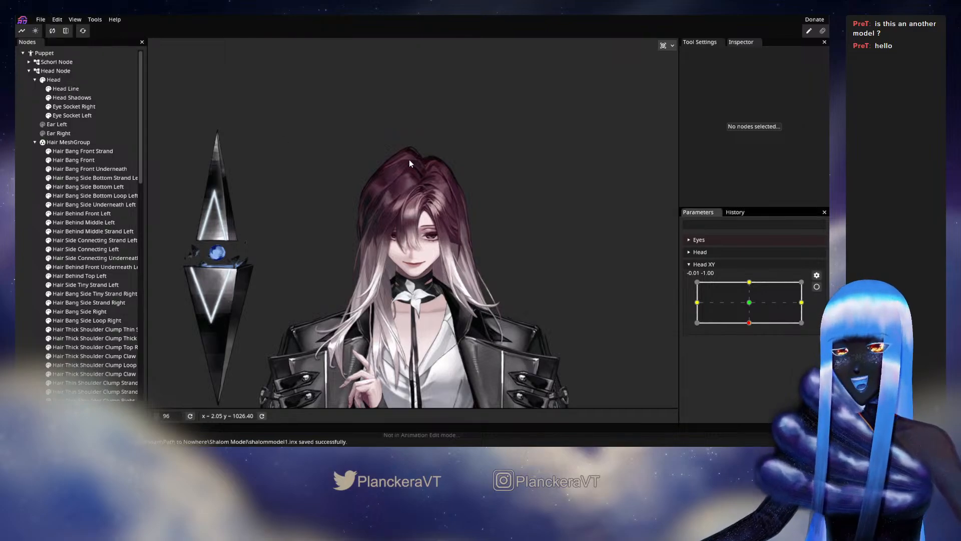